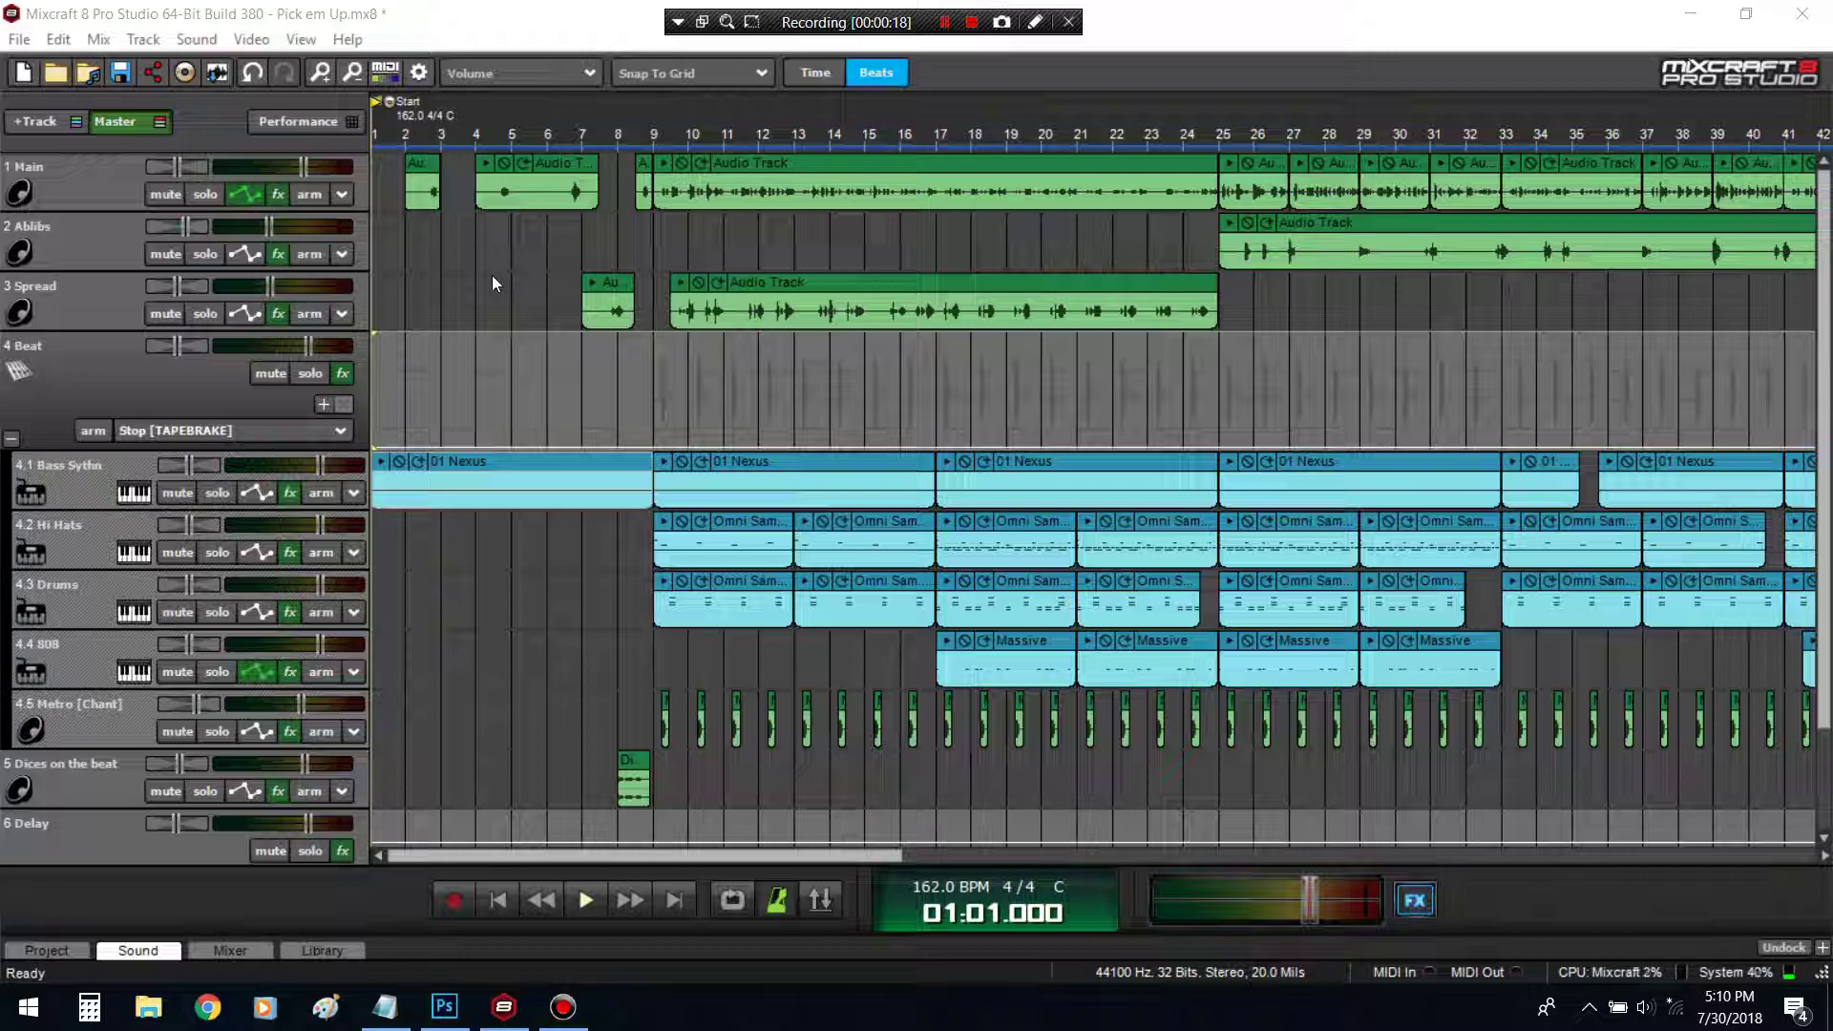
Review the effects loaded in the Main vocal track's effect list, from the Acoustica Compressor to Limiter6
scroll(748, 236, "up", 3)
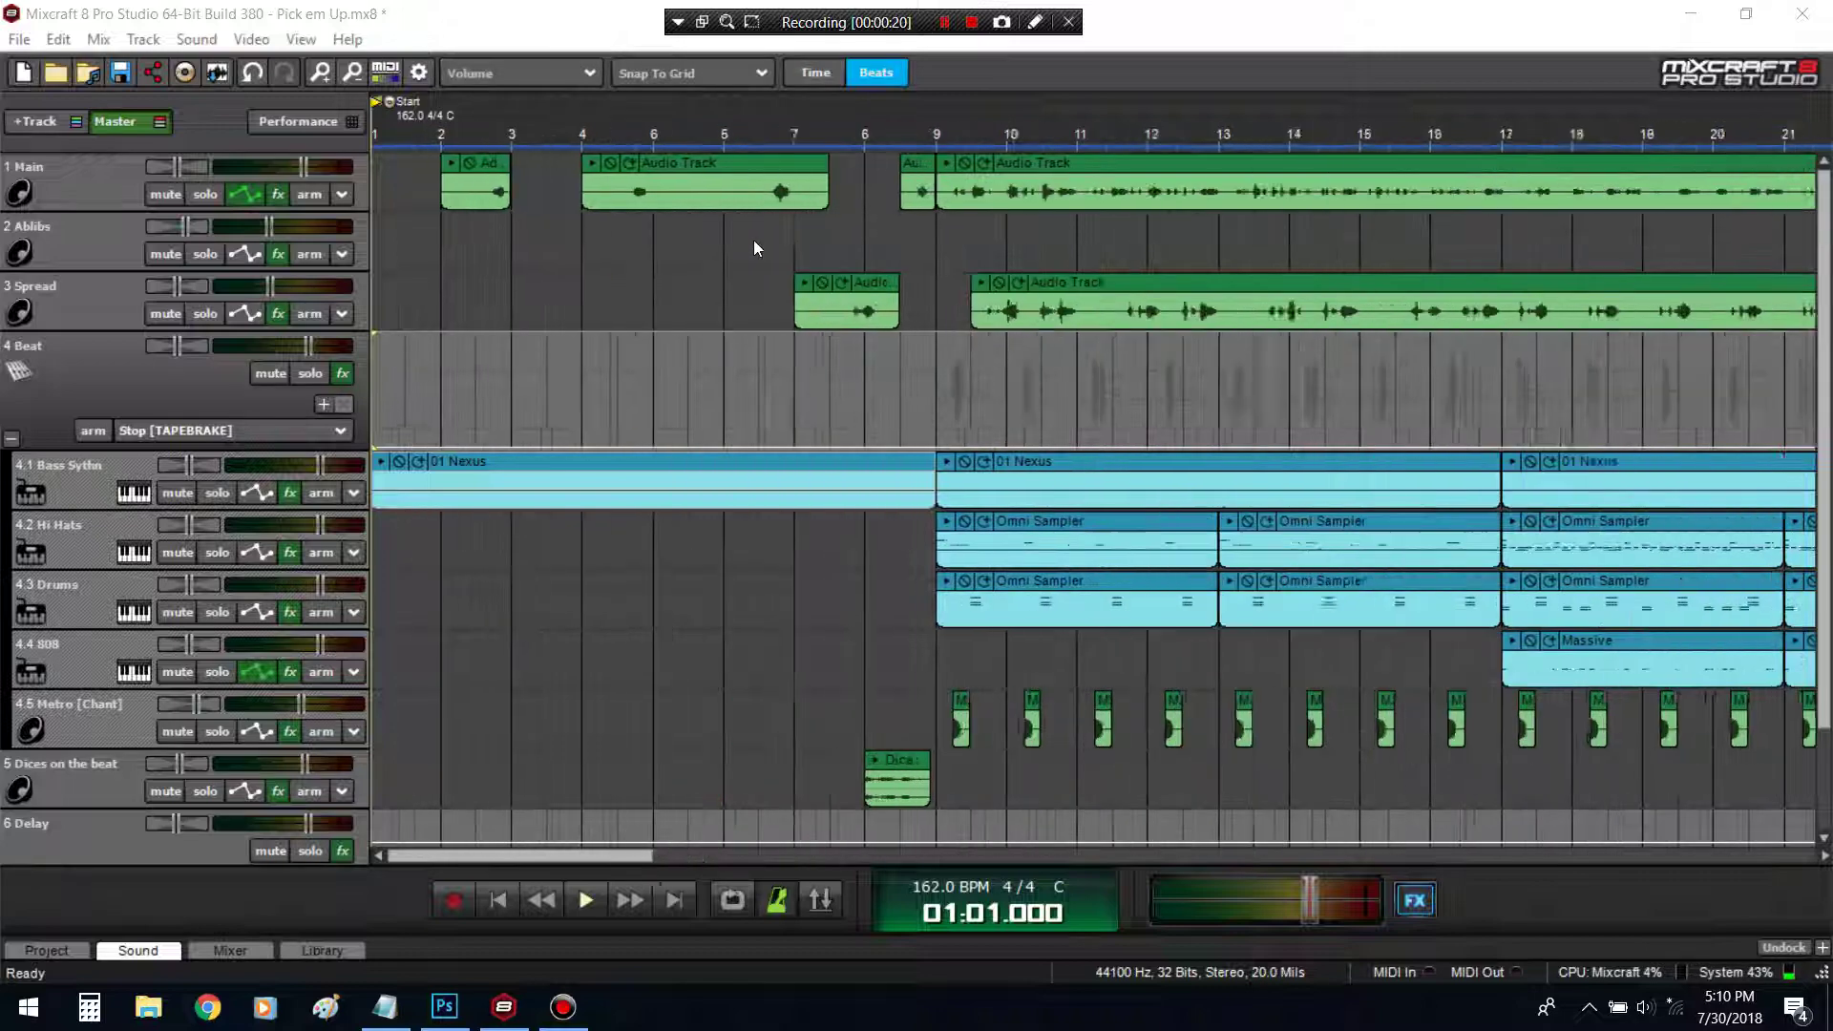
scroll(754, 239, "down", 2)
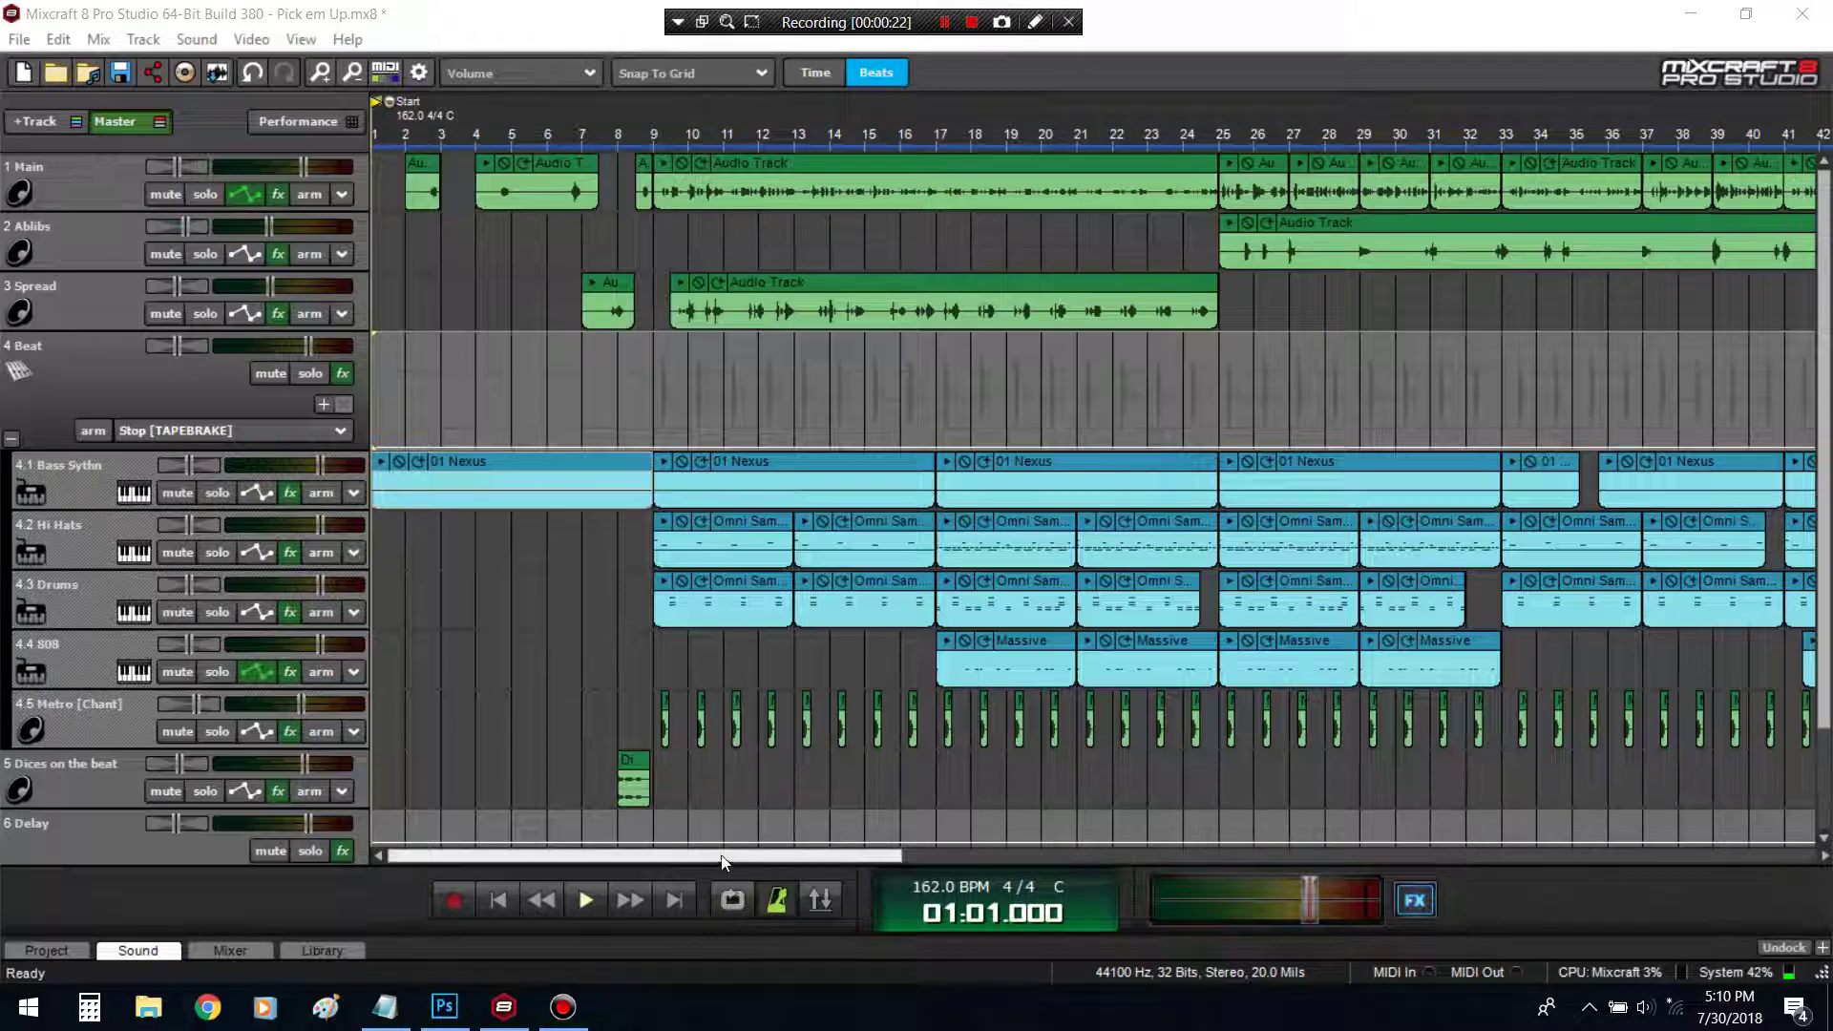
scroll(768, 864, "right", 4)
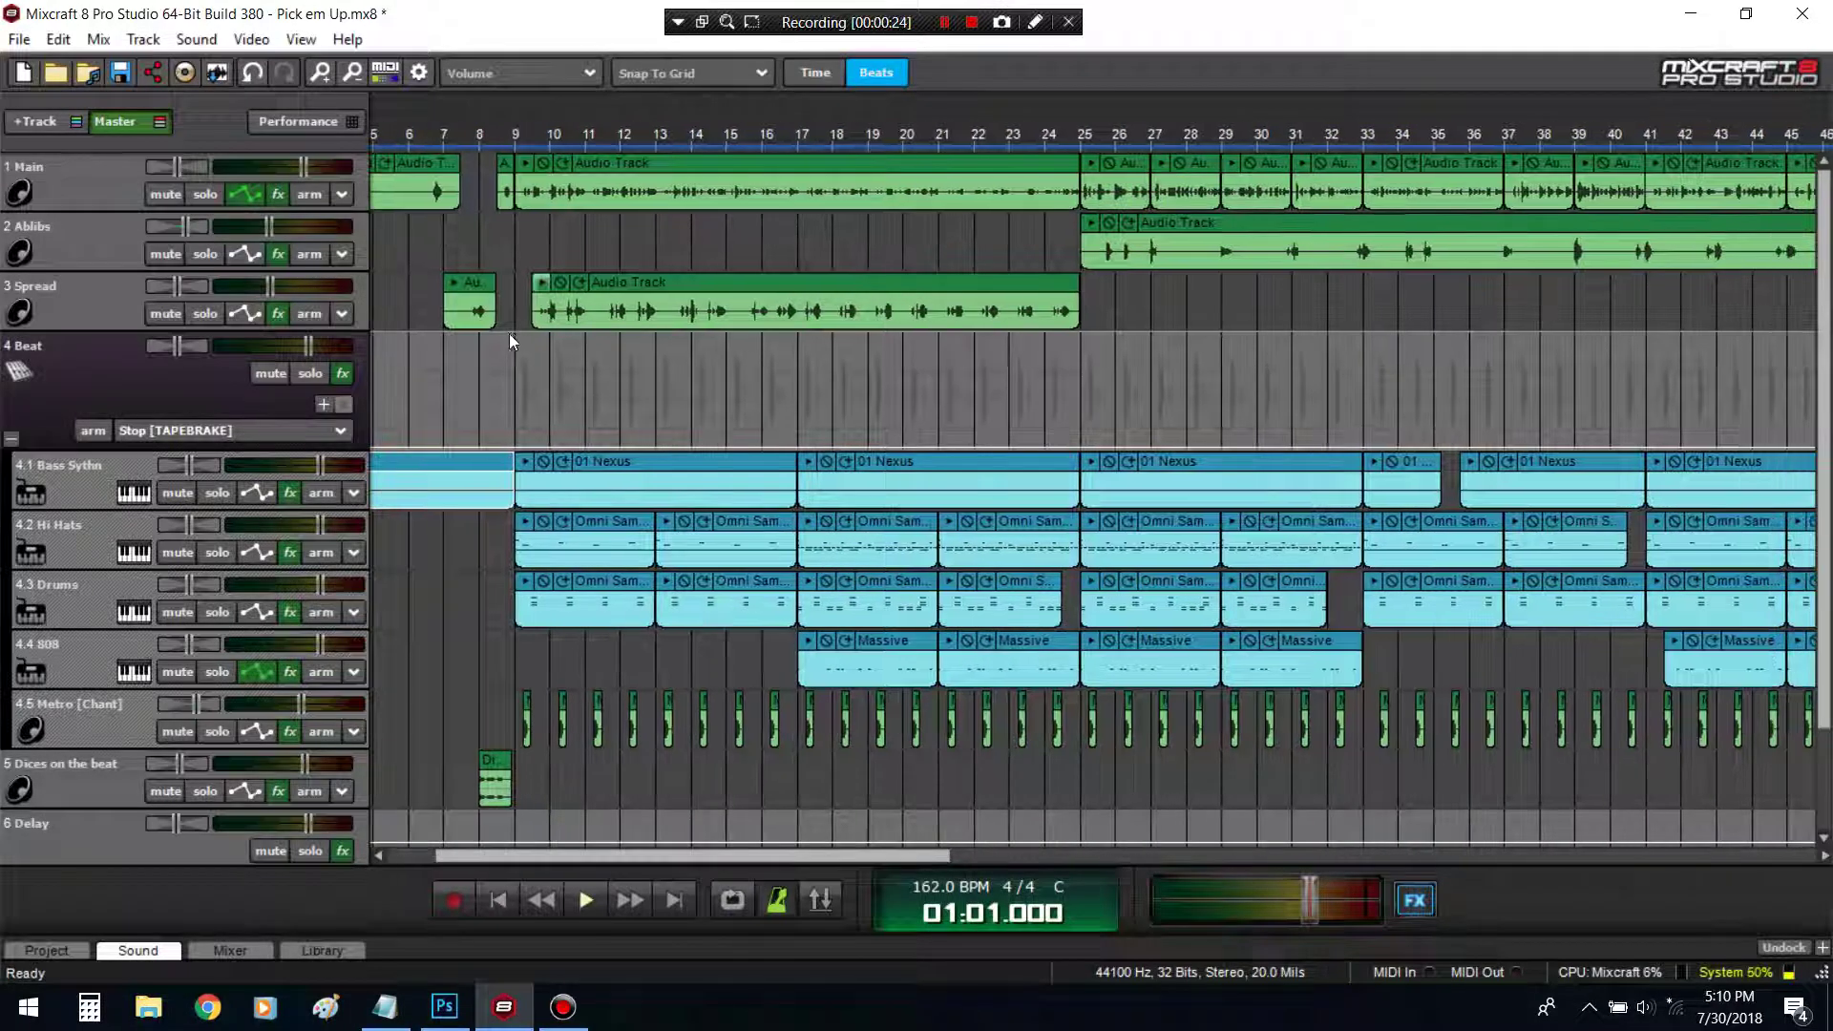
left_click(279, 195)
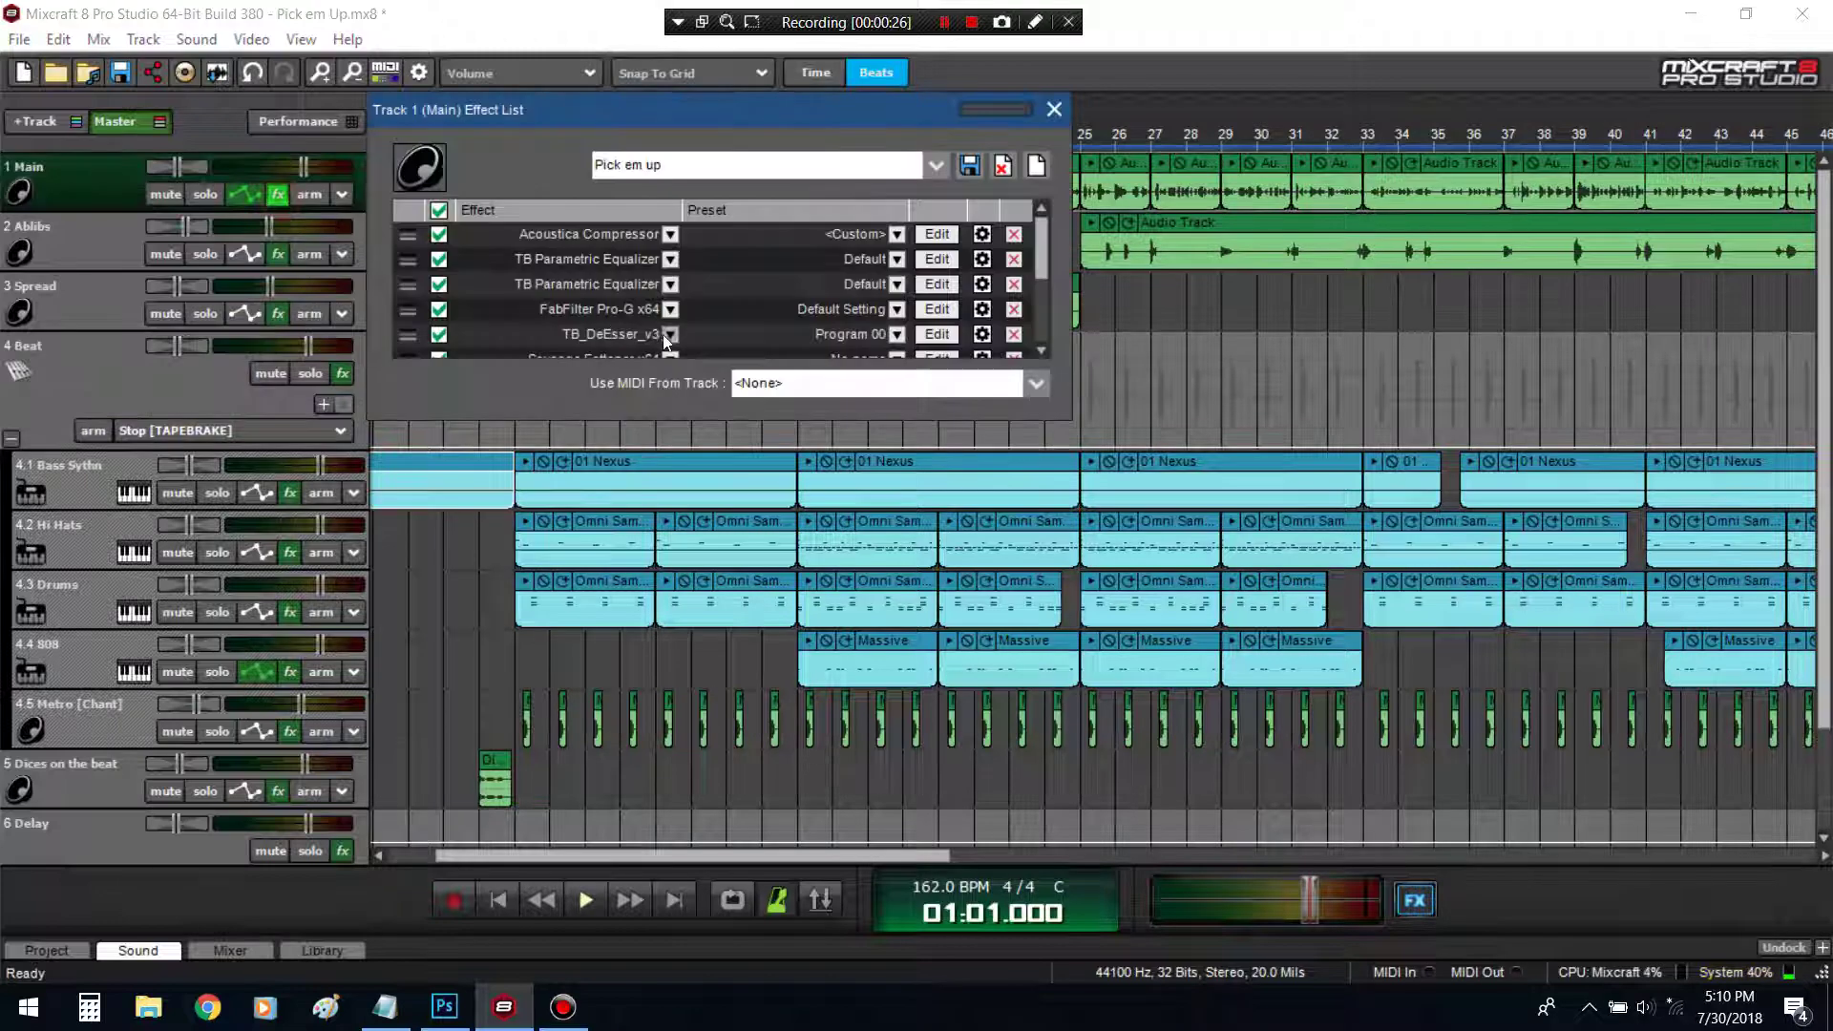
scroll(669, 315, "down", 5)
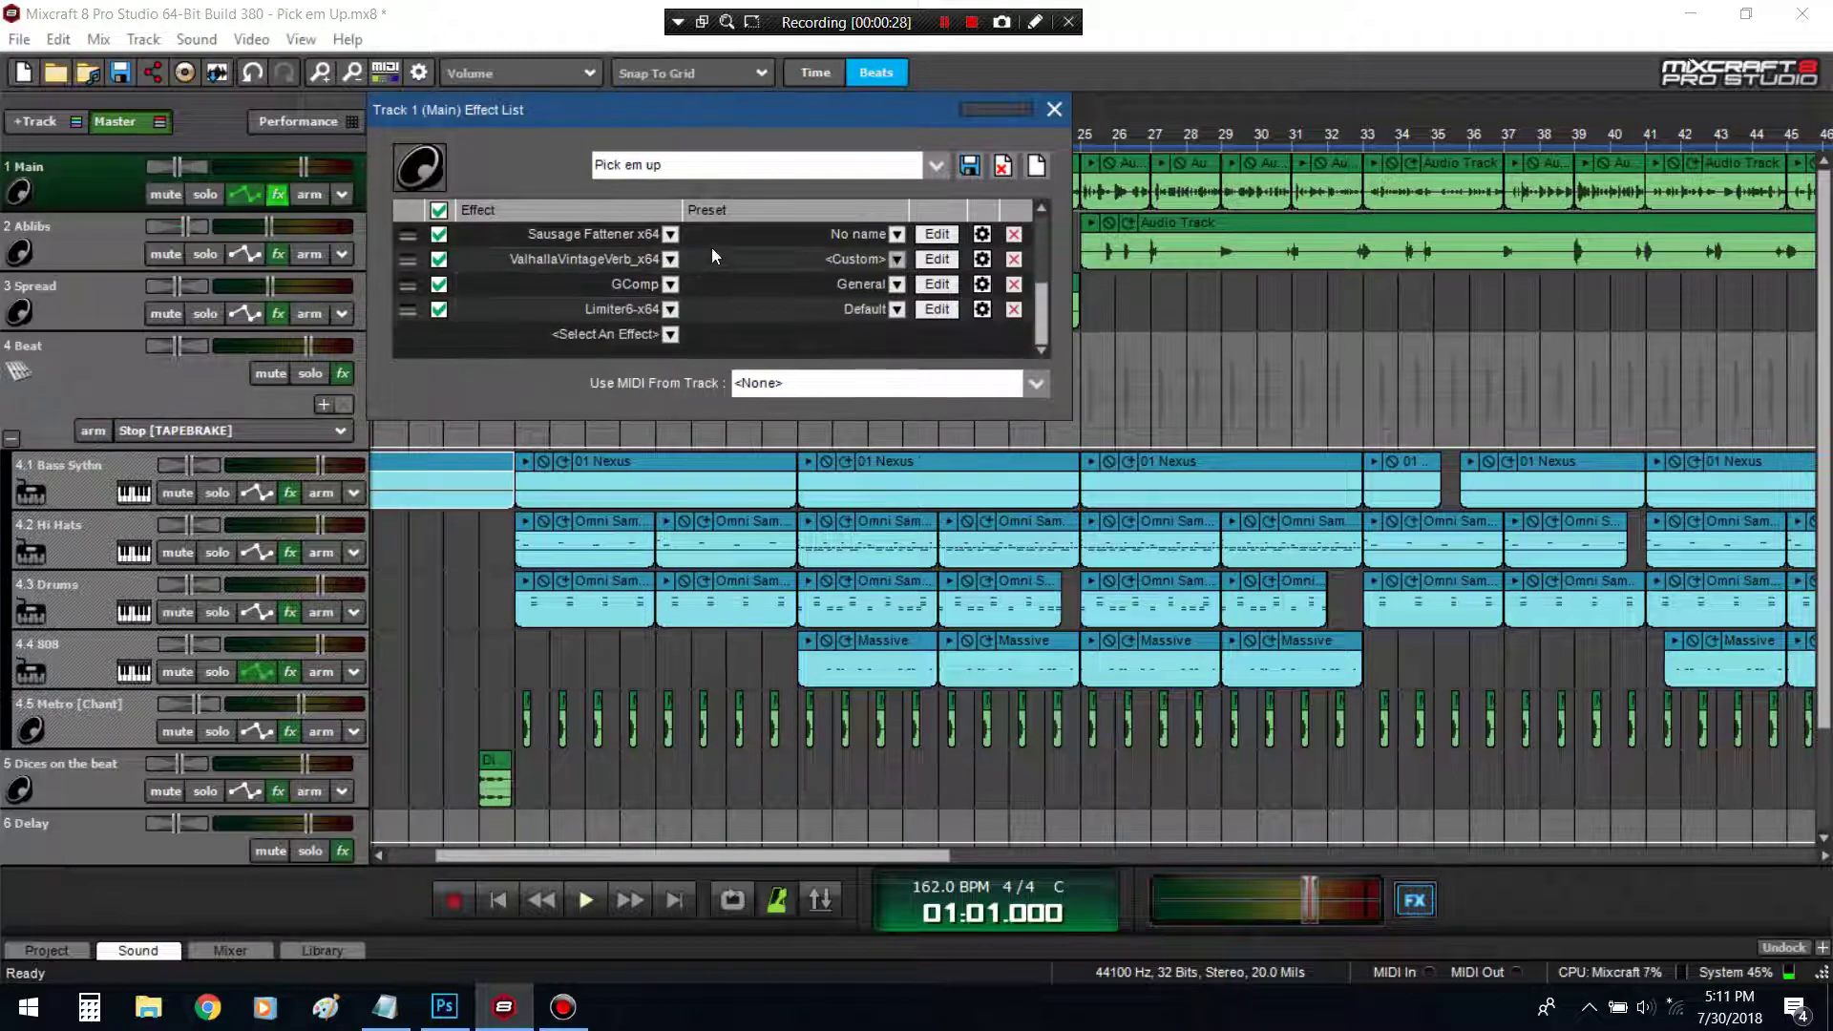
scroll(713, 251, "up", 3)
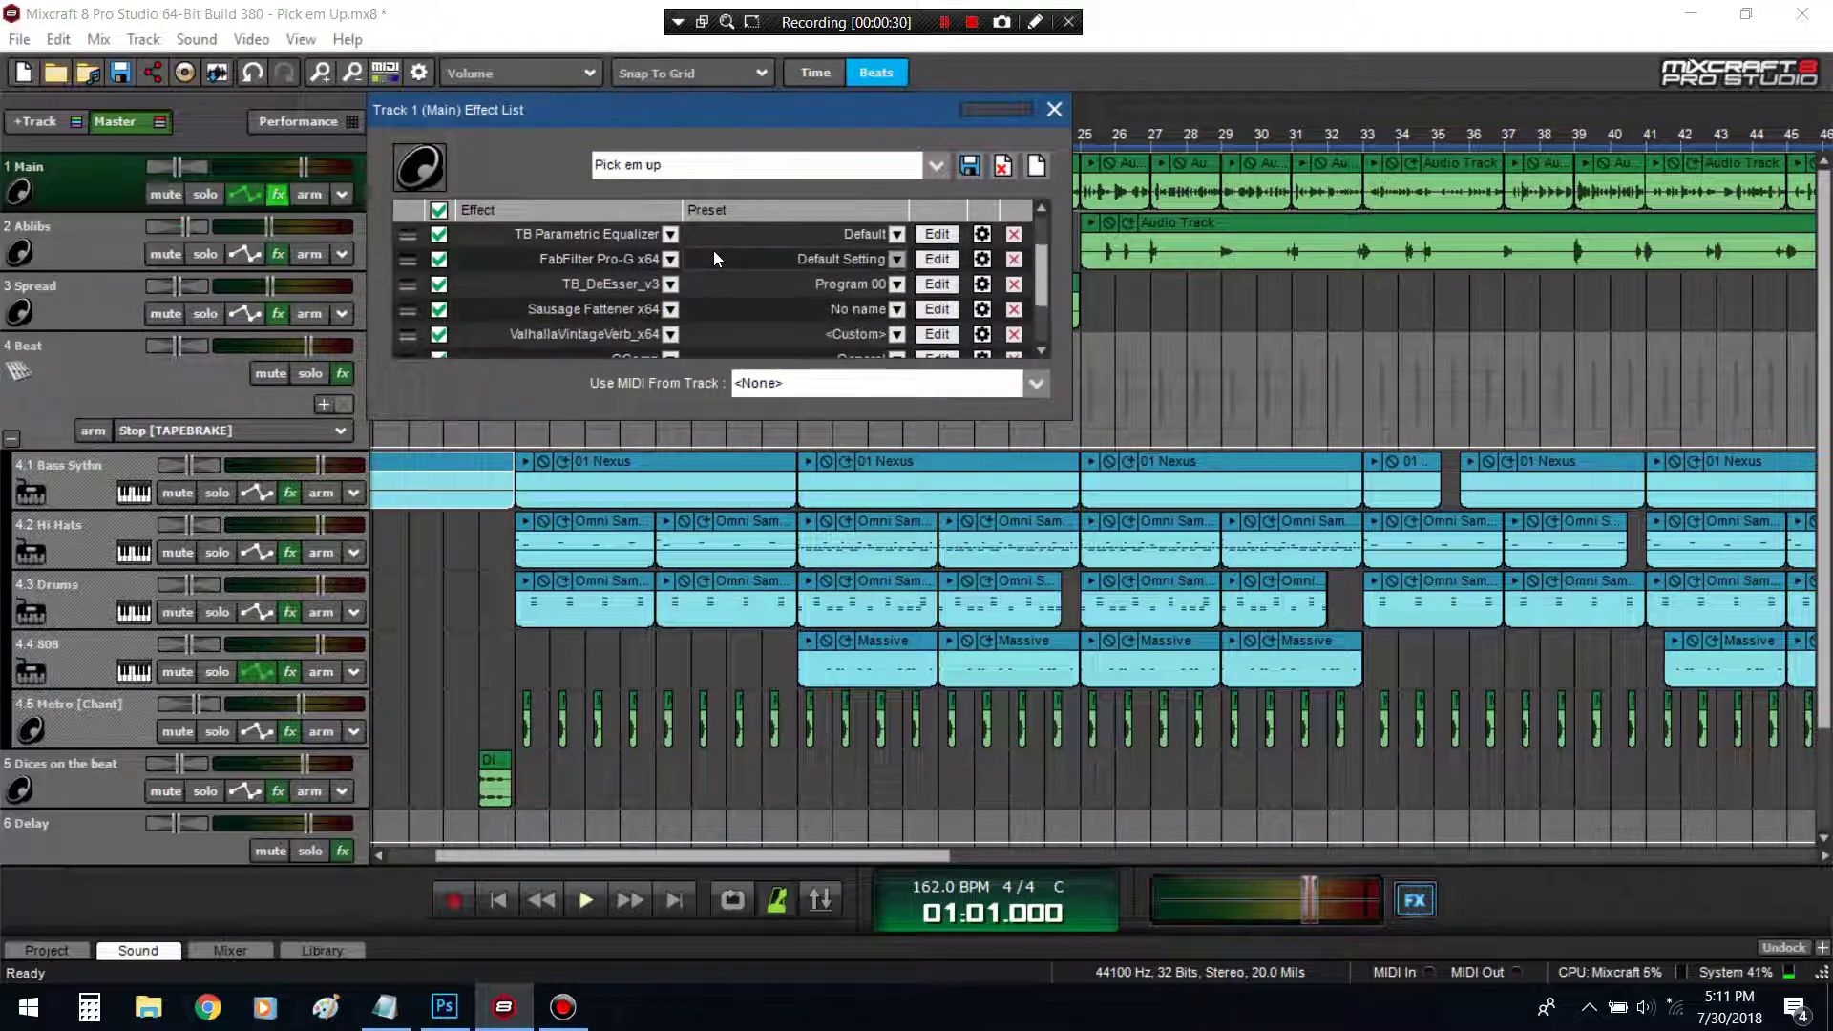
scroll(713, 250, "up", 2)
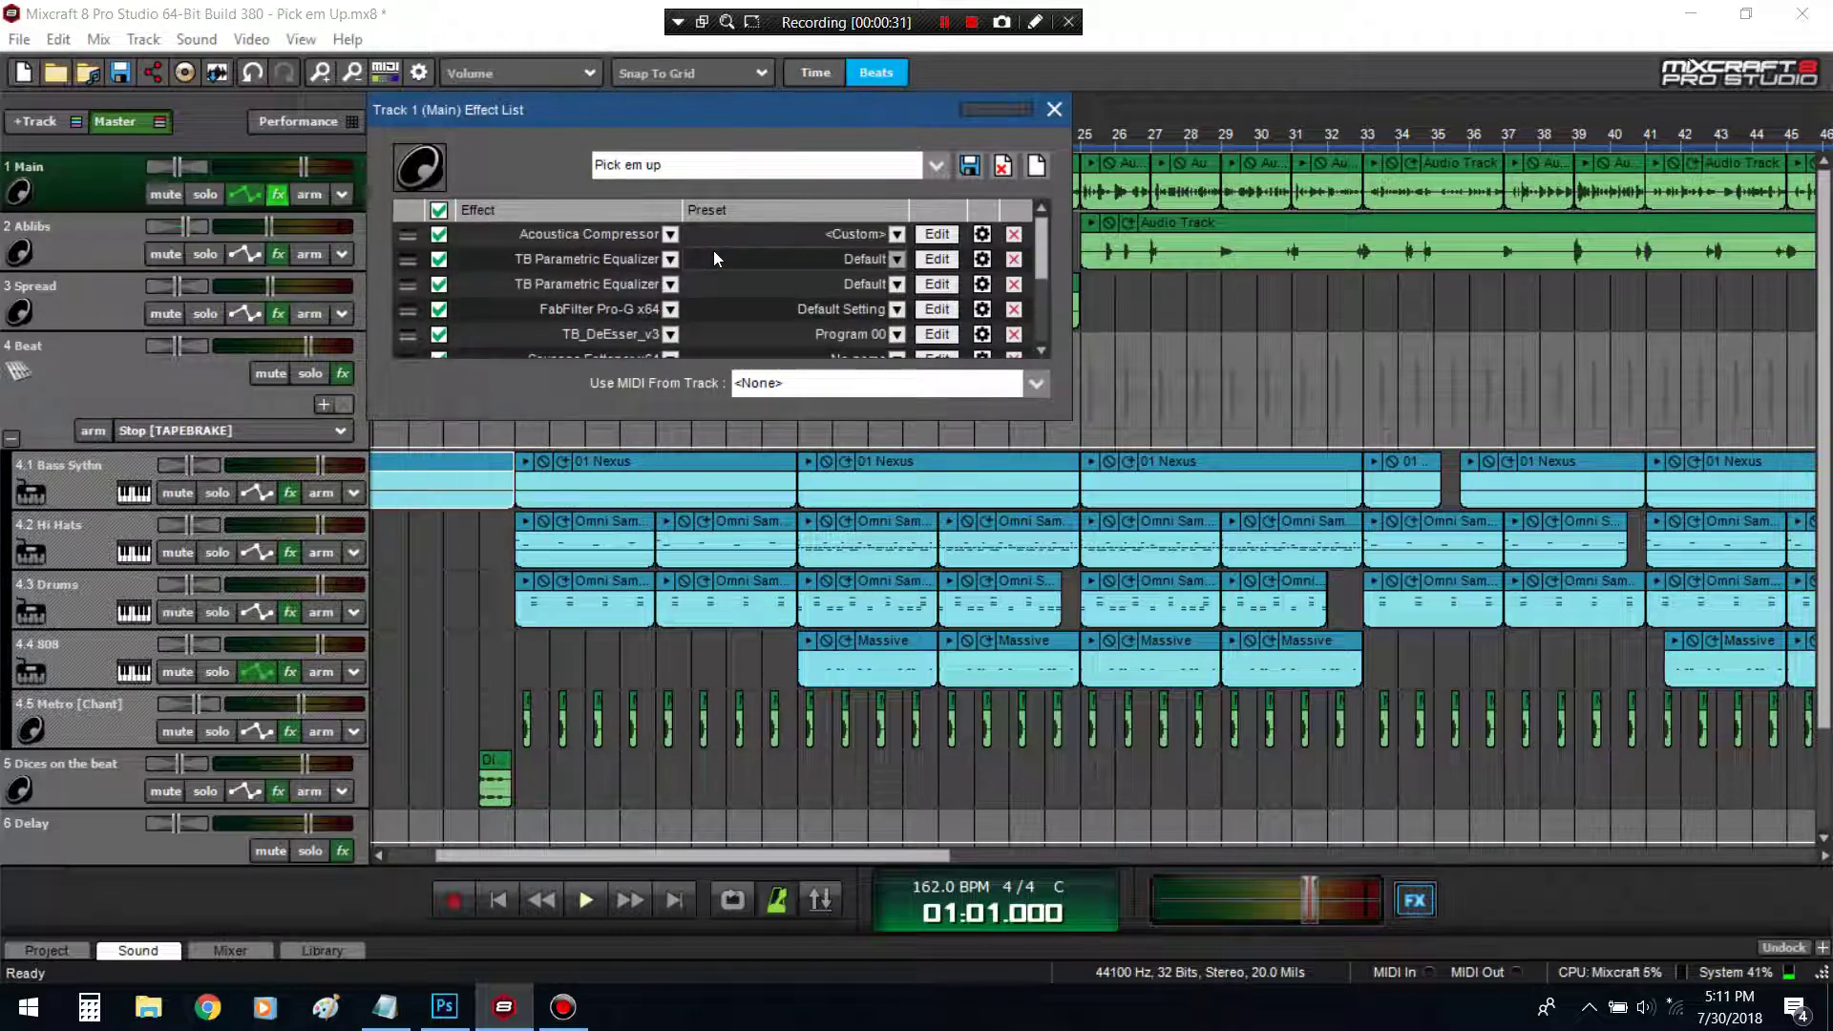
left_click(1054, 111)
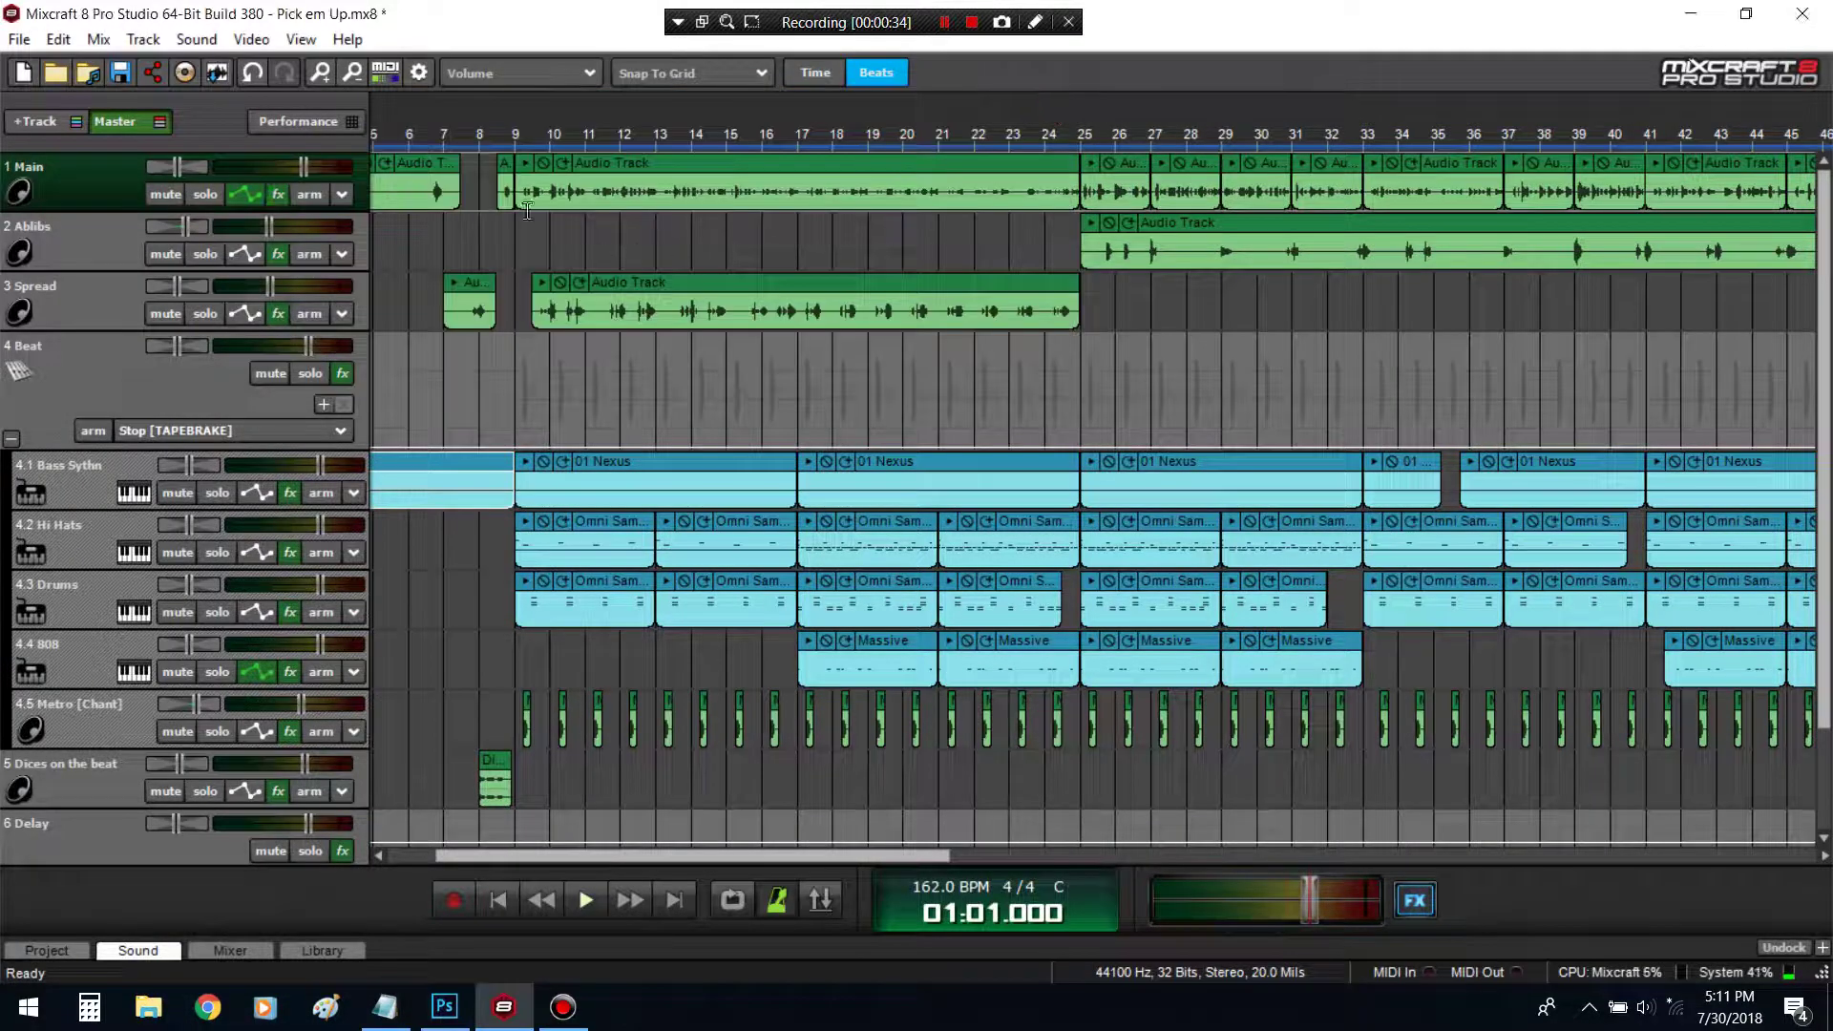
Add DD AutoPan to the end of the Main track's effect chain and view its settings
left_click(279, 196)
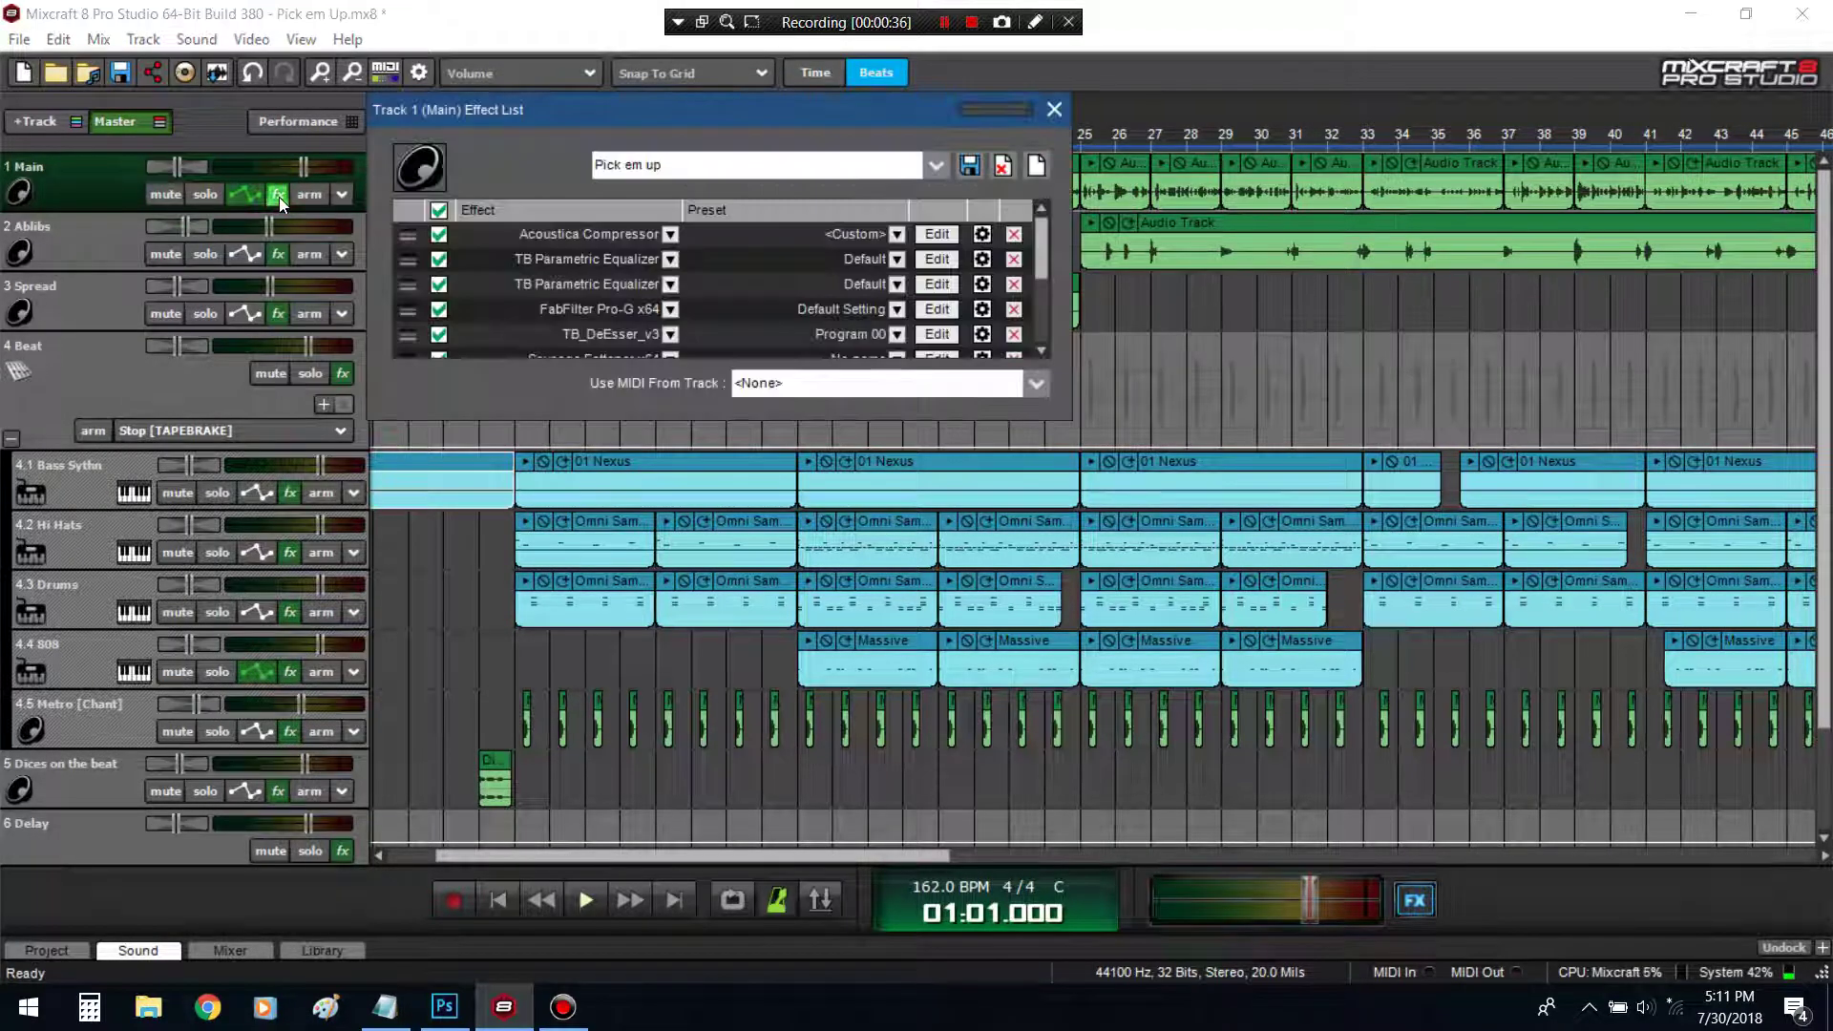
scroll(604, 349, "down", 4)
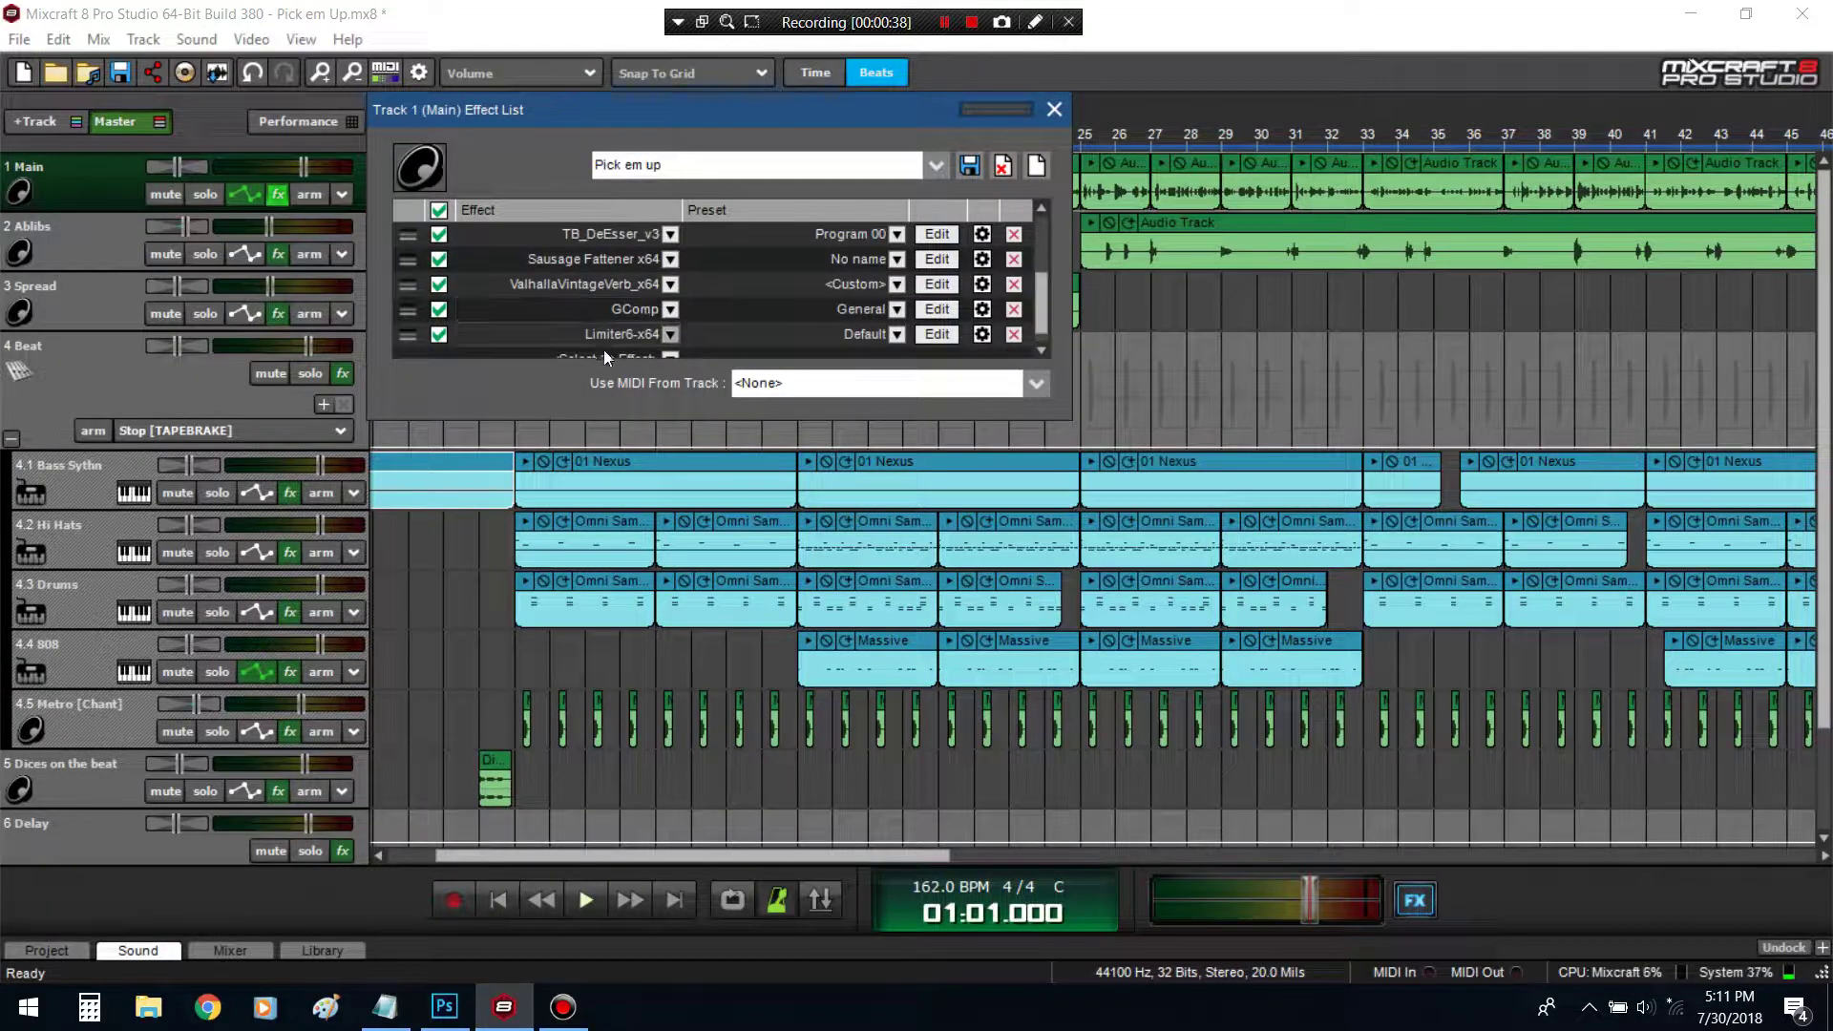
left_click(617, 353)
scroll(618, 532, "down", 6)
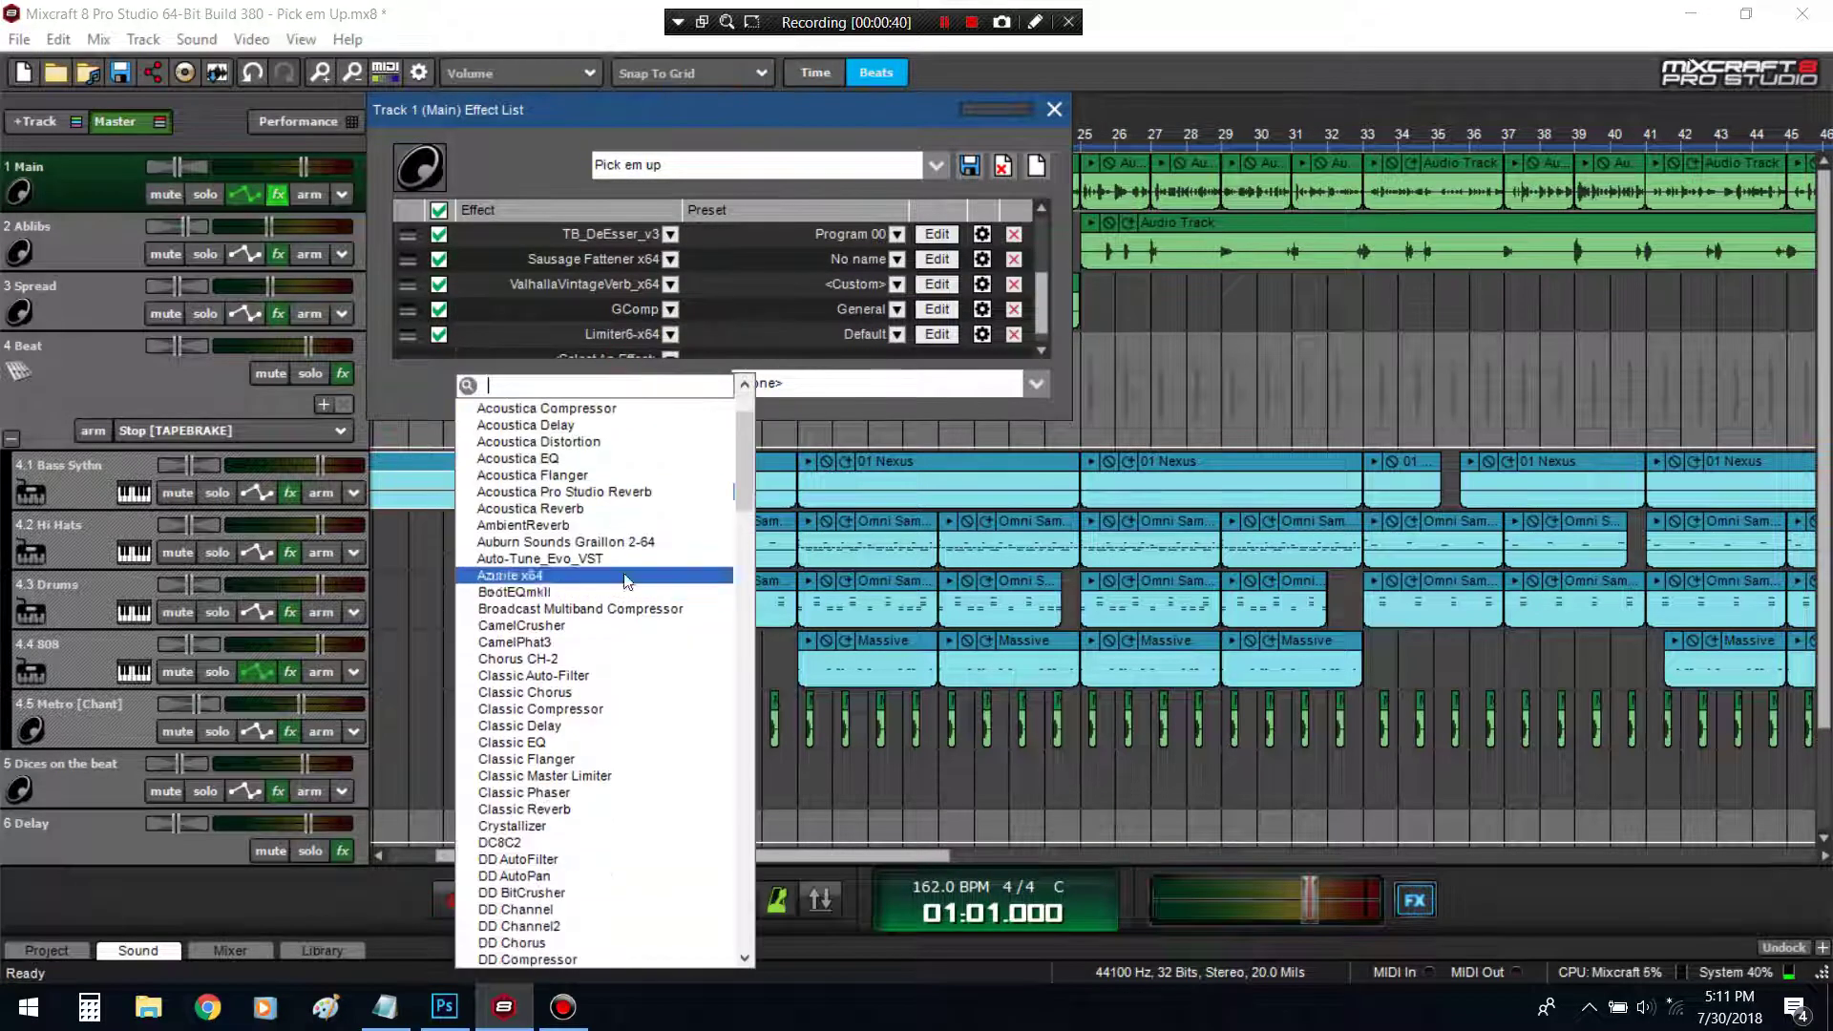
scroll(621, 620, "down", 1)
left_click(621, 626)
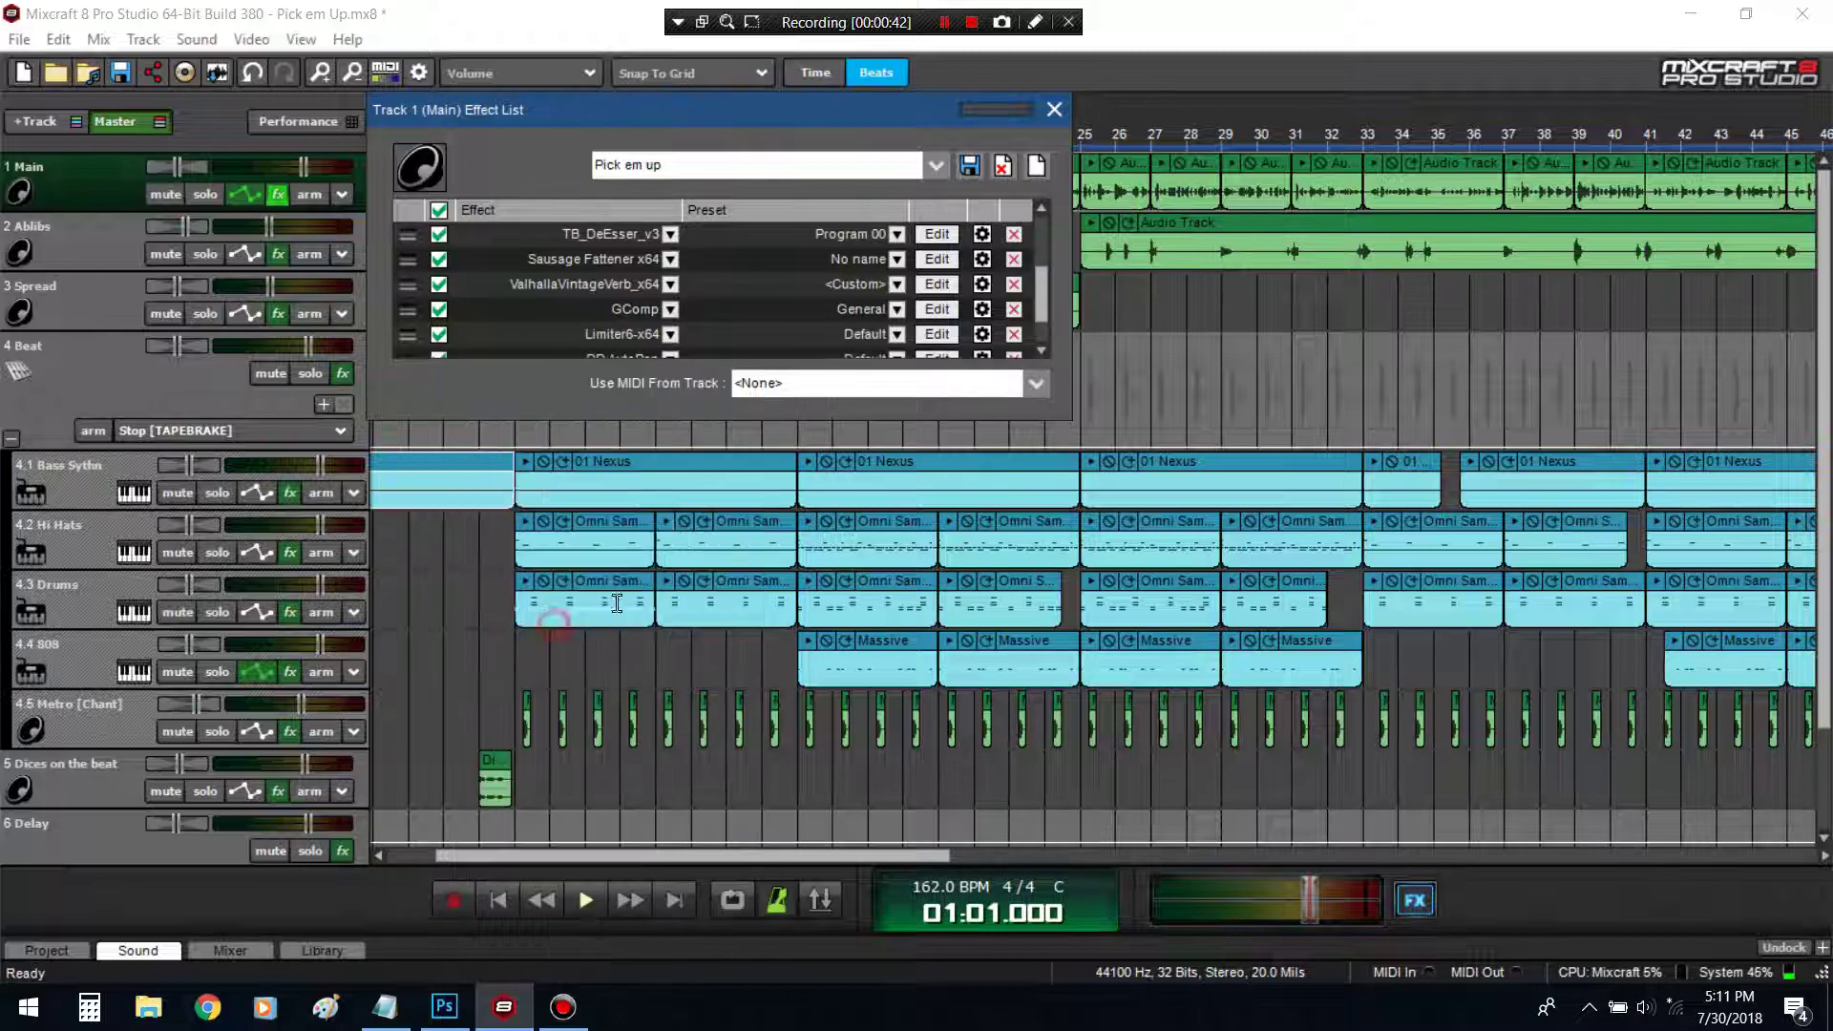
scroll(855, 335, "down", 2)
left_click(934, 310)
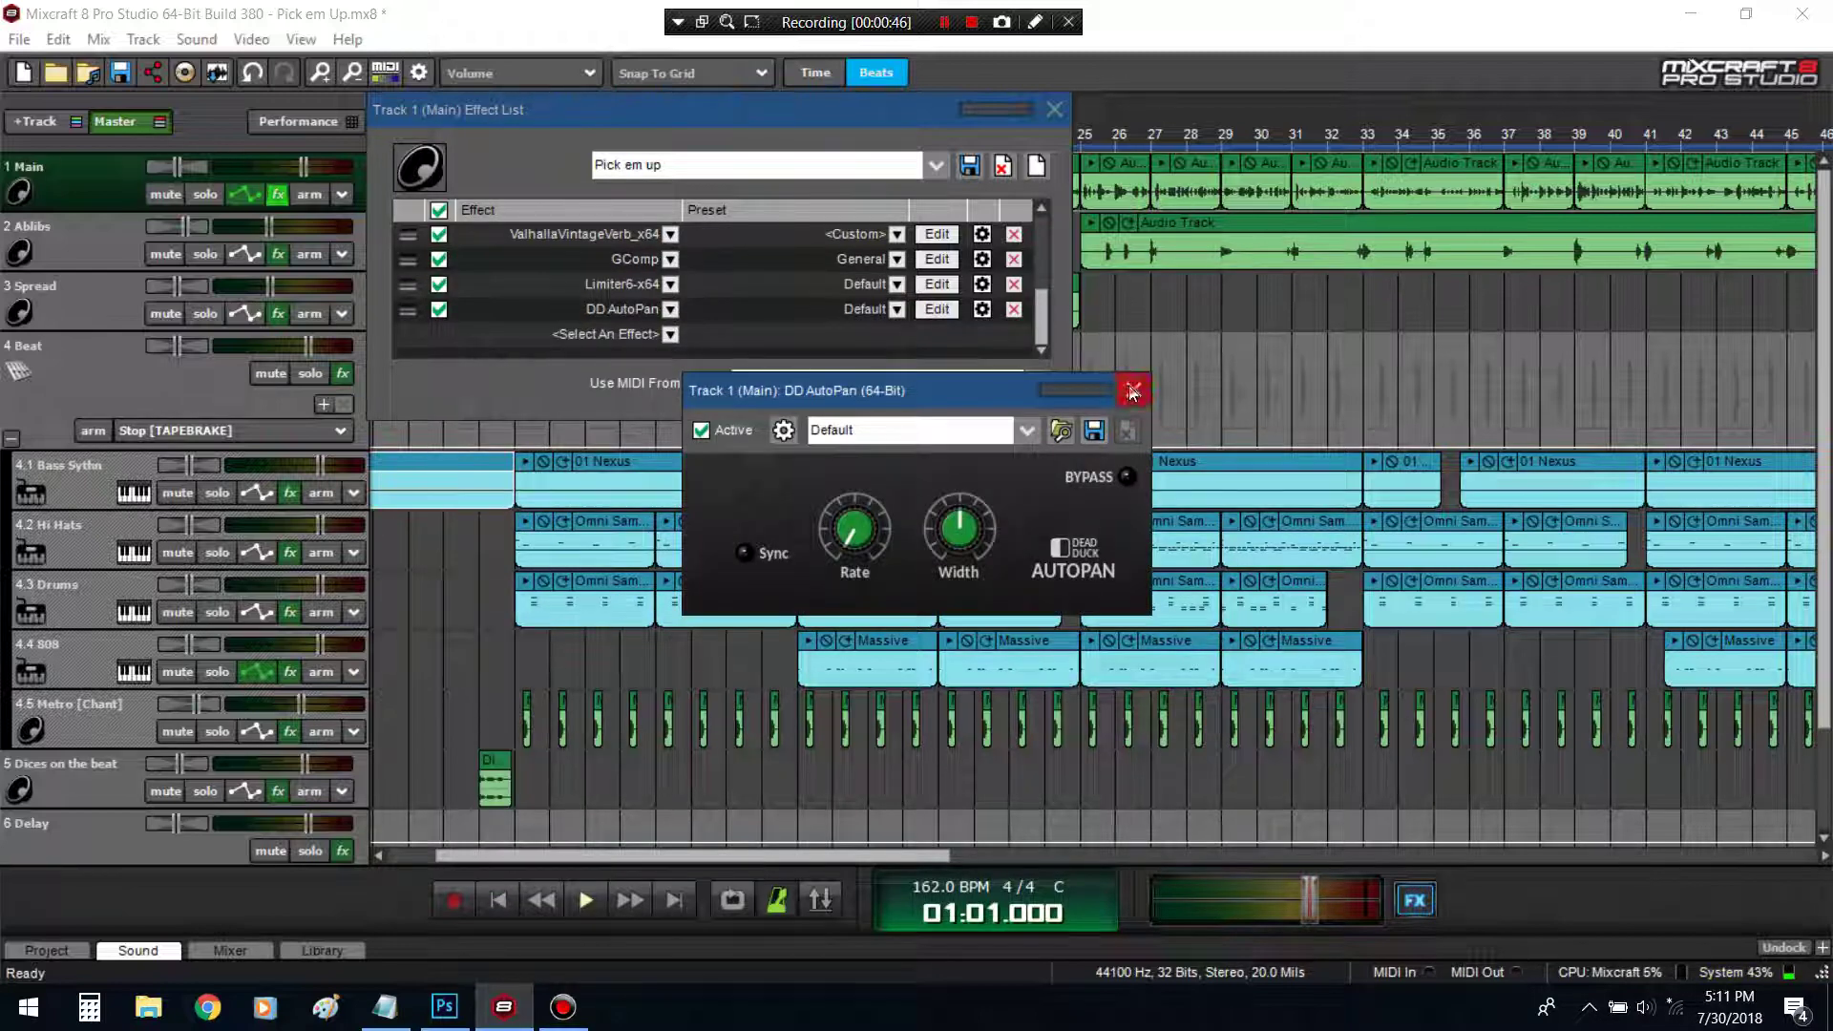
left_click(1133, 391)
Browse the available effects without choosing one, and remove DD AutoPan from the Main track's effect chain
left_click(620, 334)
scroll(573, 611, "down", 1)
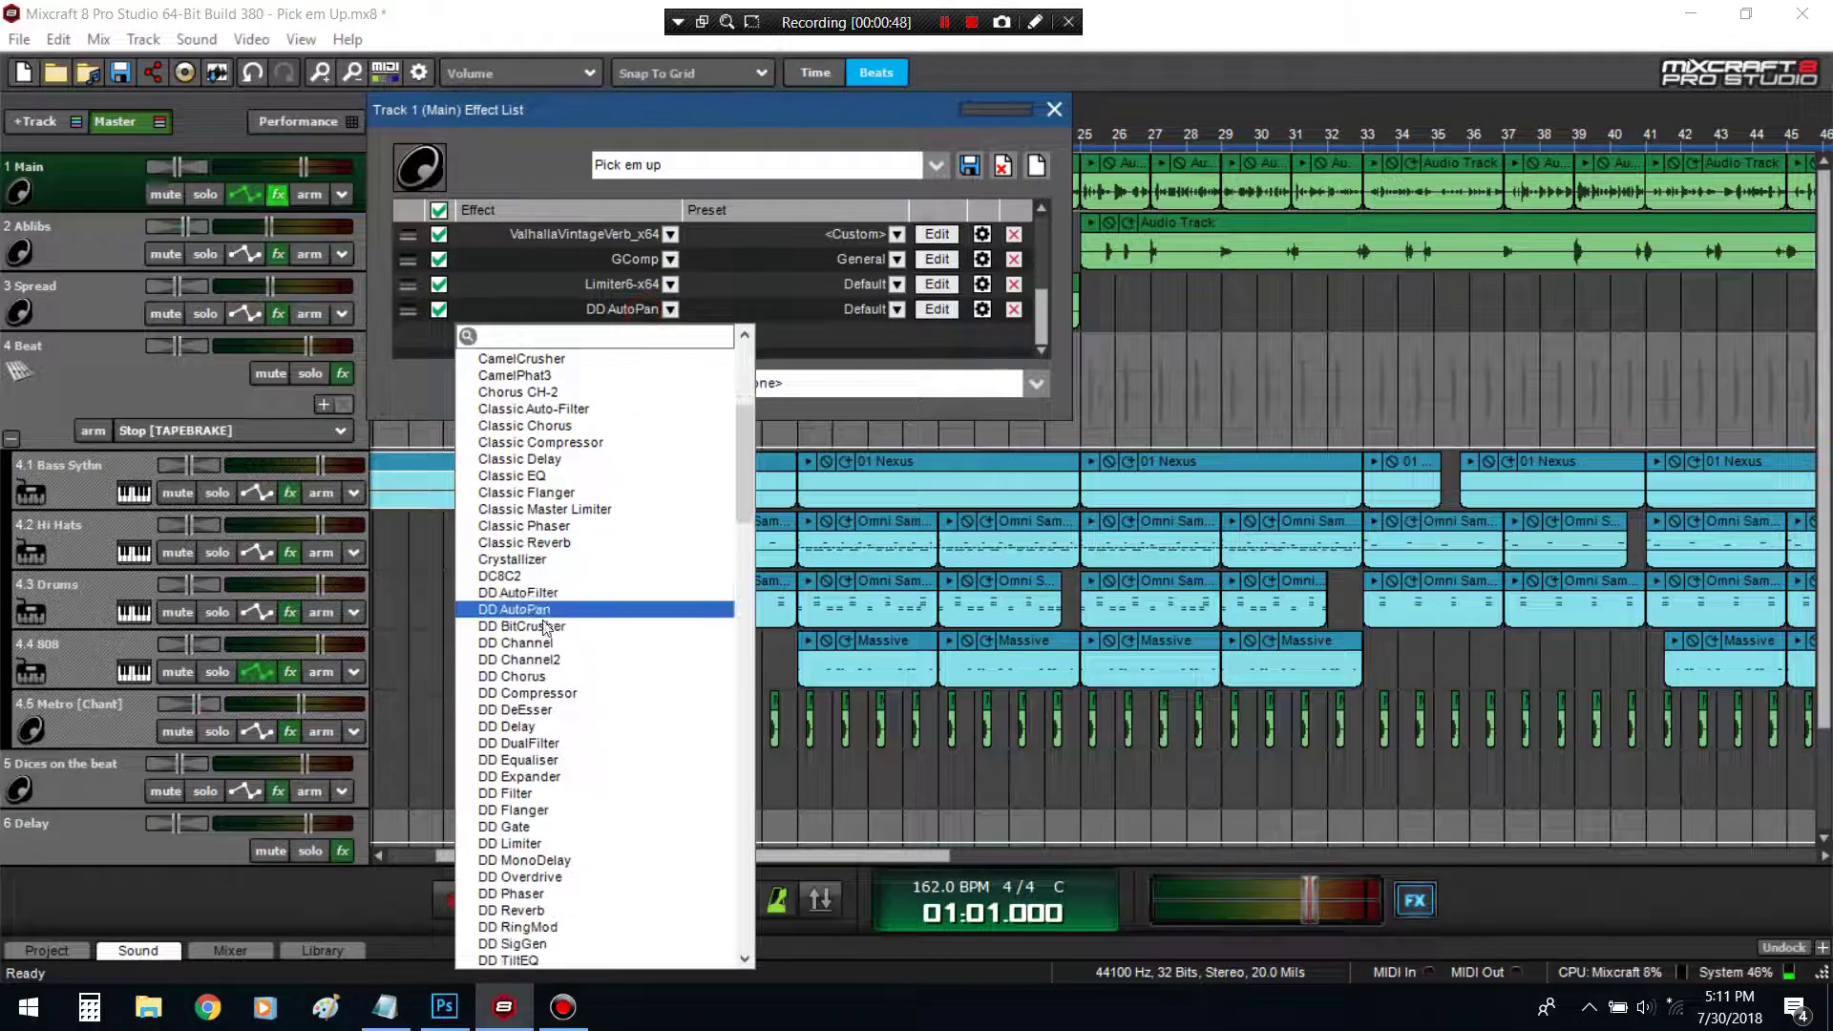
scroll(549, 630, "down", 2)
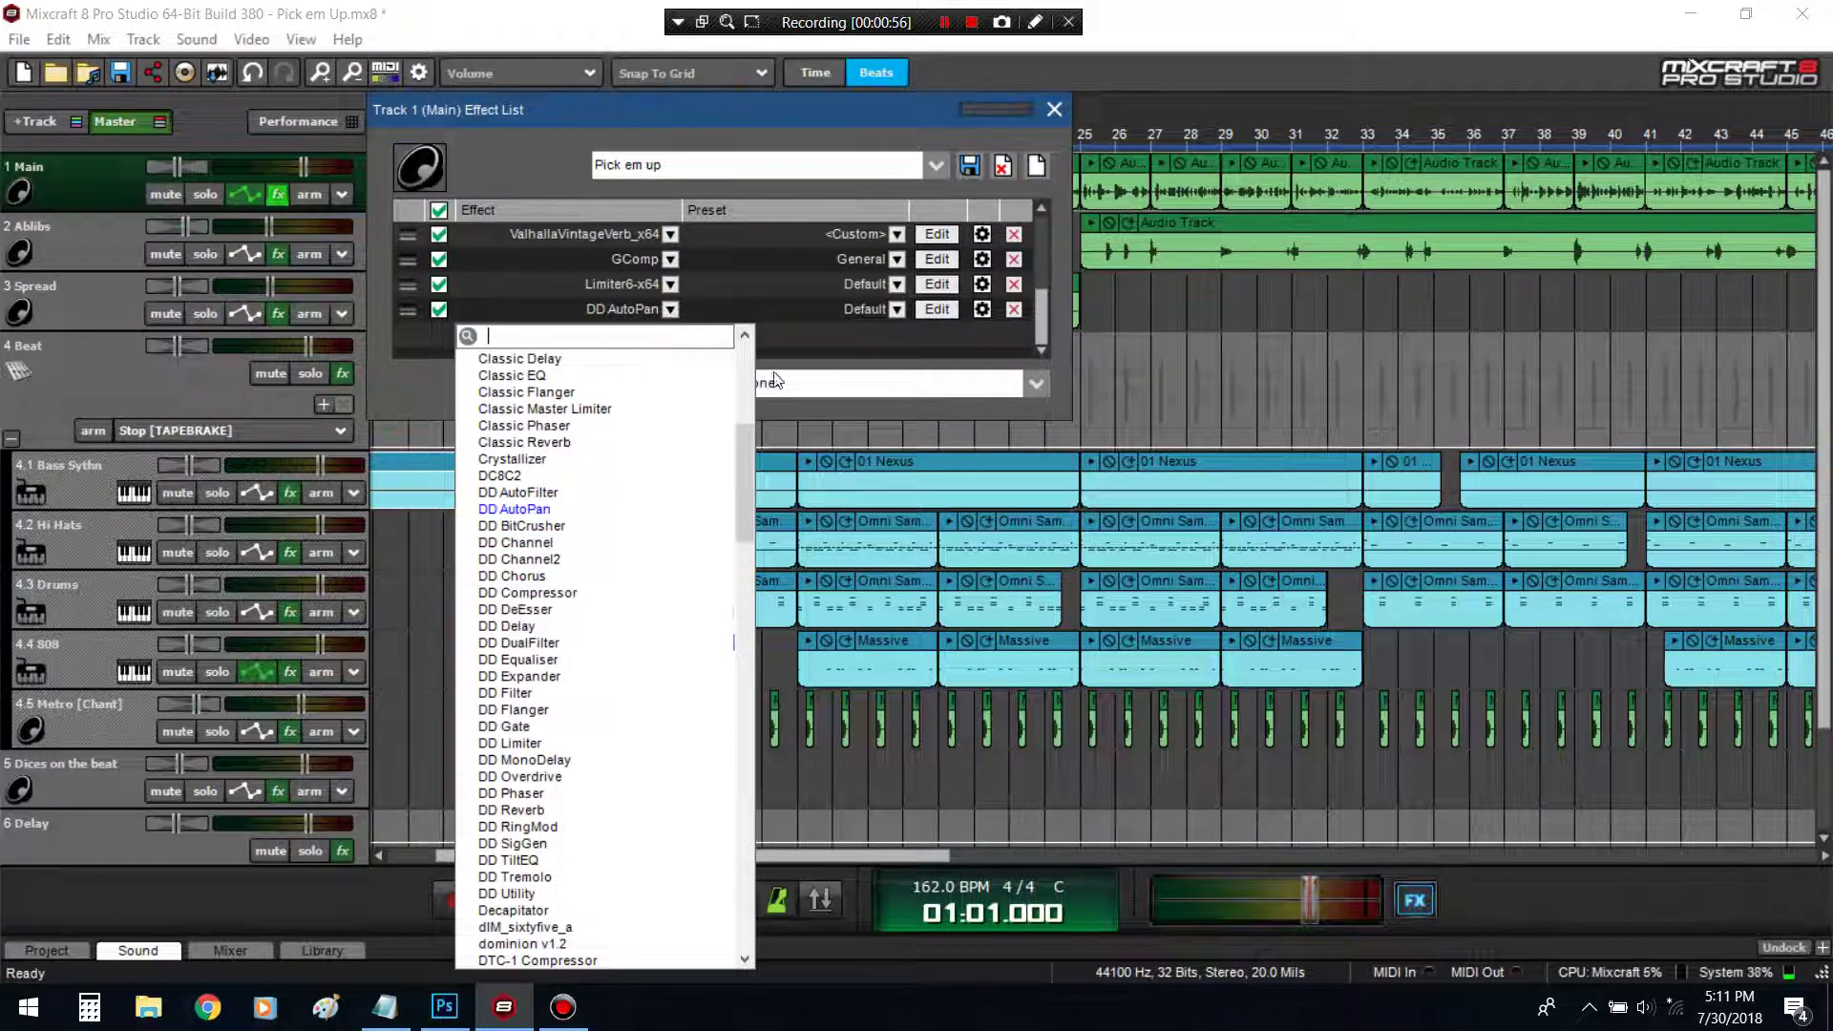
left_click(882, 330)
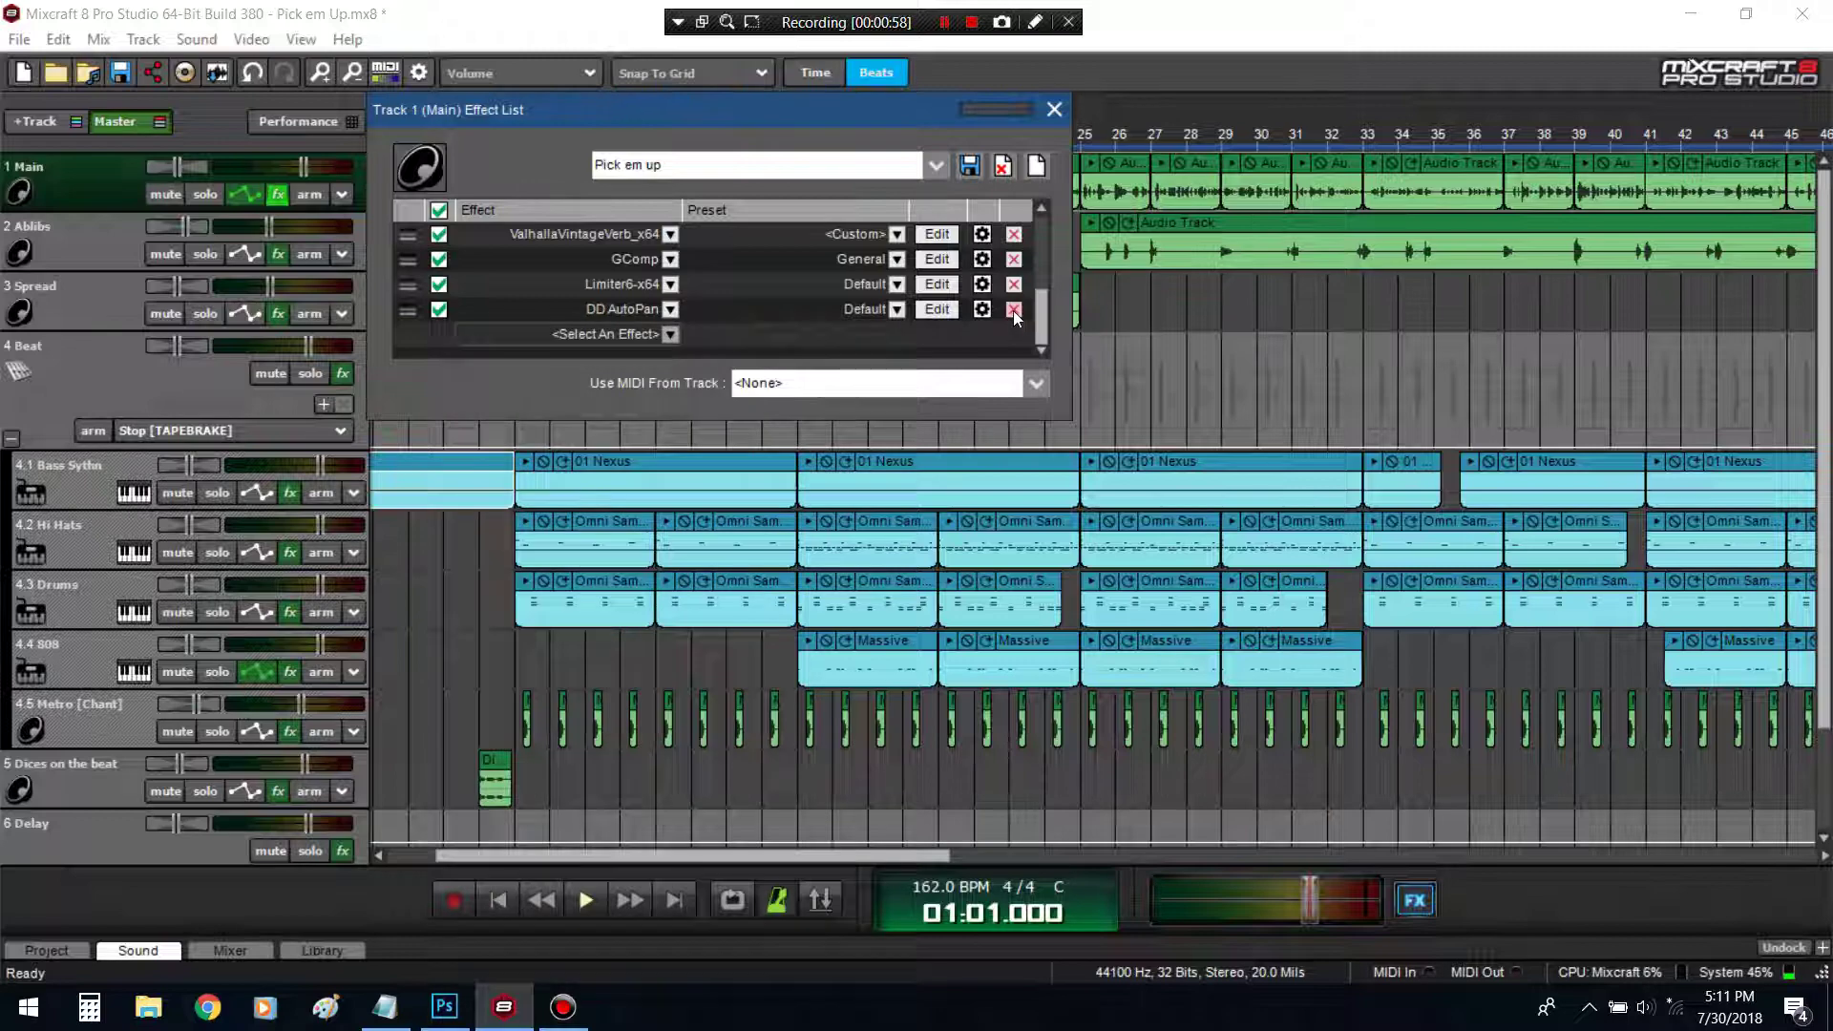
left_click(1014, 309)
left_click(1055, 109)
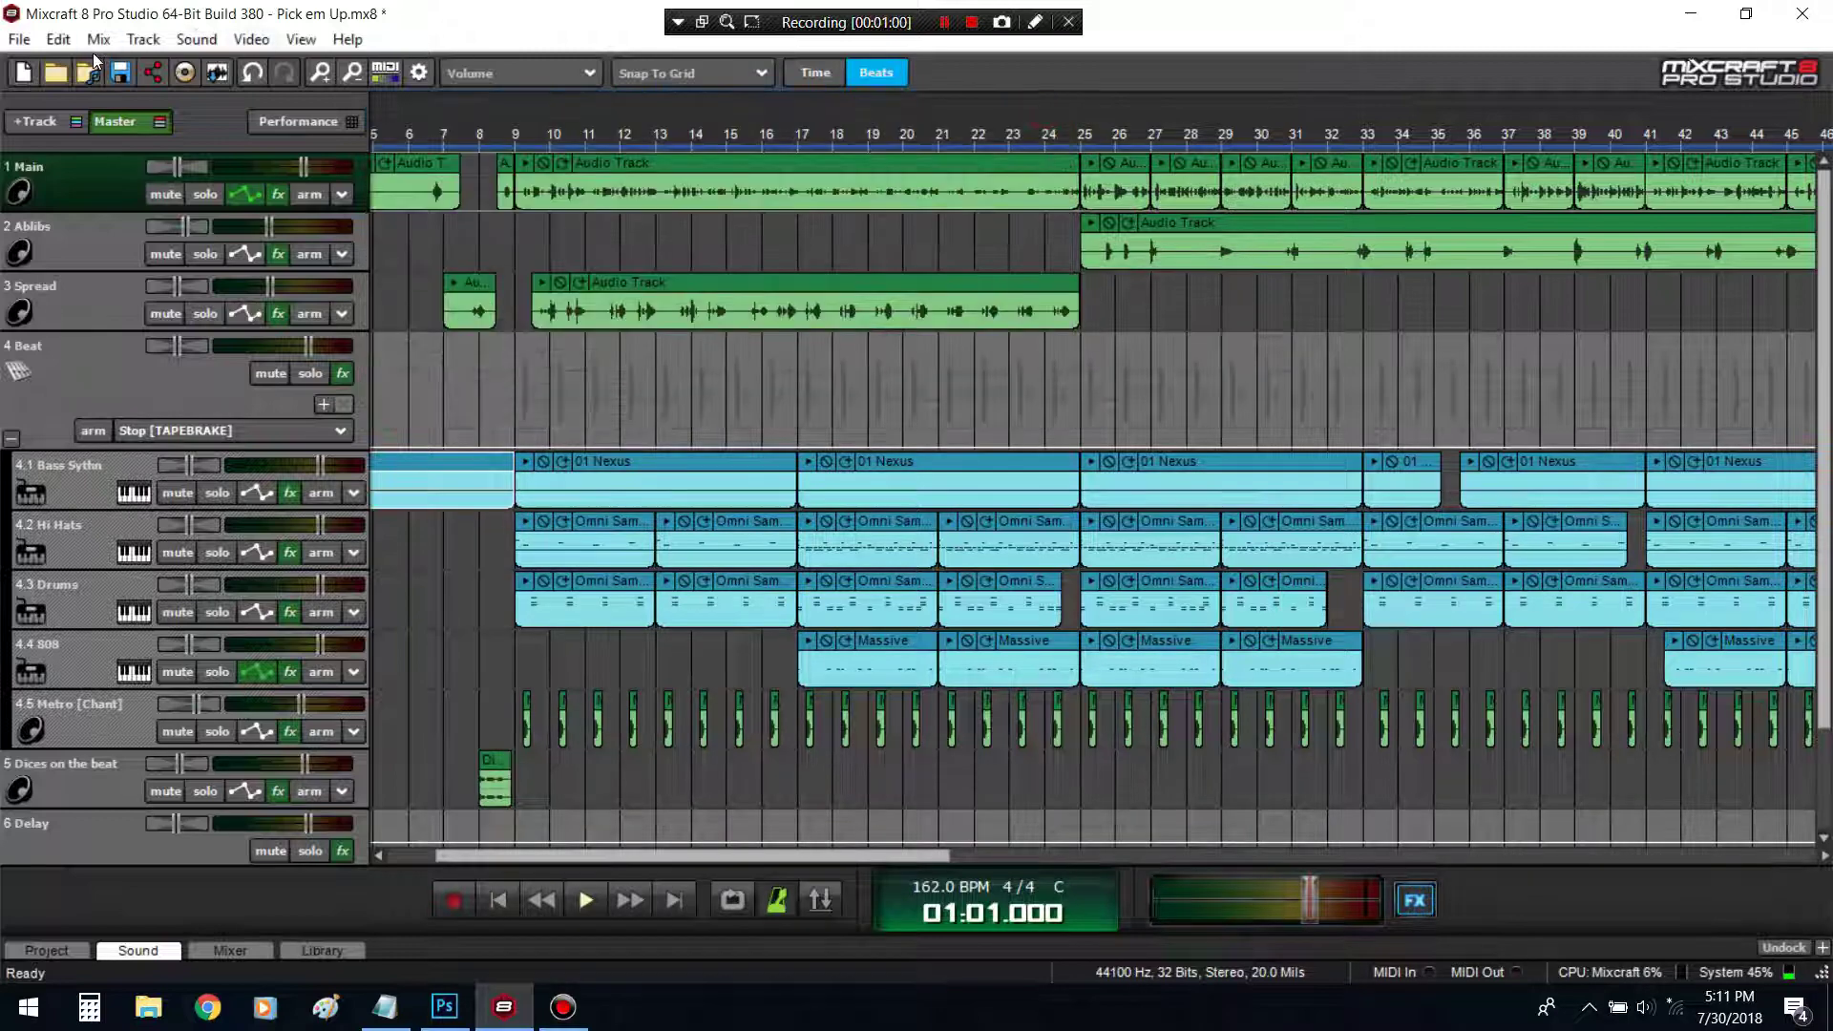
Duplicate the Main vocal track together with its clips and effects
left_click(144, 38)
left_click(228, 576)
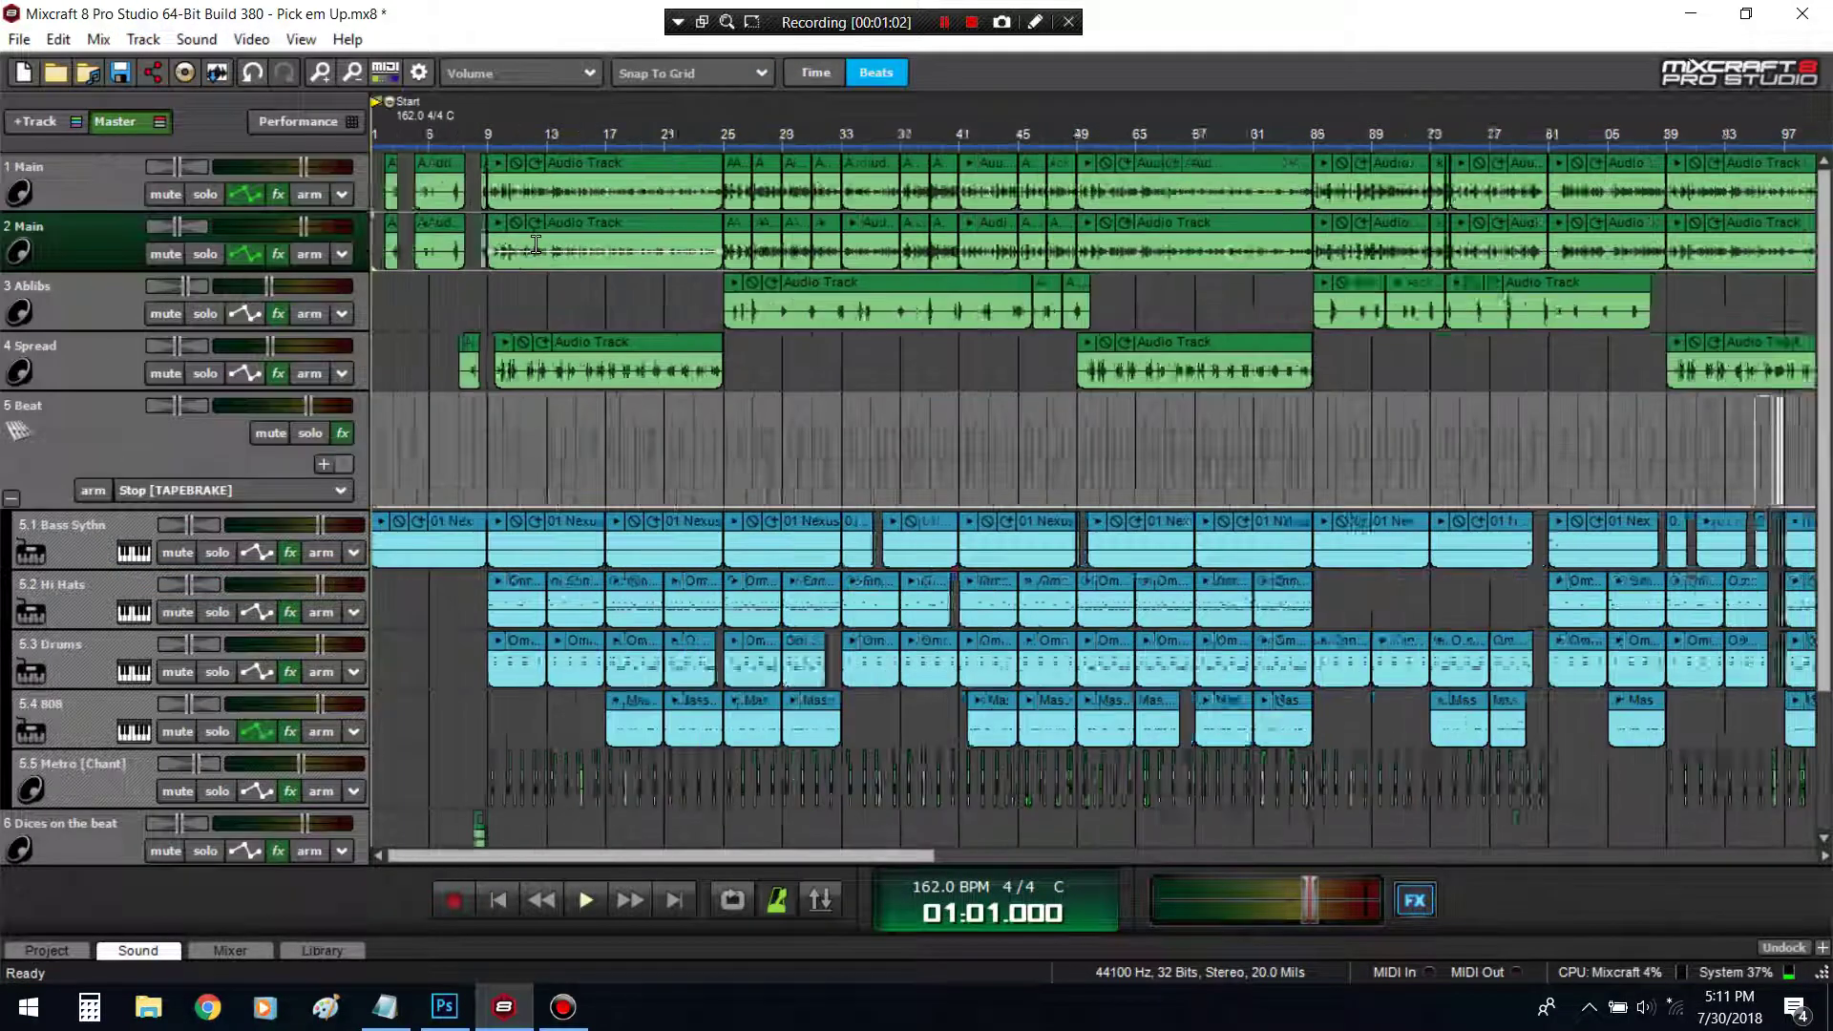
scroll(535, 245, "down", 2)
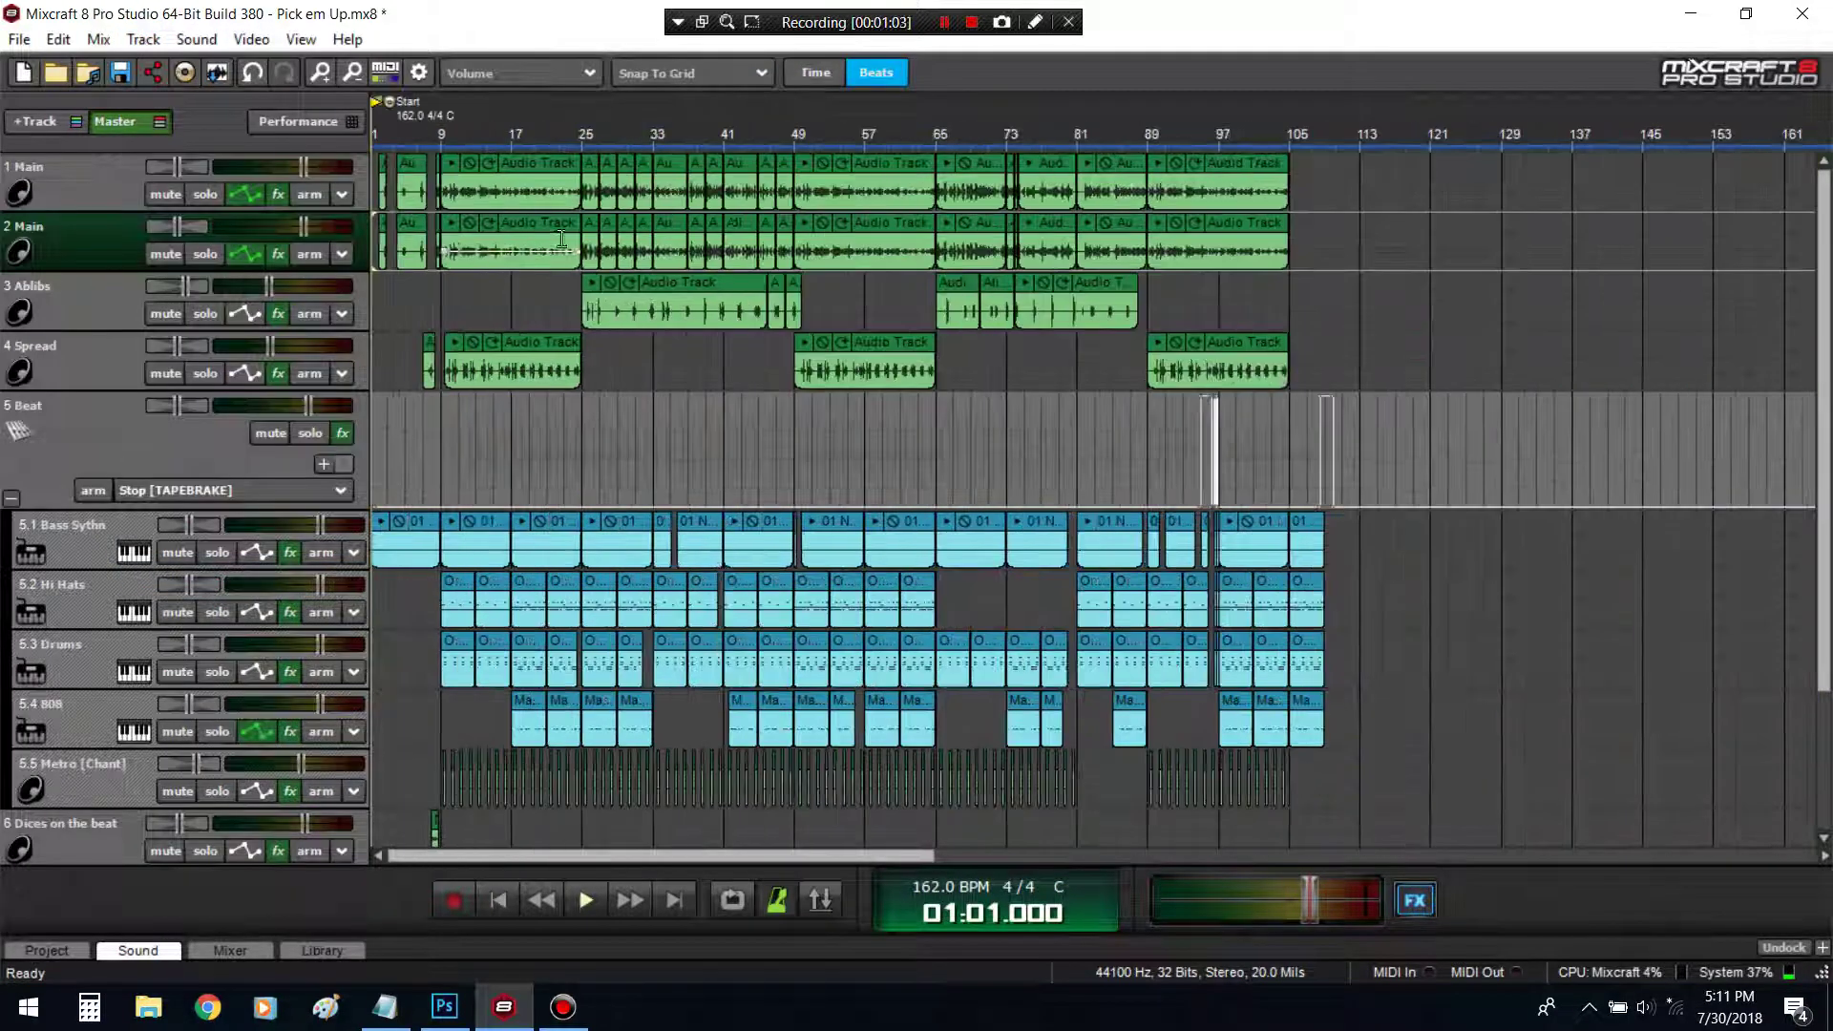
Remove every effect from the duplicated Main track, from Acoustica Compressor through Limiter6, and check its effect list
left_click(278, 254)
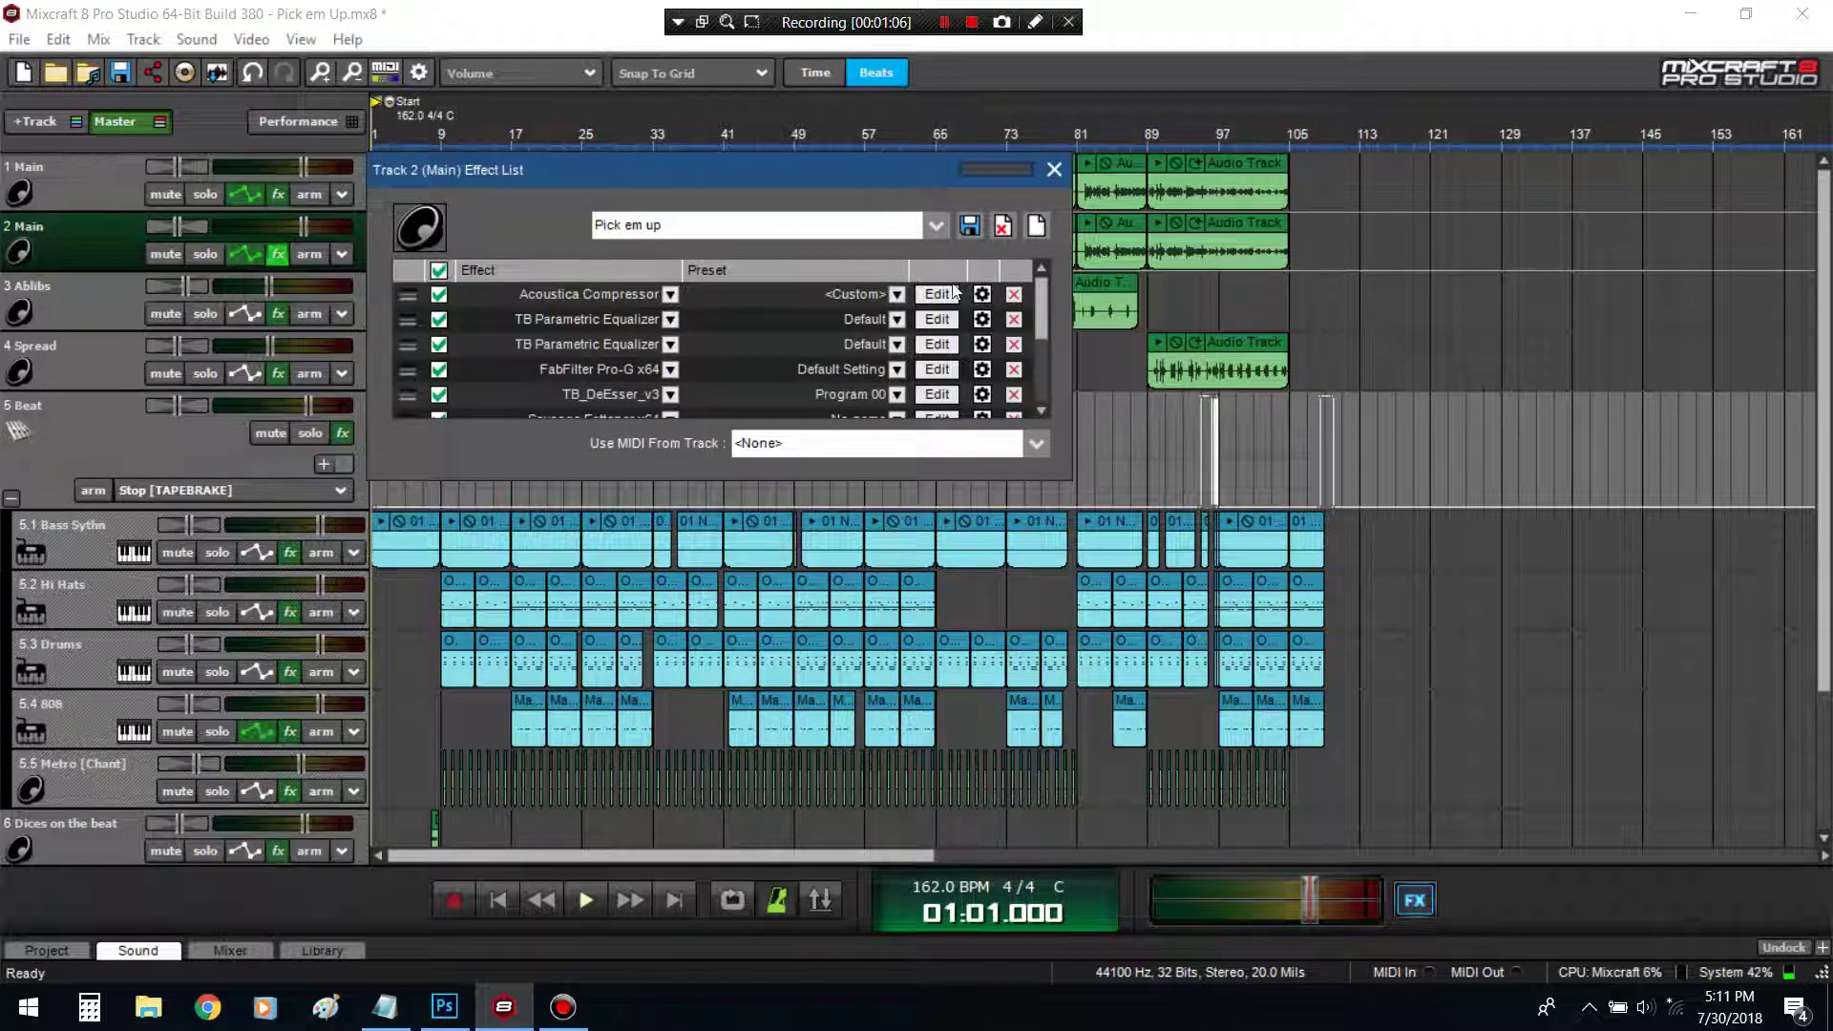
left_click(1018, 296)
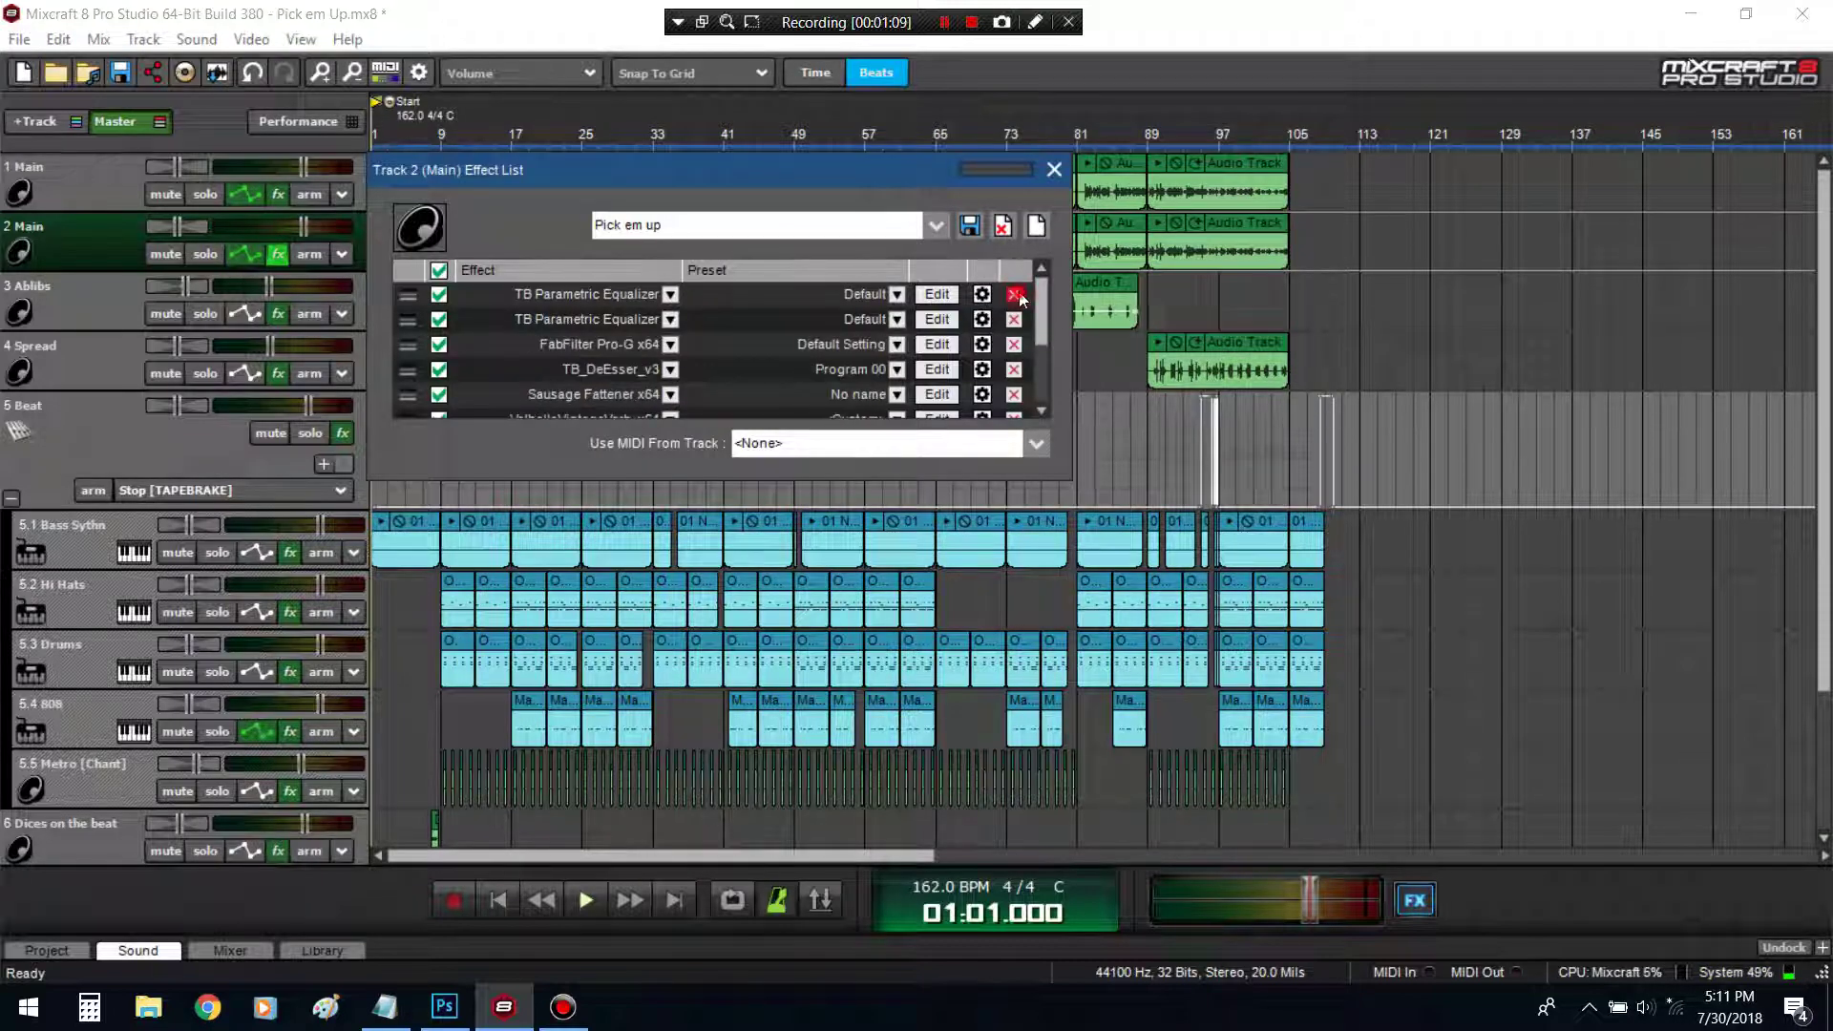
left_click(1018, 296)
left_click(1018, 296)
left_click(1016, 296)
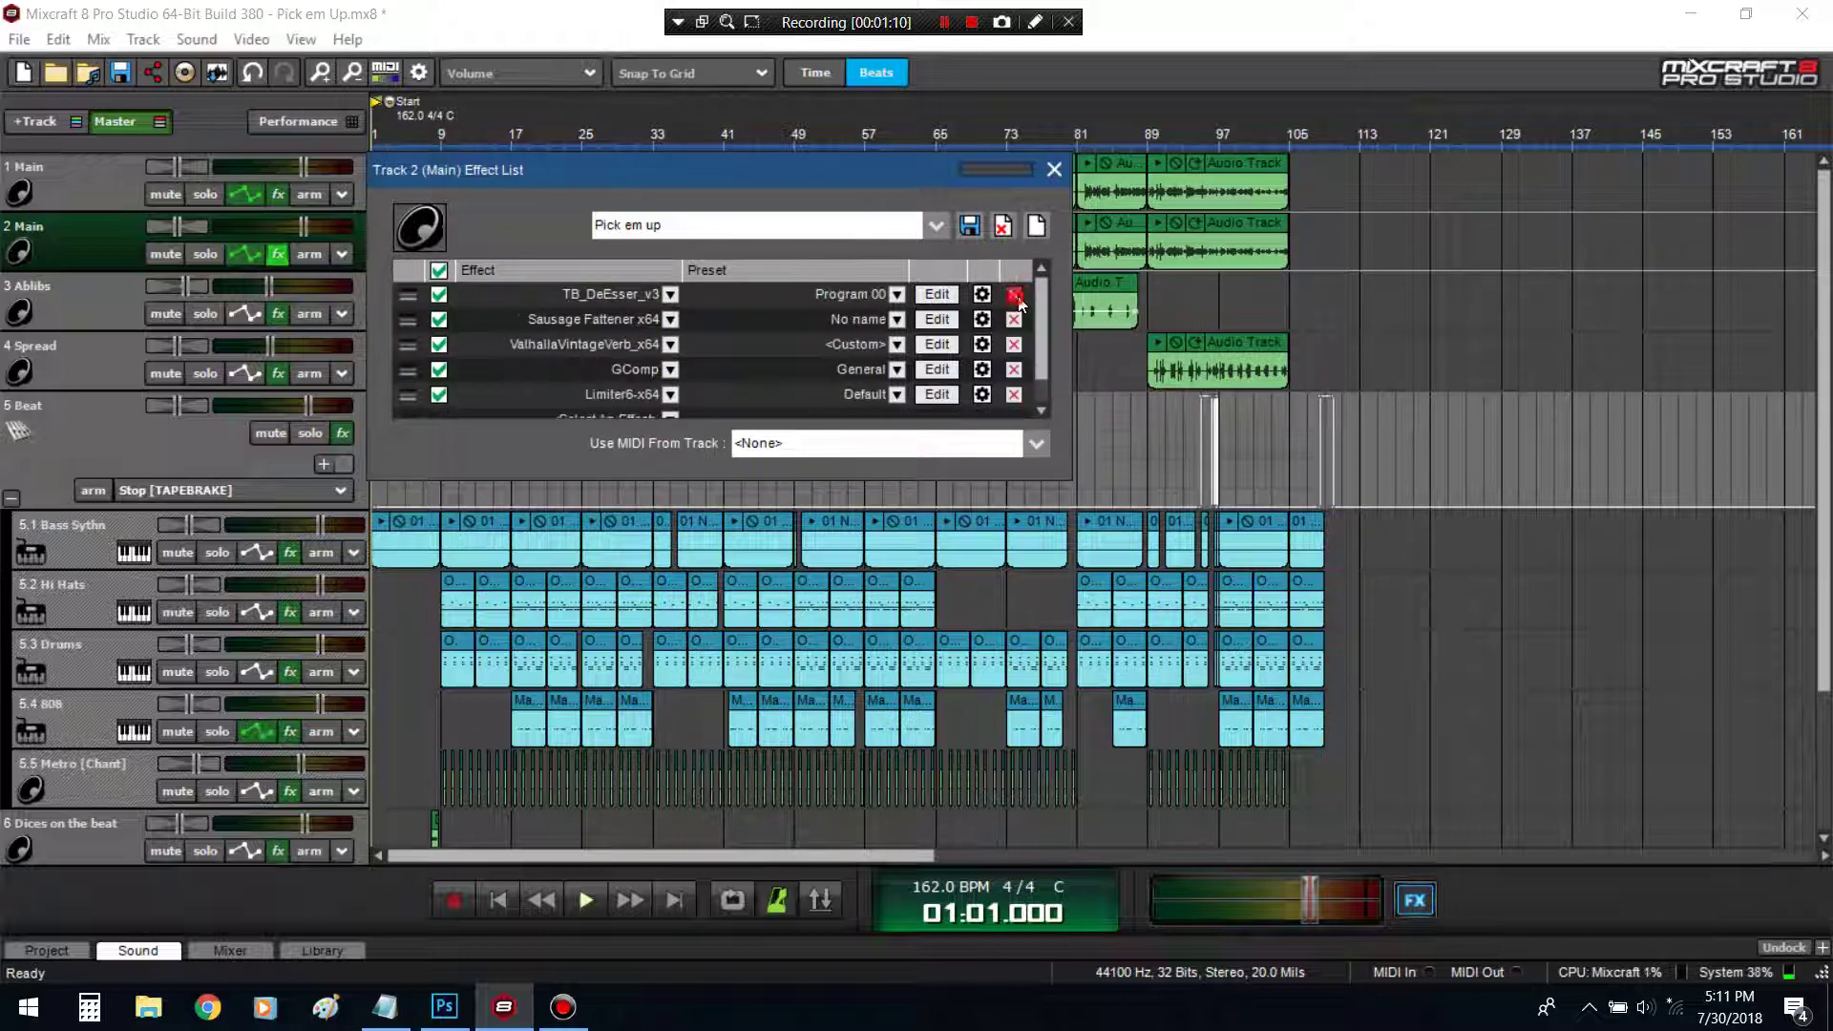
left_click(1018, 298)
left_click(1030, 296)
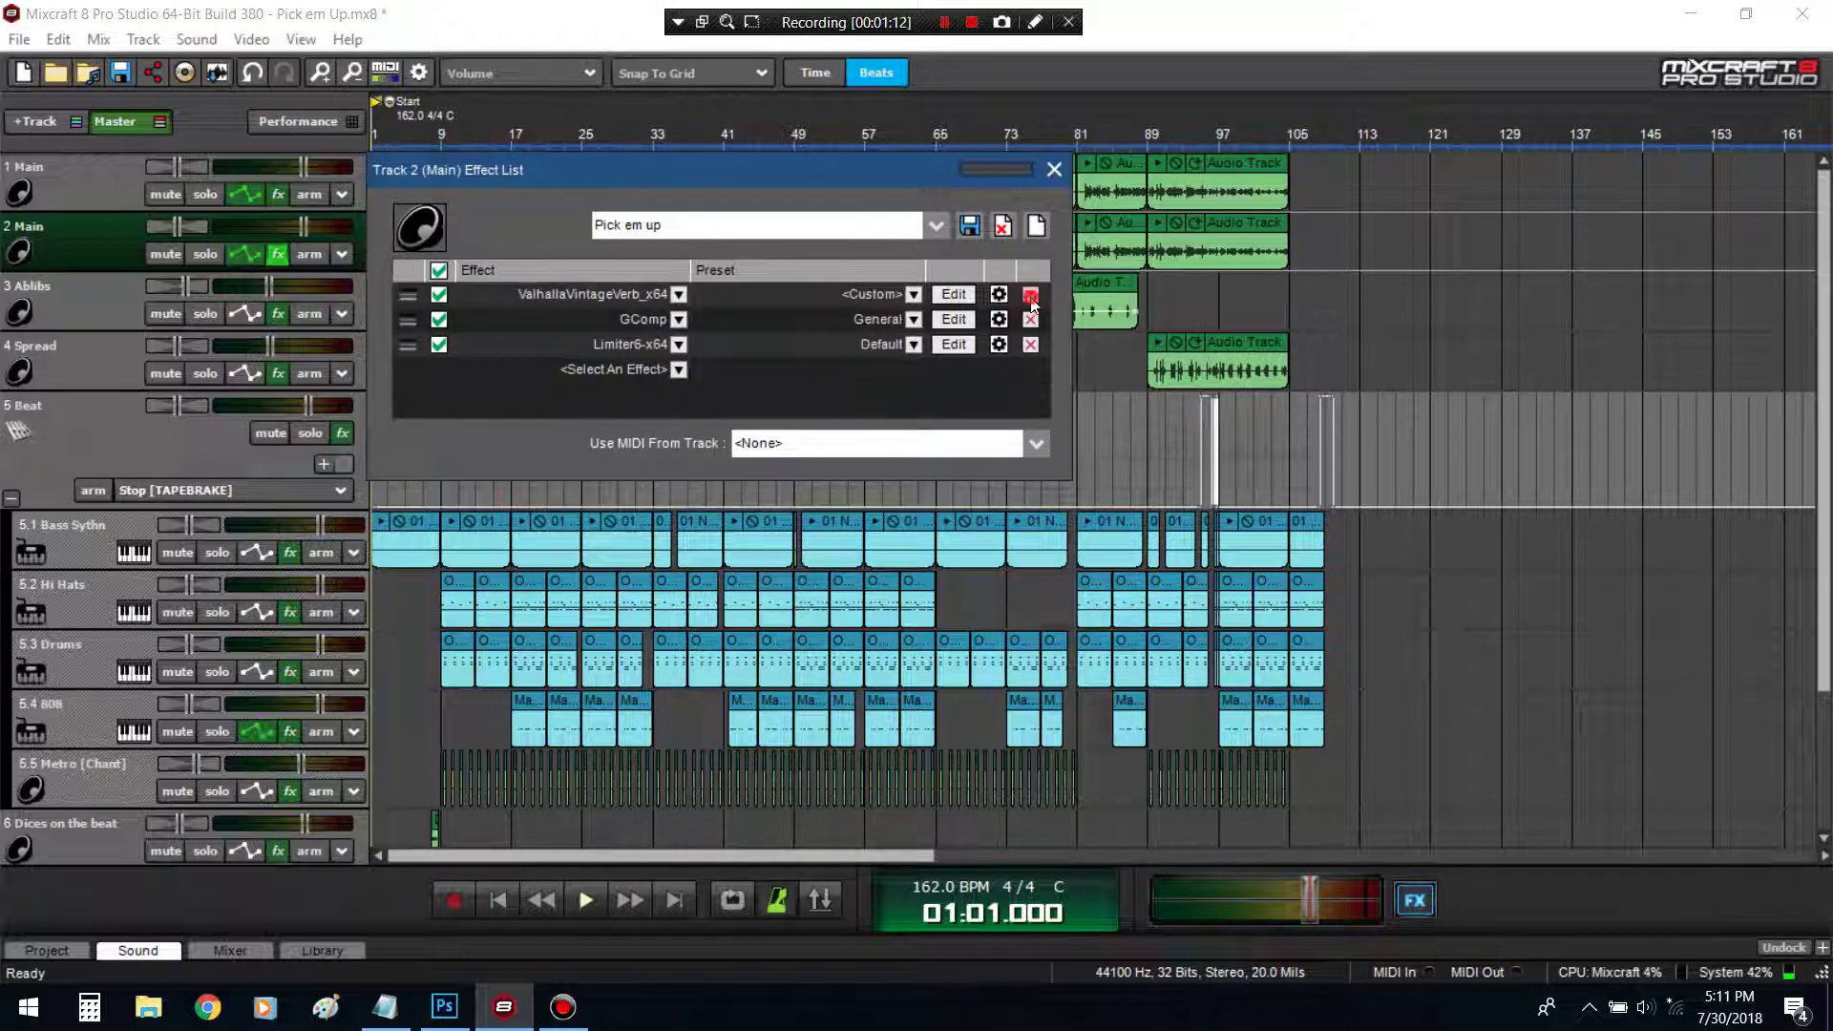
left_click(1030, 295)
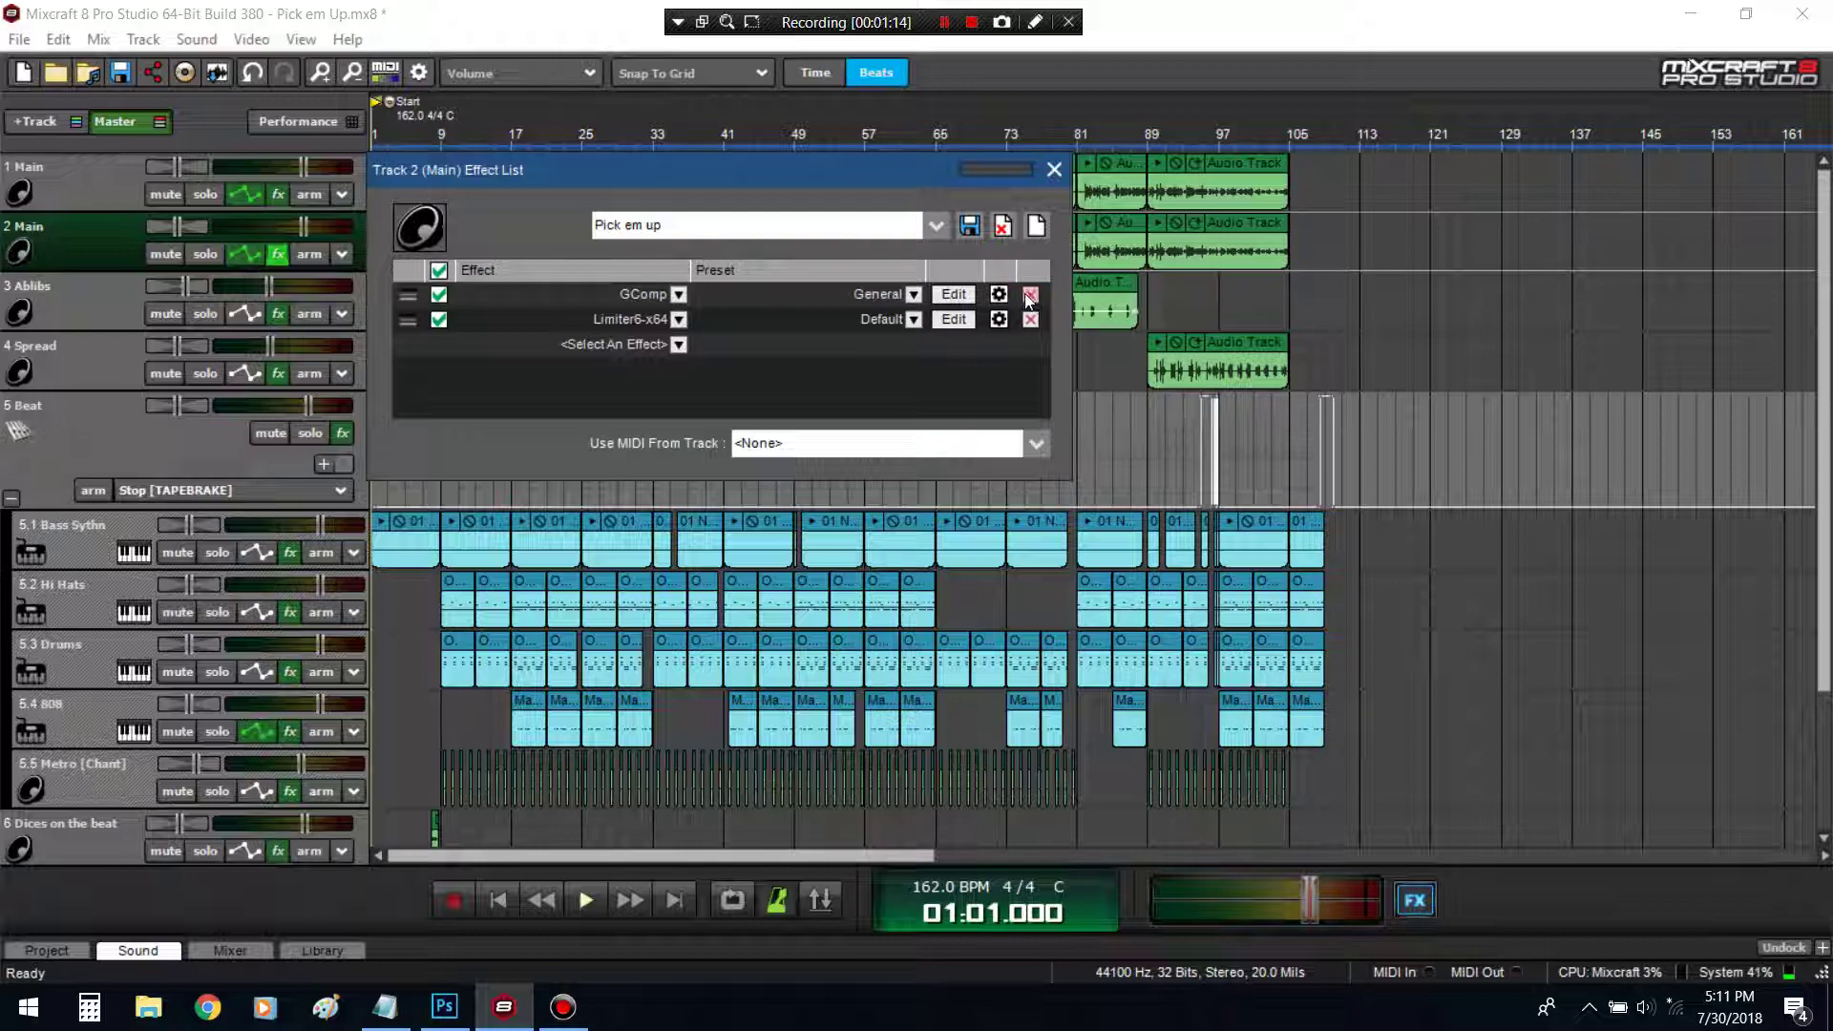
left_click(1031, 296)
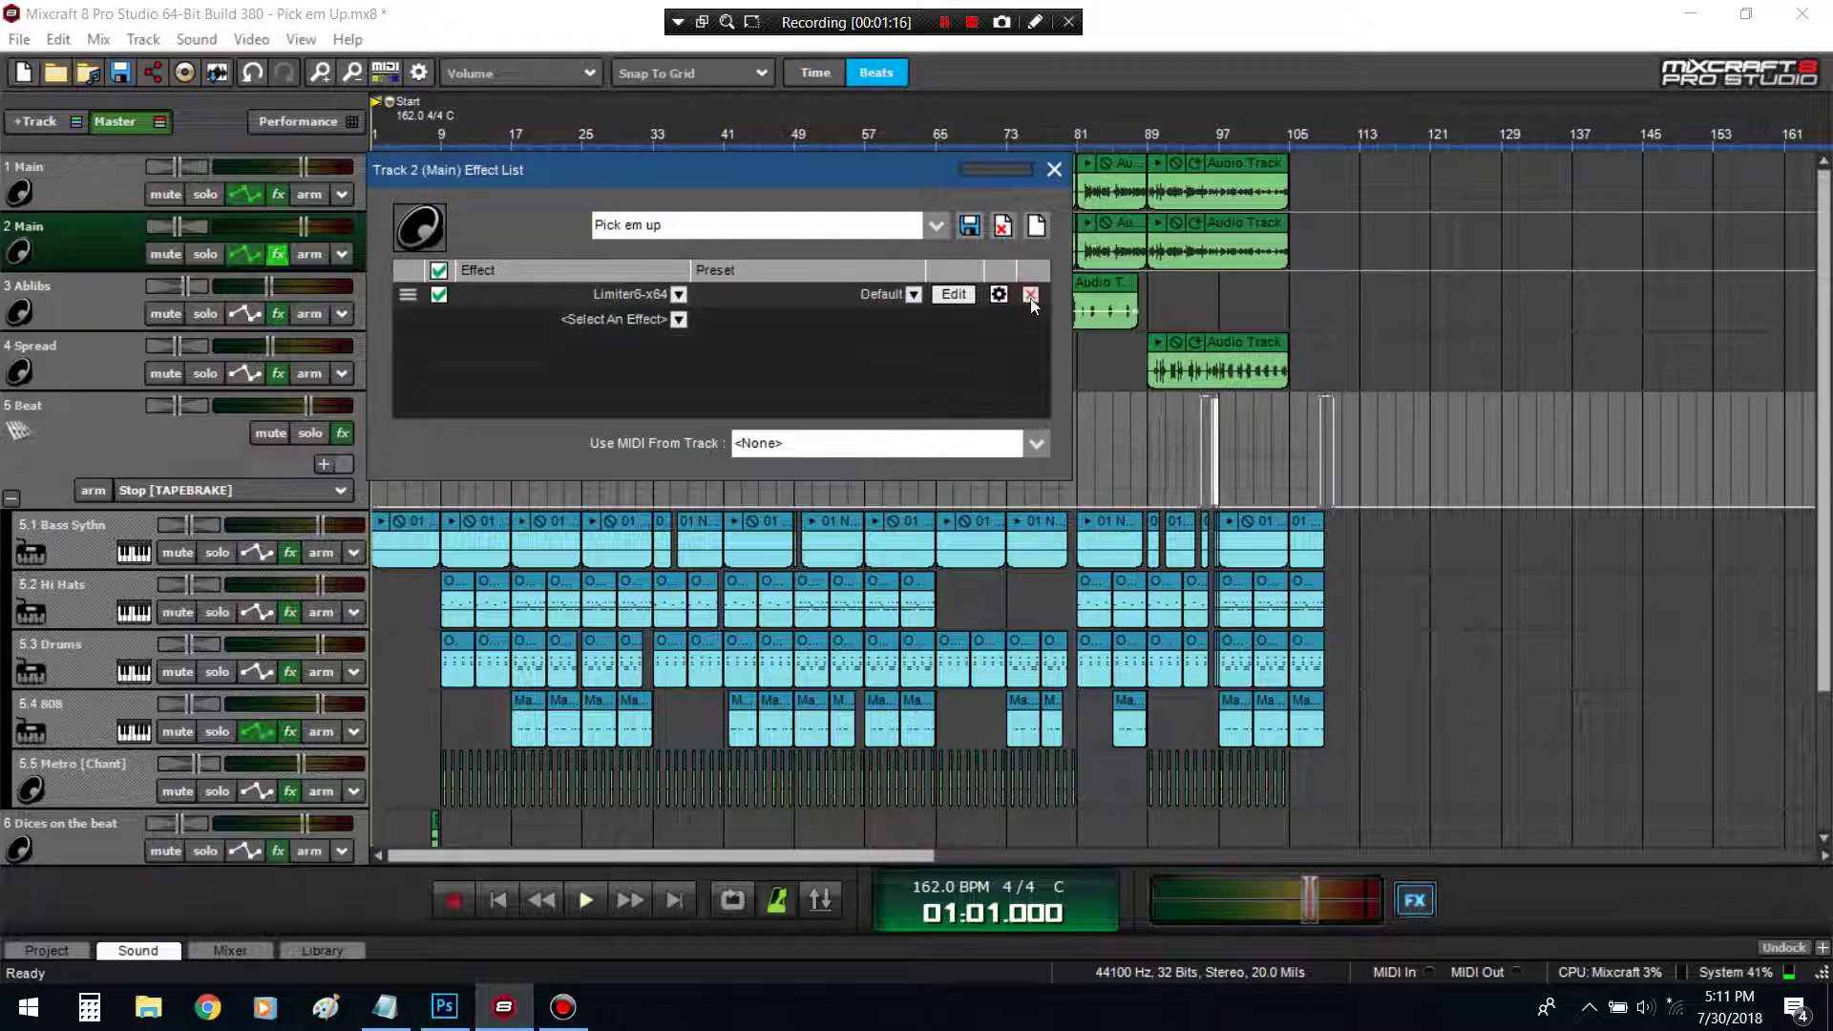
left_click(1030, 296)
left_click(1055, 170)
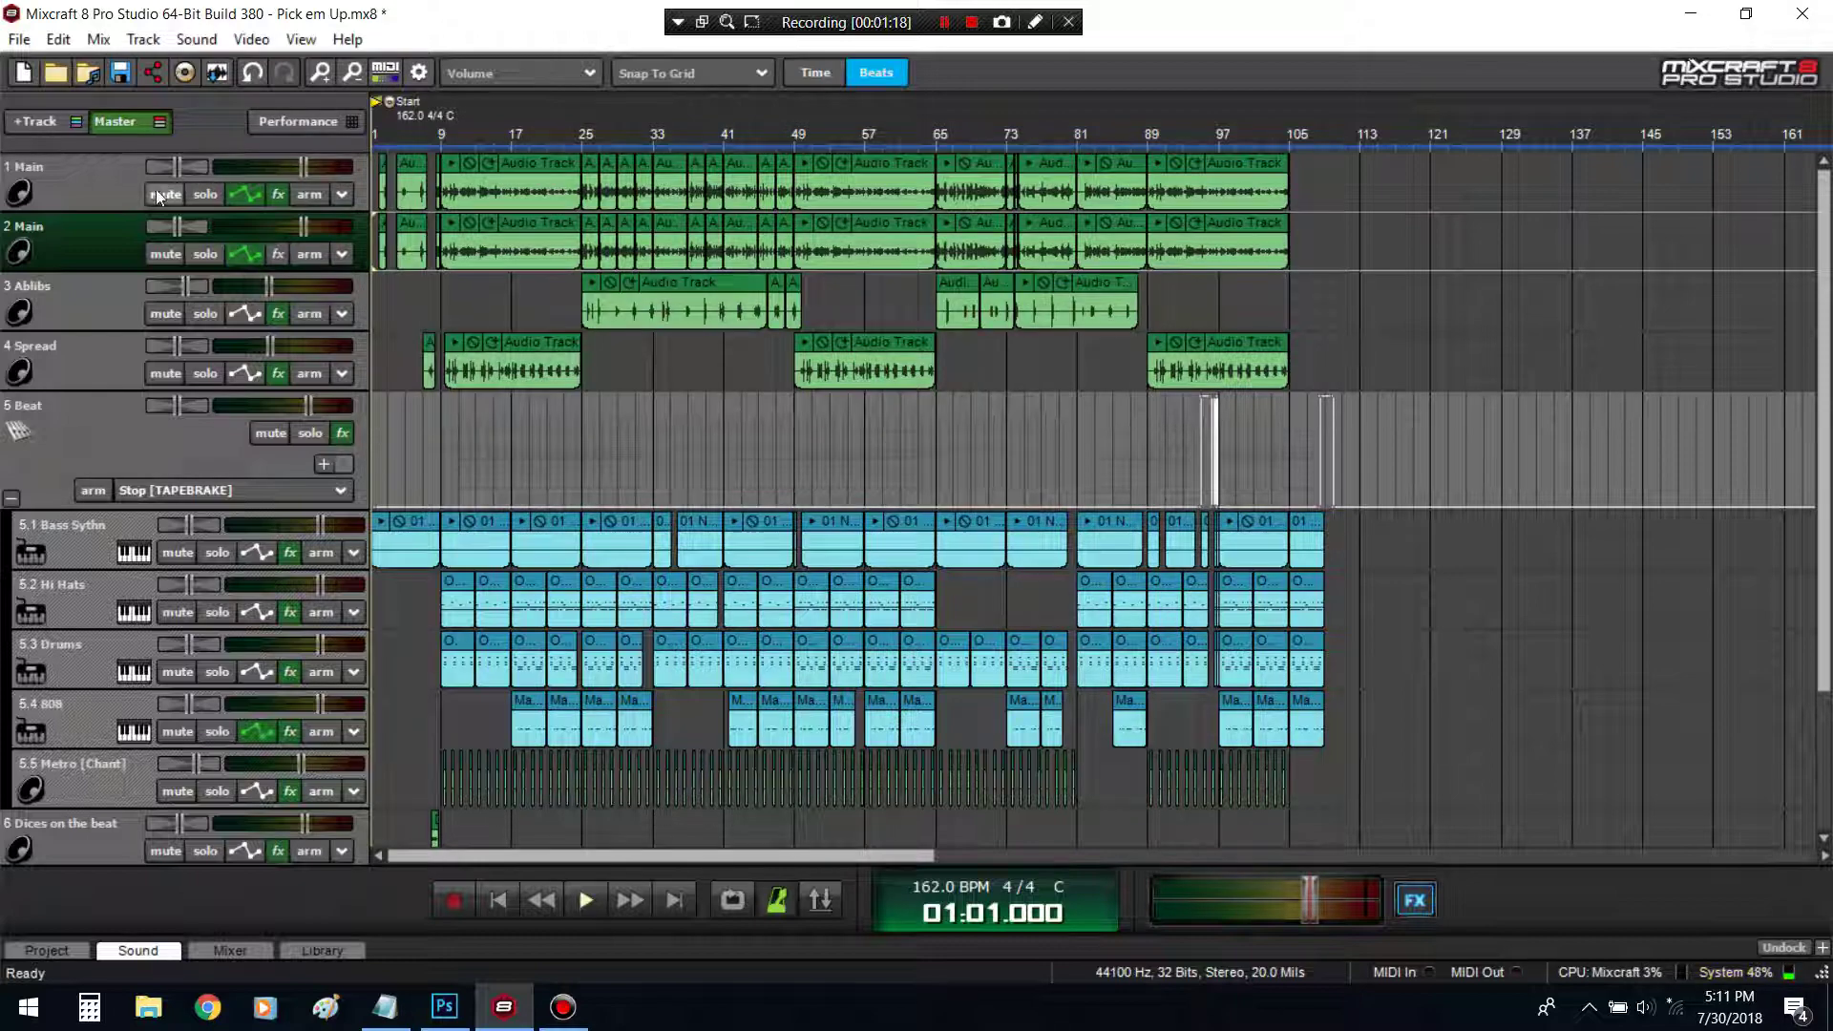
left_click(276, 254)
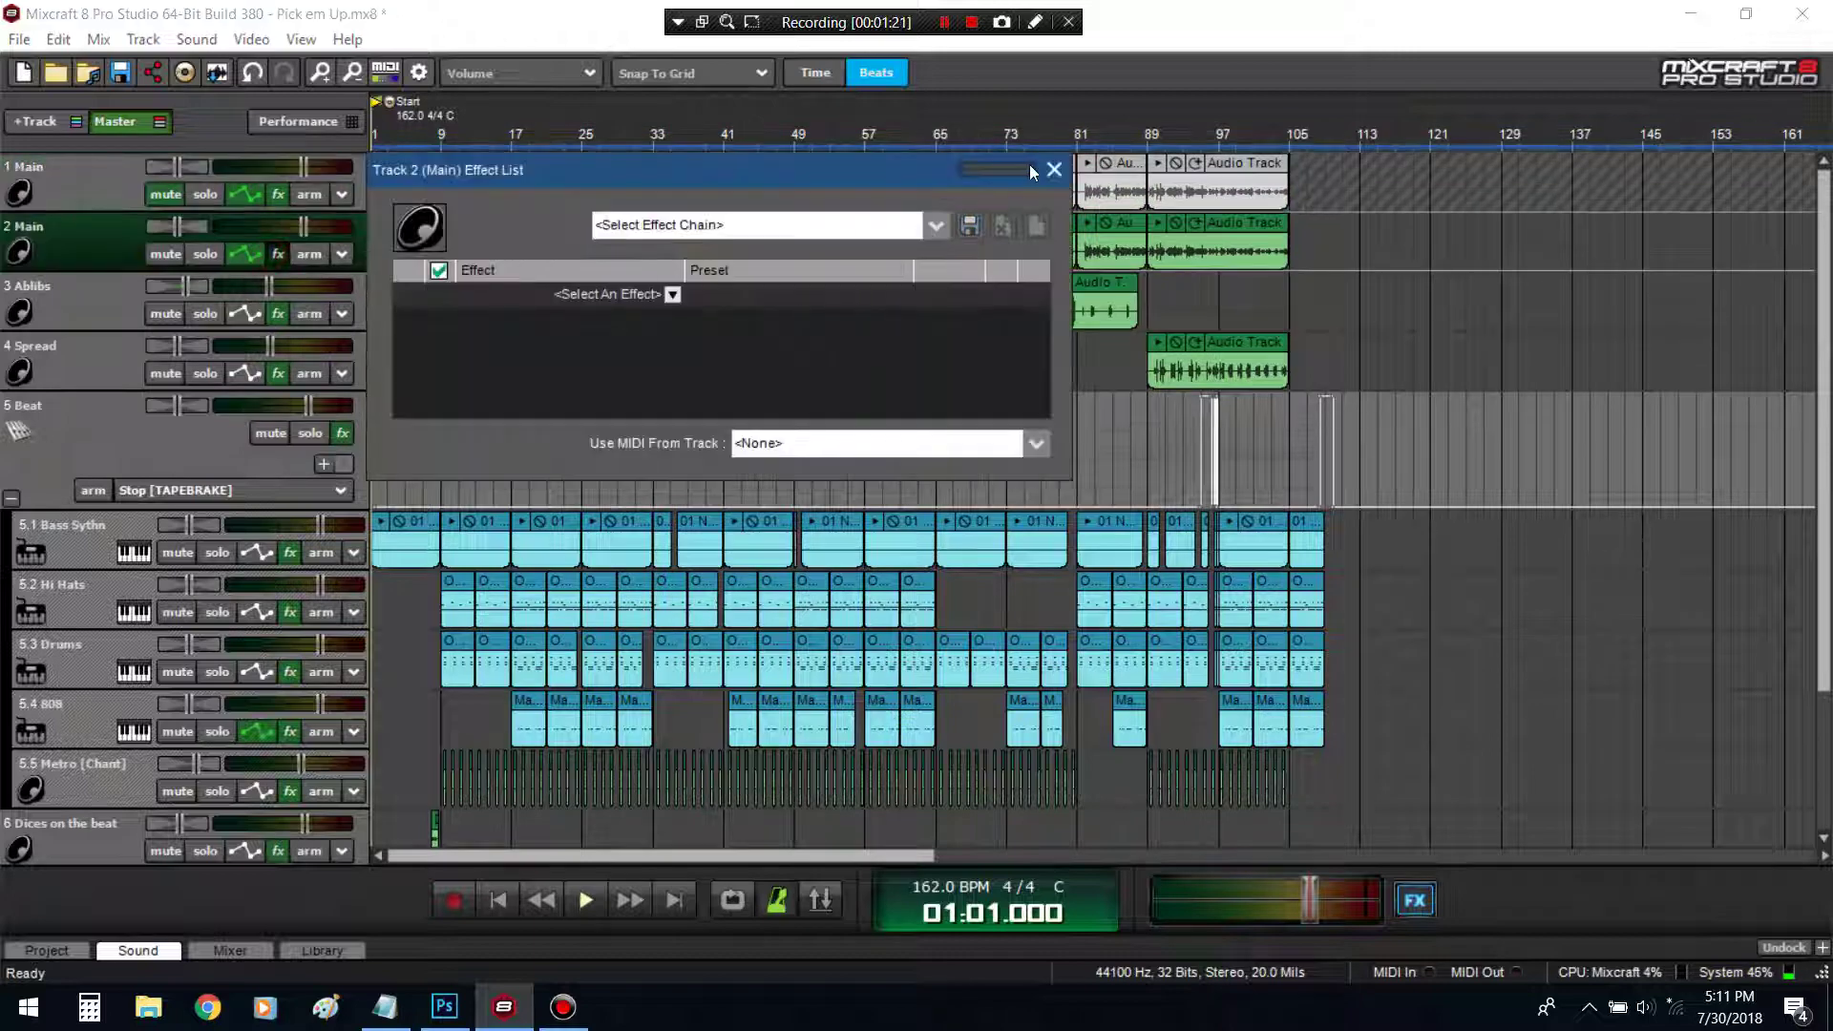
left_click(1054, 170)
Unmute the original Main track with effects and mute its effect-free duplicate
scroll(530, 338, "up", 3)
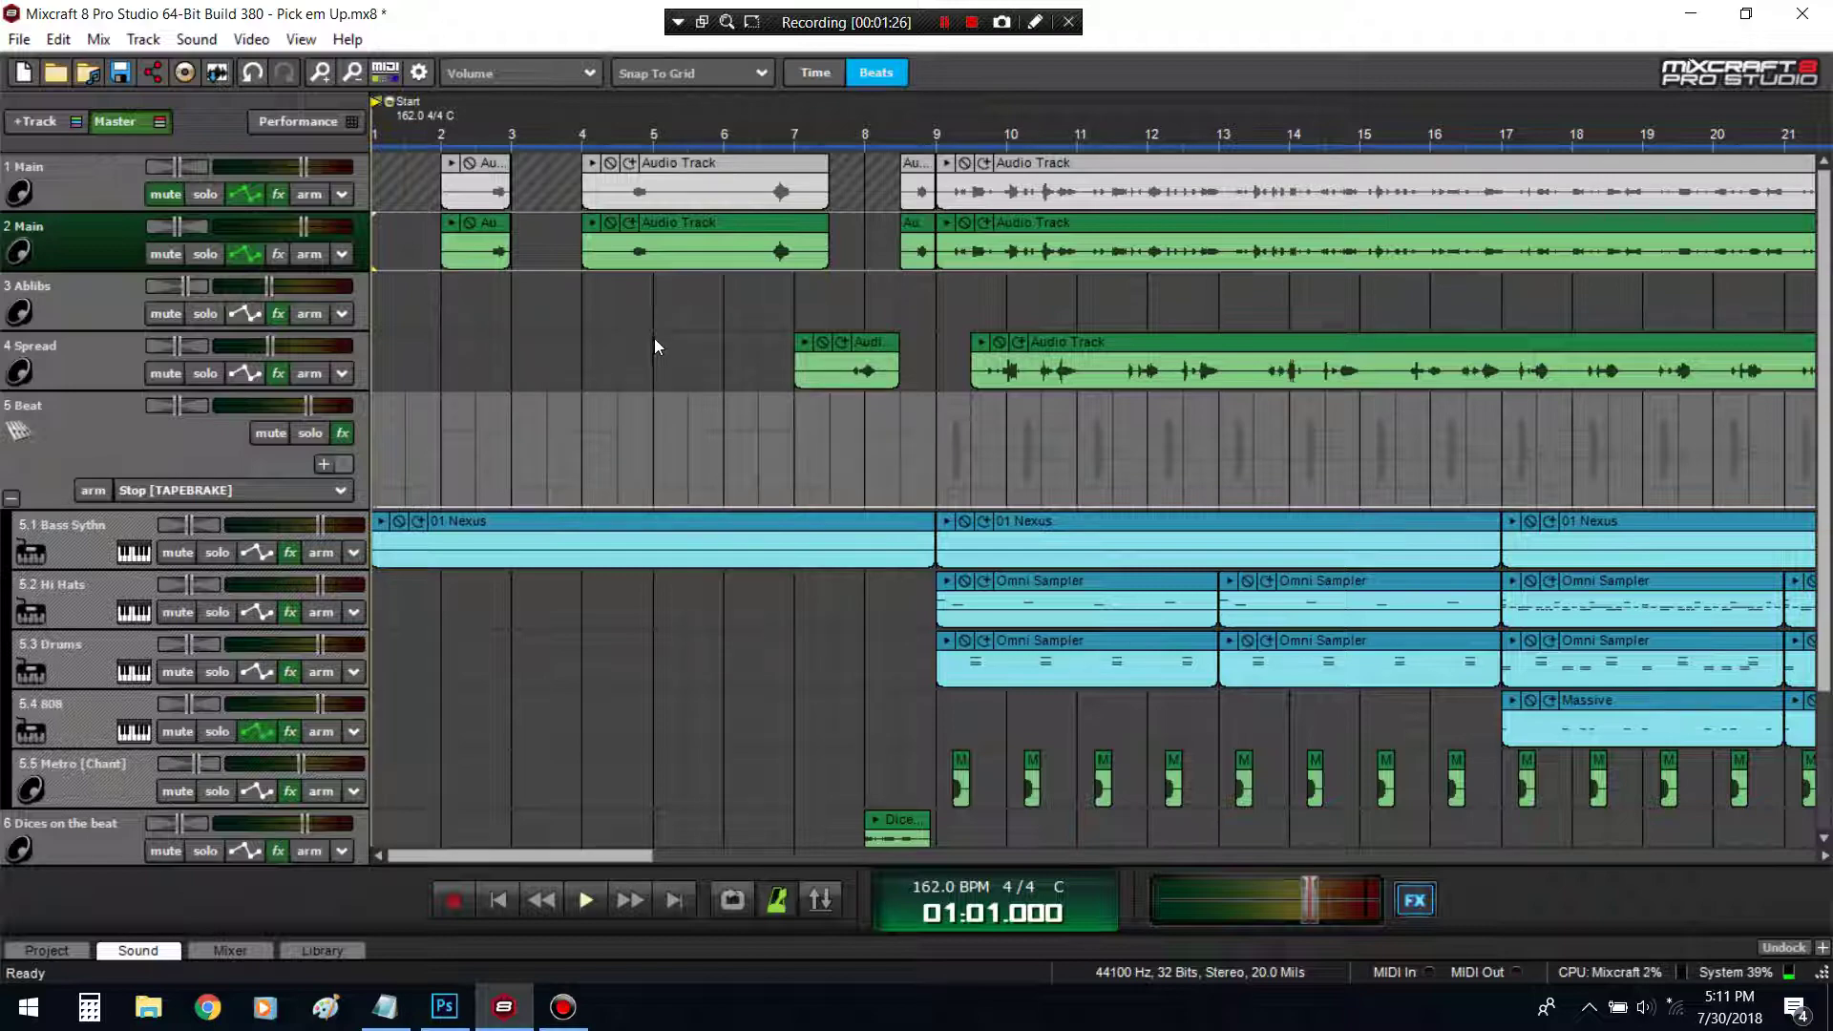
scroll(655, 338, "down", 2)
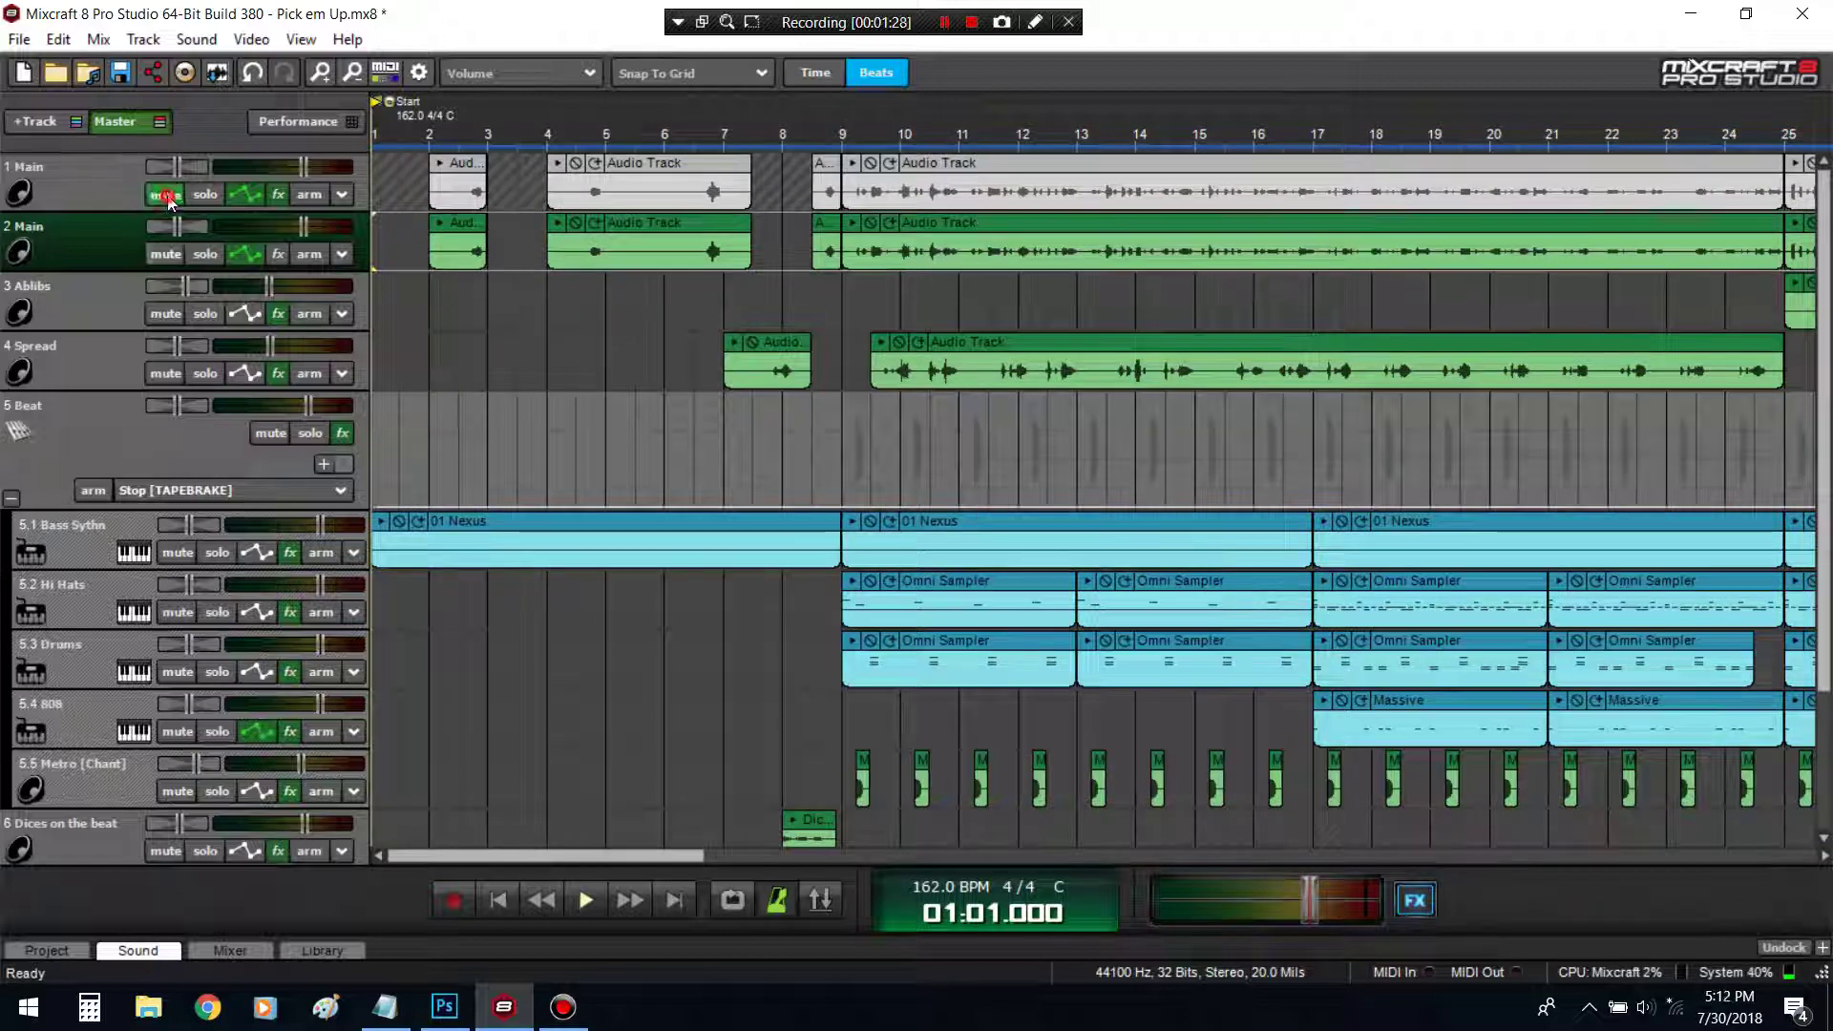
left_click(166, 196)
left_click(166, 254)
Play the song from the start to the end of bar 24 to hear the processed vocals, and stop playback
key("space")
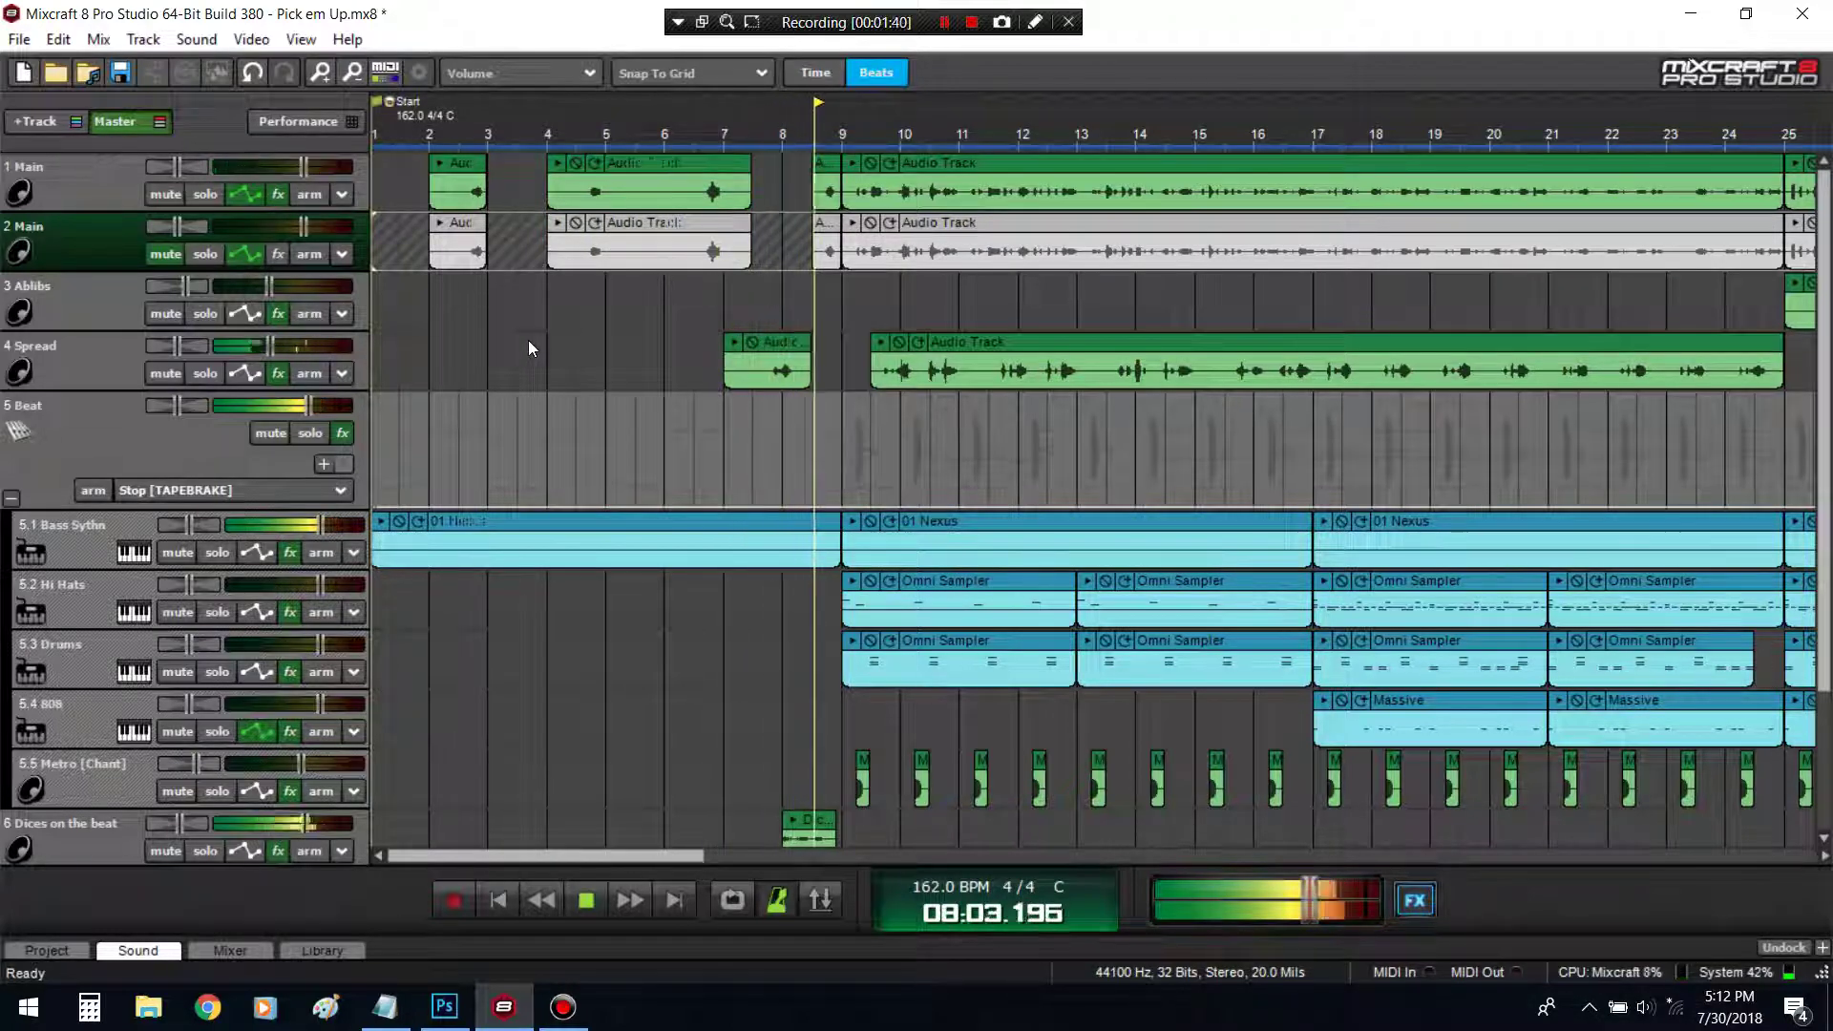
scroll(529, 340, "down", 1)
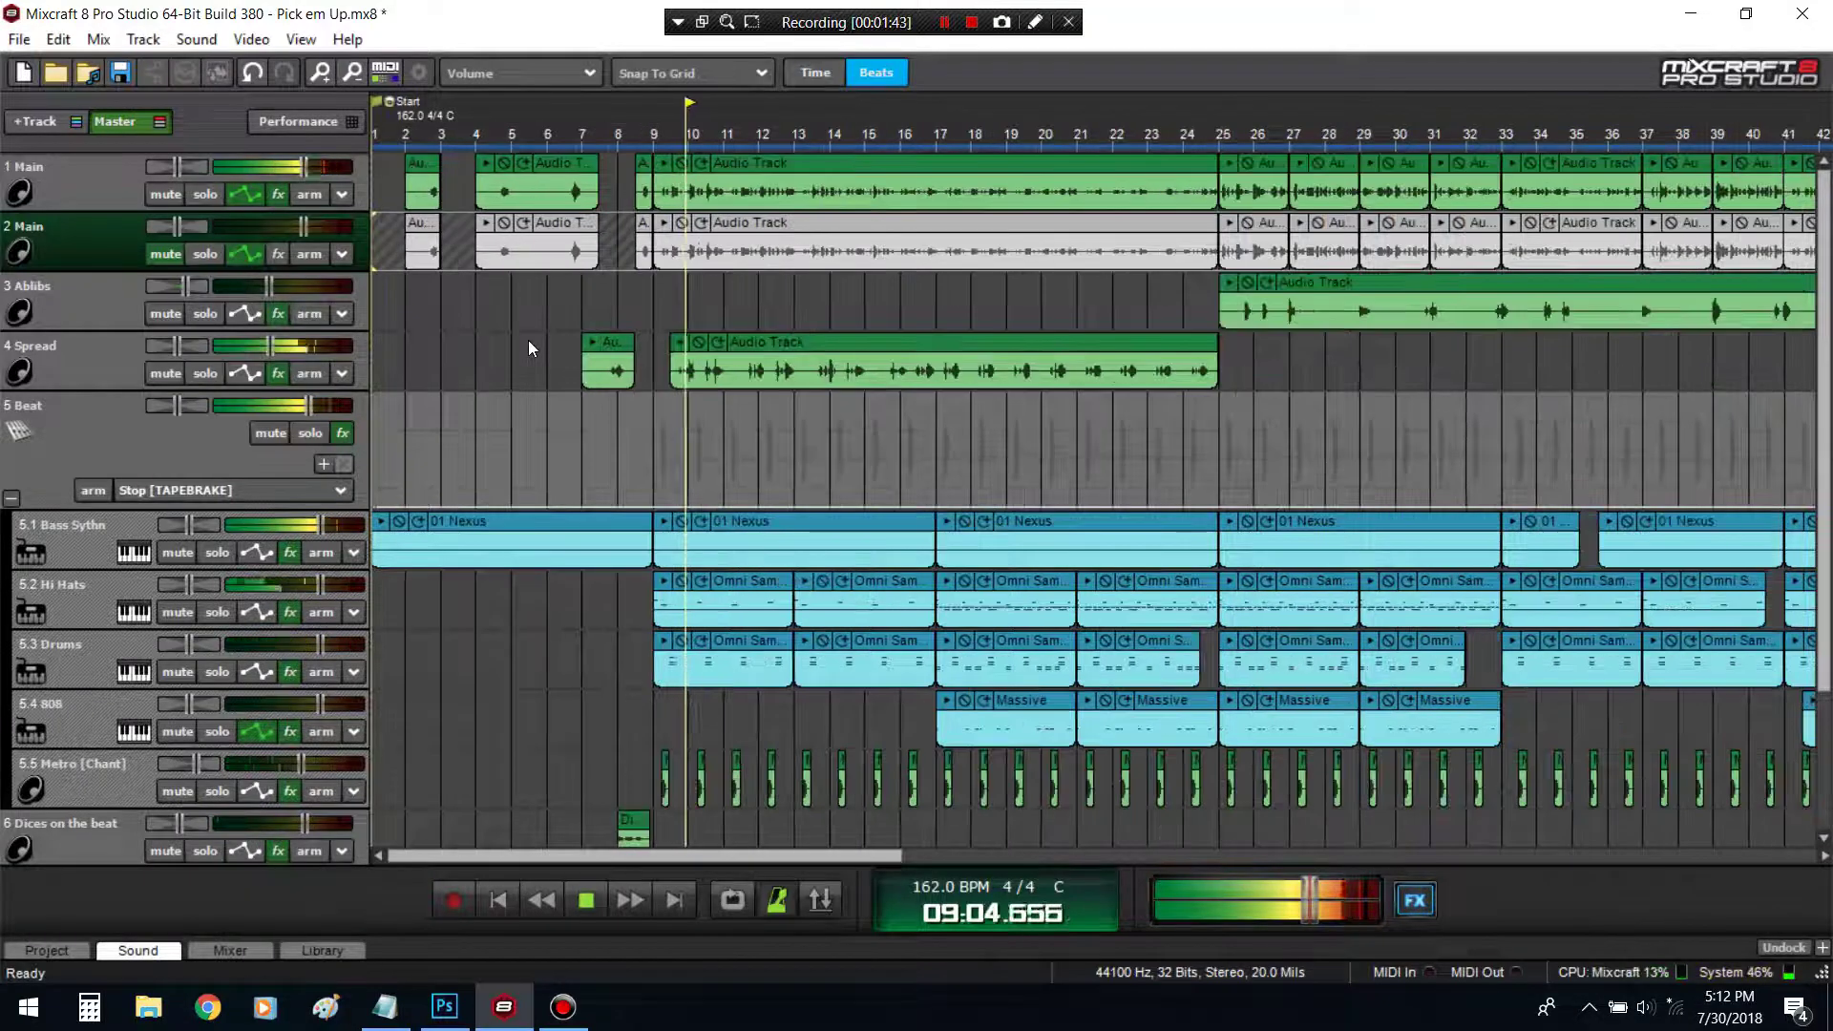
key("minus")
key("minus")
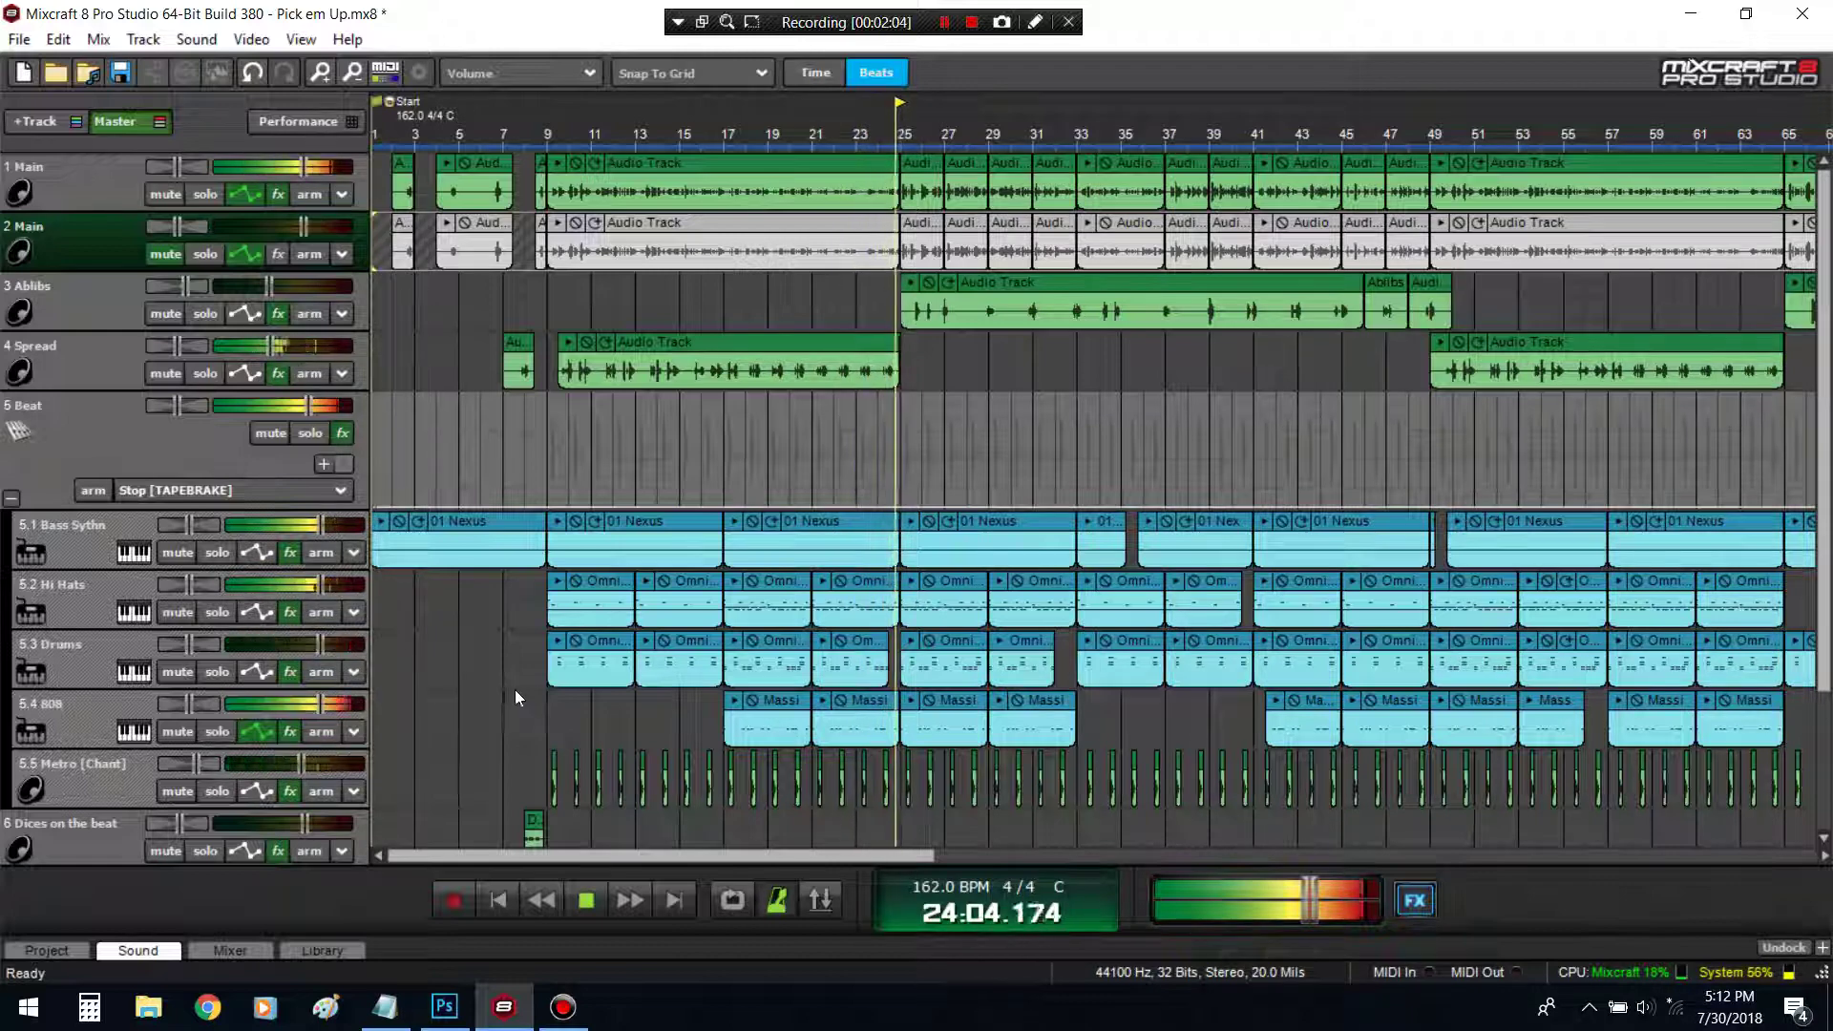
key("space")
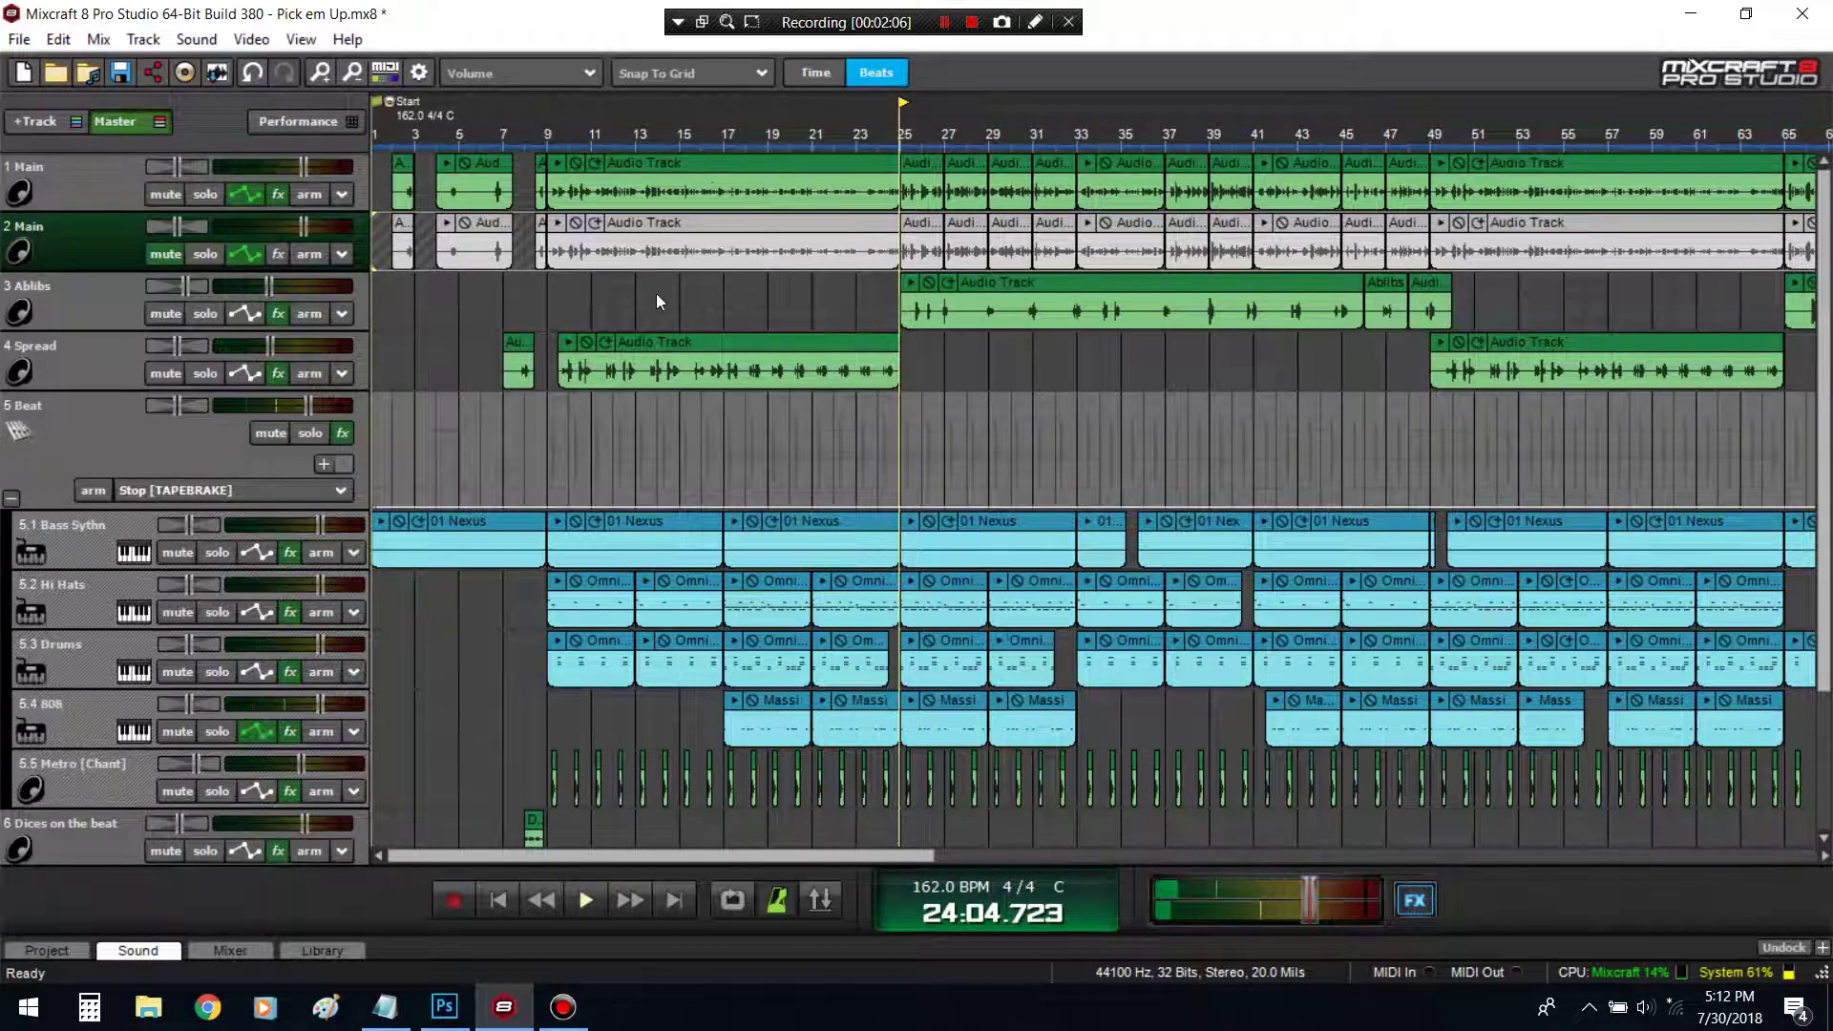
Select bars 9 through 24 on the timeline and turn on looping for that range
scroll(655, 300, "up", 2)
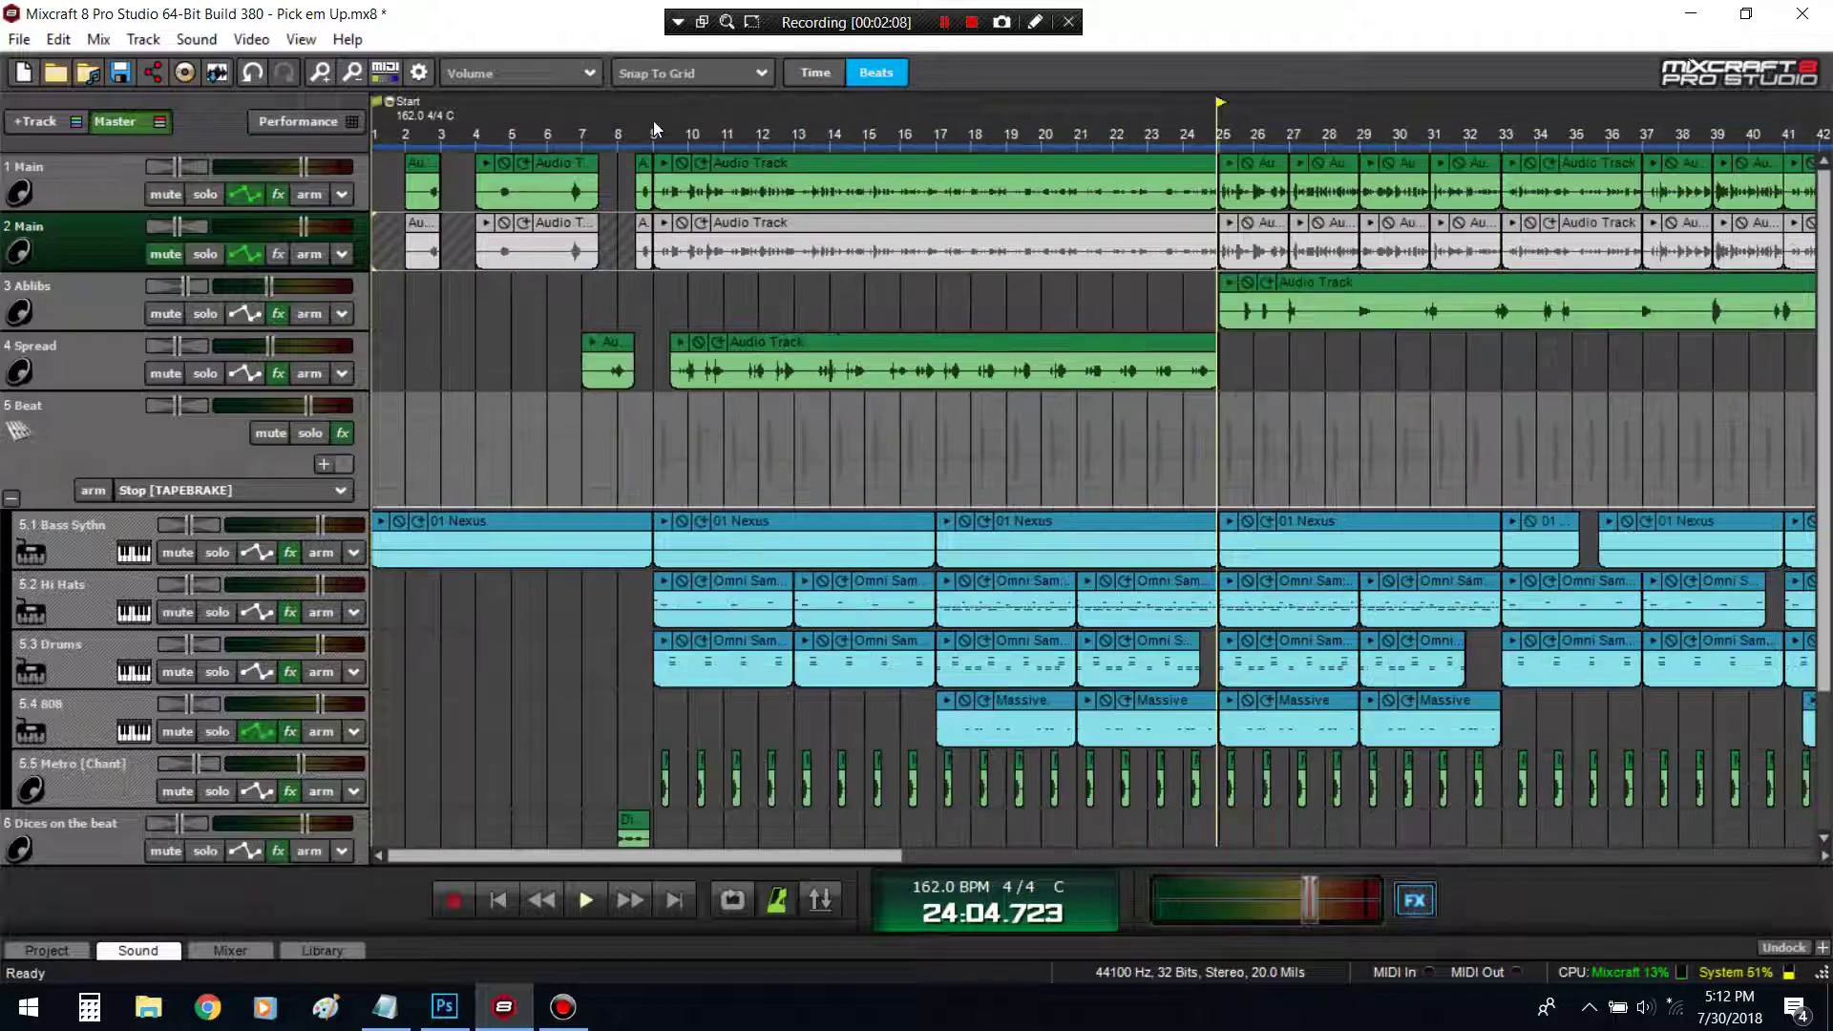
left_click_drag(655, 128, 1207, 148)
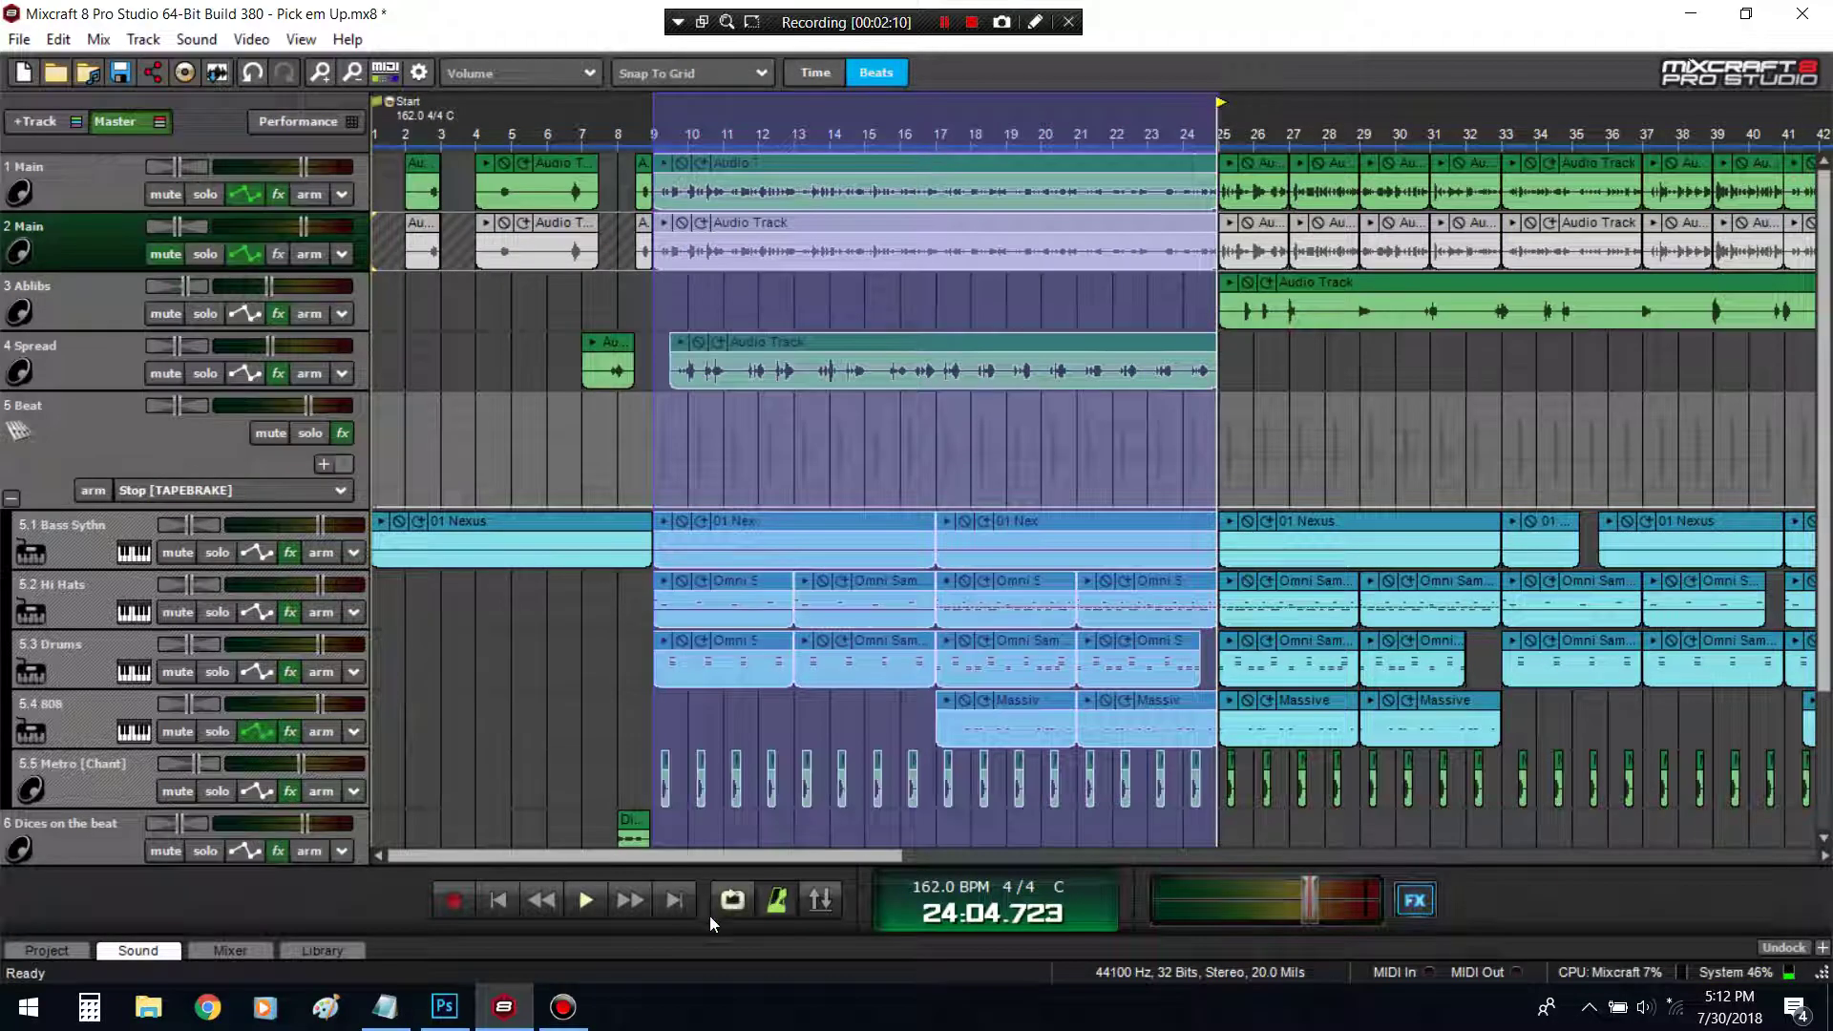
left_click(731, 903)
left_click_drag(476, 317, 582, 306)
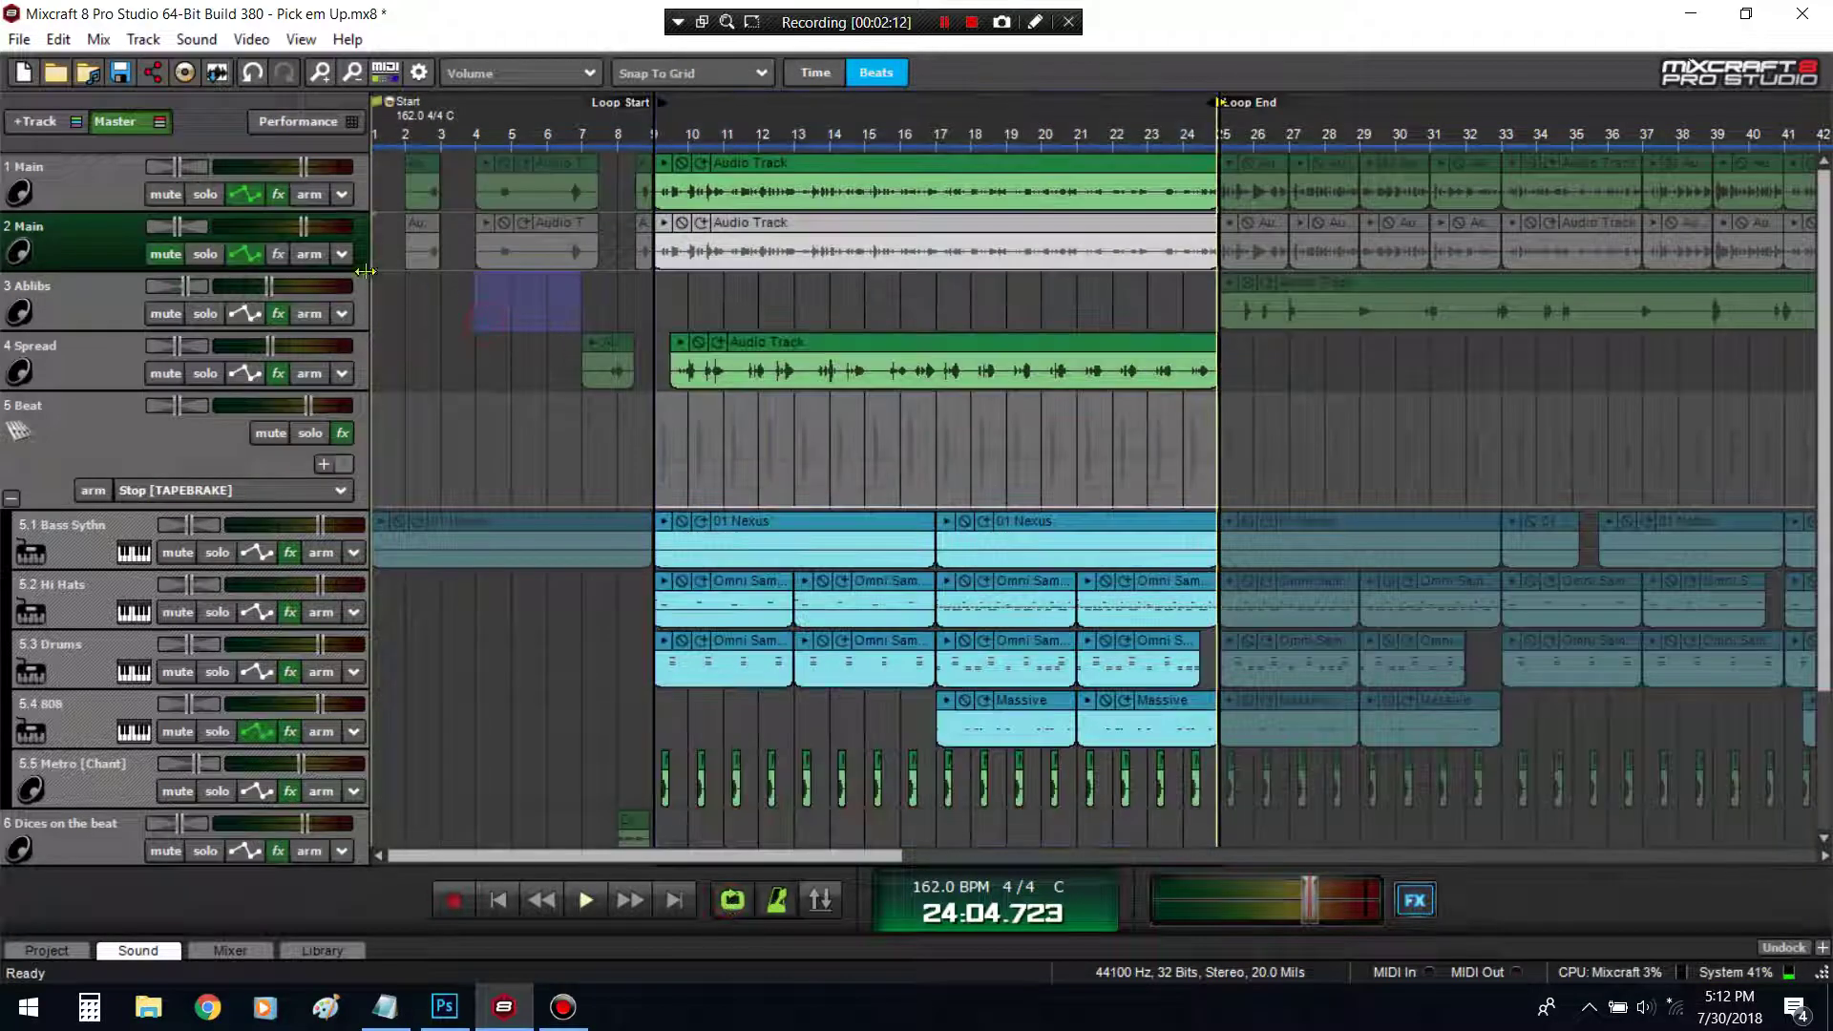
Mute the original Main track, solo its effect-free duplicate, and place the playhead at bar 8
left_click(165, 194)
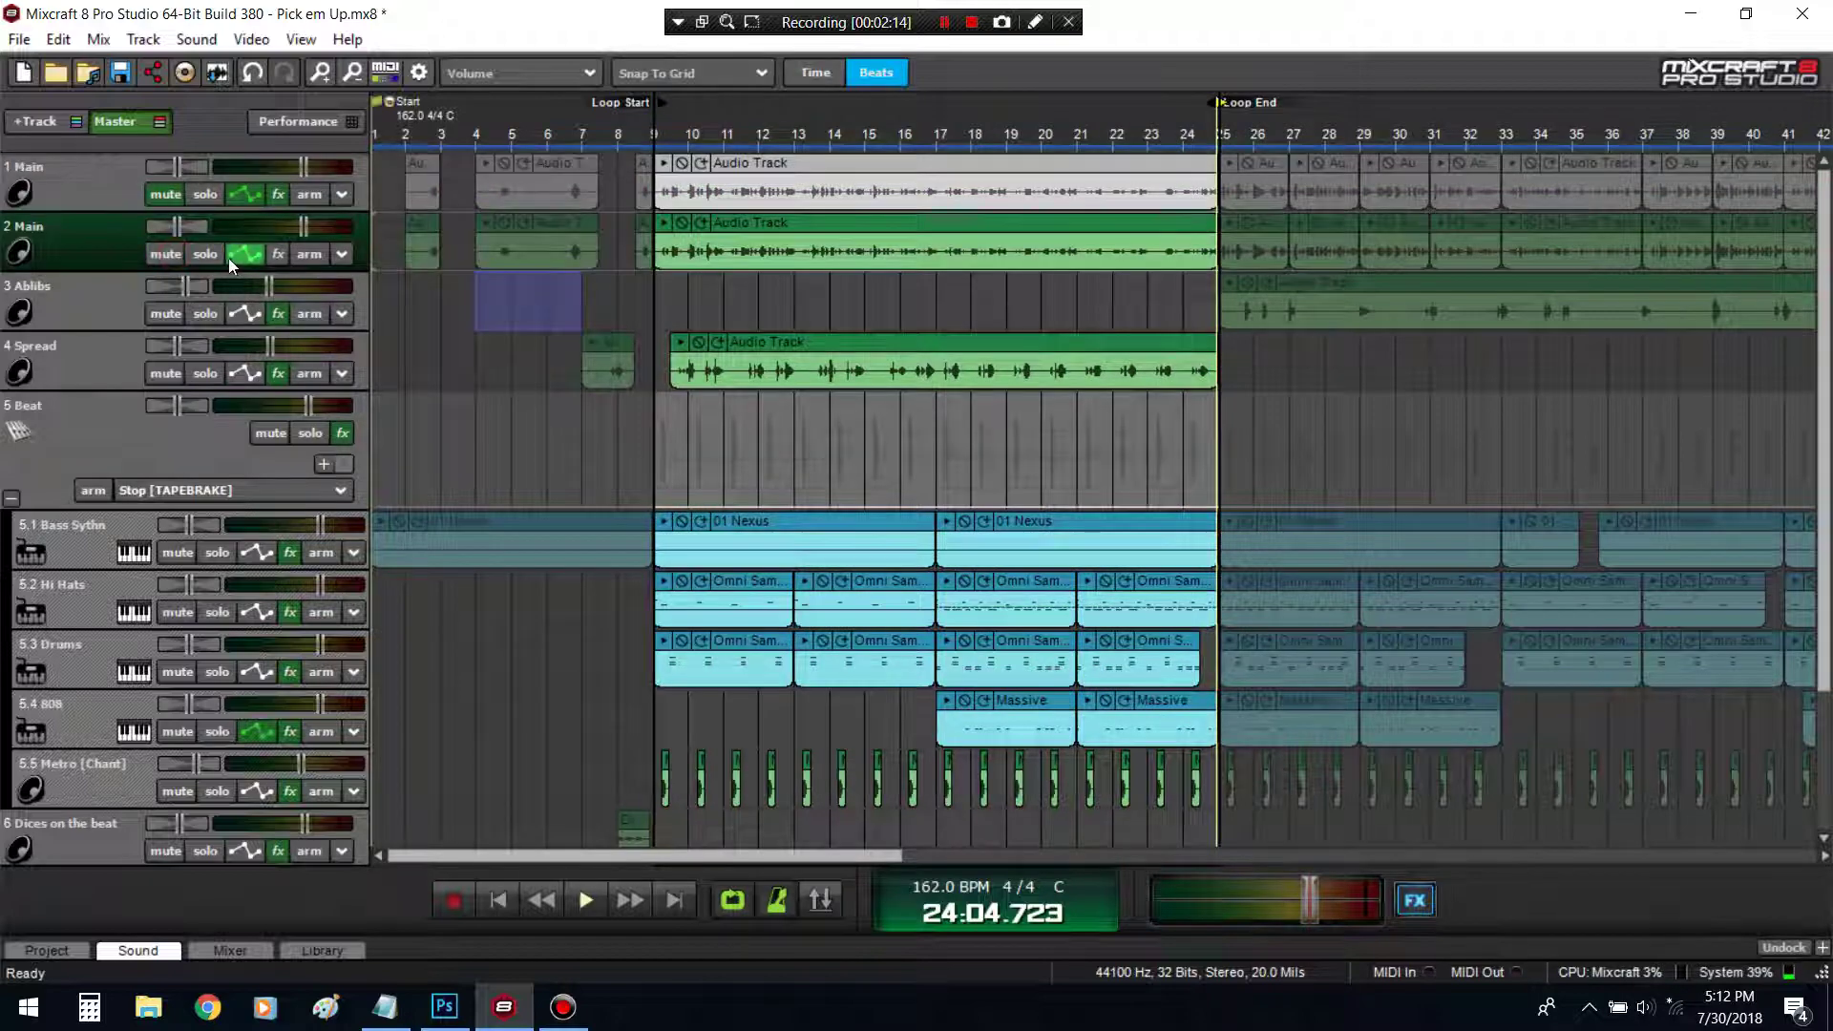
left_click(212, 256)
left_click(218, 261)
left_click(609, 132)
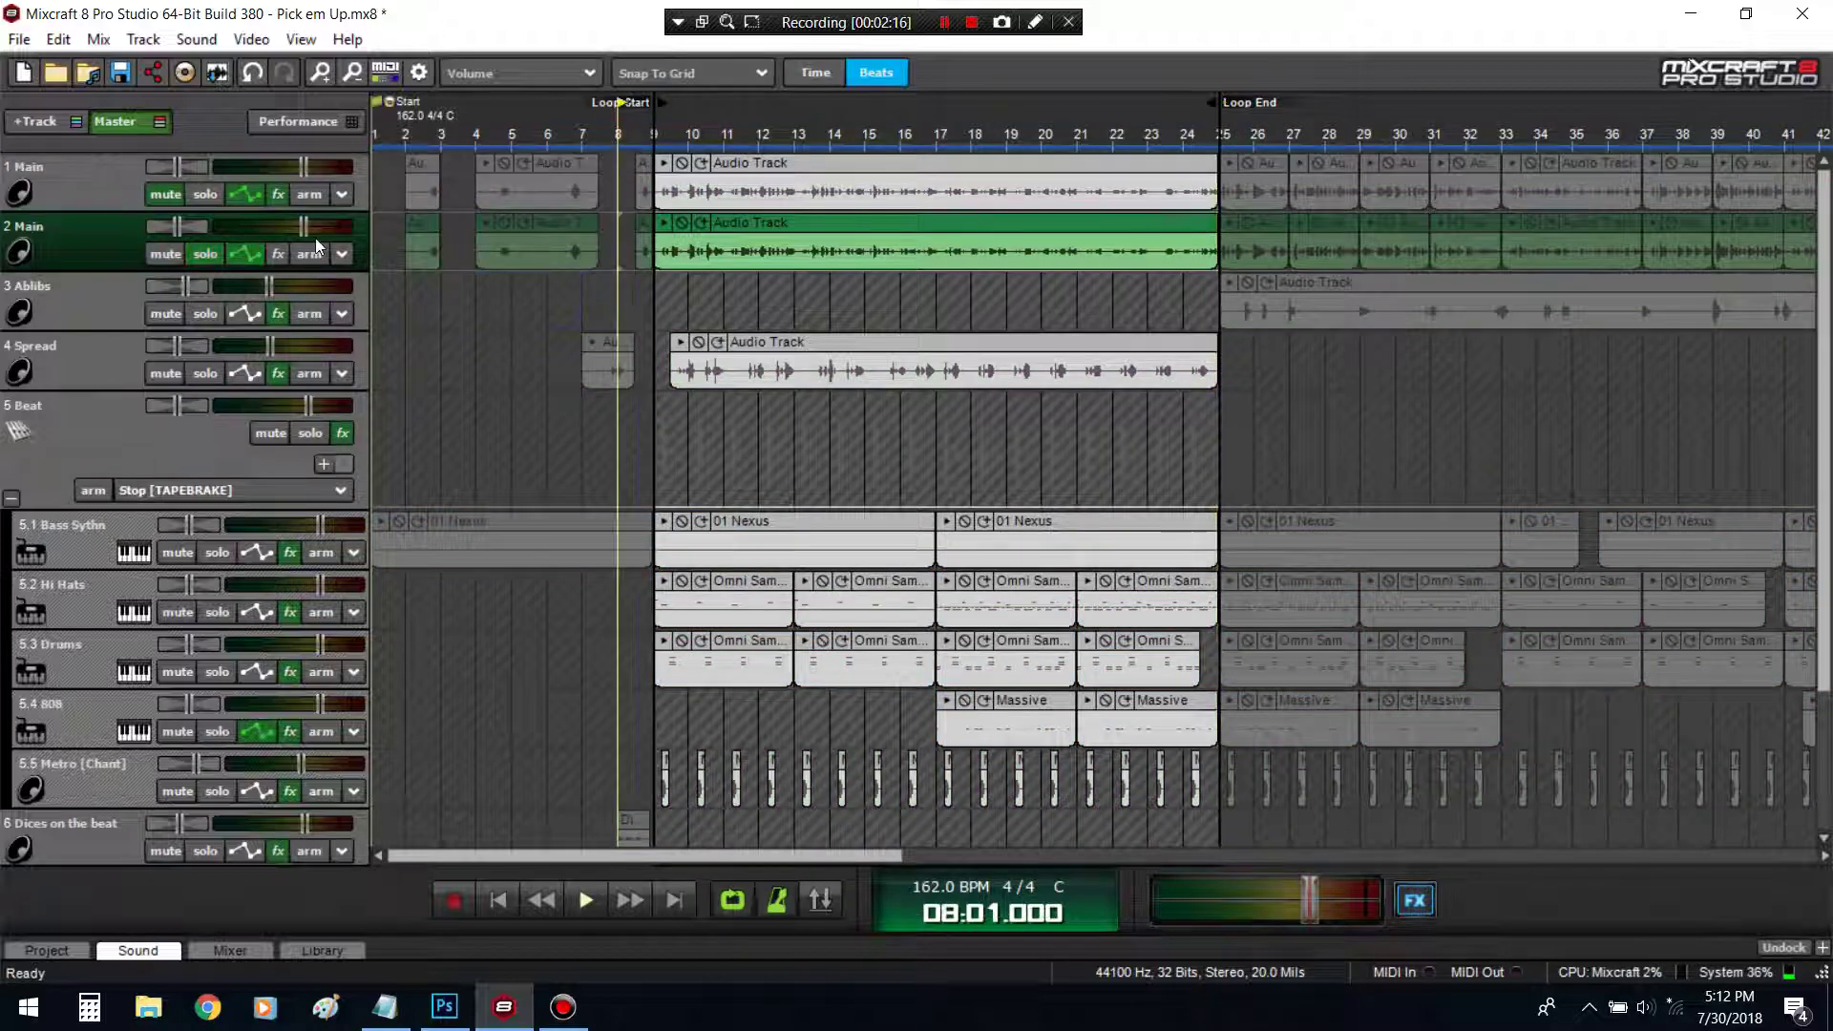
Add DD Compressor to the duplicated Main track and take a brief look at its settings
left_click(281, 252)
left_click(605, 295)
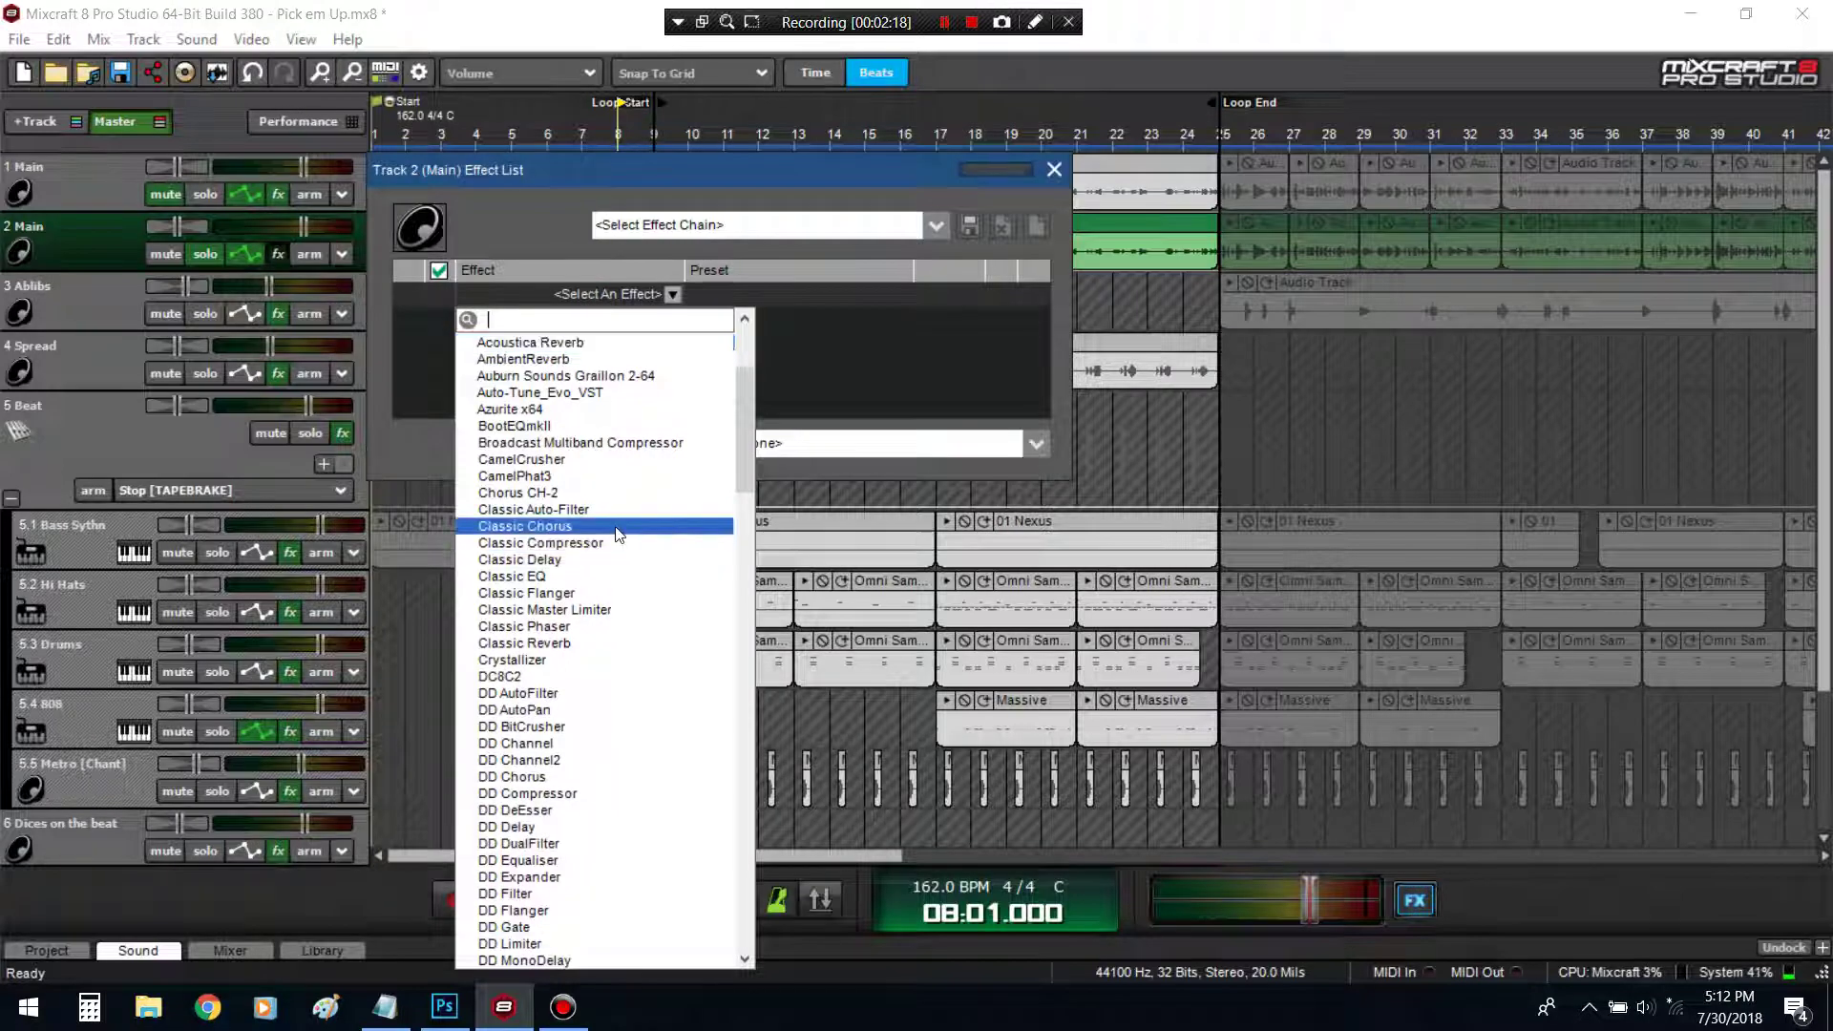
left_click(538, 695)
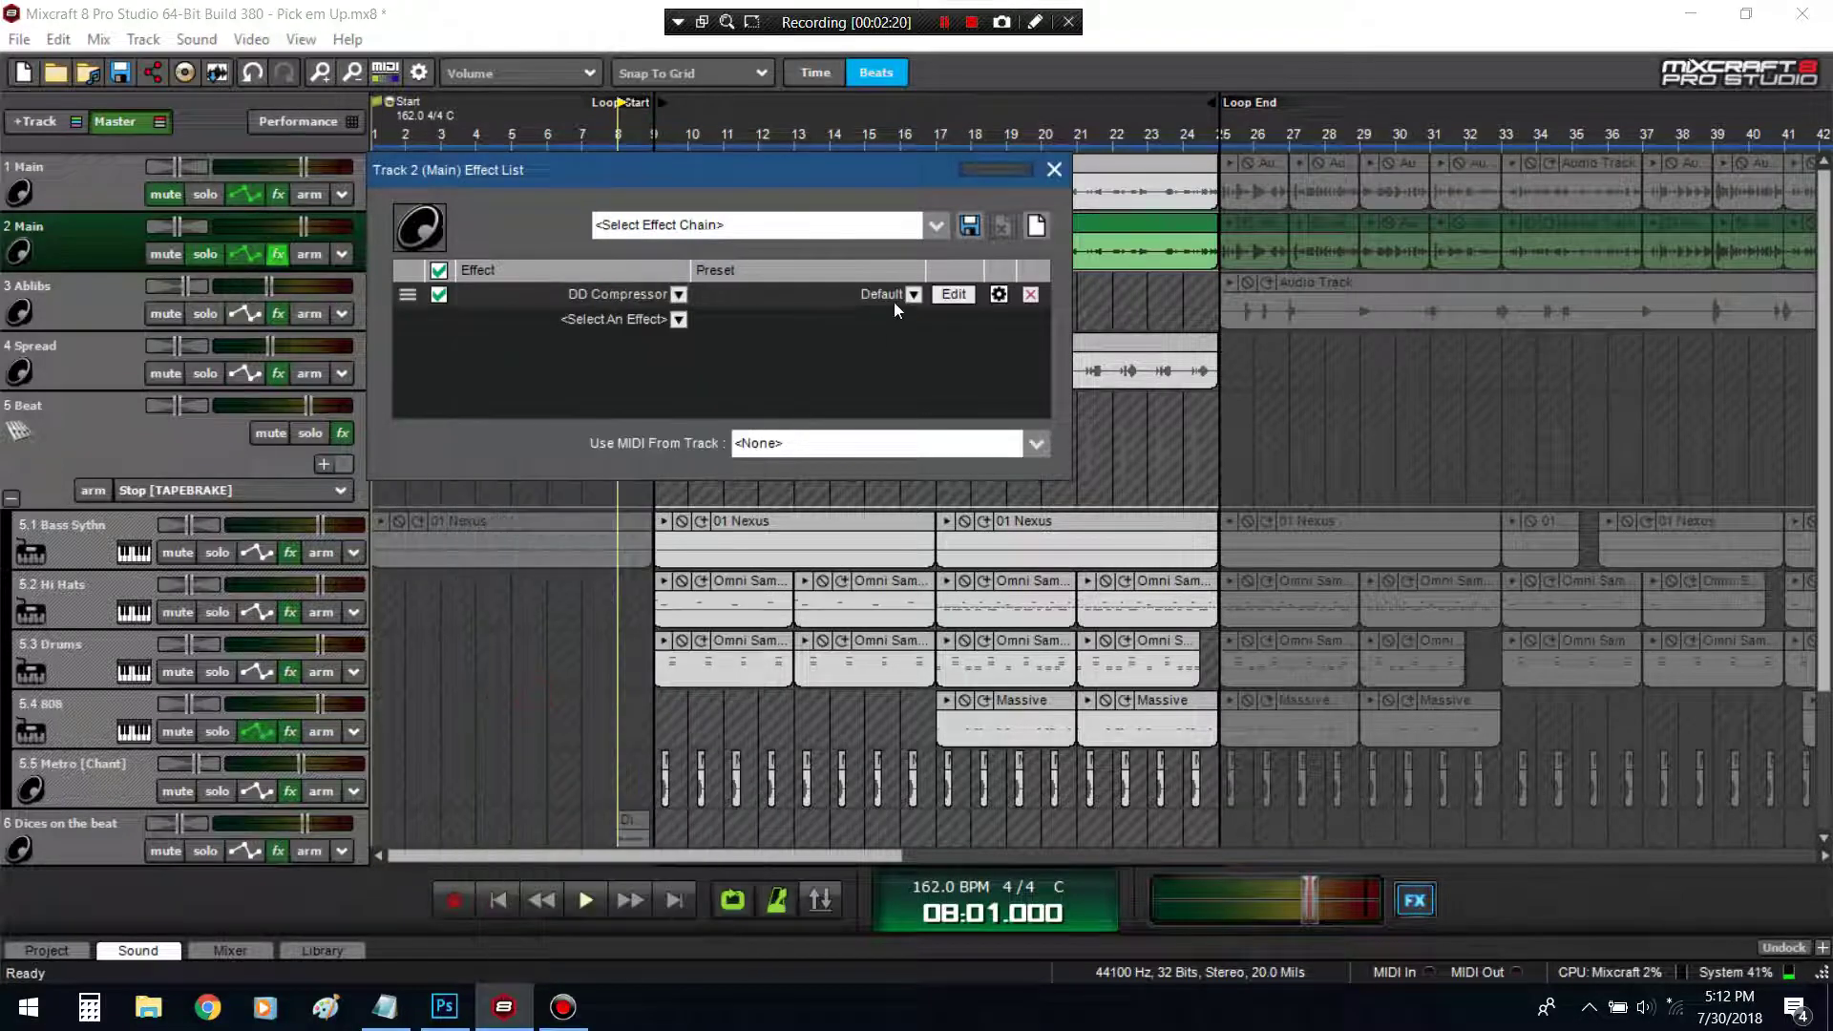
left_click(942, 295)
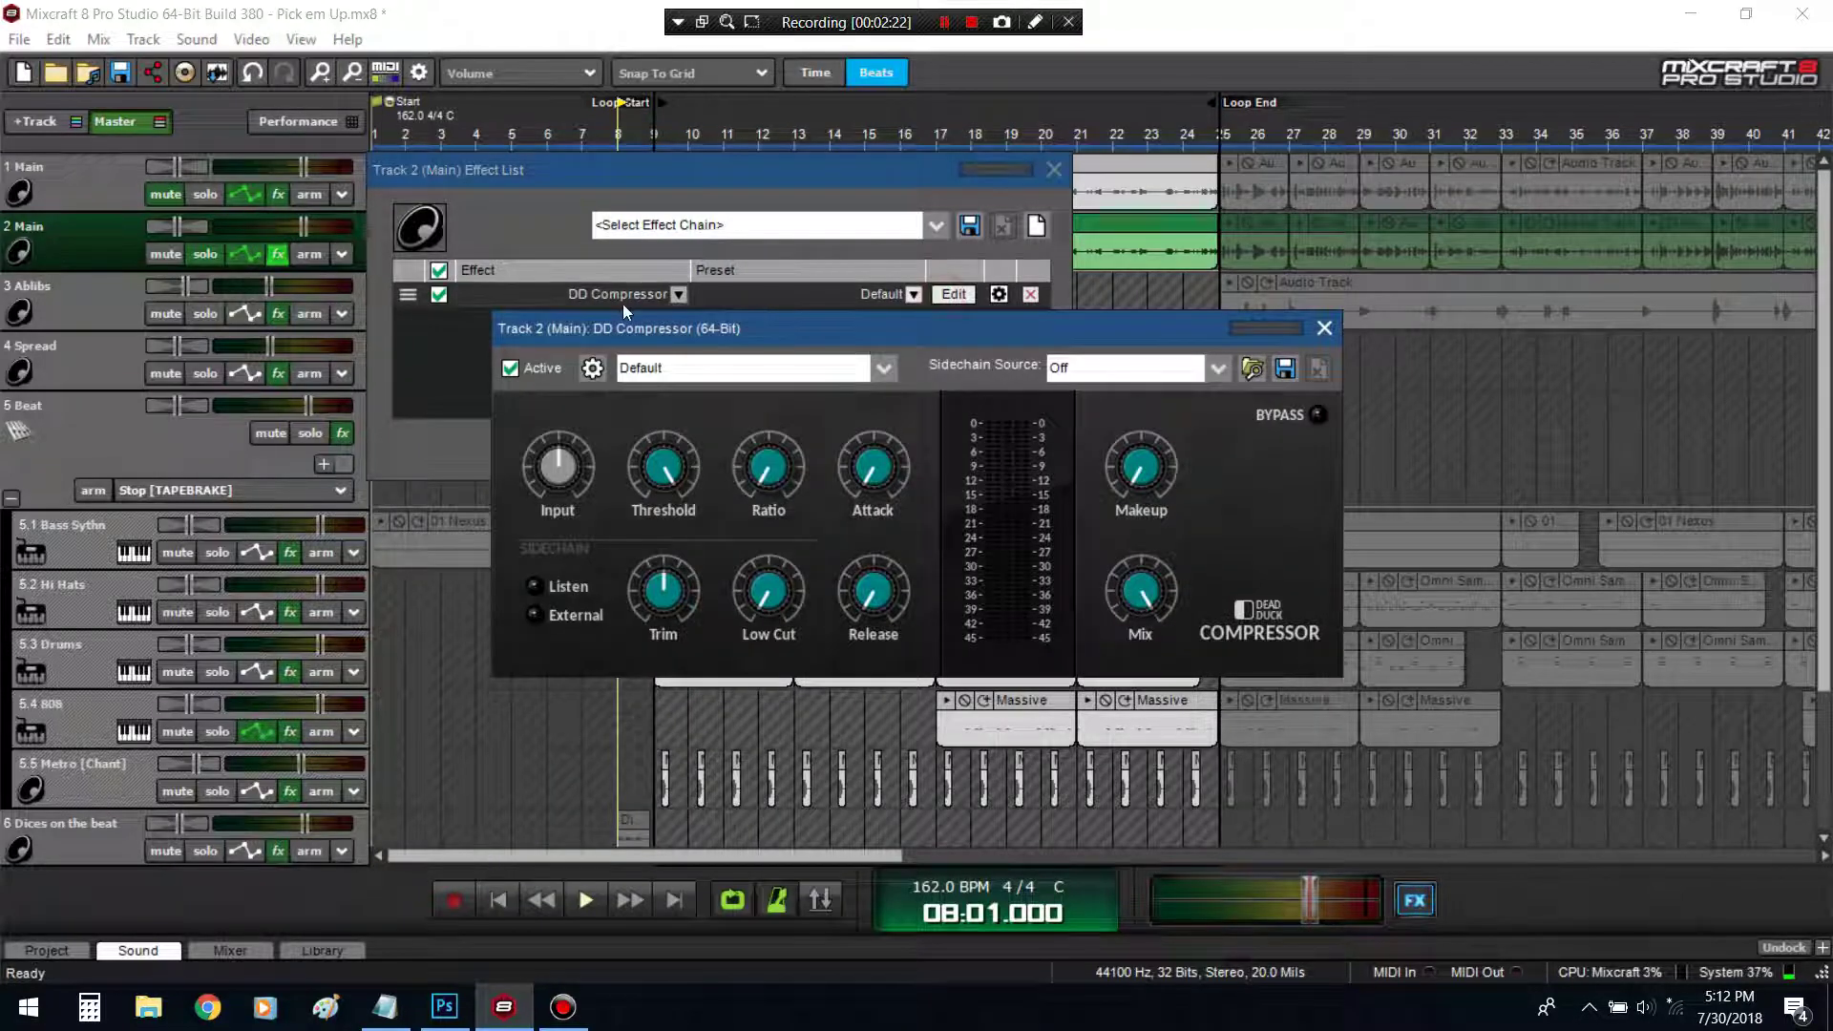
left_click(1352, 336)
left_click(1324, 328)
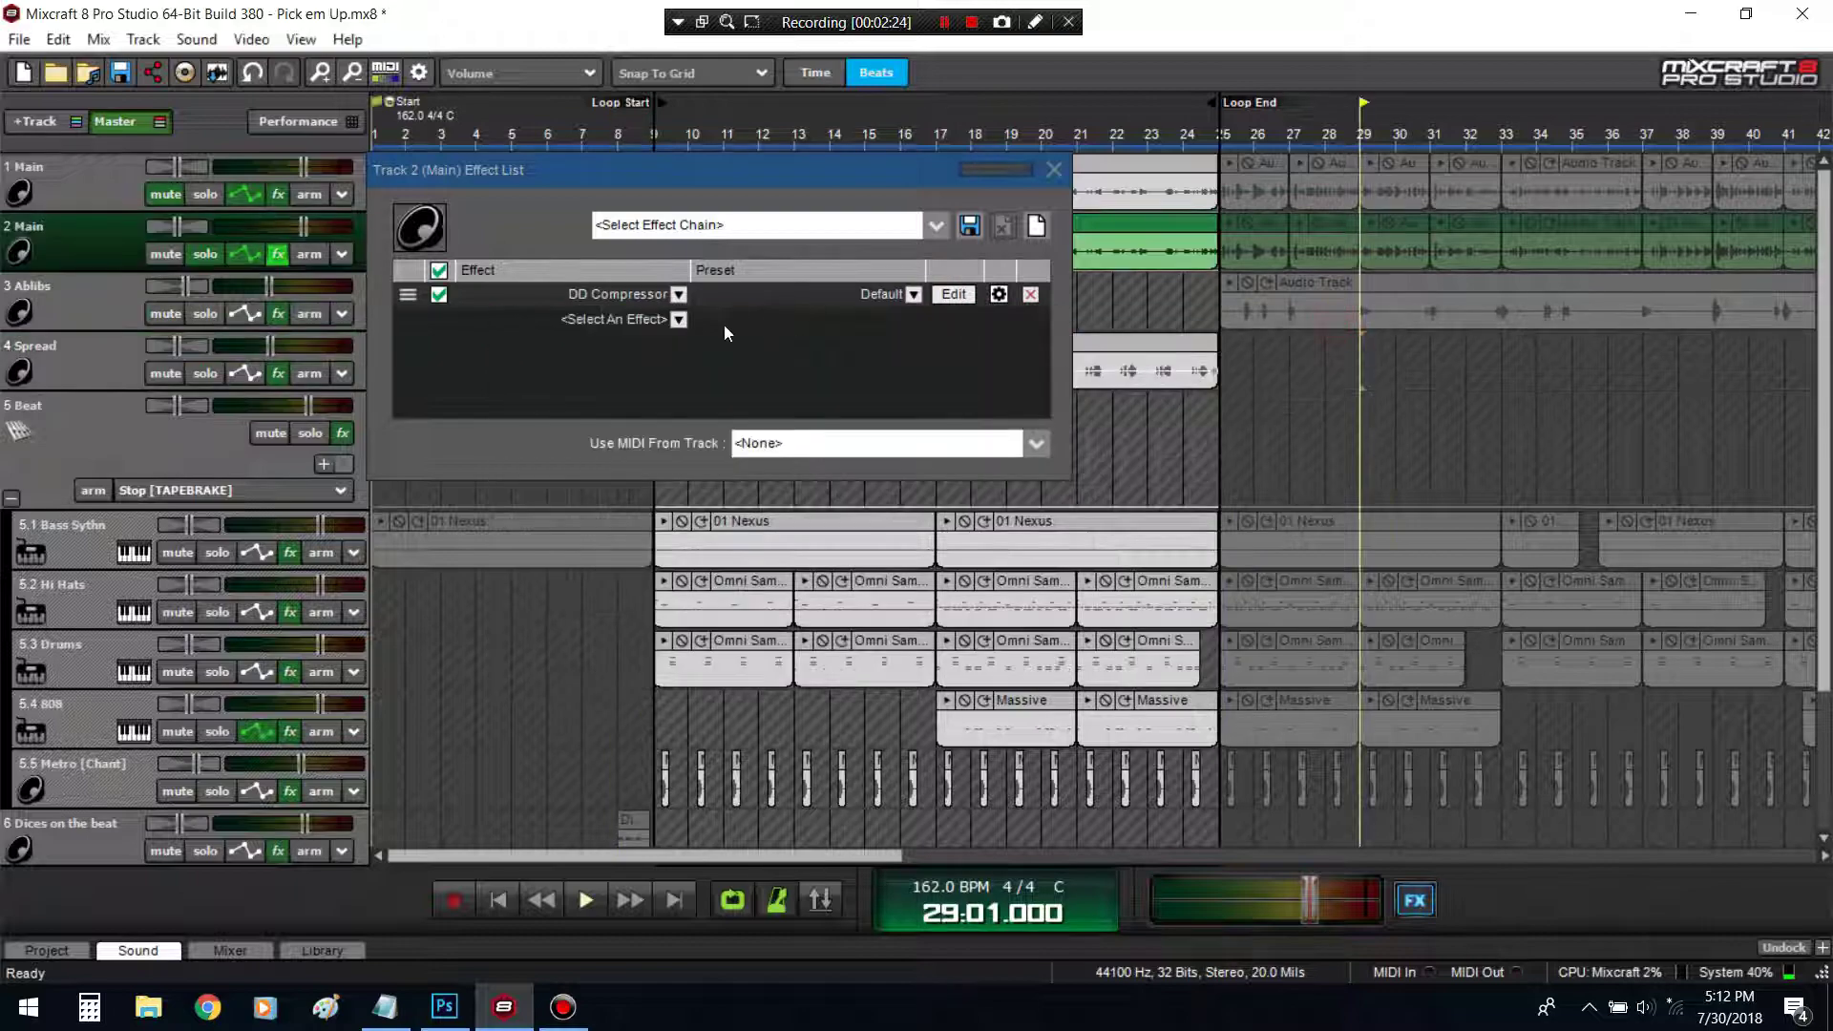
left_click(668, 319)
scroll(621, 659, "down", 2)
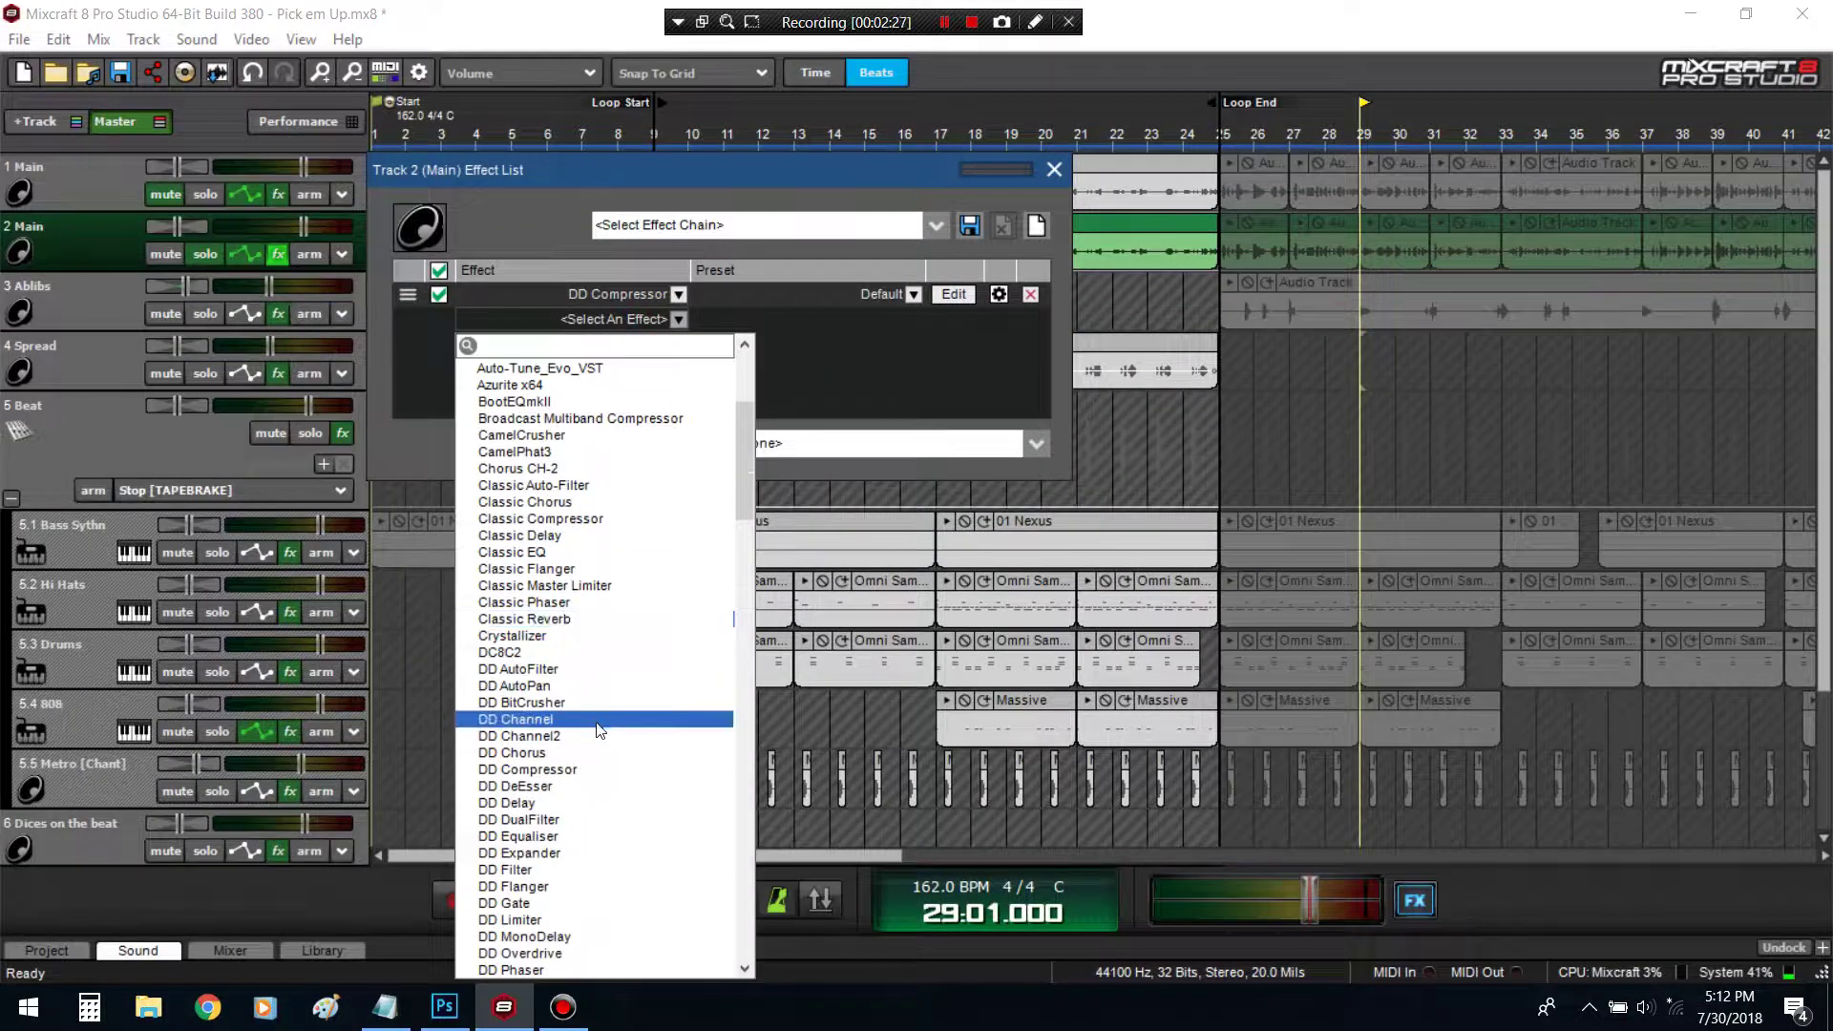
left_click(596, 721)
left_click(958, 318)
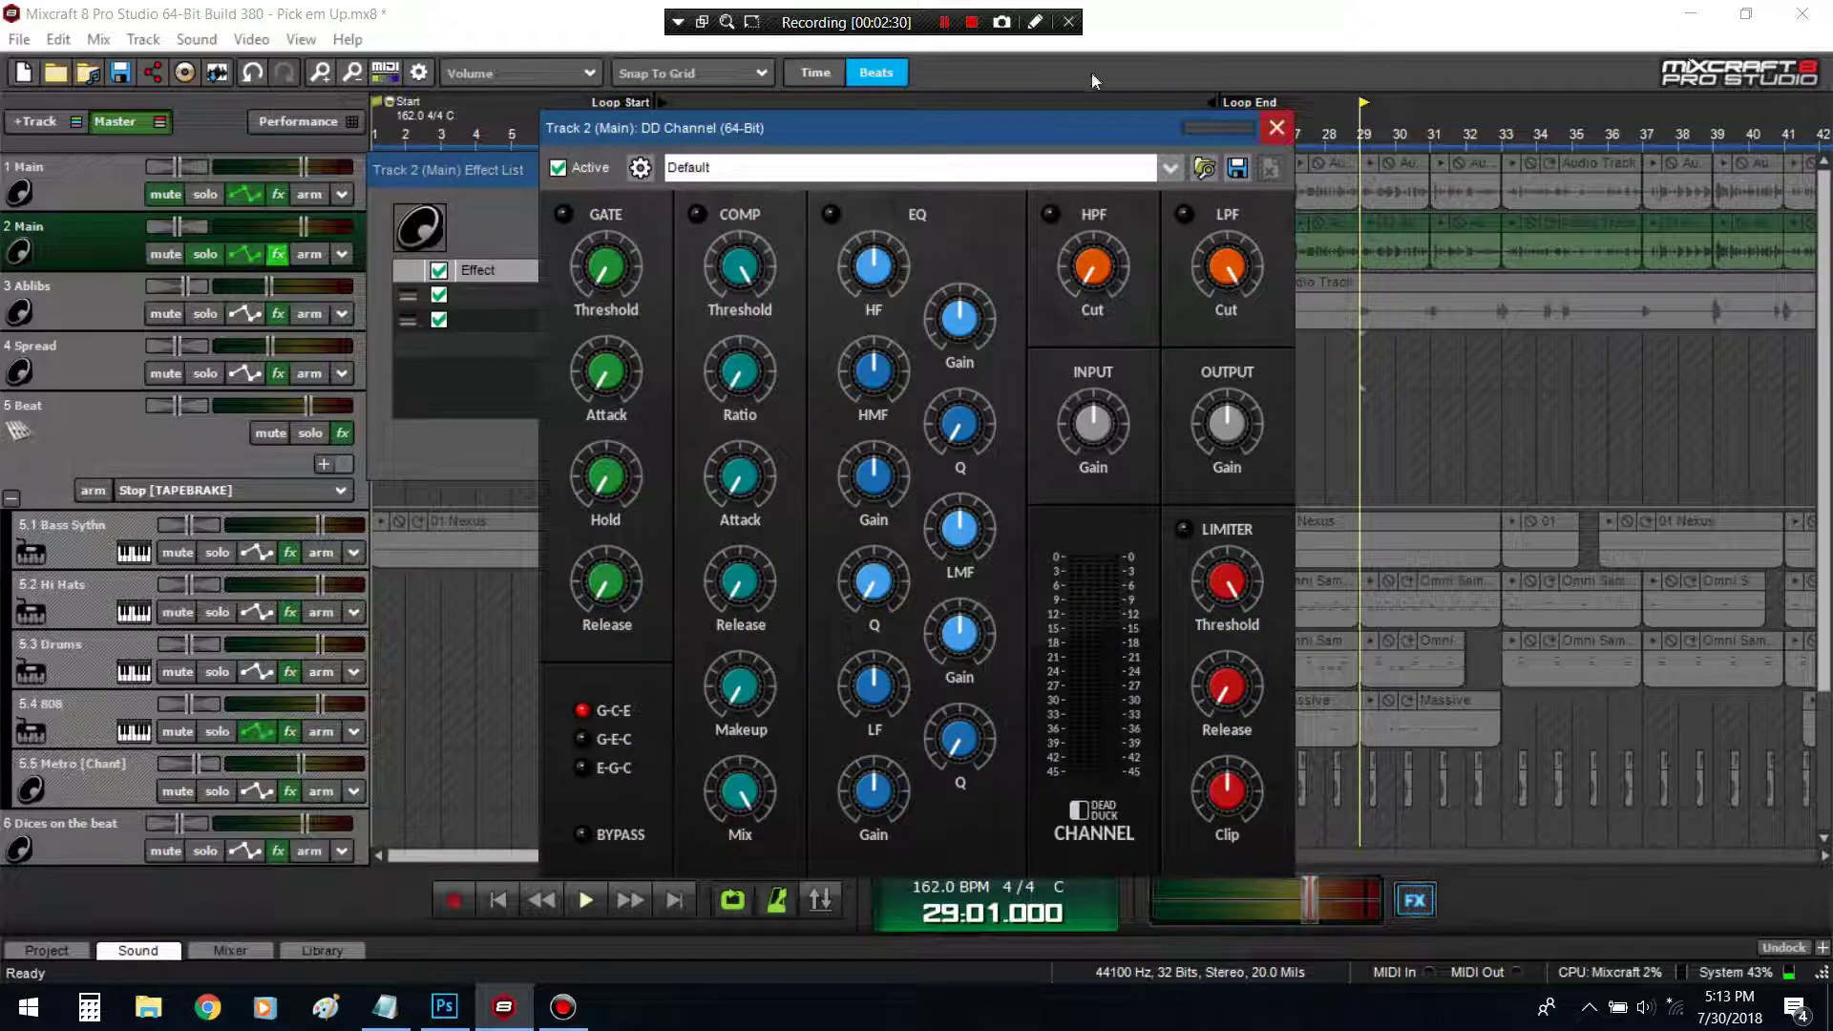
left_click(1277, 129)
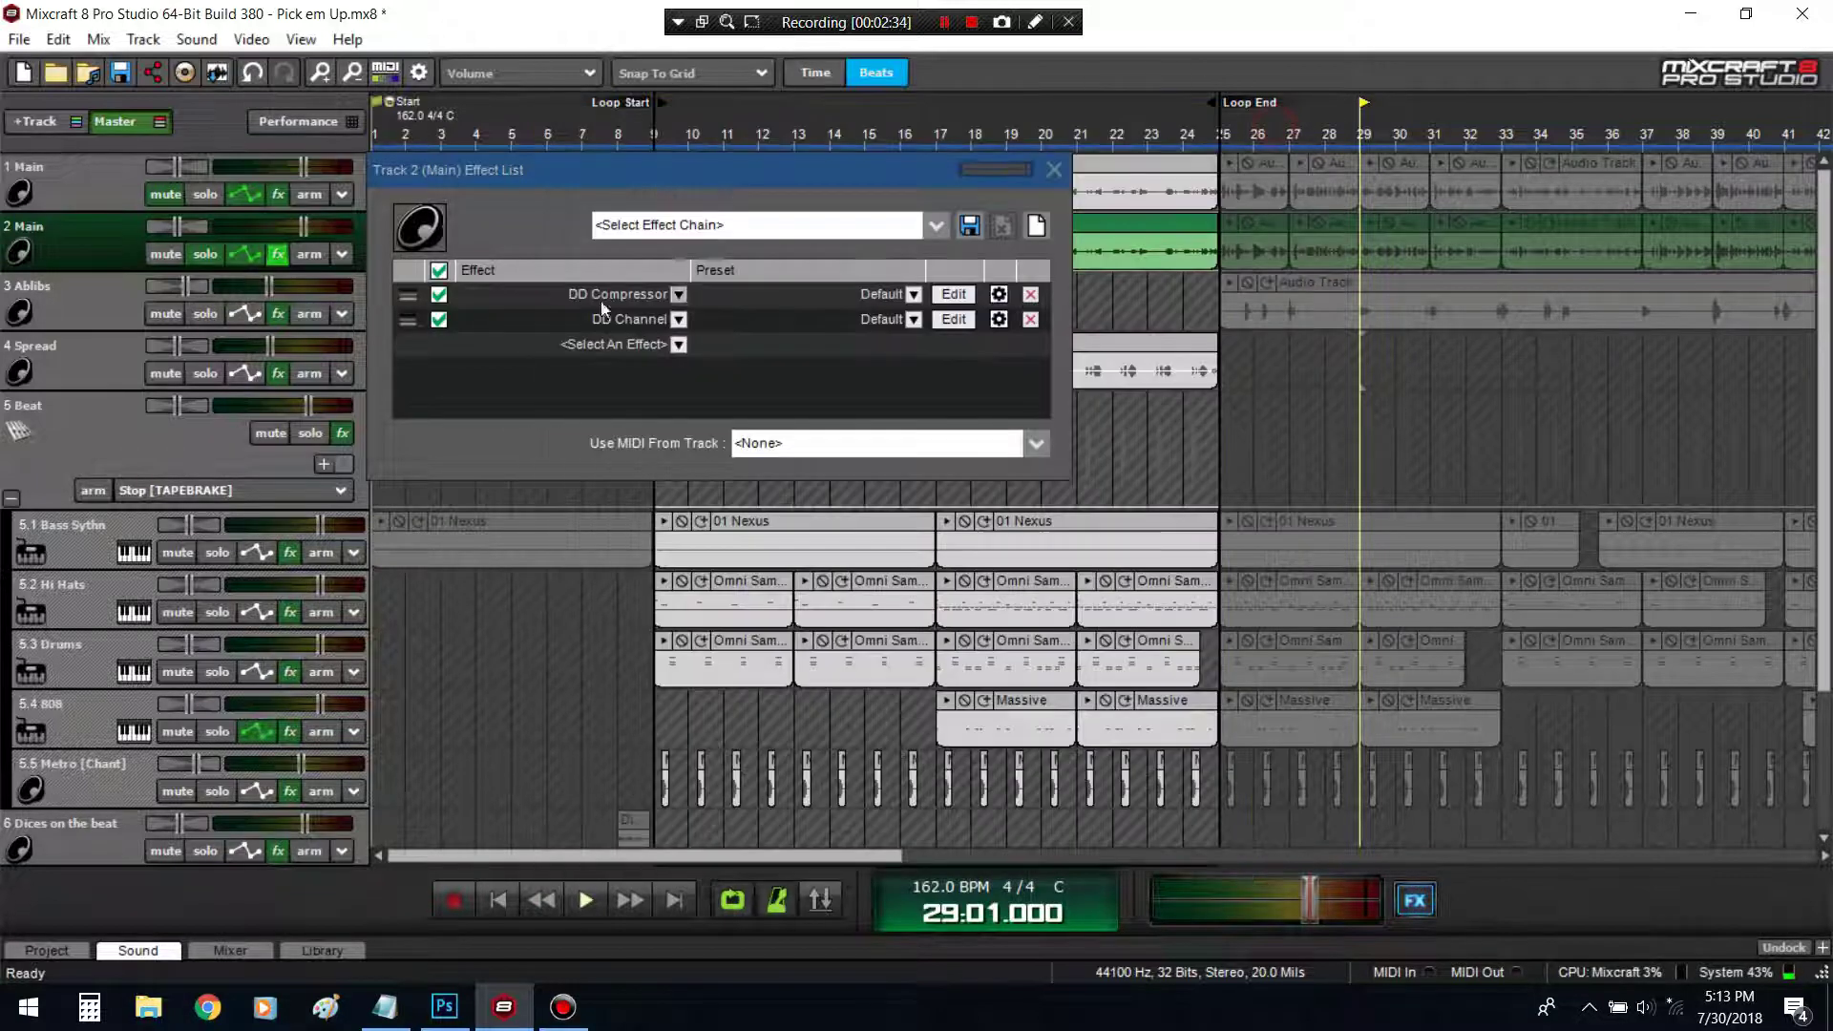
left_click(1030, 318)
Open the DD Compressor settings, play the vocal from bar 8, and lower the threshold to -40.0 dB
left_click(954, 295)
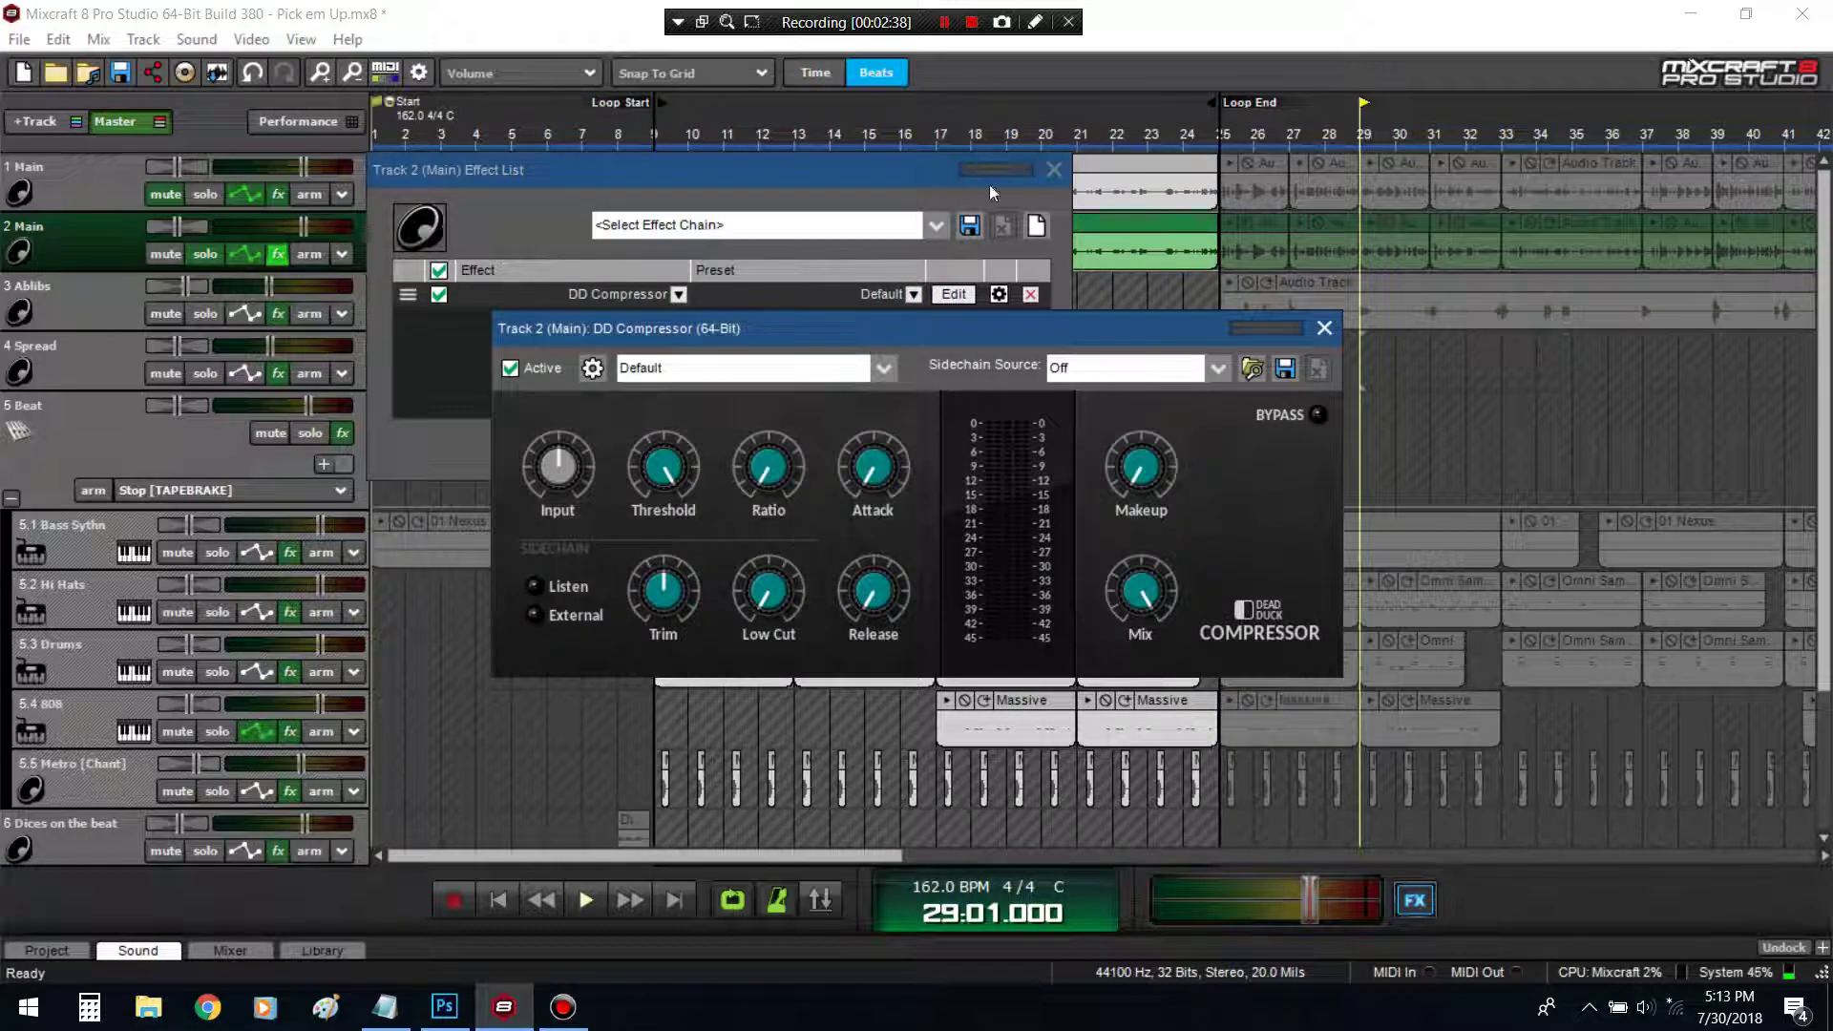
left_click(1054, 170)
left_click(630, 140)
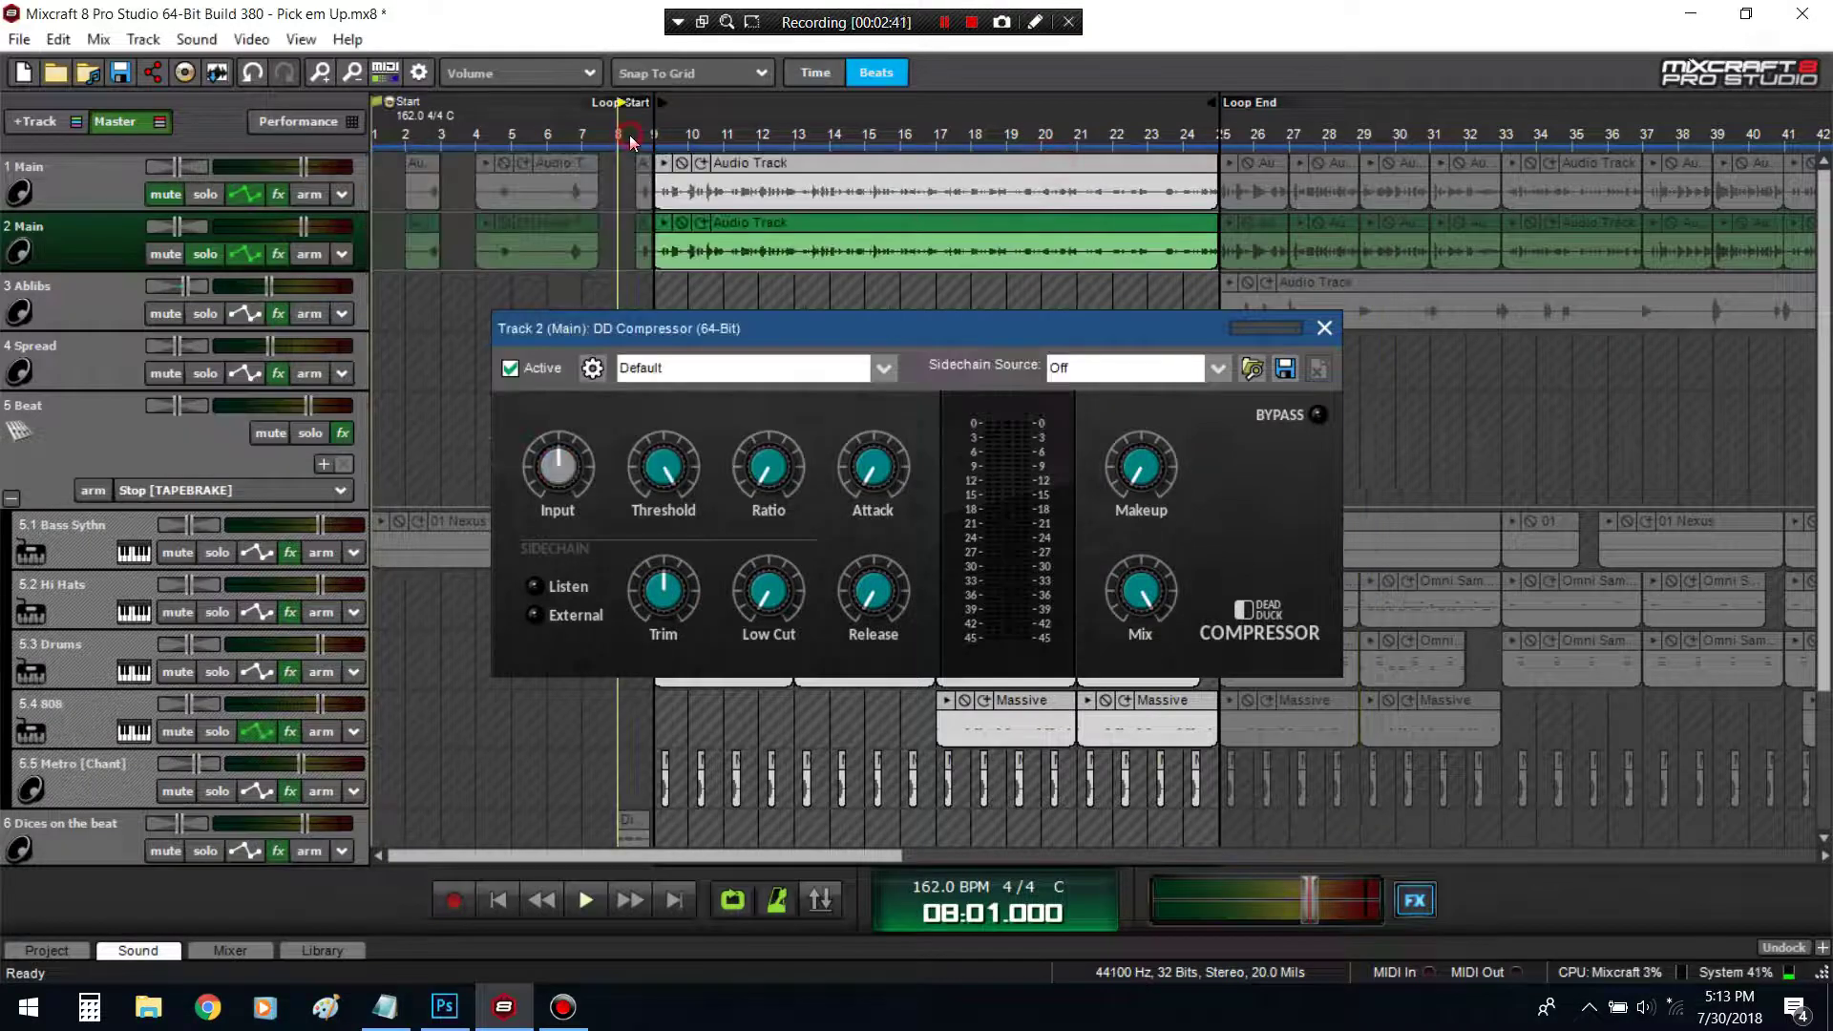
key("space")
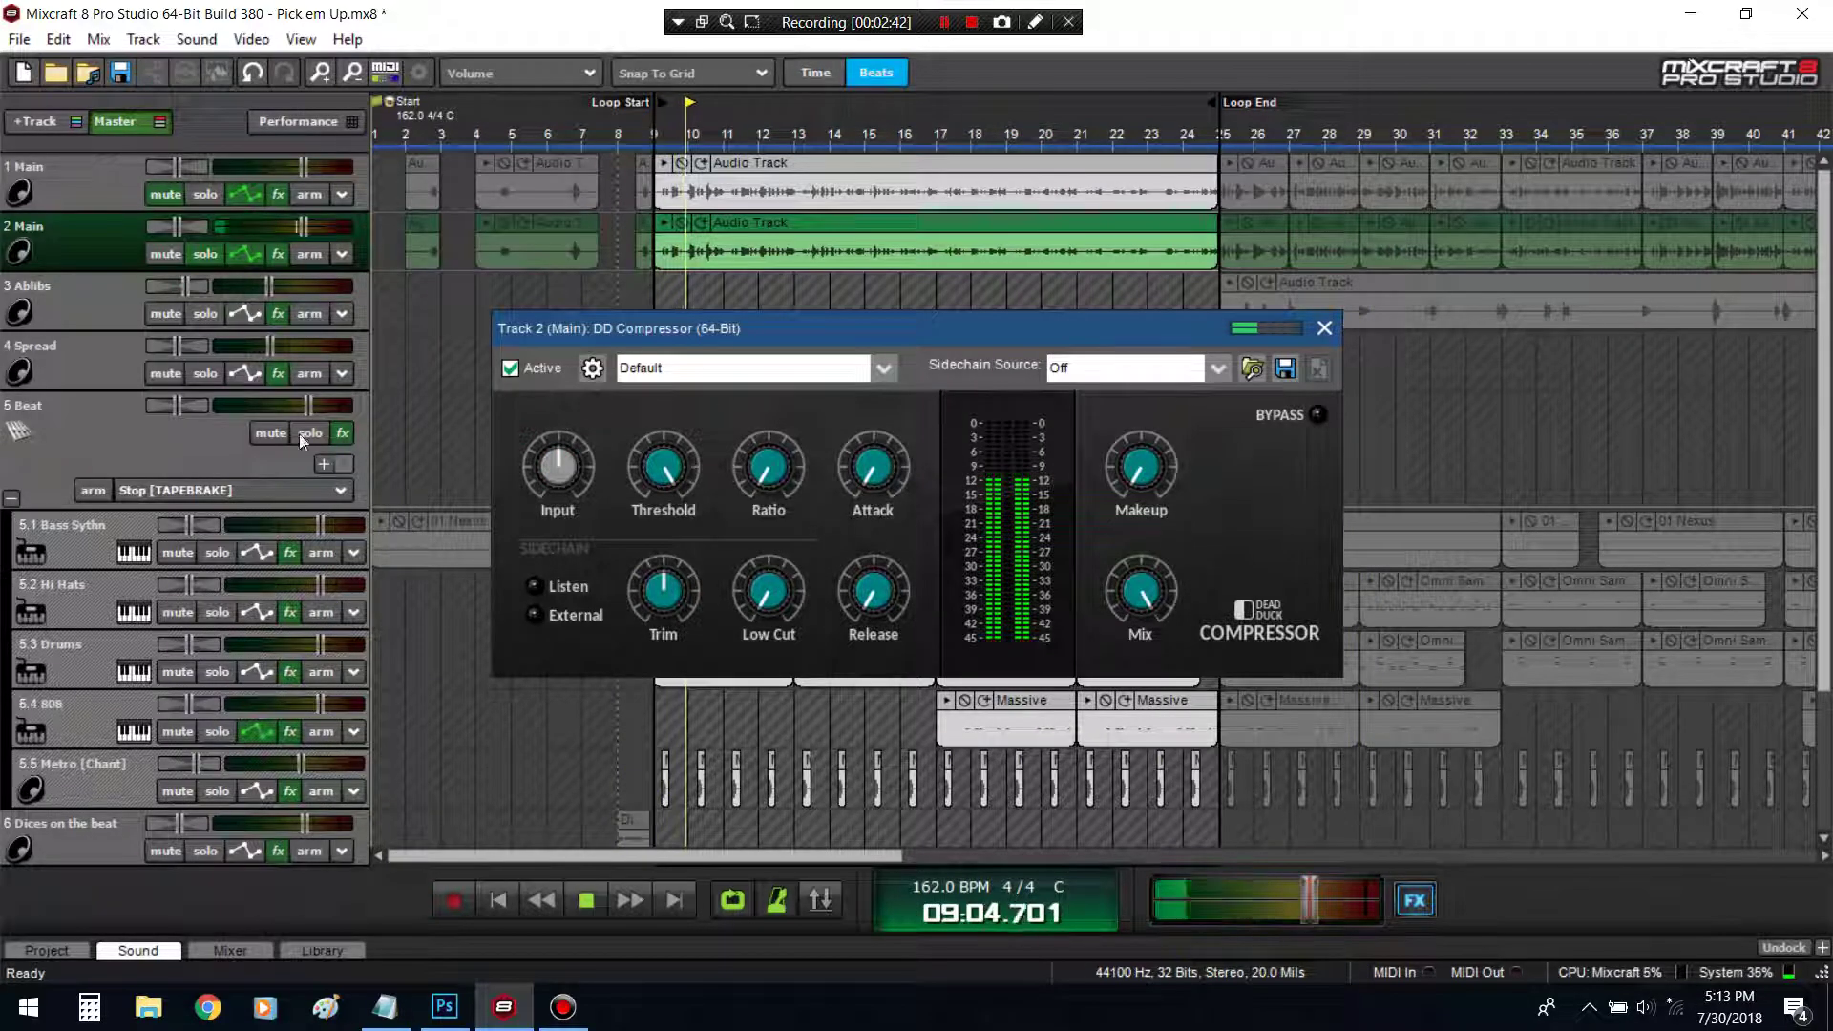
left_click_drag(678, 472, 674, 546)
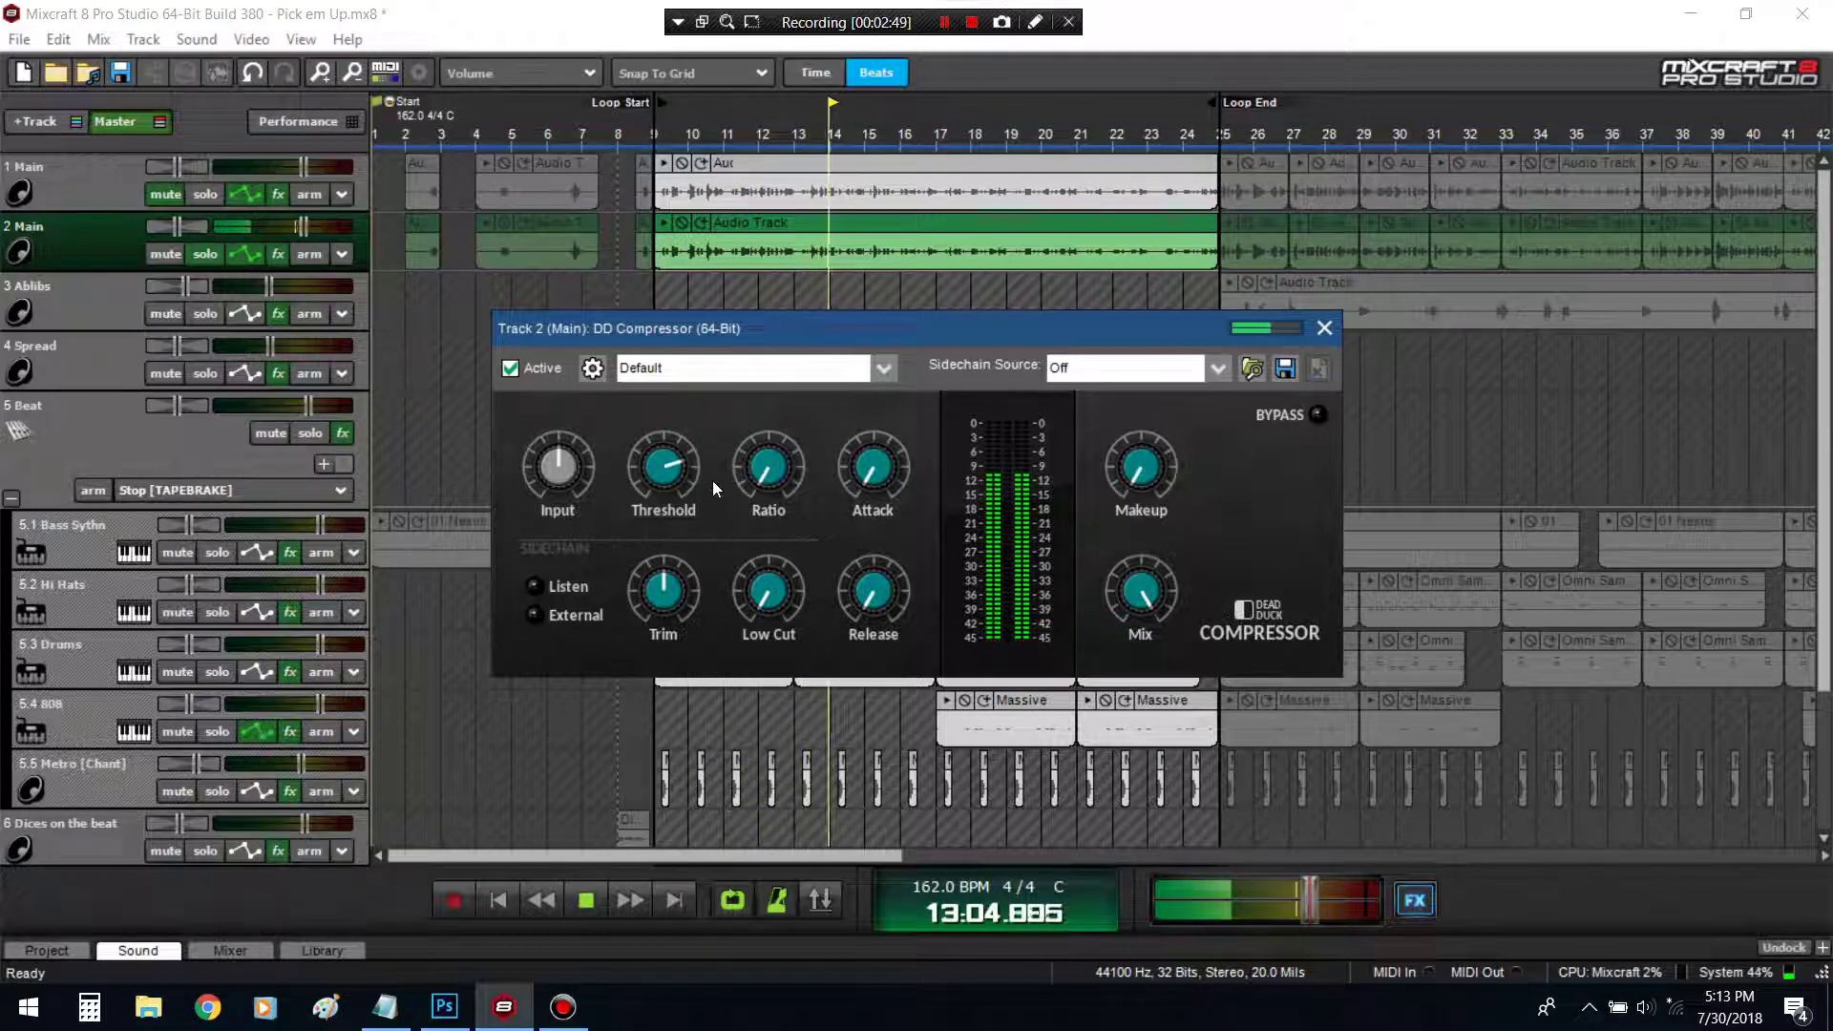
left_click_drag(666, 477, 843, 418)
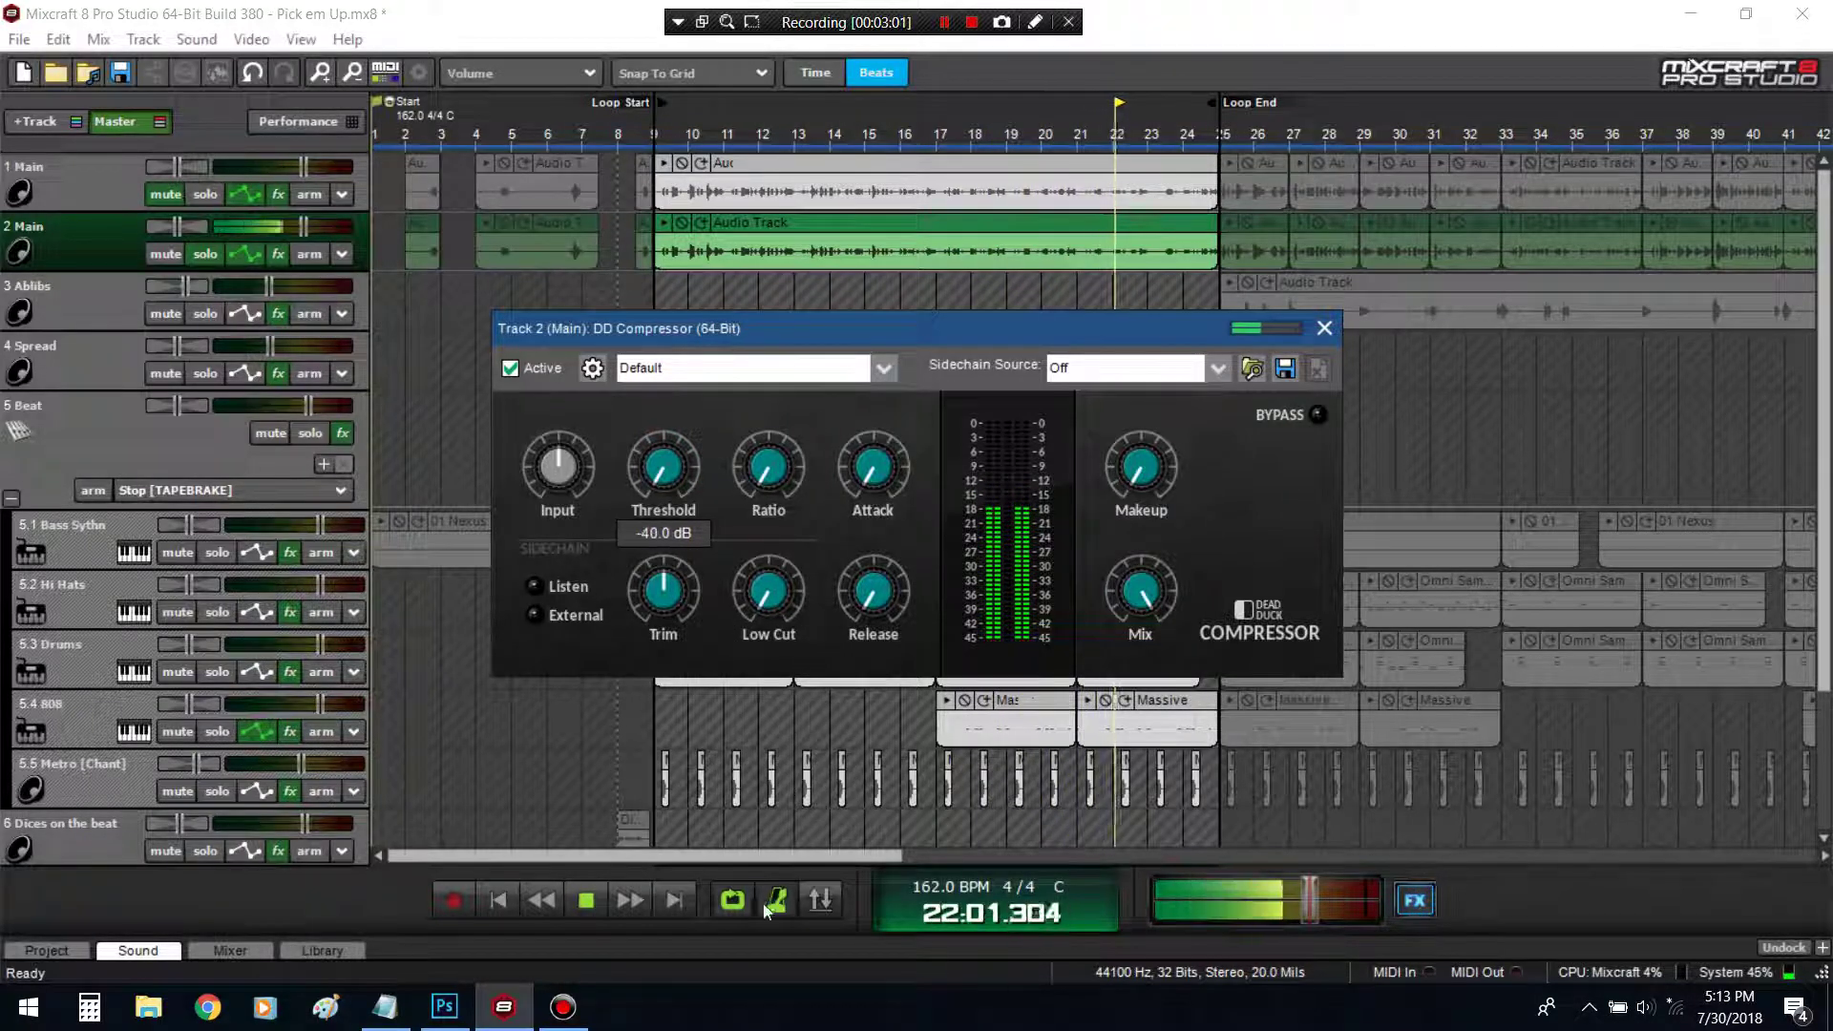
Set the compressor ratio to 2.0:1, readjust the threshold while listening, and stop playback
left_click_drag(777, 490, 771, 438)
left_click_drag(674, 480, 706, 559)
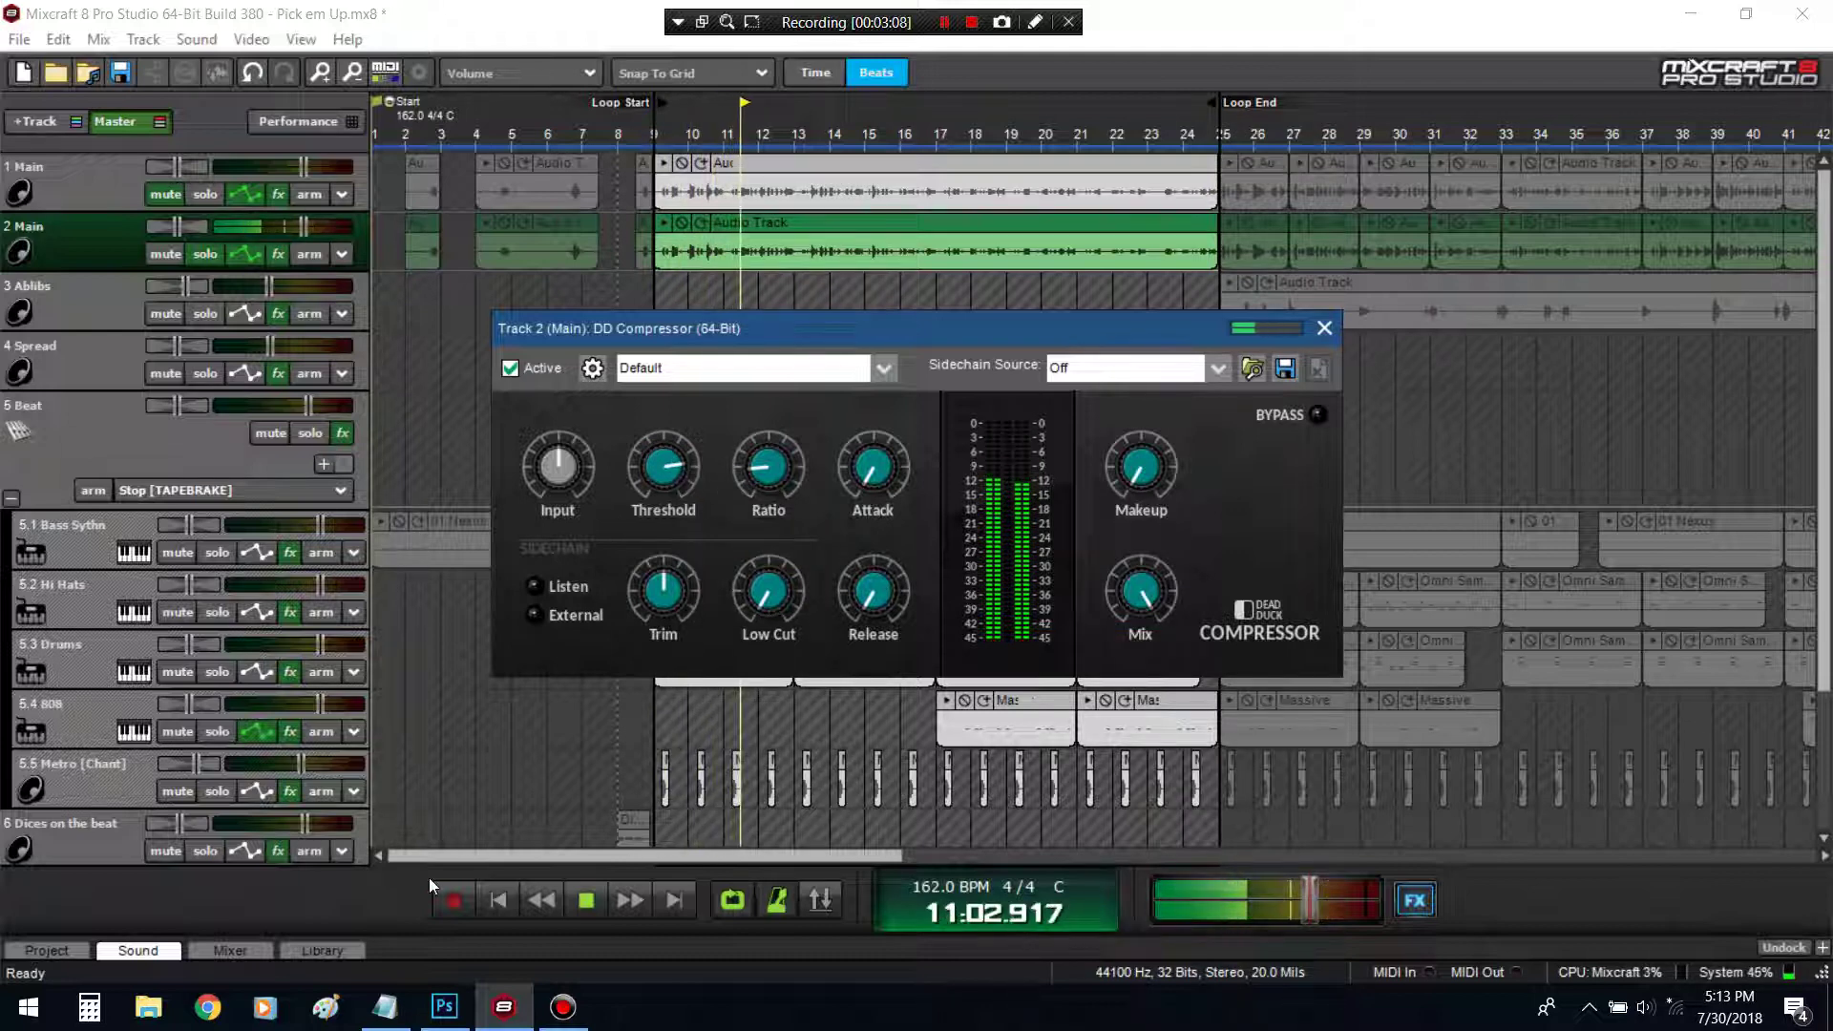
left_click(365, 897)
key("space")
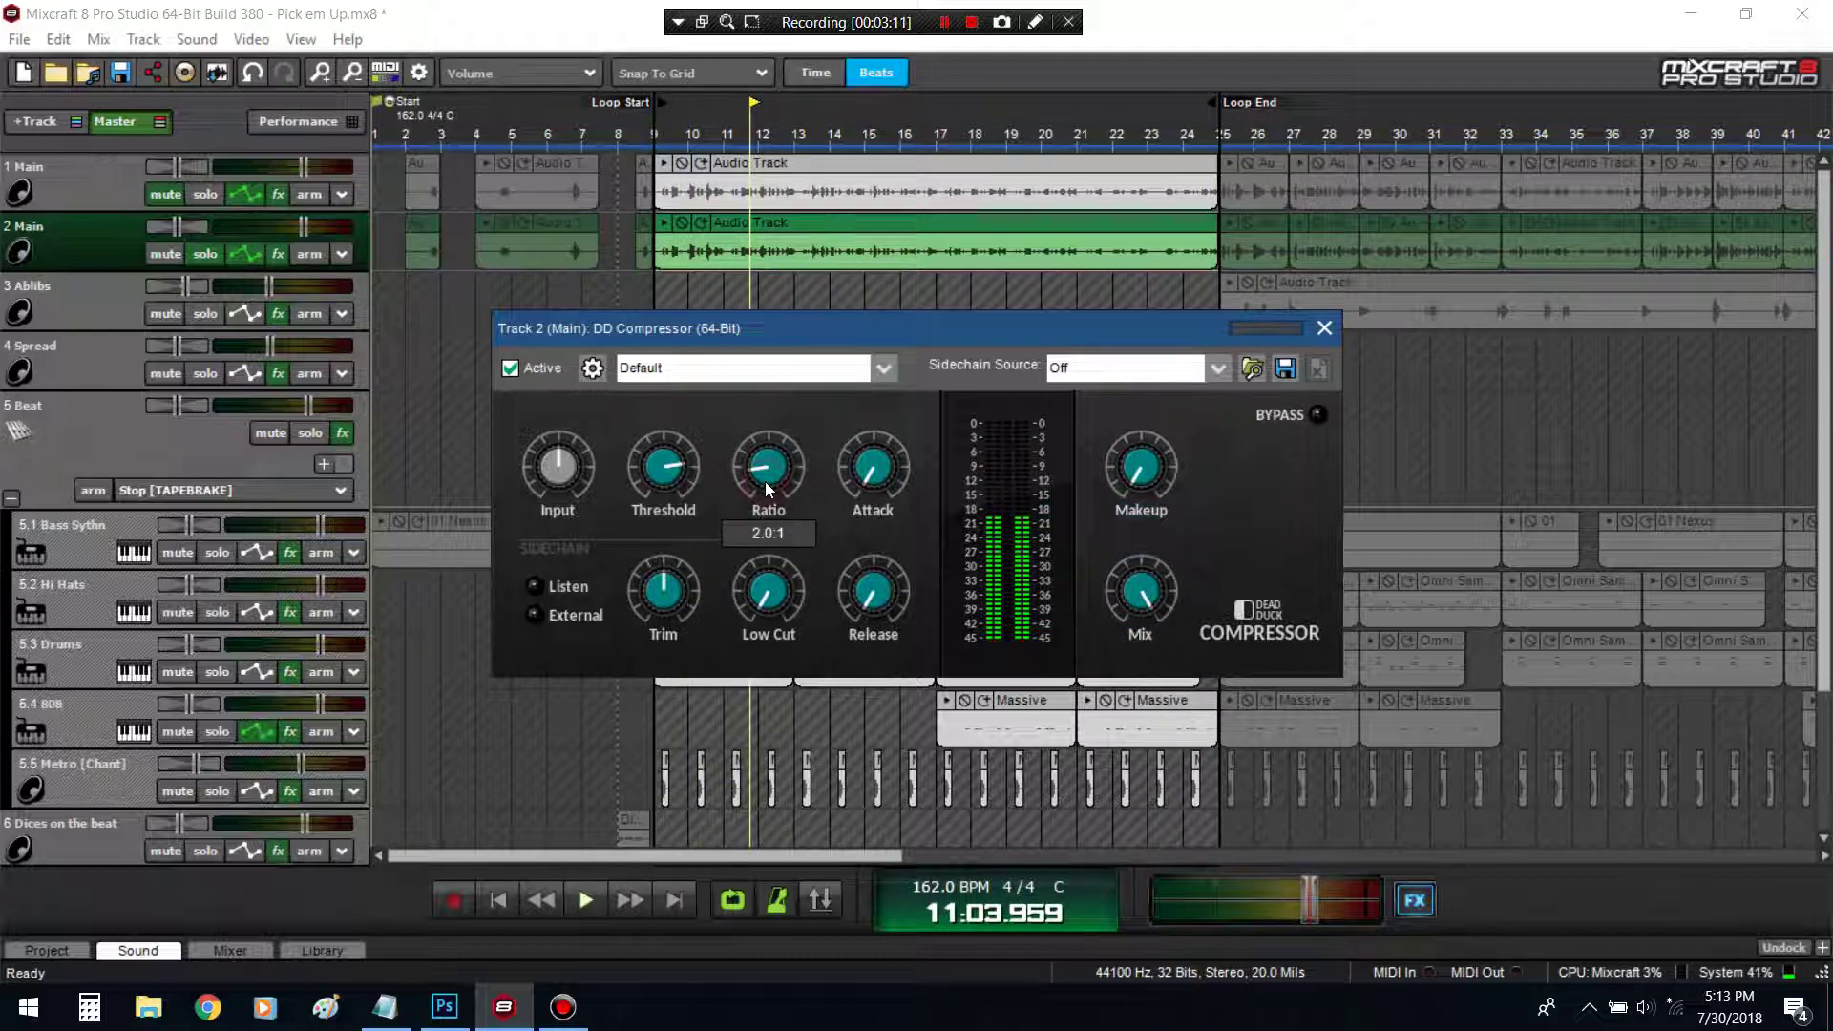
Raise the compressor ratio to just below its midpoint and, with the loop playing, bring the threshold slightly below its midpoint
left_click_drag(761, 491, 761, 480)
left_click_drag(775, 482, 668, 480)
left_click(648, 136)
key("space")
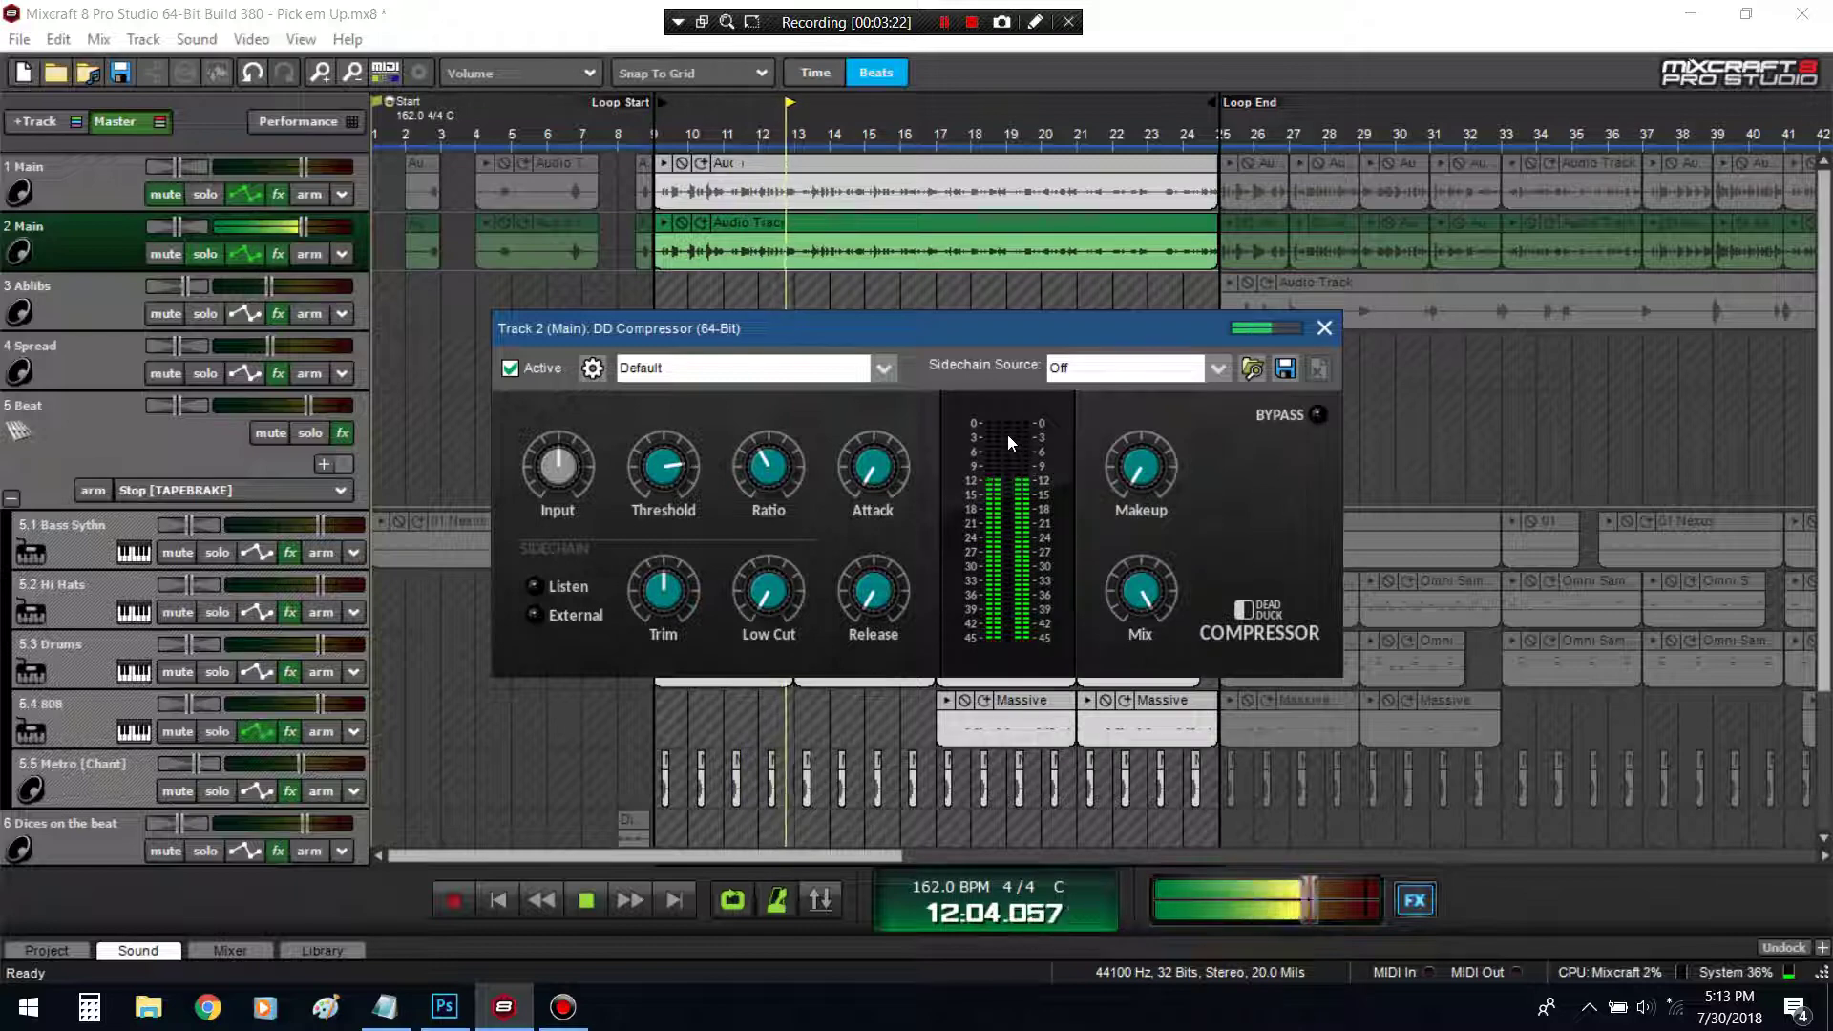
left_click_drag(661, 472, 685, 531)
mouse_move(686, 536)
left_mouse_down()
mouse_move(690, 565)
mouse_move(689, 544)
left_mouse_up()
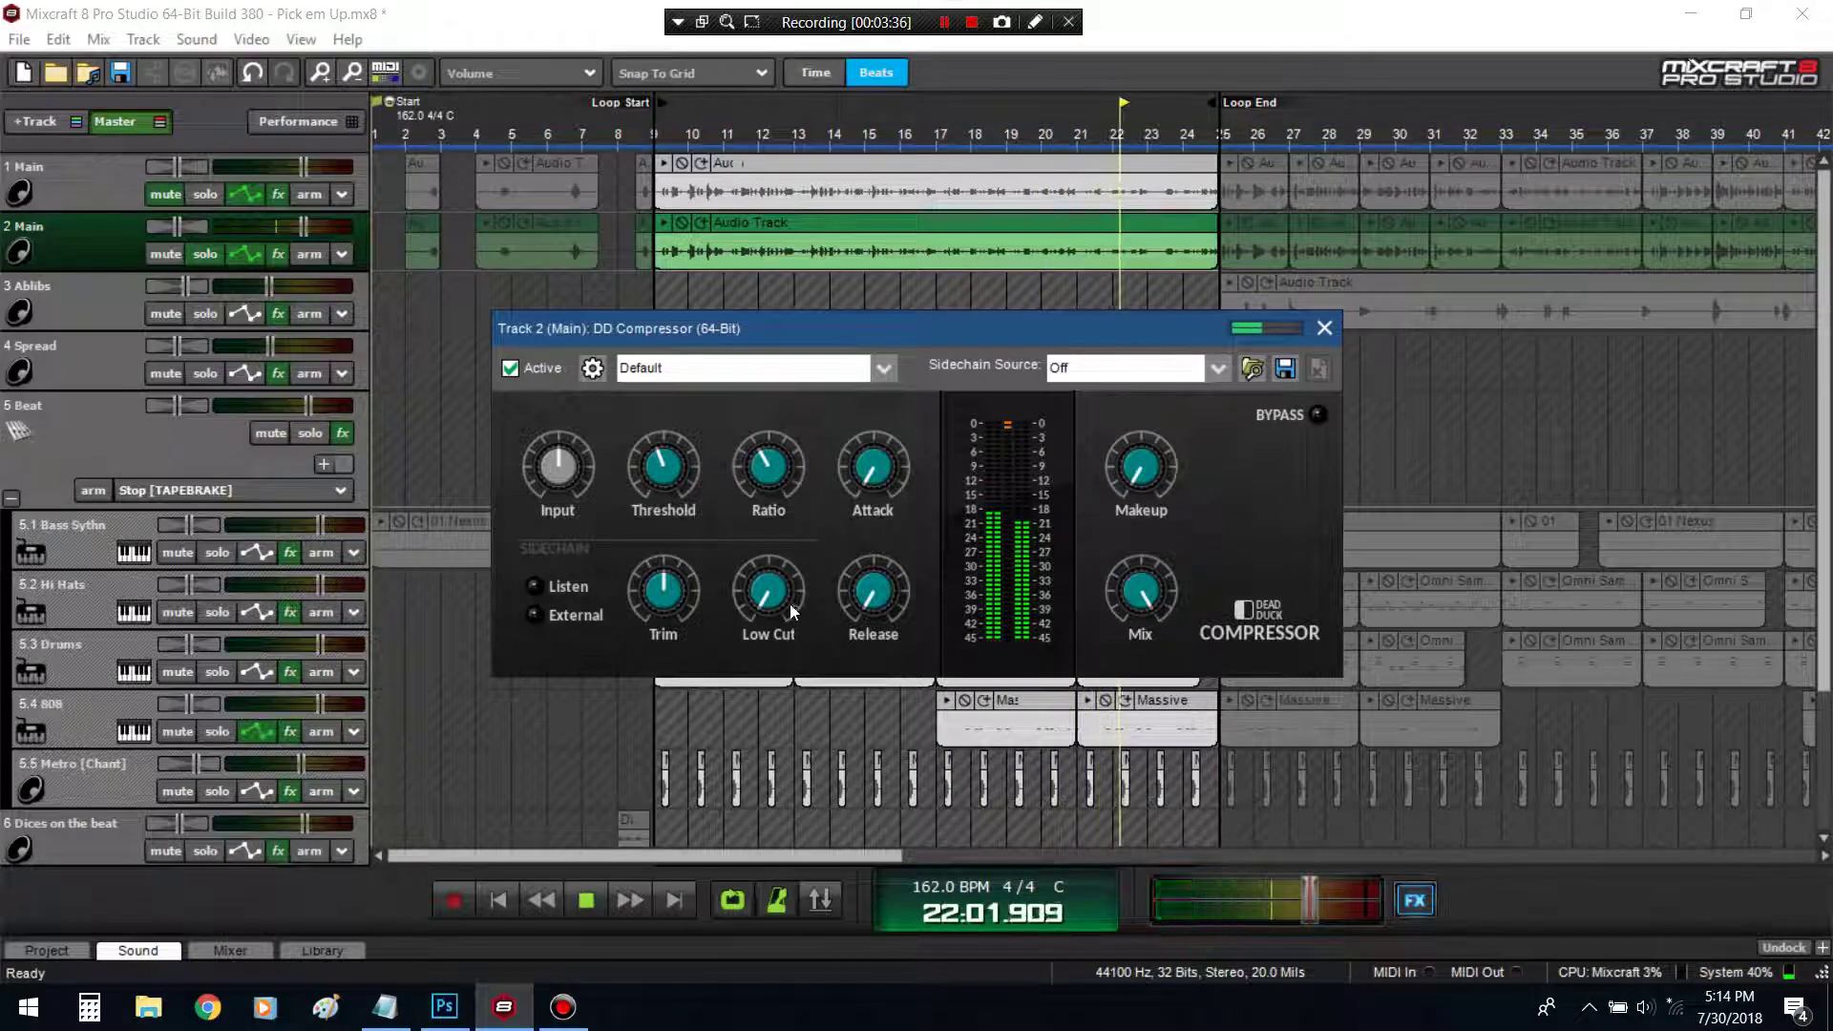
Raise the compressor's Low Cut, keep Attack and Release at their minimum, and increase the sidechain Trim slightly
left_click_drag(785, 608, 763, 518)
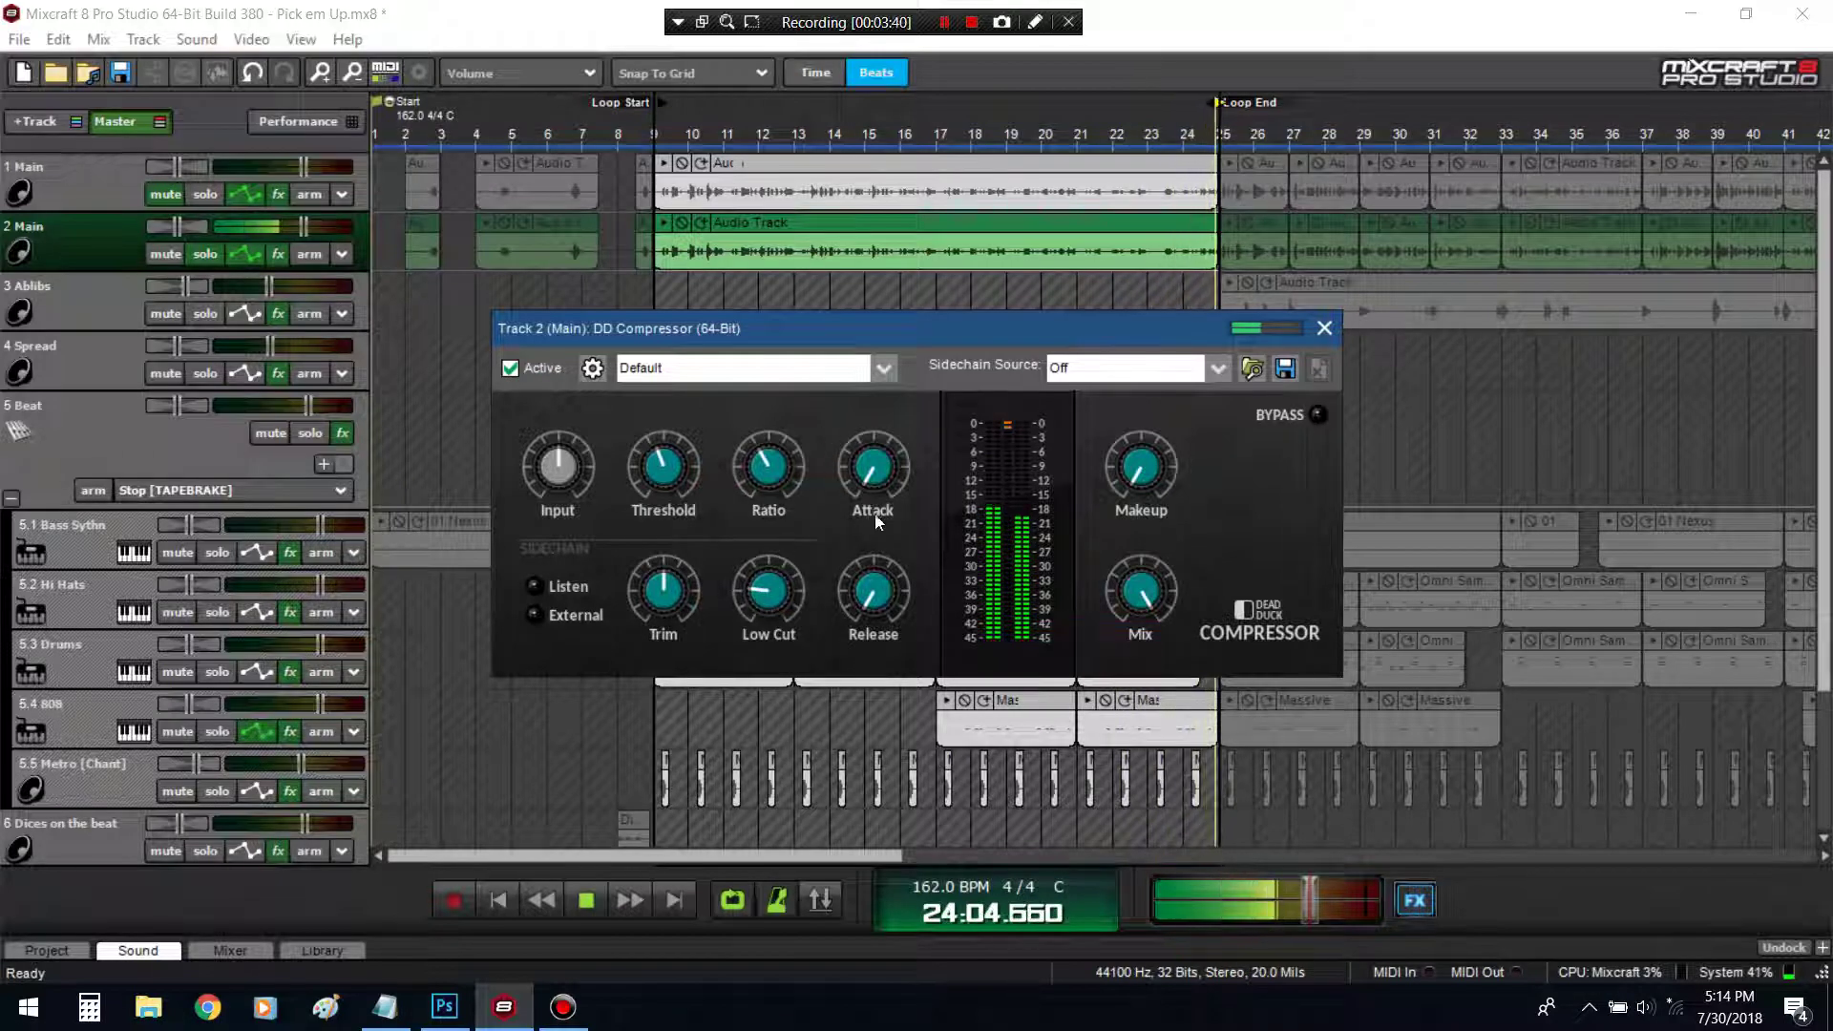
left_click_drag(873, 587, 865, 550)
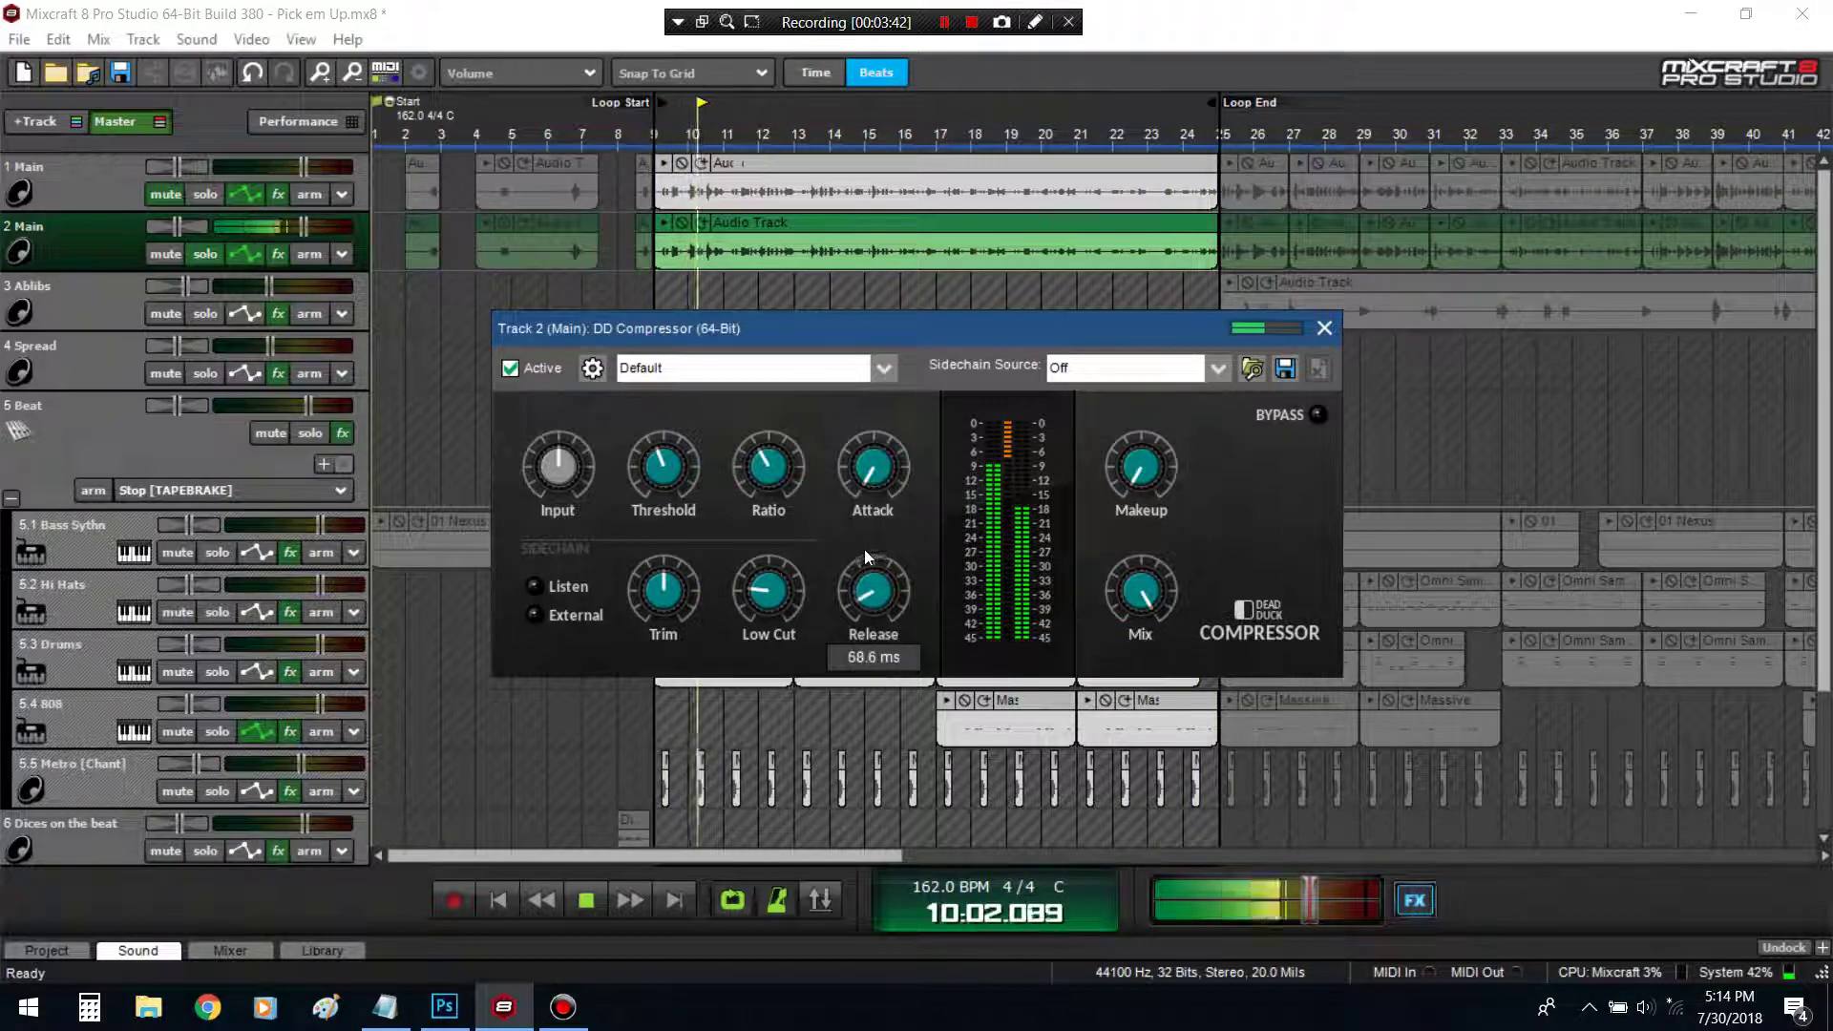
left_click_drag(890, 481, 856, 741)
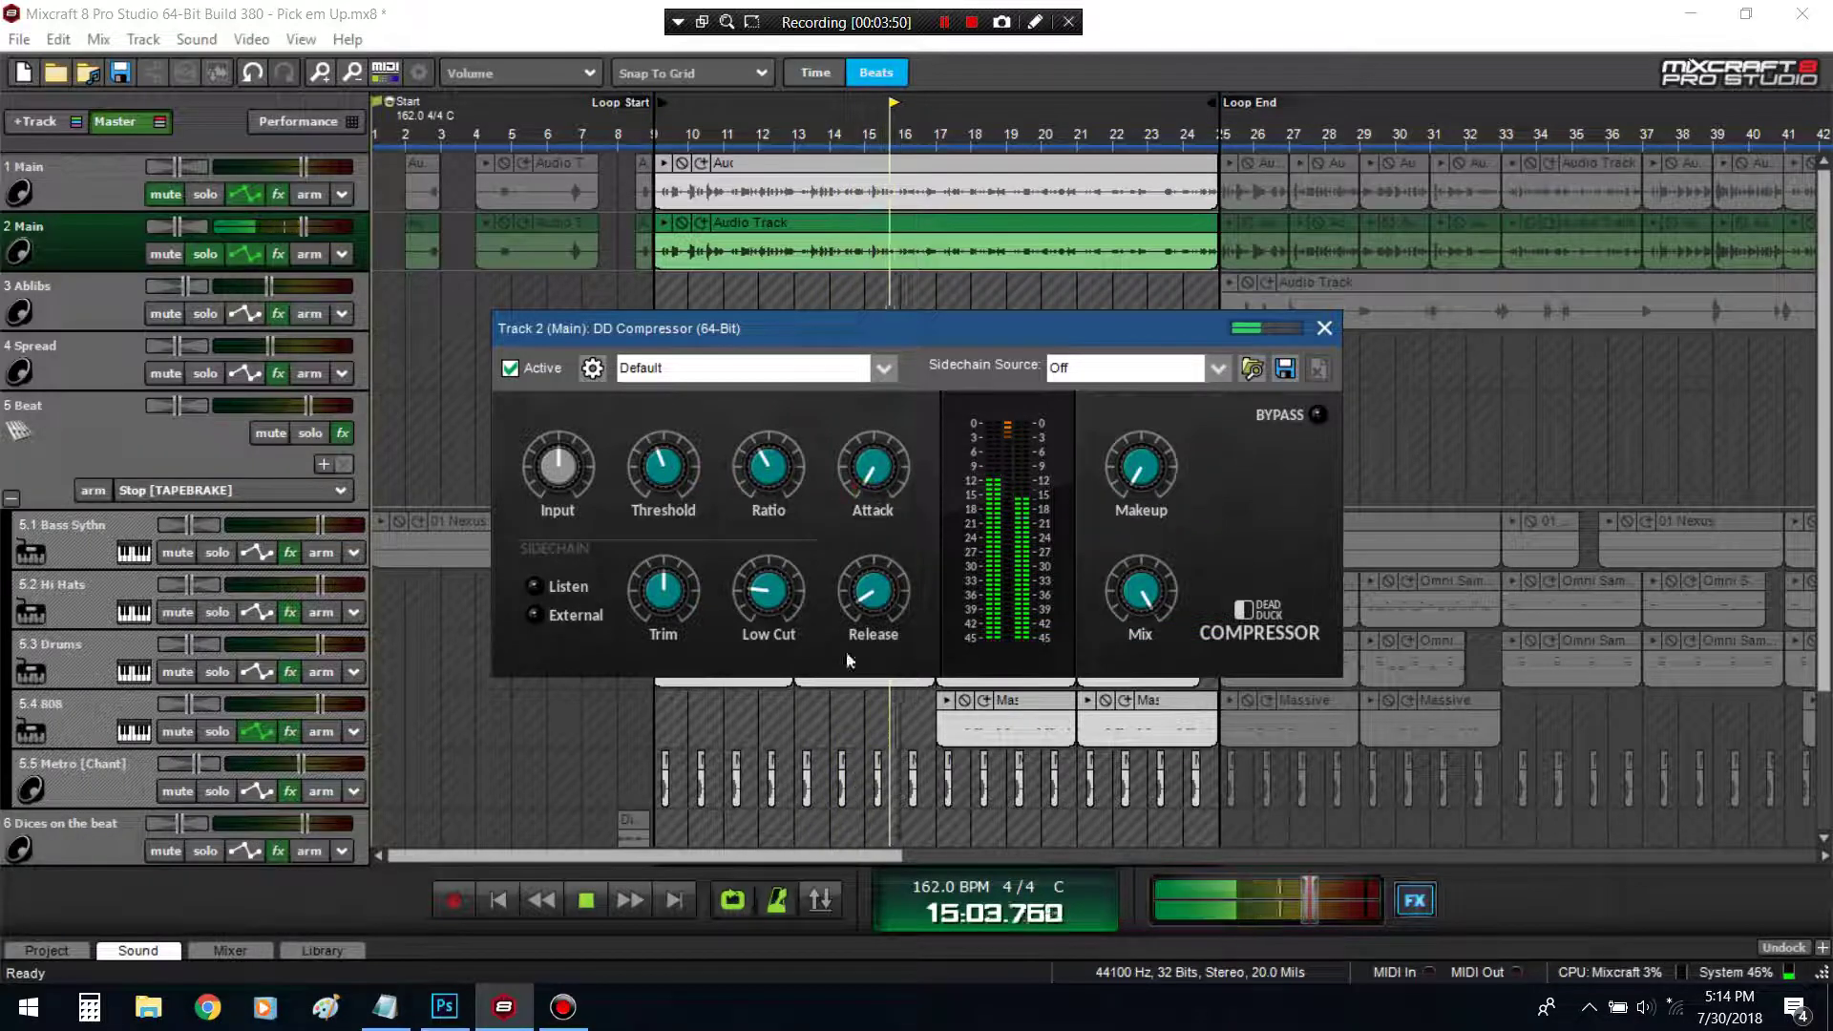
left_click_drag(881, 596, 882, 610)
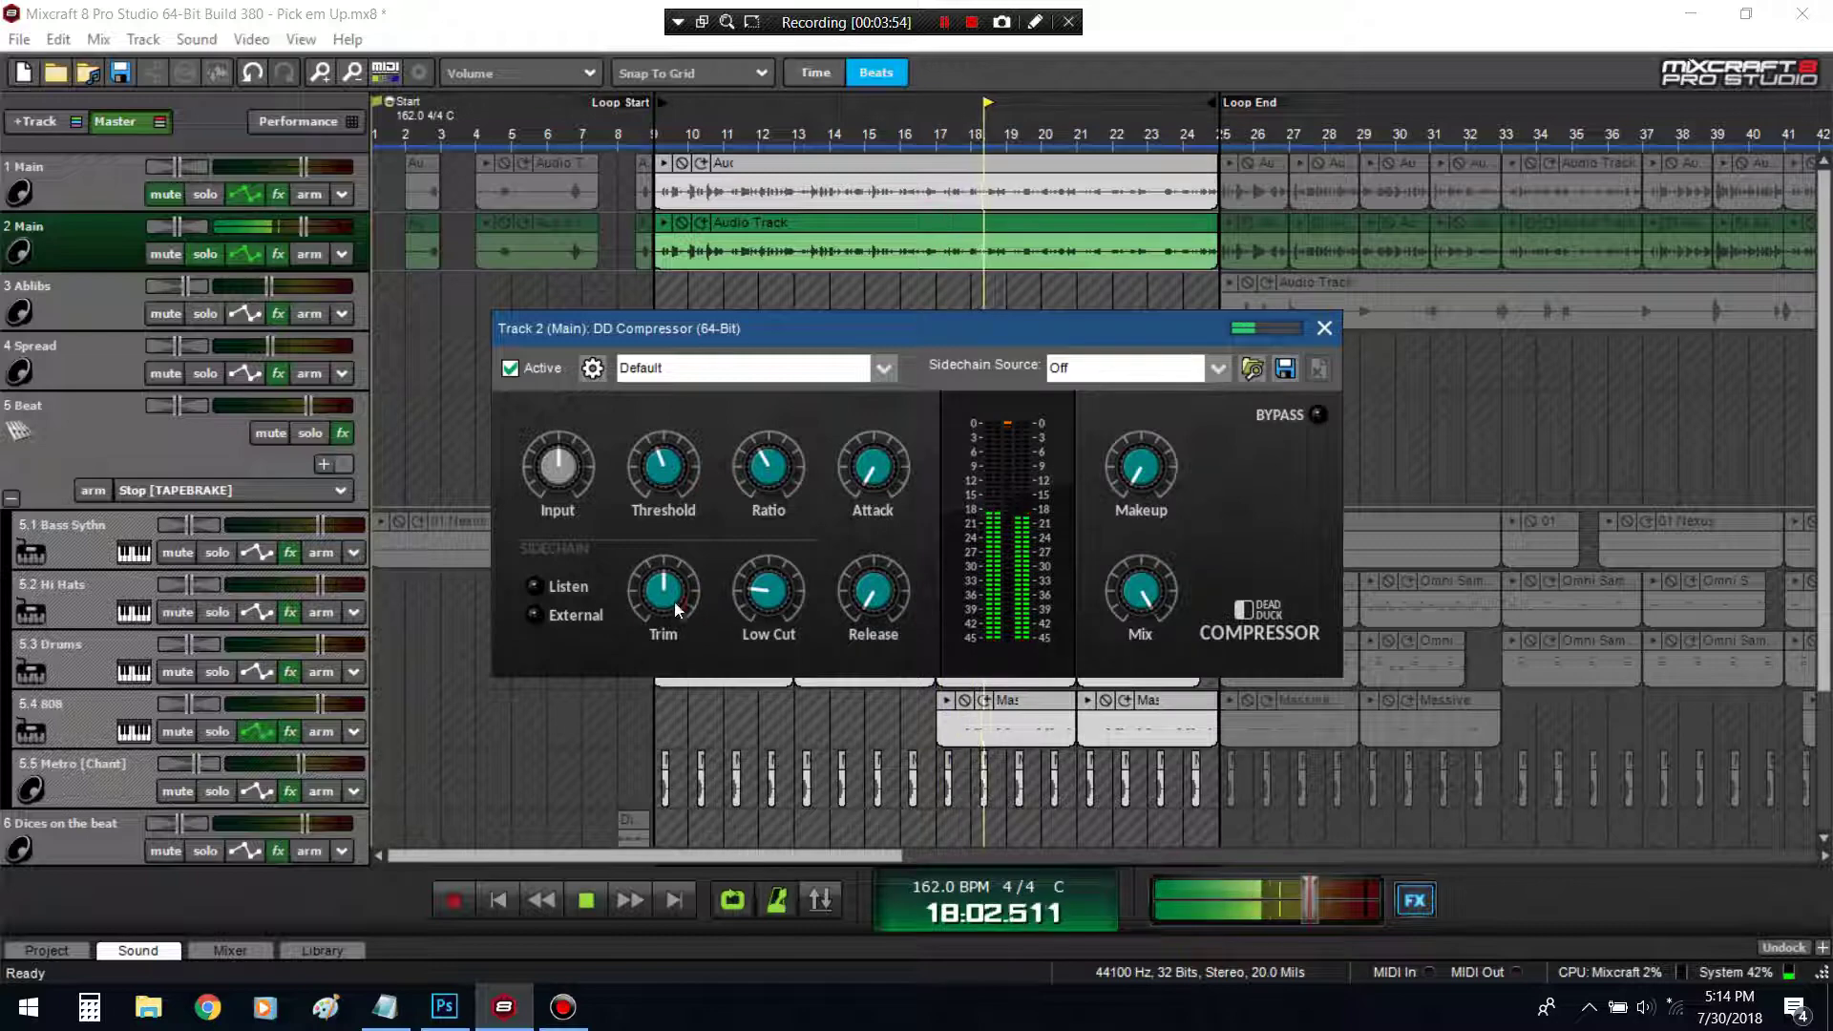
left_click_drag(676, 610, 737, 656)
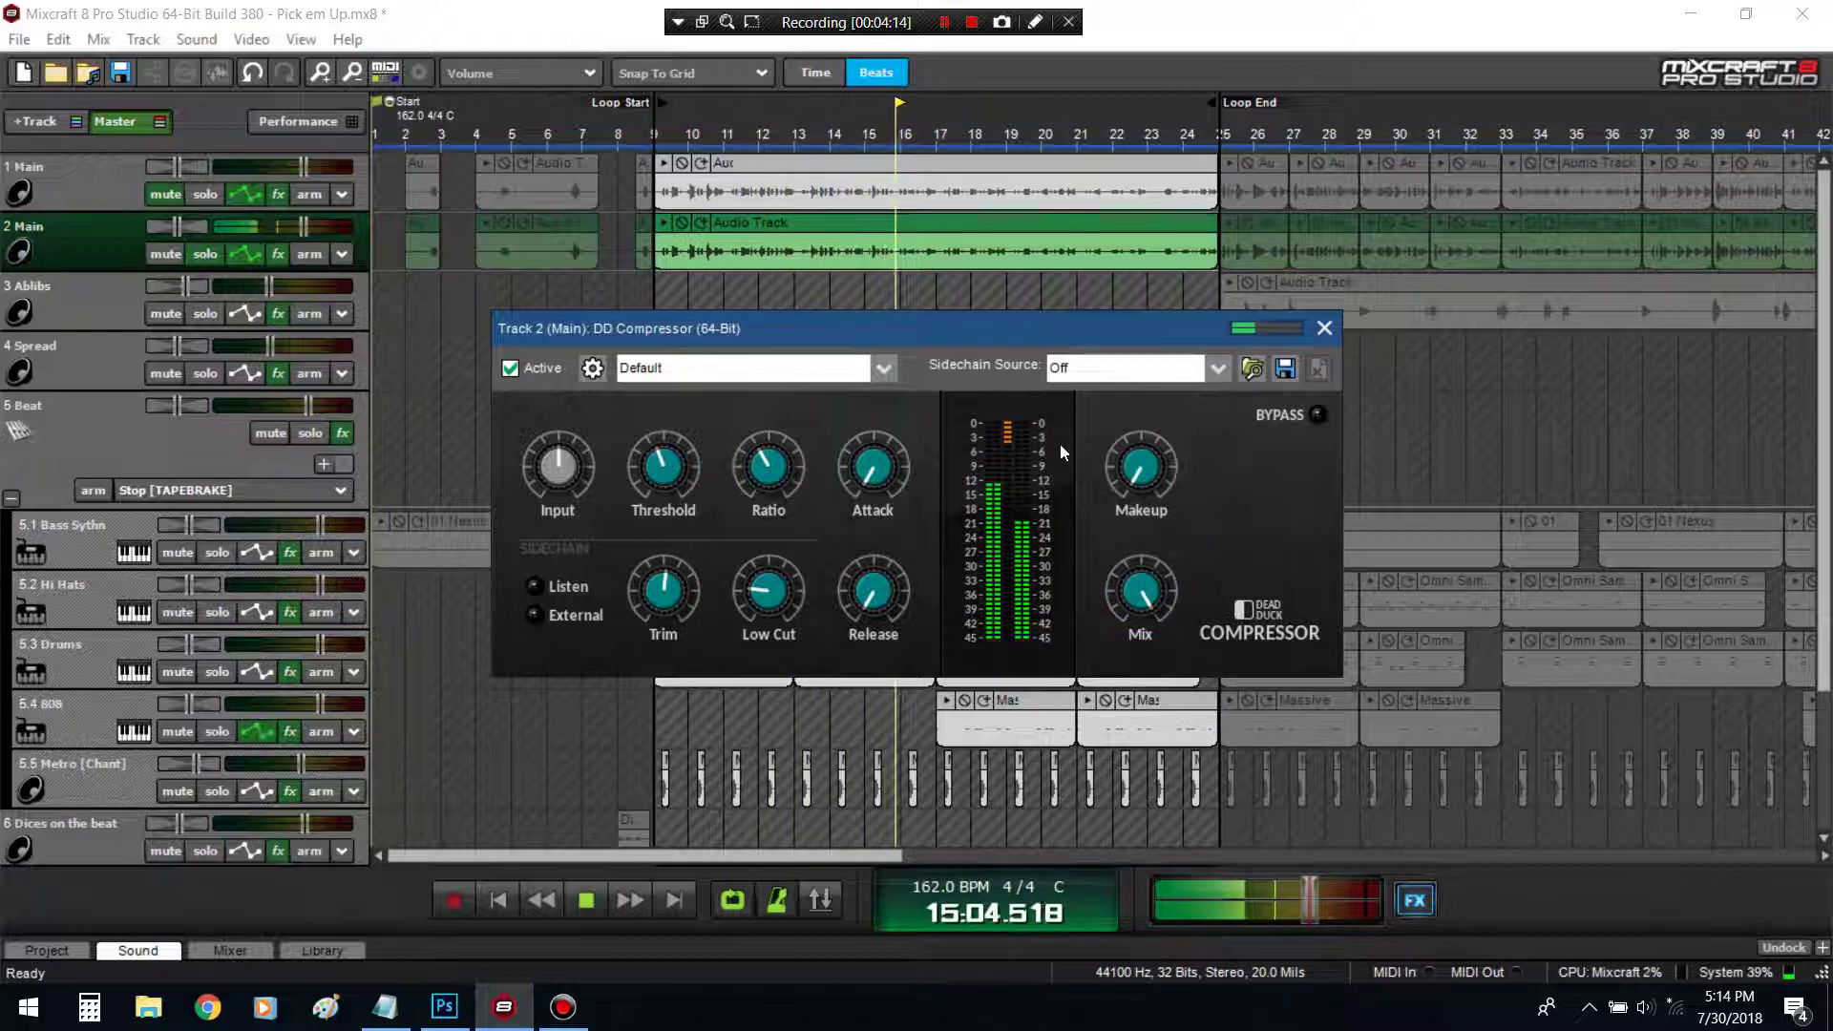
Increase the compressor's Makeup gain, reduce Mix to about three quarters, fine-tune the ratio, and close the compressor
mouse_move(1135, 470)
left_mouse_down()
mouse_move(1140, 434)
mouse_move(1150, 538)
mouse_move(1127, 433)
mouse_move(1150, 482)
mouse_move(1129, 465)
left_mouse_up()
left_click_drag(1141, 592, 1166, 724)
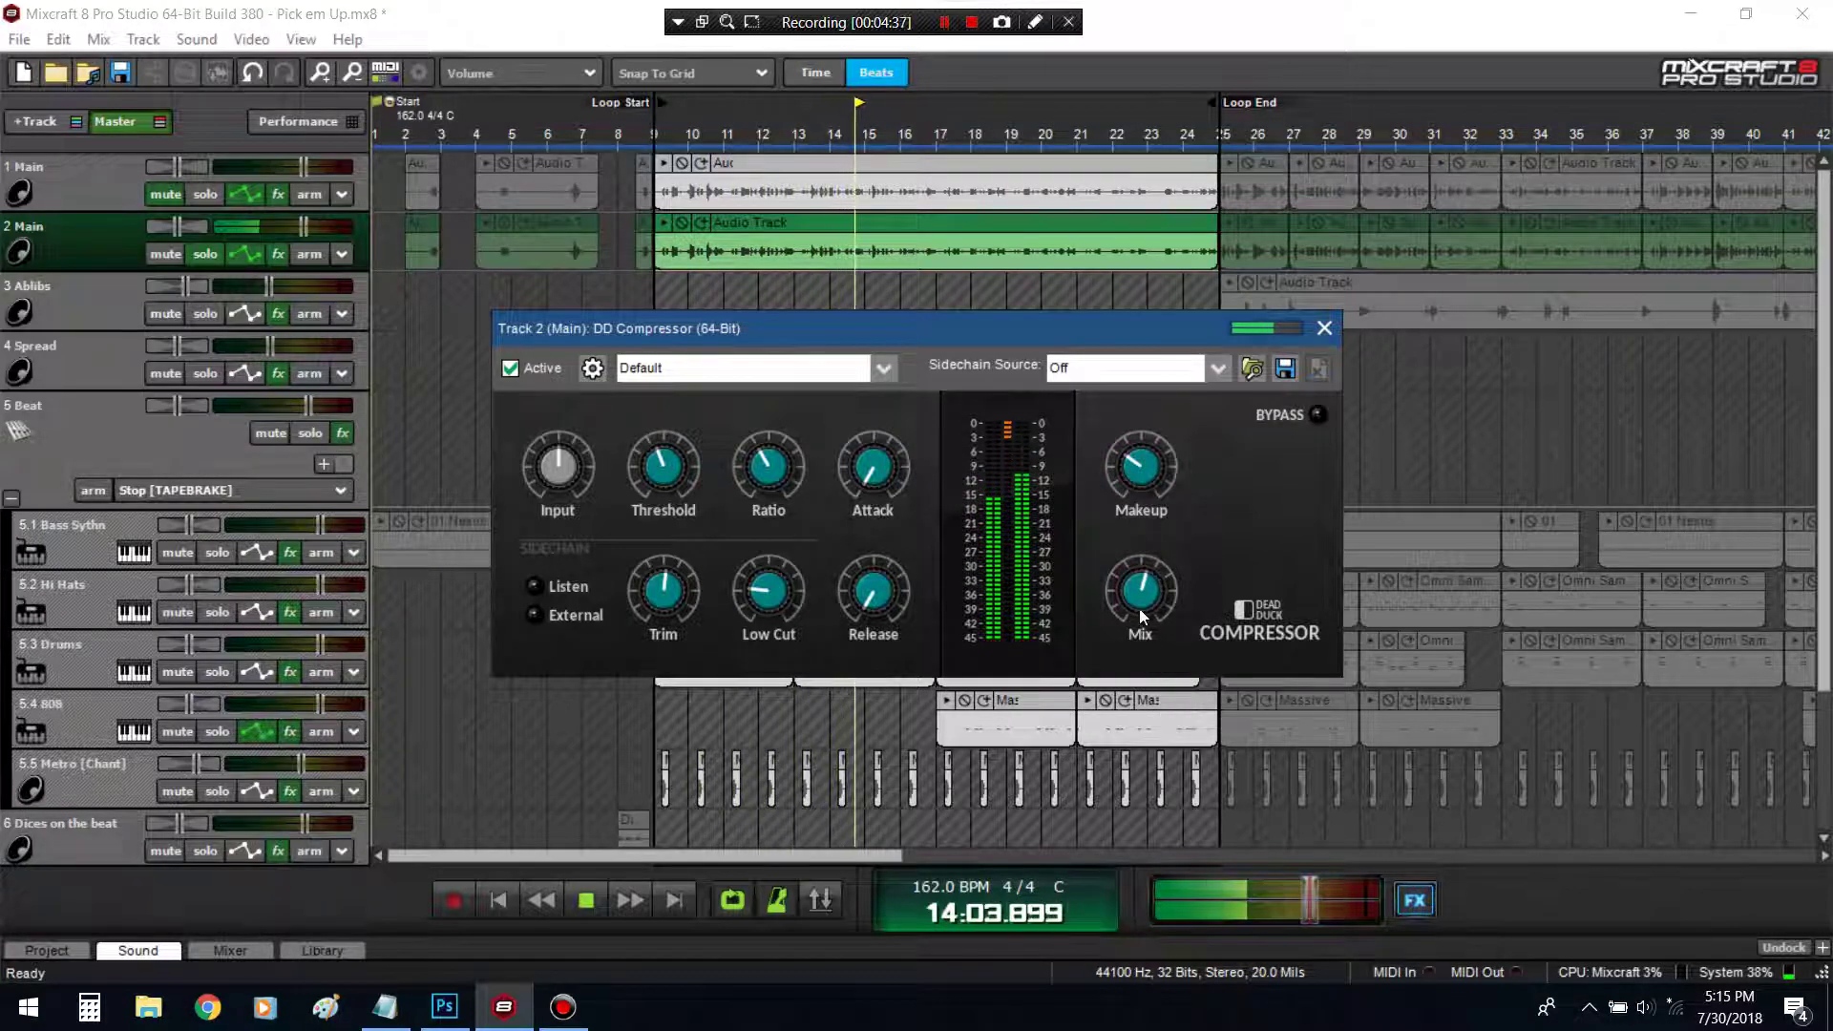
left_click_drag(1124, 448, 1124, 451)
left_click_drag(1115, 592, 1147, 576)
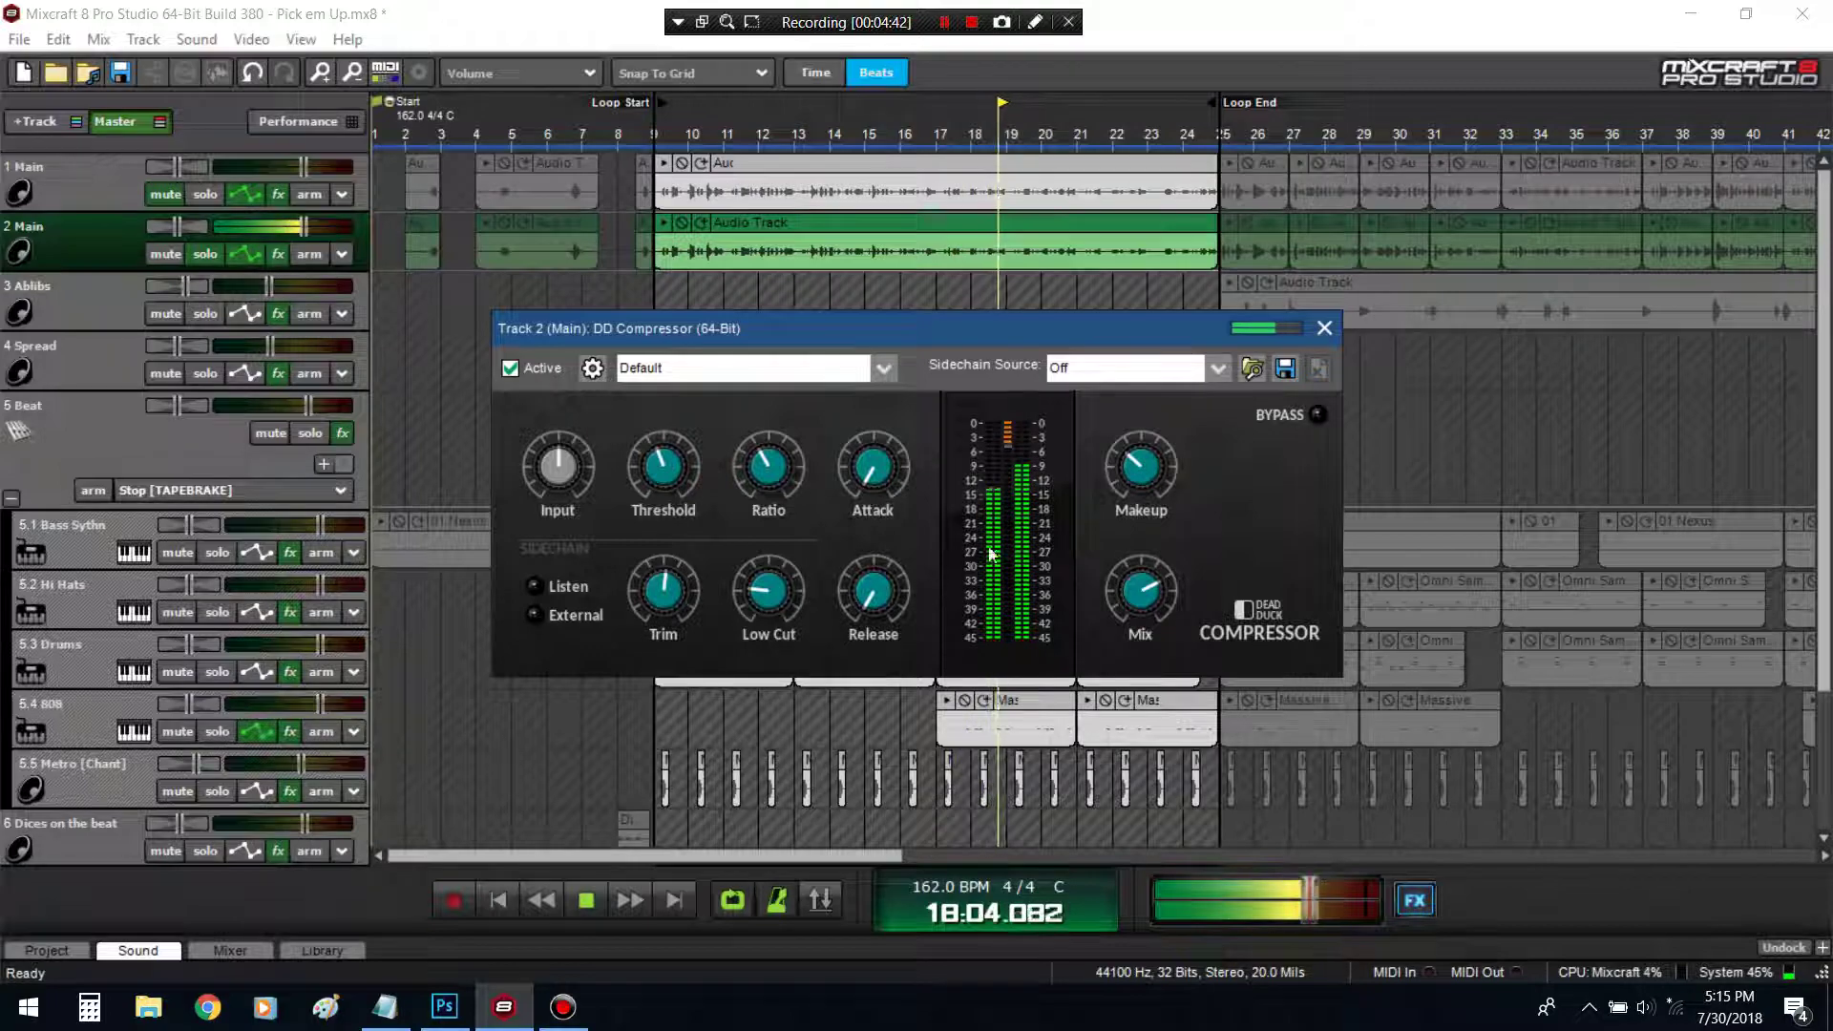
left_click_drag(779, 472, 783, 484)
left_click(1324, 327)
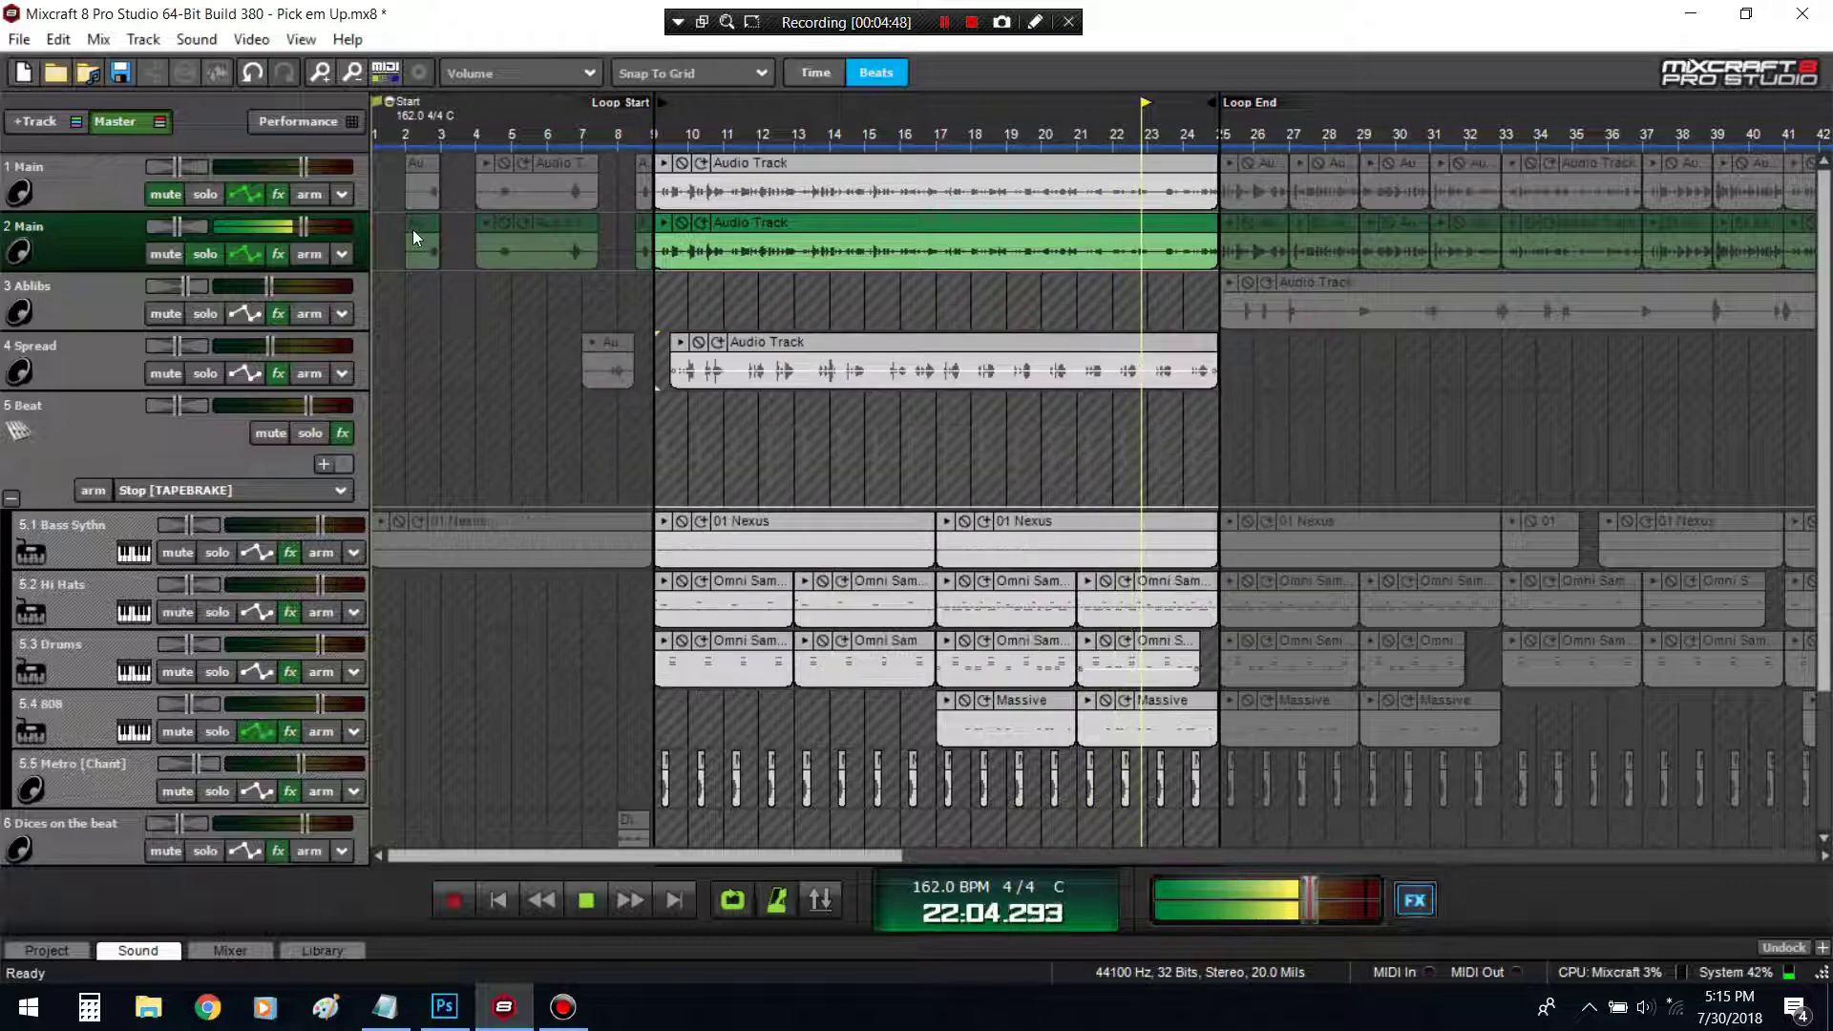
Solo the Beat track alongside the duplicated Main vocal and lower the Beat track's volume
left_click(277, 254)
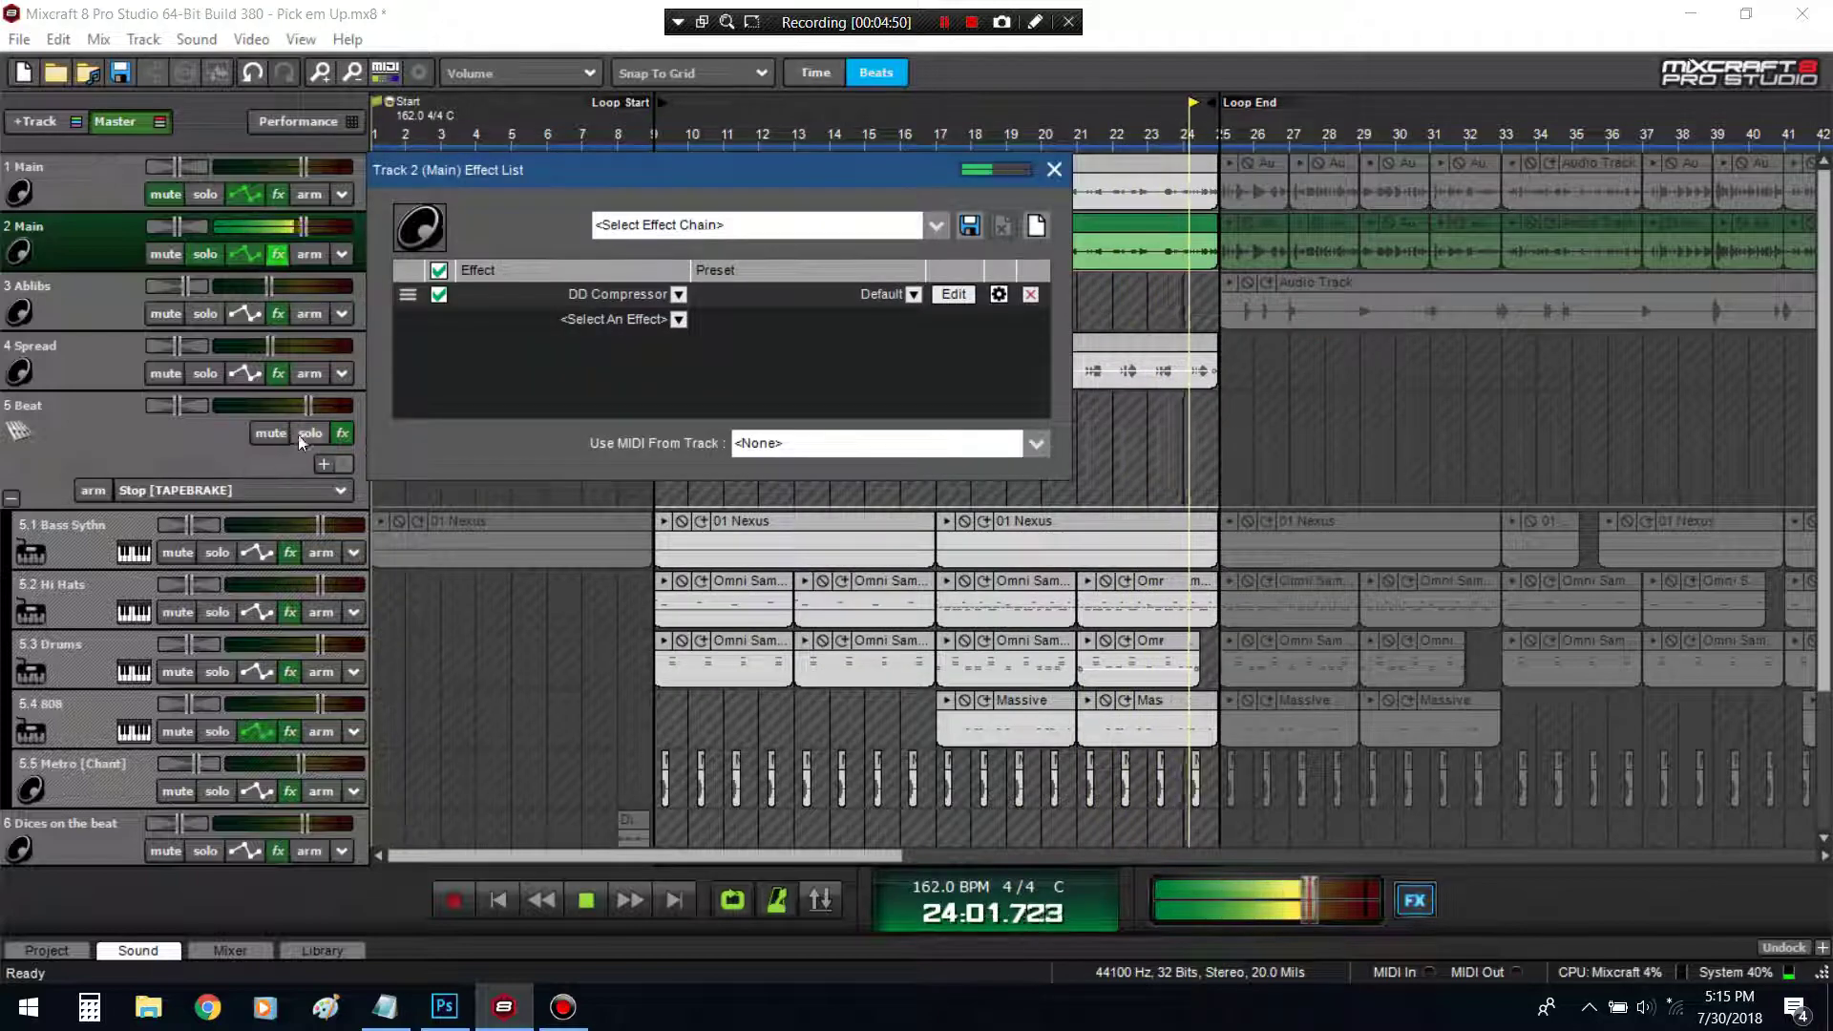
left_click(239, 437)
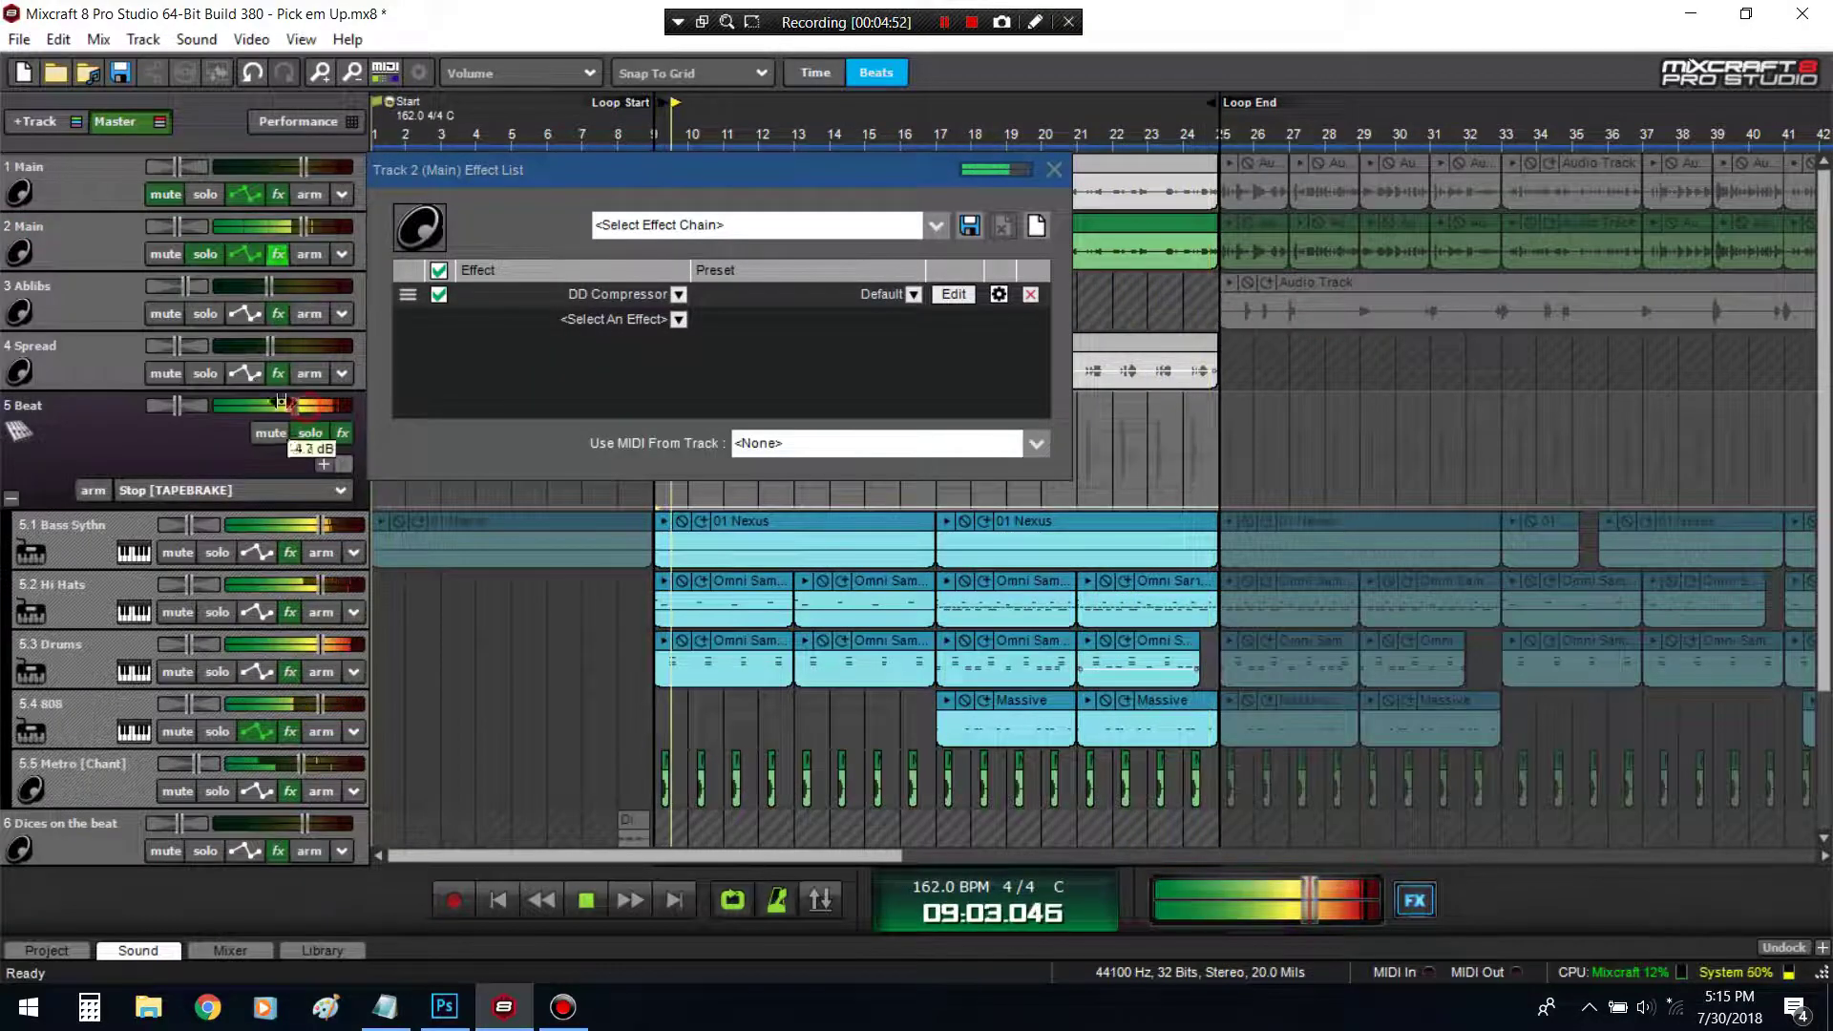
left_click_drag(307, 404, 263, 399)
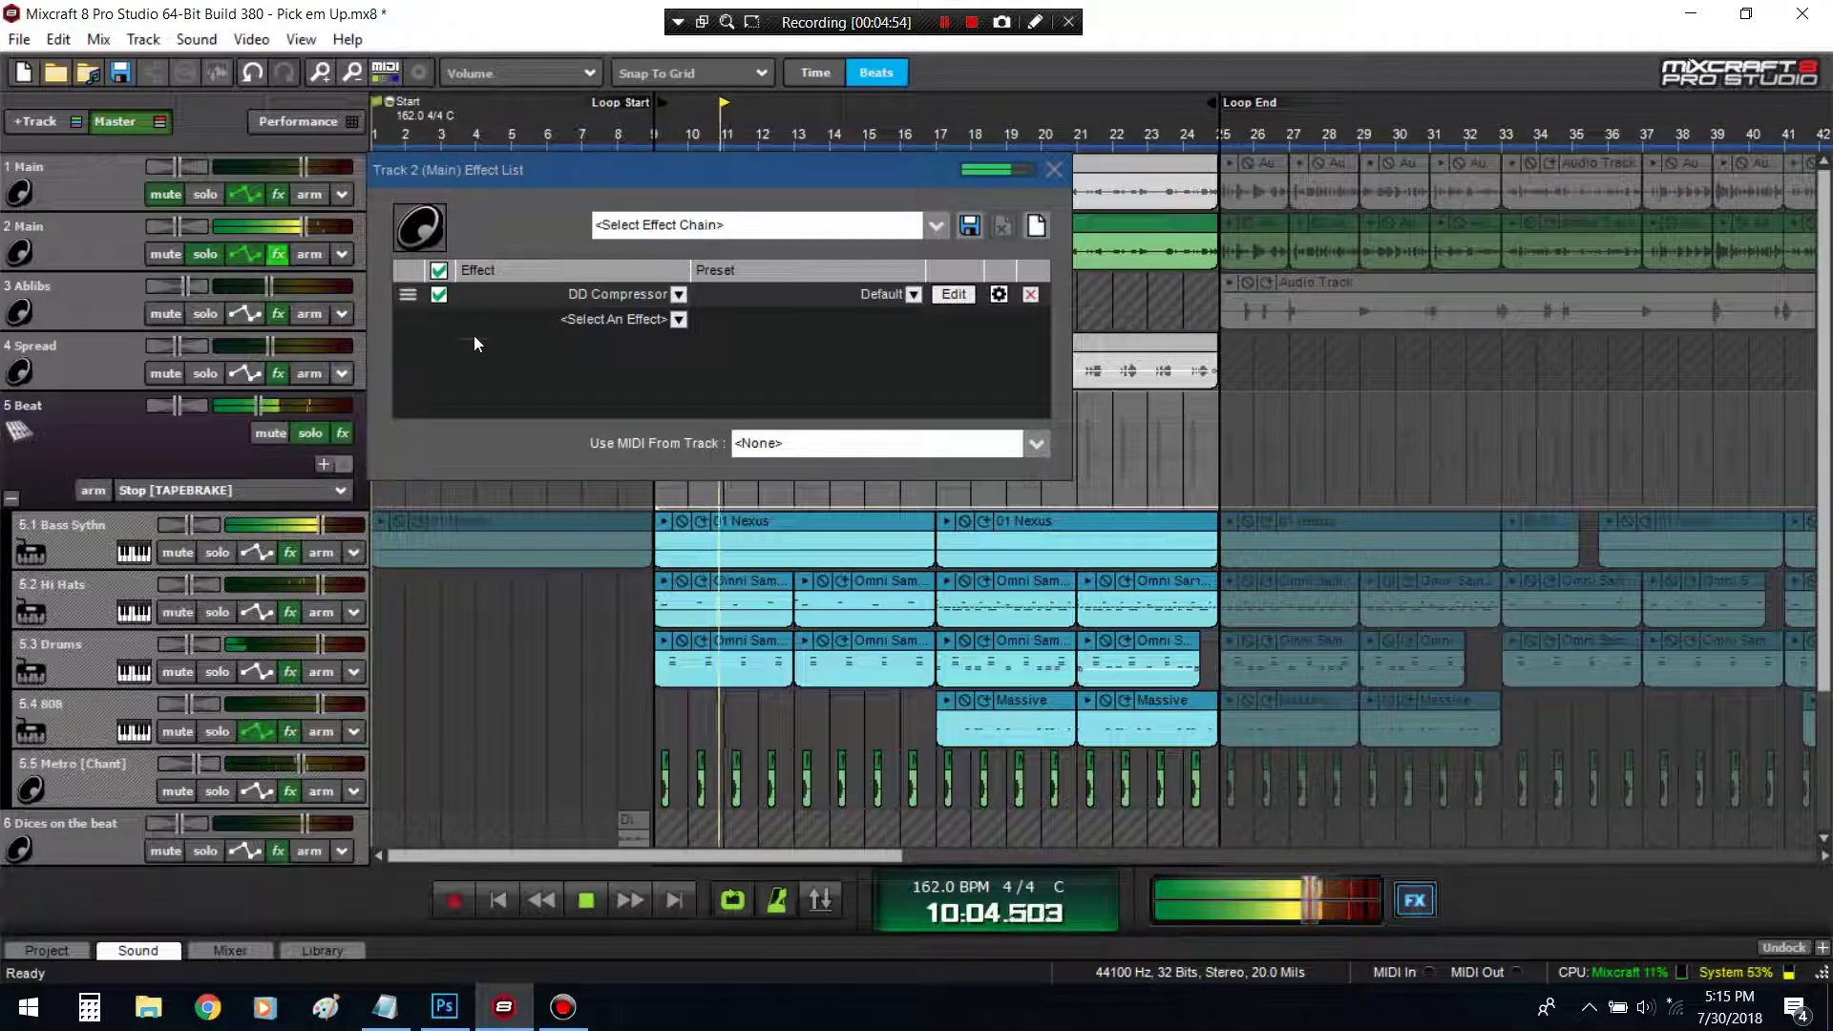
Add DD Equaliser after the compressor on the duplicated Main track and stop playback
left_click(616, 319)
scroll(649, 616, "down", 10)
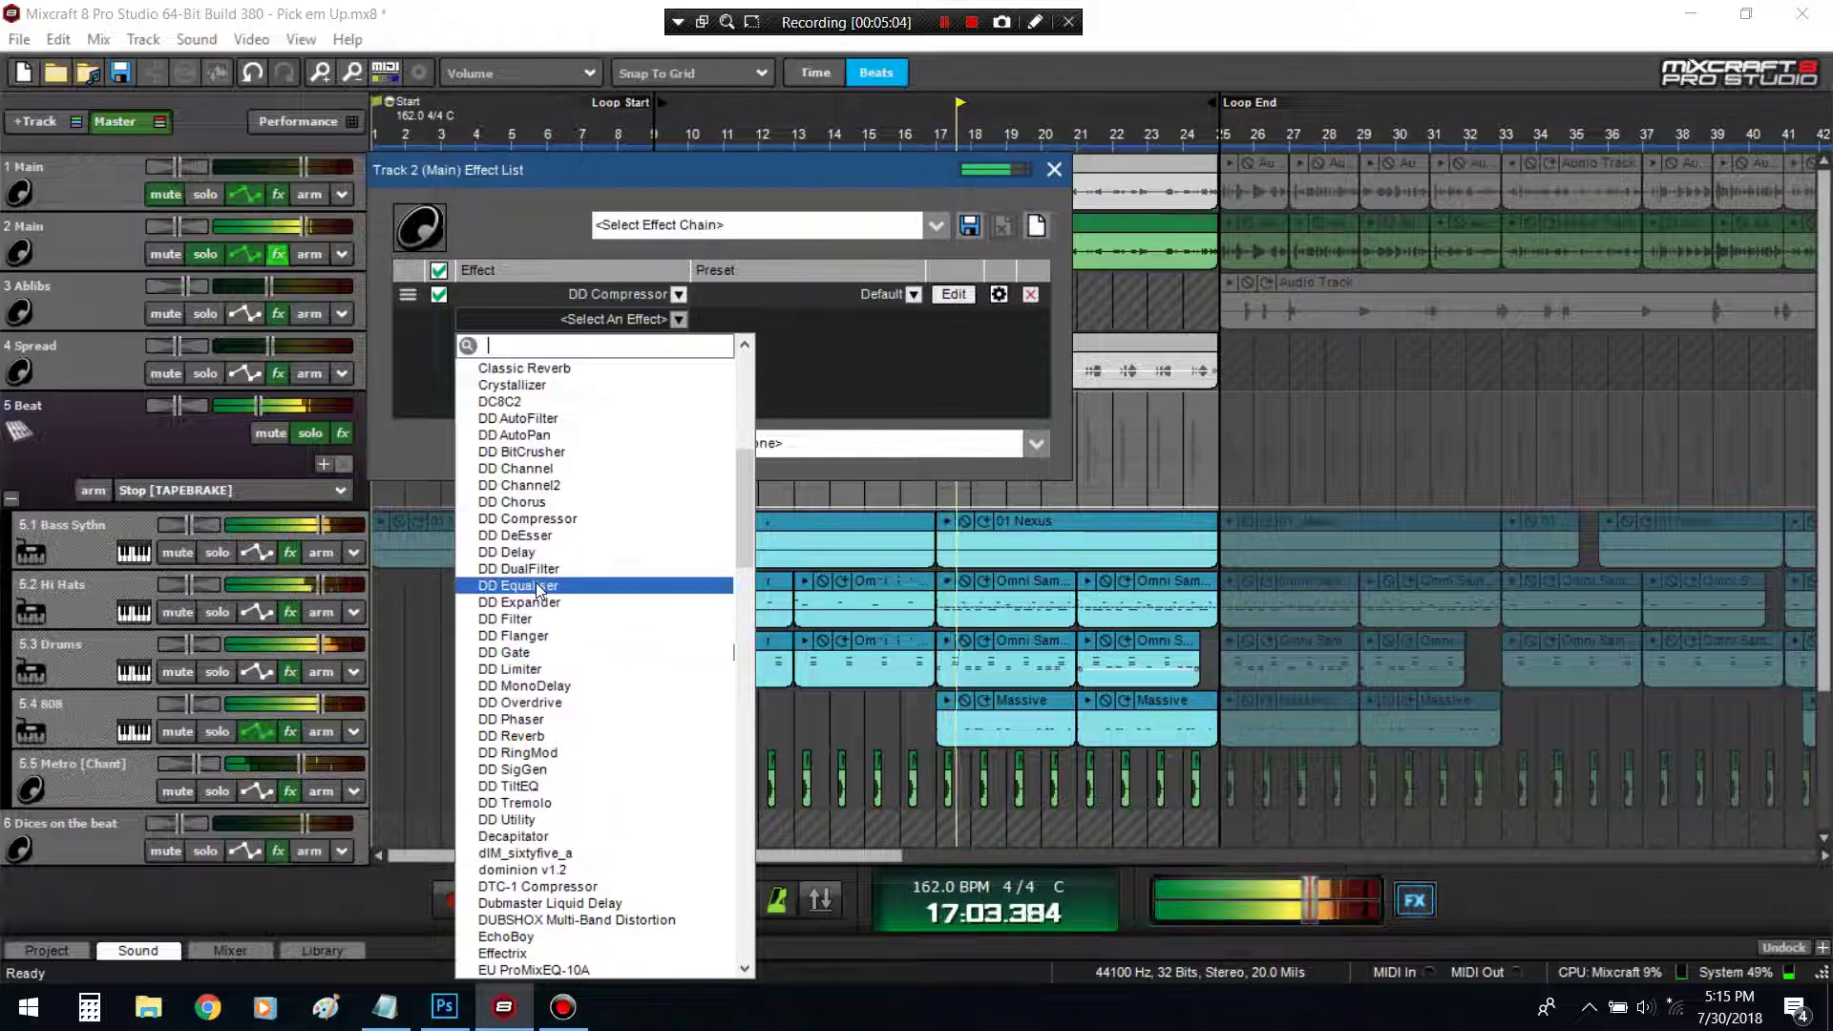
left_click(521, 586)
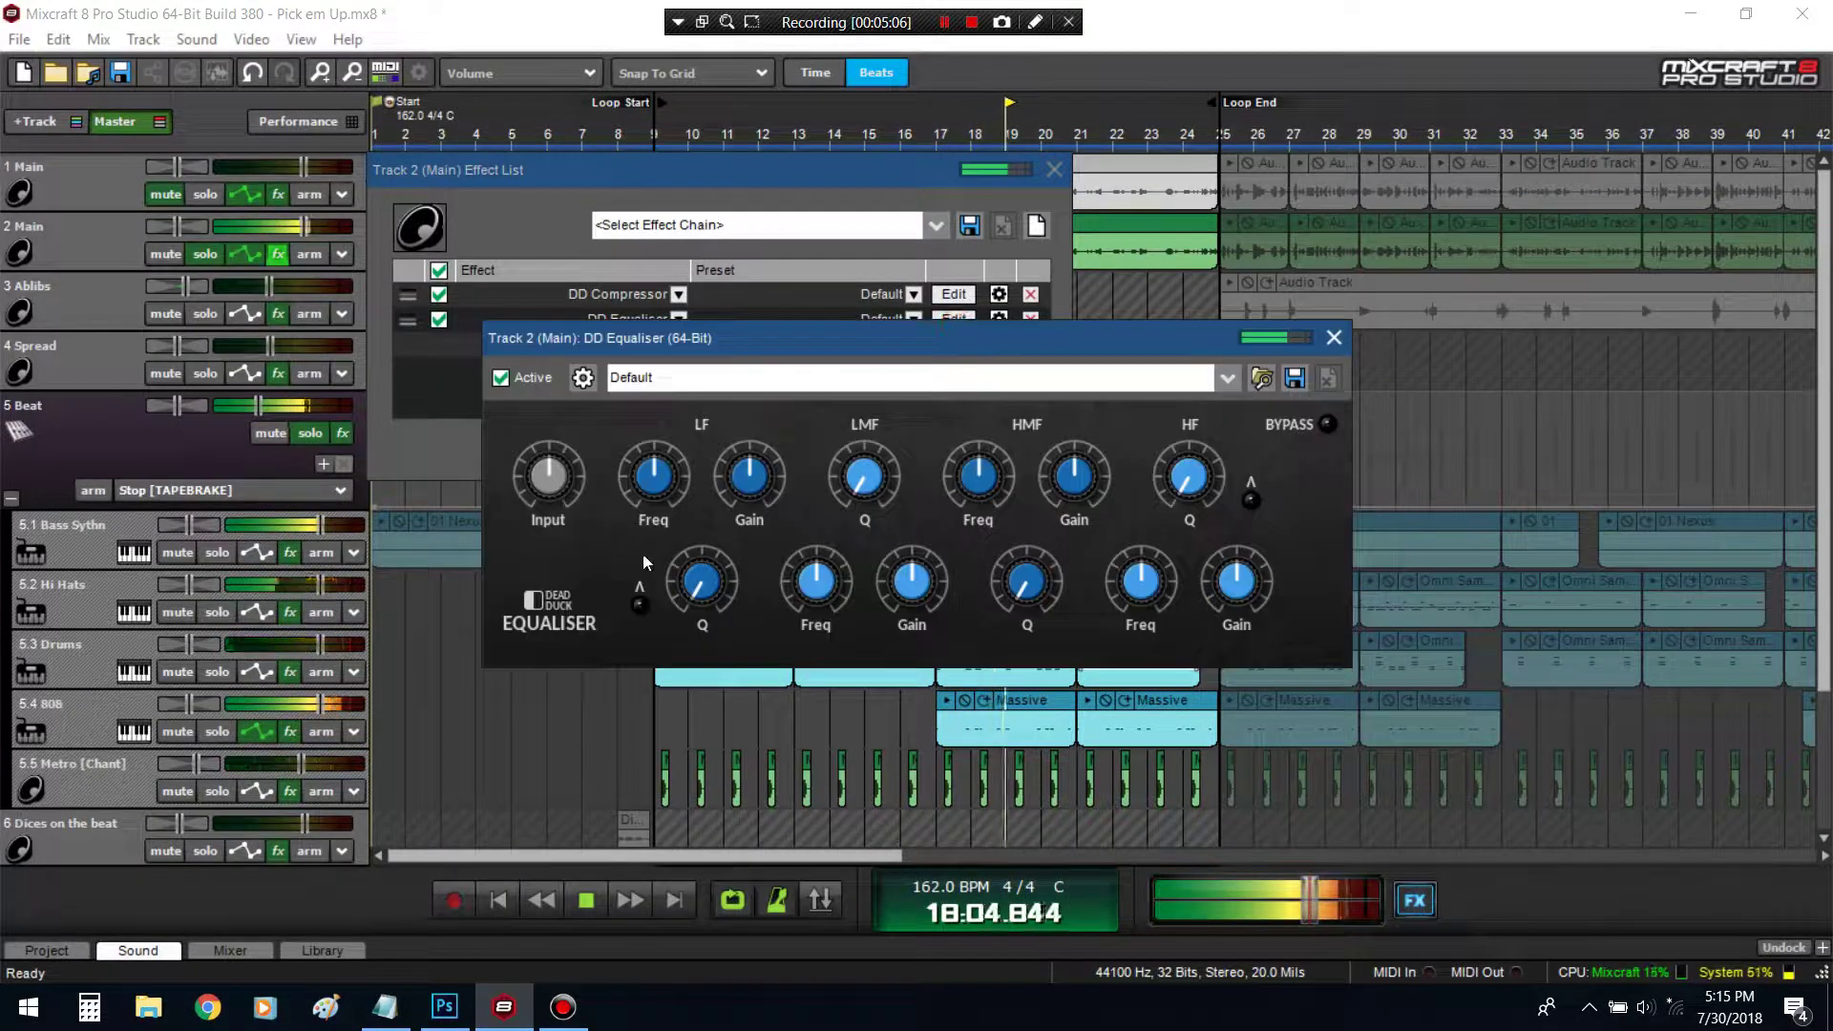
key("space")
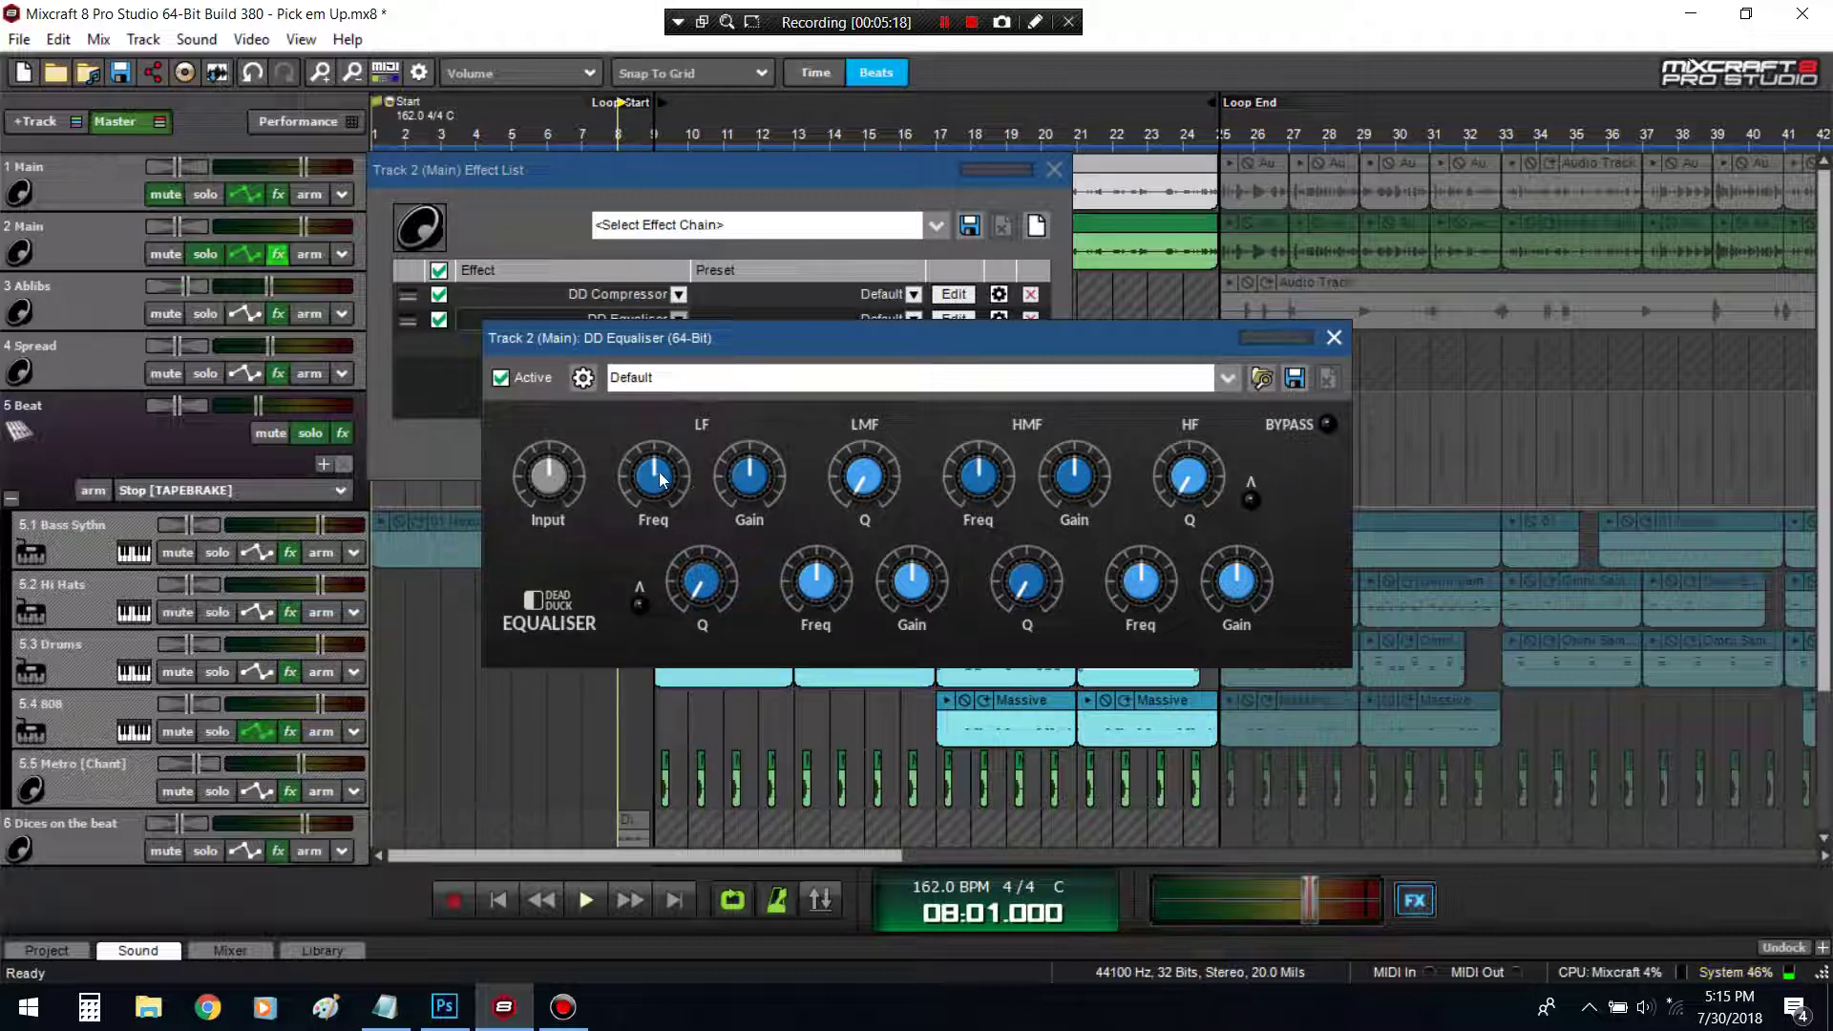
Close the effect list, unsolo the Beat track, and briefly audition the duplicated Main vocal on its own
left_click(1055, 170)
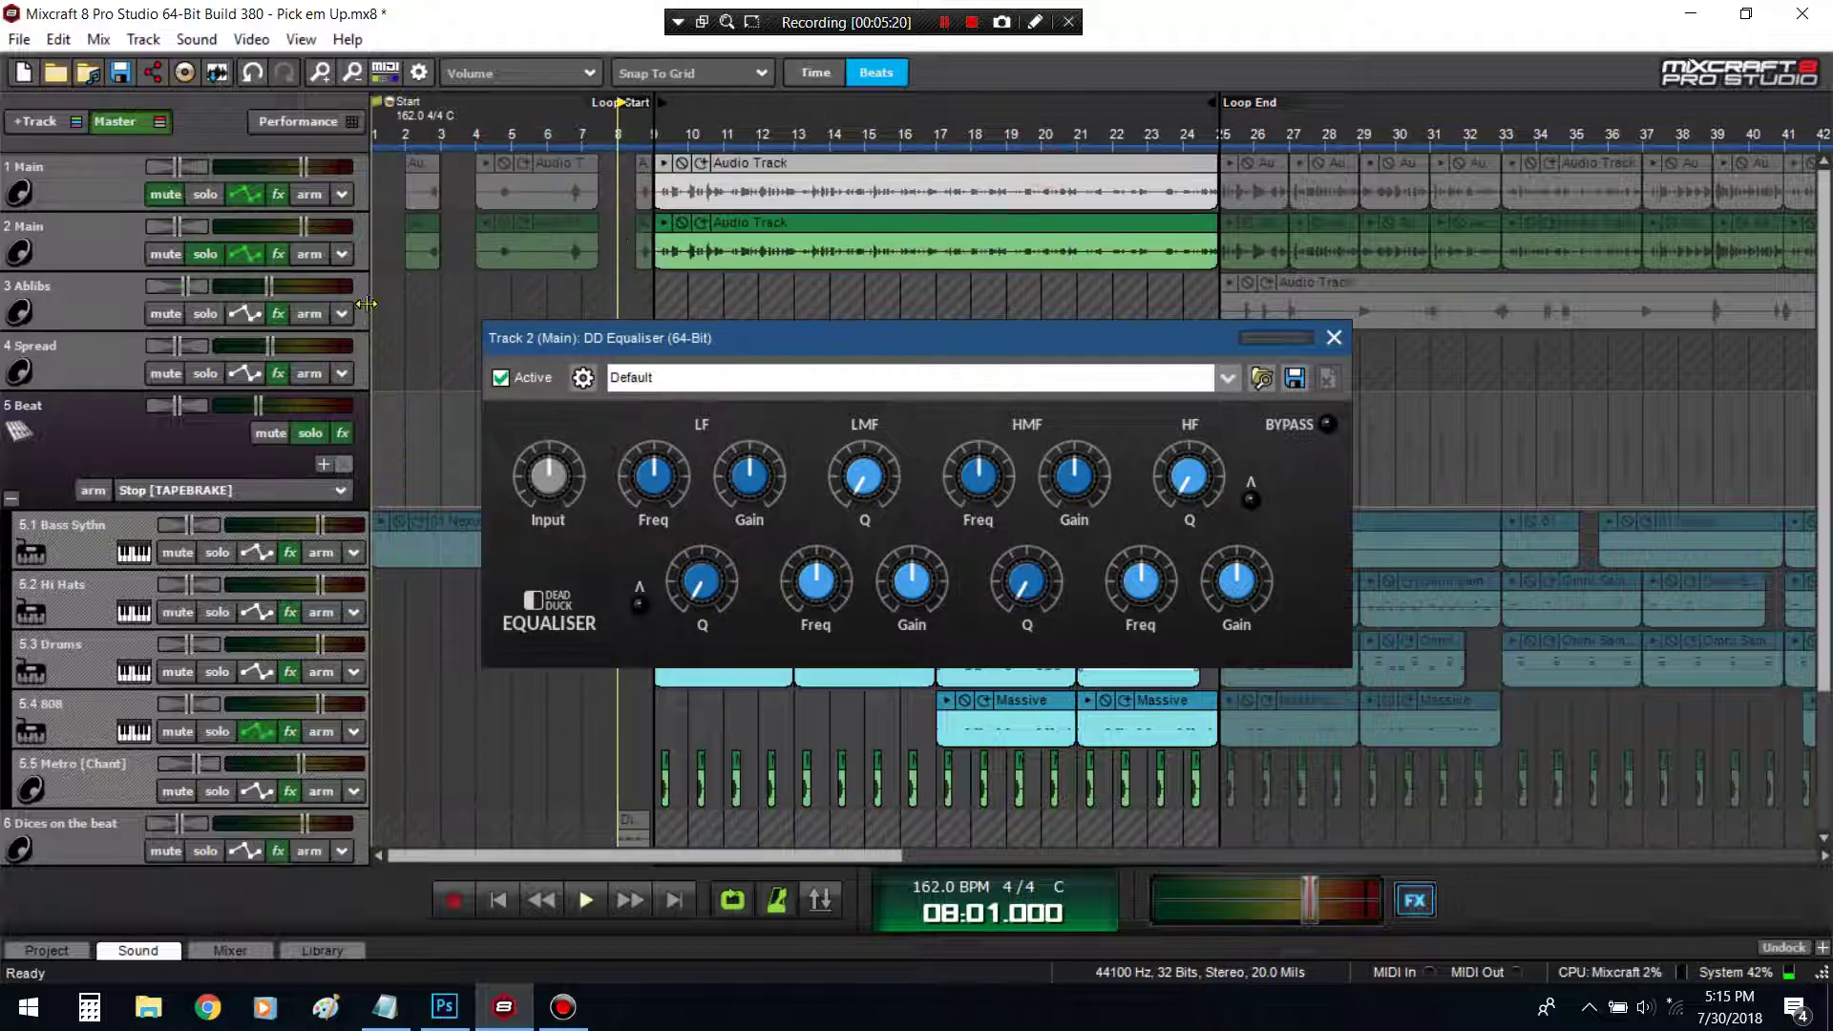
left_click(311, 433)
key("space")
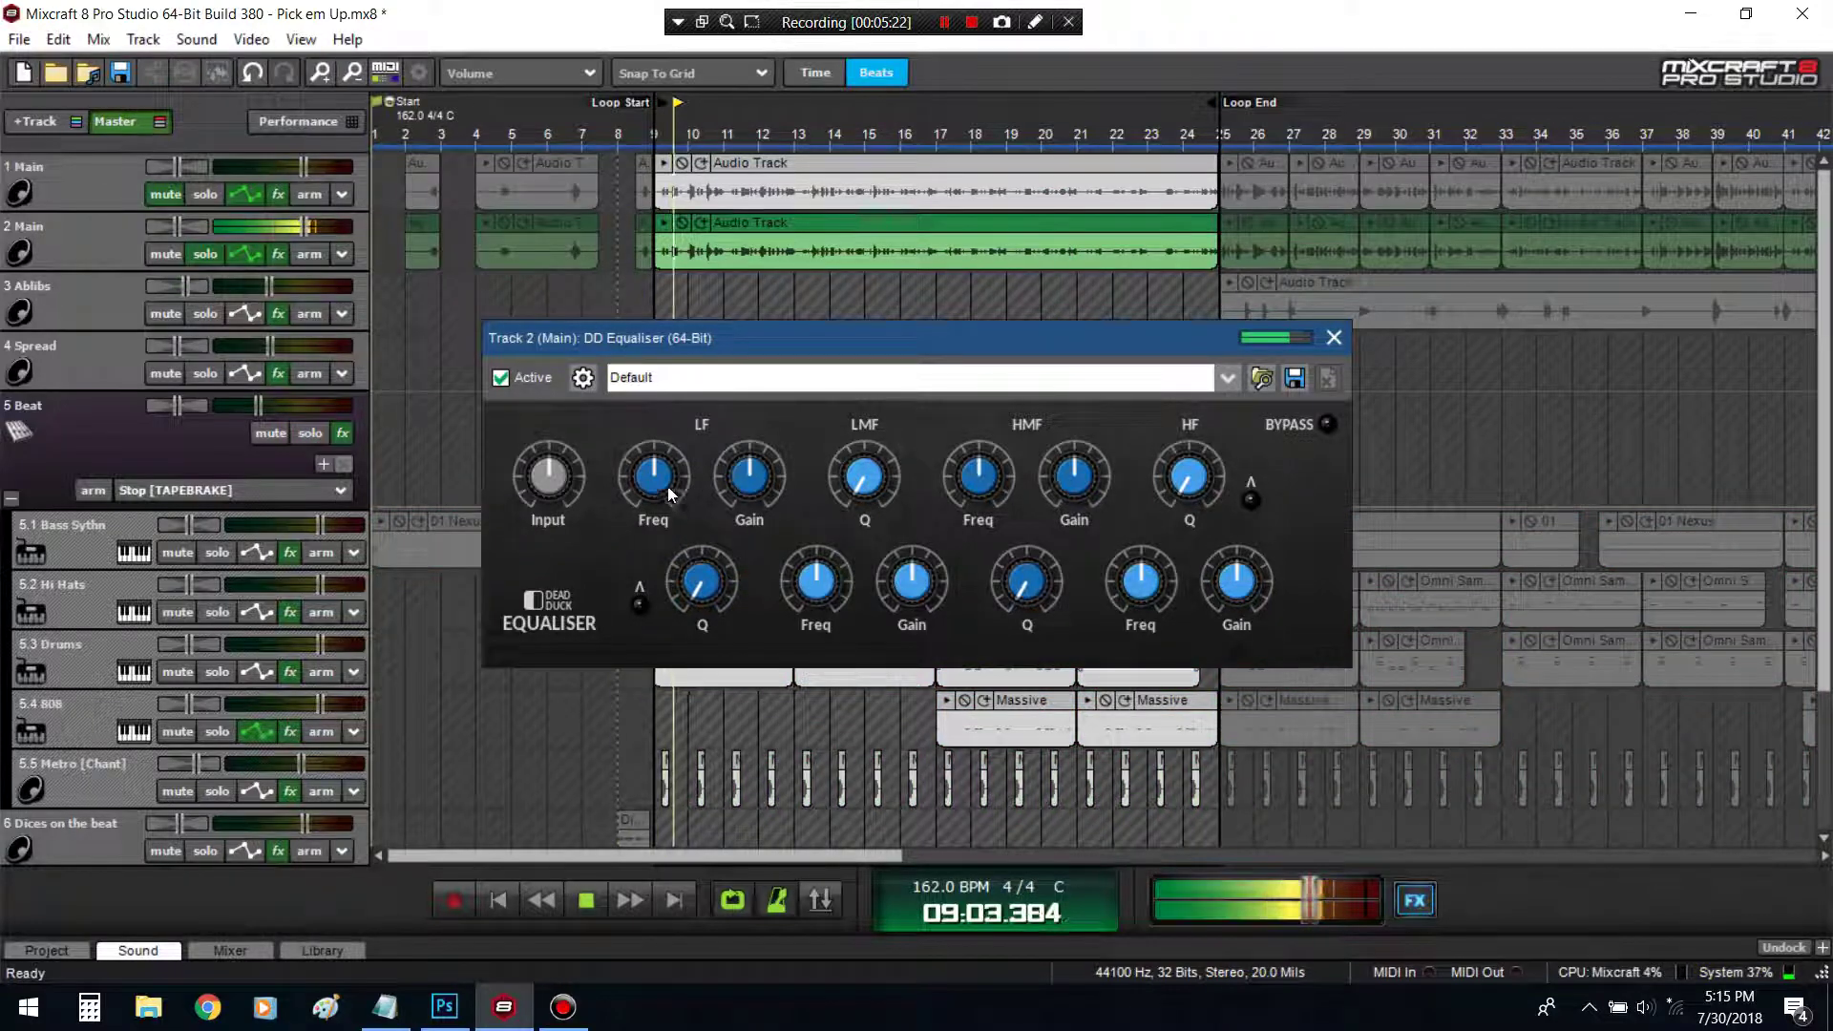
key("space")
Sweep the LF band's Freq during playback with boosted Gain, settling Freq slightly below centre and cutting Gain to about a quarter of its range
left_click(639, 608)
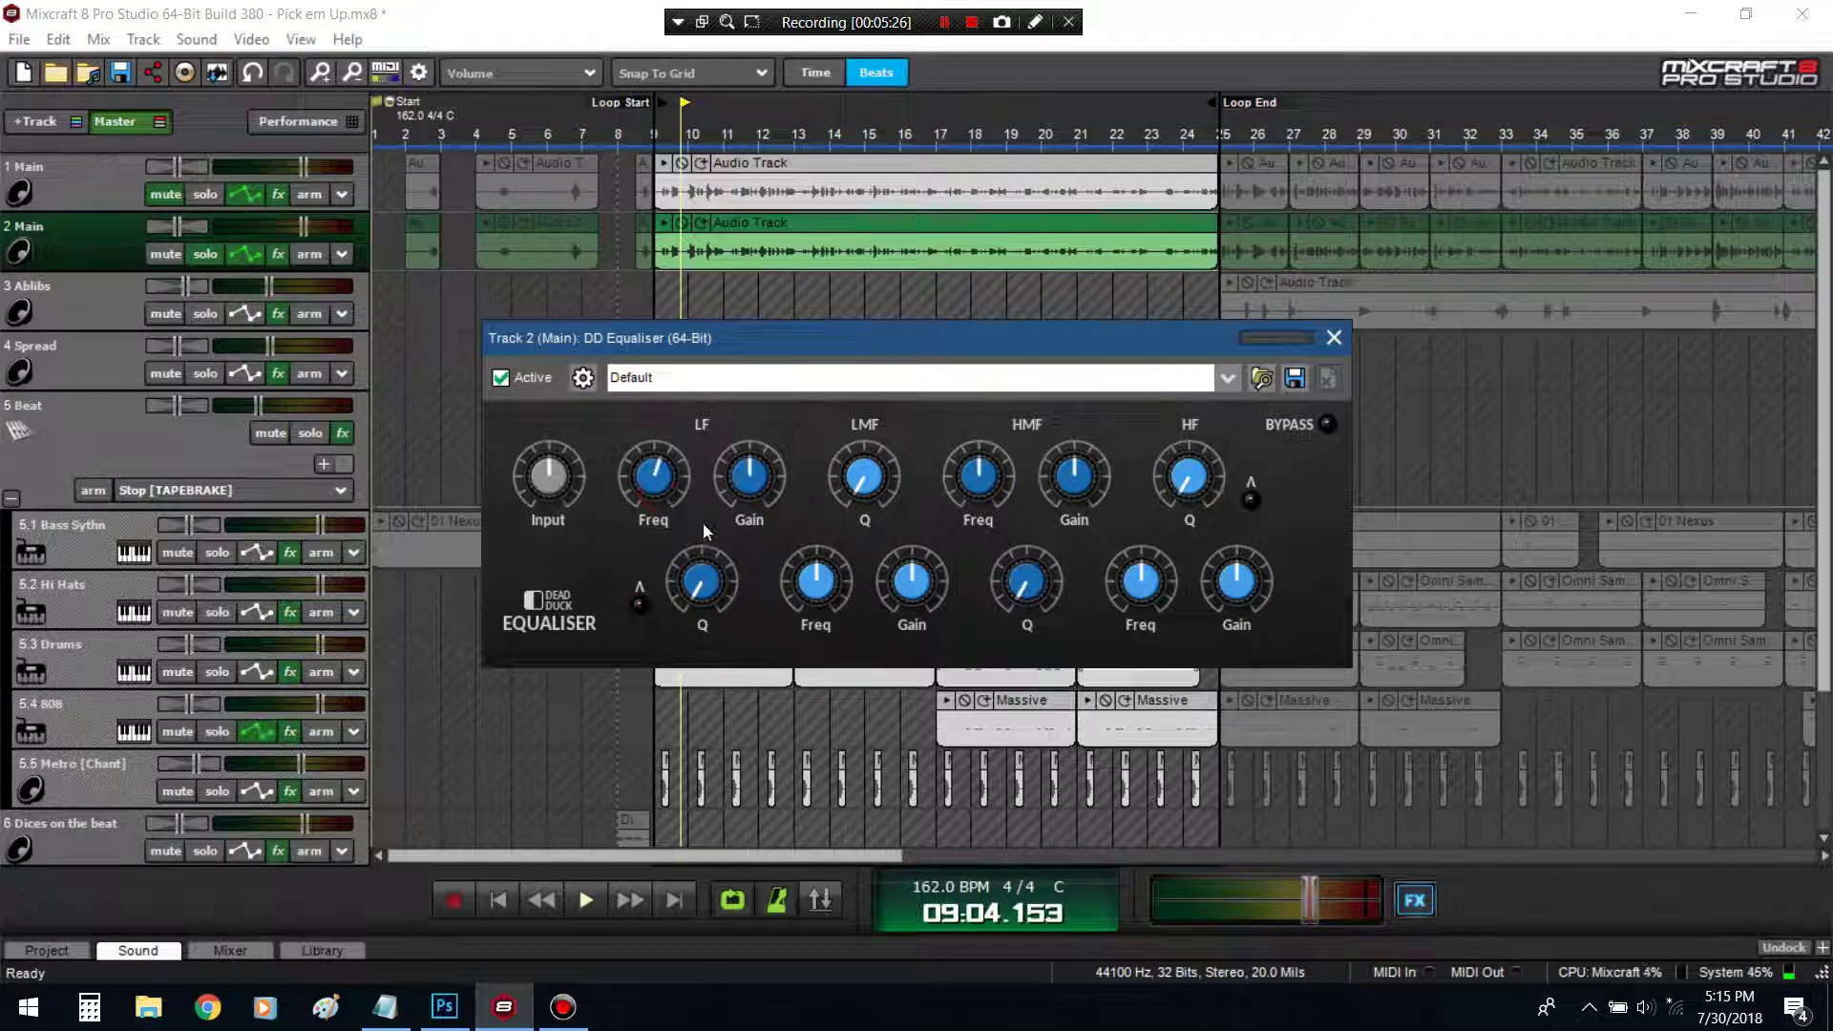
left_click_drag(735, 413, 764, 359)
left_click(579, 897)
left_click_drag(651, 482, 661, 439)
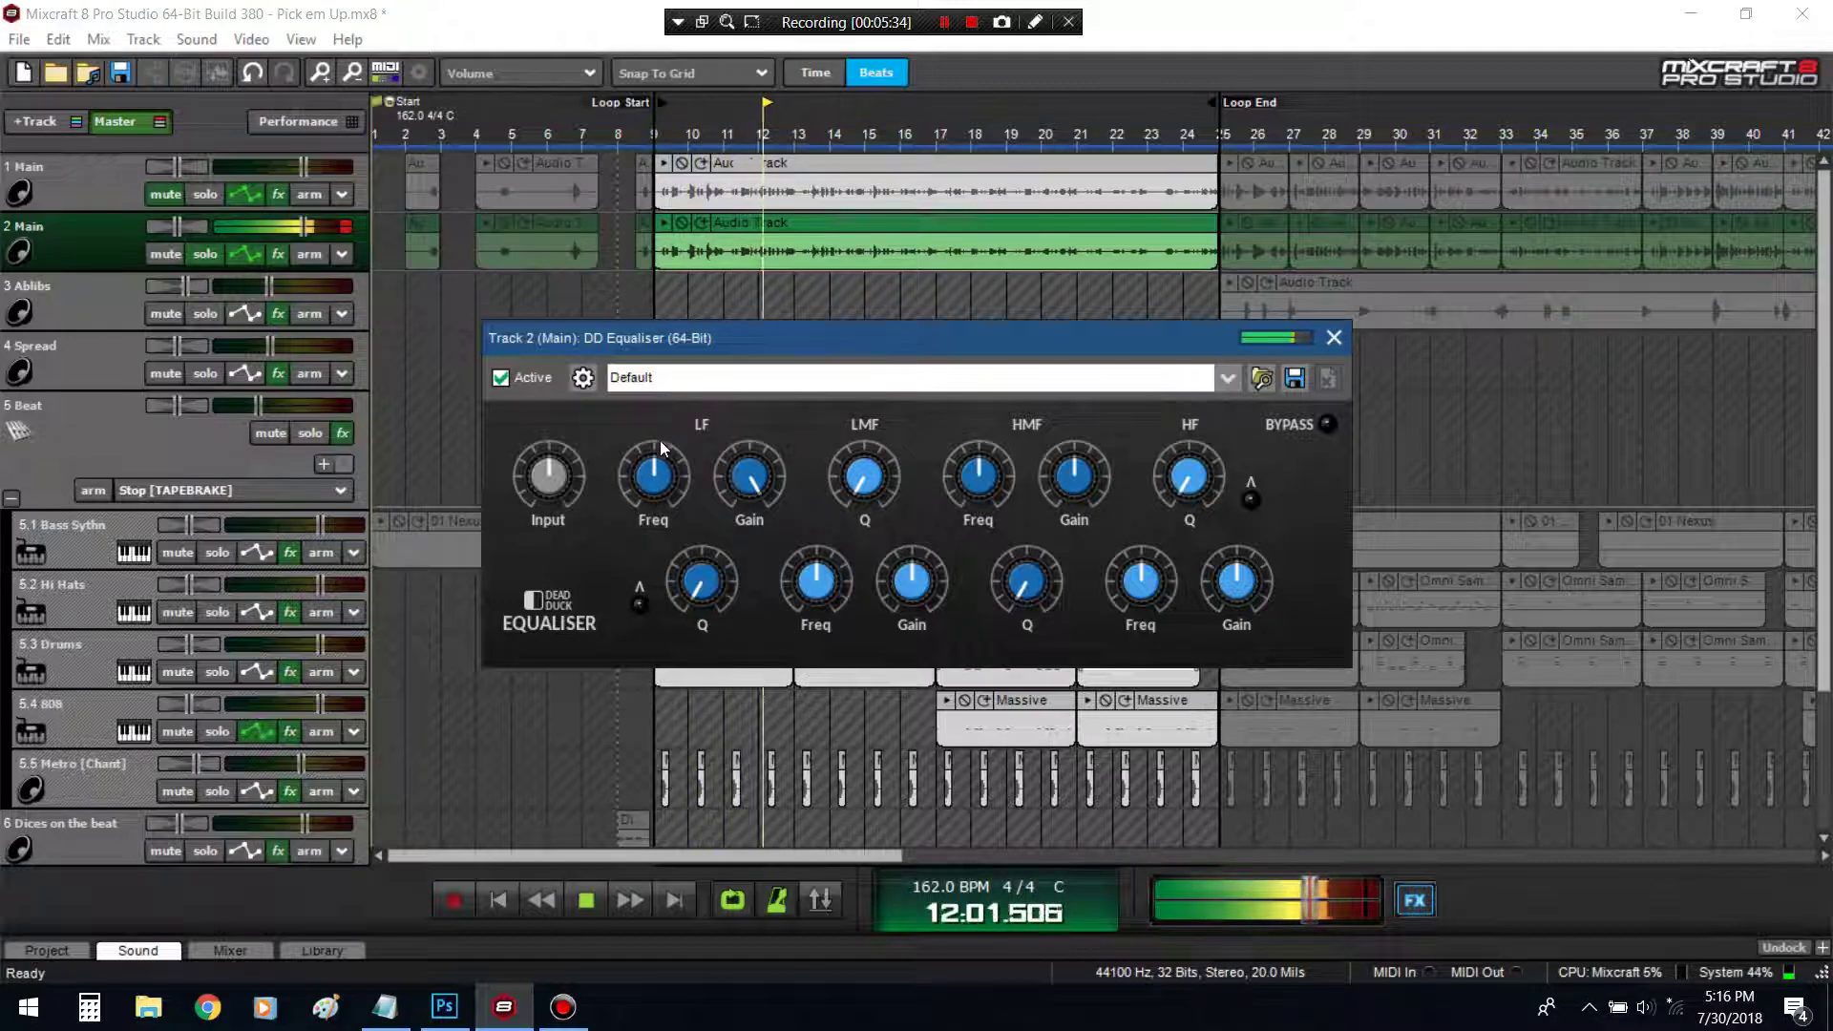
left_click_drag(748, 481, 724, 979)
mouse_move(661, 518)
left_mouse_down()
mouse_move(672, 741)
mouse_move(647, 615)
mouse_move(664, 521)
left_mouse_up()
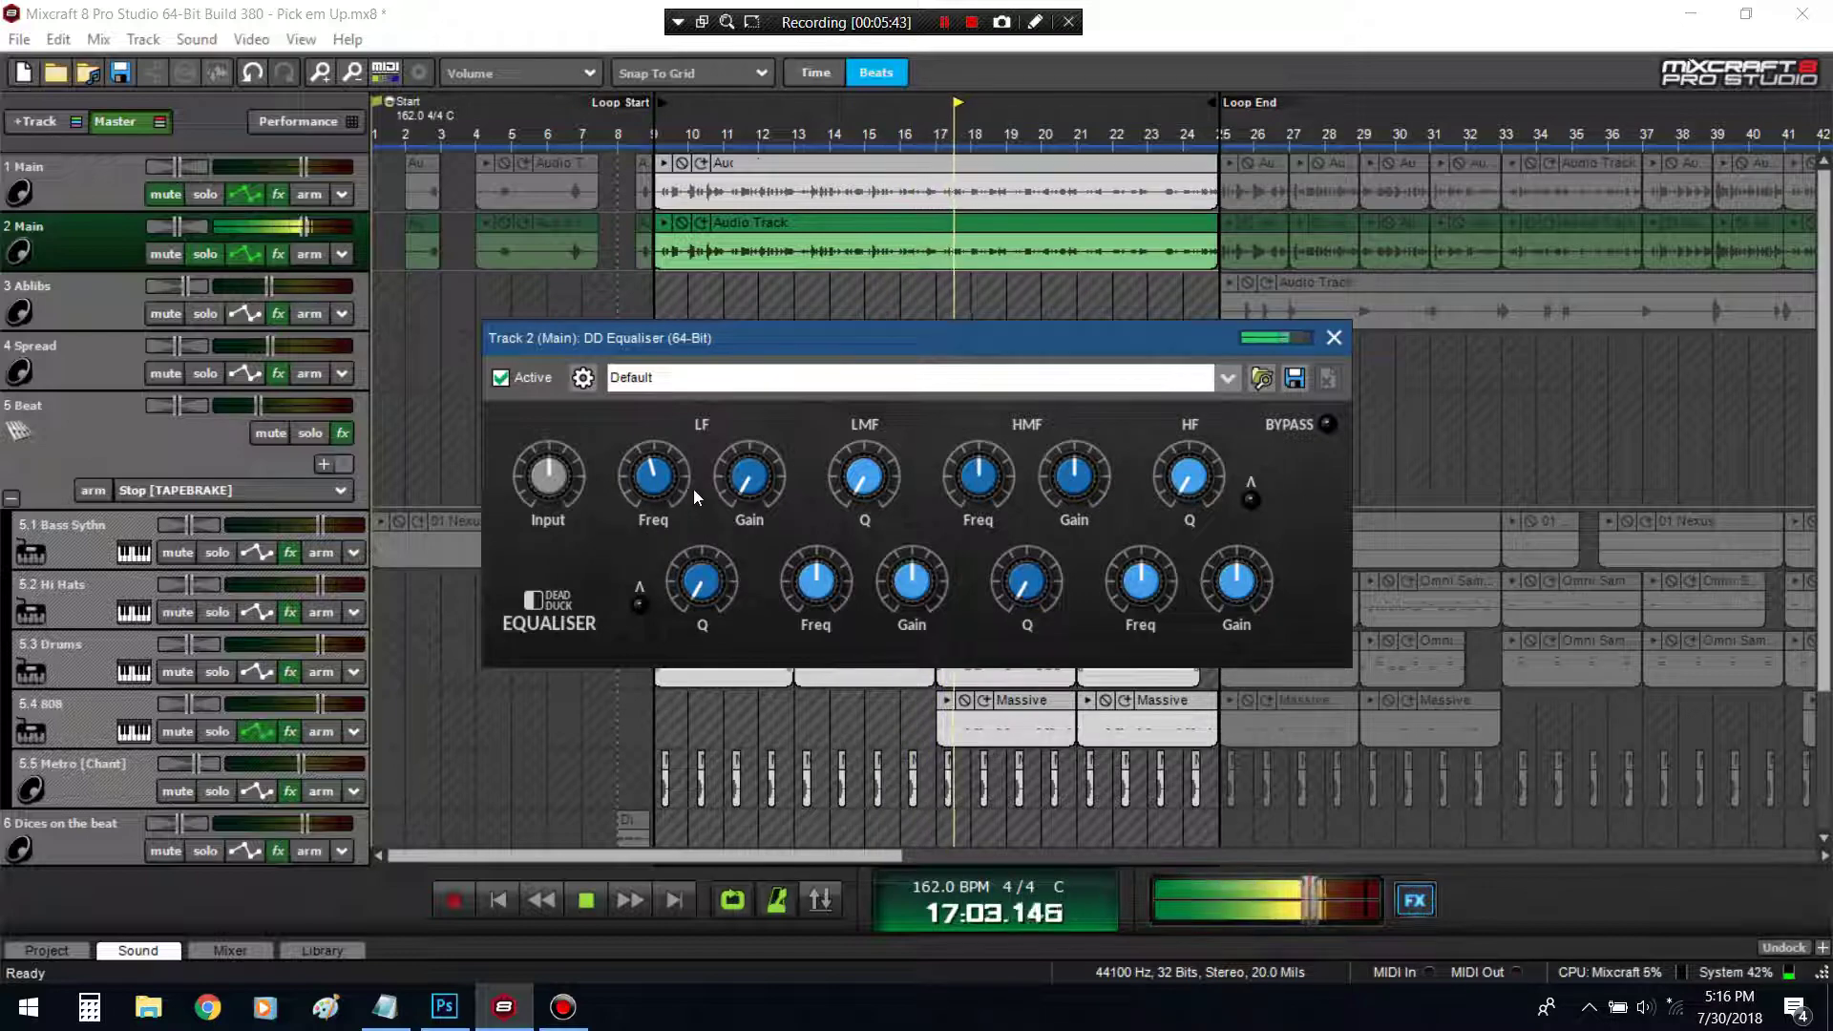
mouse_move(770, 506)
left_mouse_down()
mouse_move(748, 415)
mouse_move(743, 482)
left_mouse_up()
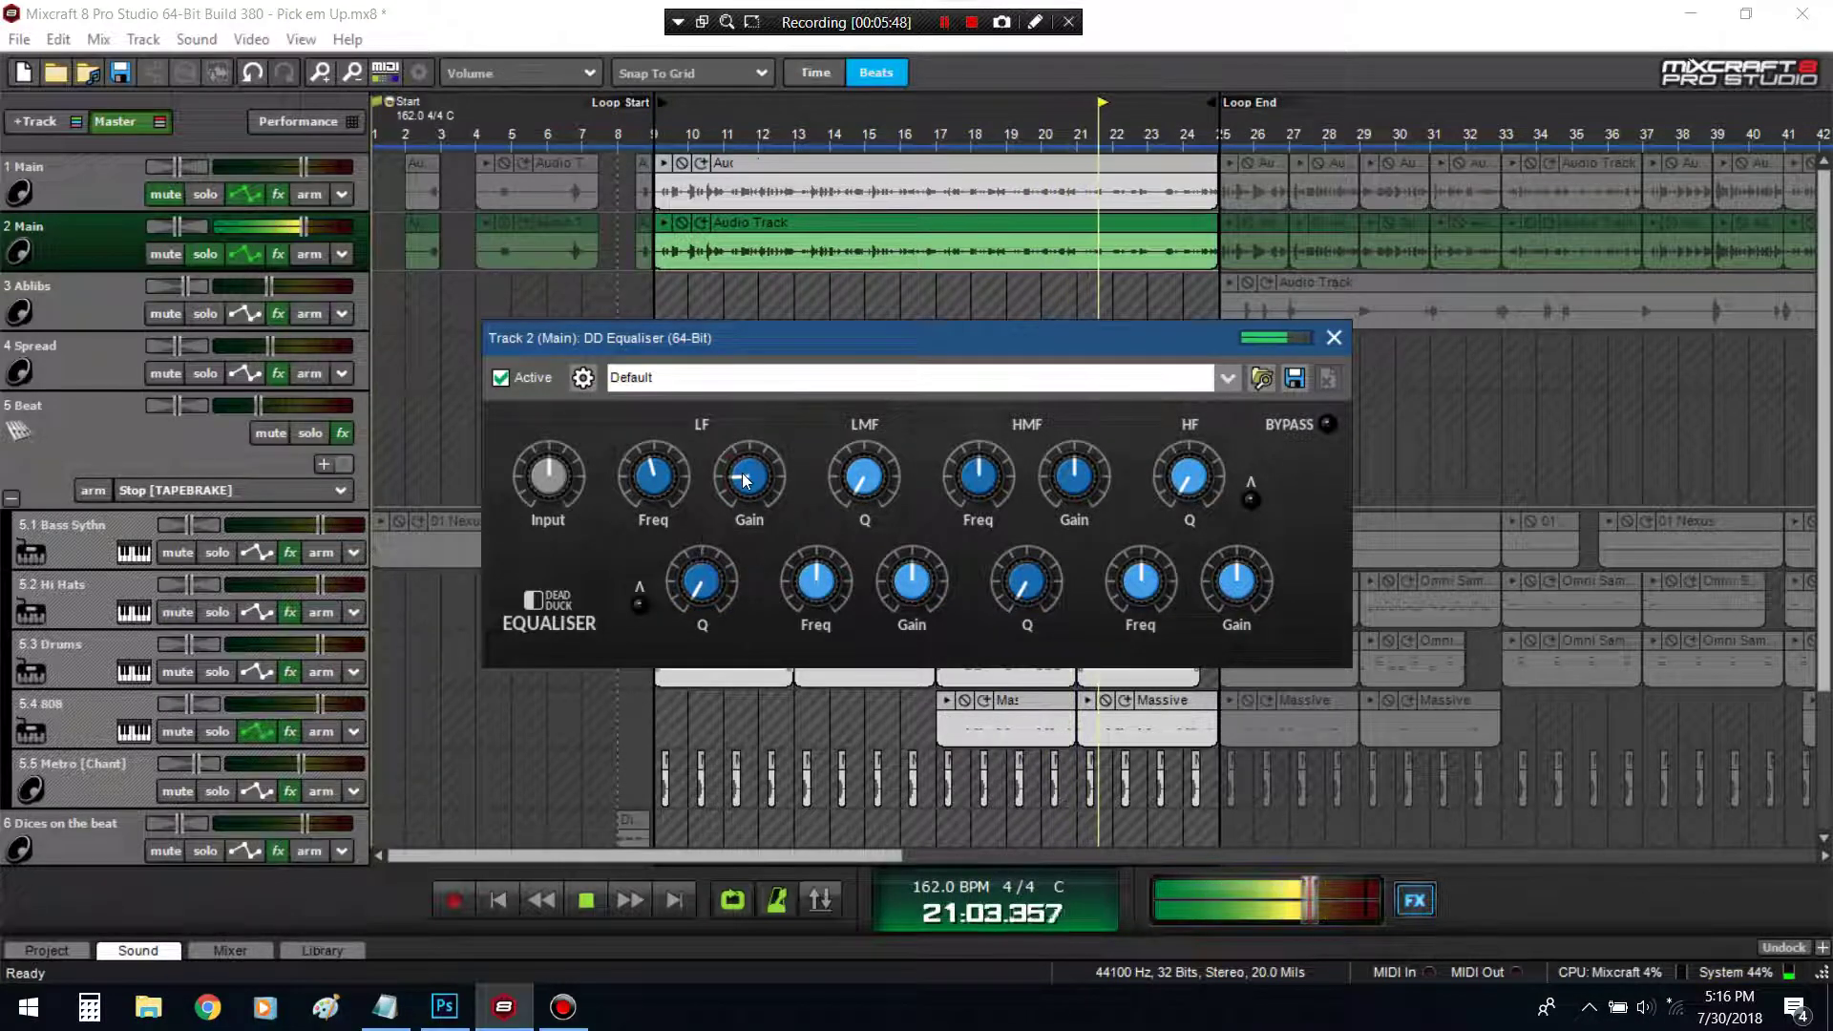
key("space")
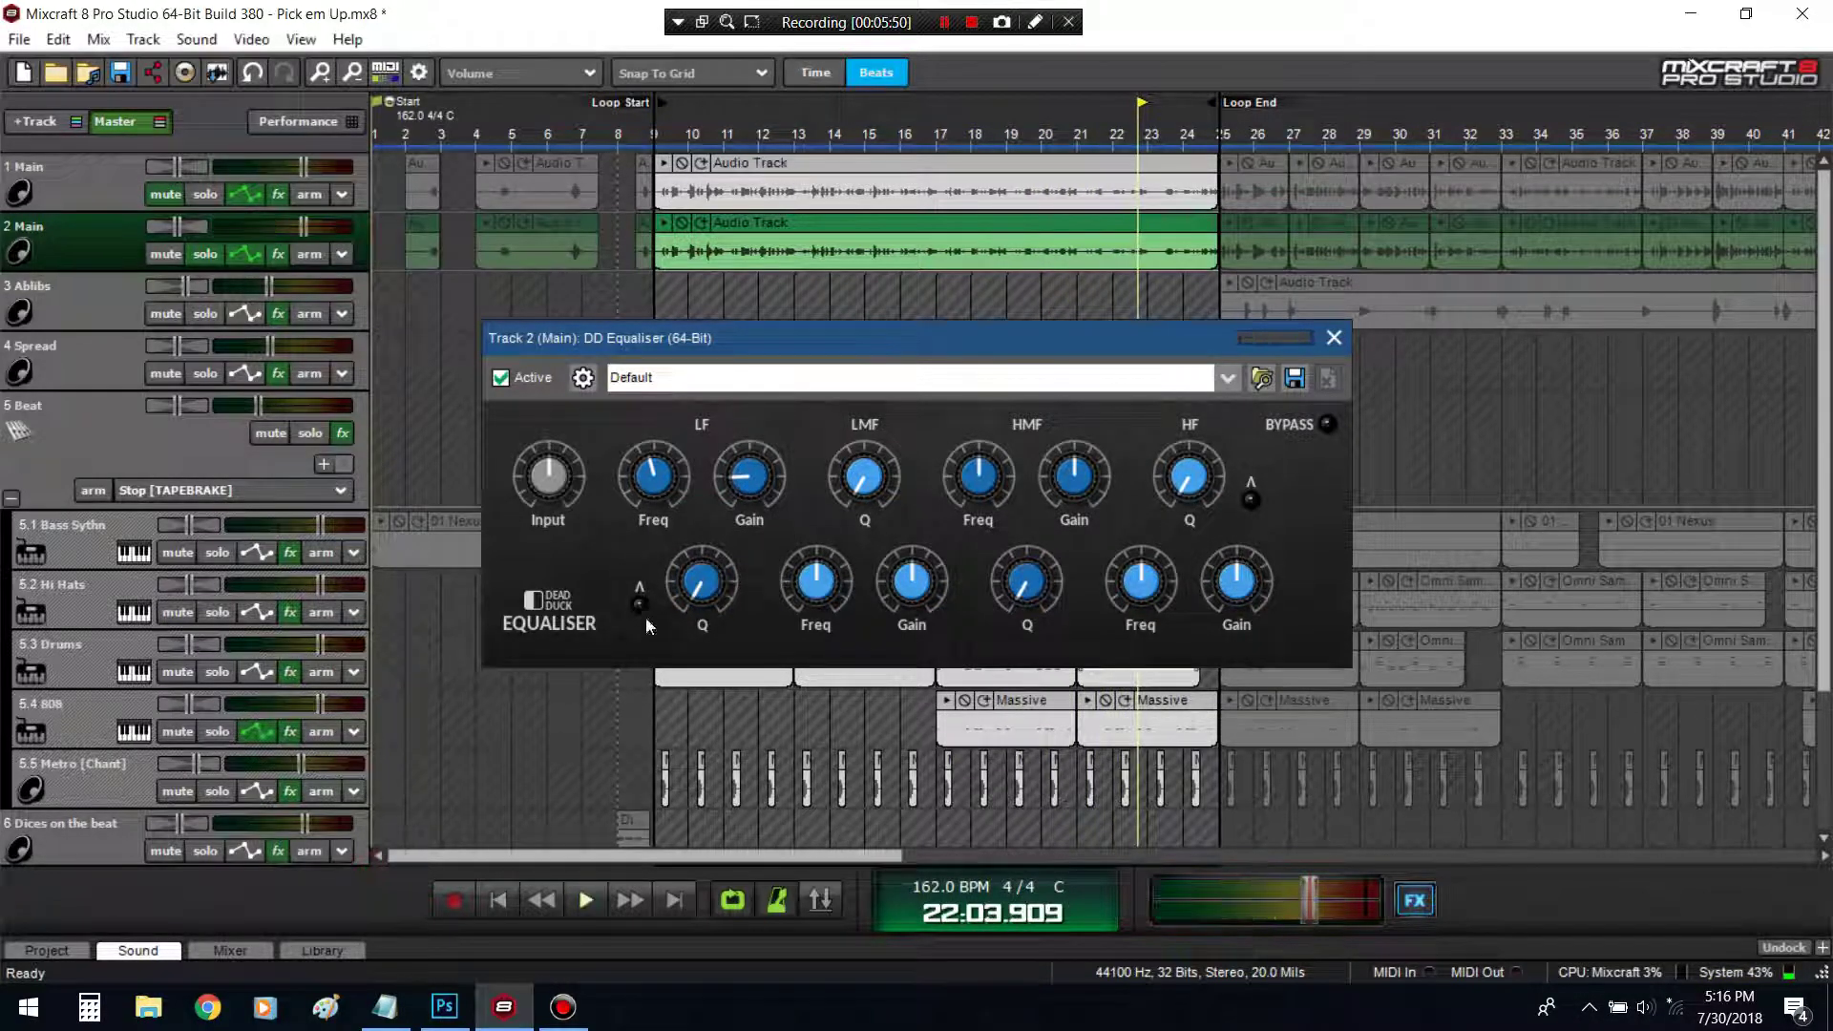
Play from bar 9, sweep the LMF band with boosted Gain, and settle both its Freq and Gain slightly below centre
left_click_drag(685, 607, 686, 607)
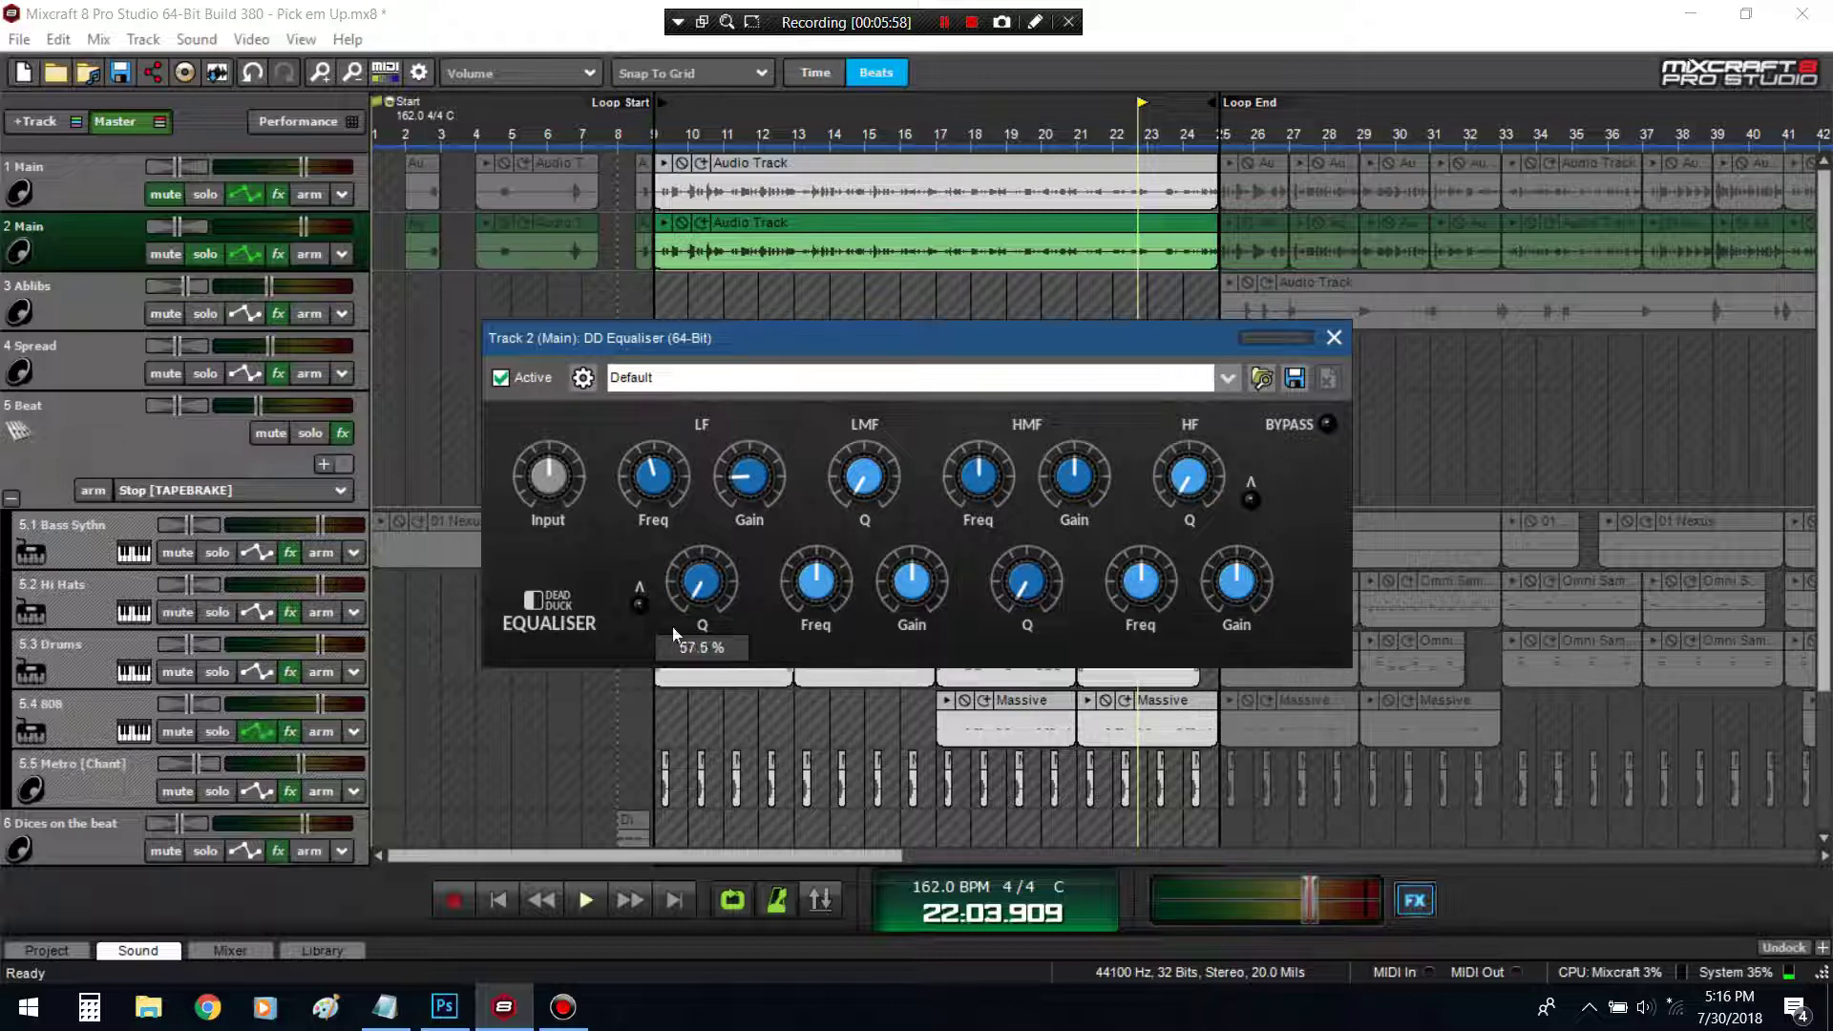
left_click(662, 145)
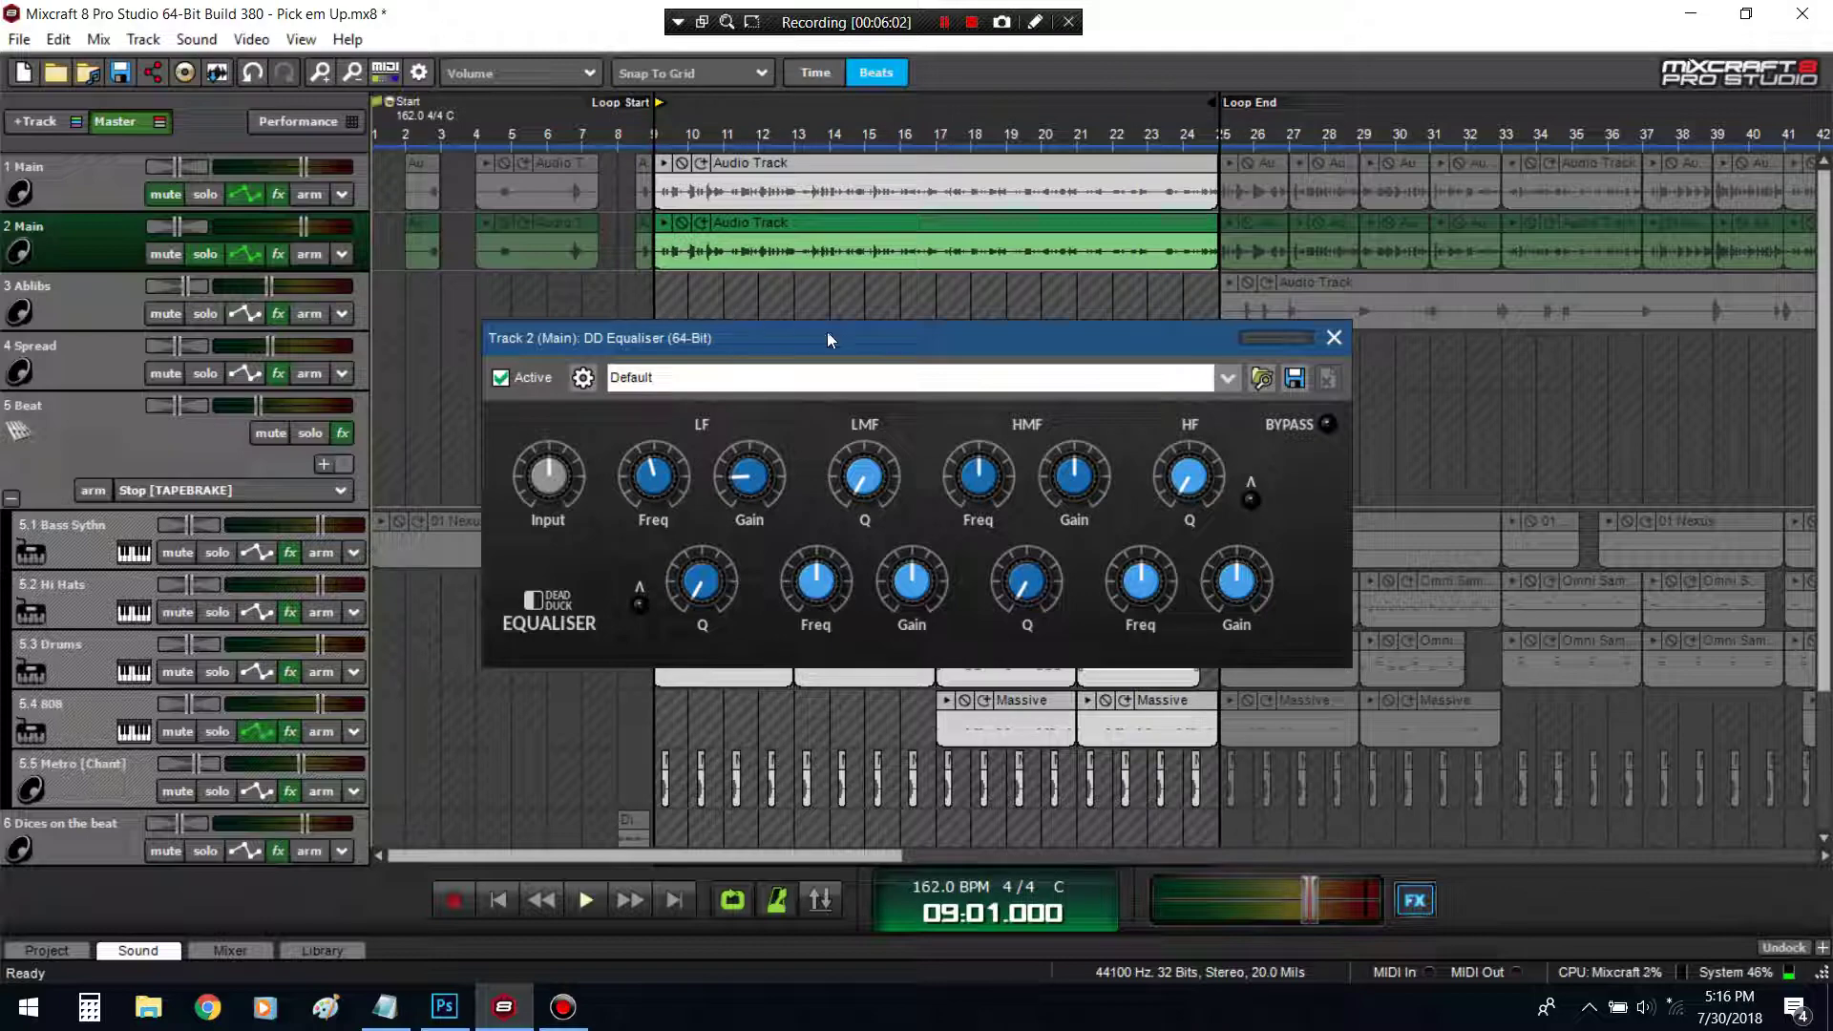
key("space")
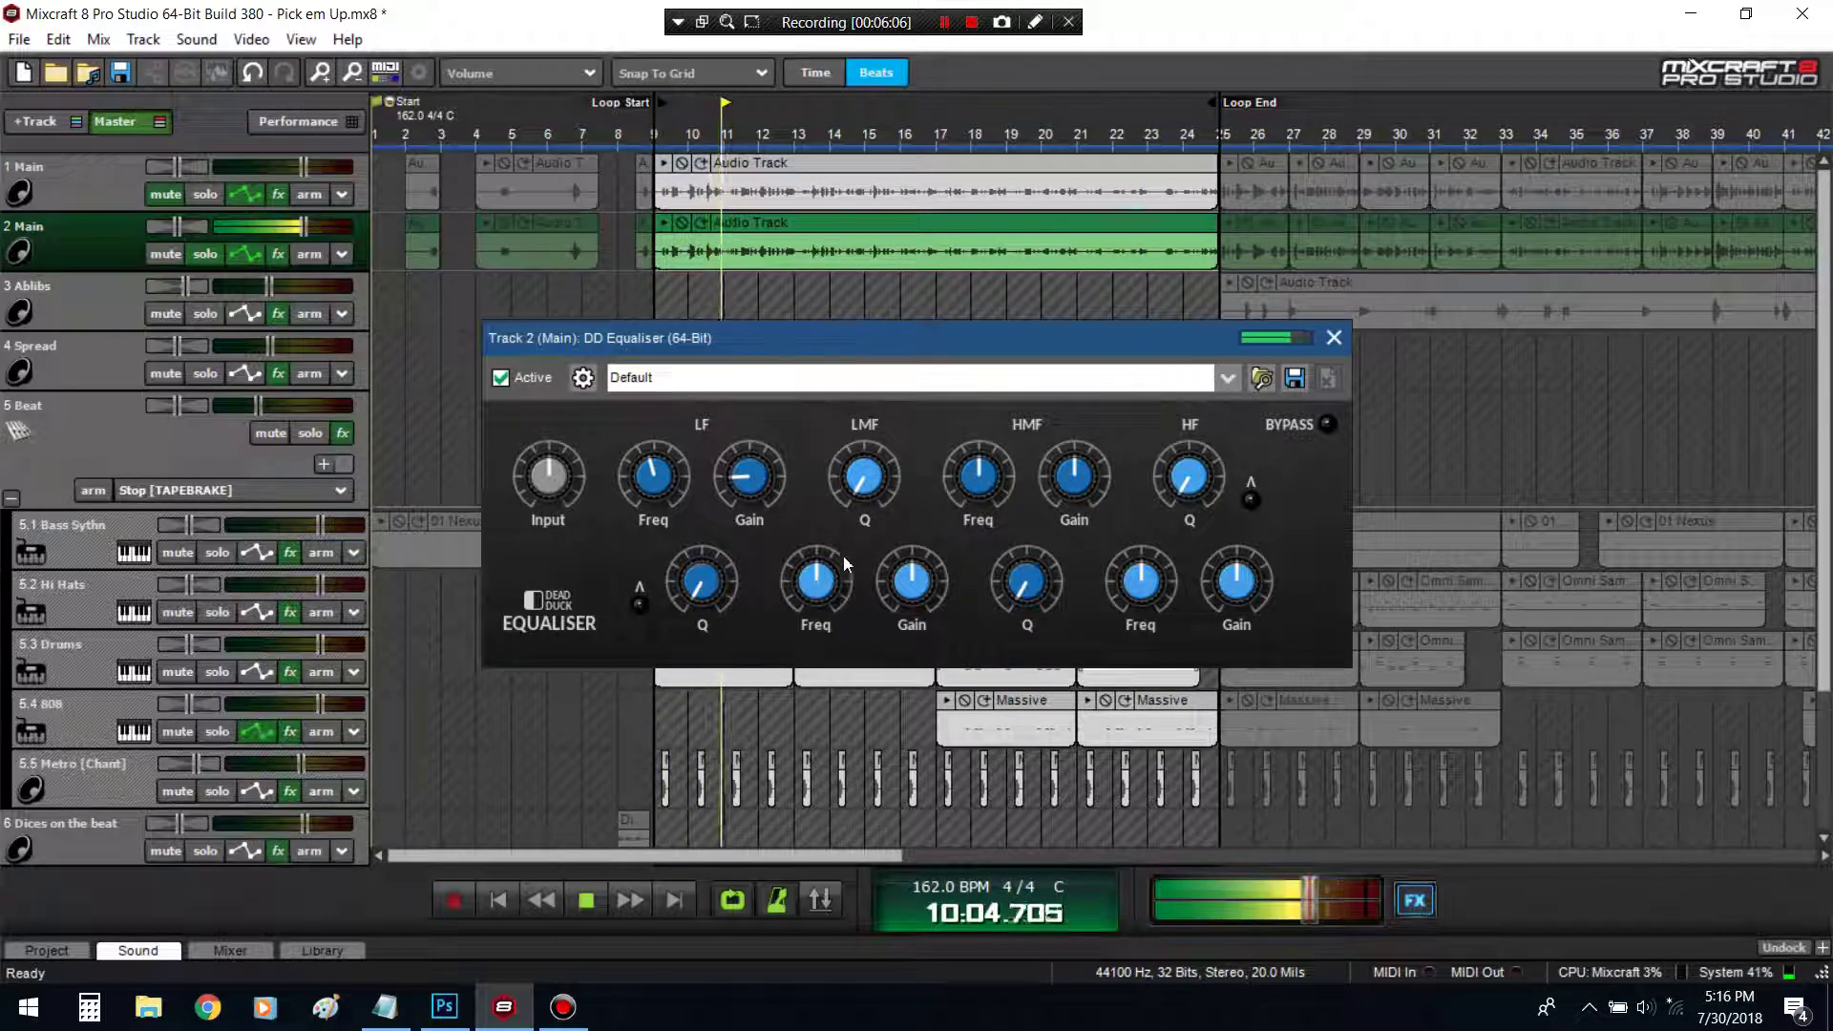
key("space")
left_click_drag(882, 582, 905, 524)
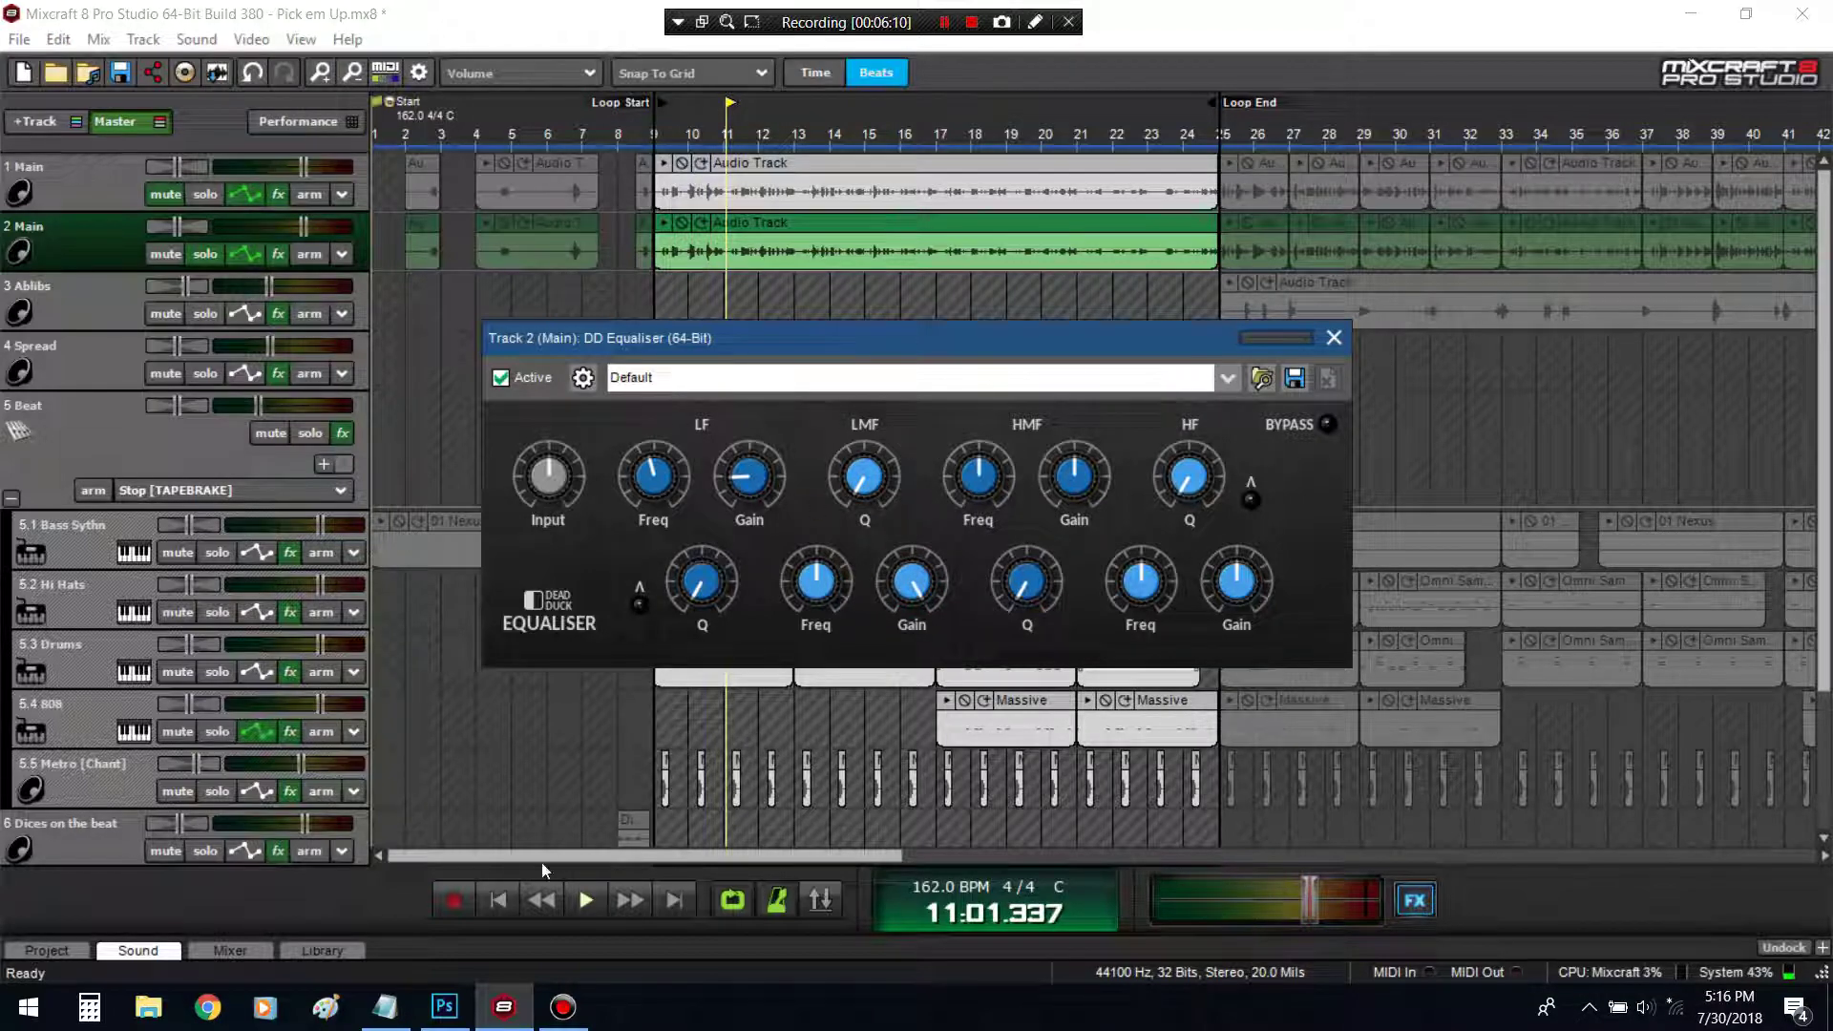
key("space")
left_click_drag(816, 581, 798, 525)
left_click_drag(905, 581, 926, 659)
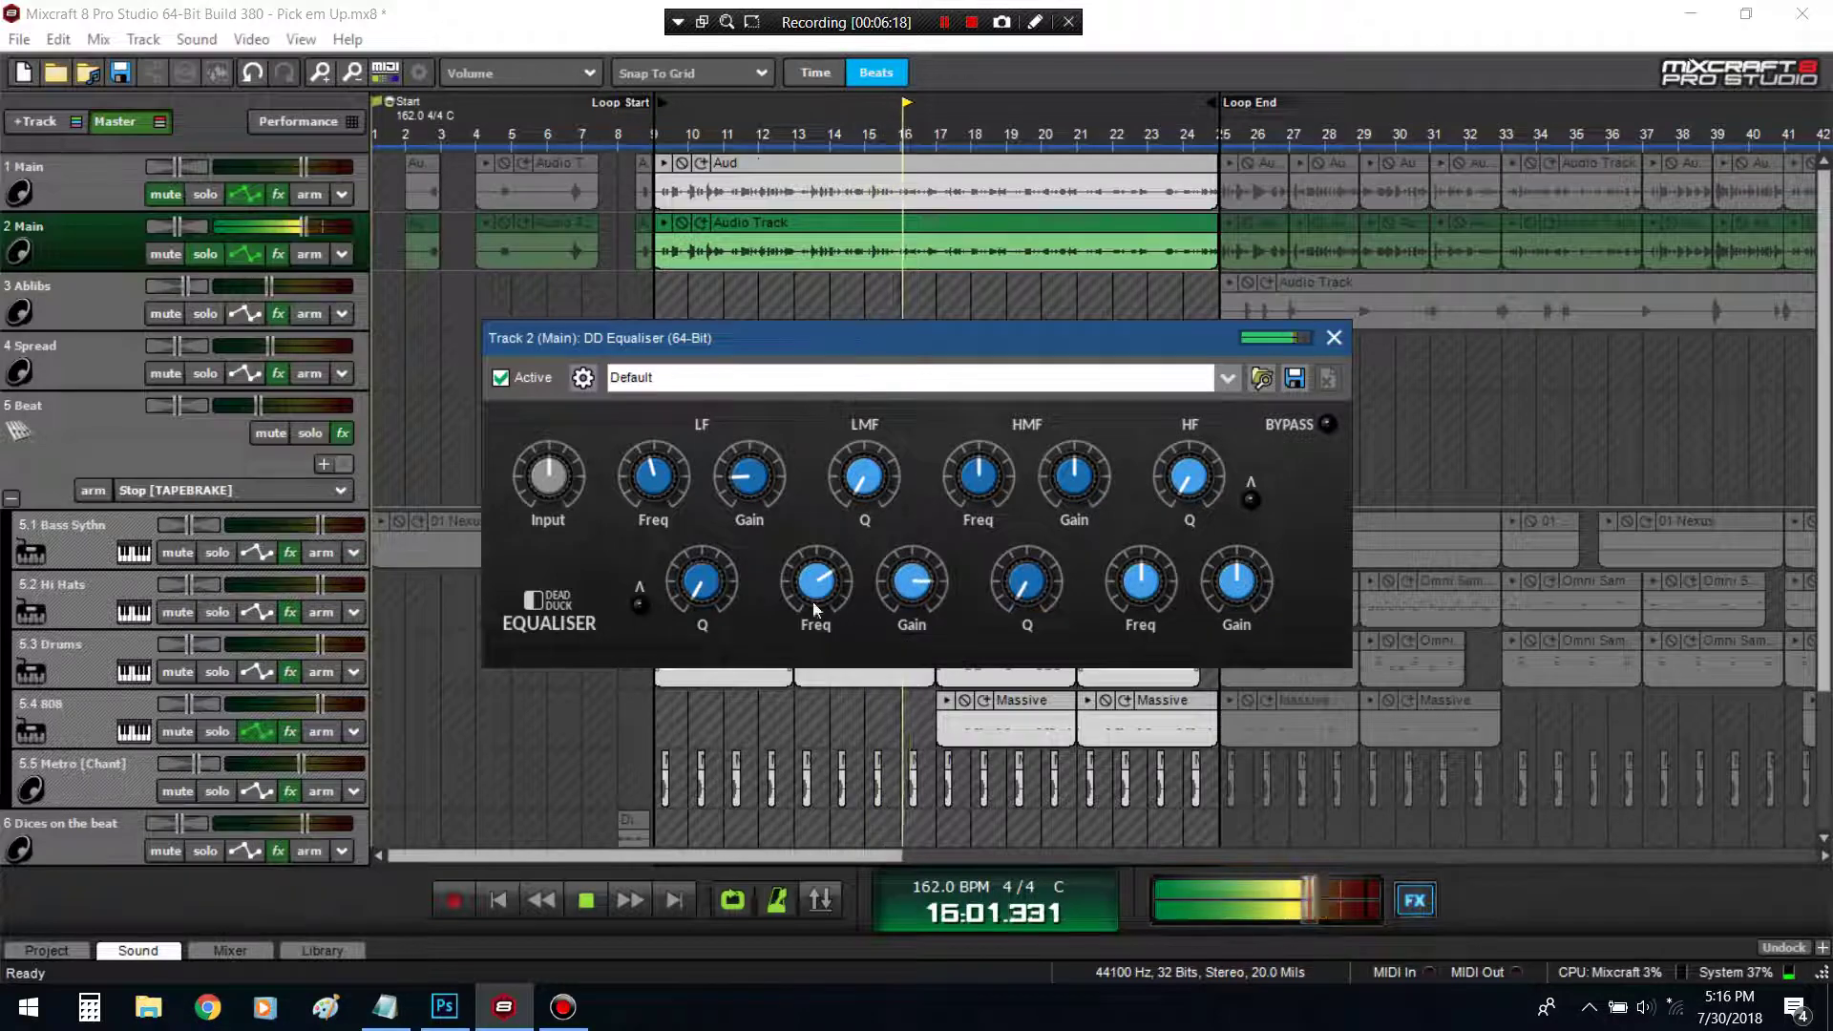
left_click_drag(815, 601, 852, 678)
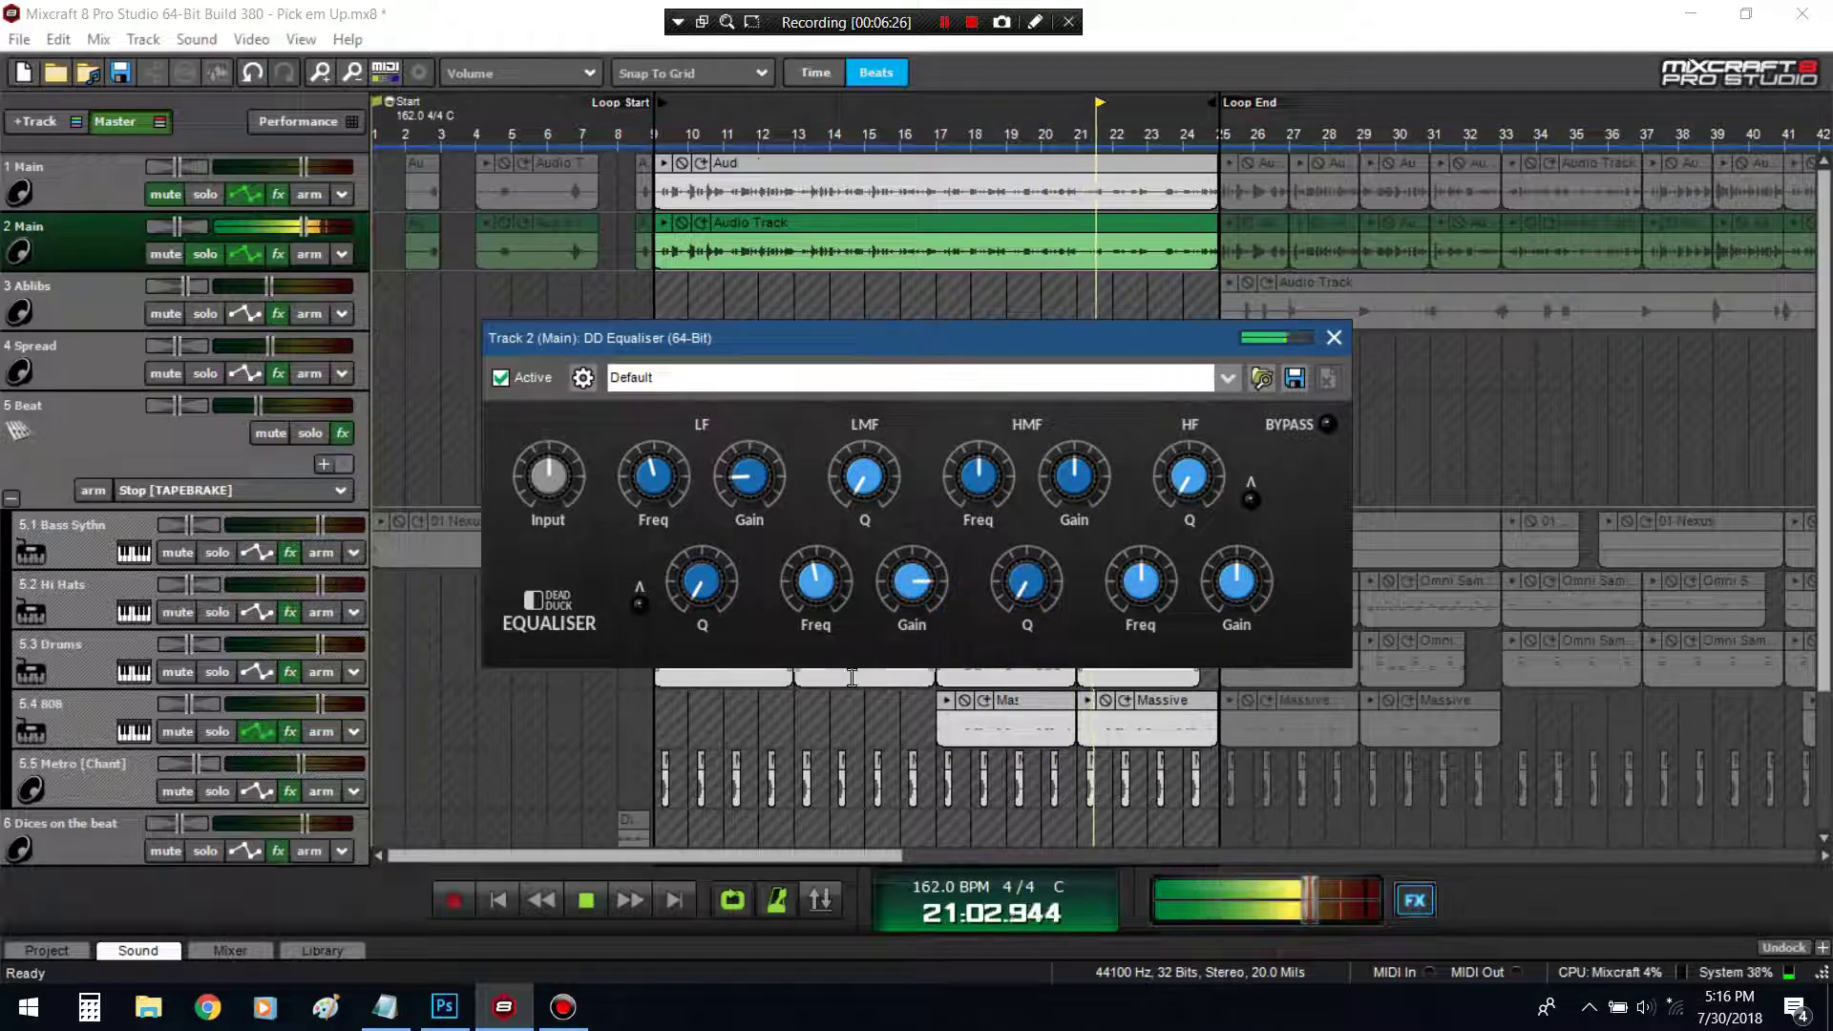
left_click_drag(911, 580, 894, 689)
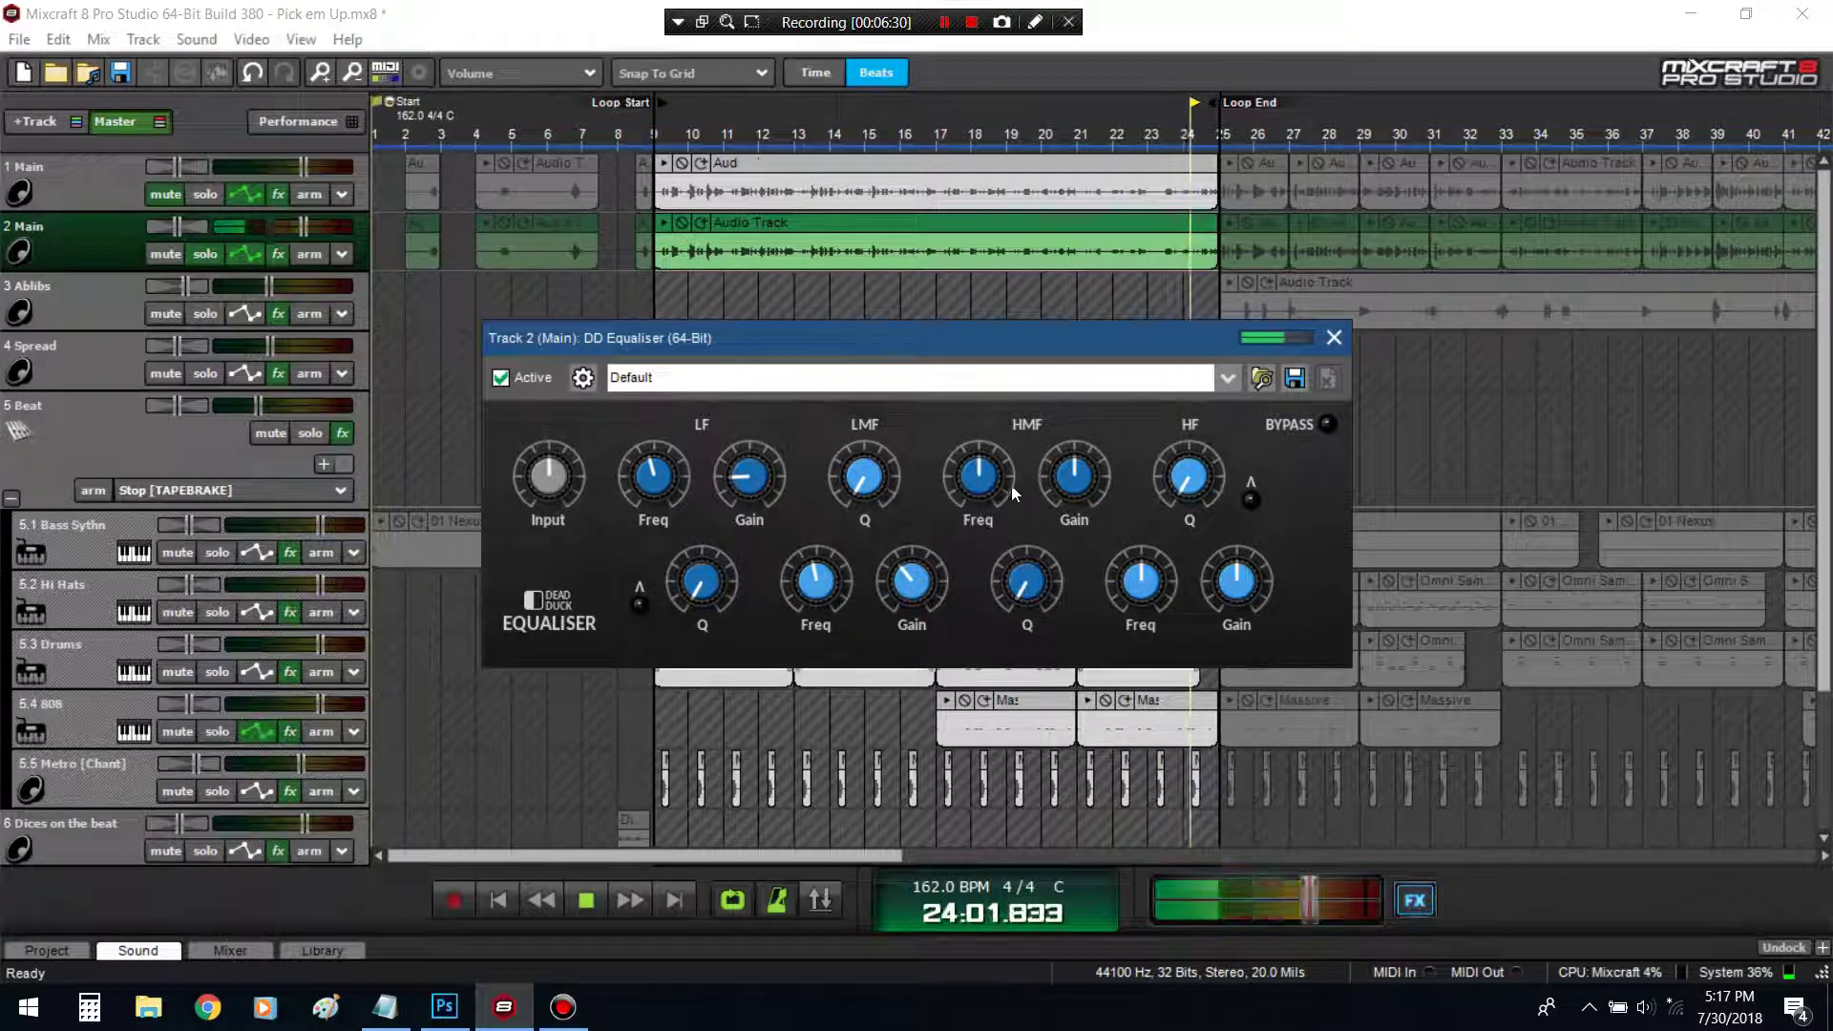
Boost the HMF band's Gain while sweeping its Freq, settling Freq well below centre with a Gain cut of about 3 dB
left_click_drag(1071, 478, 1058, 413)
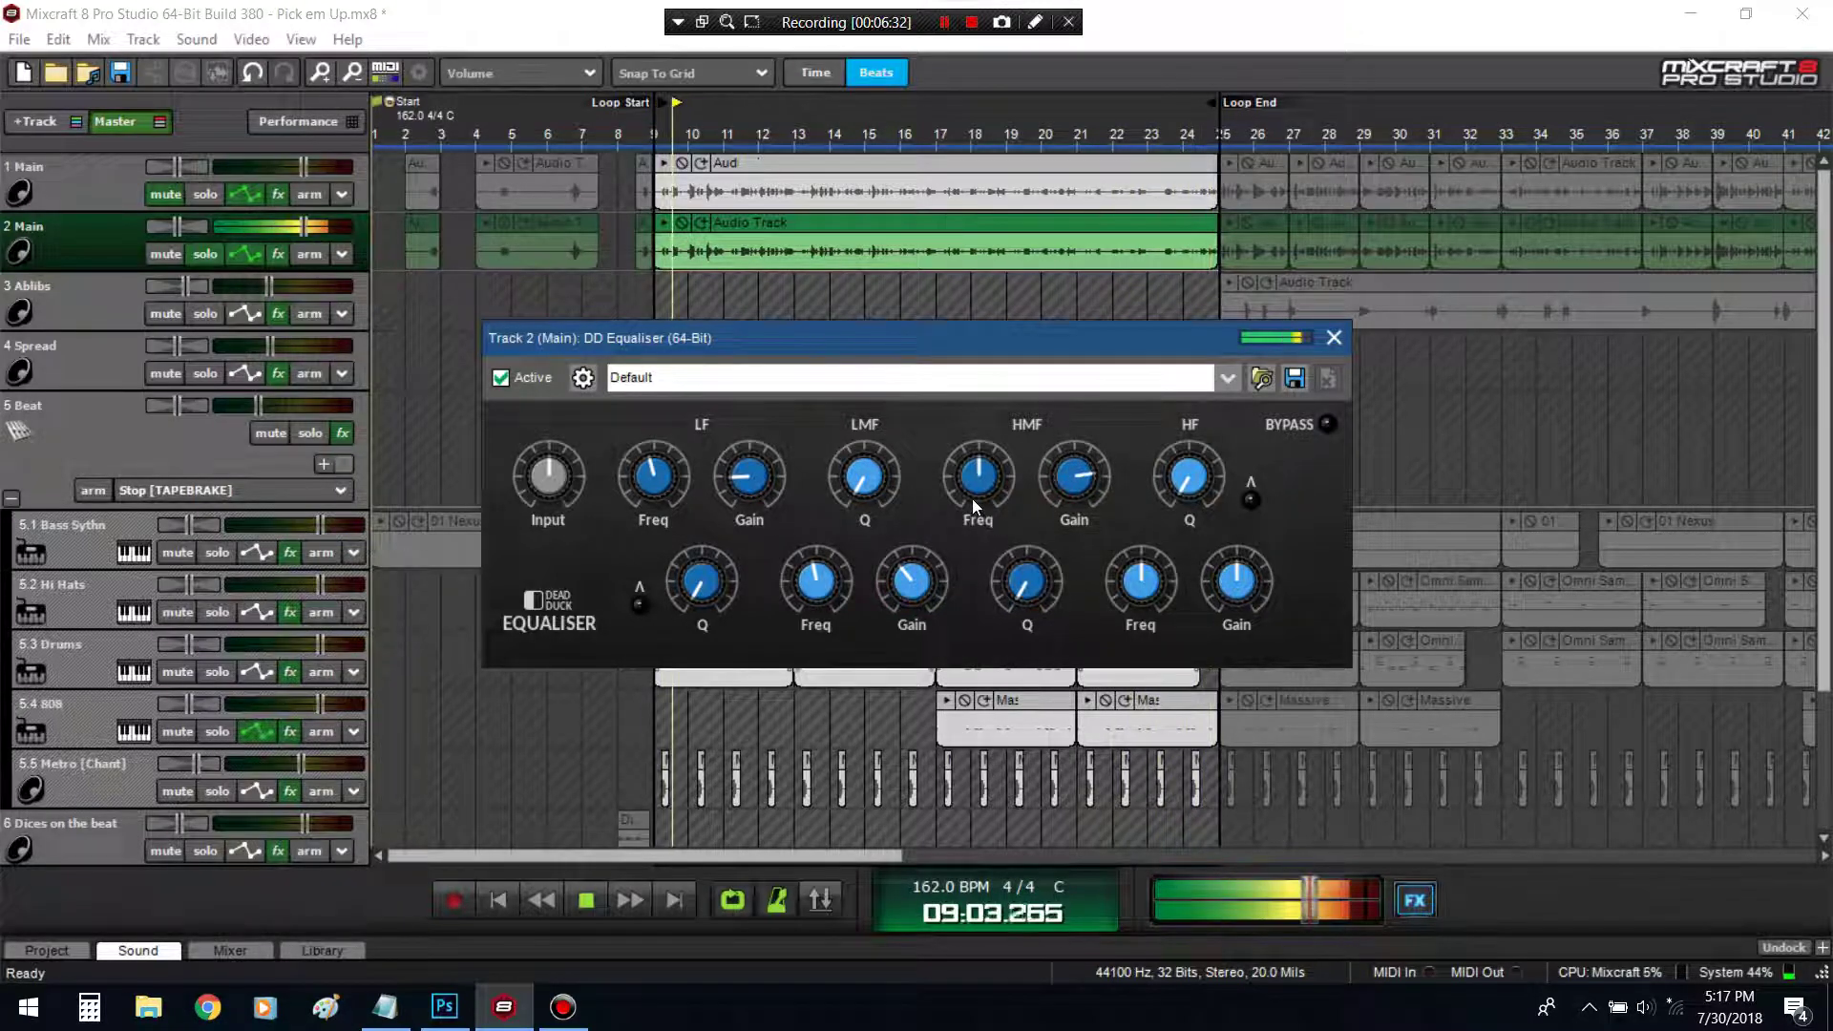
mouse_move(972, 498)
left_mouse_down()
mouse_move(965, 426)
mouse_move(988, 574)
mouse_move(989, 492)
left_mouse_up()
left_click_drag(1071, 483, 1095, 423)
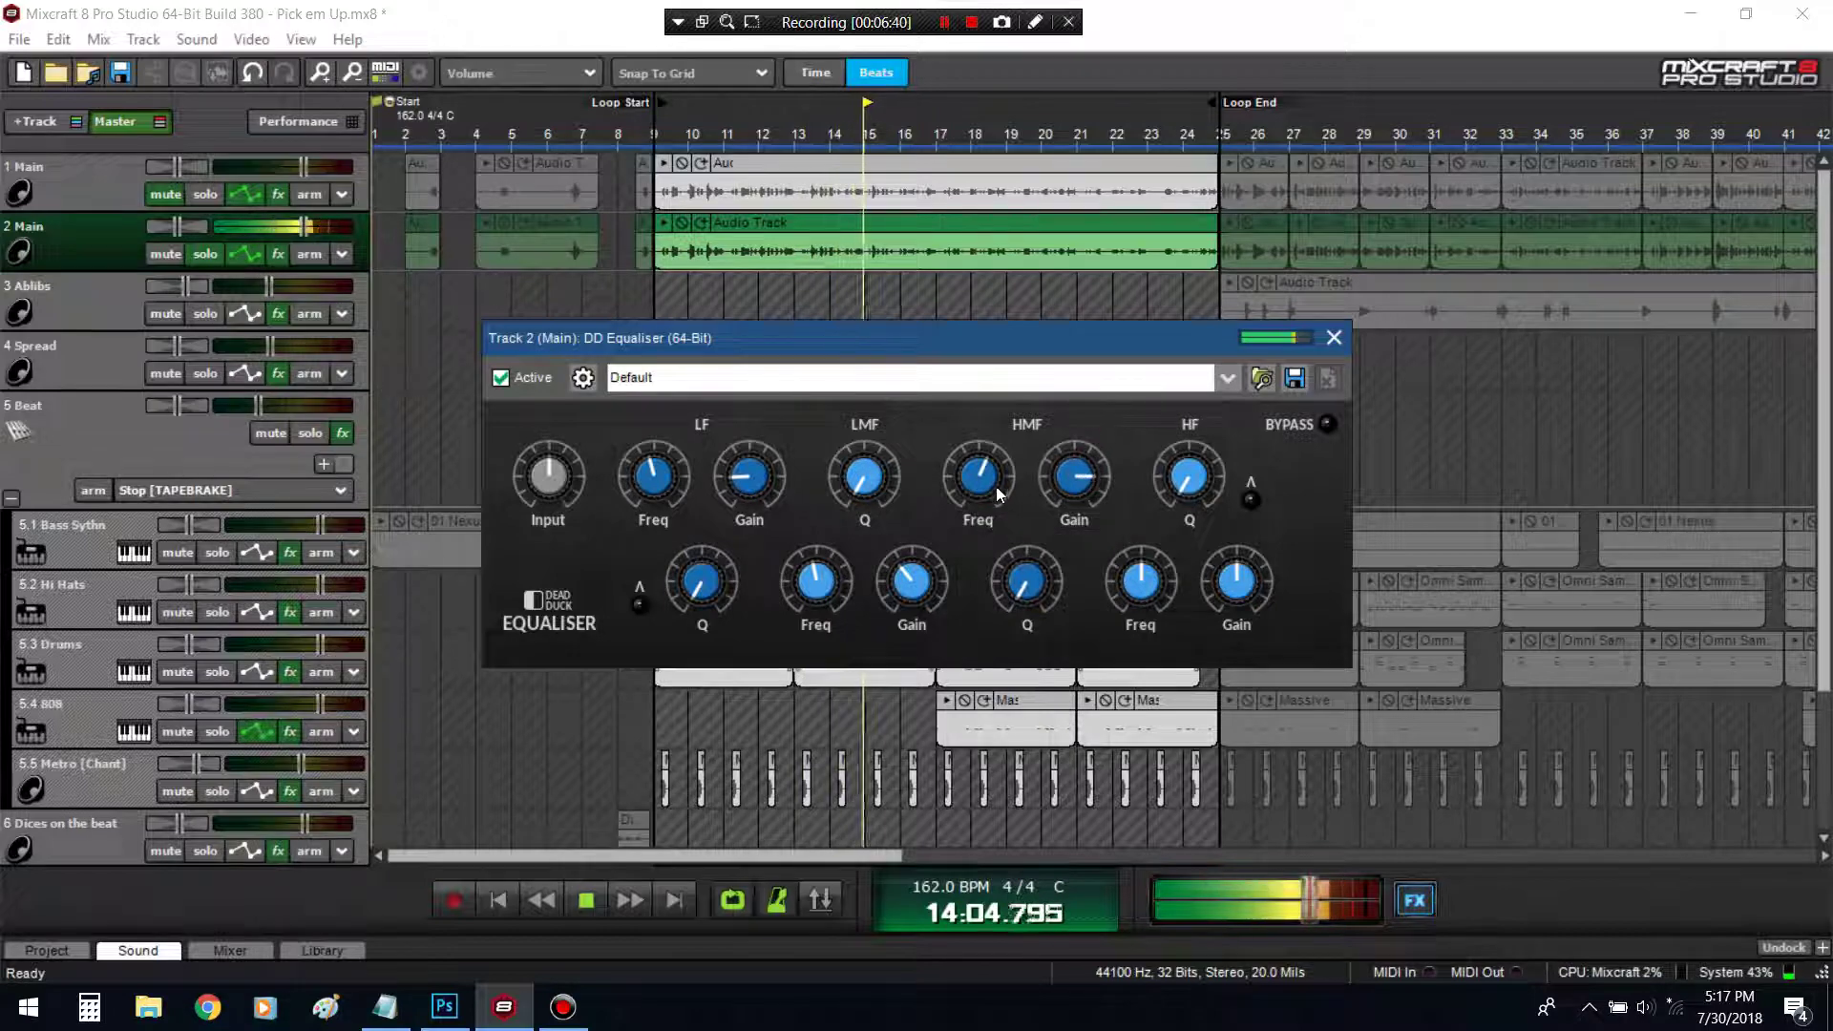
left_click_drag(986, 490, 1030, 596)
left_click_drag(1076, 482, 984, 578)
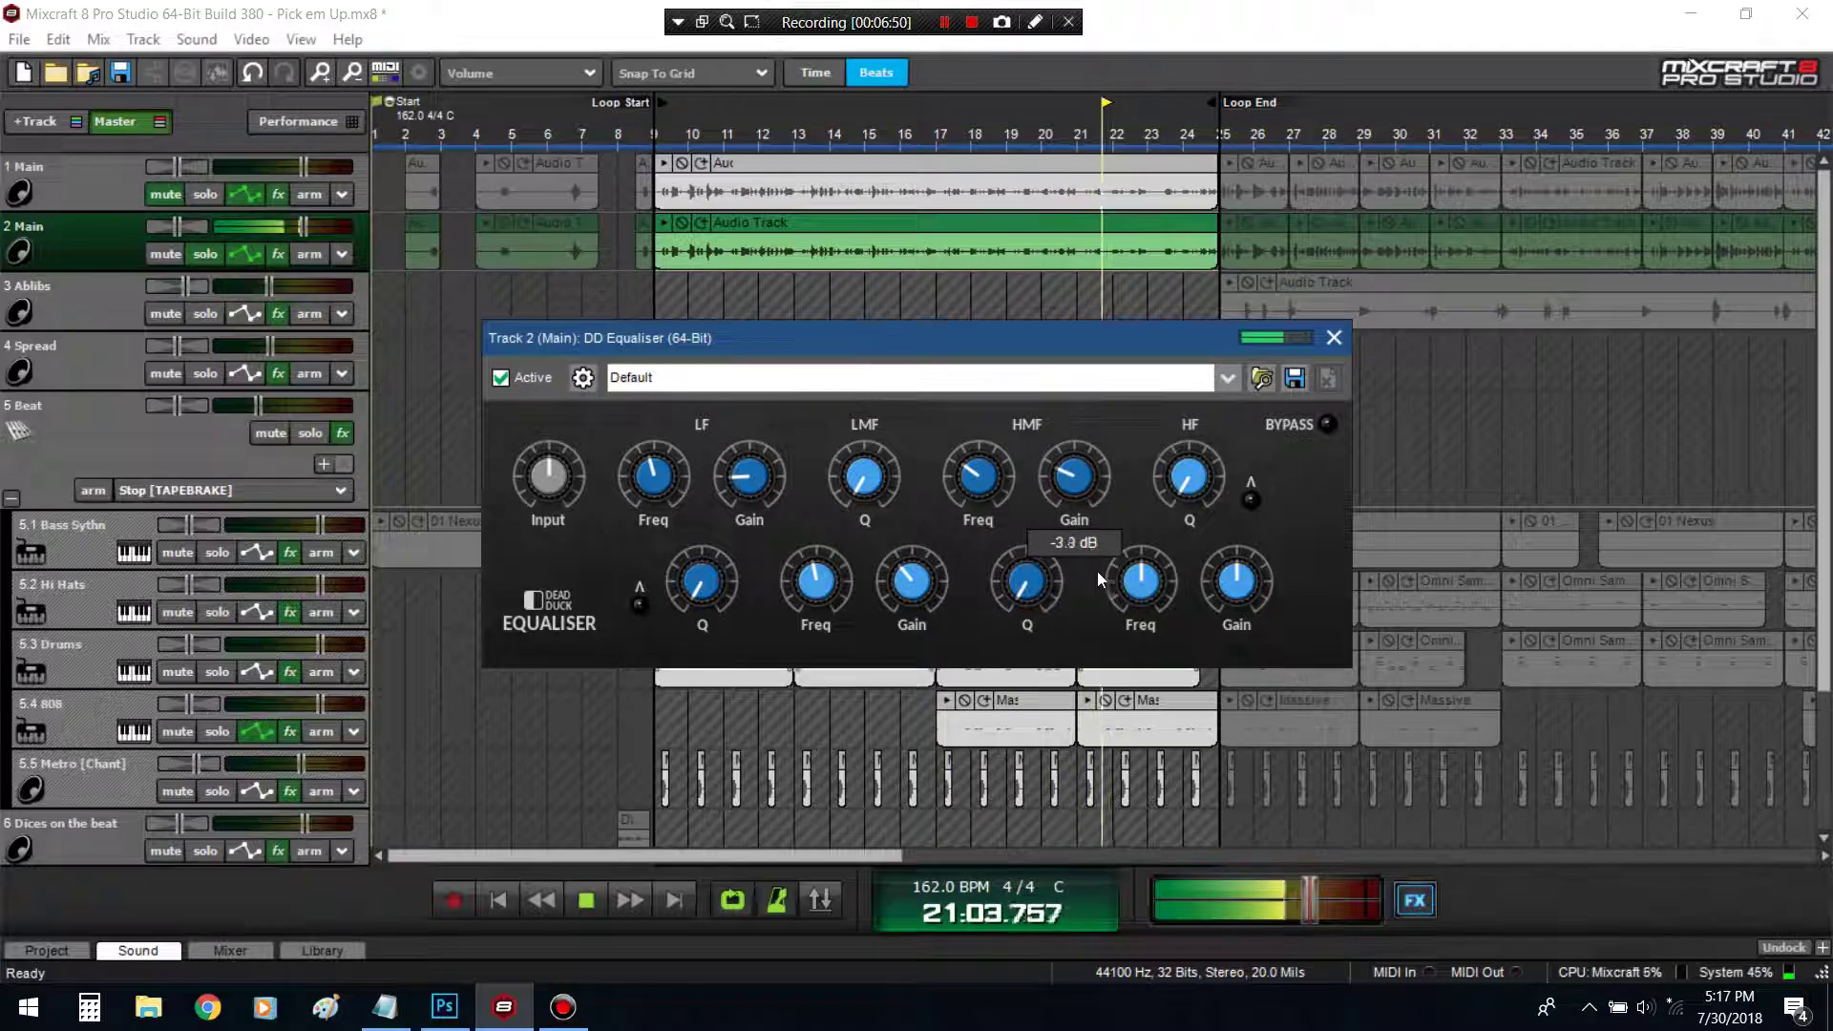
Boost the HF band's Gain to about three quarters with a high Freq and Q at maximum
left_click_drag(1098, 572, 1151, 561)
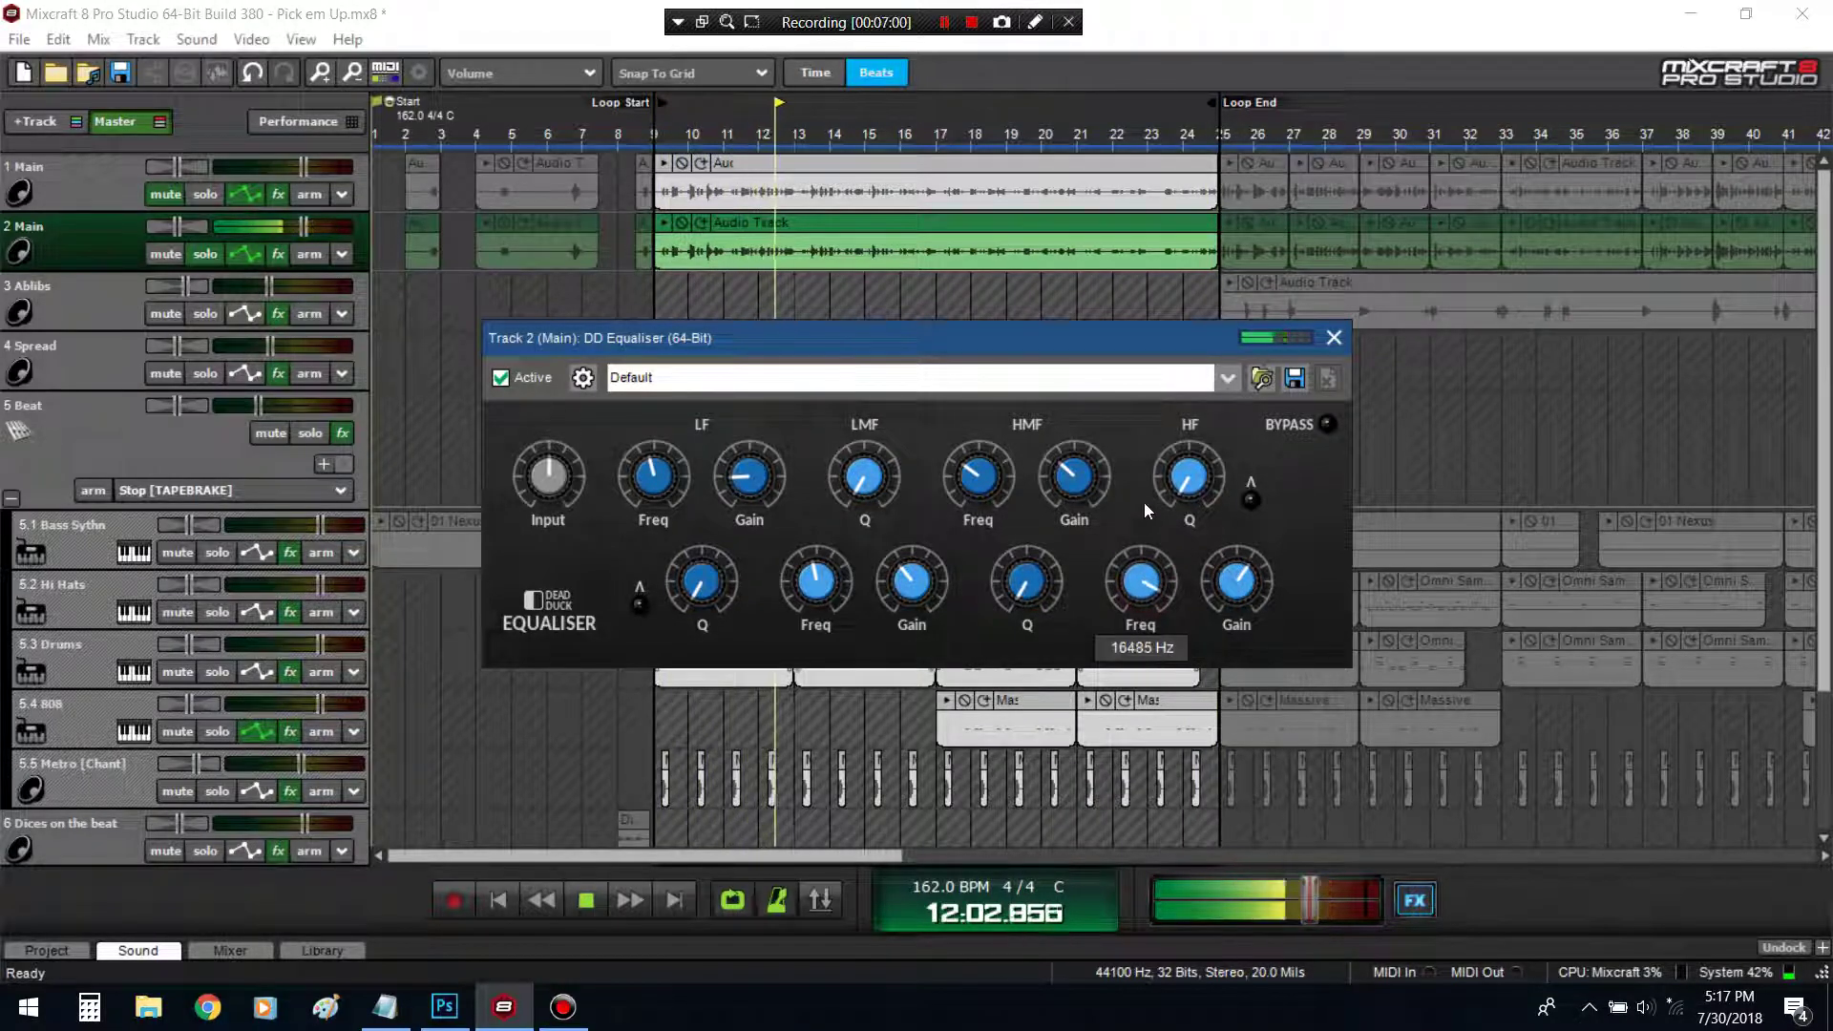
mouse_move(1188, 477)
left_mouse_down()
mouse_move(1198, 376)
mouse_move(1232, 337)
mouse_move(1253, 503)
mouse_move(1189, 447)
mouse_move(1194, 428)
mouse_move(1194, 450)
left_mouse_up()
left_click_drag(1143, 583, 1150, 568)
mouse_move(1236, 592)
left_mouse_down()
mouse_move(1240, 558)
mouse_move(1160, 546)
mouse_move(1134, 685)
mouse_move(1143, 600)
mouse_move(1240, 576)
left_mouse_up()
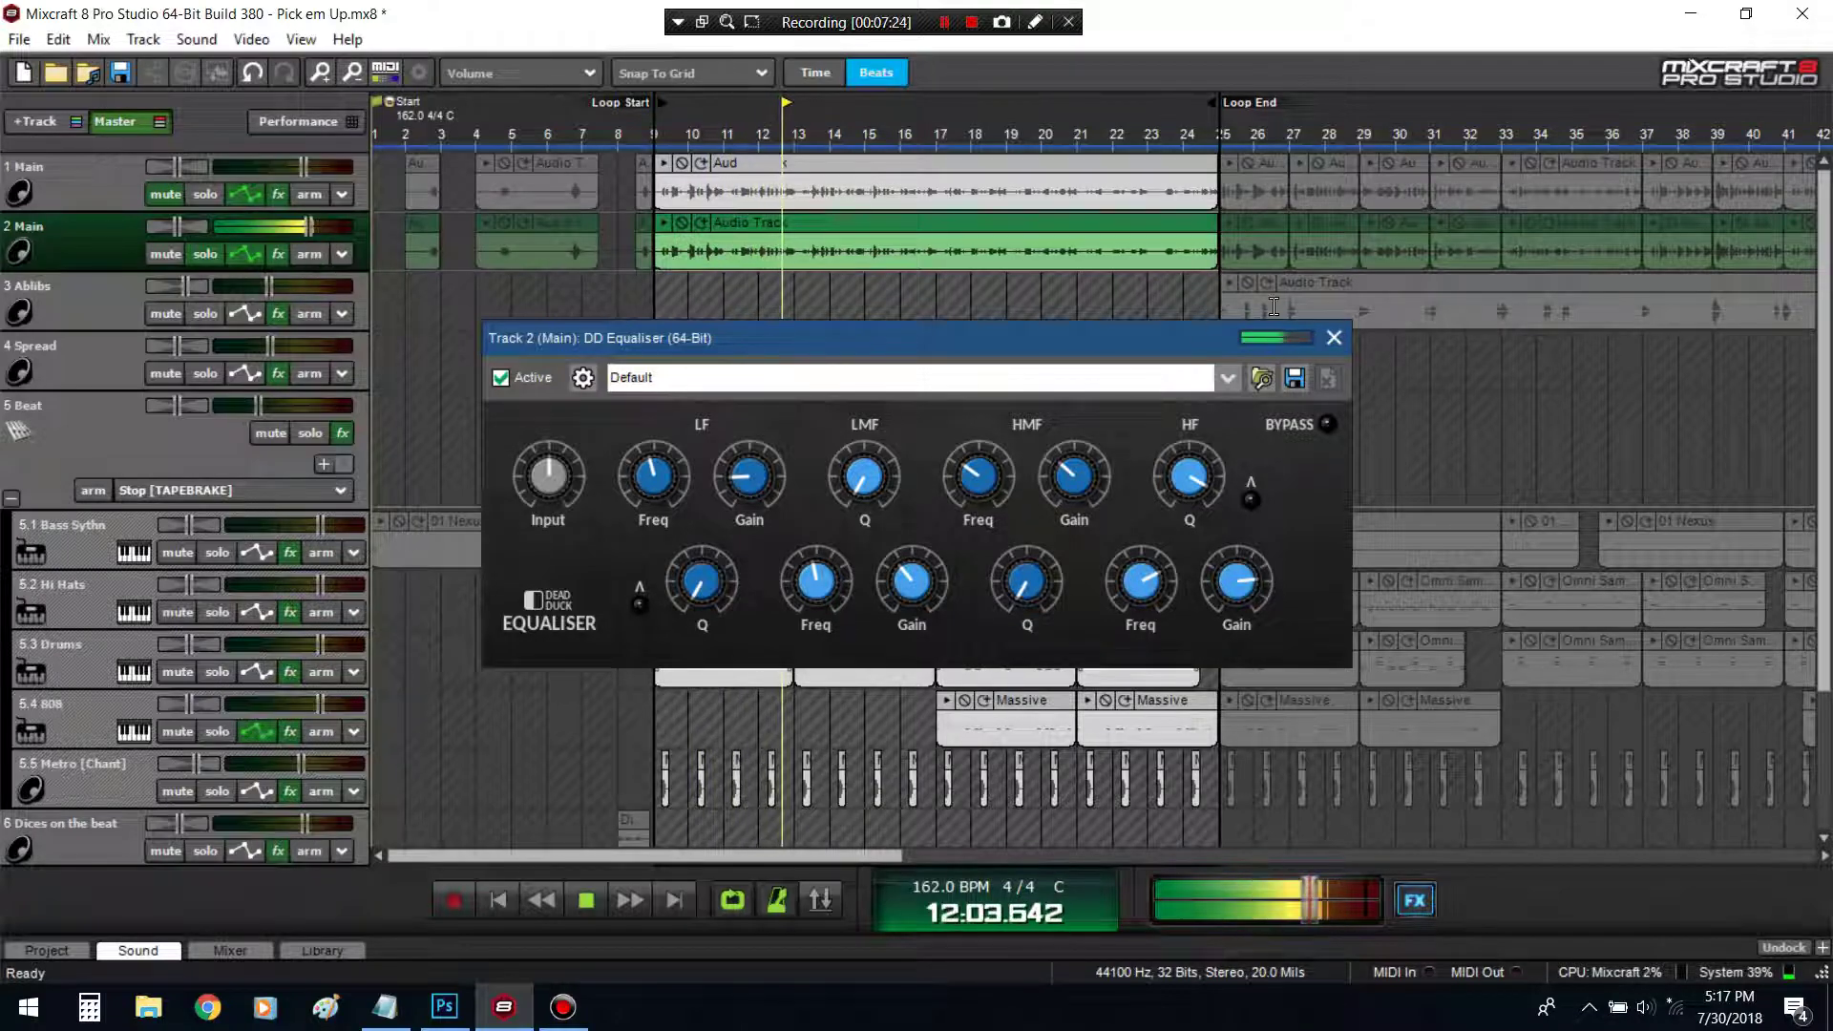
Compare the vocal with the equaliser bypassed and engaged, close the equaliser, and stop playback
left_click(1328, 425)
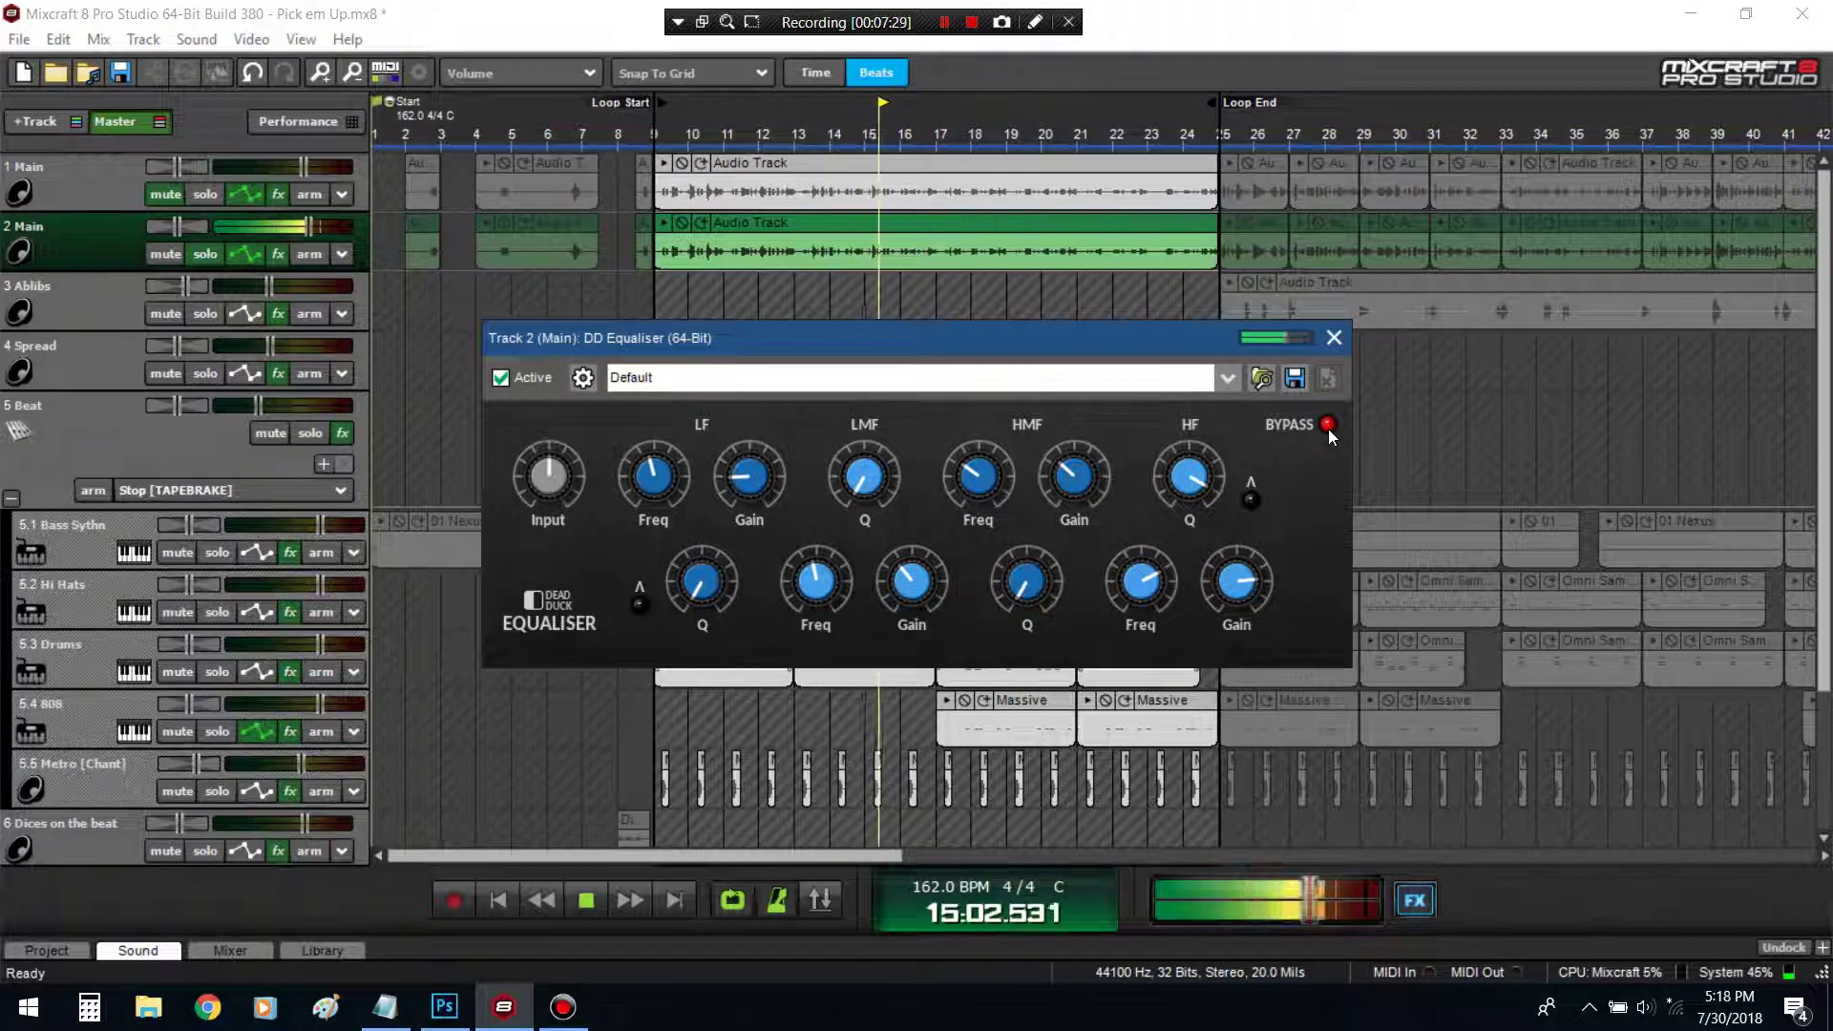
left_click(1329, 426)
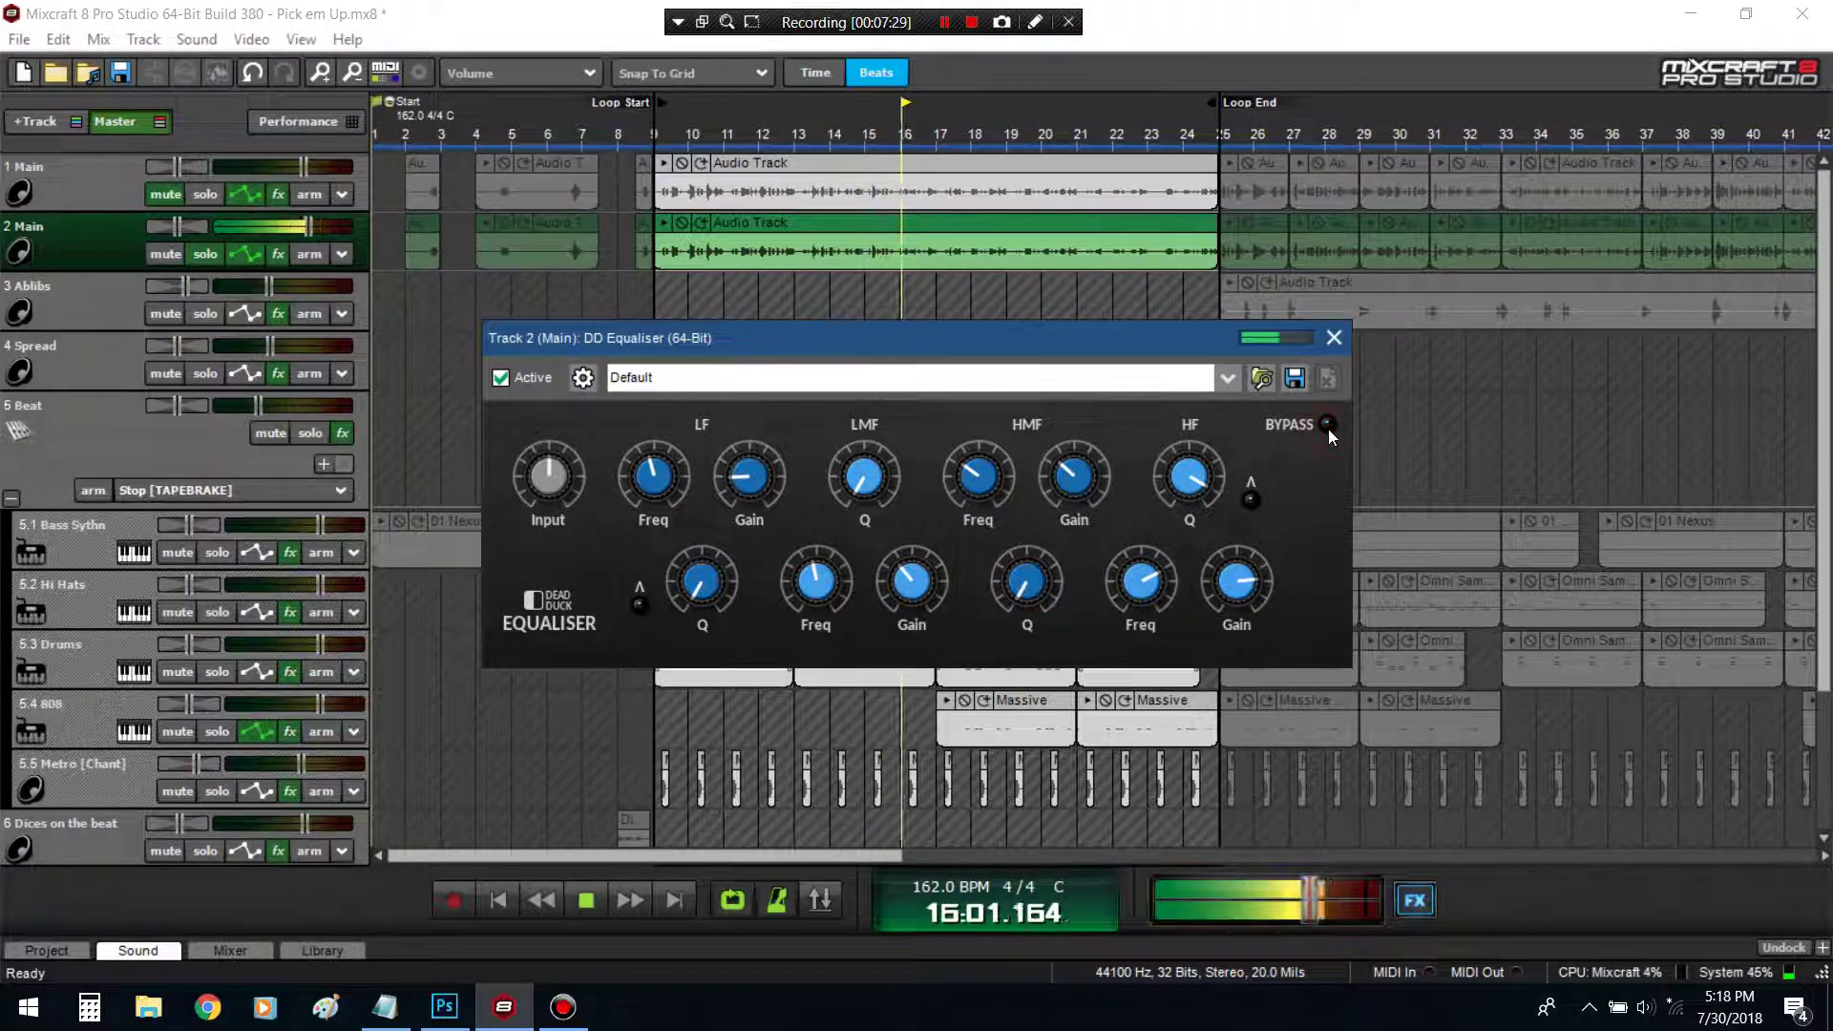
left_click(1334, 340)
key("space")
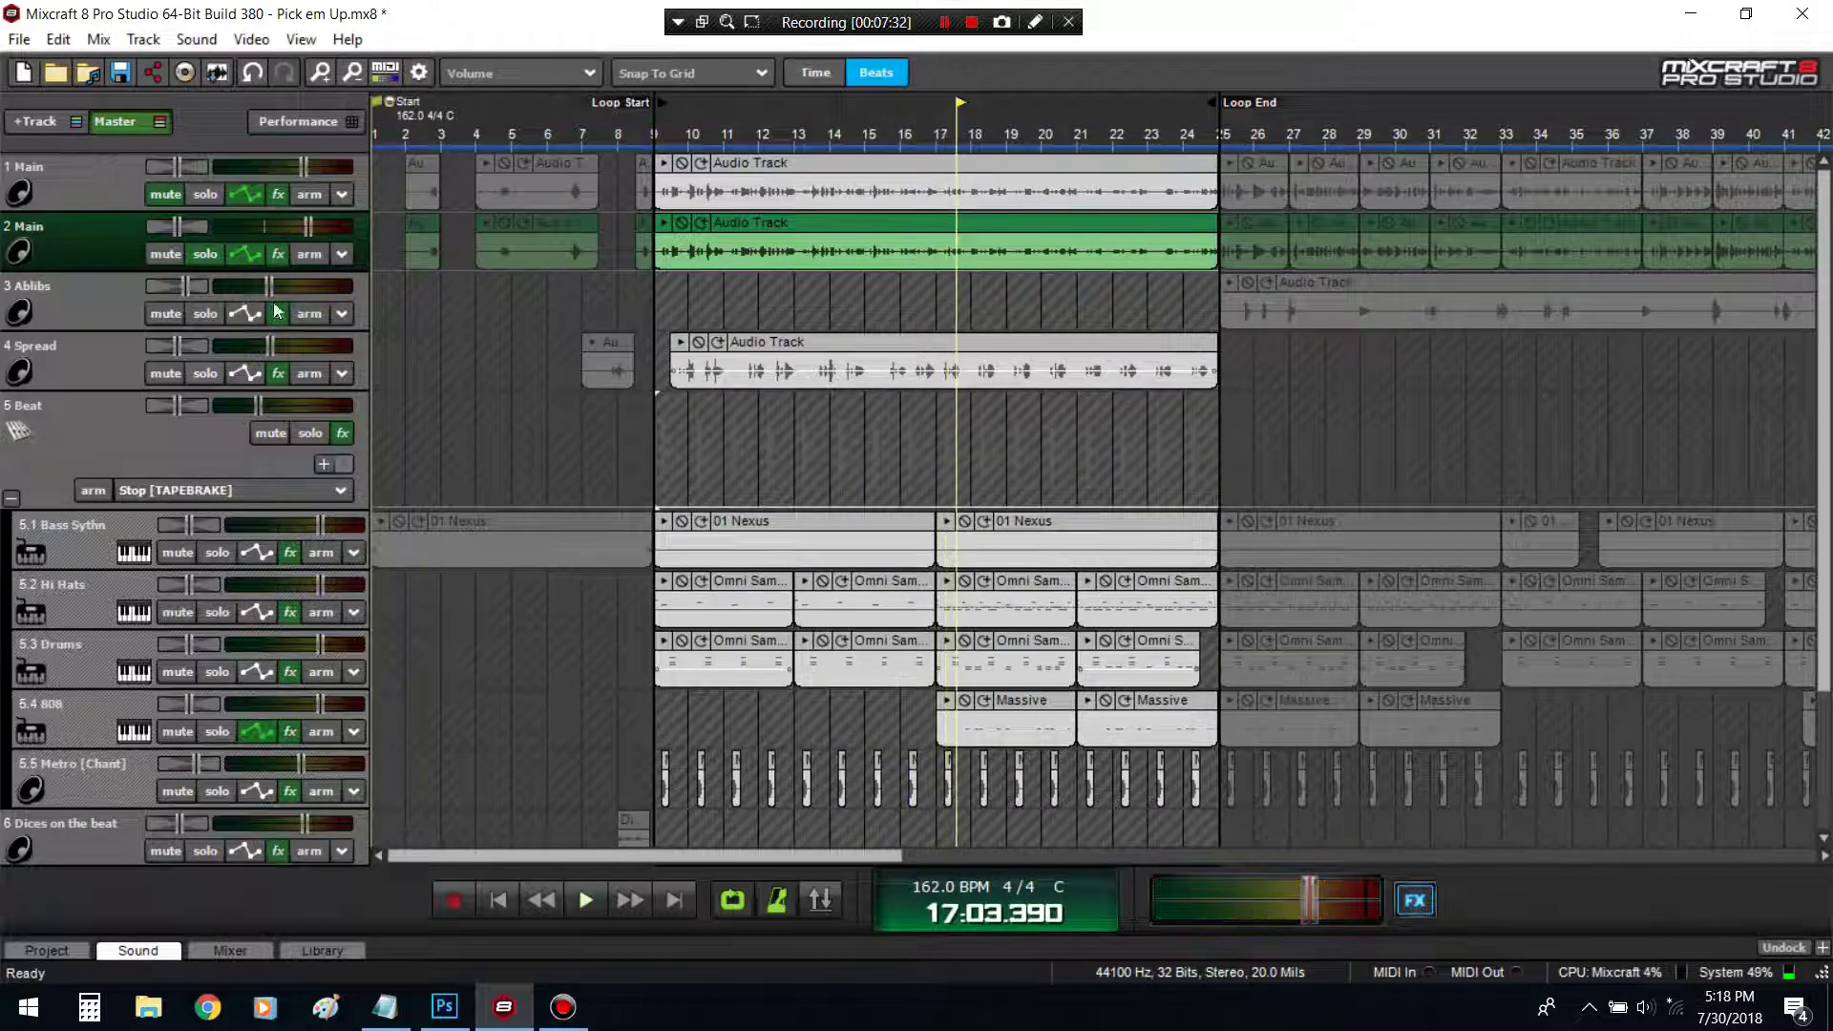
Add DD DeEsser after the equaliser in the duplicated Main track's effect list and open its settings
left_click(613, 321)
left_click(844, 354)
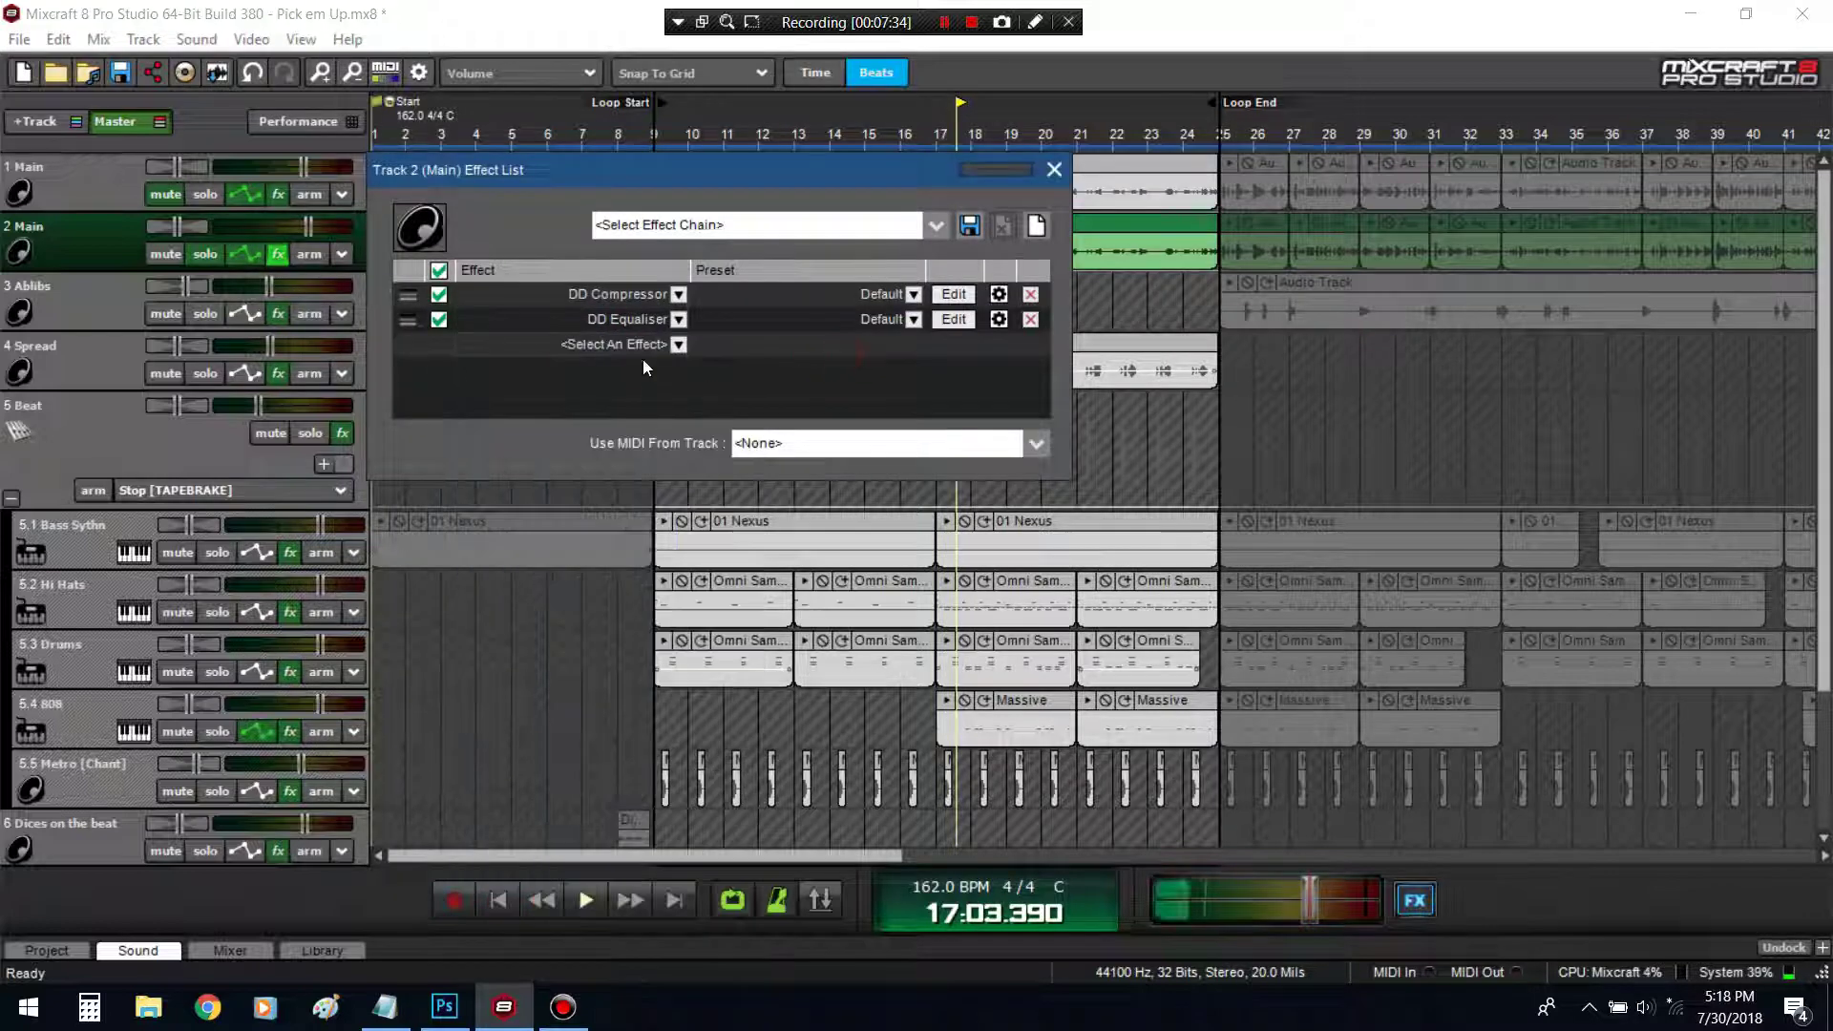
left_click(644, 345)
scroll(658, 643, "down", 8)
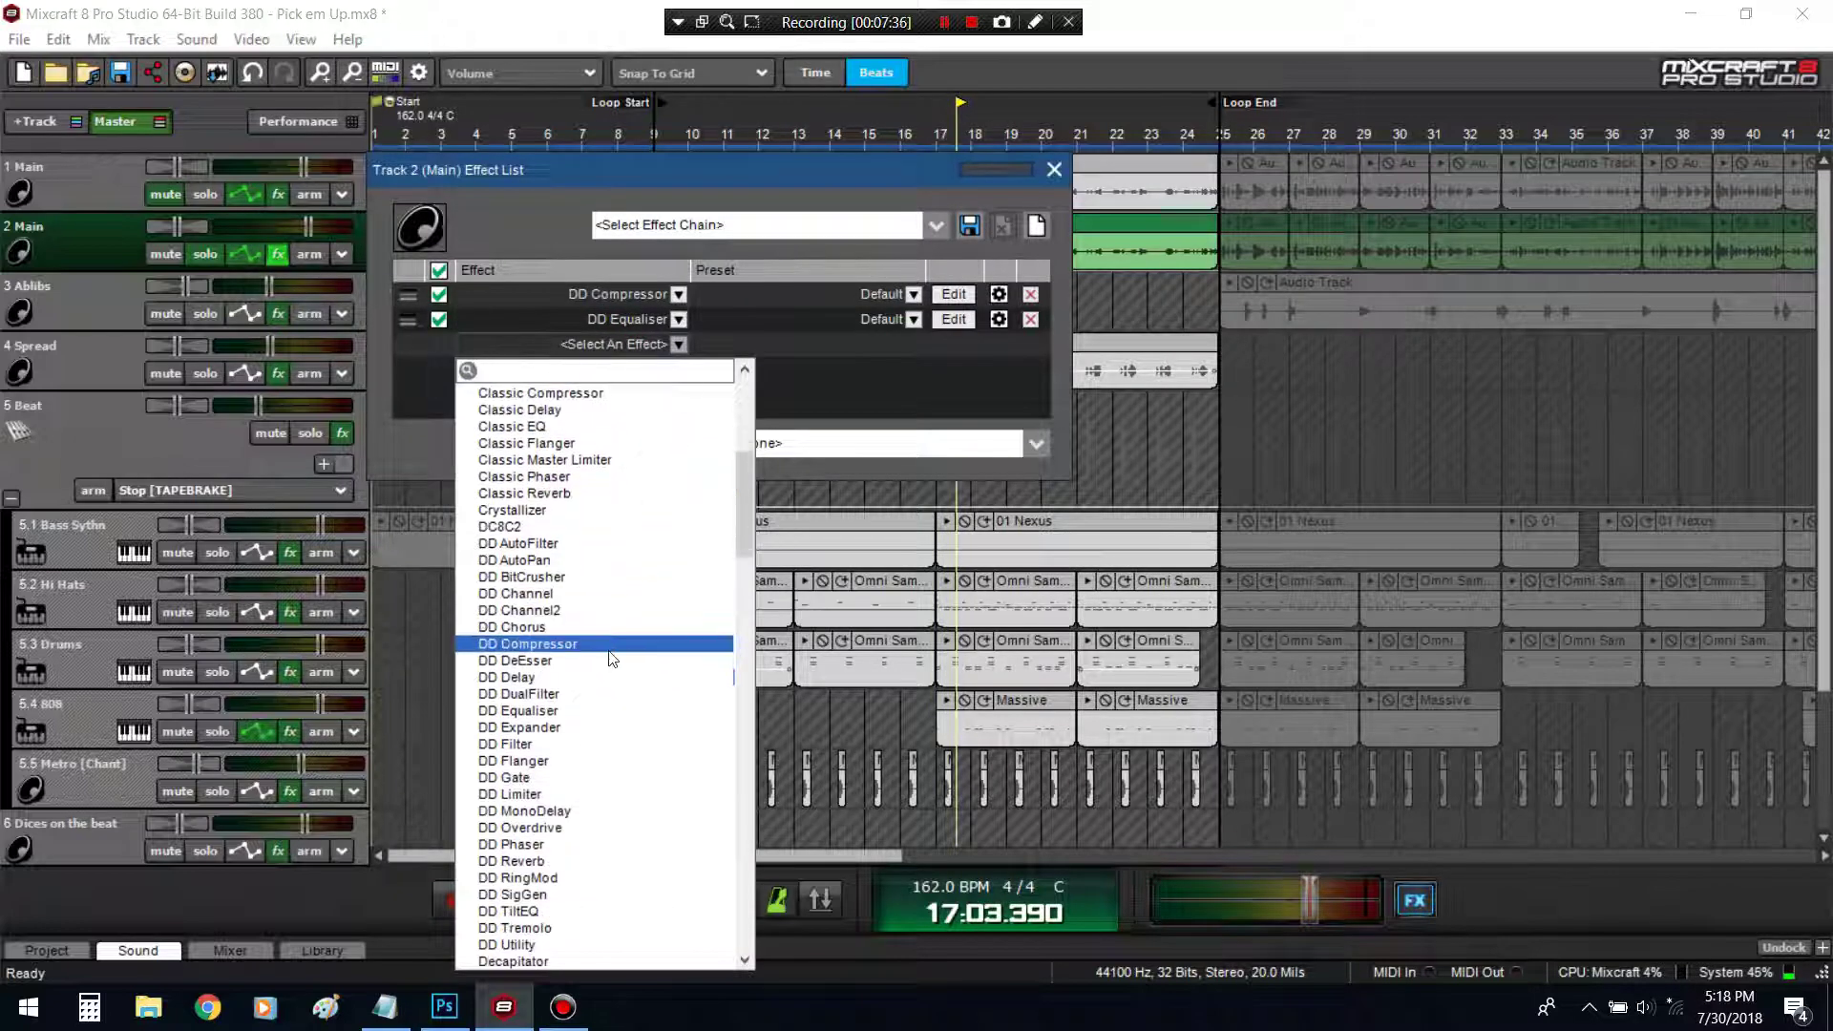
left_click(556, 660)
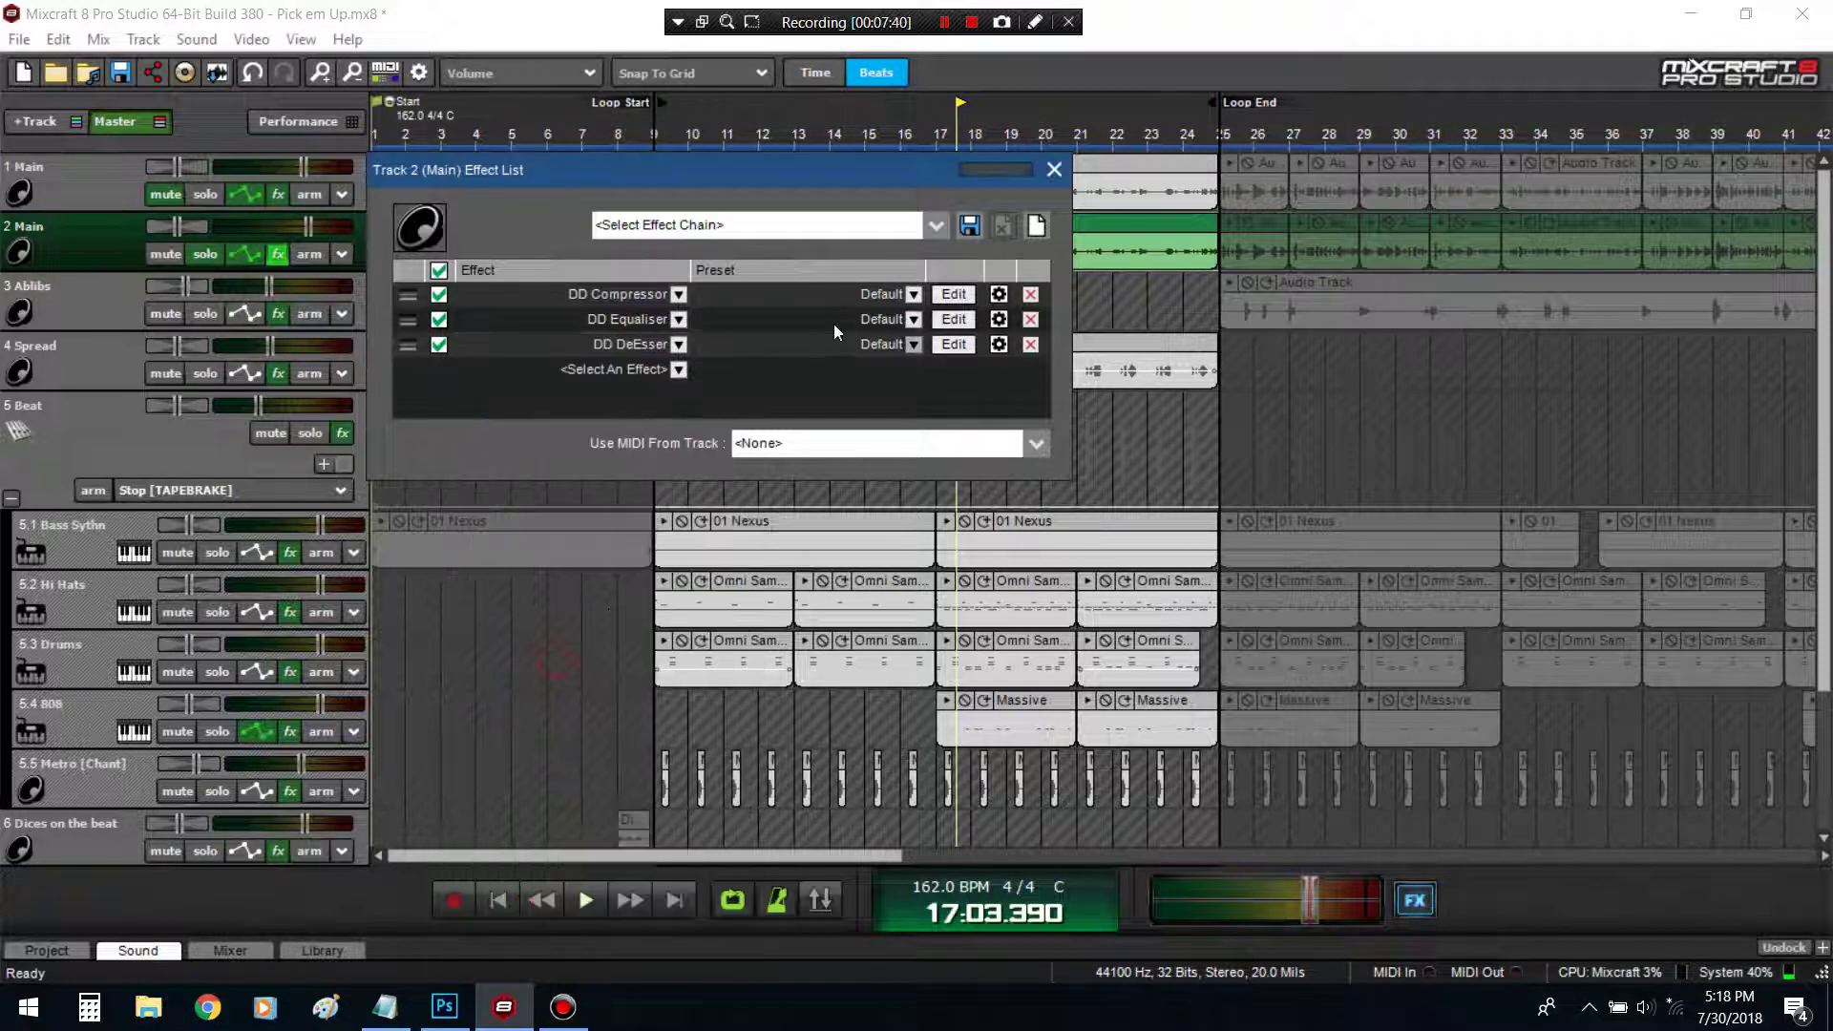
left_click(954, 344)
Play the vocal from bar 9 and lower the de-esser's Threshold to about -14.4 dB
left_click(649, 127)
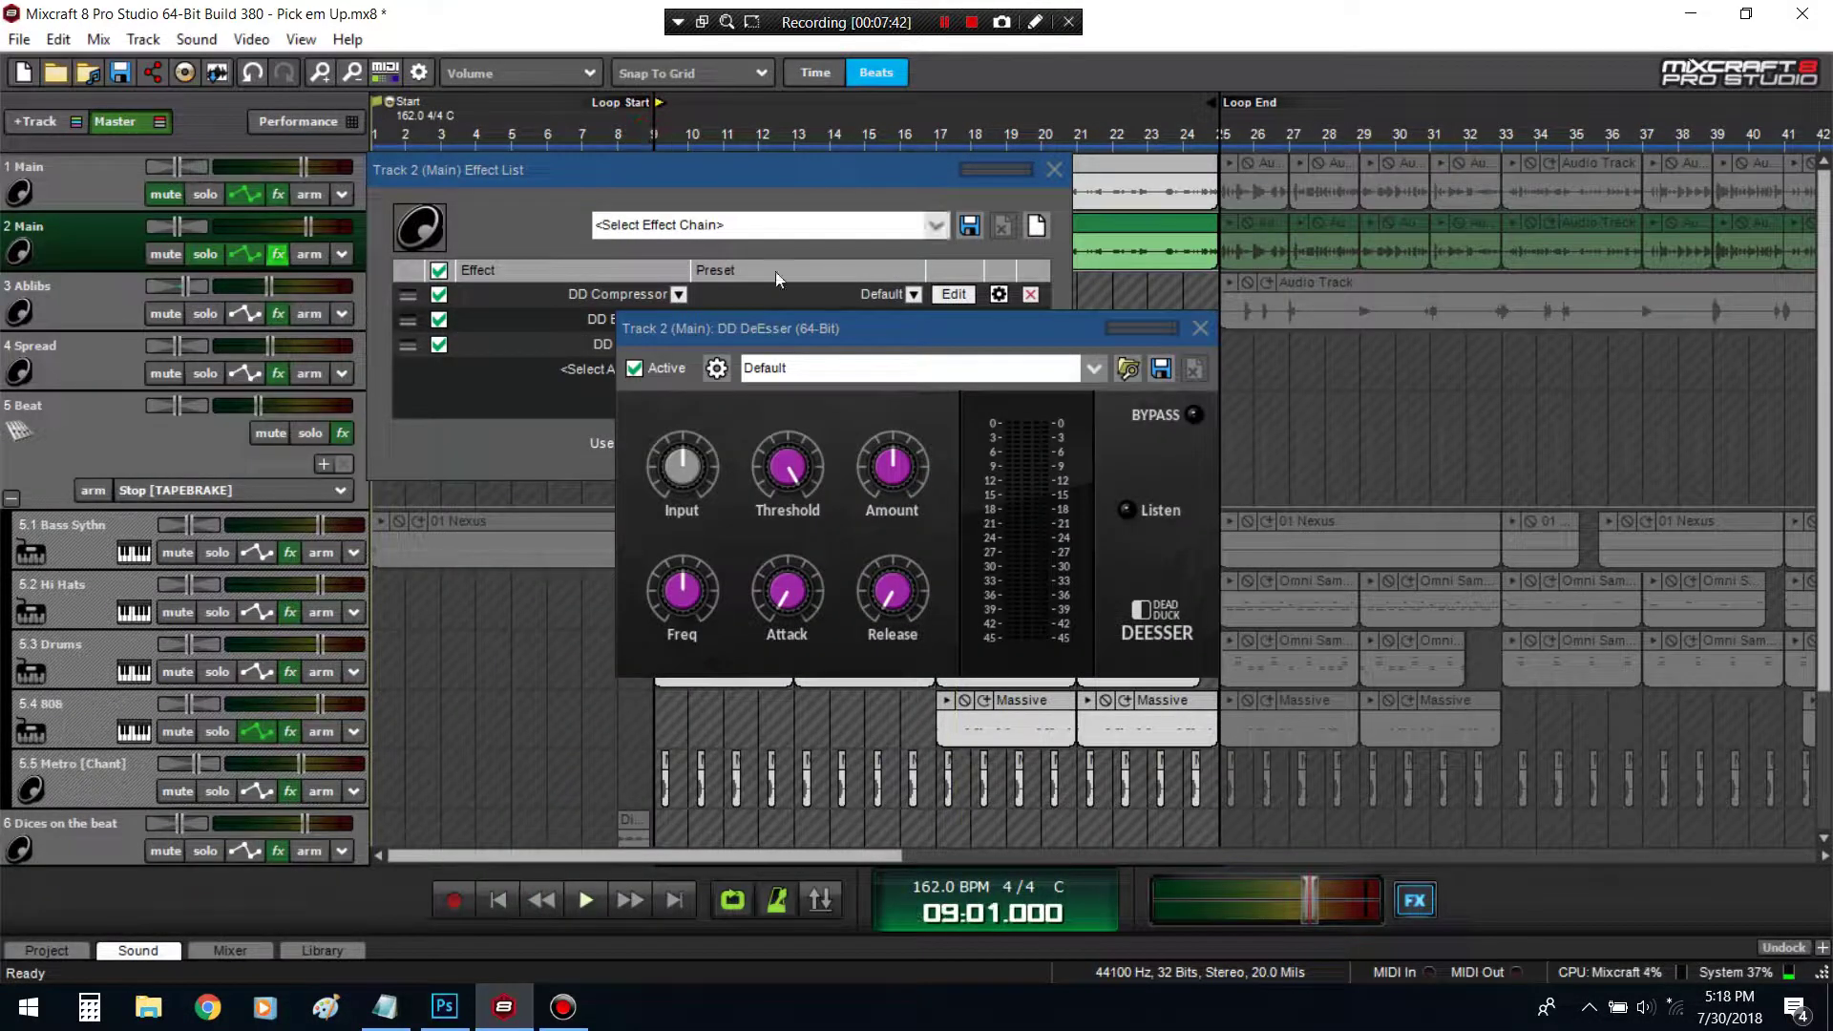
key("space")
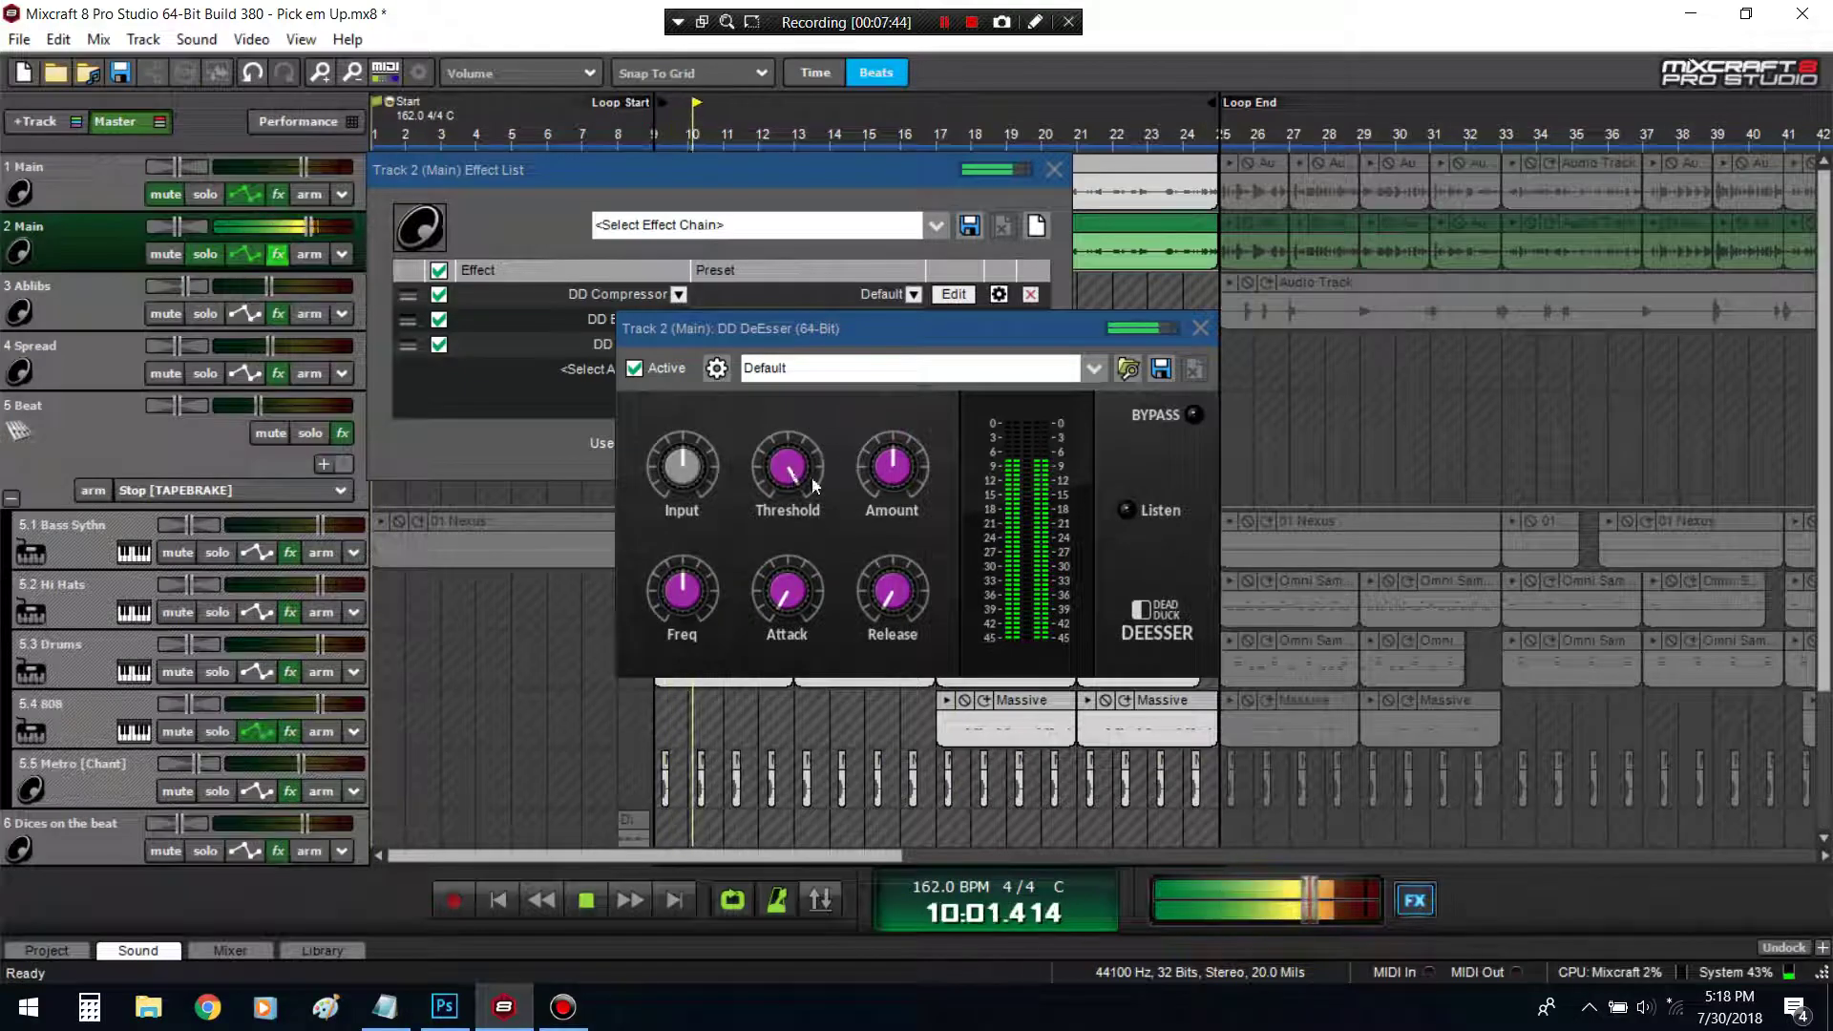
left_click_drag(815, 487, 808, 535)
left_click(780, 484)
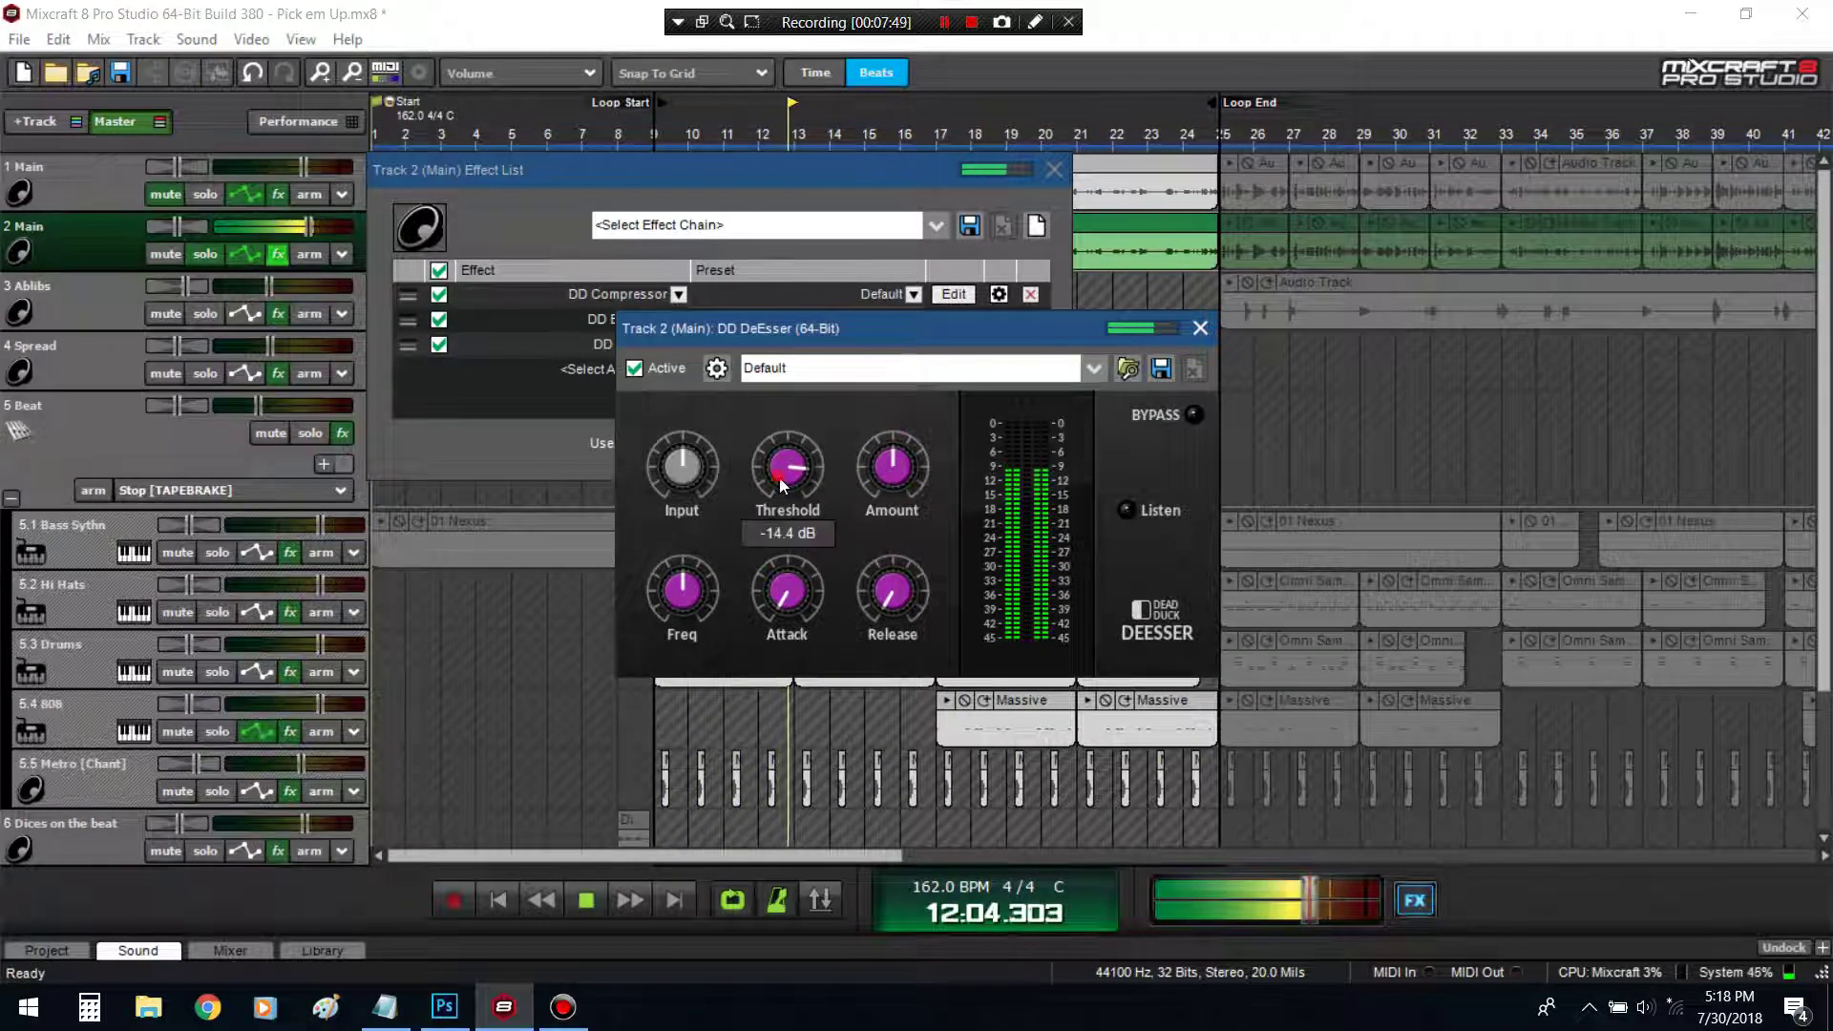
Raise the de-esser's Freq to about three quarters with Listen mode on, and switch Listen off again
left_click(1127, 510)
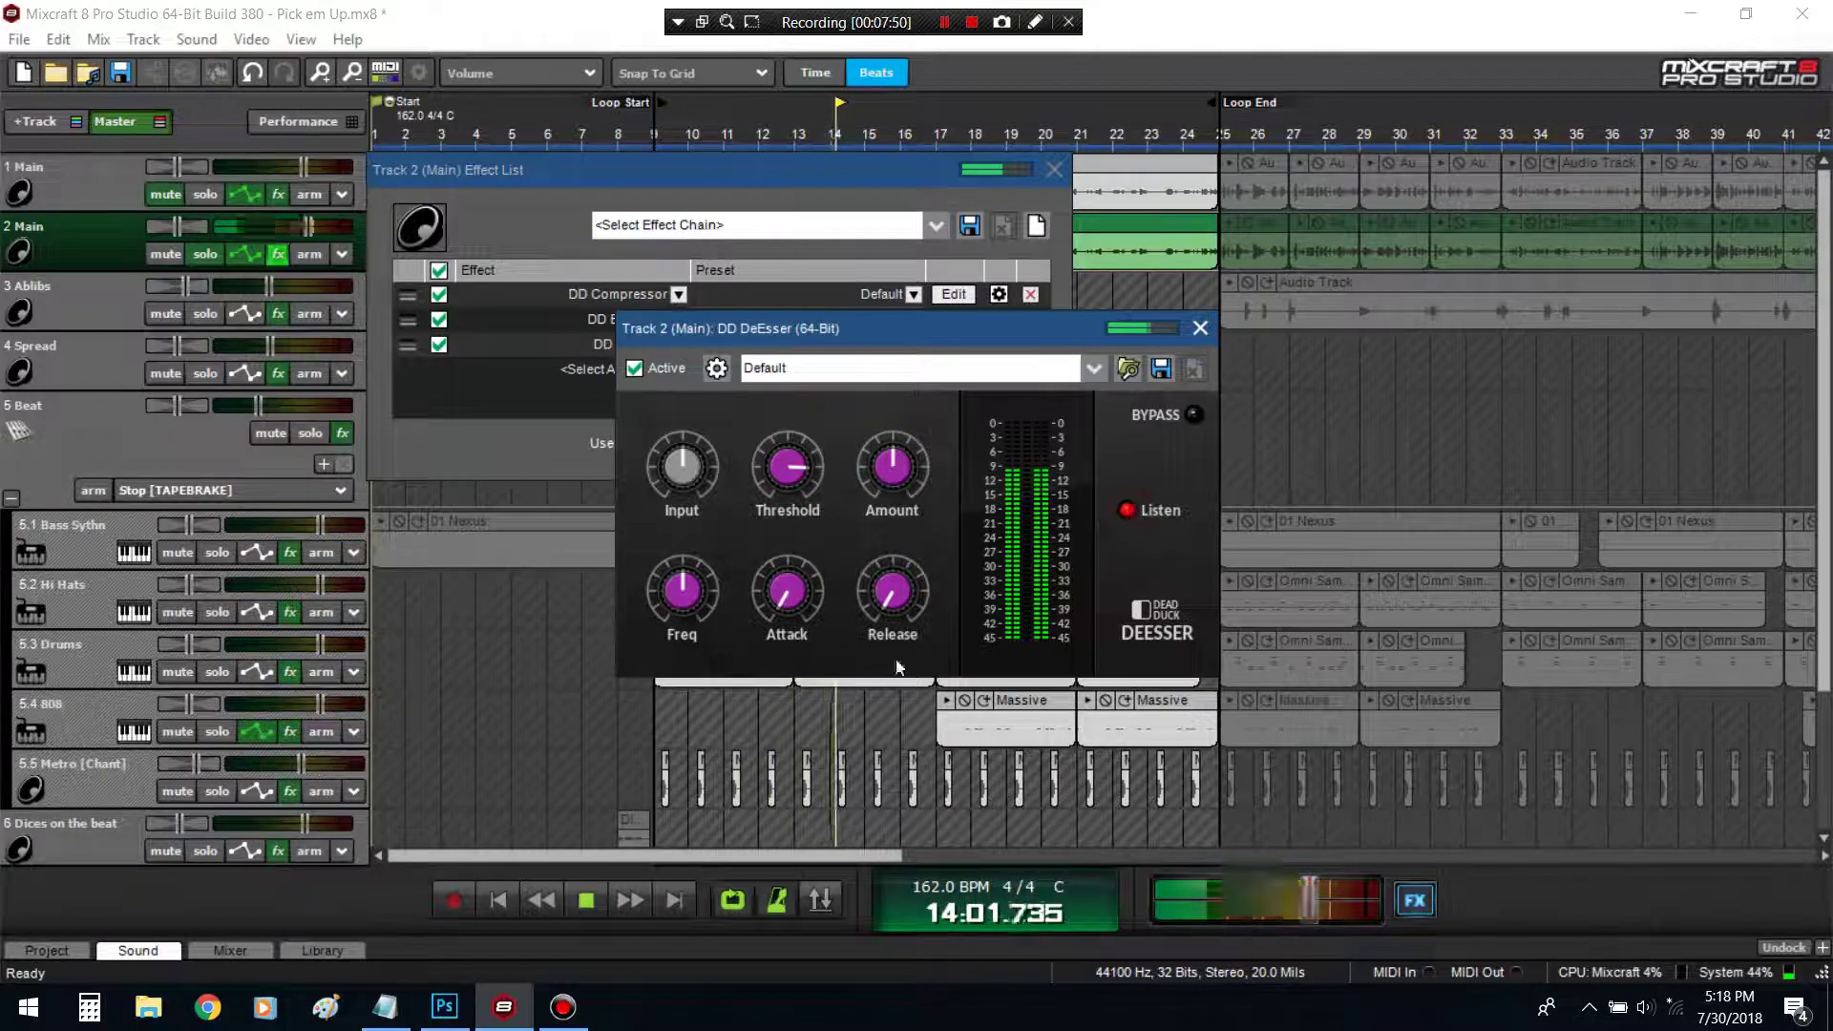
mouse_move(689, 601)
left_mouse_down()
mouse_move(696, 577)
mouse_move(693, 600)
left_mouse_up()
left_click(695, 601)
left_click(1128, 510)
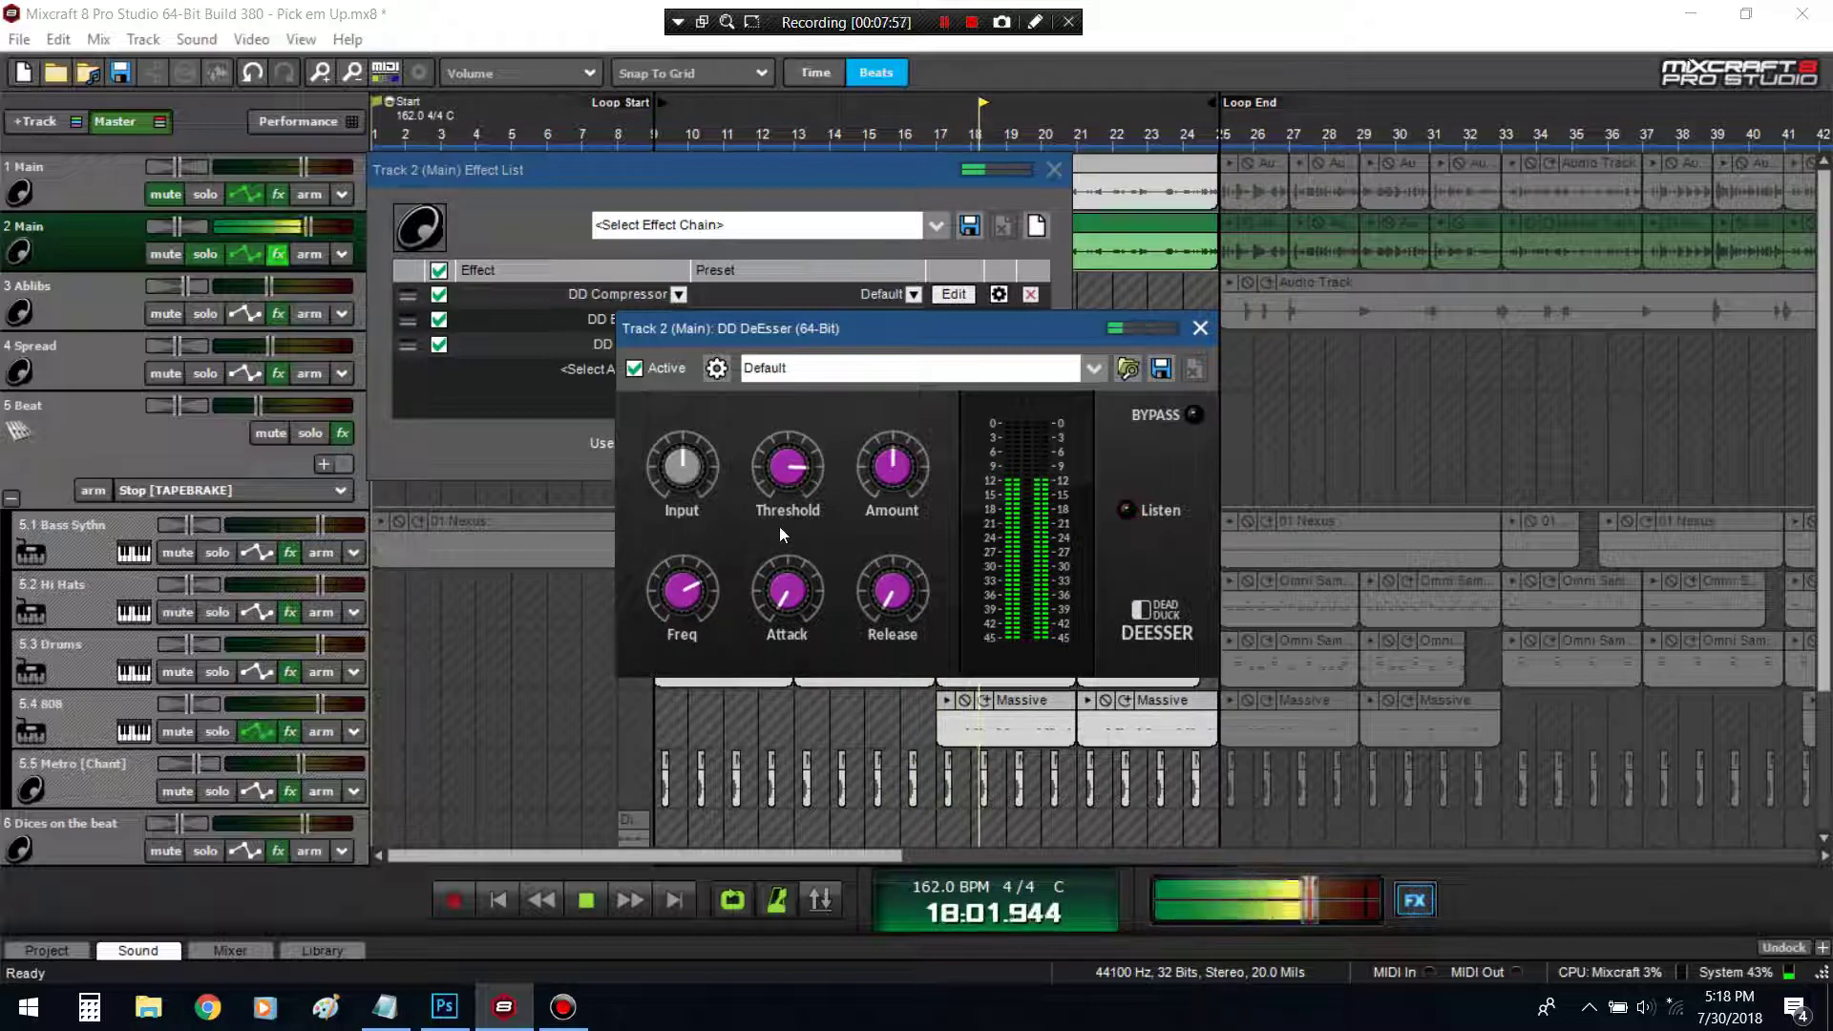
Raise the de-esser's Amount to about three quarters, increase Release slightly, lower Threshold further, and close the de-esser with playback stopped
left_click_drag(887, 478, 912, 482)
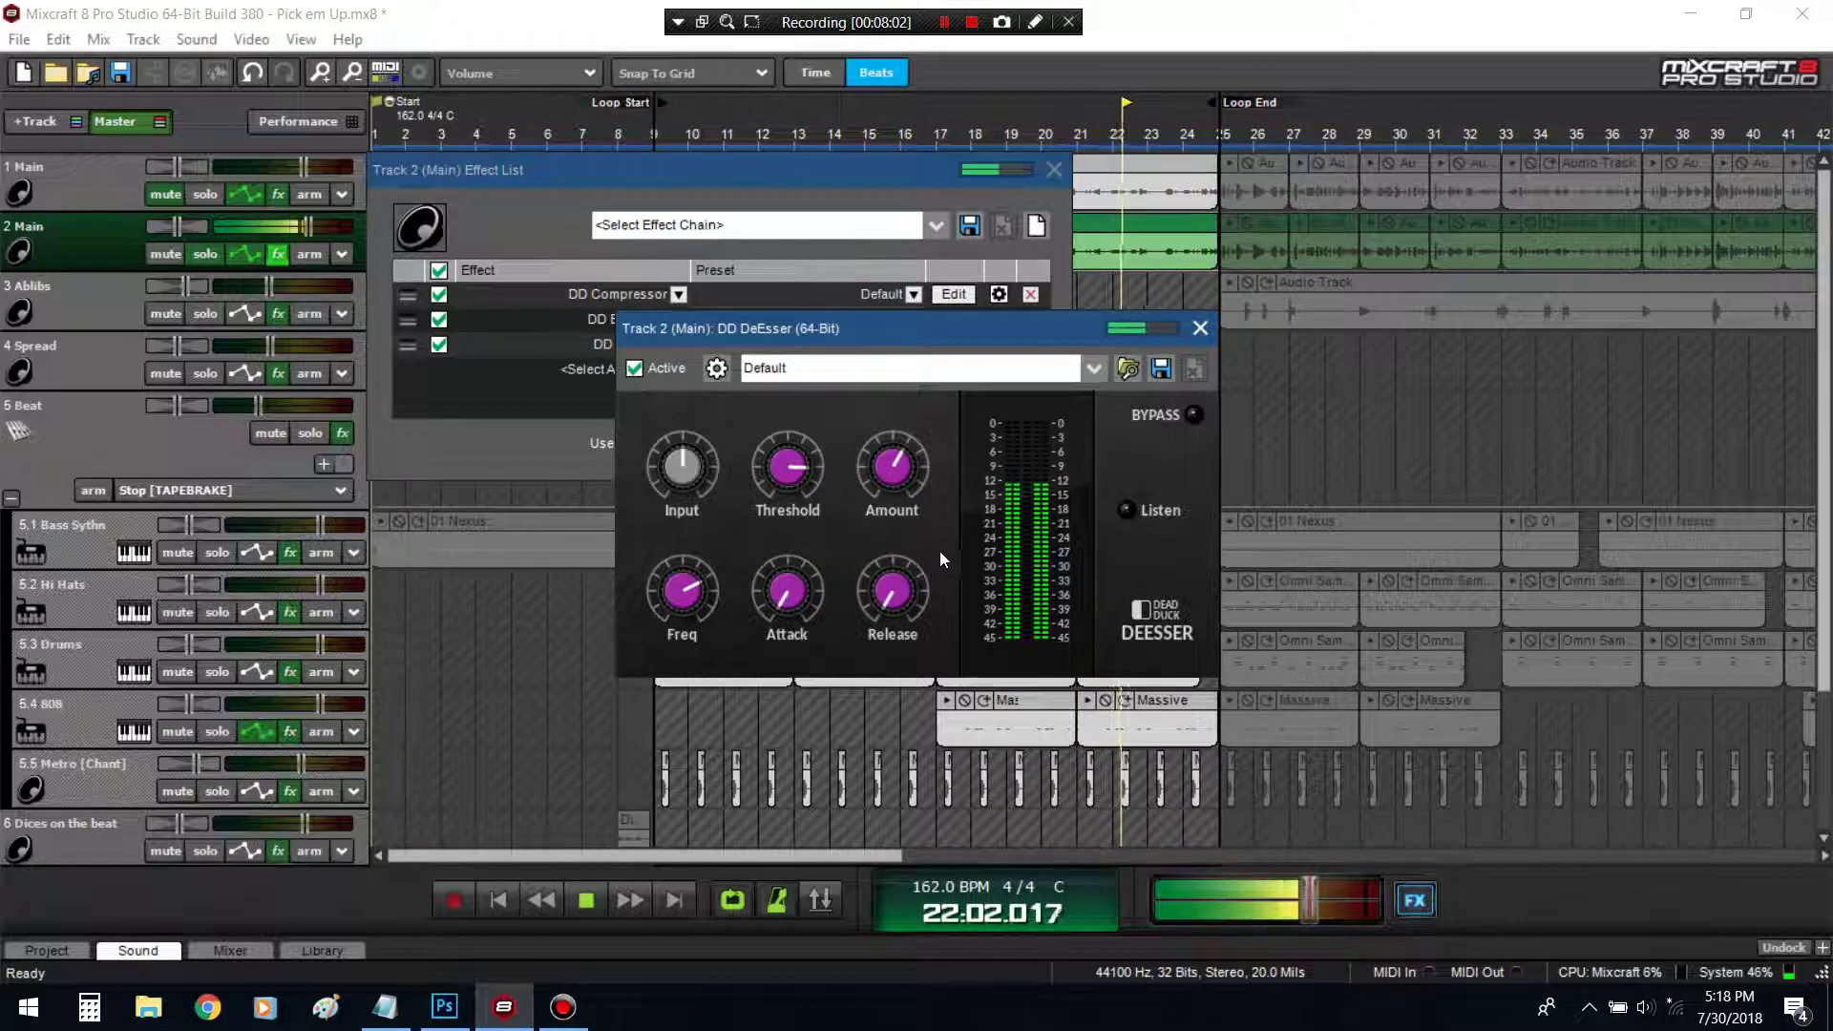
left_click_drag(898, 616, 893, 589)
left_click_drag(784, 486, 778, 500)
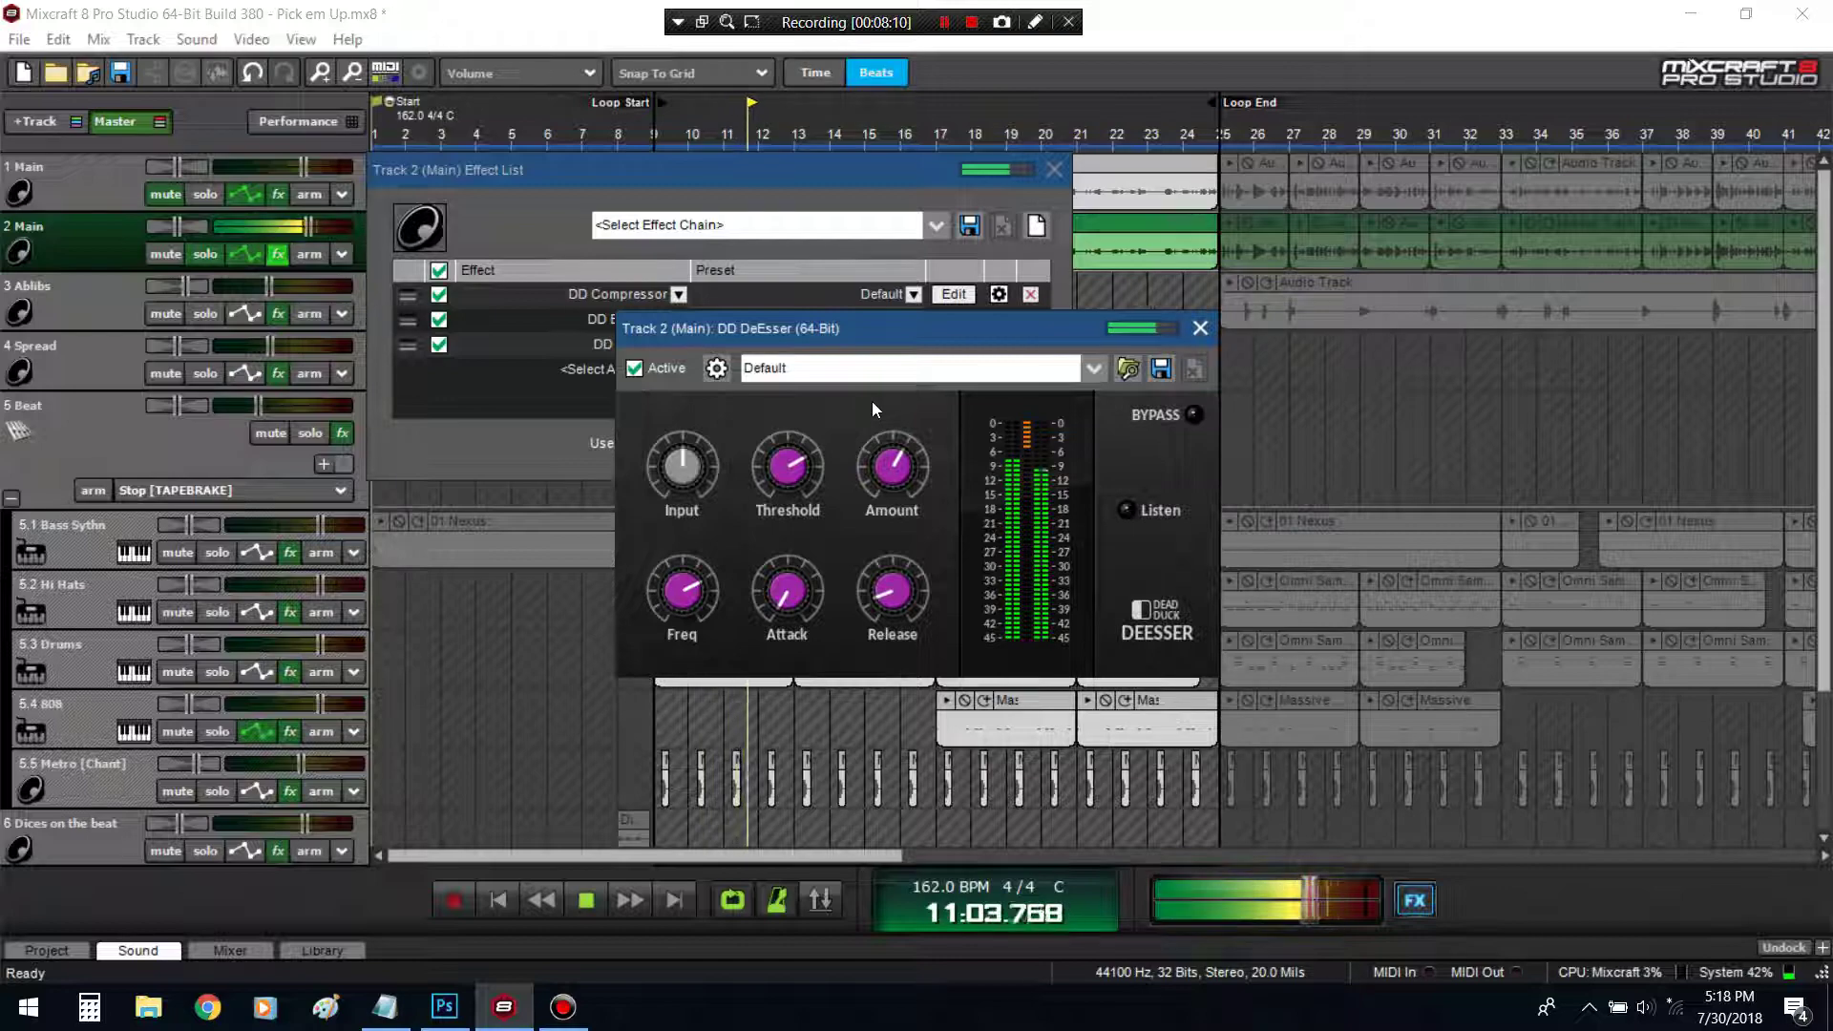
left_click_drag(876, 420, 885, 460)
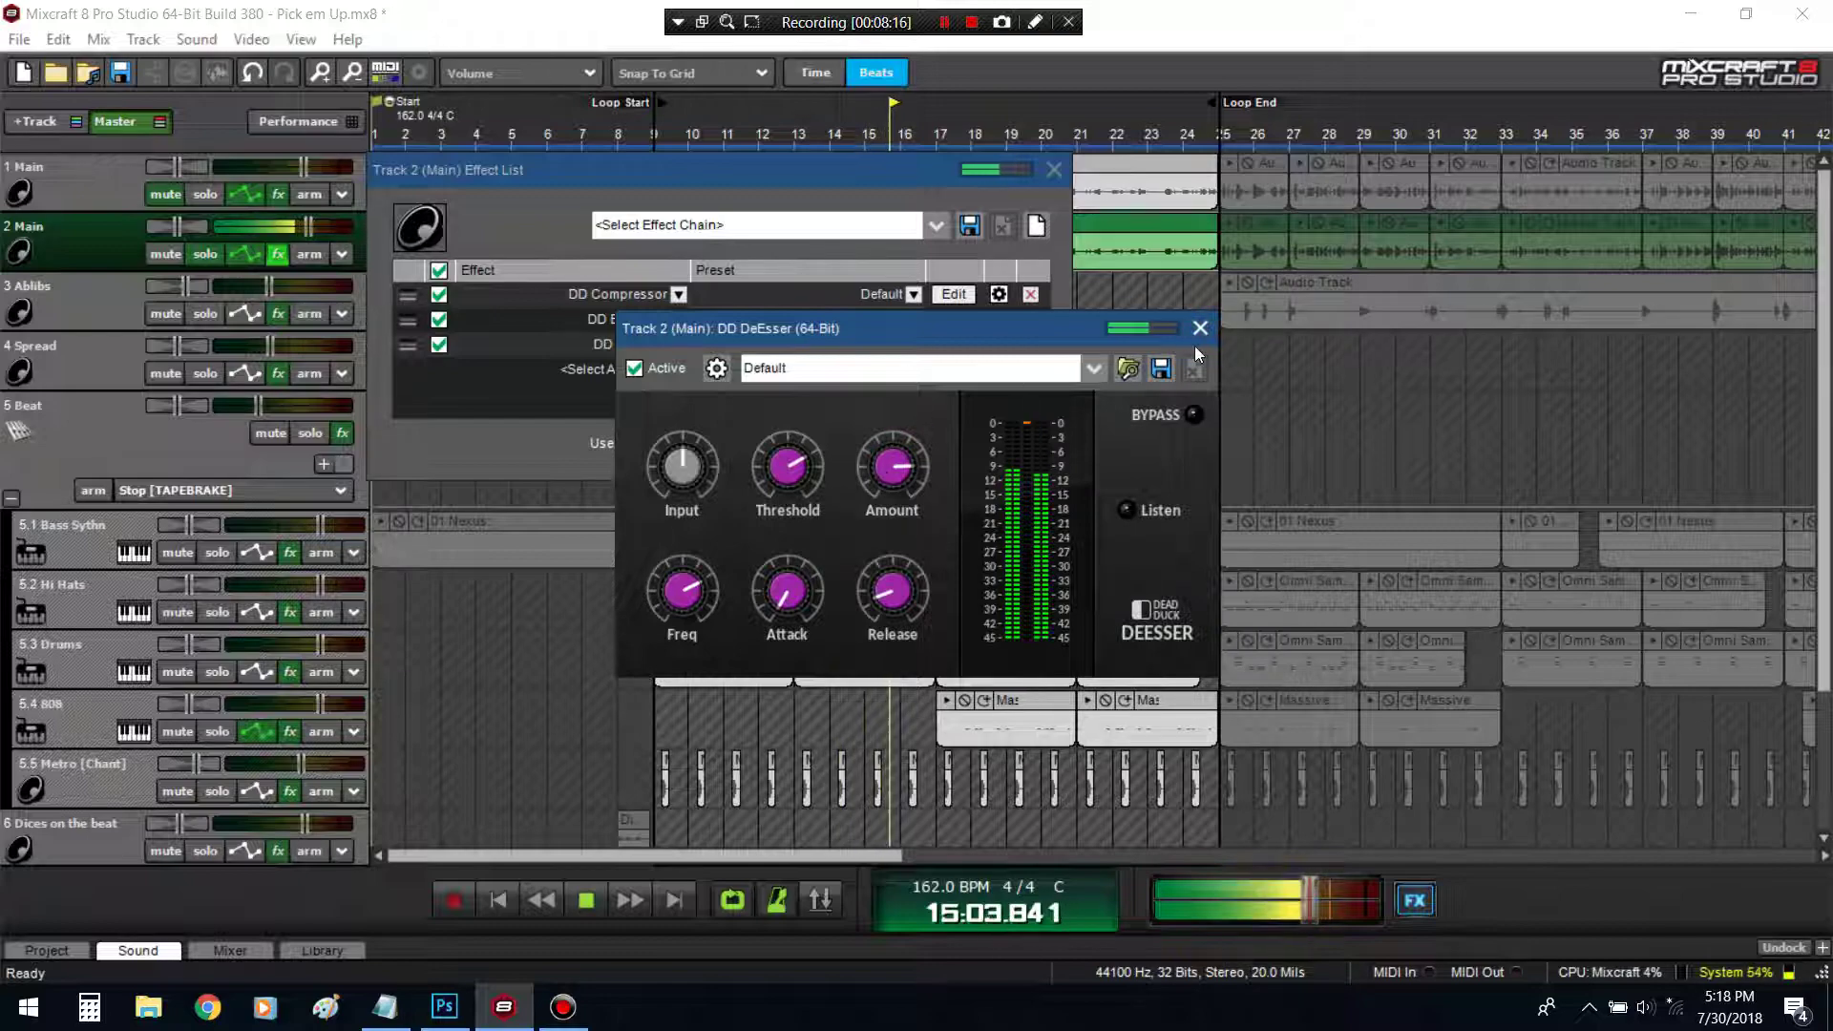
left_click(1199, 328)
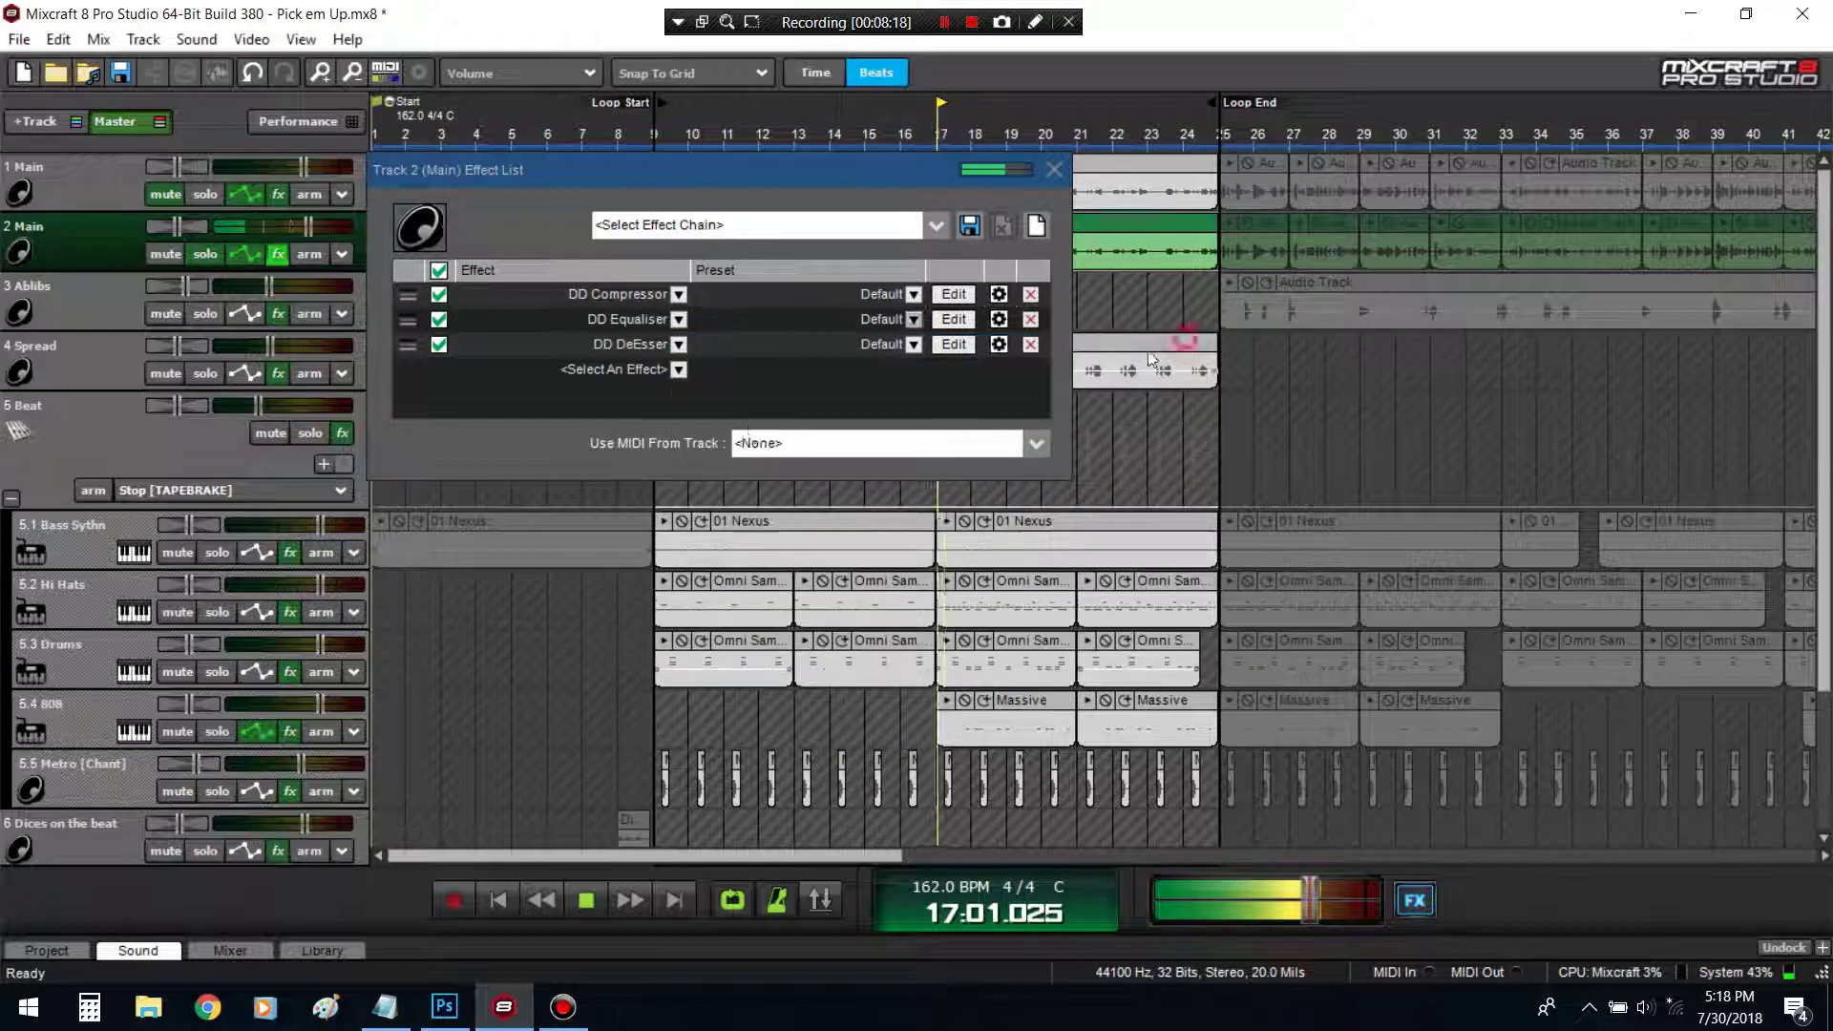
key("space")
left_click(666, 374)
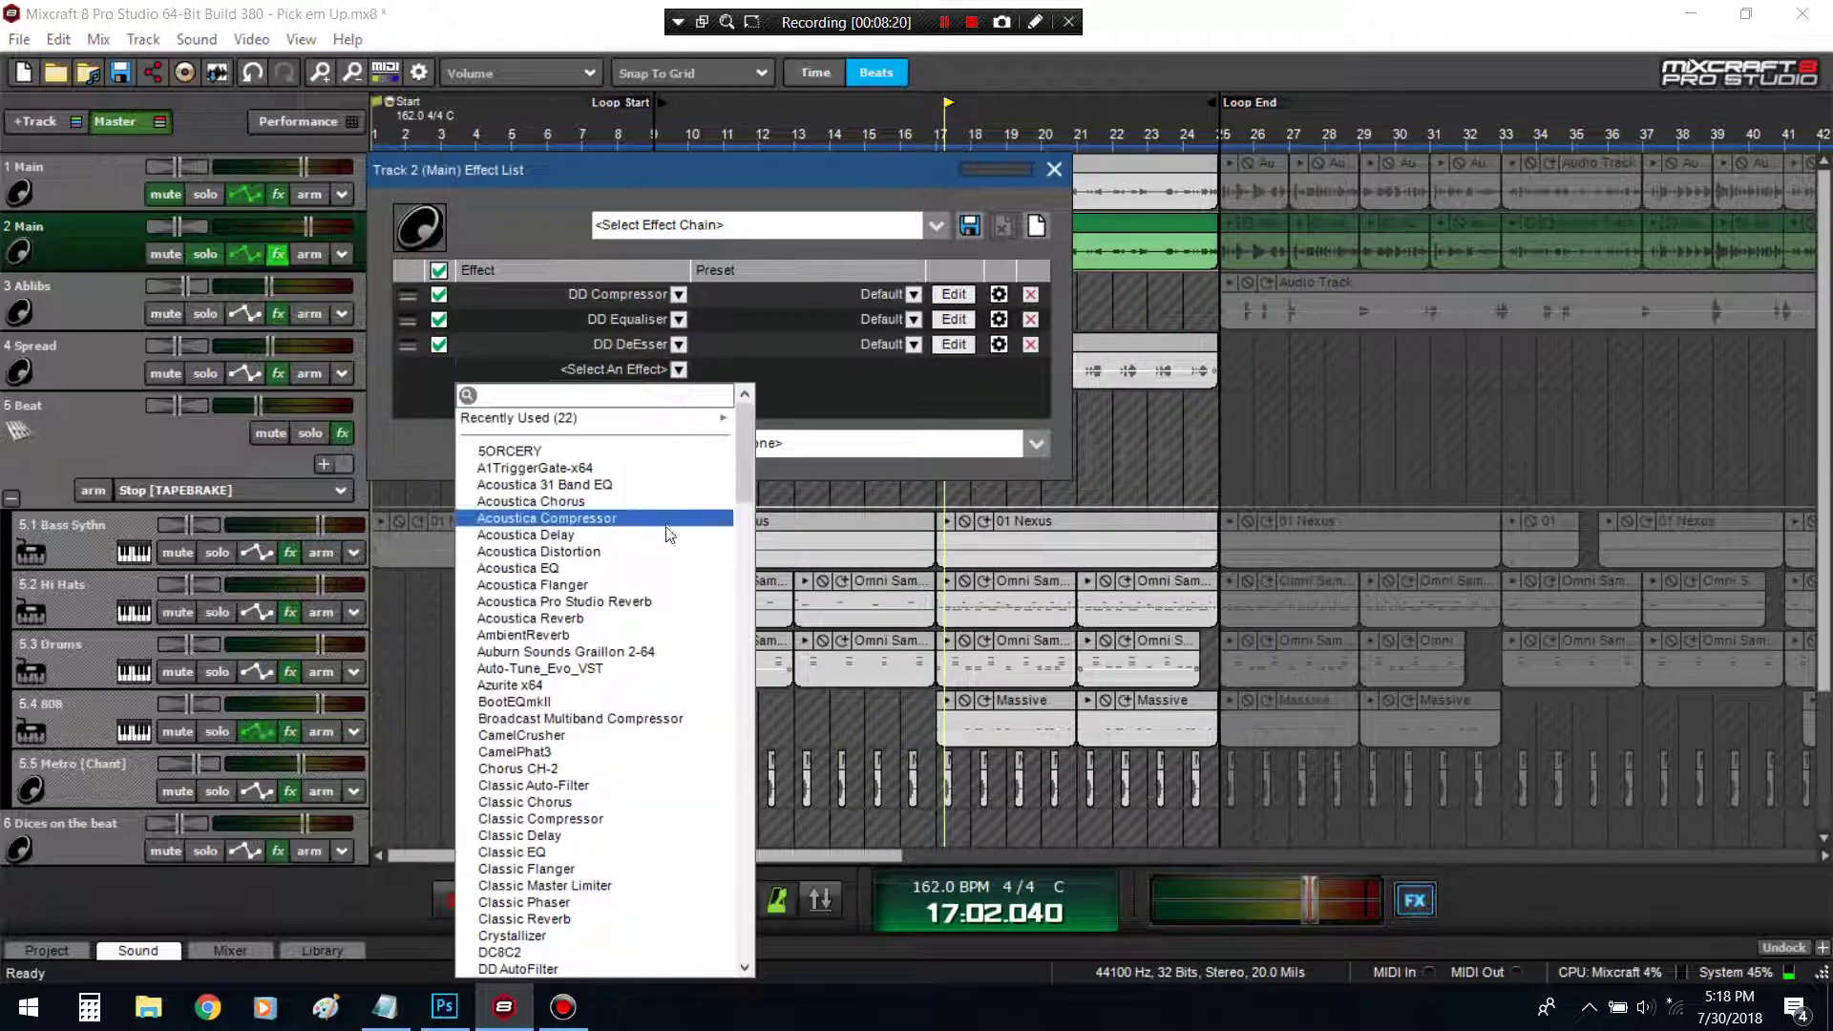
scroll(648, 539, "down", 9)
scroll(647, 544, "down", 2)
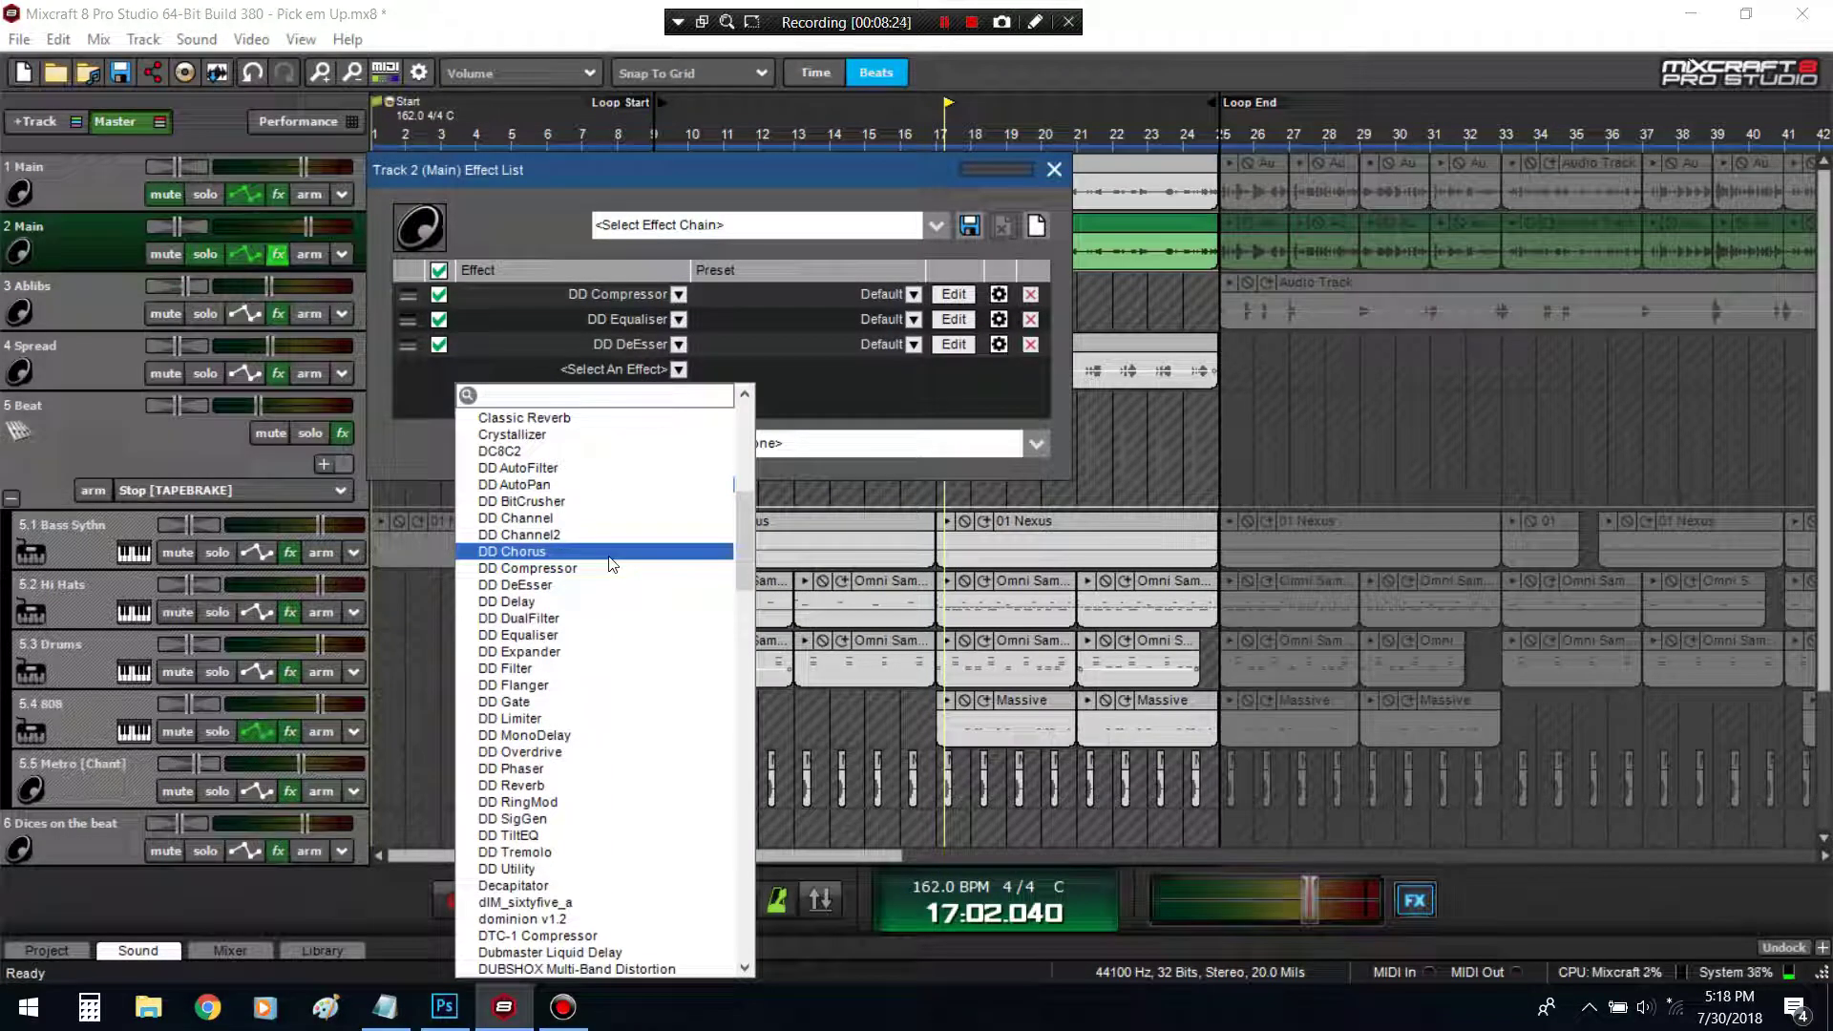
scroll(563, 566, "down", 1)
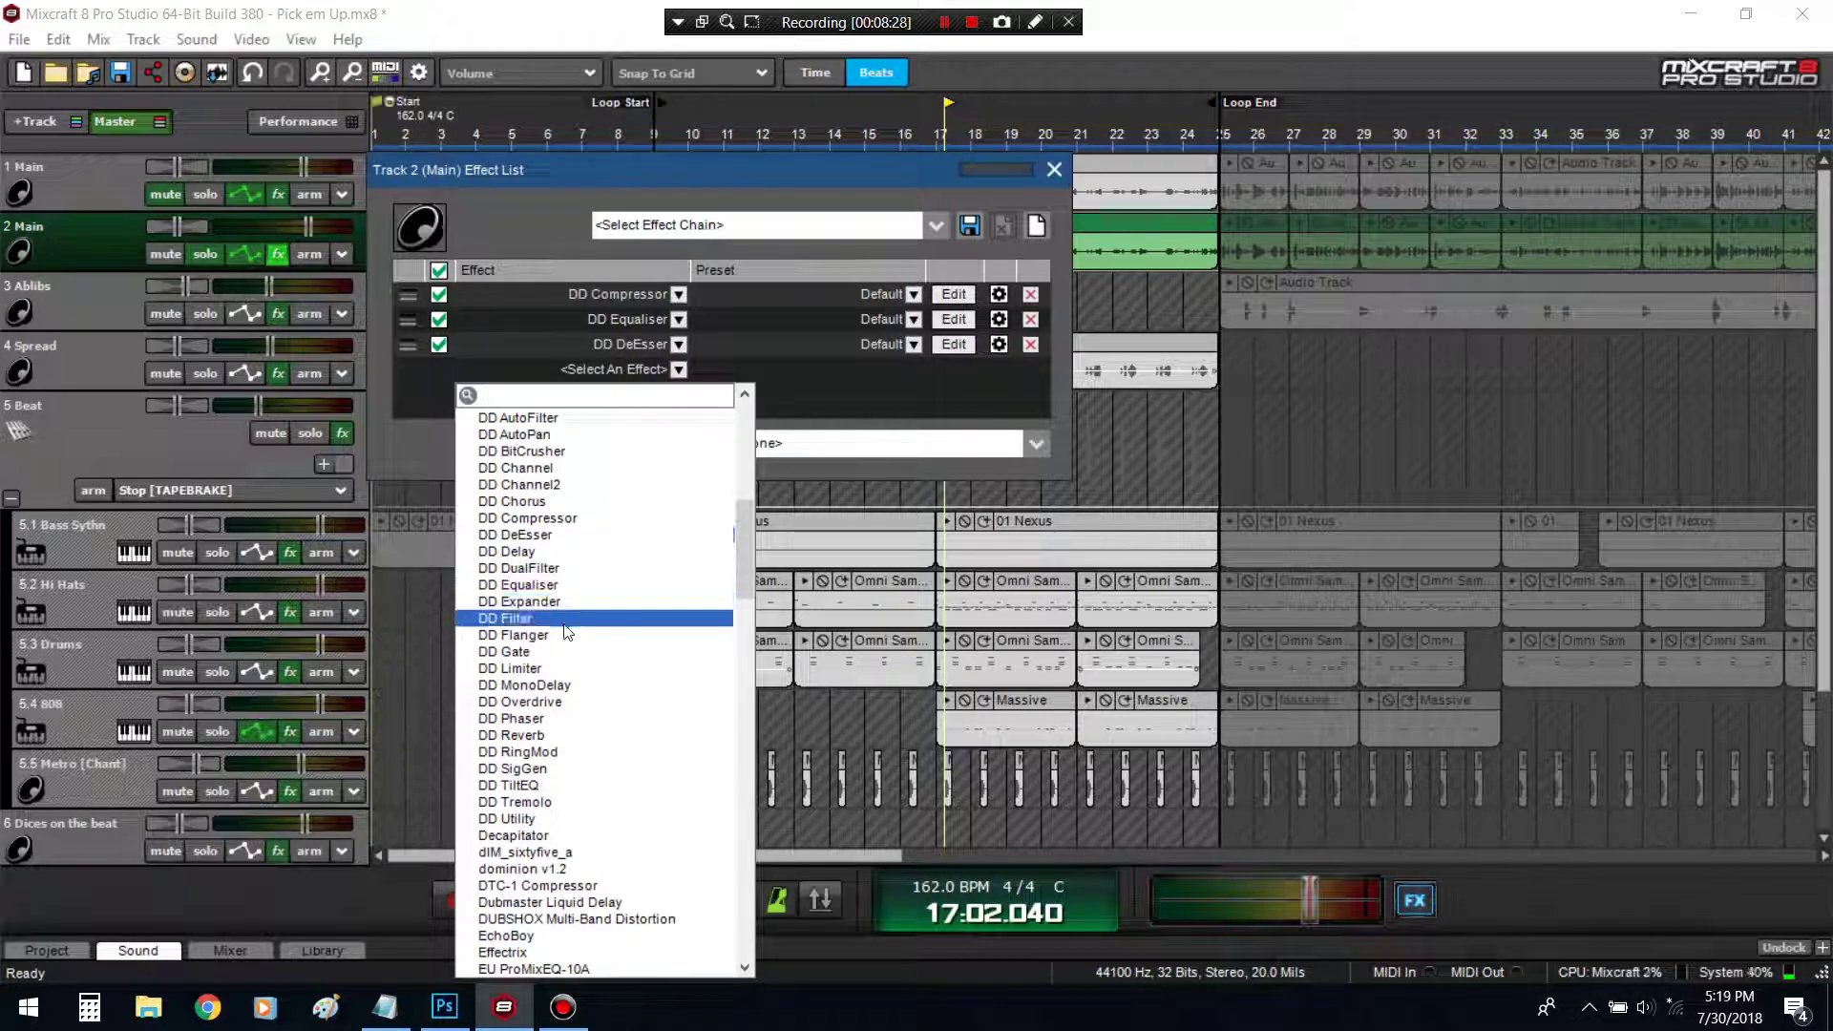
left_click(778, 393)
Add DD Overdrive after DD DeEsser in the duplicated Main track's effect list
left_click(645, 381)
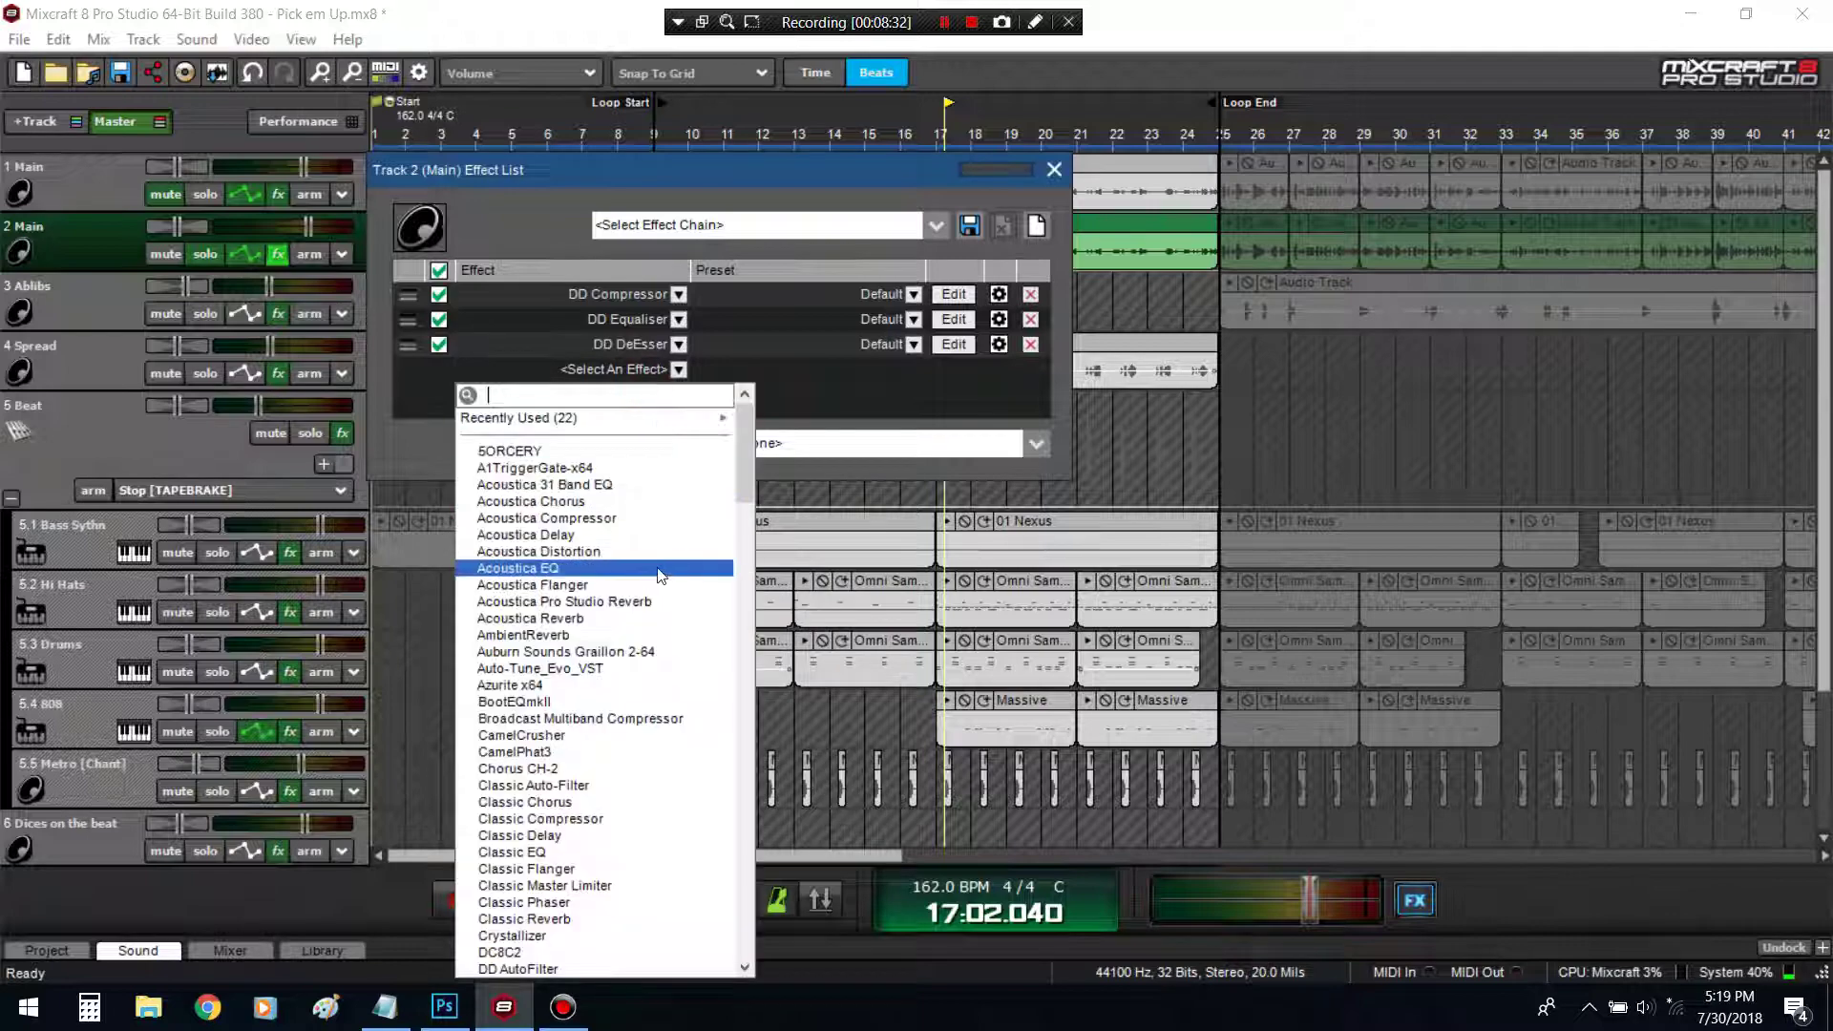
scroll(592, 640, "down", 3)
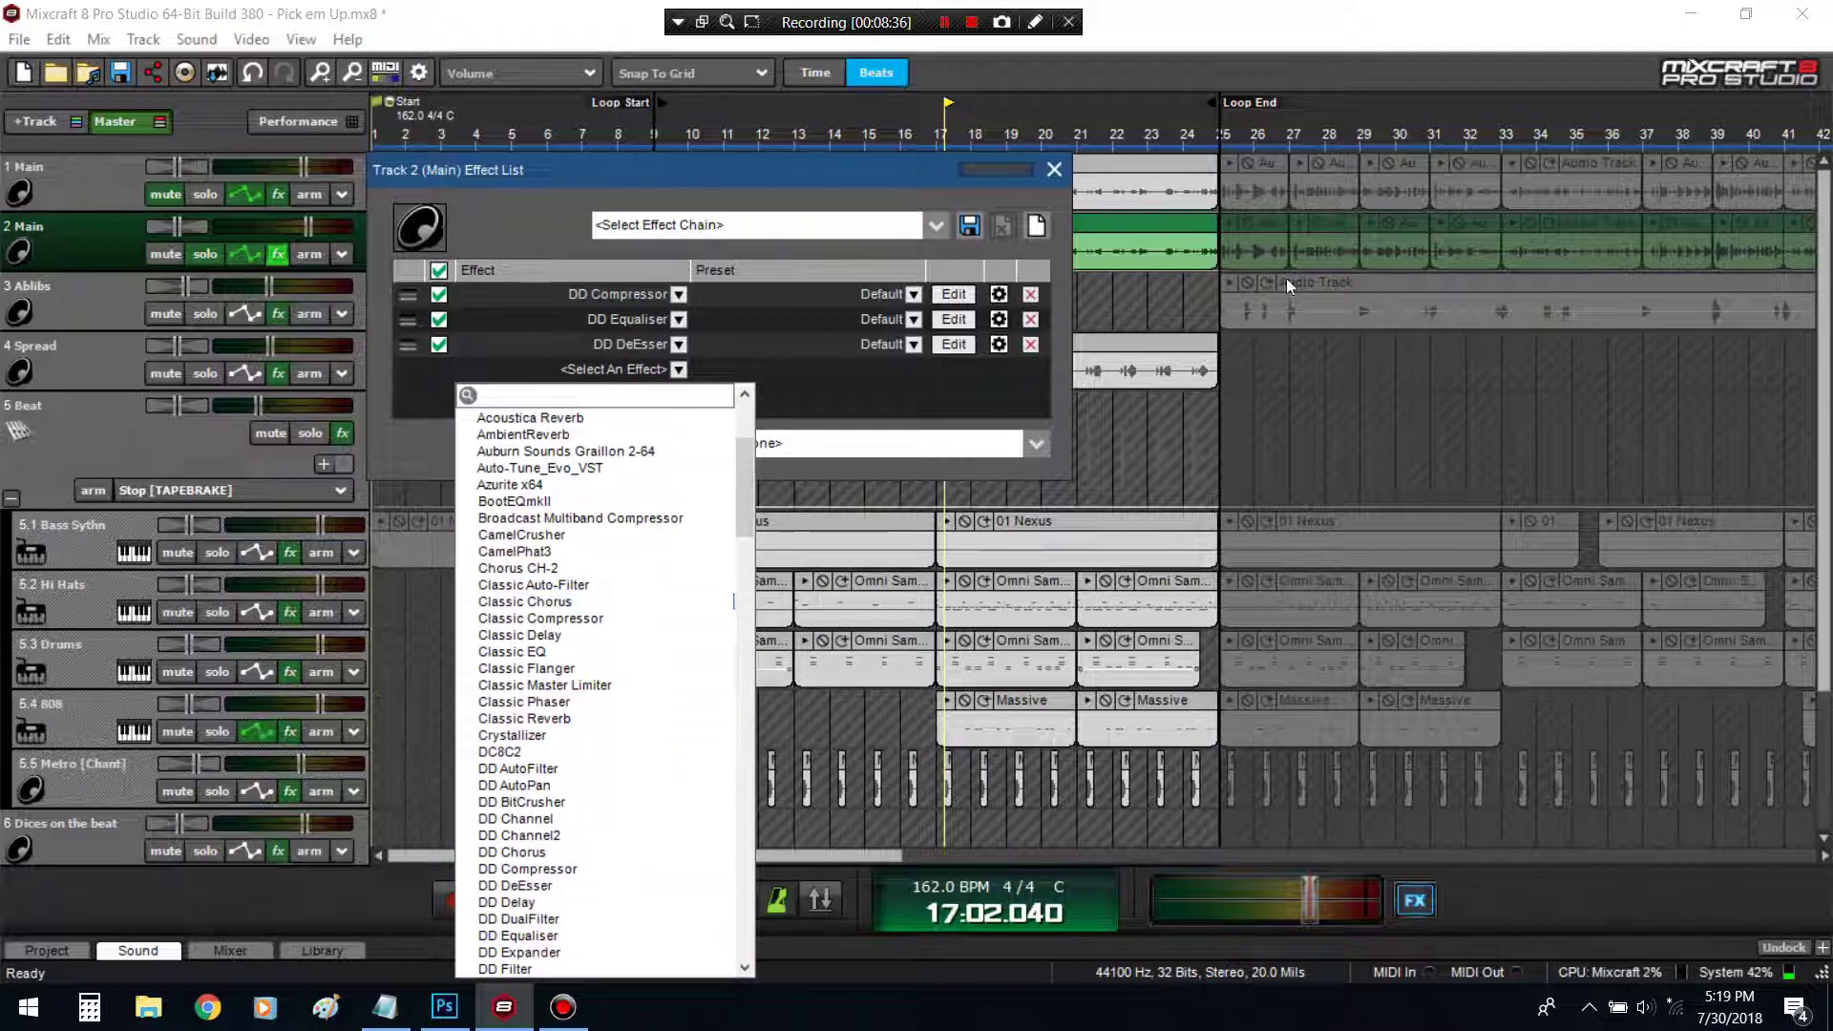
scroll(611, 621, "down", 4)
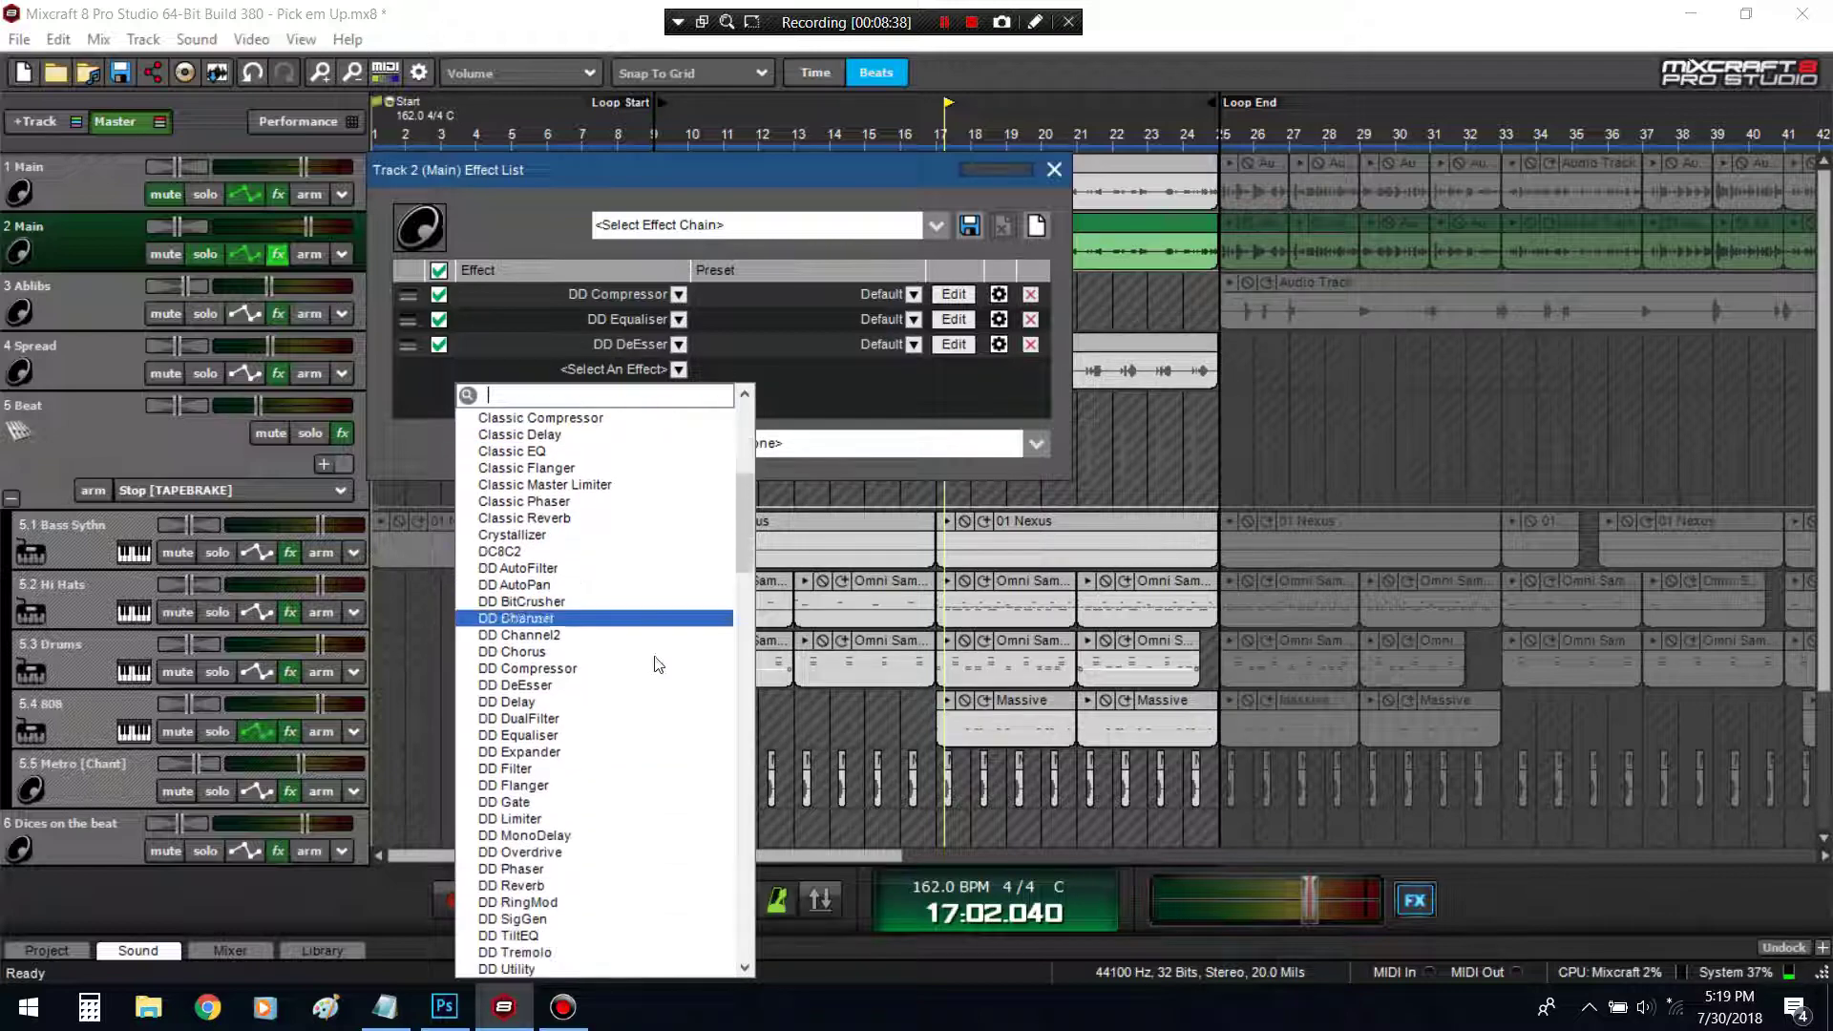
scroll(622, 712, "down", 1)
scroll(614, 704, "down", 2)
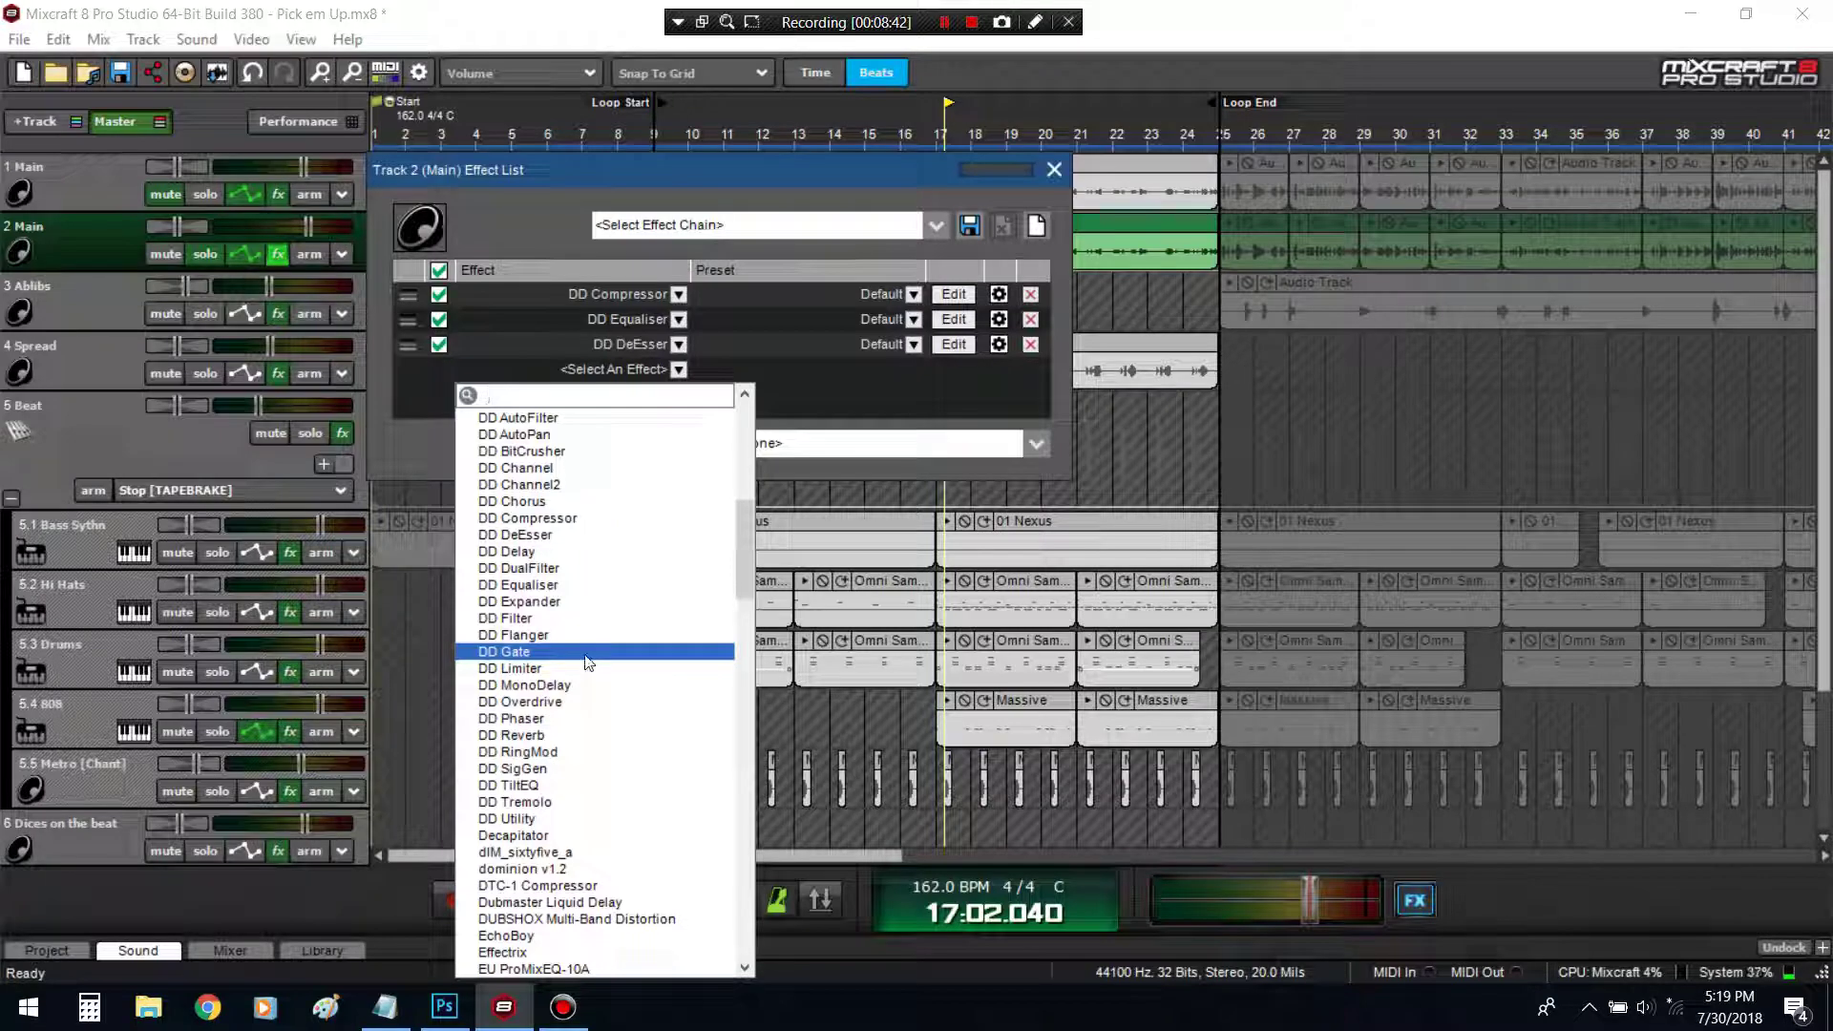
left_click(606, 702)
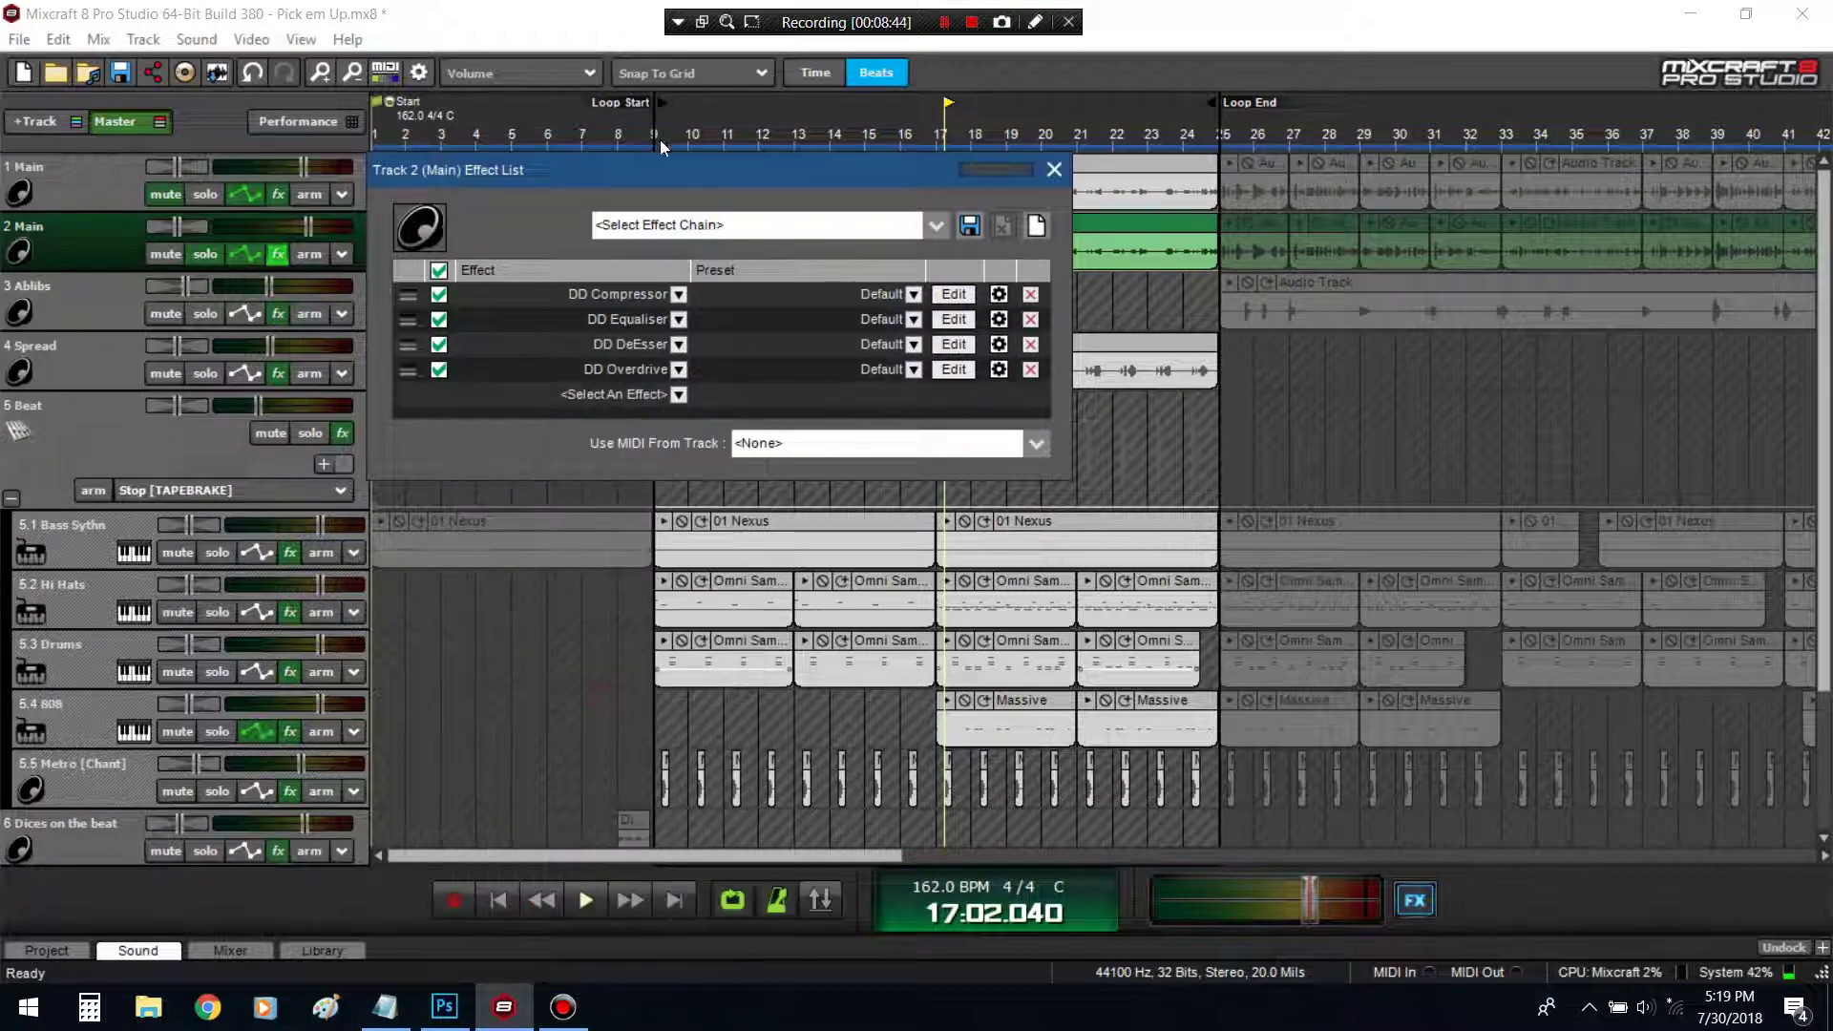
Play the vocal from bar 9, keep DD Overdrive's Drive just above its minimum, and close the overdrive settings
left_click(653, 122)
left_click(606, 903)
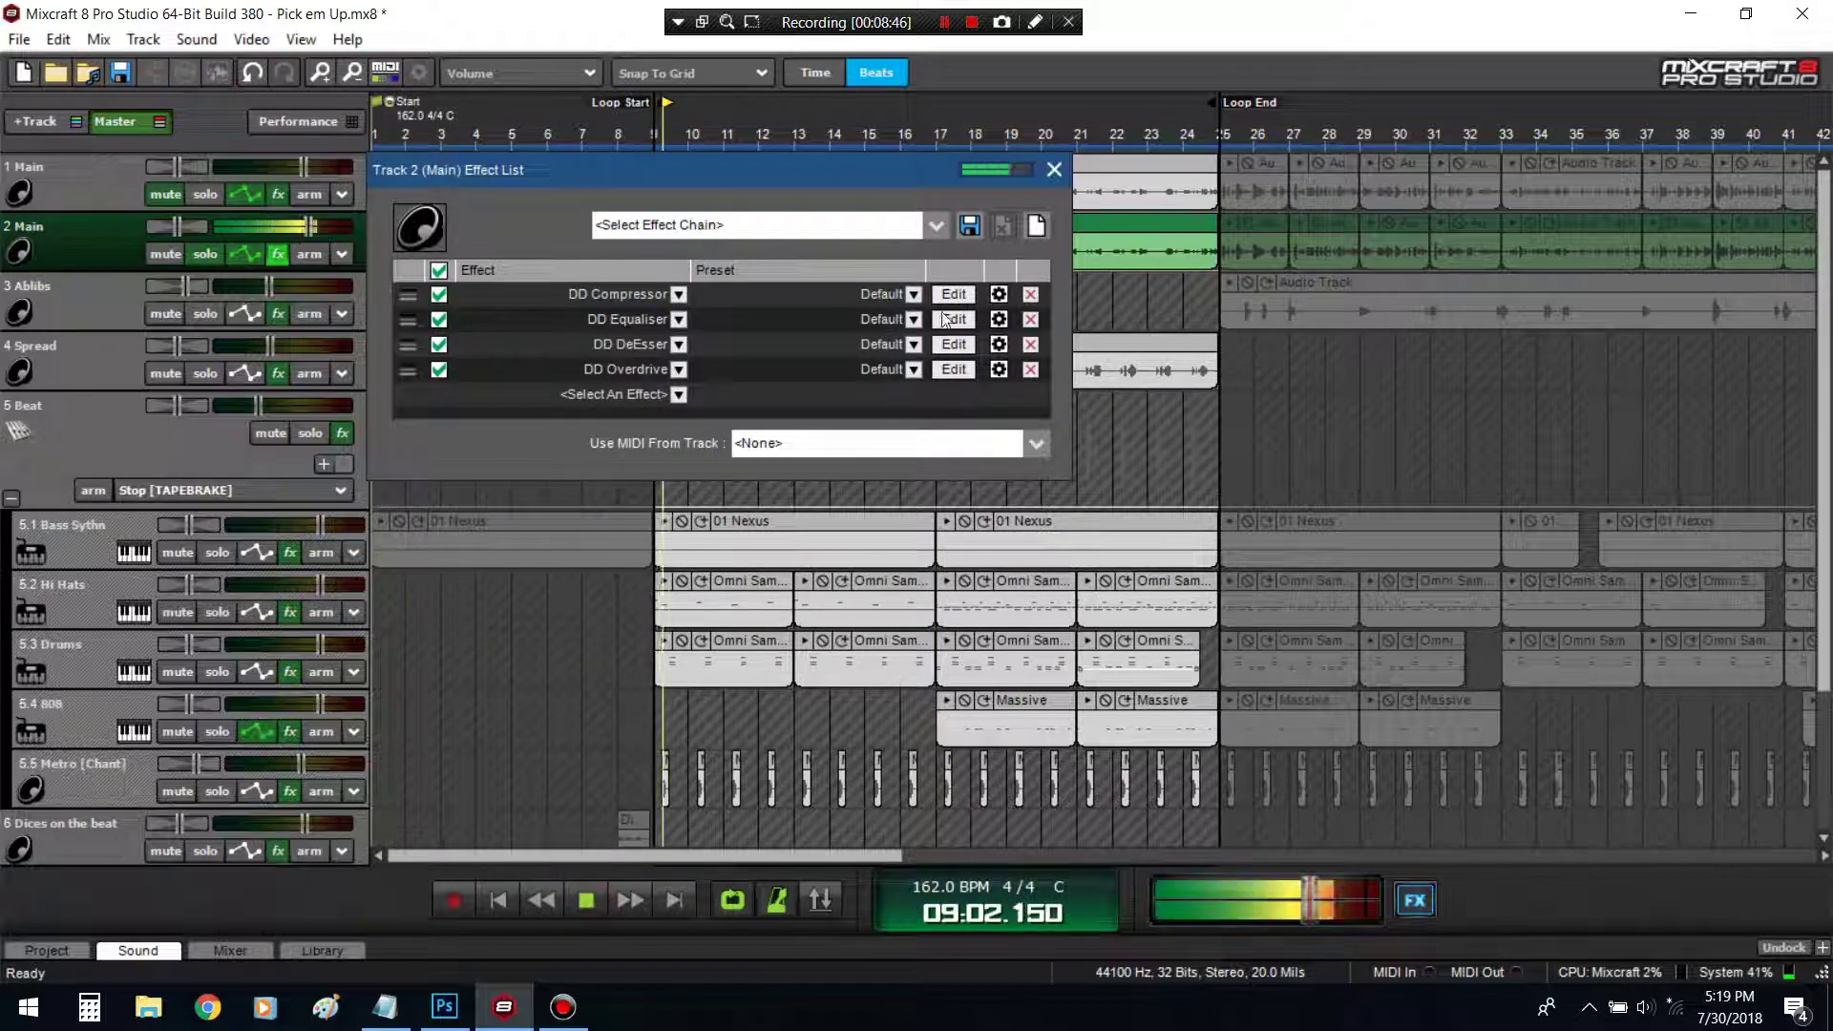
left_click(955, 369)
mouse_move(817, 556)
left_mouse_down()
mouse_move(792, 497)
mouse_move(805, 530)
left_mouse_up()
key("space")
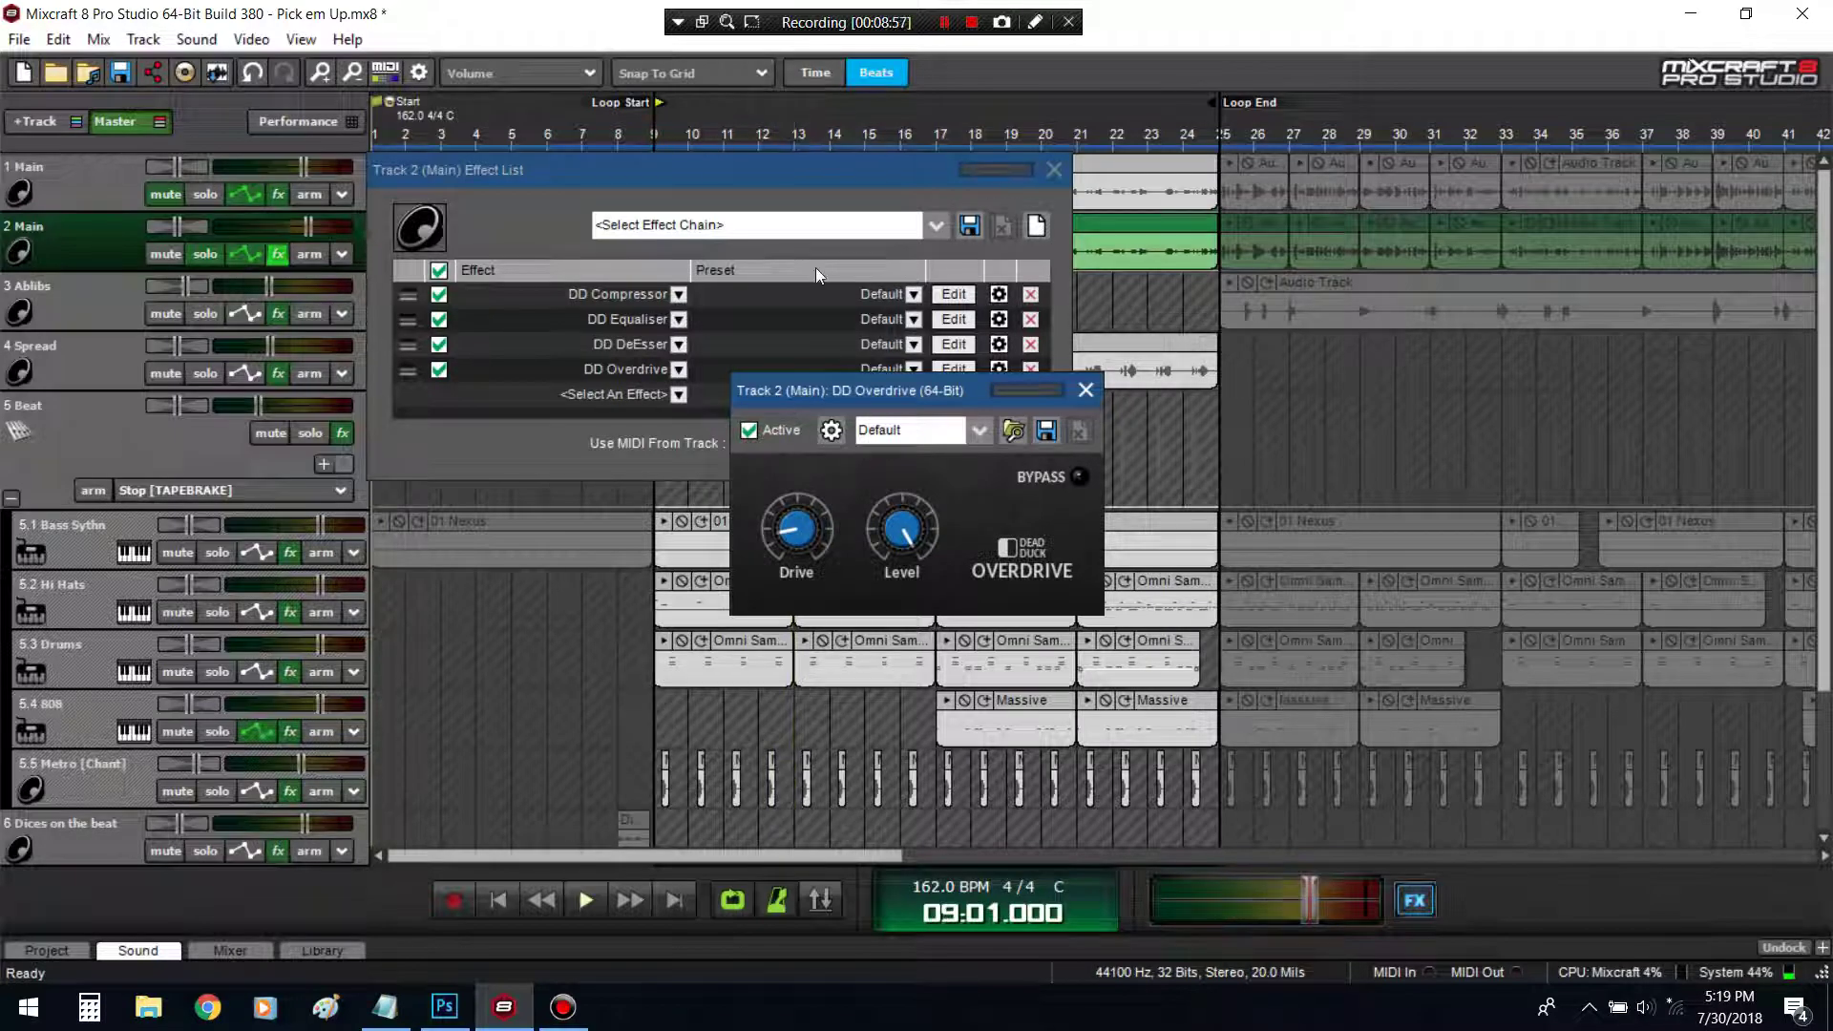
key("space")
left_click_drag(907, 544, 813, 529)
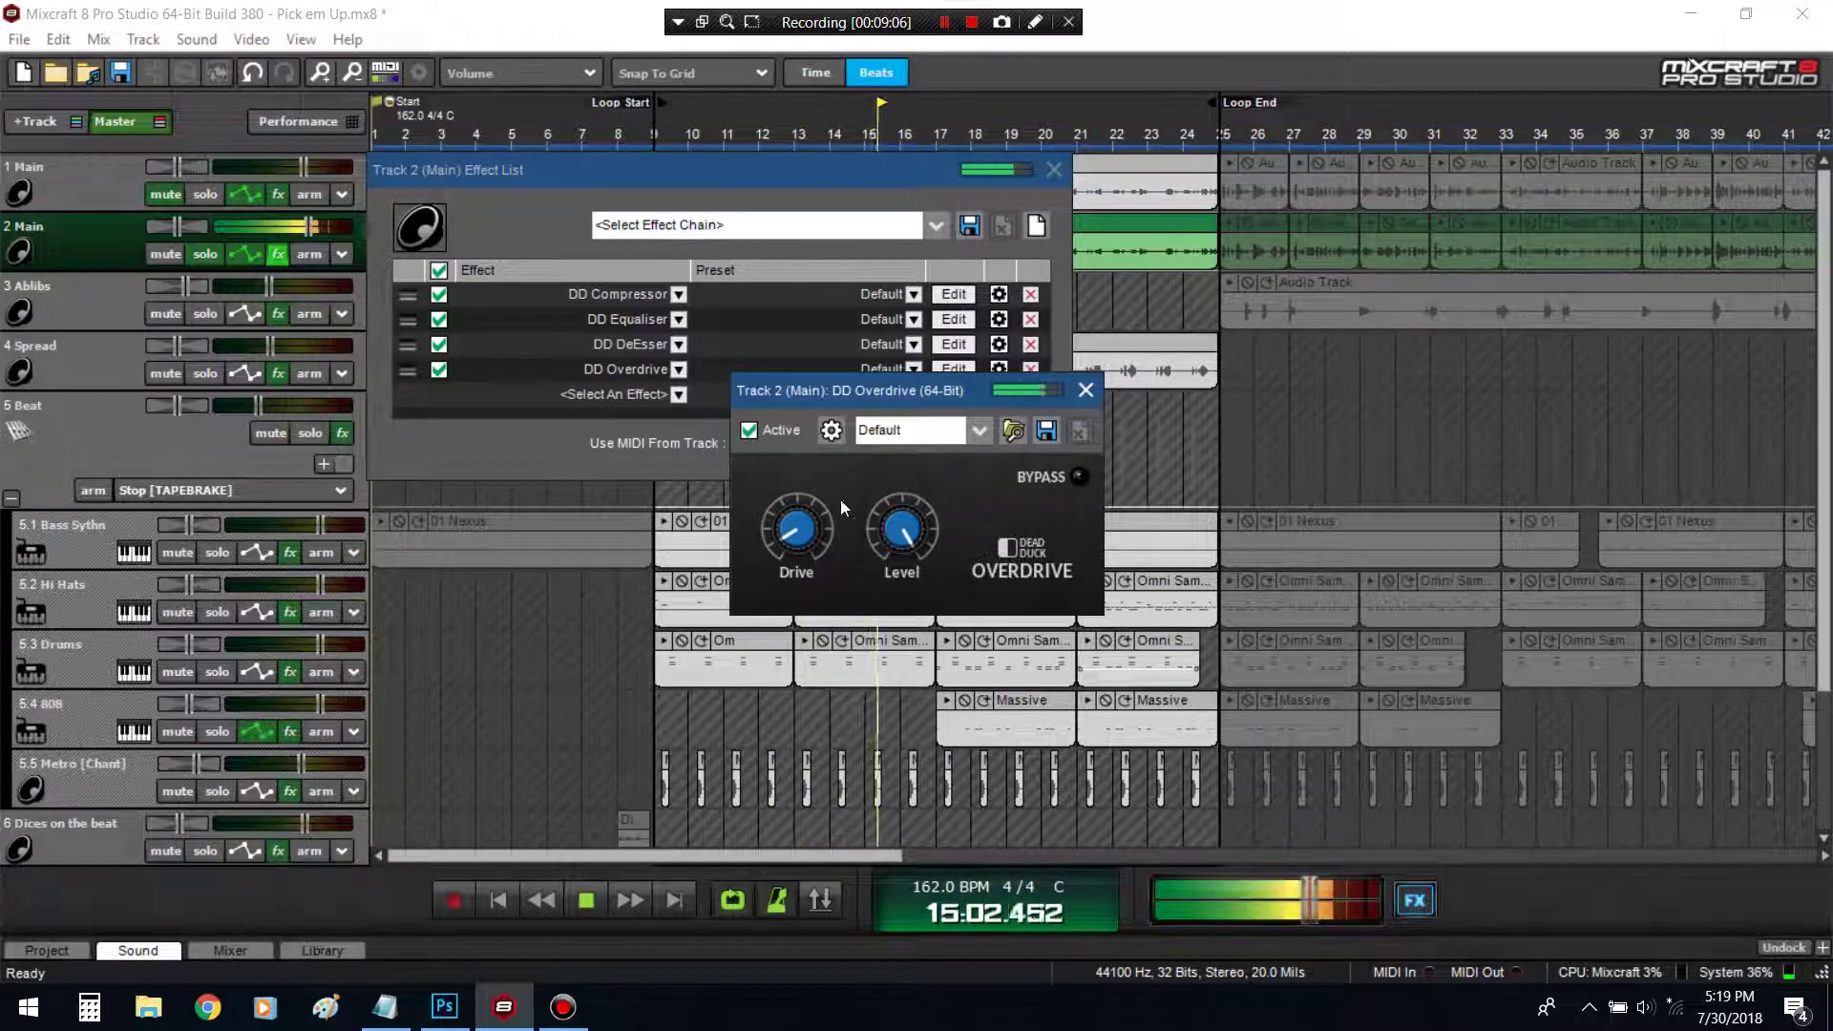
left_click(1085, 389)
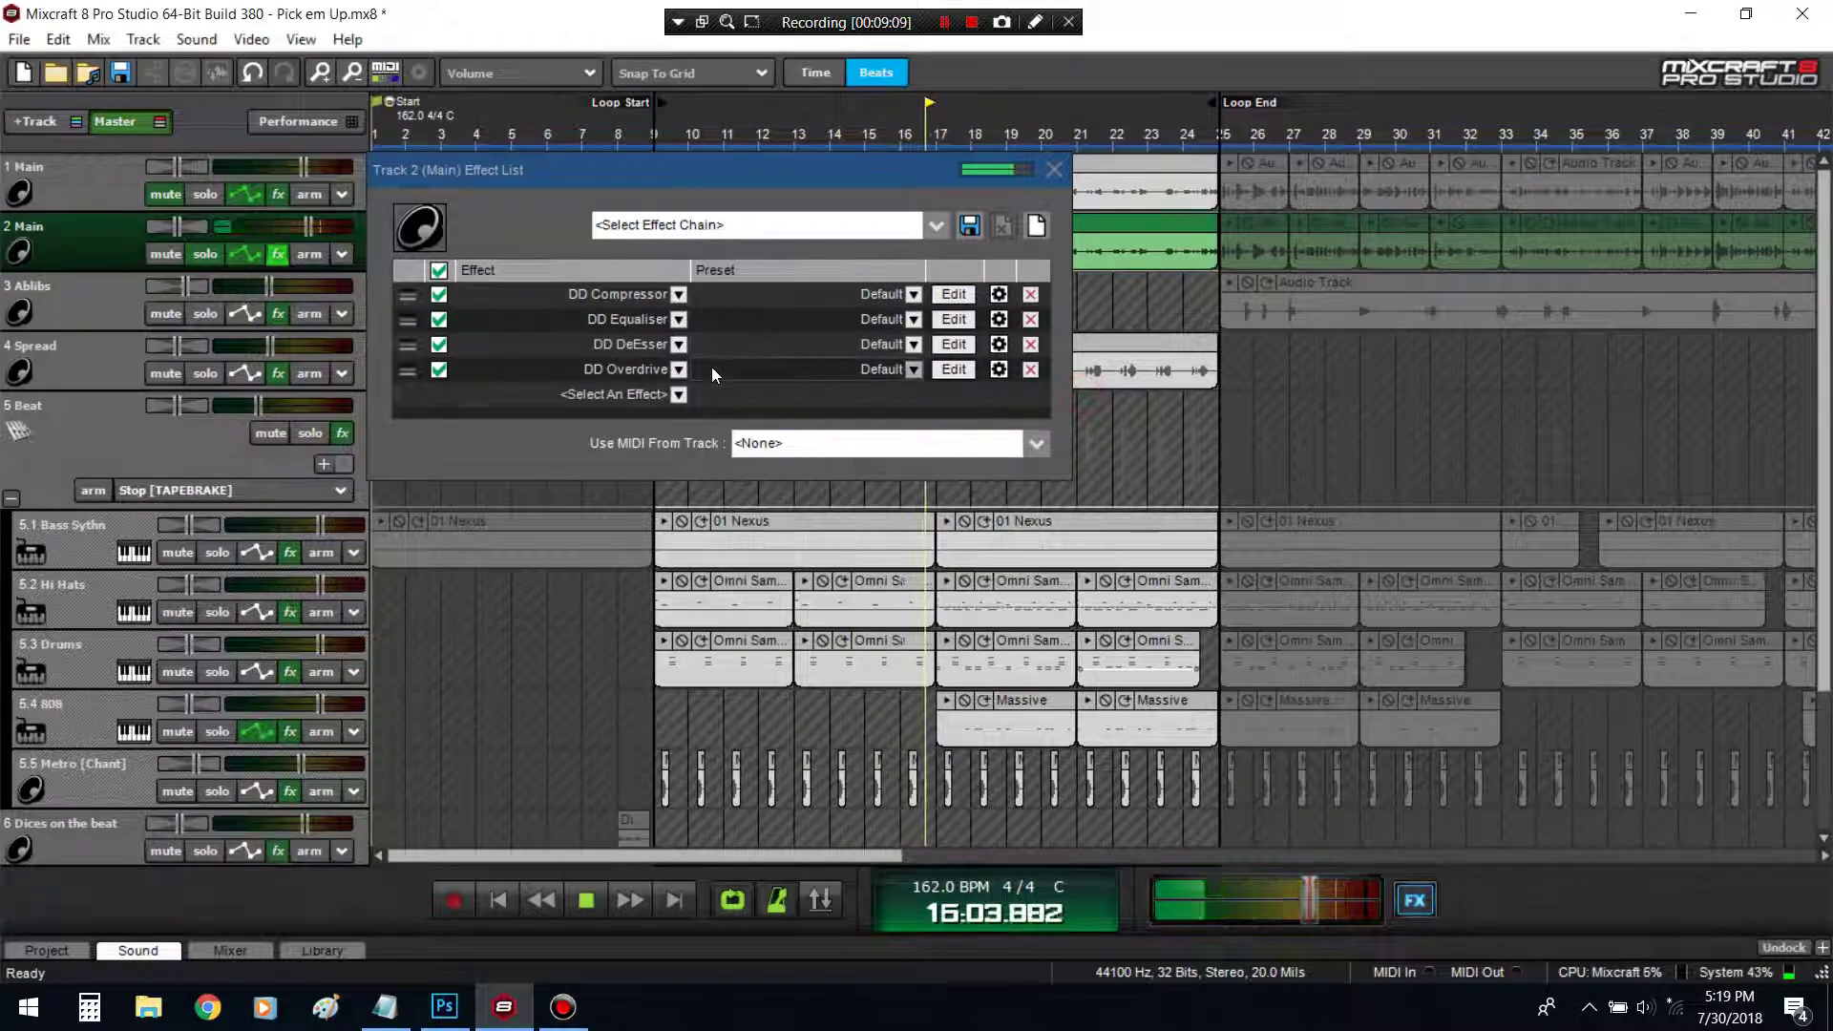
Solo the Beat track alongside the vocal and raise the Beat track's volume
left_click(679, 395)
scroll(573, 860, "down", 7)
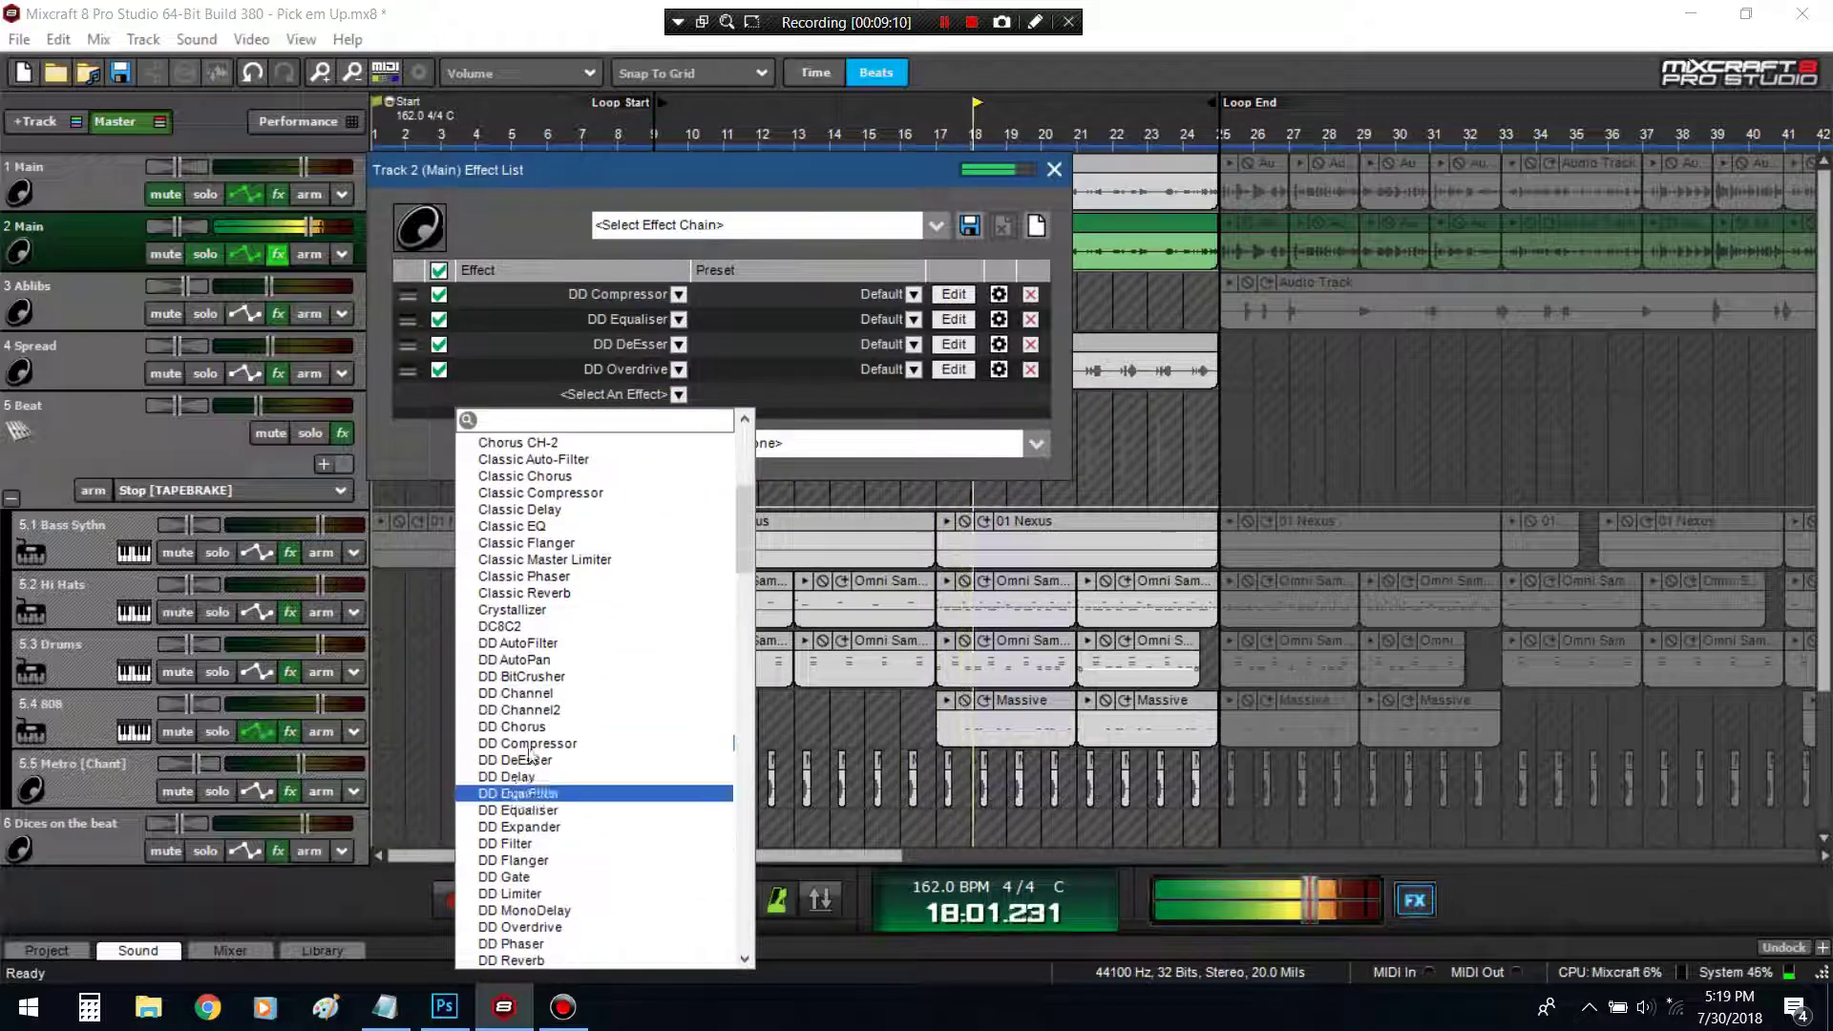
left_click(285, 420)
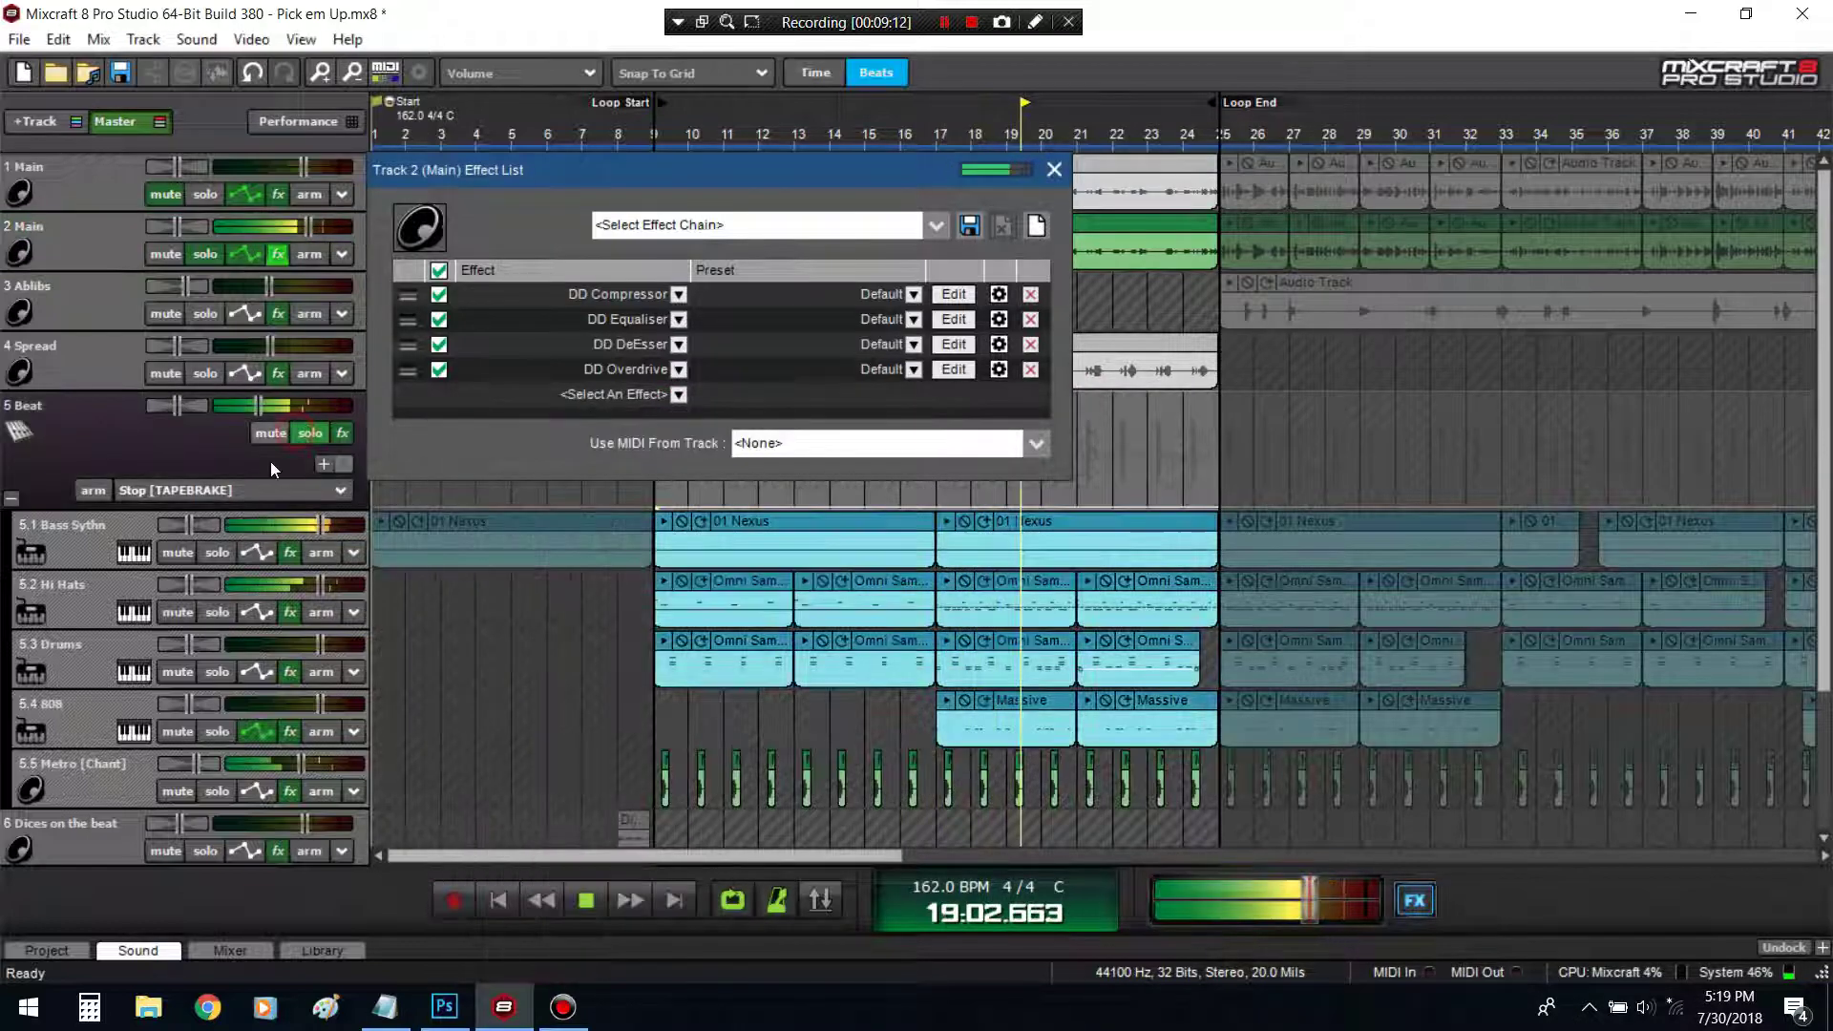
left_click_drag(257, 406, 308, 433)
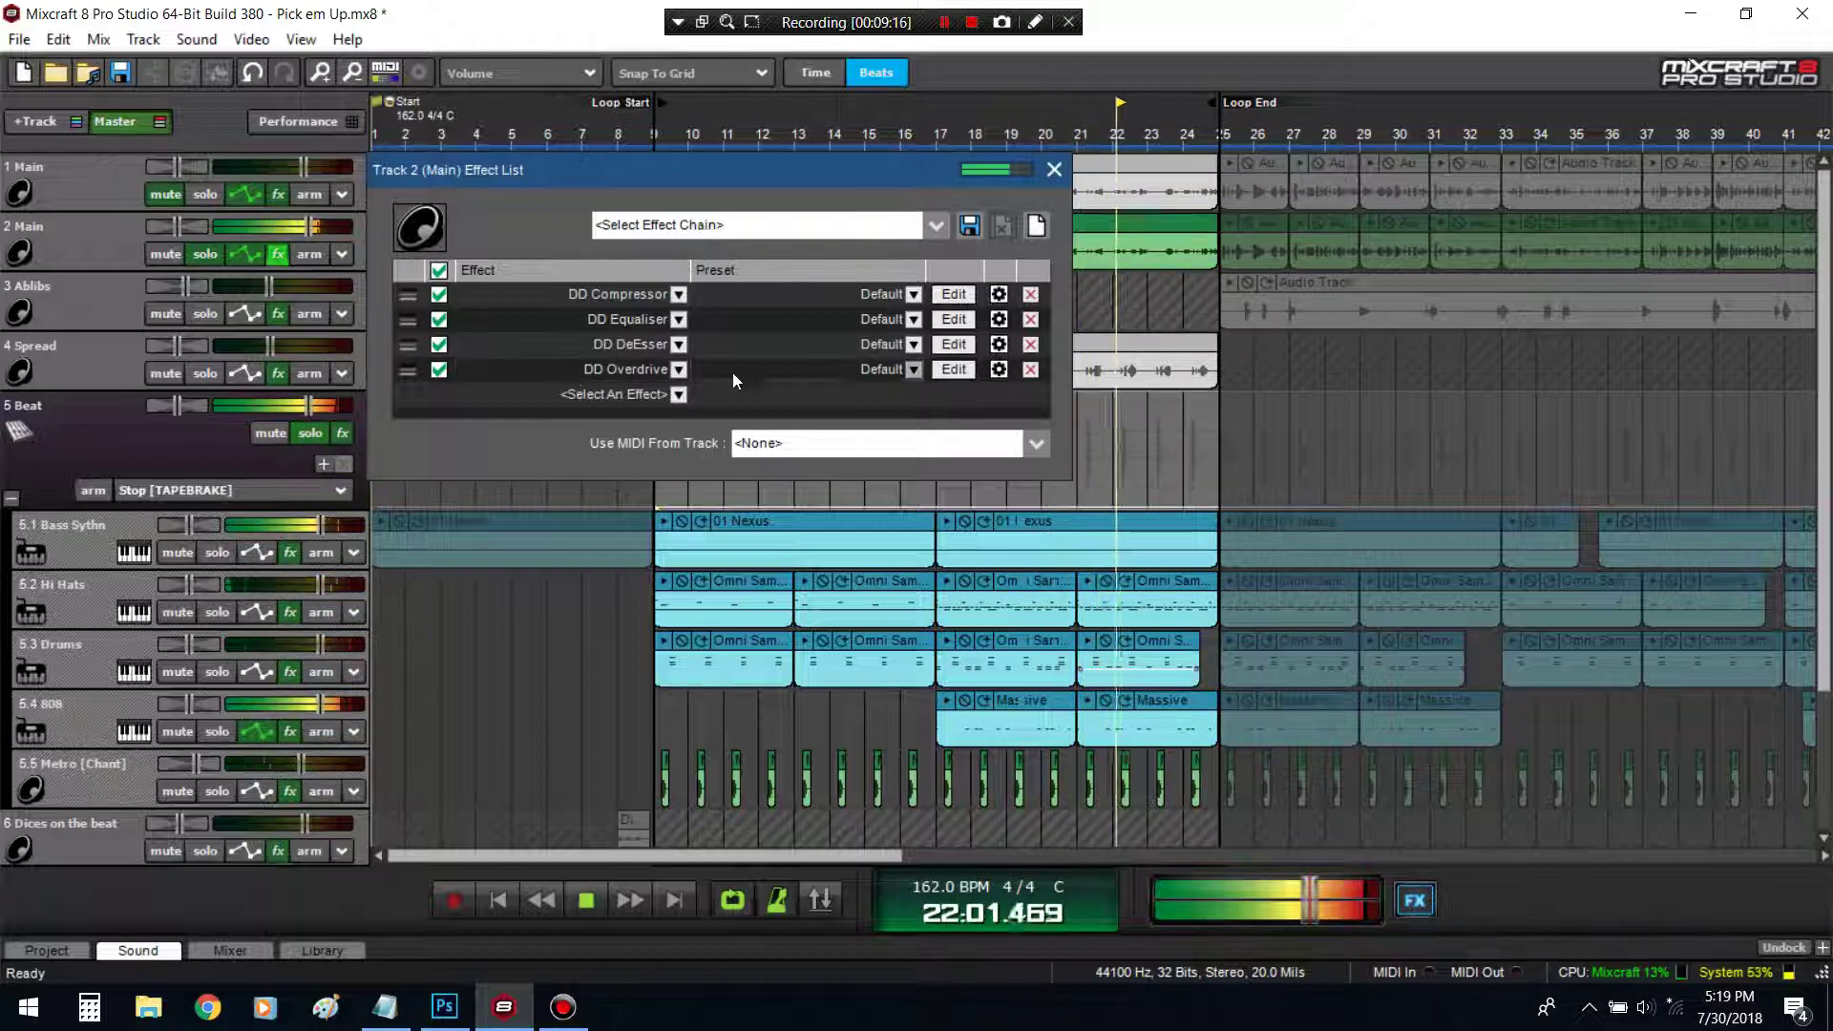
Raise DD Overdrive's Drive to about a quarter while listening with the beat, stop playback, and close the overdrive settings
left_click(943, 373)
left_click(945, 378)
mouse_move(797, 534)
left_mouse_down()
mouse_move(802, 514)
mouse_move(814, 533)
left_mouse_up()
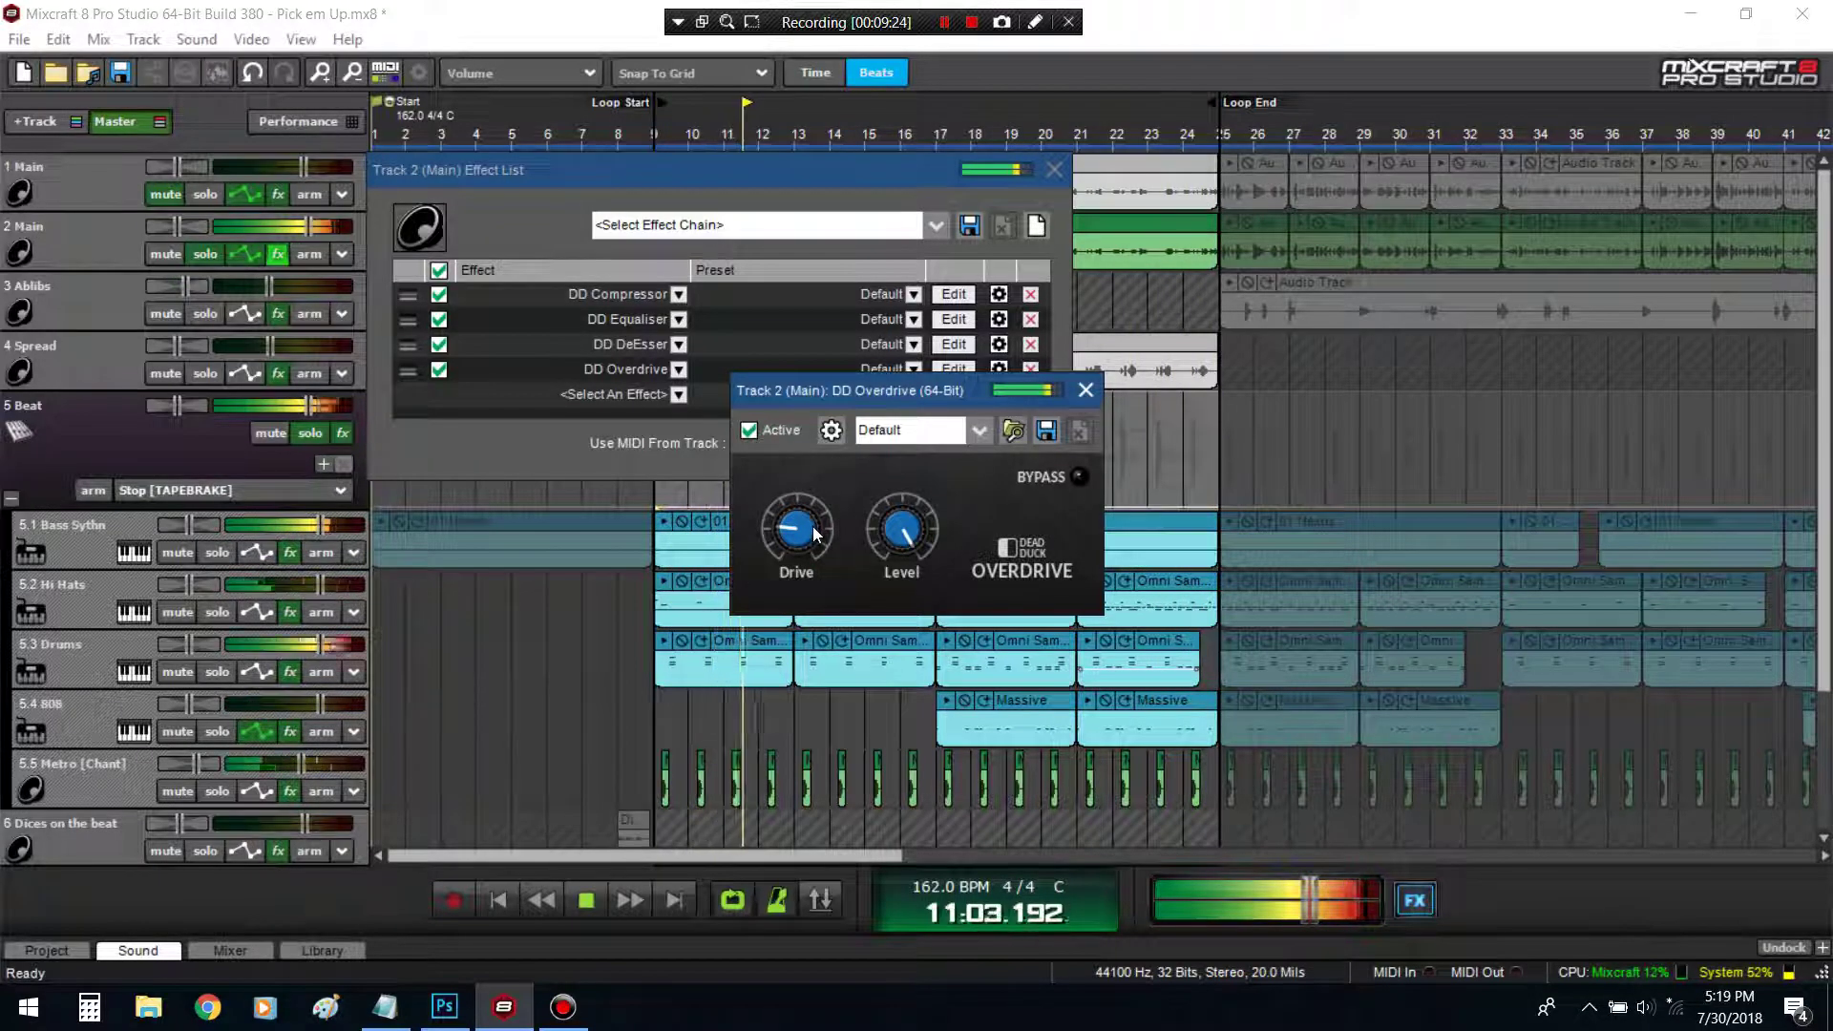
key("space")
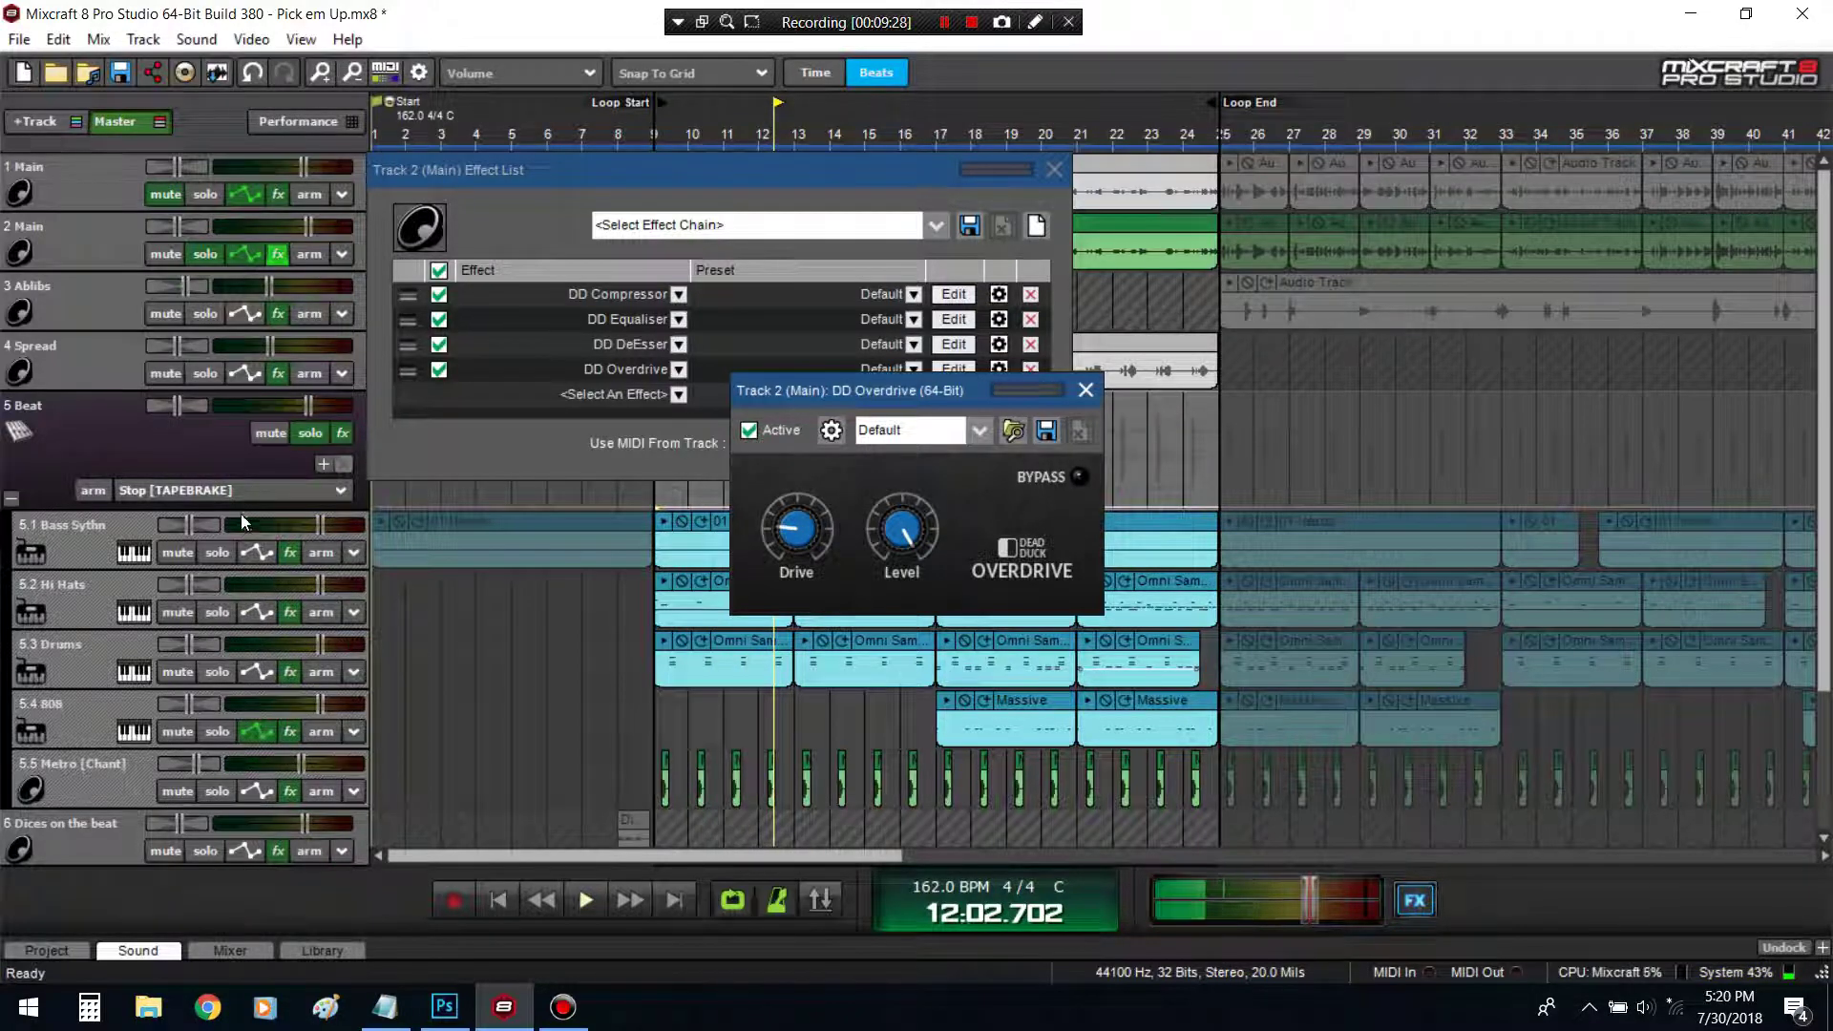
left_click(944, 21)
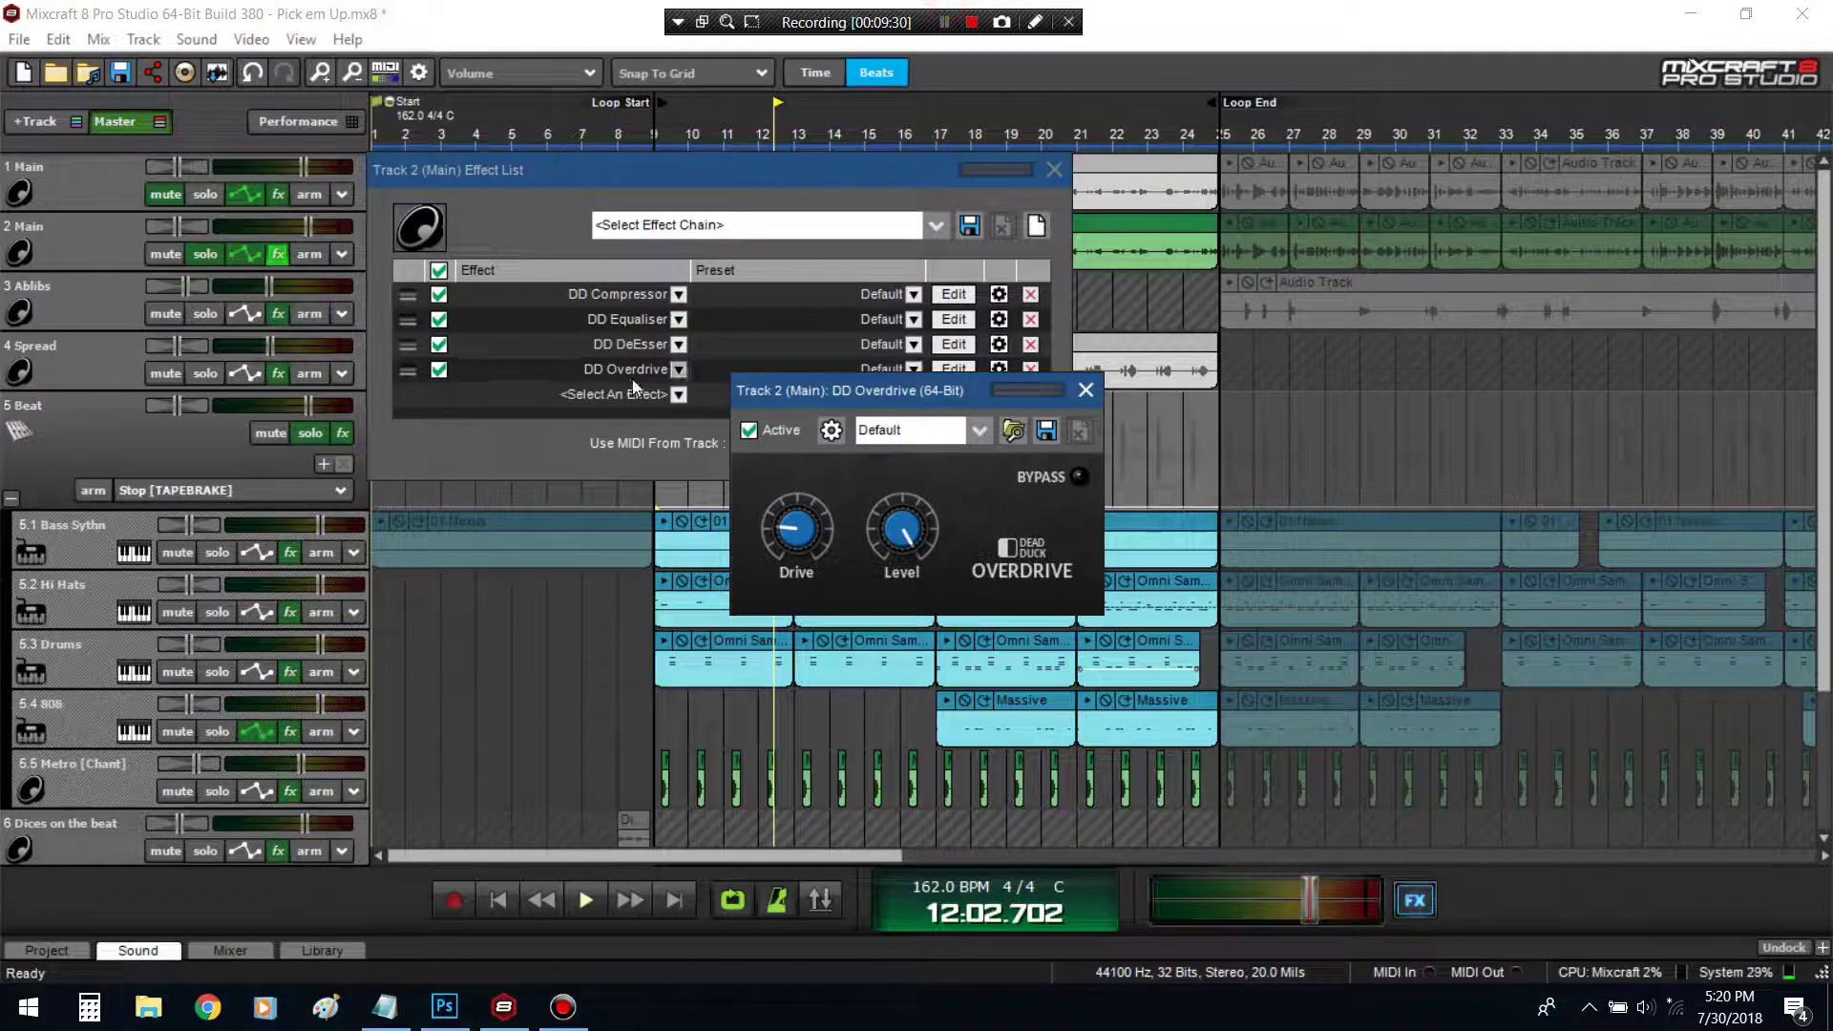
left_click(323, 859)
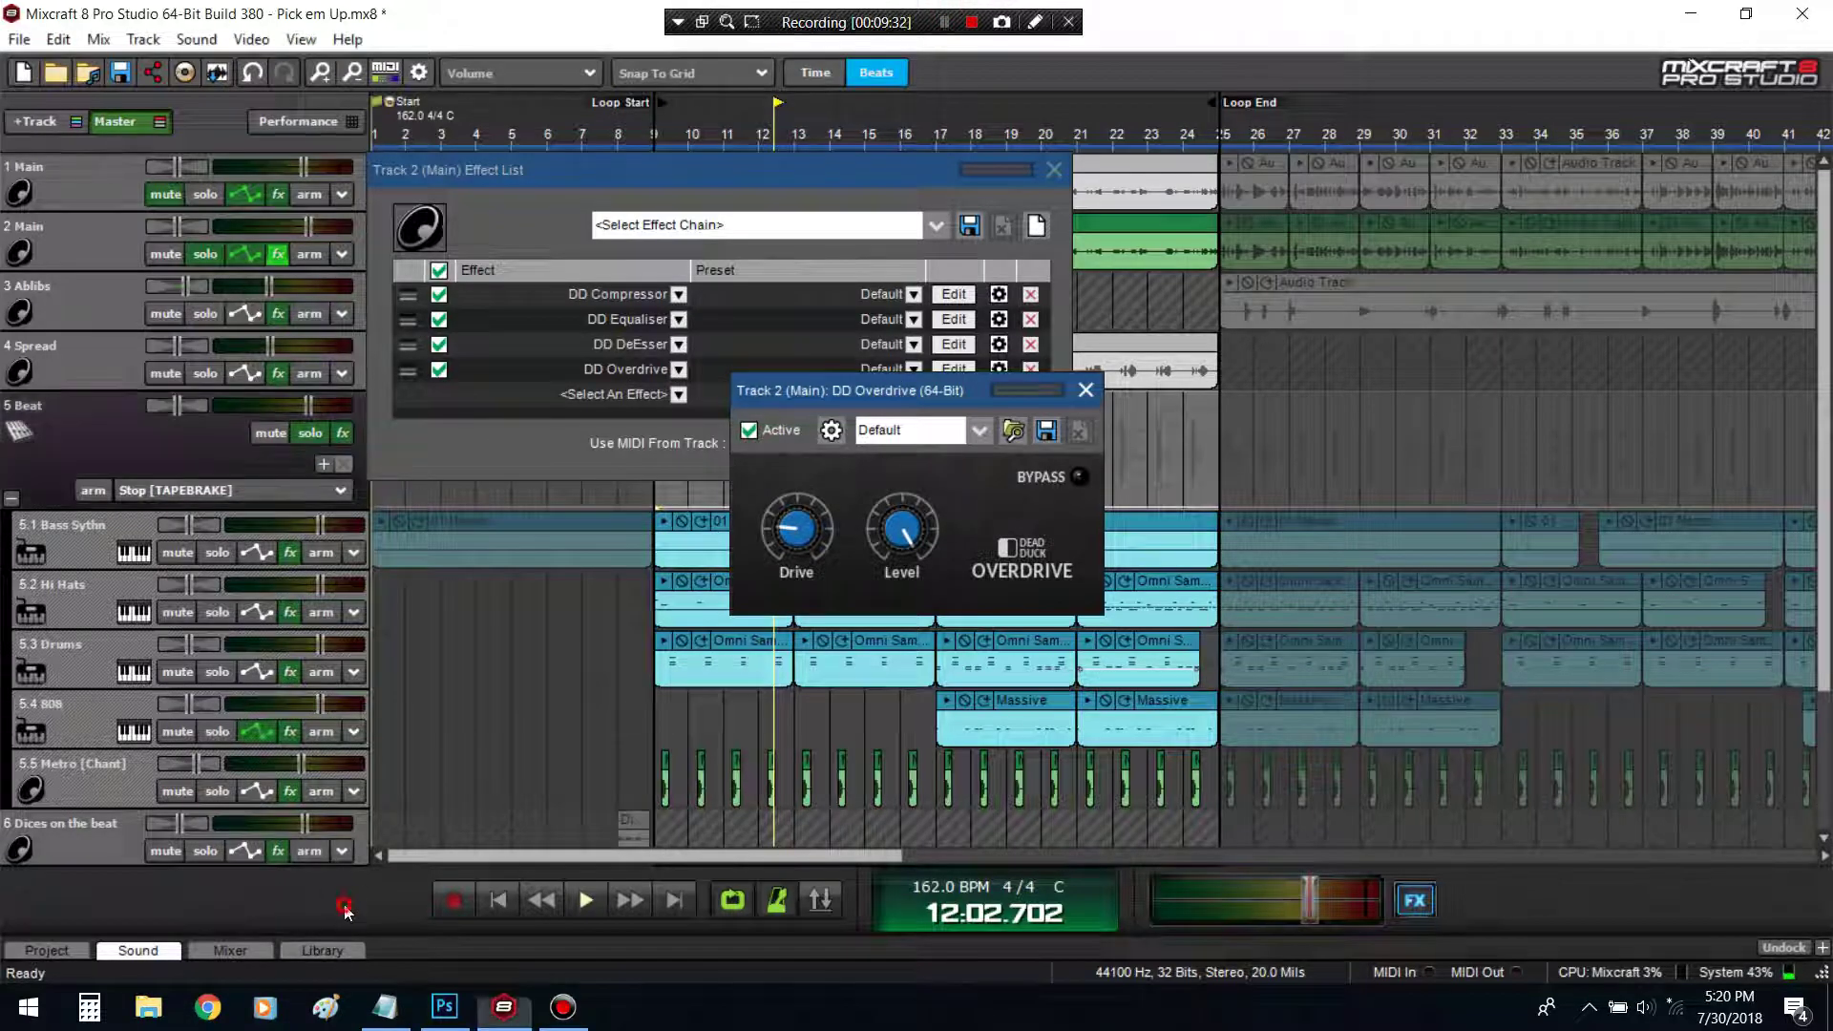
key("space")
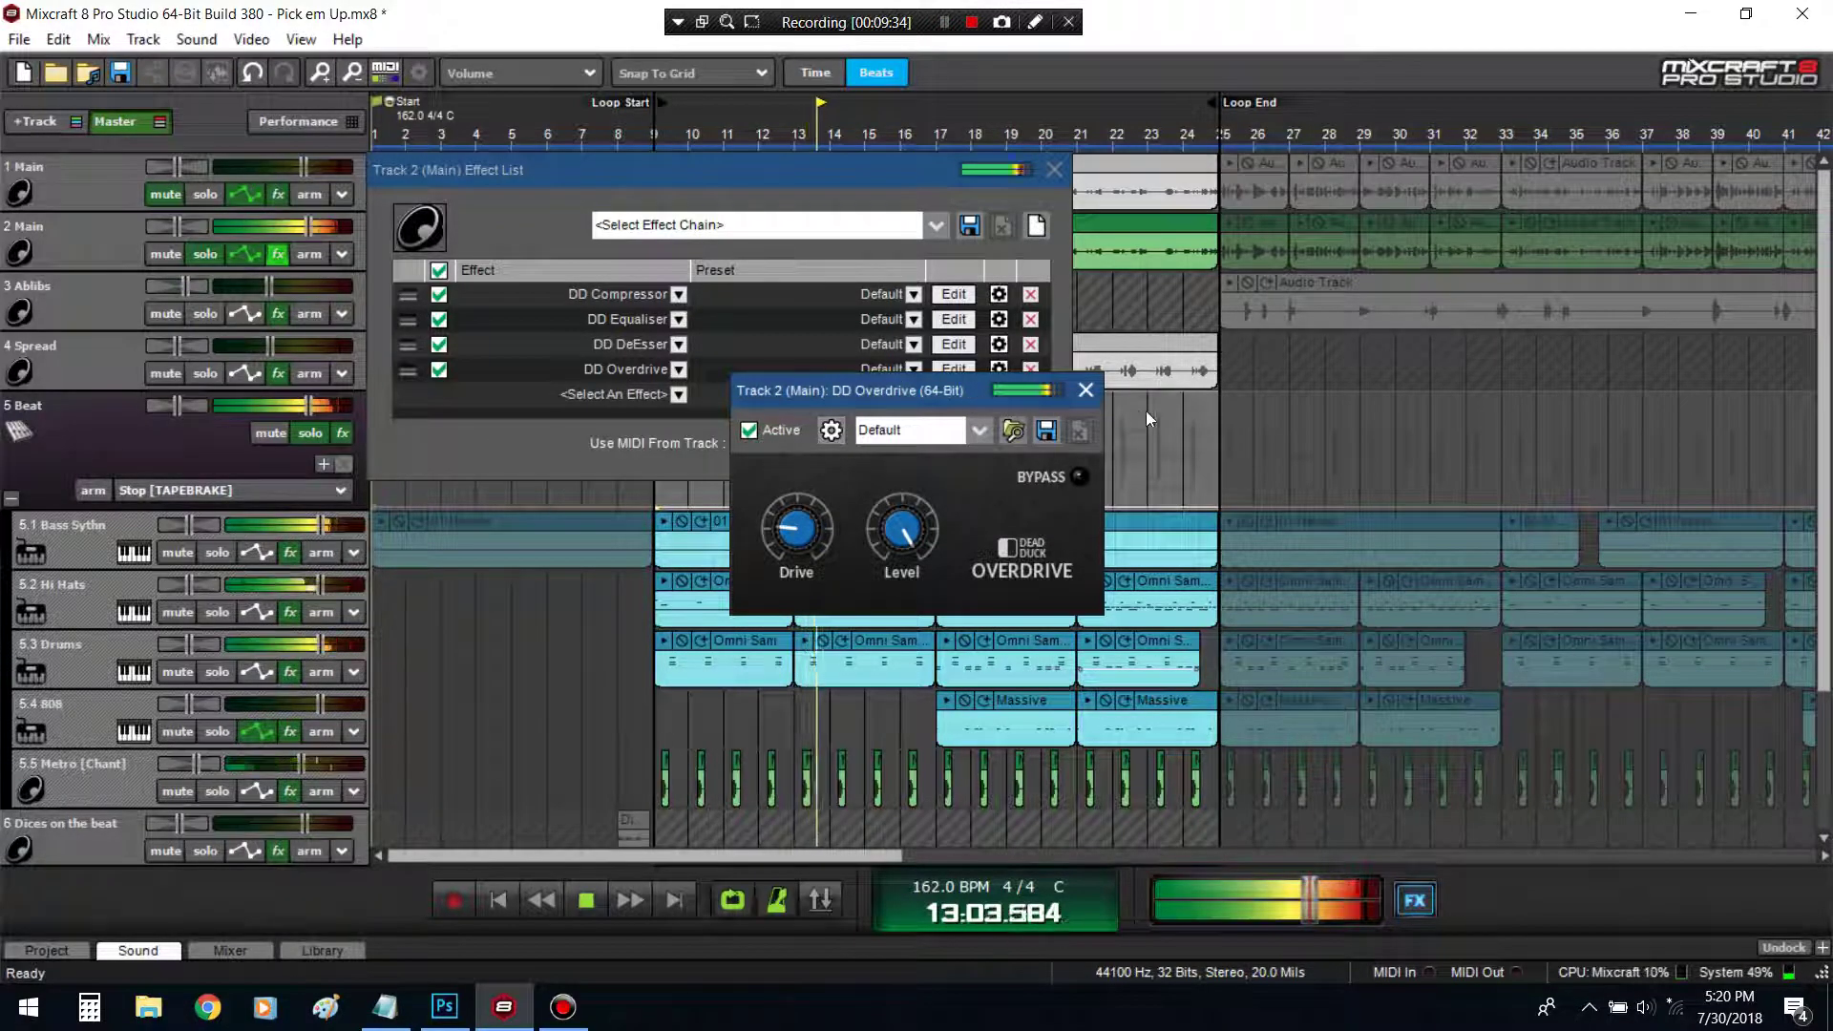
key("space")
left_click(1085, 390)
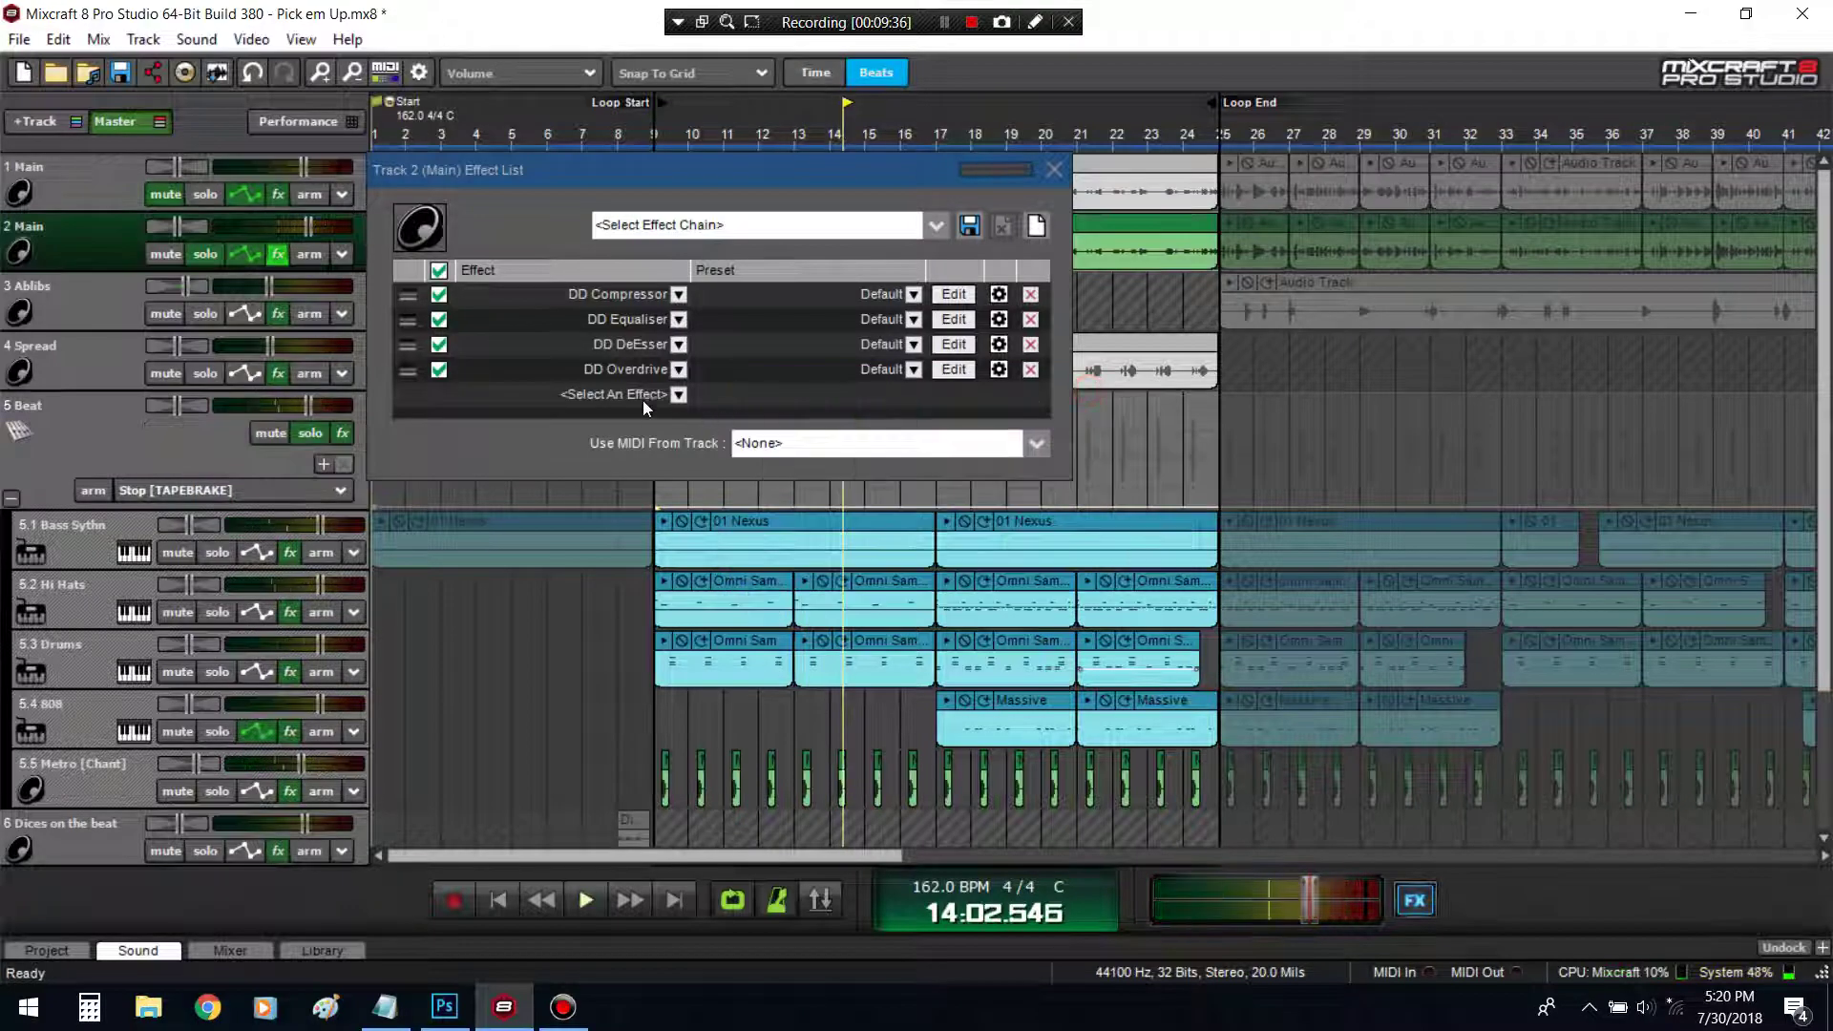
Add DD TiltEQ after the overdrive, open its settings, and close them without changing any control
left_click(644, 406)
scroll(589, 726, "down", 10)
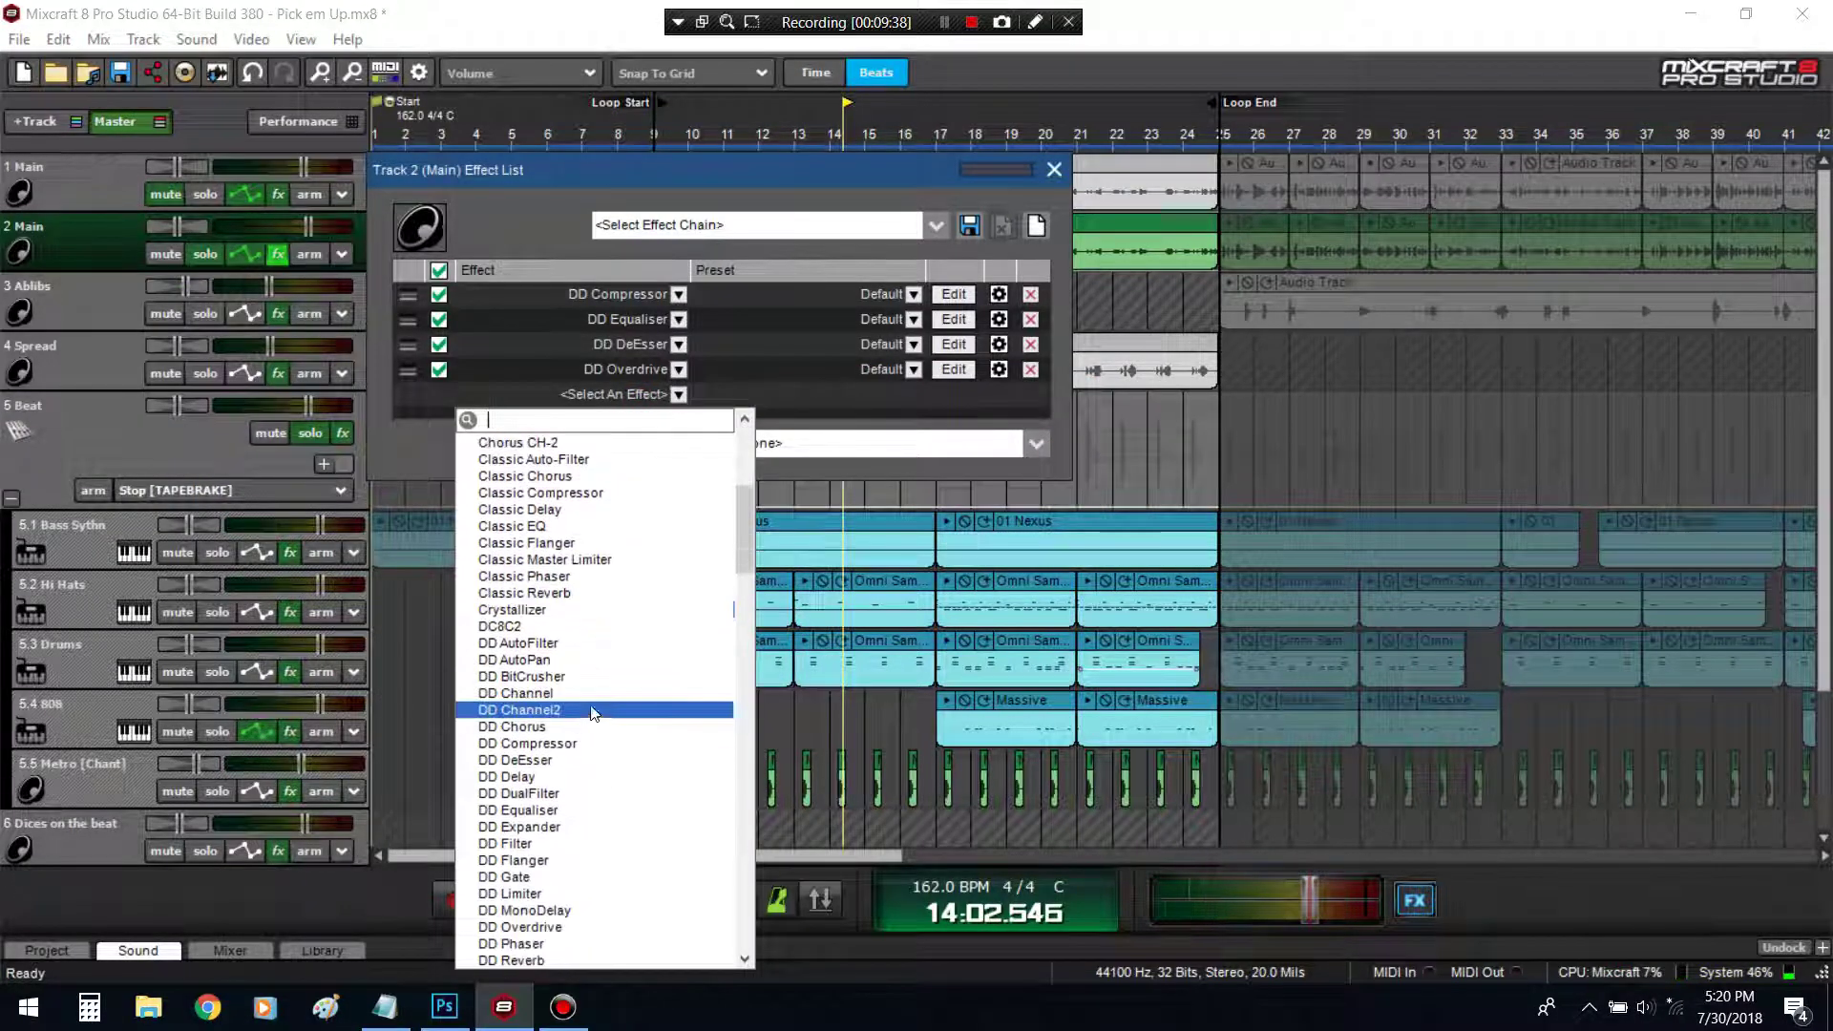
scroll(586, 713, "down", 3)
scroll(579, 712, "down", 4)
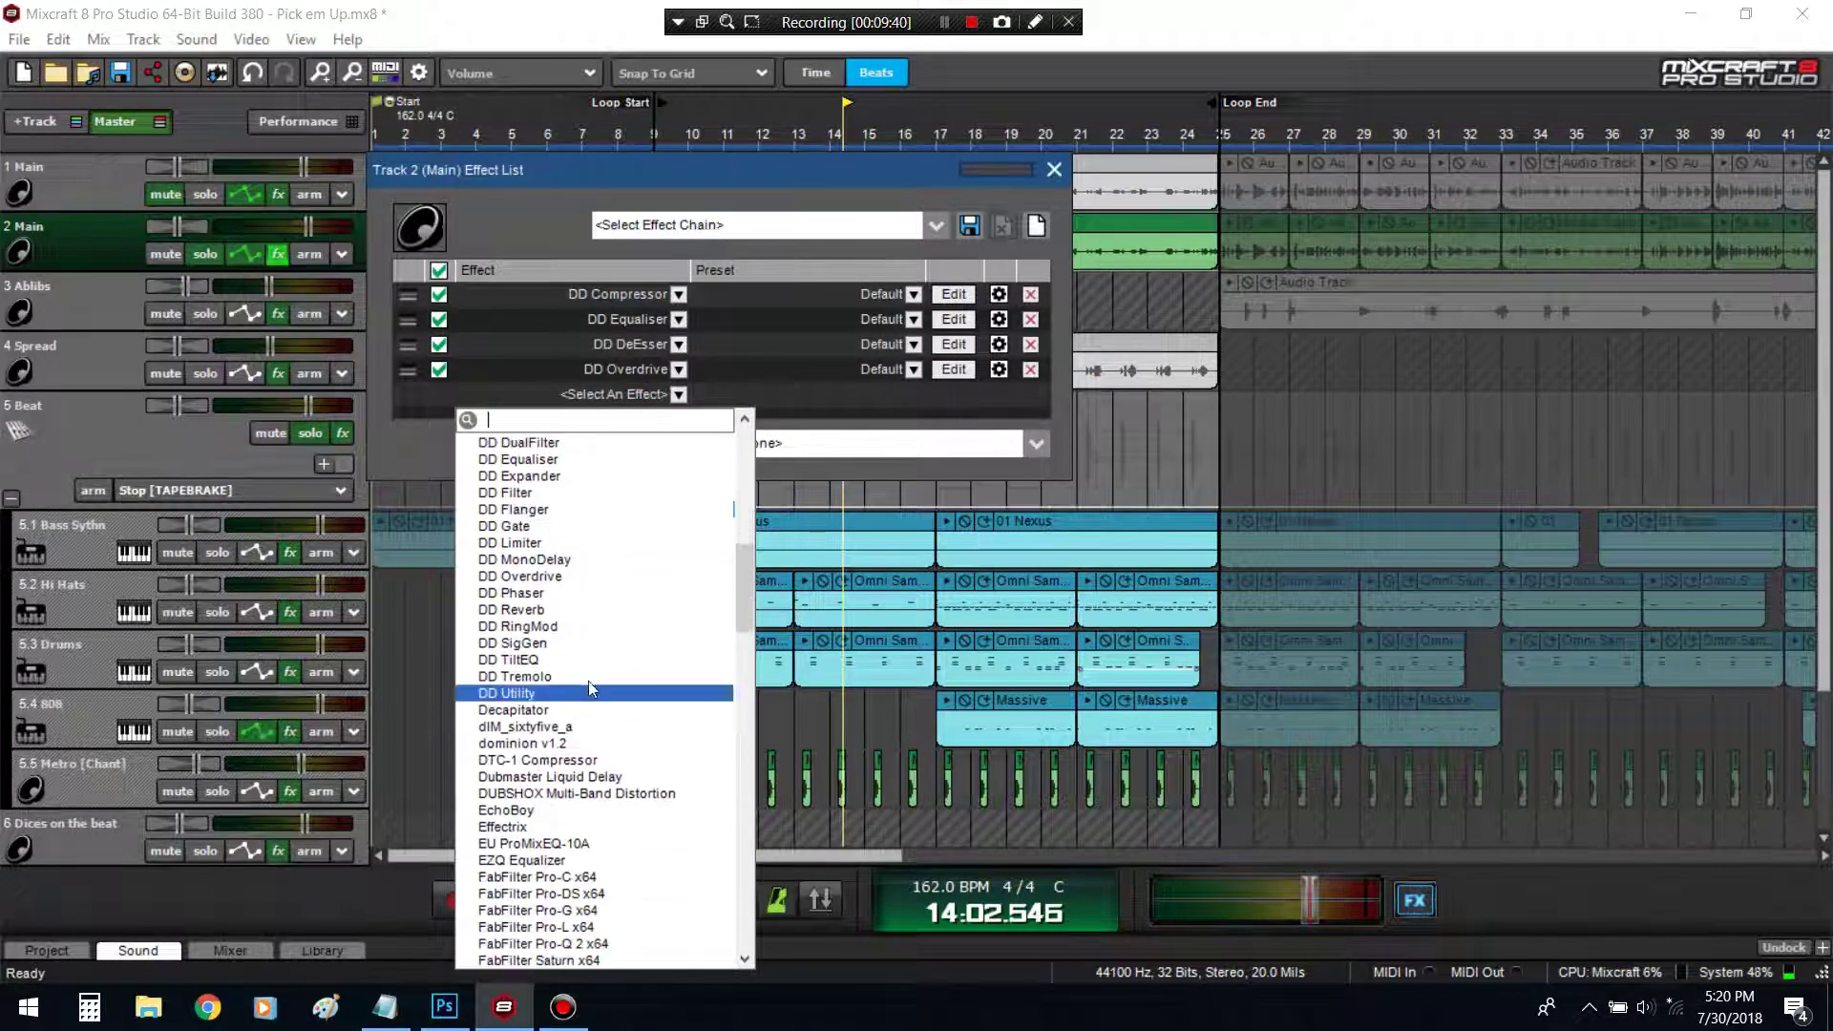
left_click(531, 661)
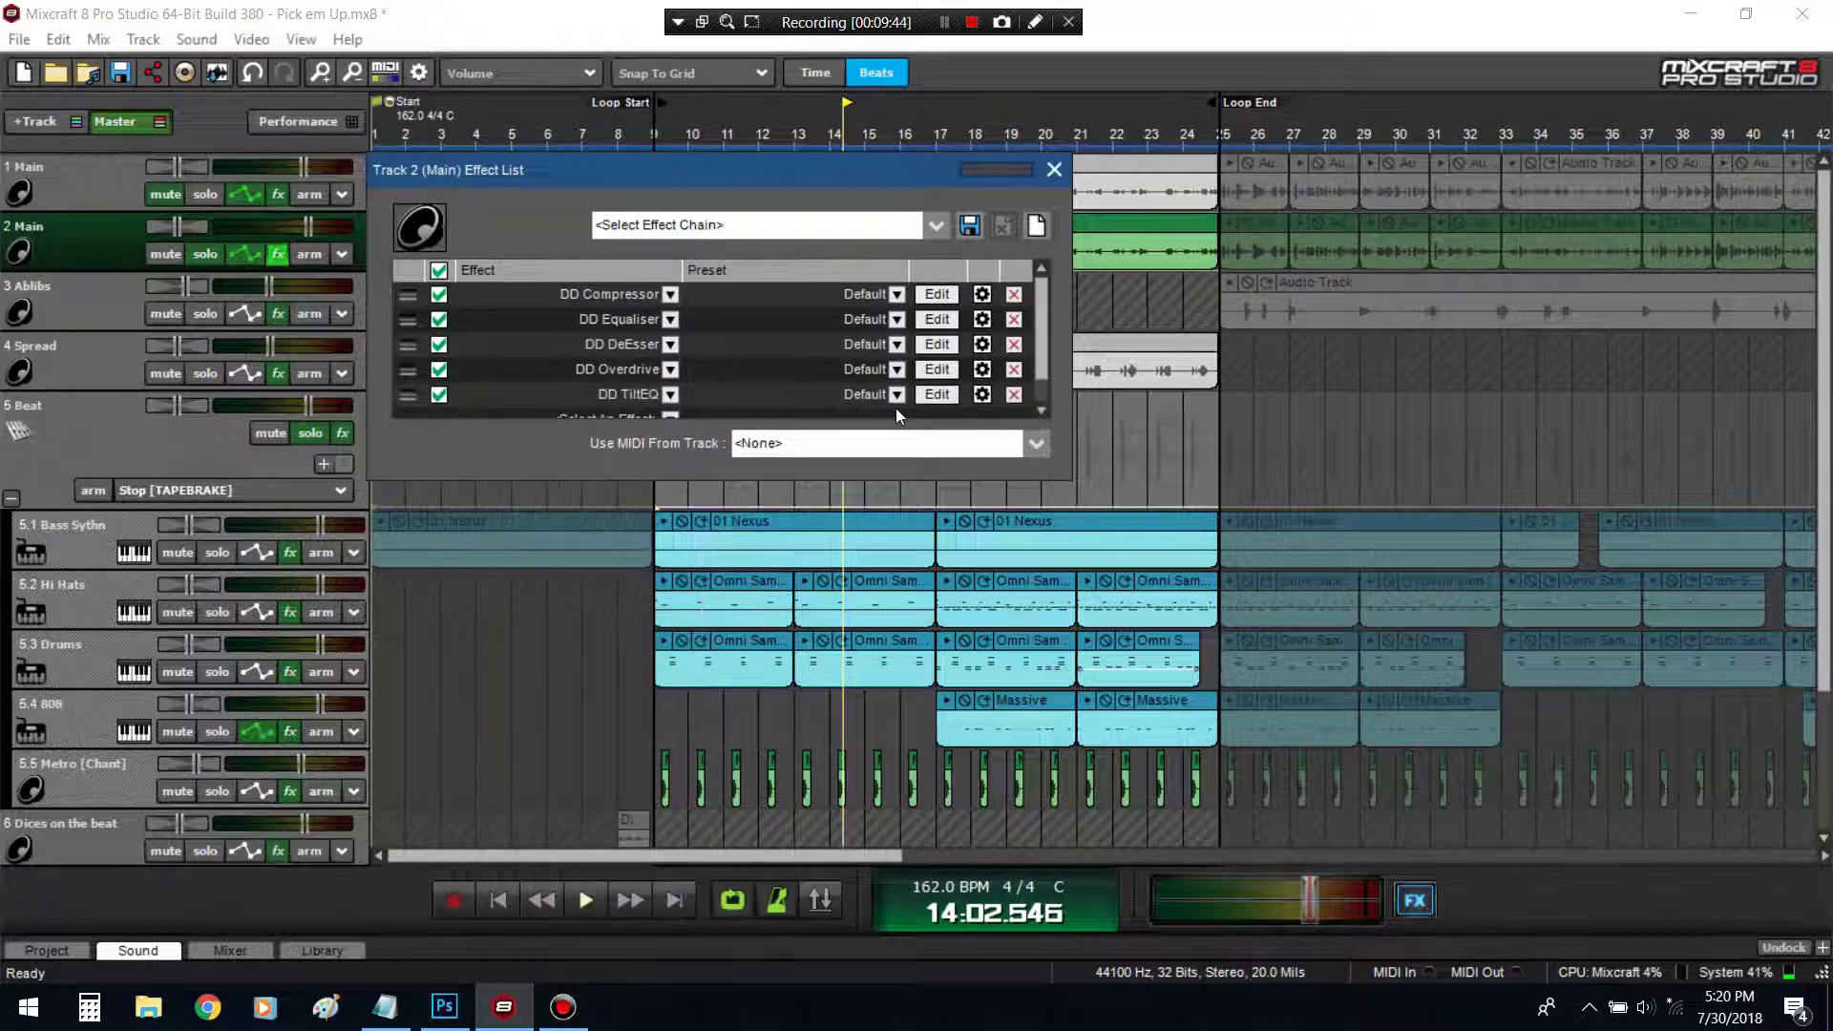
left_click(929, 396)
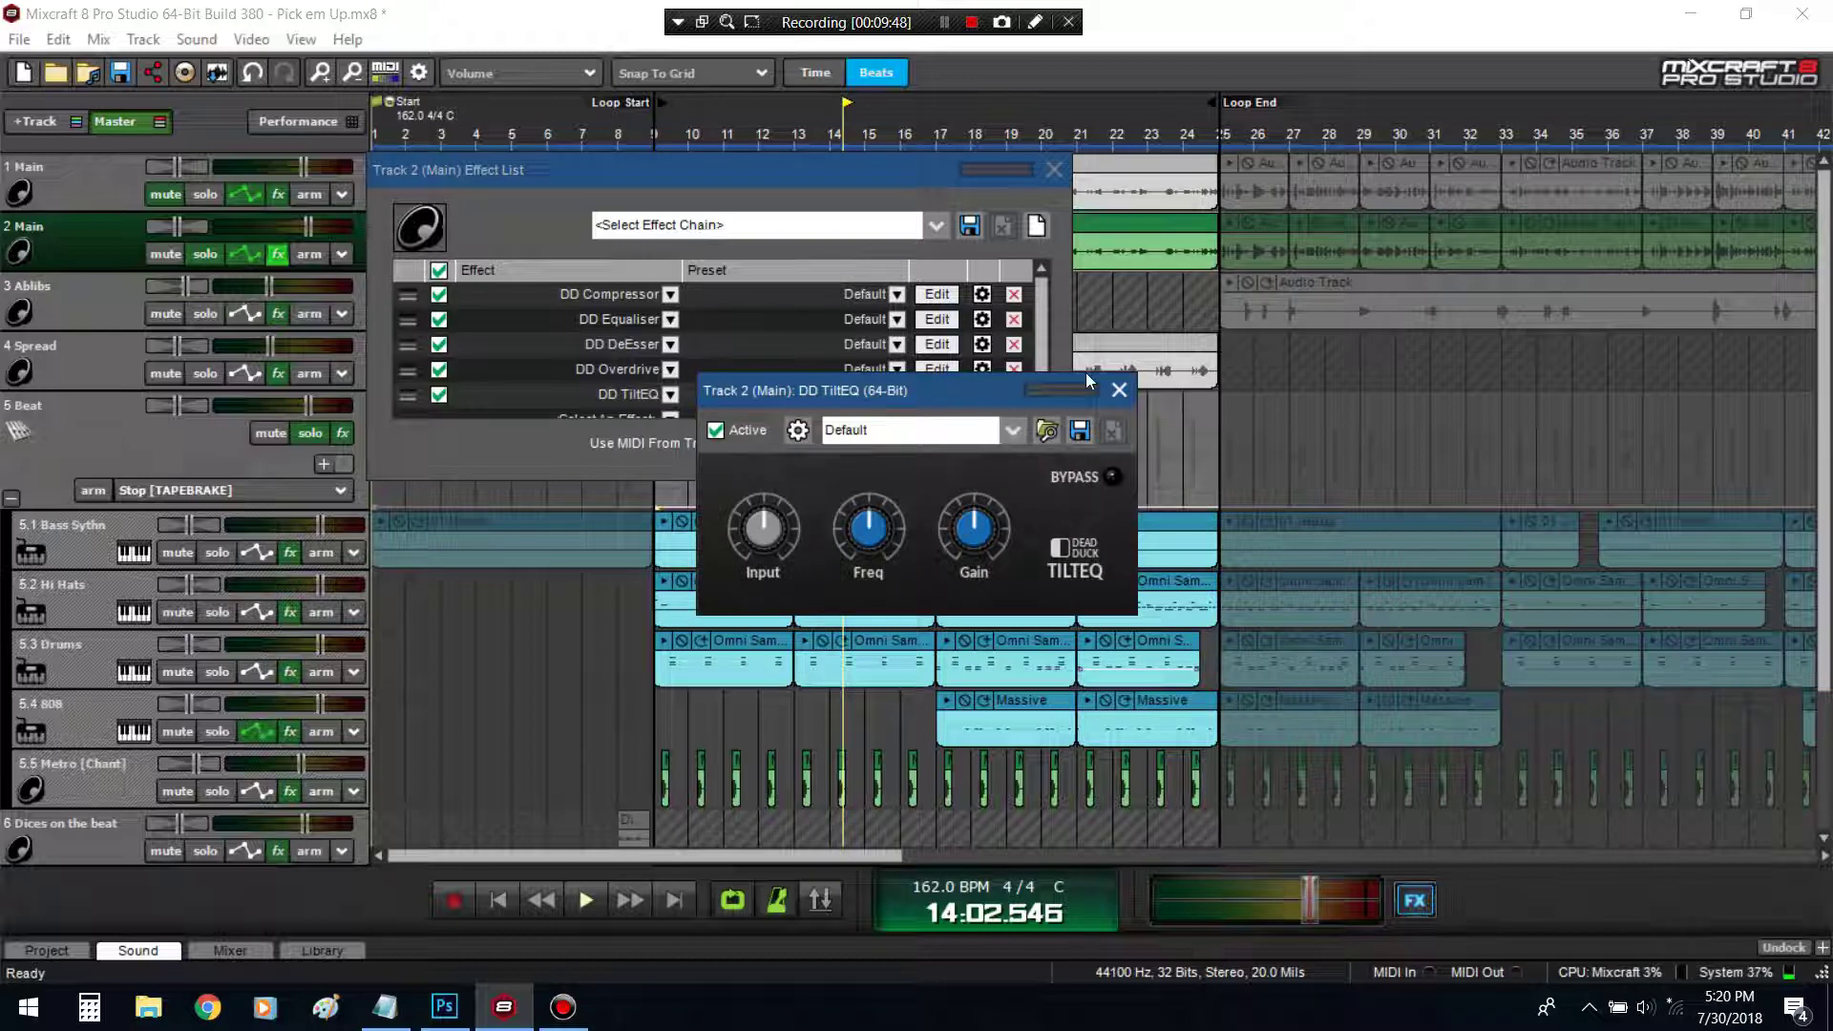
left_click(1146, 401)
left_click(1119, 389)
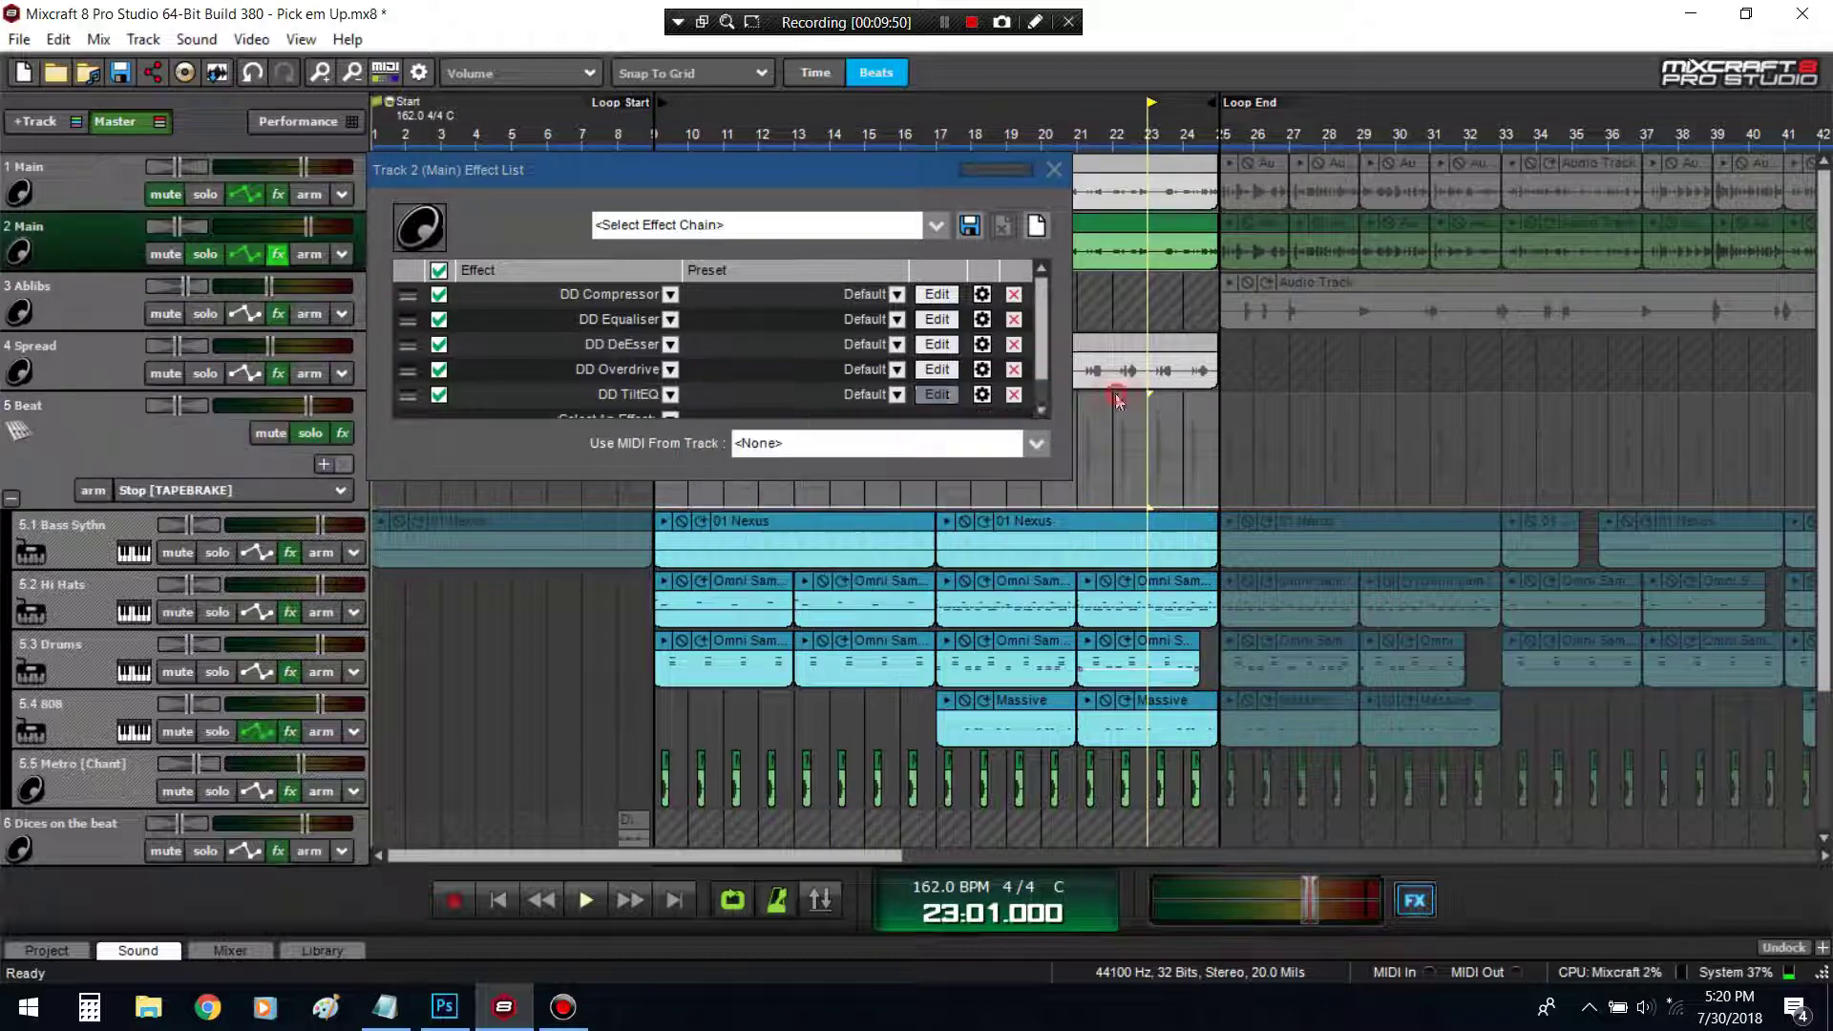
Replace DD TiltEQ with DD MonoDelay in the effect list and open the delay's settings while the vocal plays
left_click(634, 415)
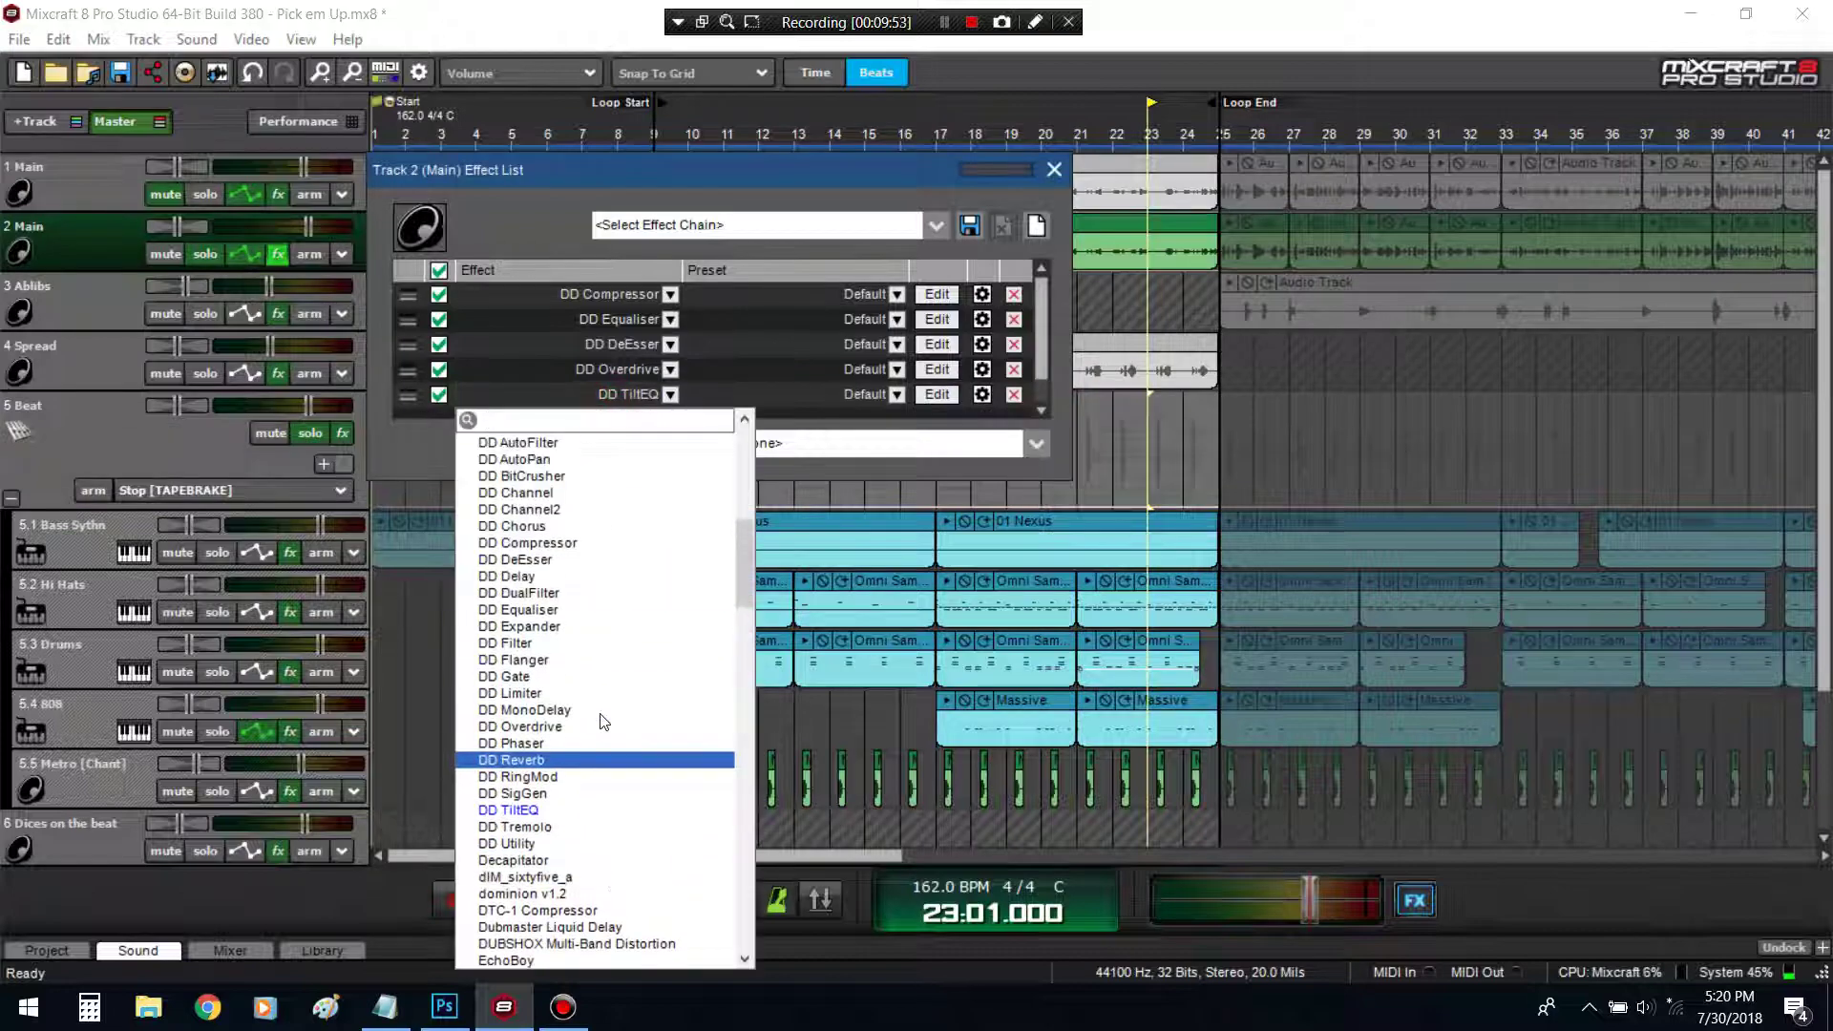
left_click(601, 711)
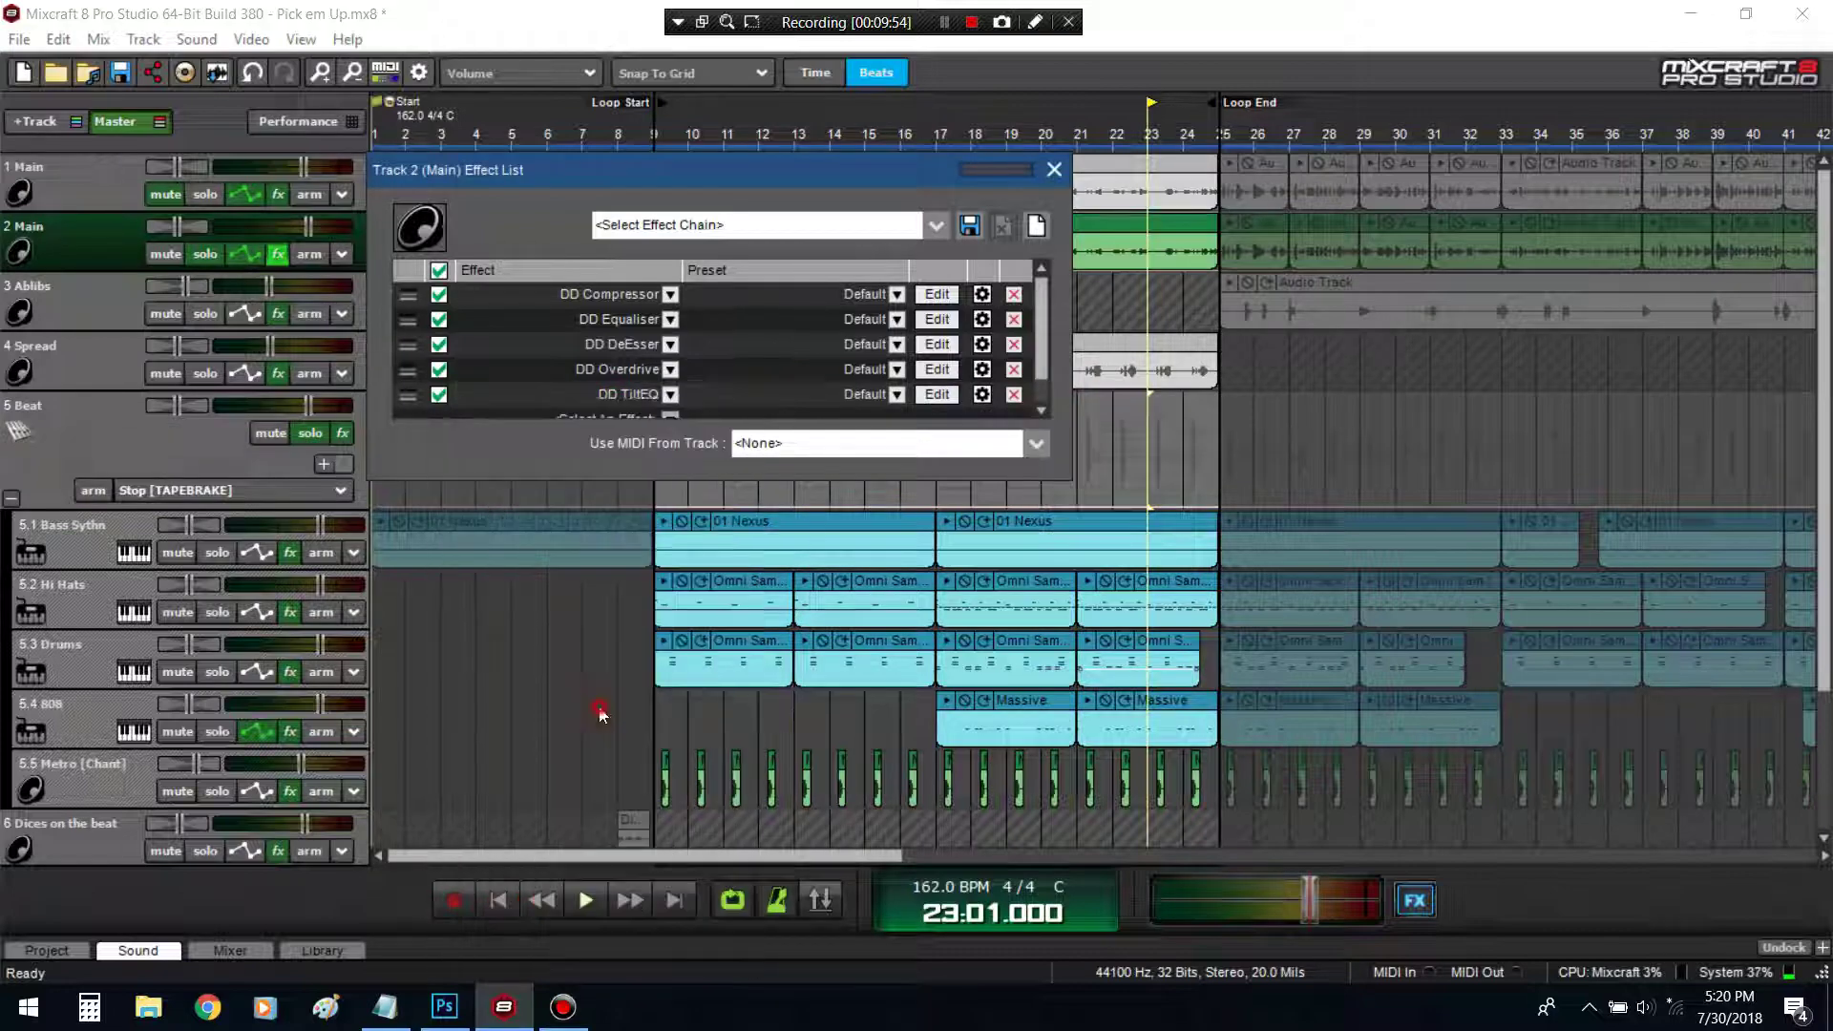
left_click_drag(743, 186, 811, 349)
key("space")
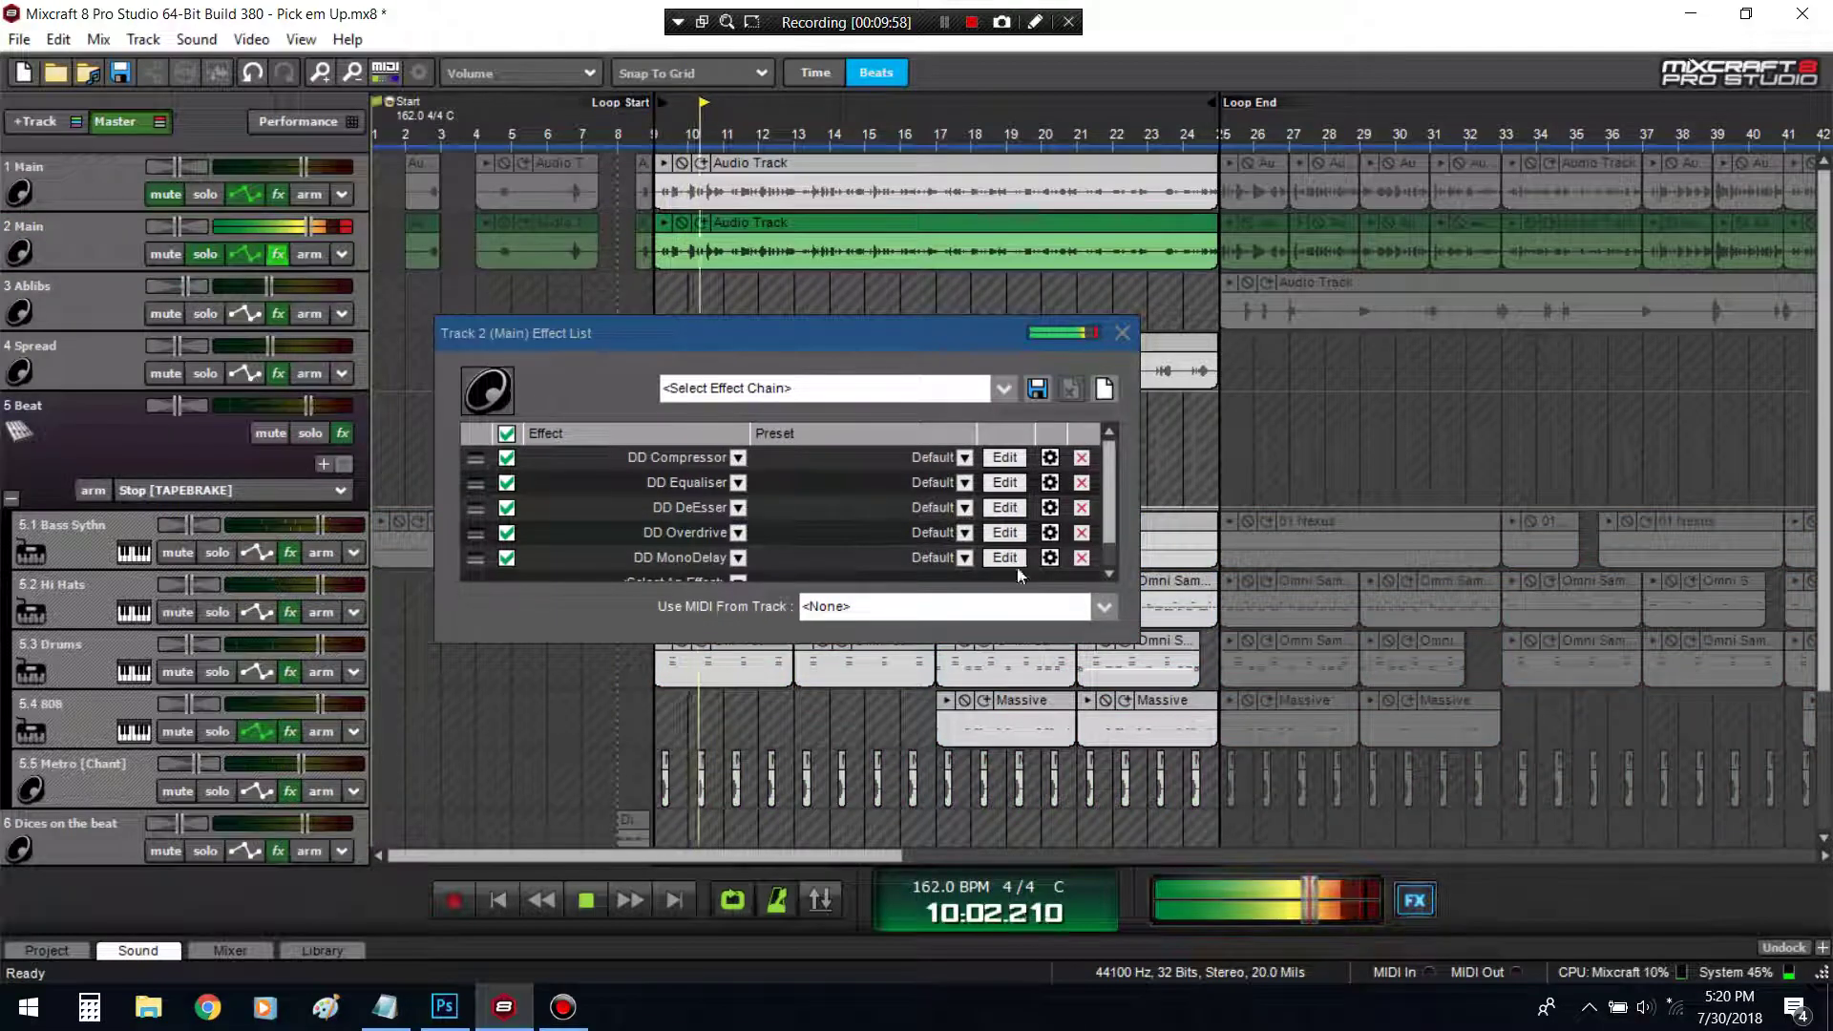
left_click(1005, 558)
Adjust the mono delay's Low Cut to about 2085 Hz, with playback stopped and the playhead returned to bar 9
left_click_drag(848, 530, 850, 411)
left_click(789, 437)
left_click(534, 507)
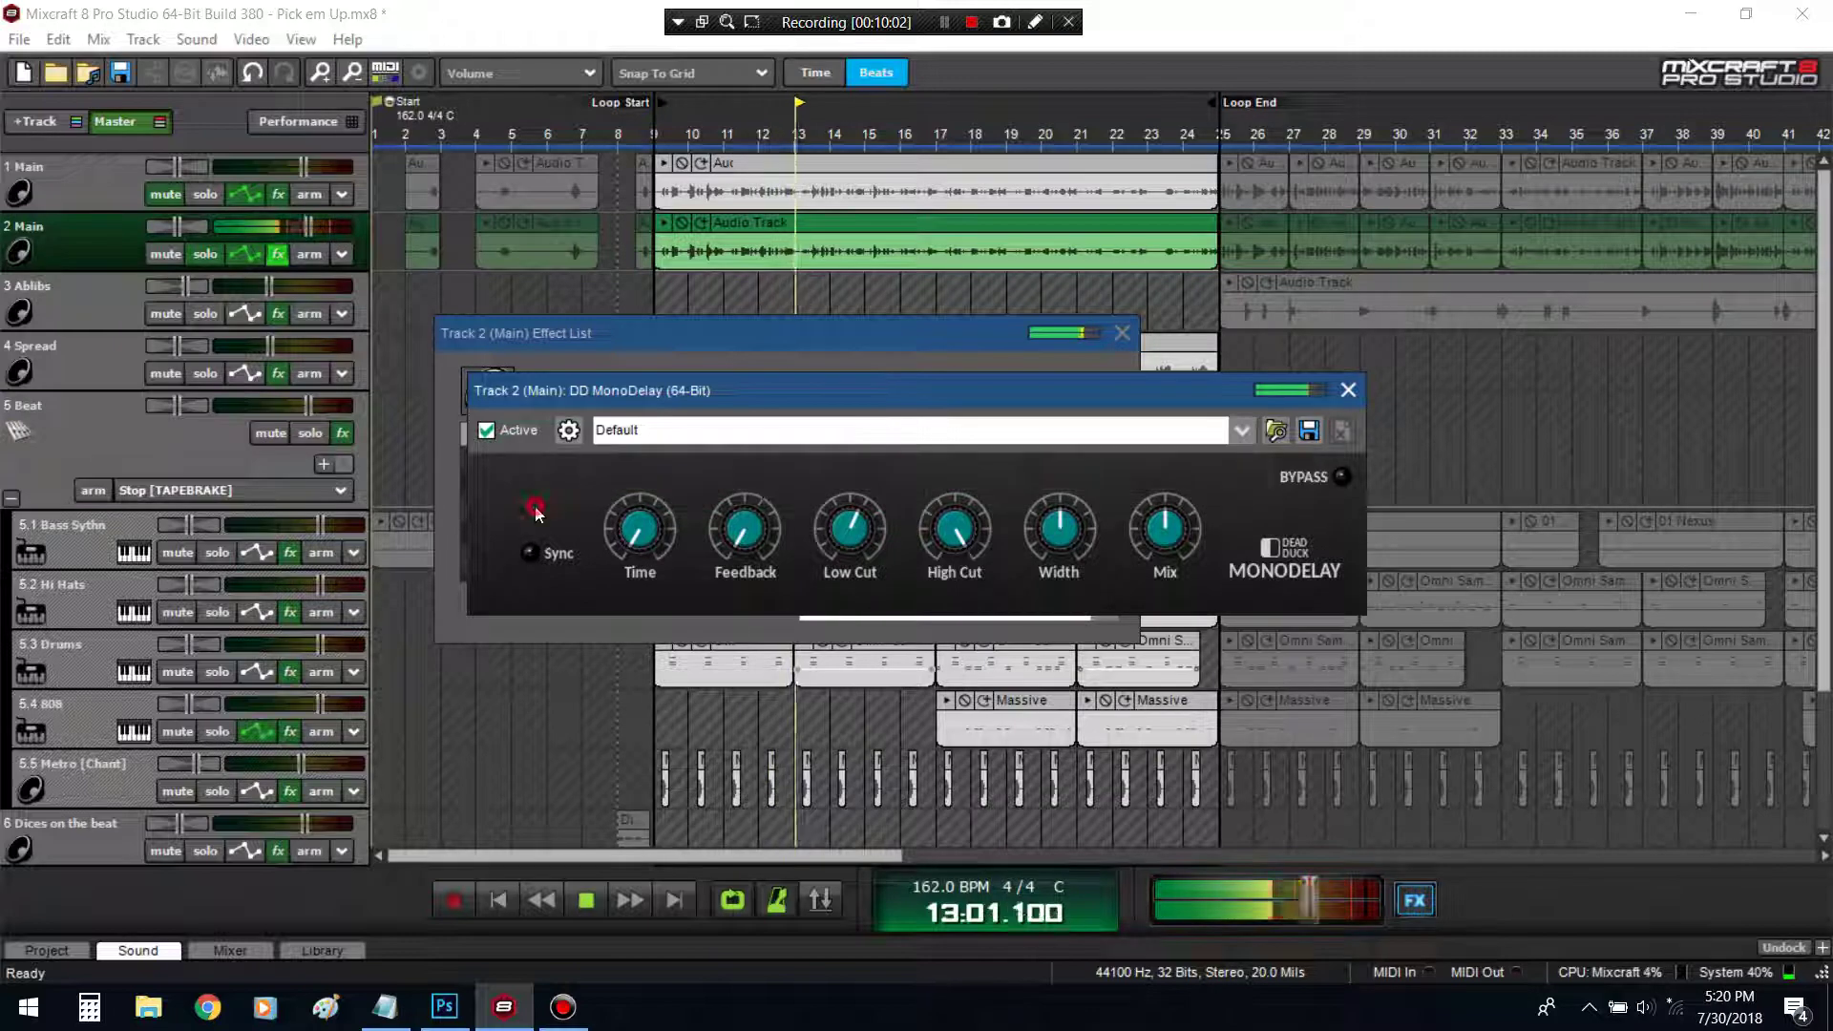
key("space")
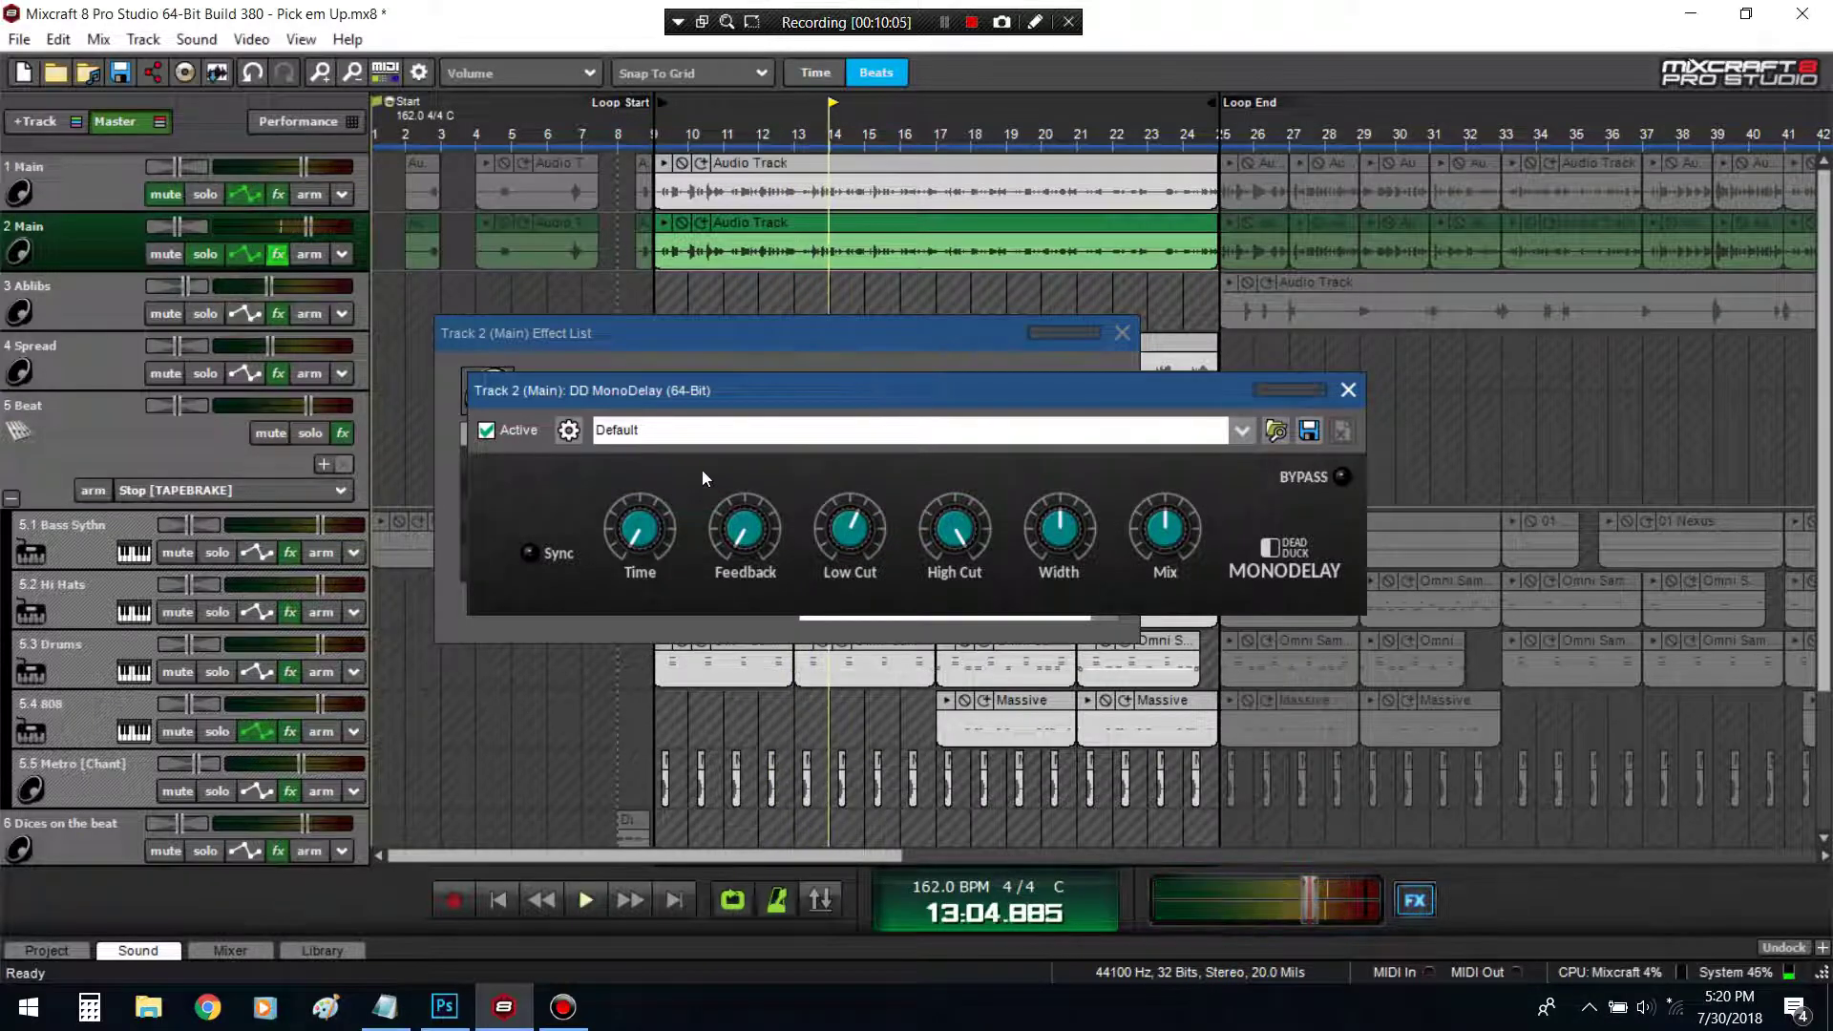
left_click(827, 532)
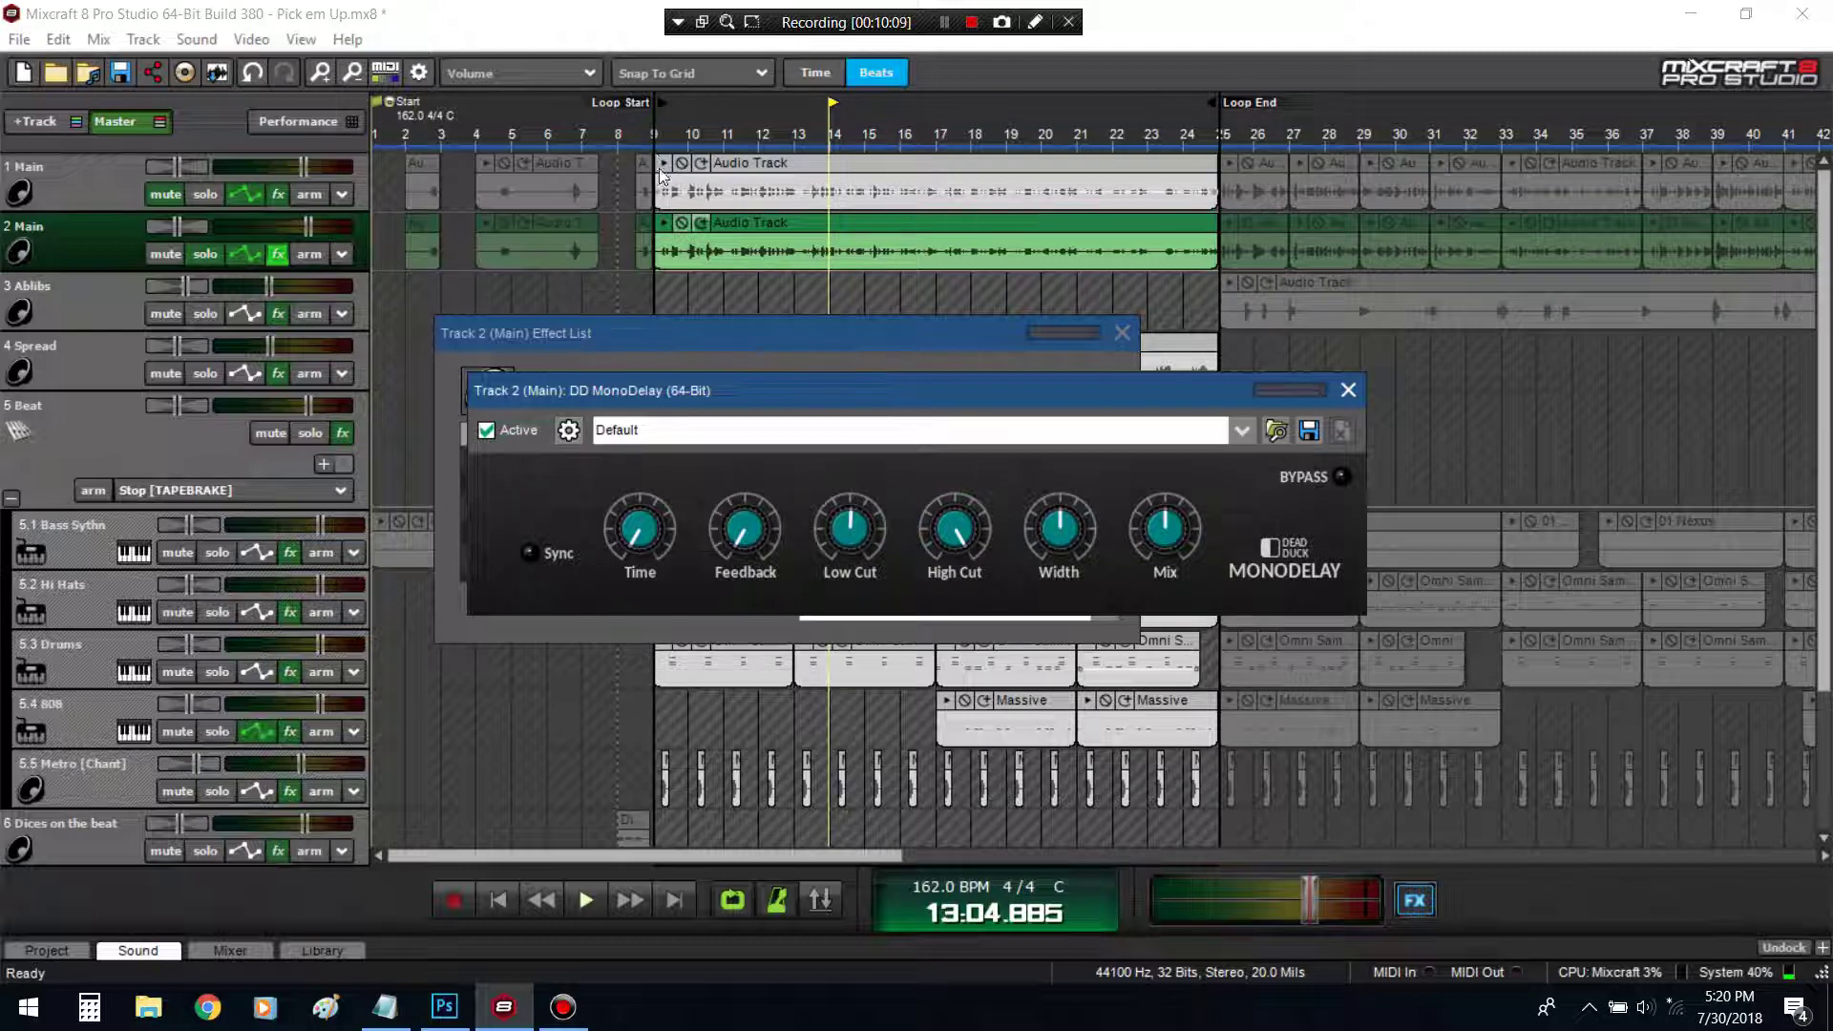
left_click(651, 137)
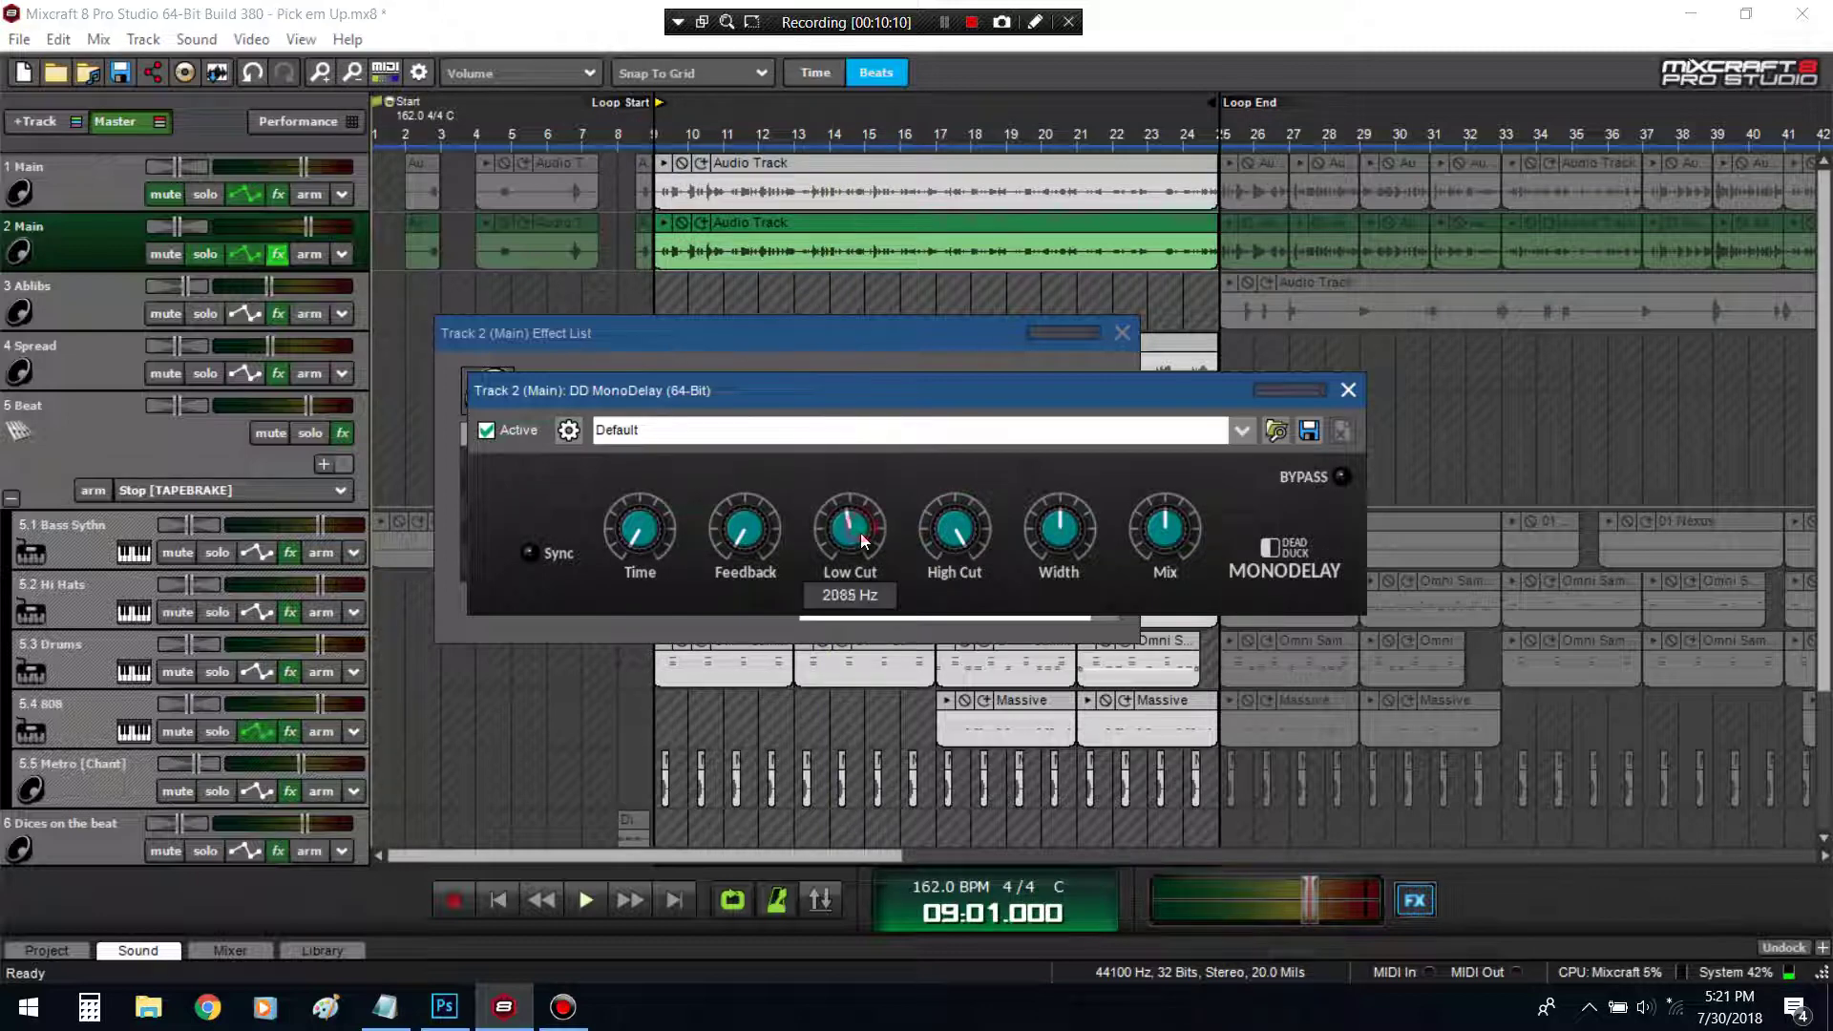
Play from bar 9, raise the mono delay's Feedback to about a quarter, and turn on Sync with Time at 1/8
key("space")
mouse_move(722, 524)
left_mouse_down()
mouse_move(743, 472)
mouse_move(703, 502)
left_mouse_up()
left_click(526, 552)
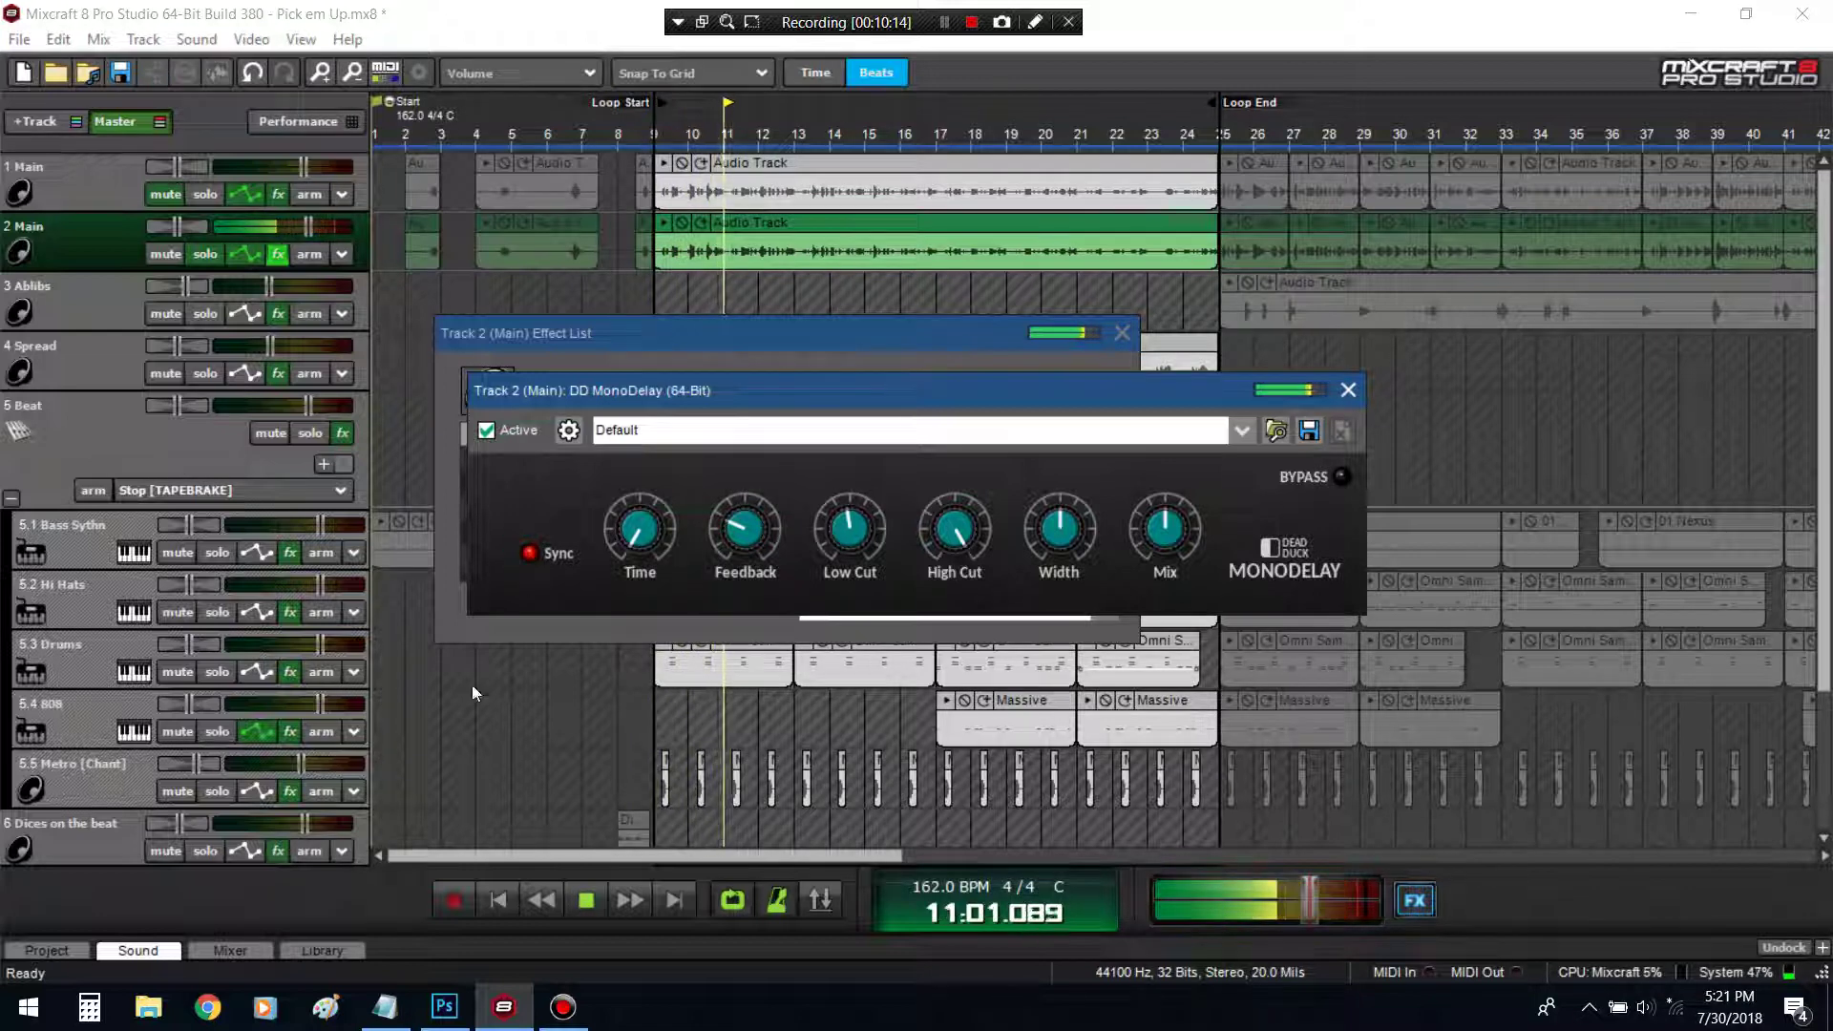
left_click_drag(665, 537, 664, 444)
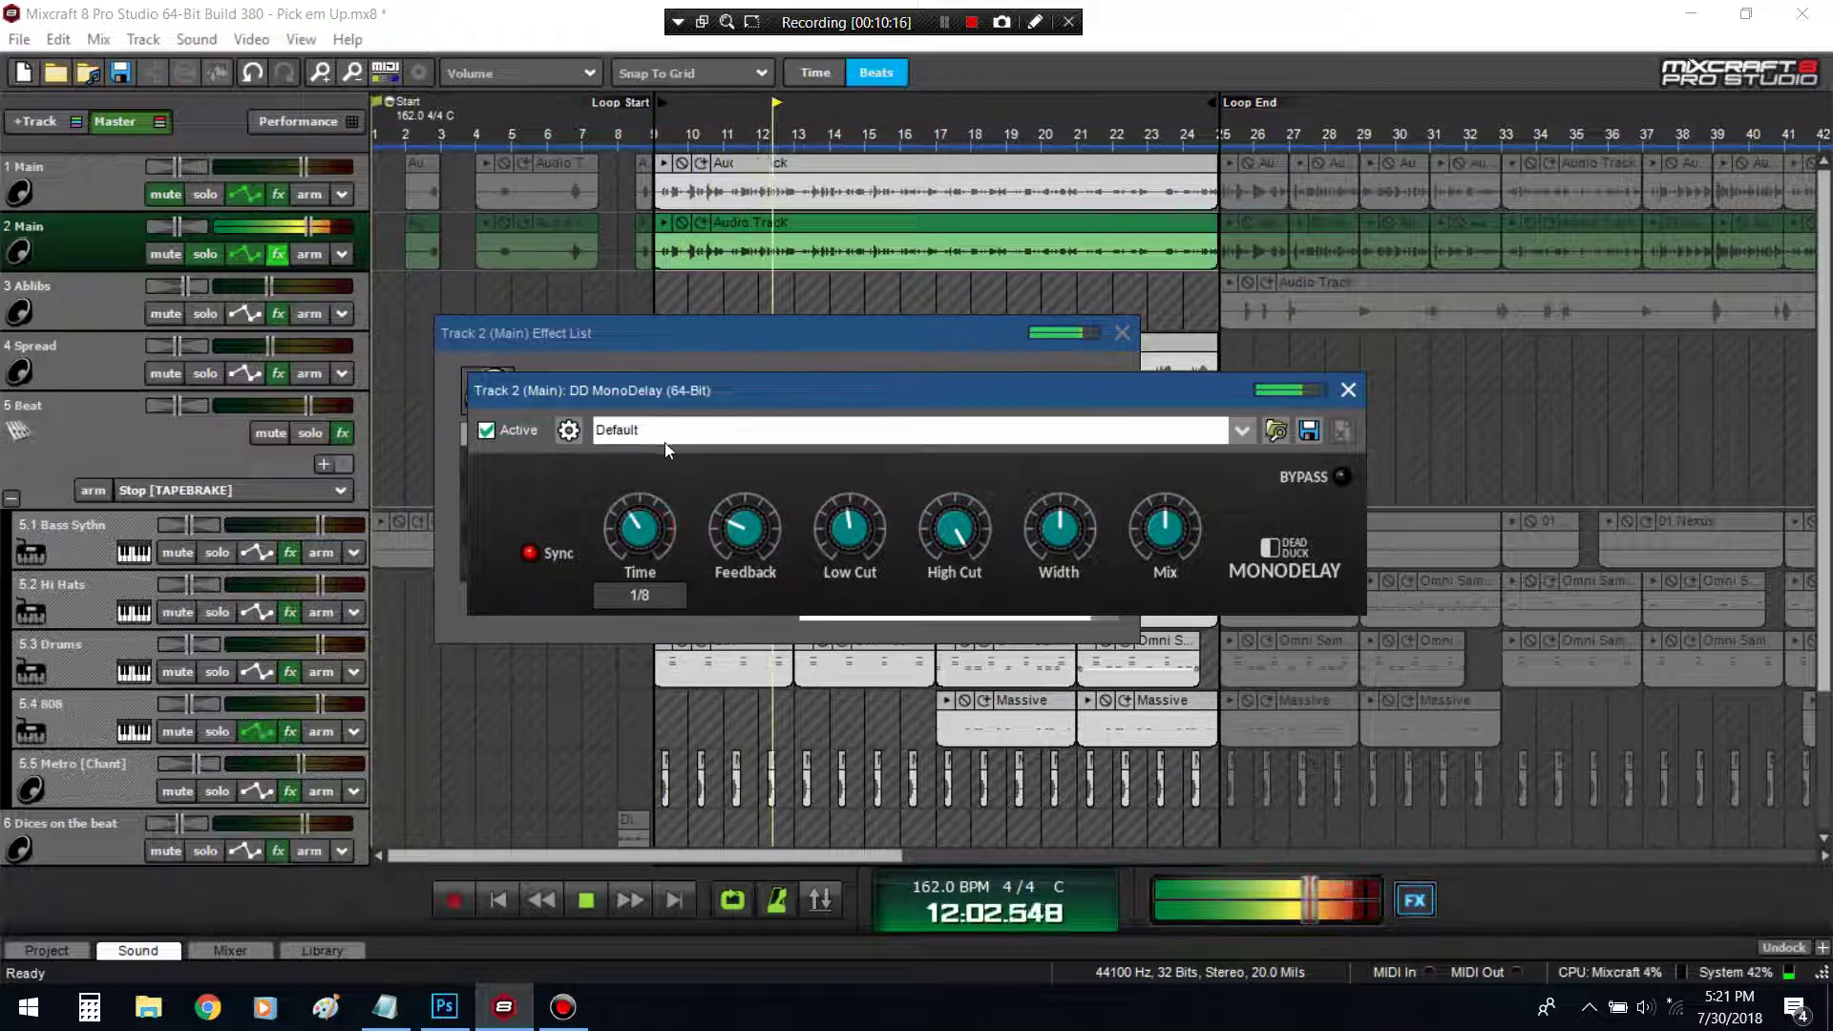
Raise the mono delay's Feedback to about three quarters and Width to about four fifths, and lower Low Cut to about a third during playback
key("space")
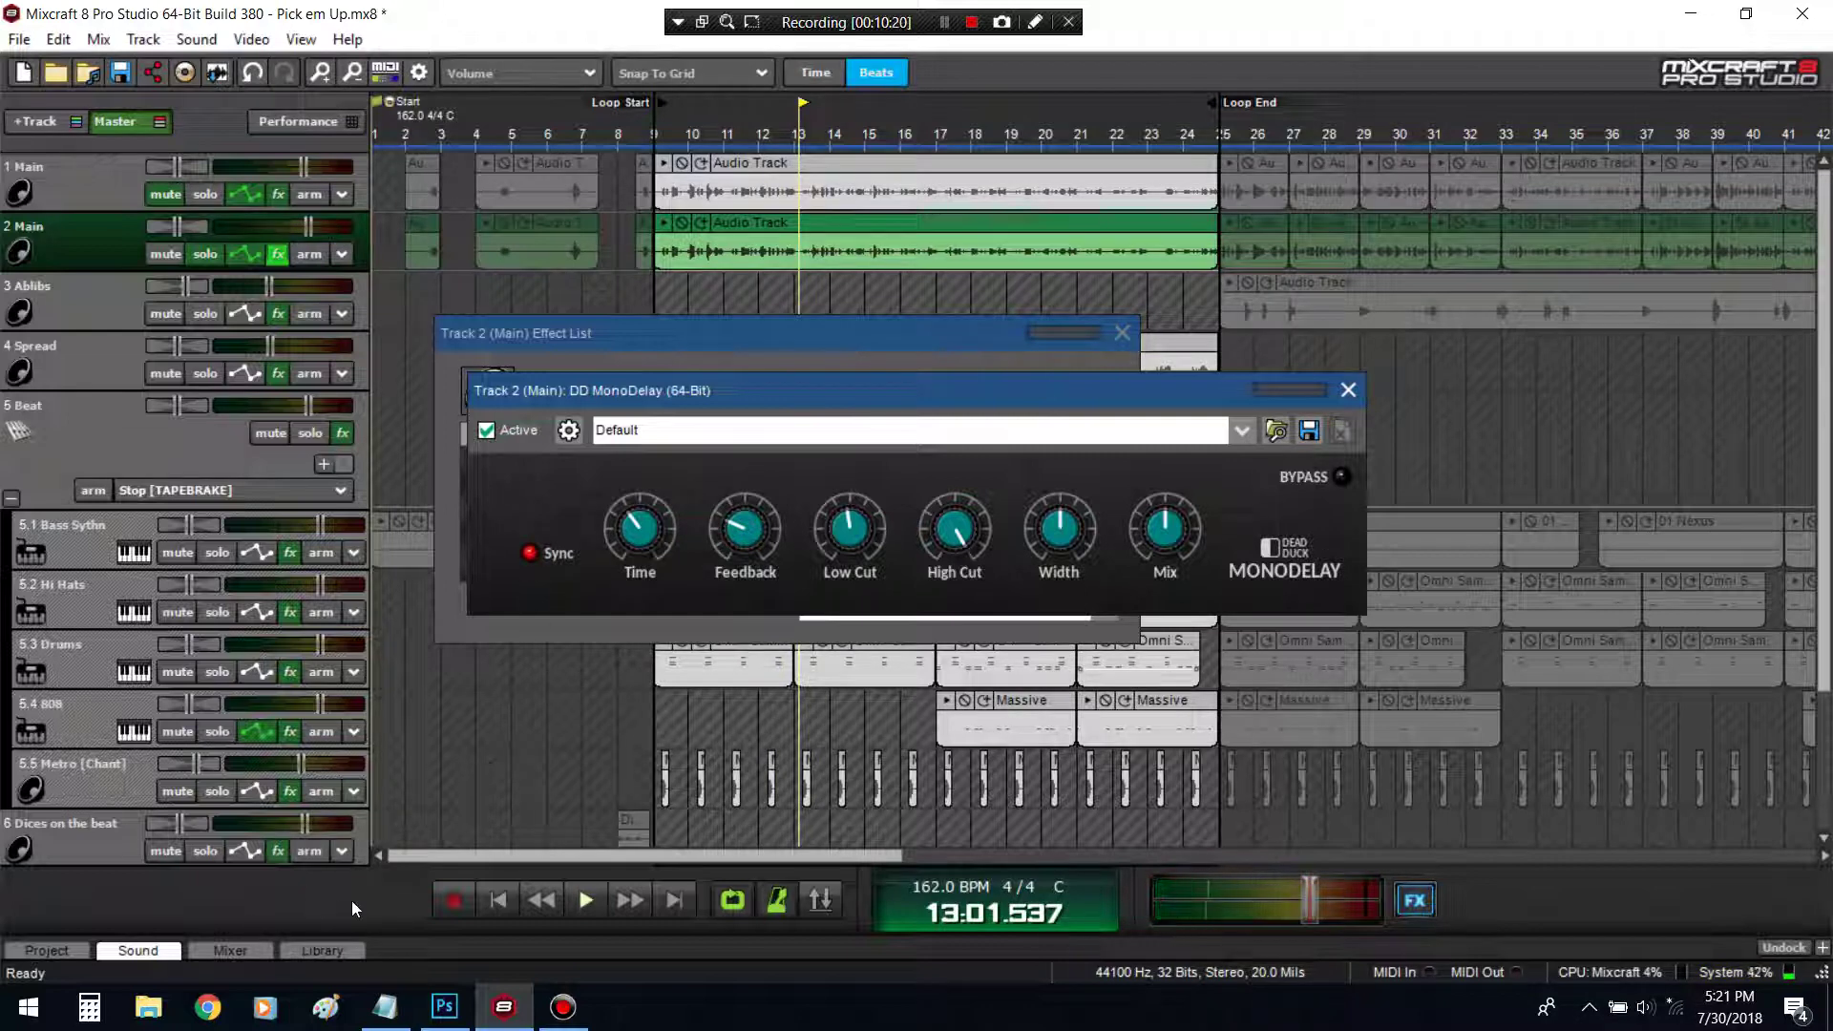
key("space")
left_click_drag(764, 571, 771, 461)
left_click_drag(845, 520, 847, 564)
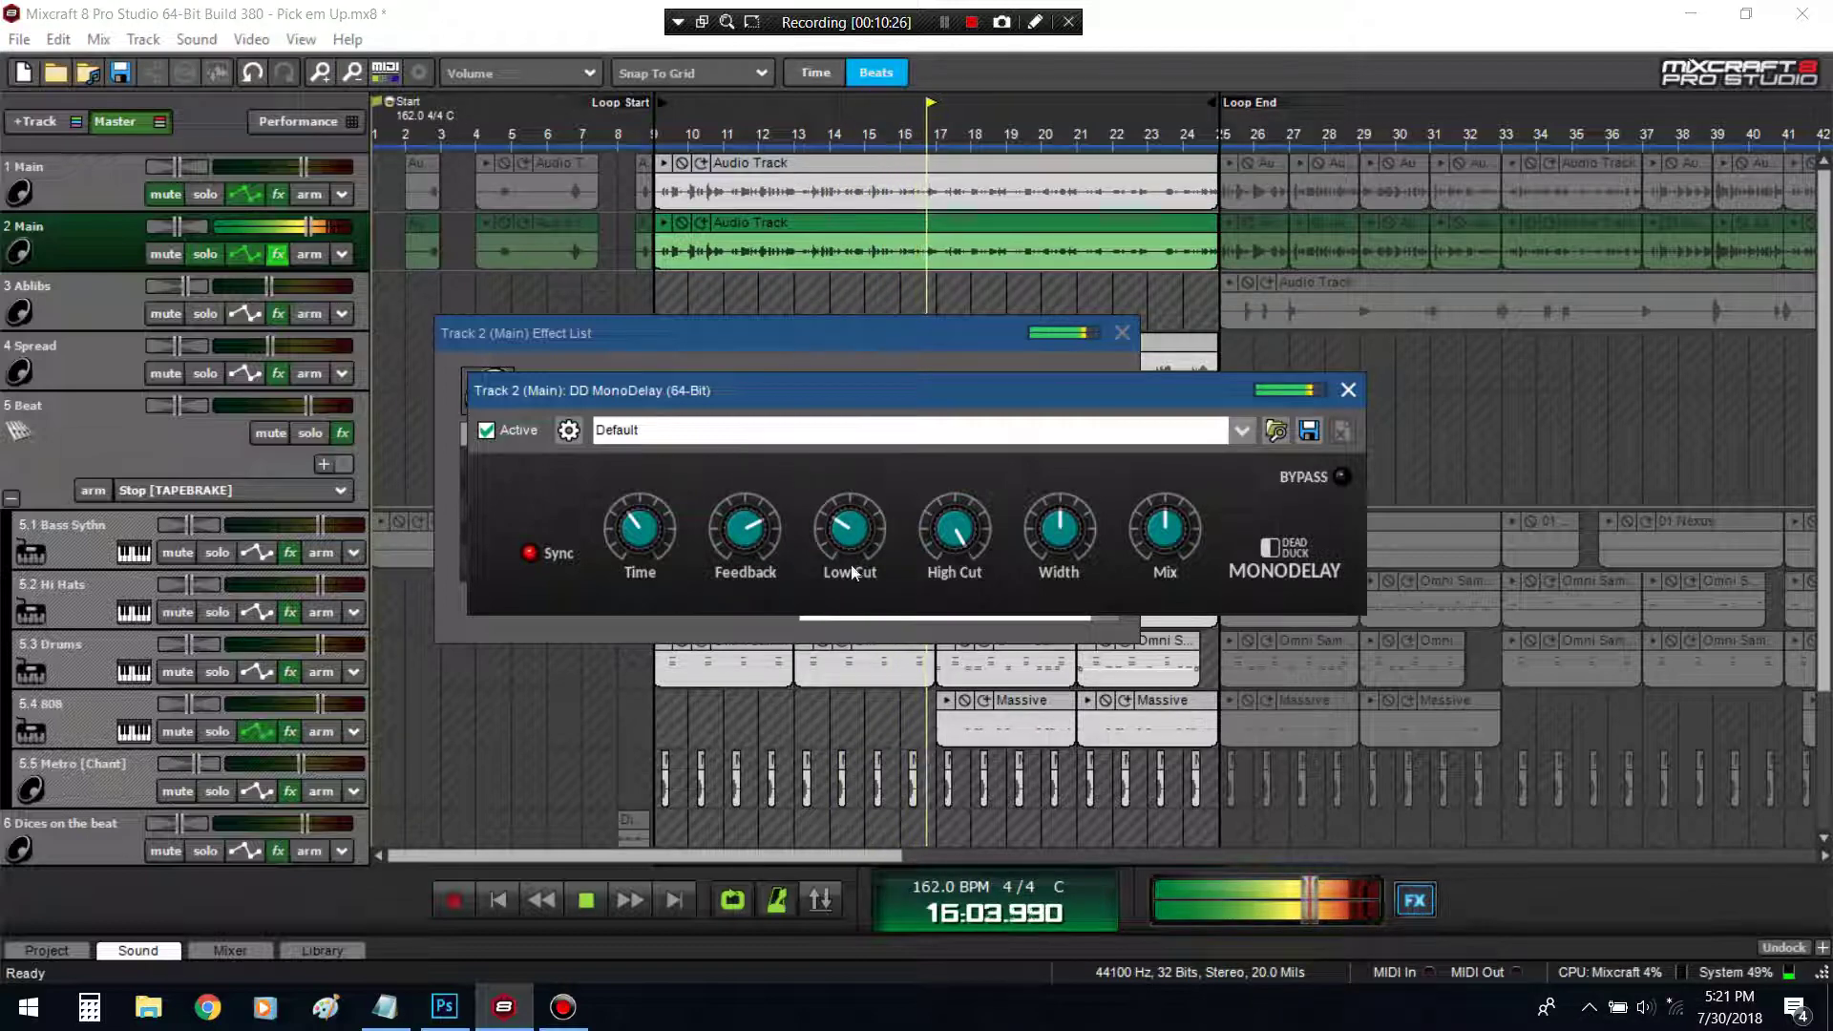
left_click_drag(1063, 537, 1081, 477)
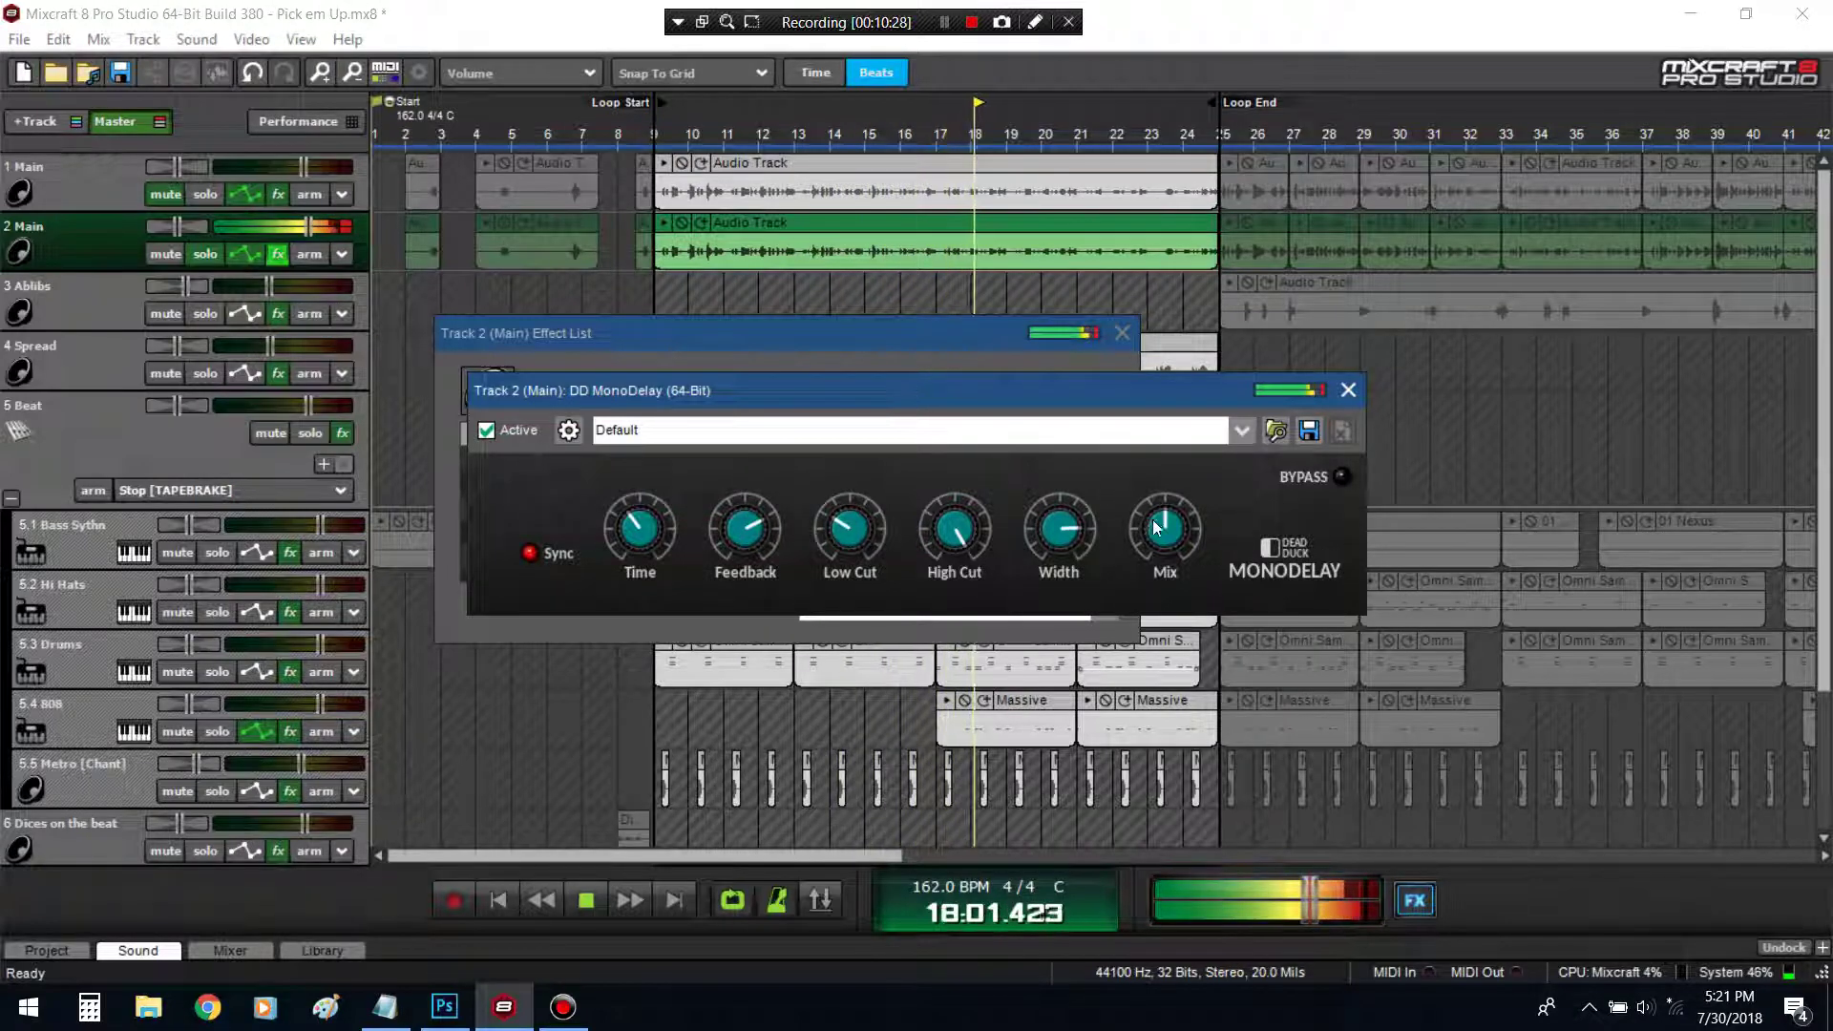
Reduce the mono delay's Mix to about a sixth, raise Time past halfway and Low Cut slightly, and lower Width to about 60%
left_click_drag(1165, 531, 1167, 573)
mouse_move(638, 537)
left_mouse_down()
mouse_move(658, 512)
mouse_move(645, 541)
left_mouse_up()
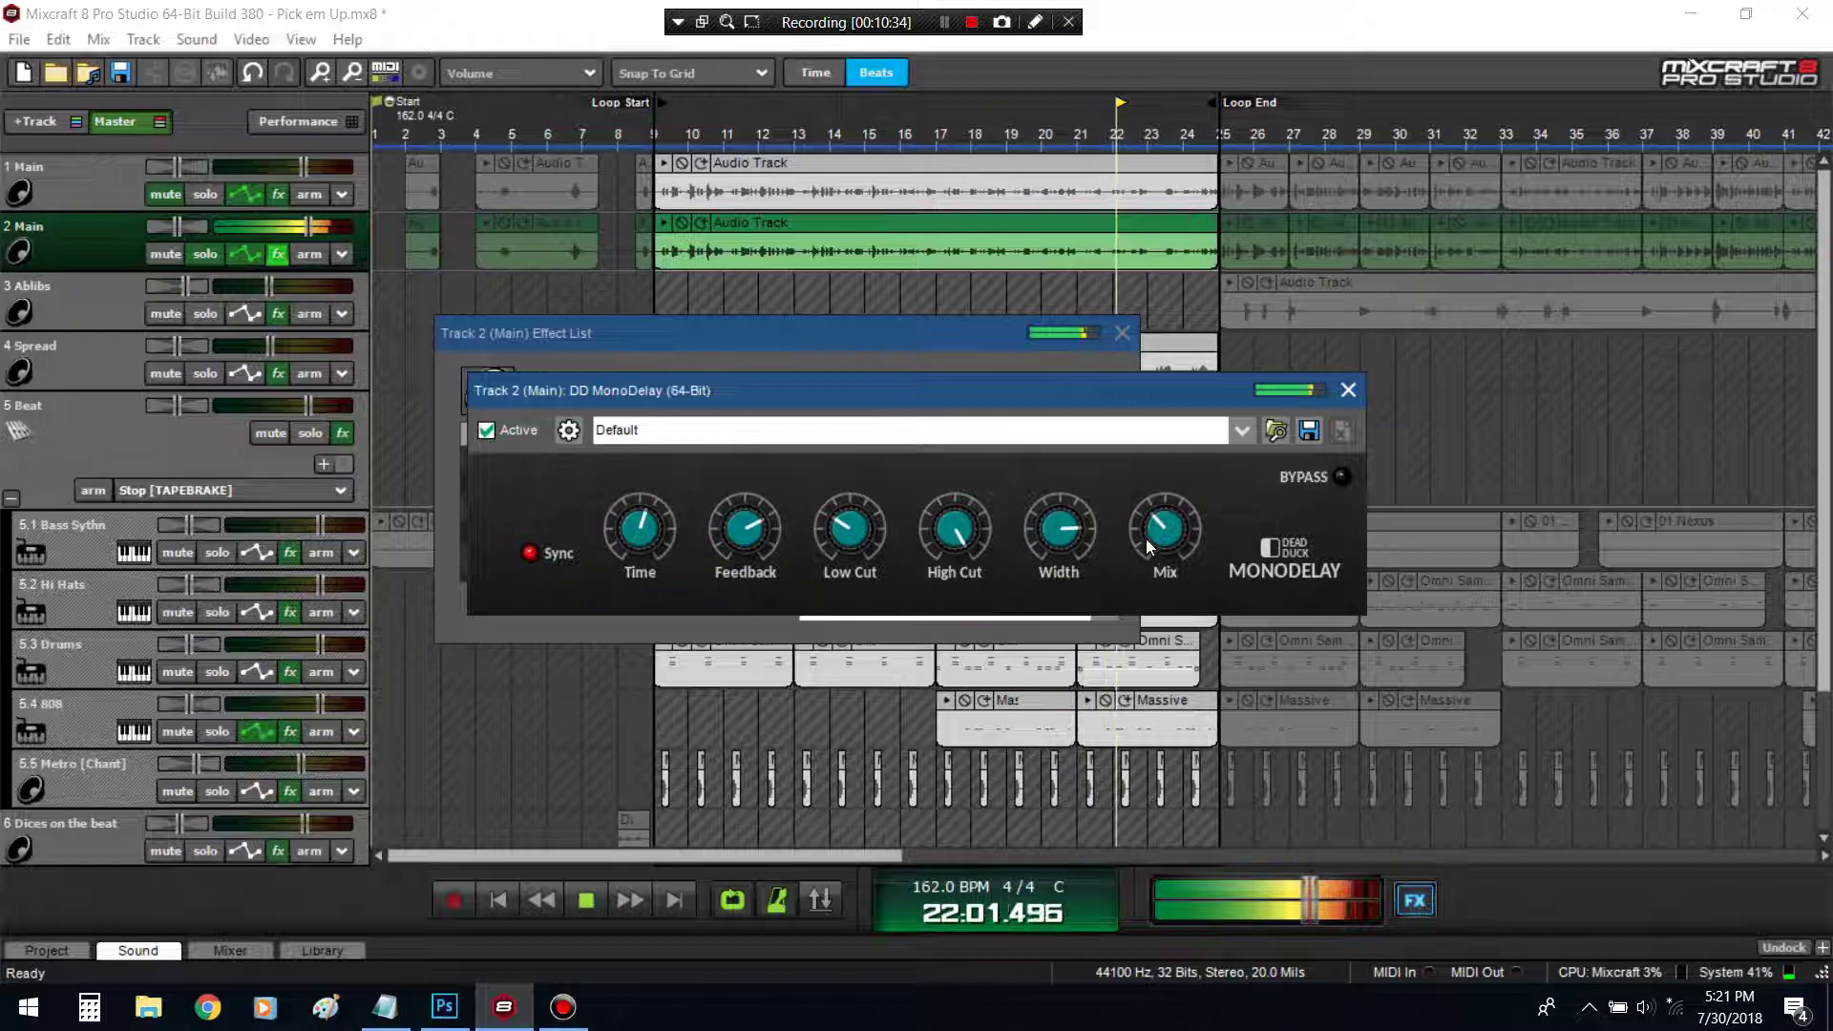
left_click_drag(1165, 531, 1171, 579)
left_click_drag(840, 527, 844, 533)
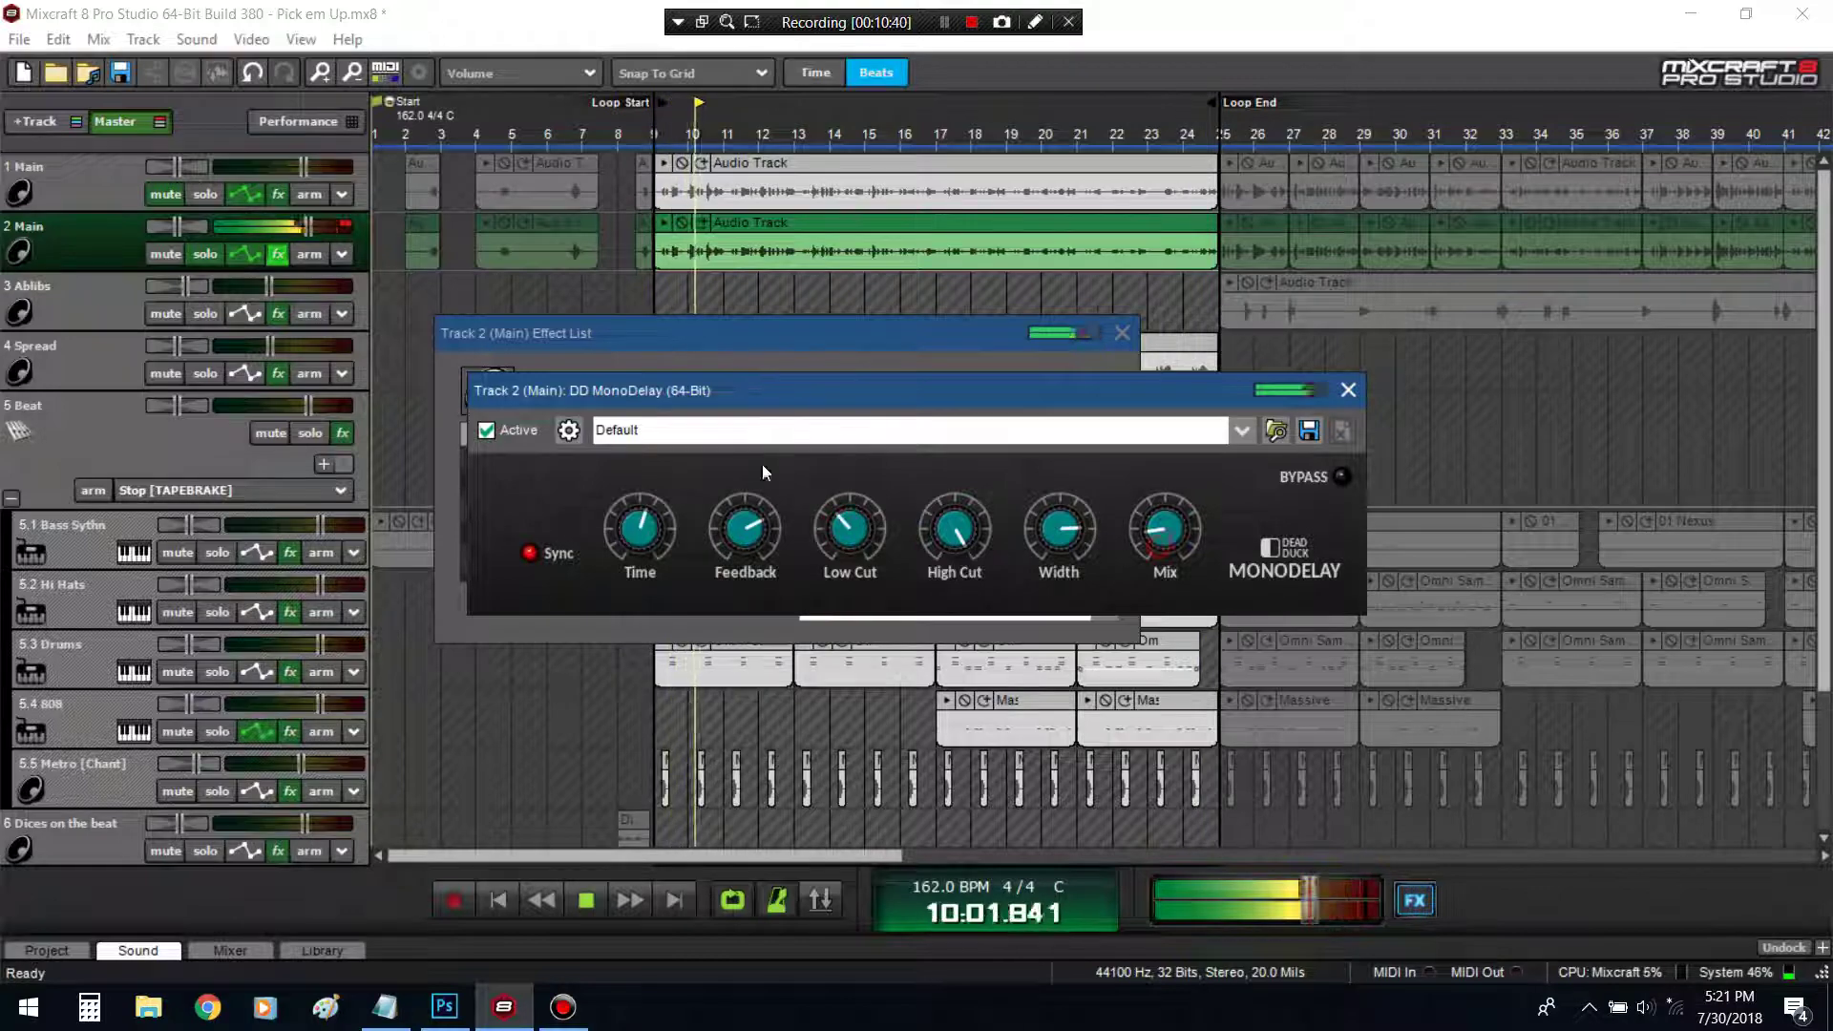
left_click_drag(1059, 575, 1108, 571)
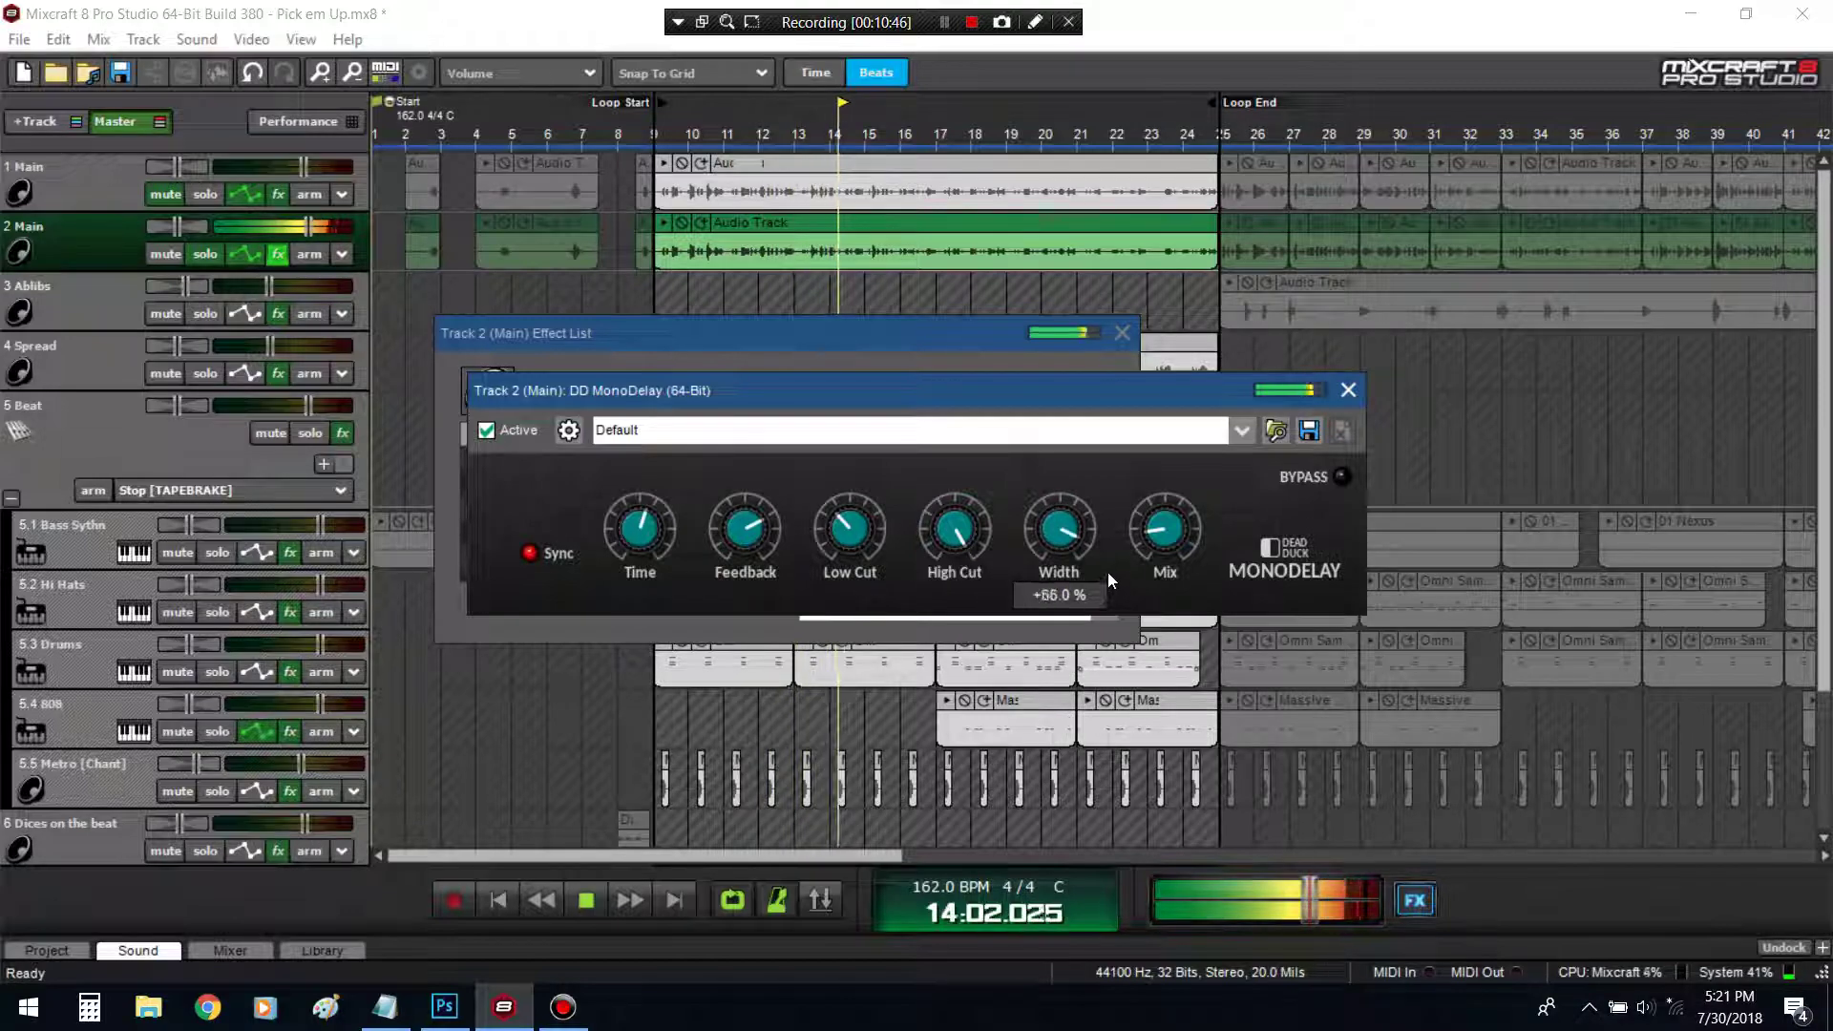
Unsolo the duplicate Main track and fine-tune the mono delay's Time against the full mix, replaying from bar 9 before stopping playback
left_click(204, 253)
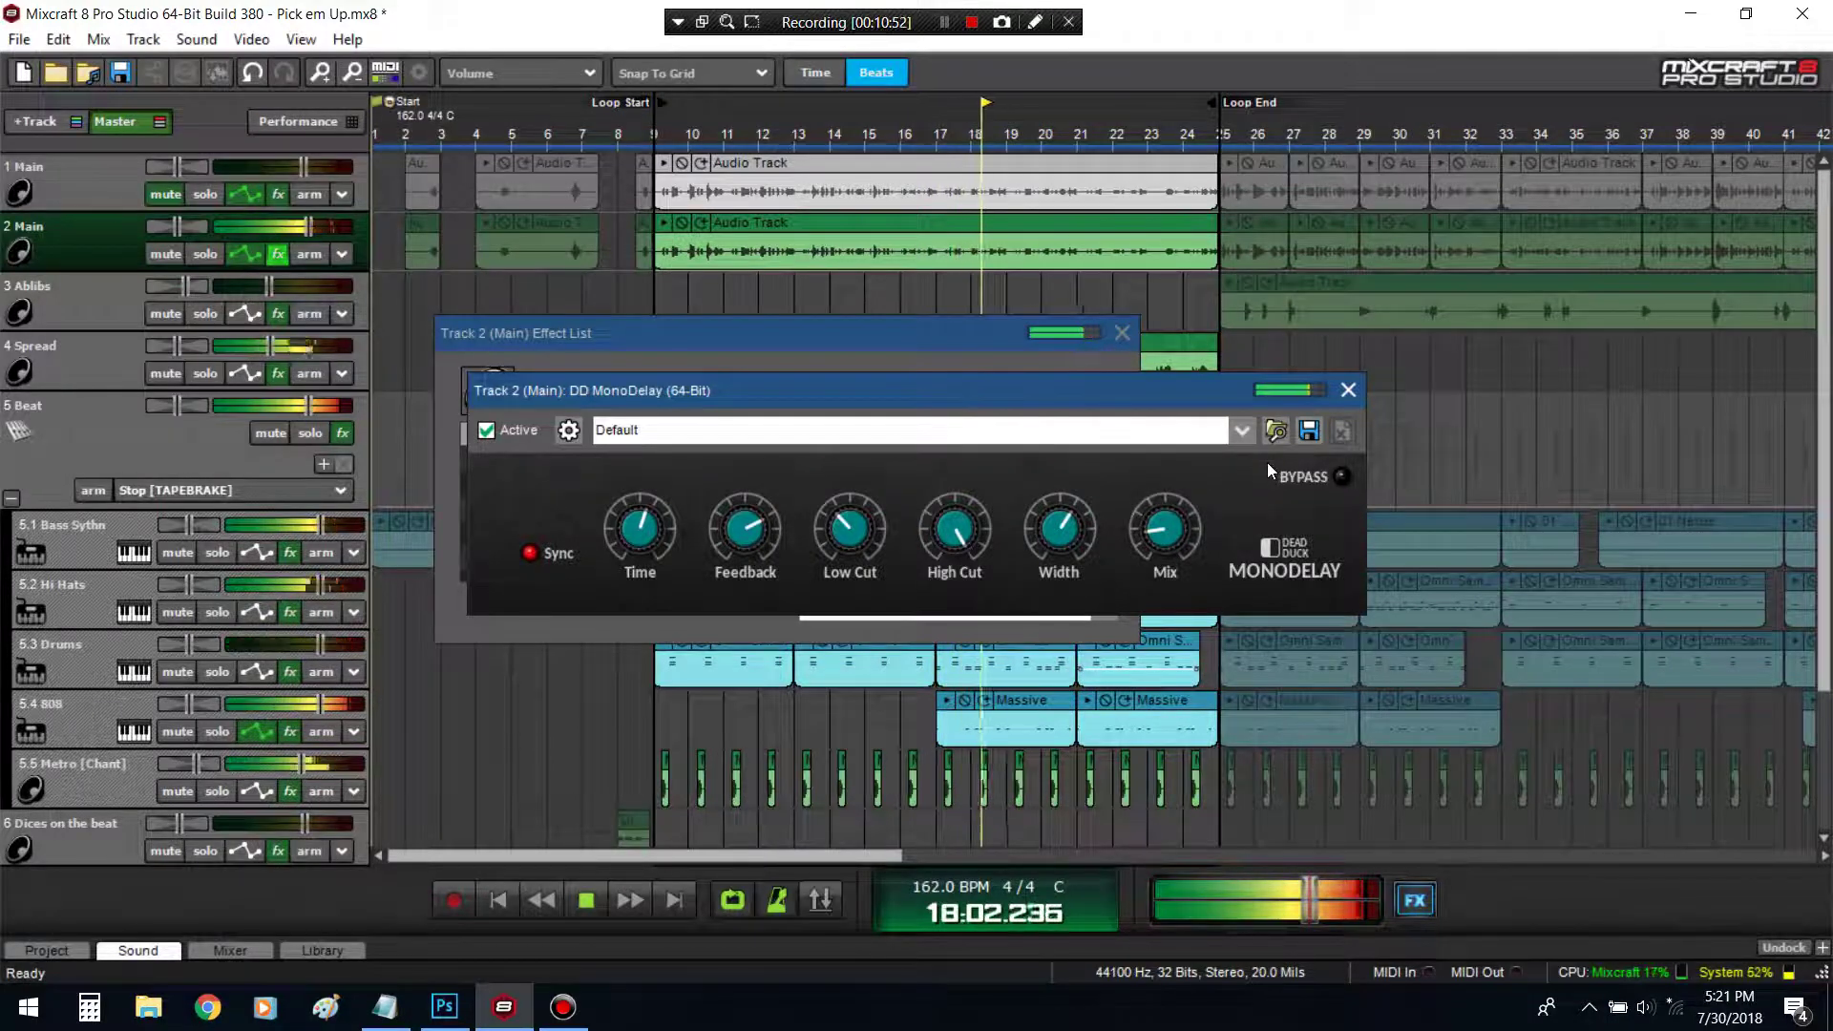
left_click_drag(639, 533, 637, 511)
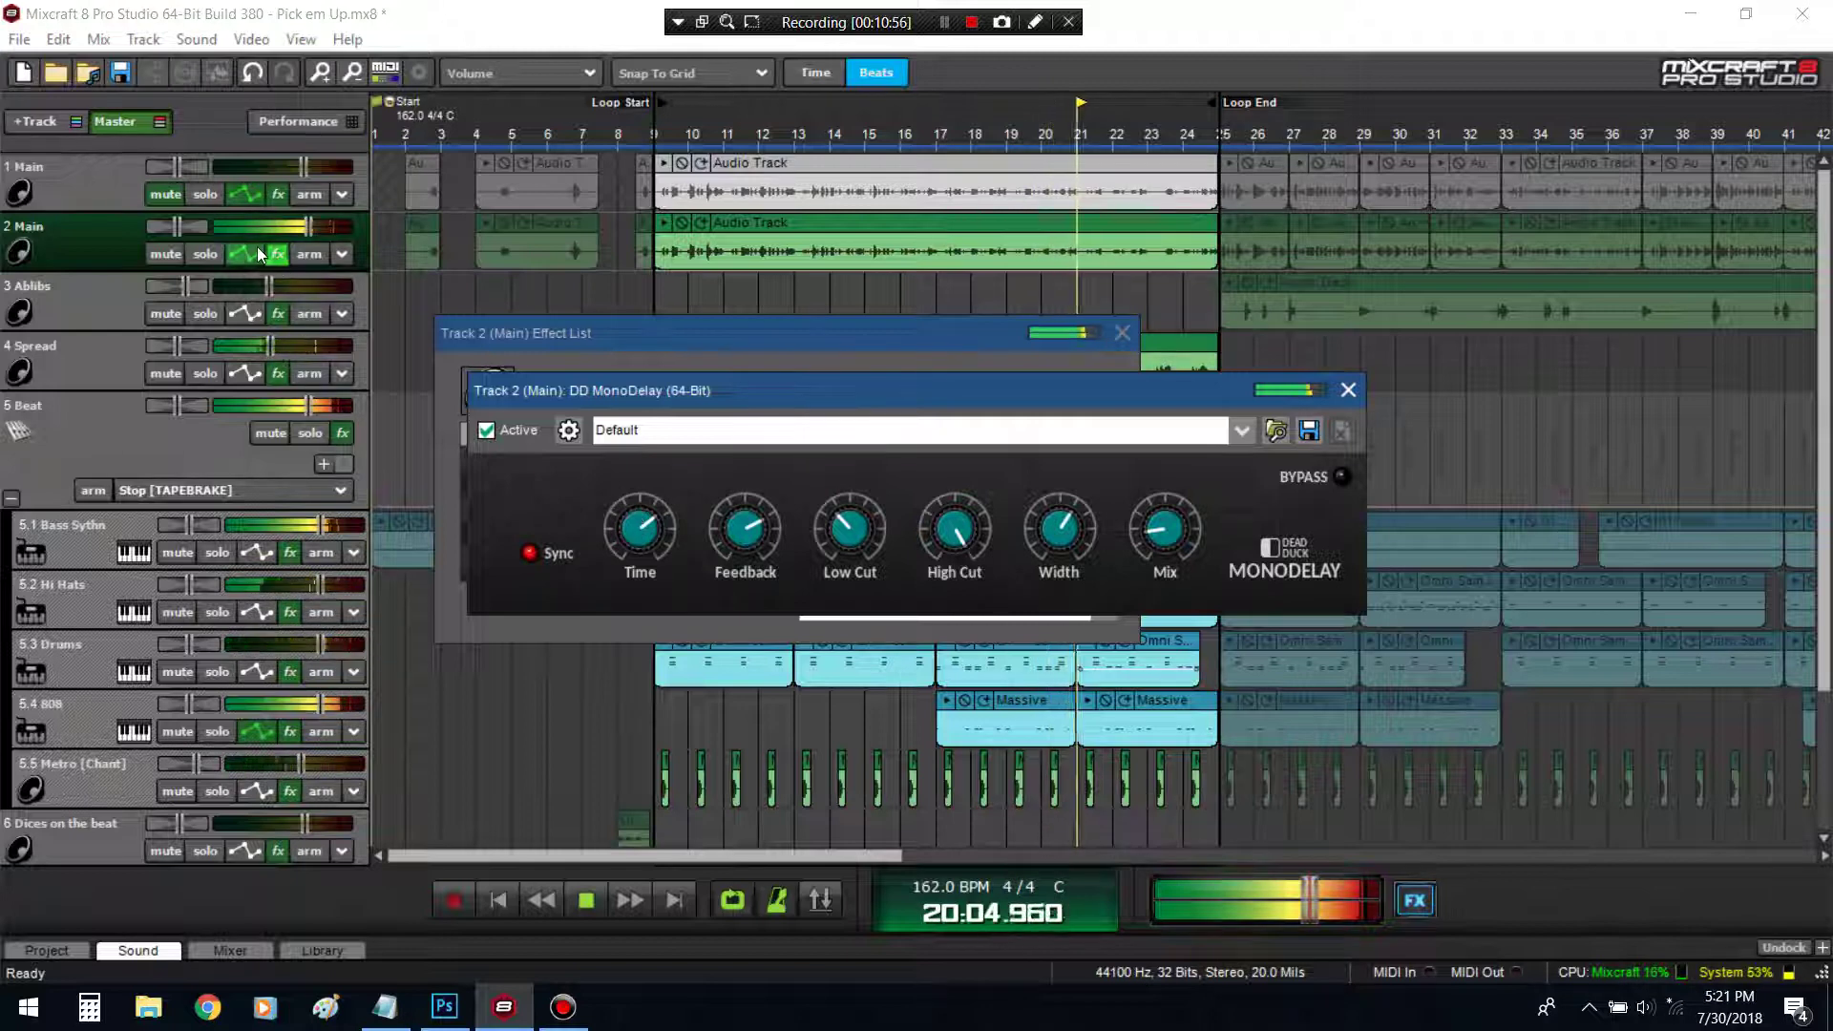
key("space")
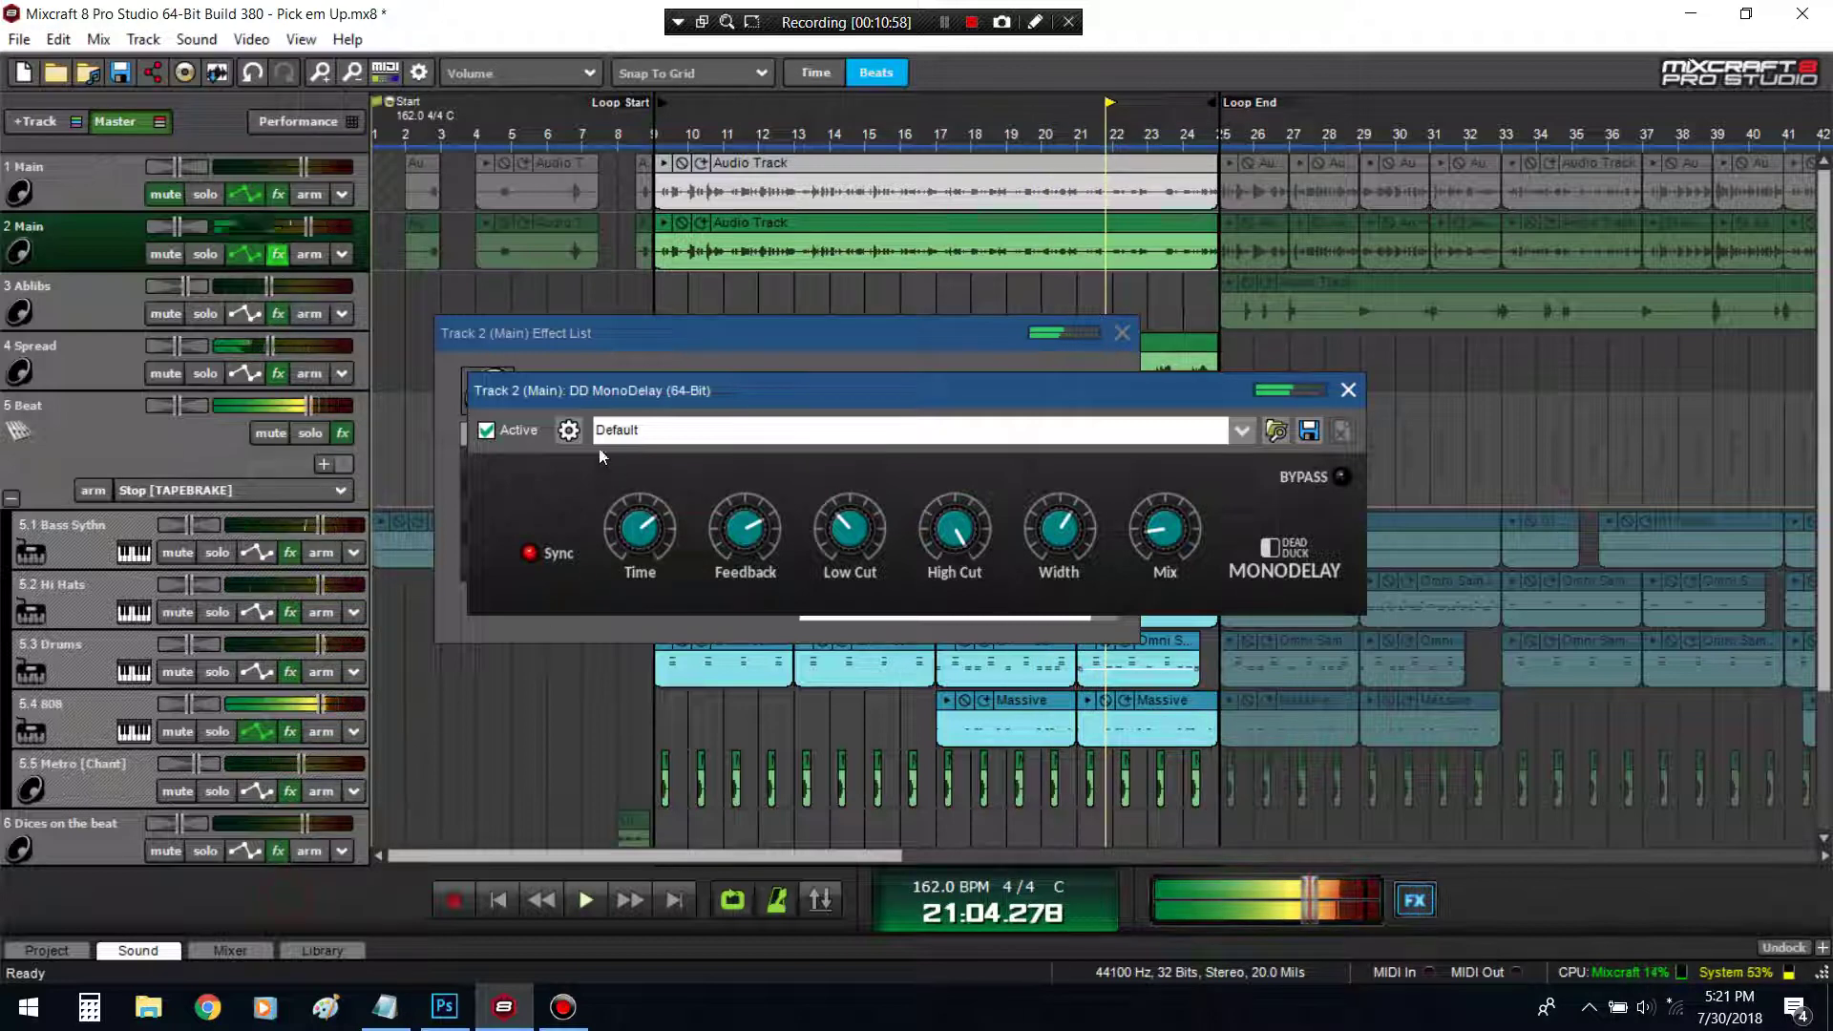
left_click(646, 168)
key("space")
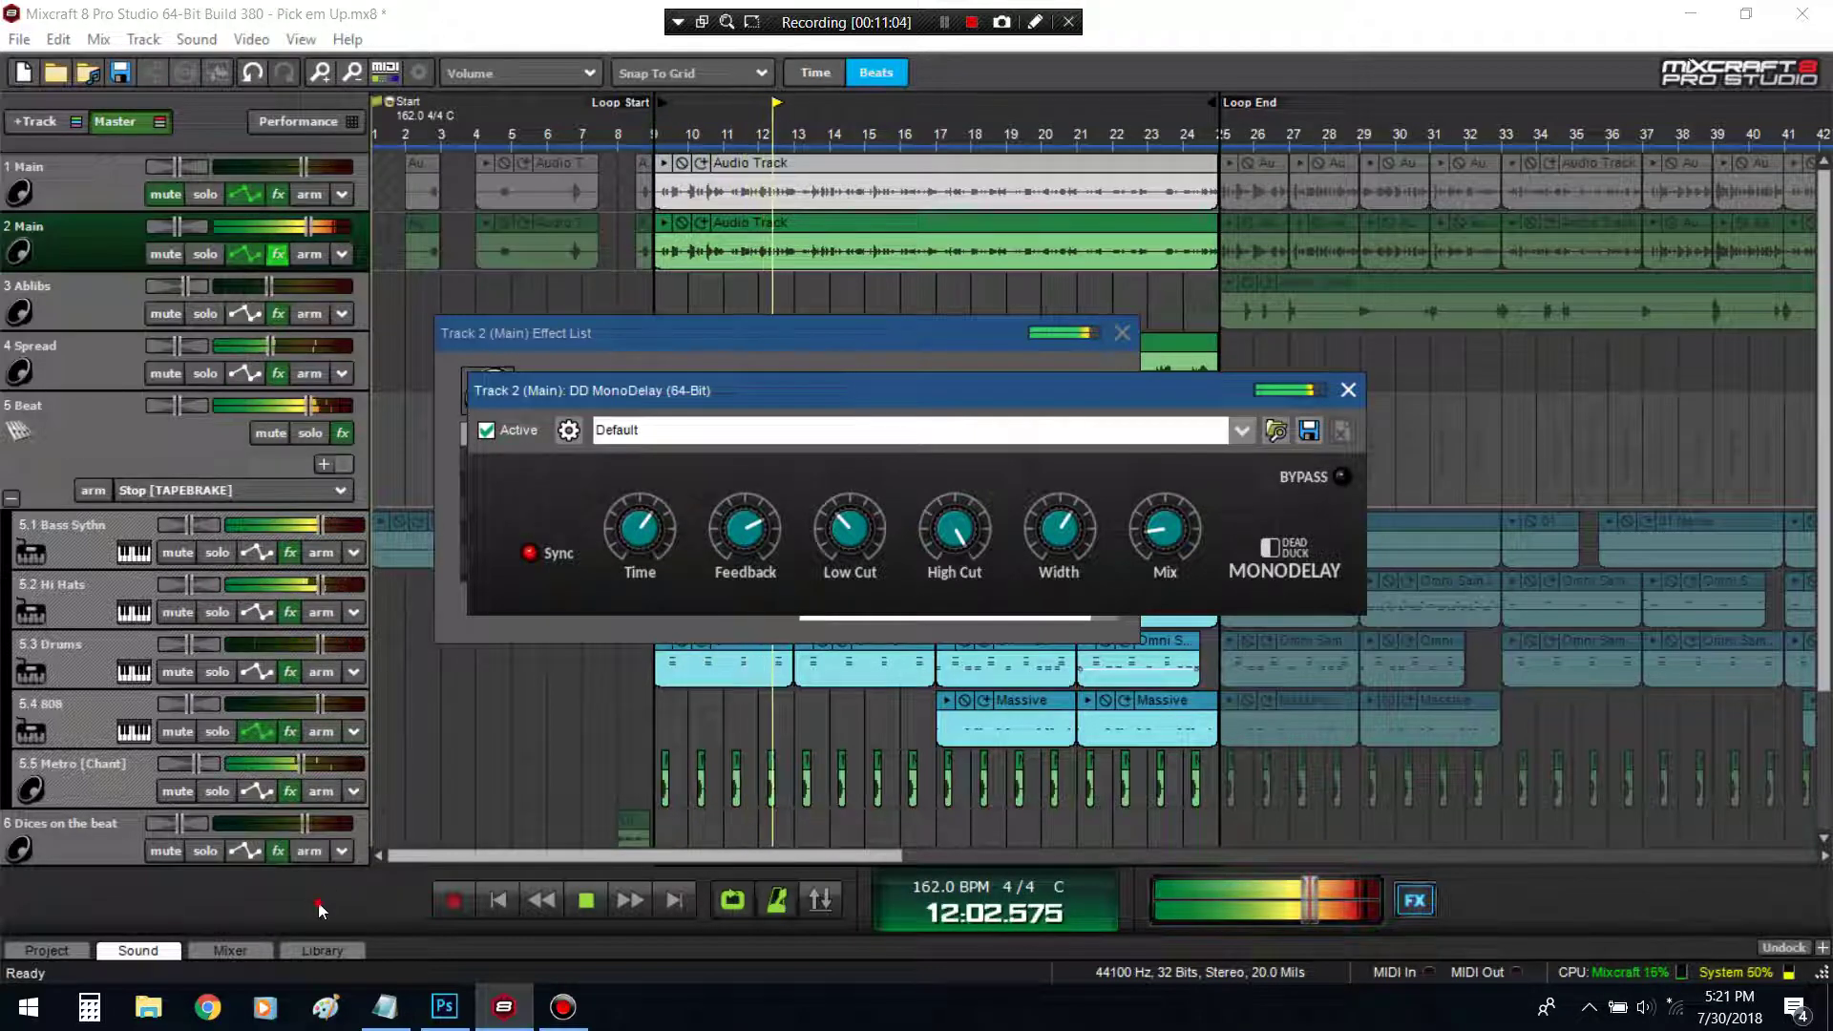
key("space")
mouse_move(636, 558)
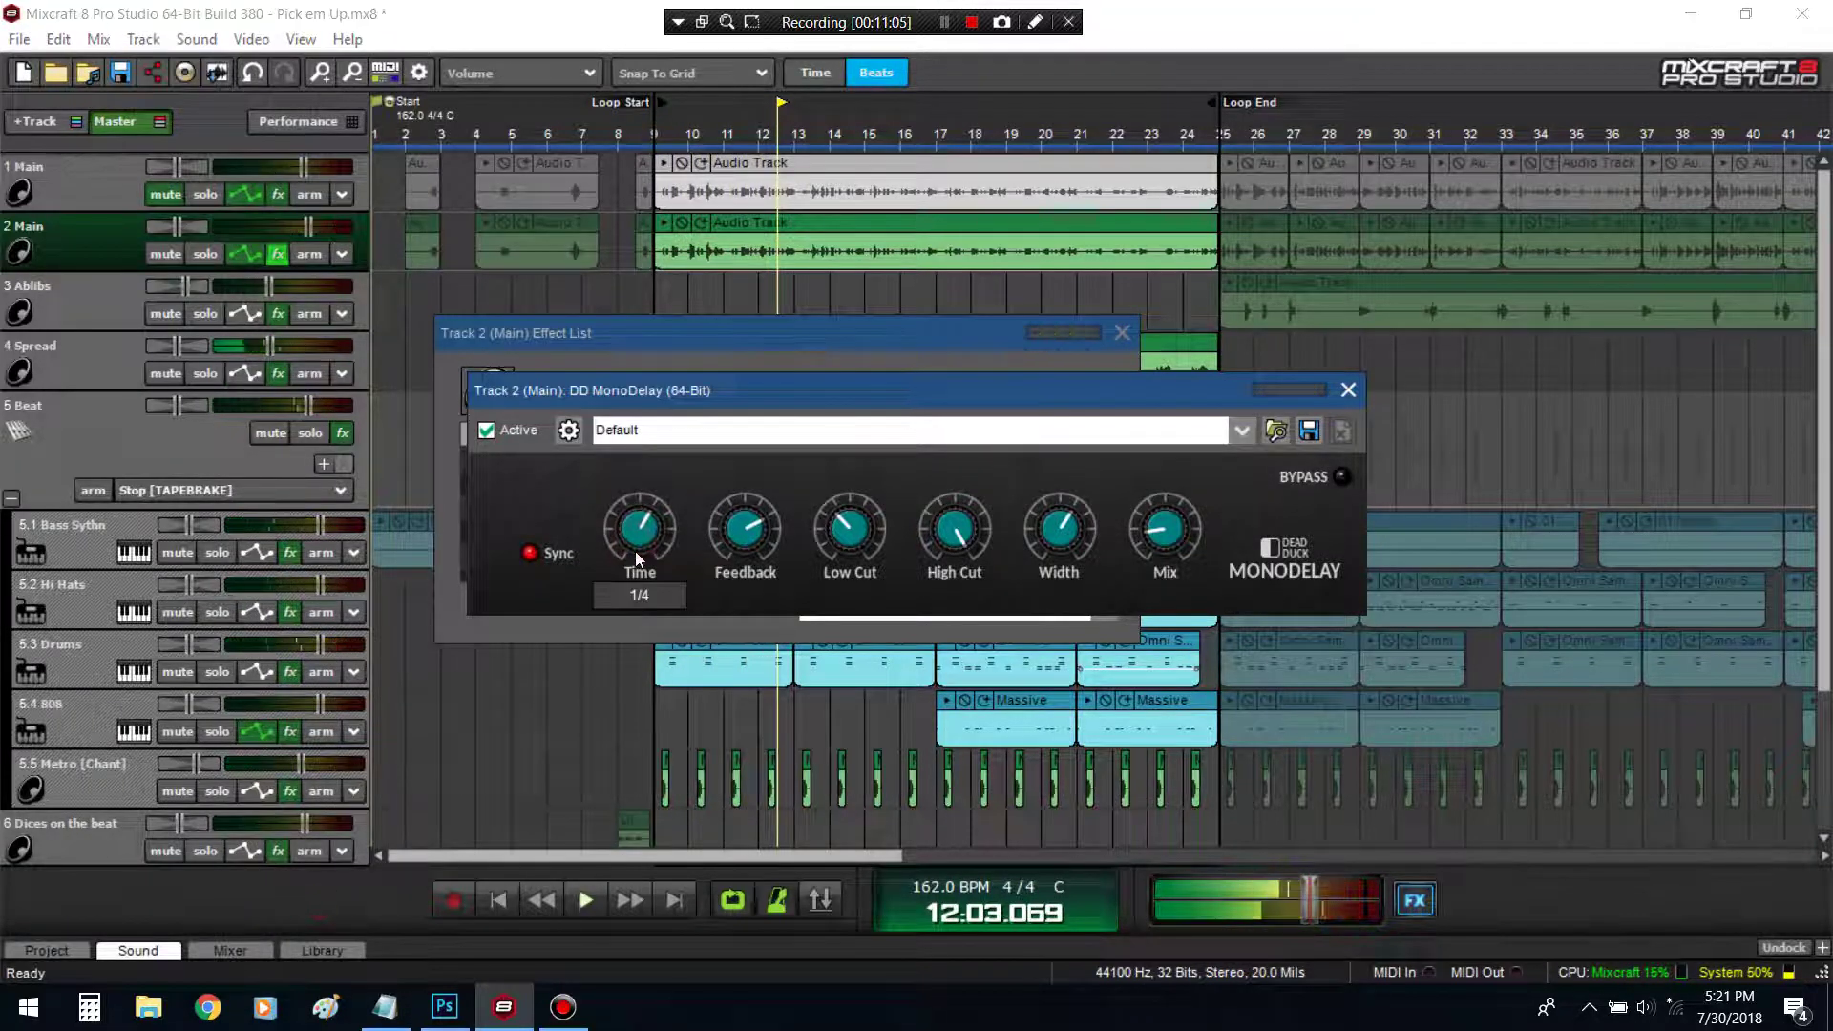
Replace DD MonoDelay with DD DualFilter in the effect list, then open and close the filter's settings without changing any control
left_click(1347, 390)
scroll(726, 556, "down", 1)
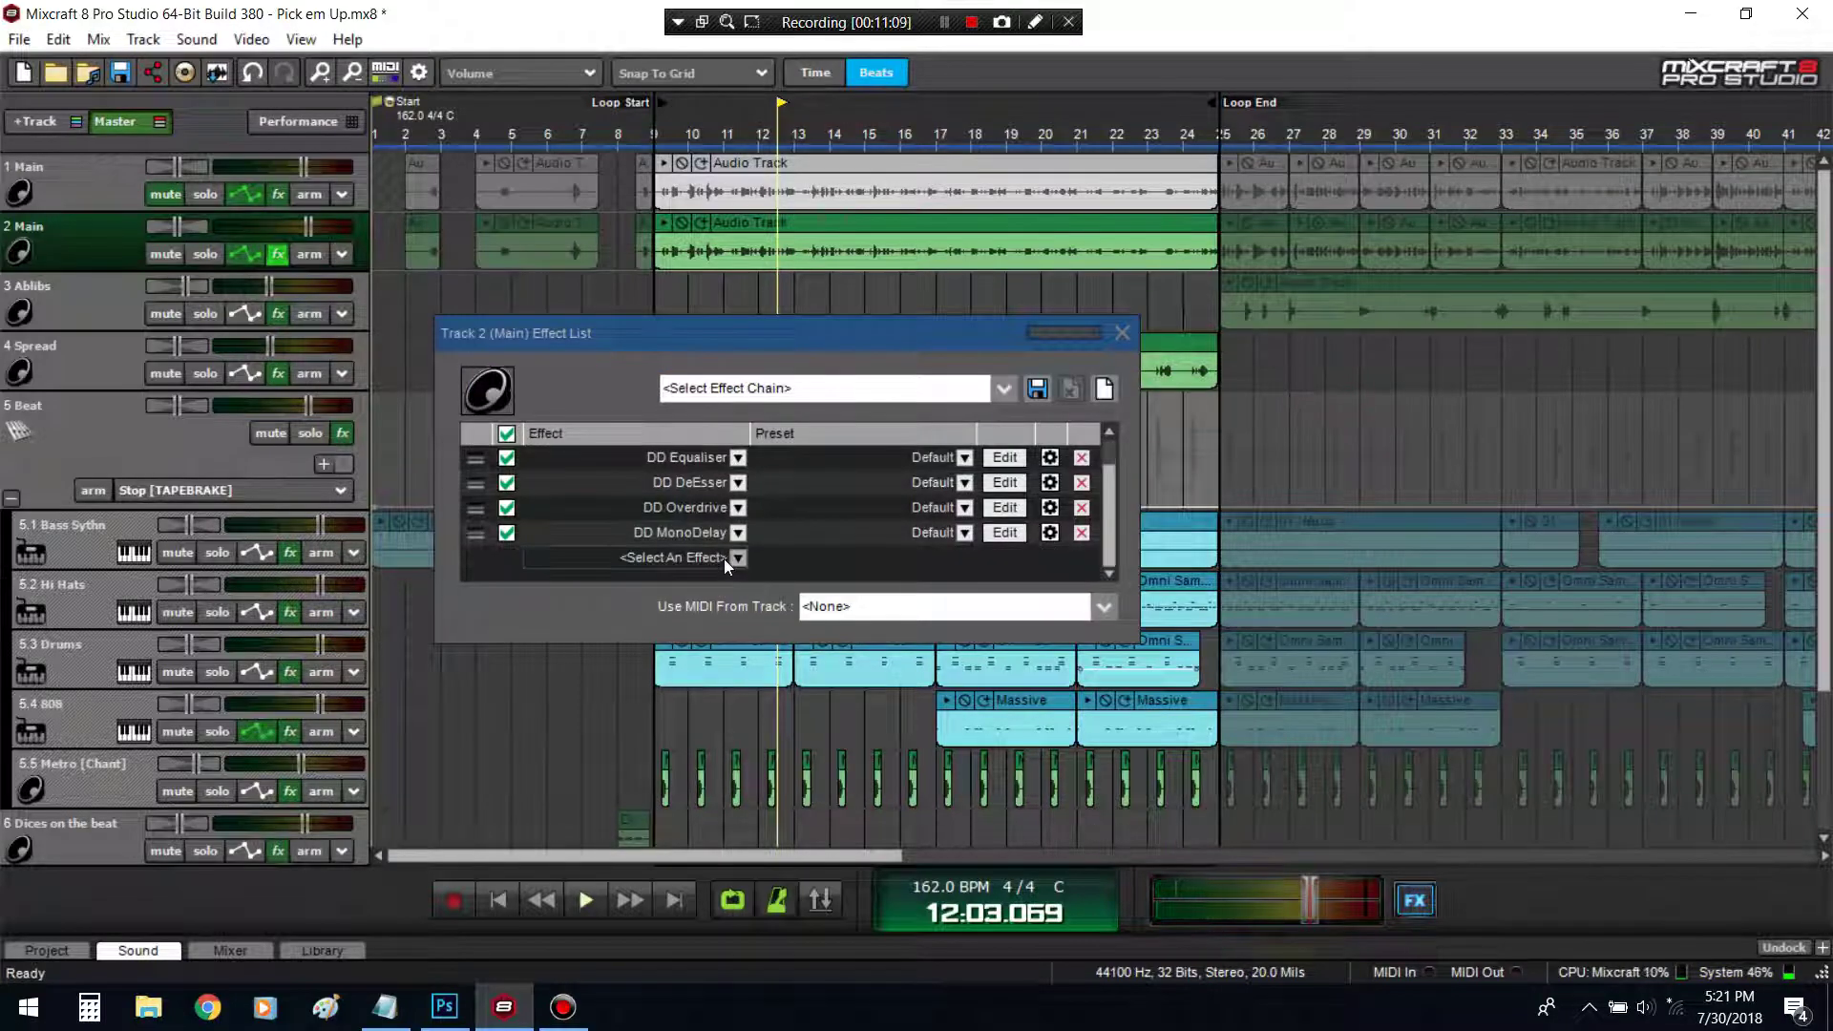
left_click(683, 557)
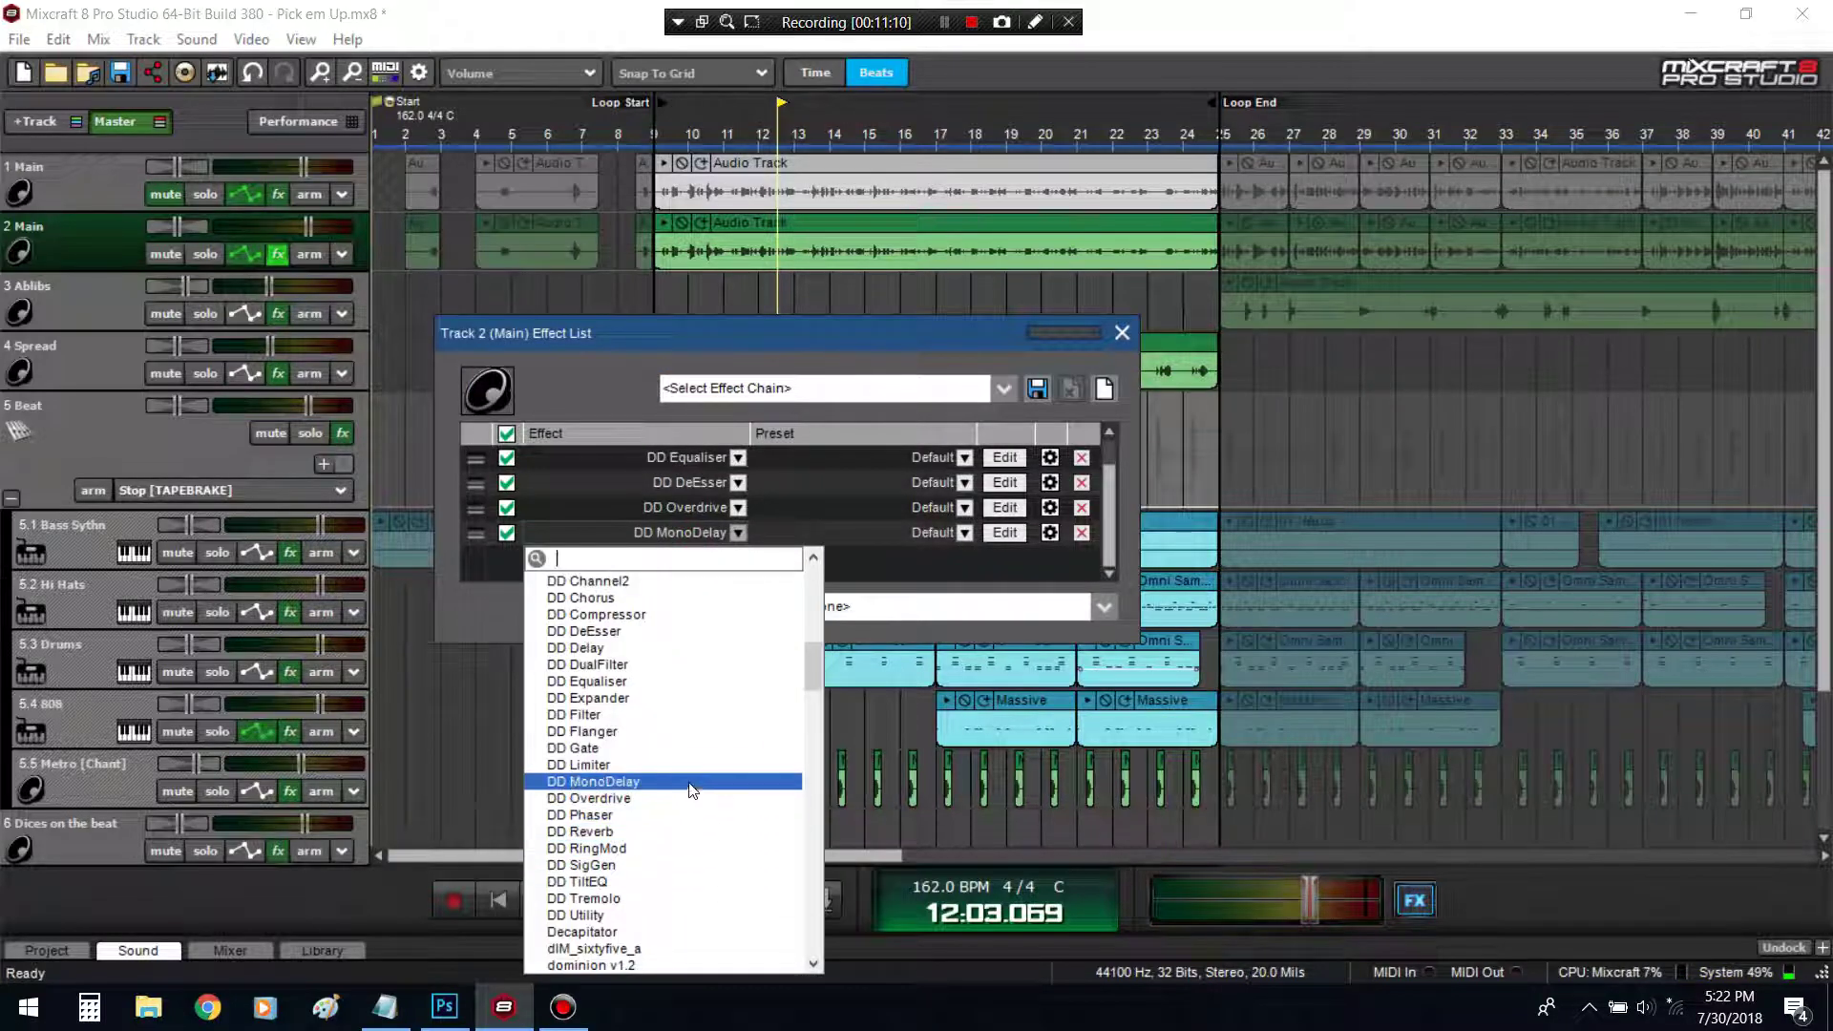
left_click(658, 666)
left_click(1005, 533)
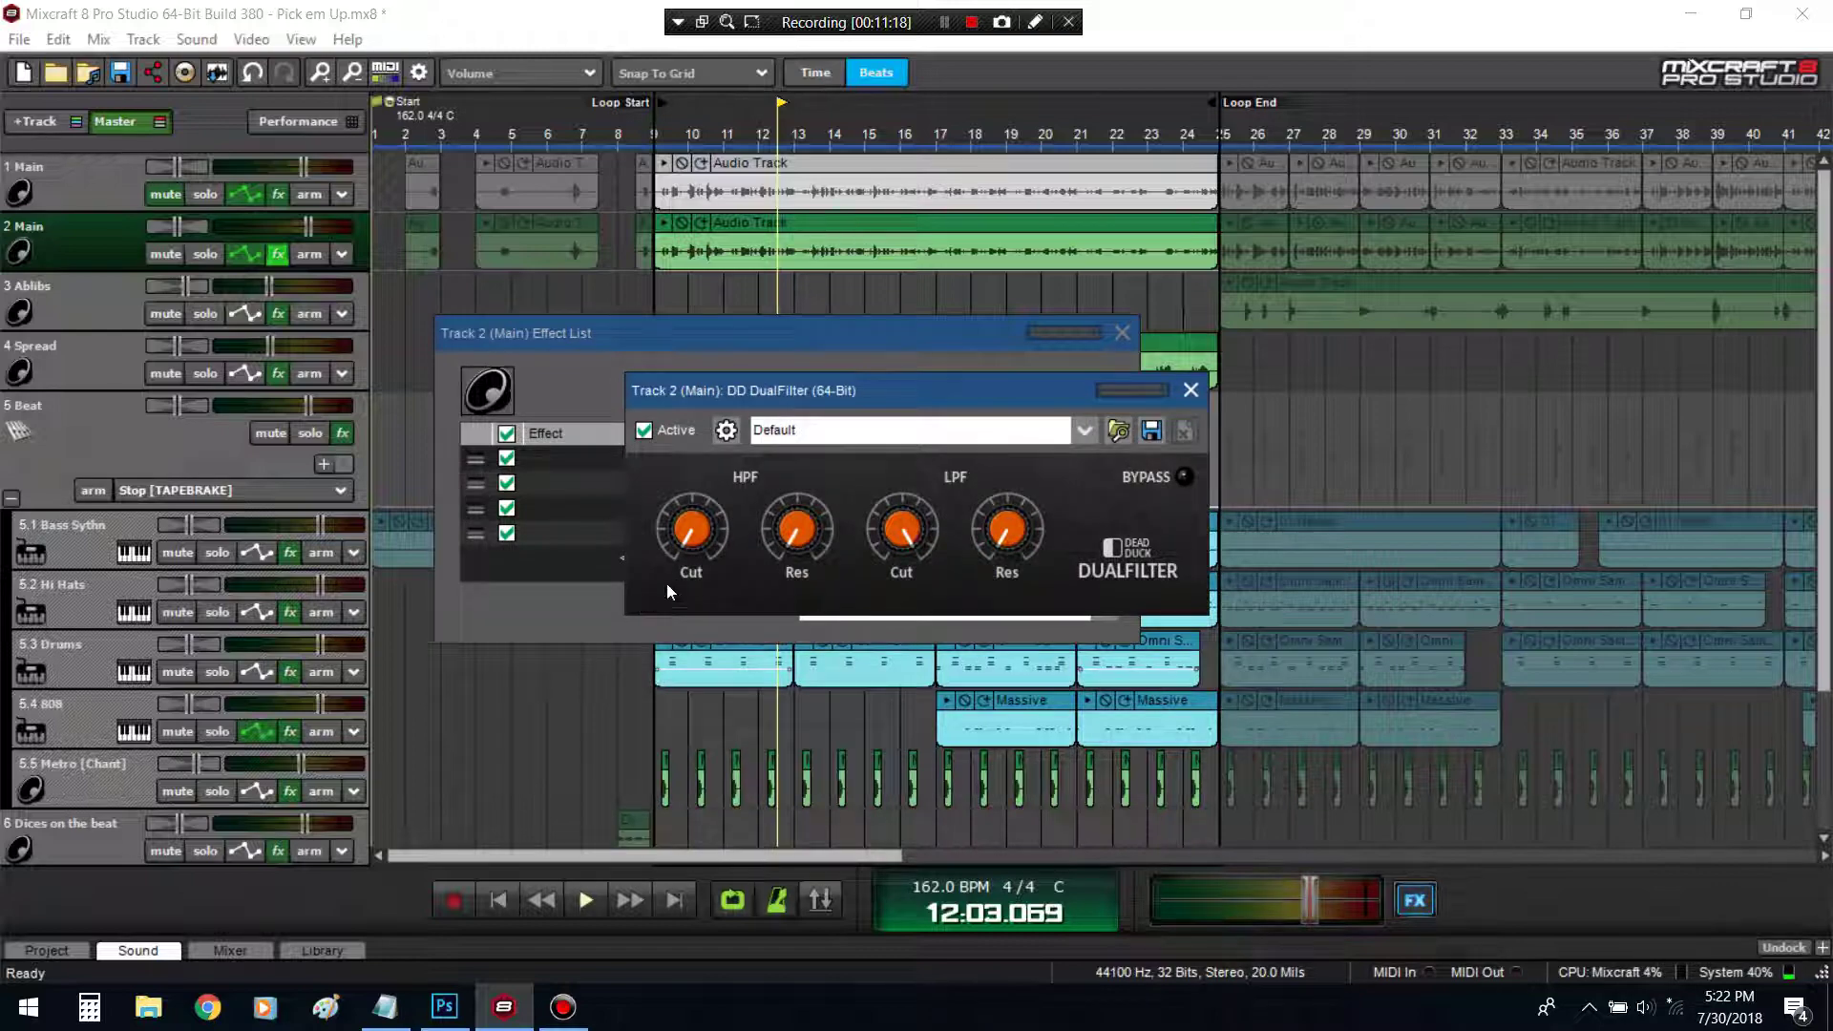
left_click(1190, 390)
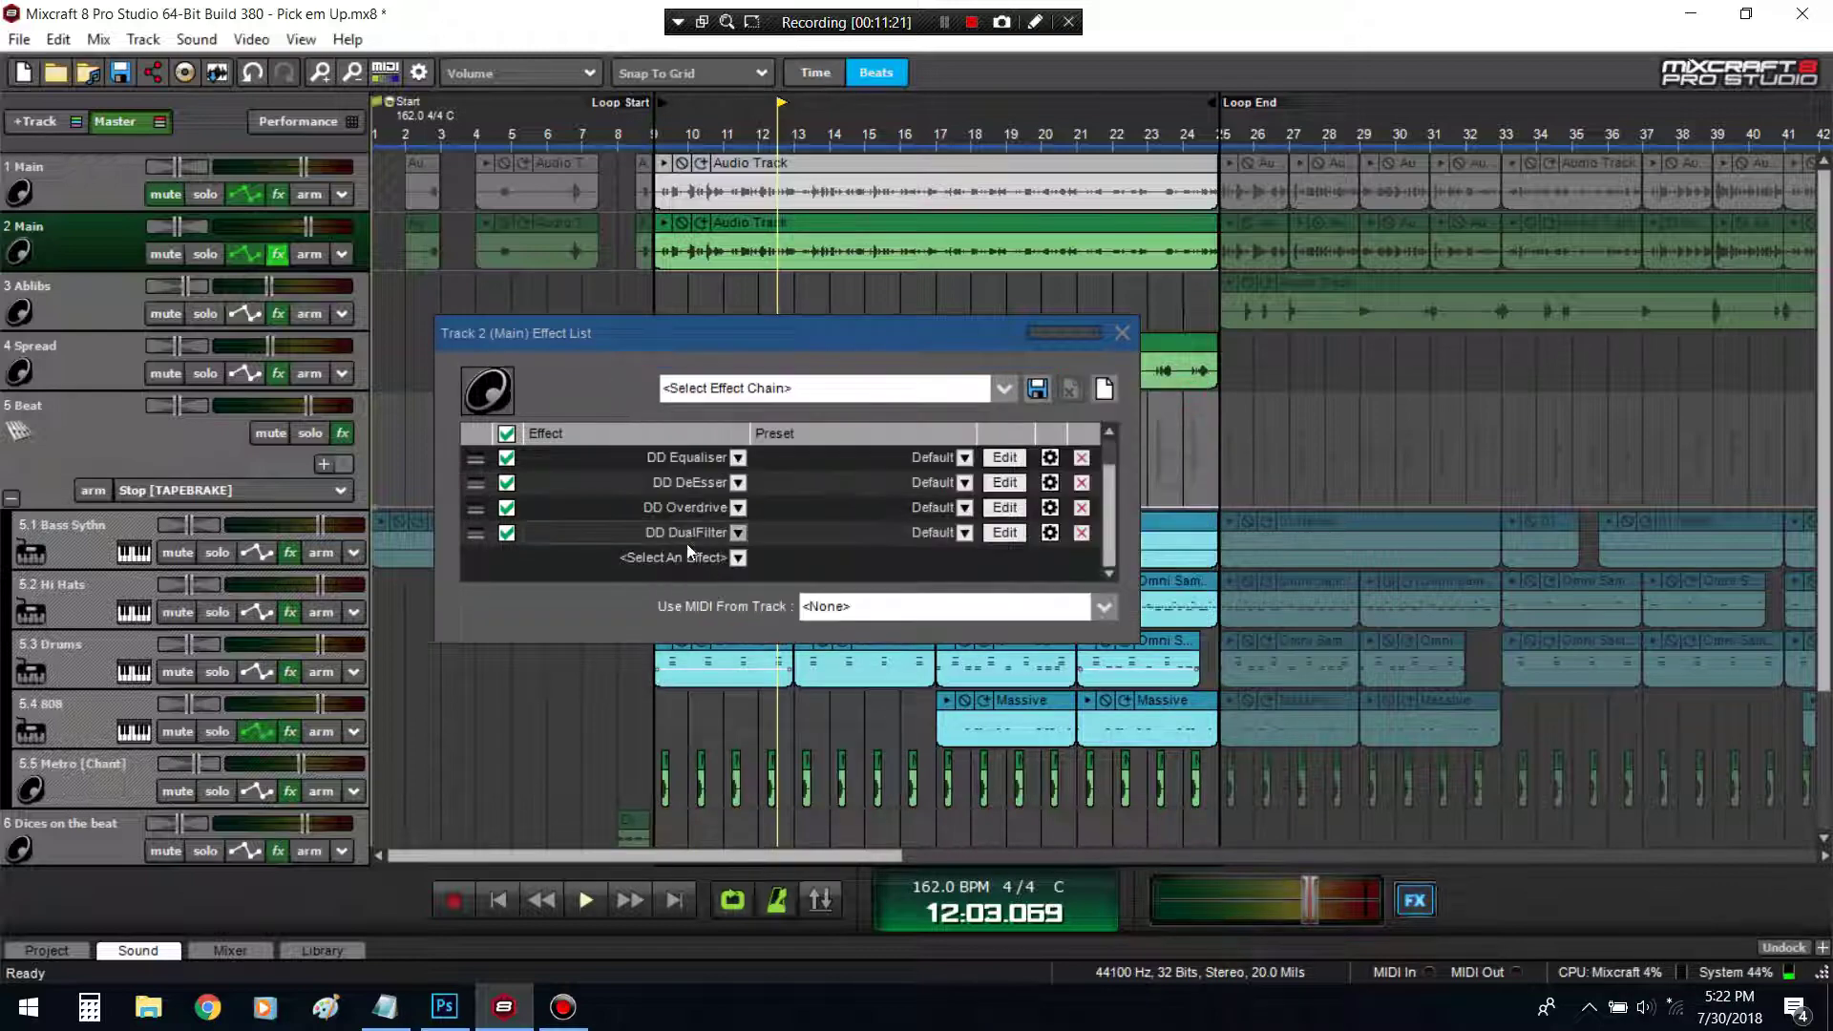
Replace DD DualFilter with DD BitCrusher, play from bar 9 with the duplicate Main track soloed, and open the bit crusher's settings
left_click(691, 546)
left_click(691, 541)
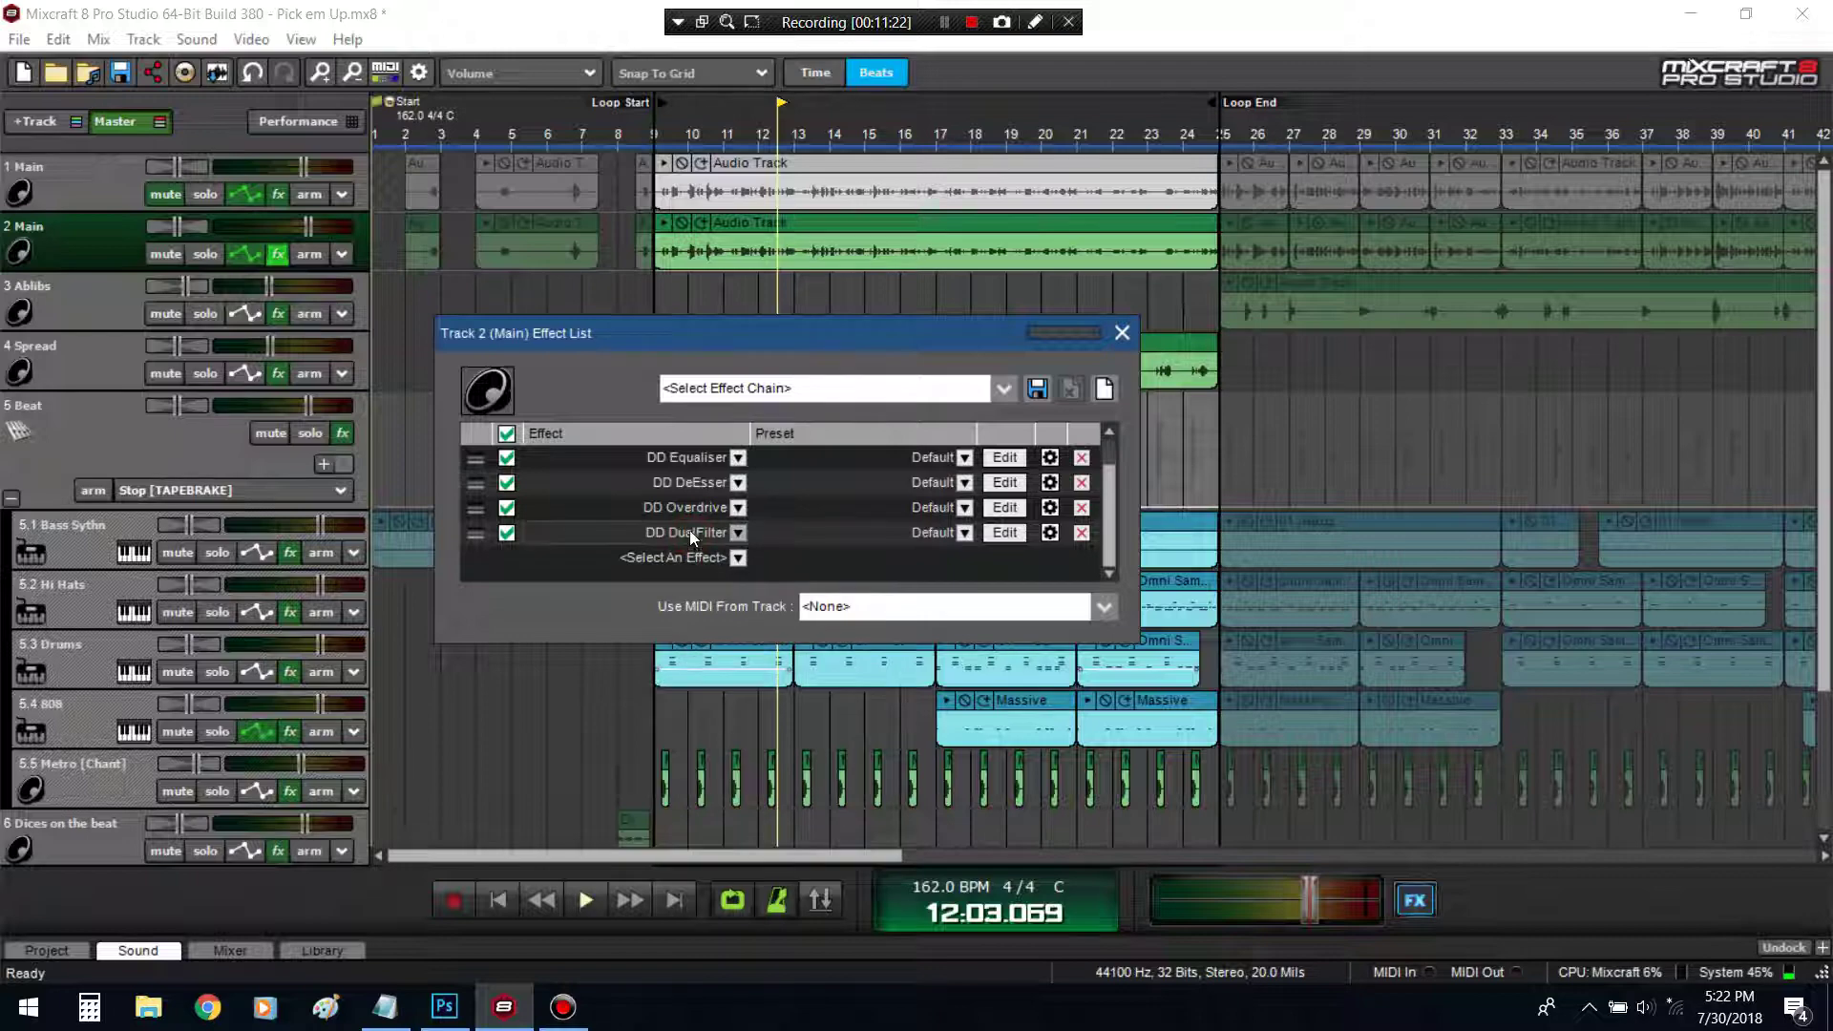
left_click(689, 552)
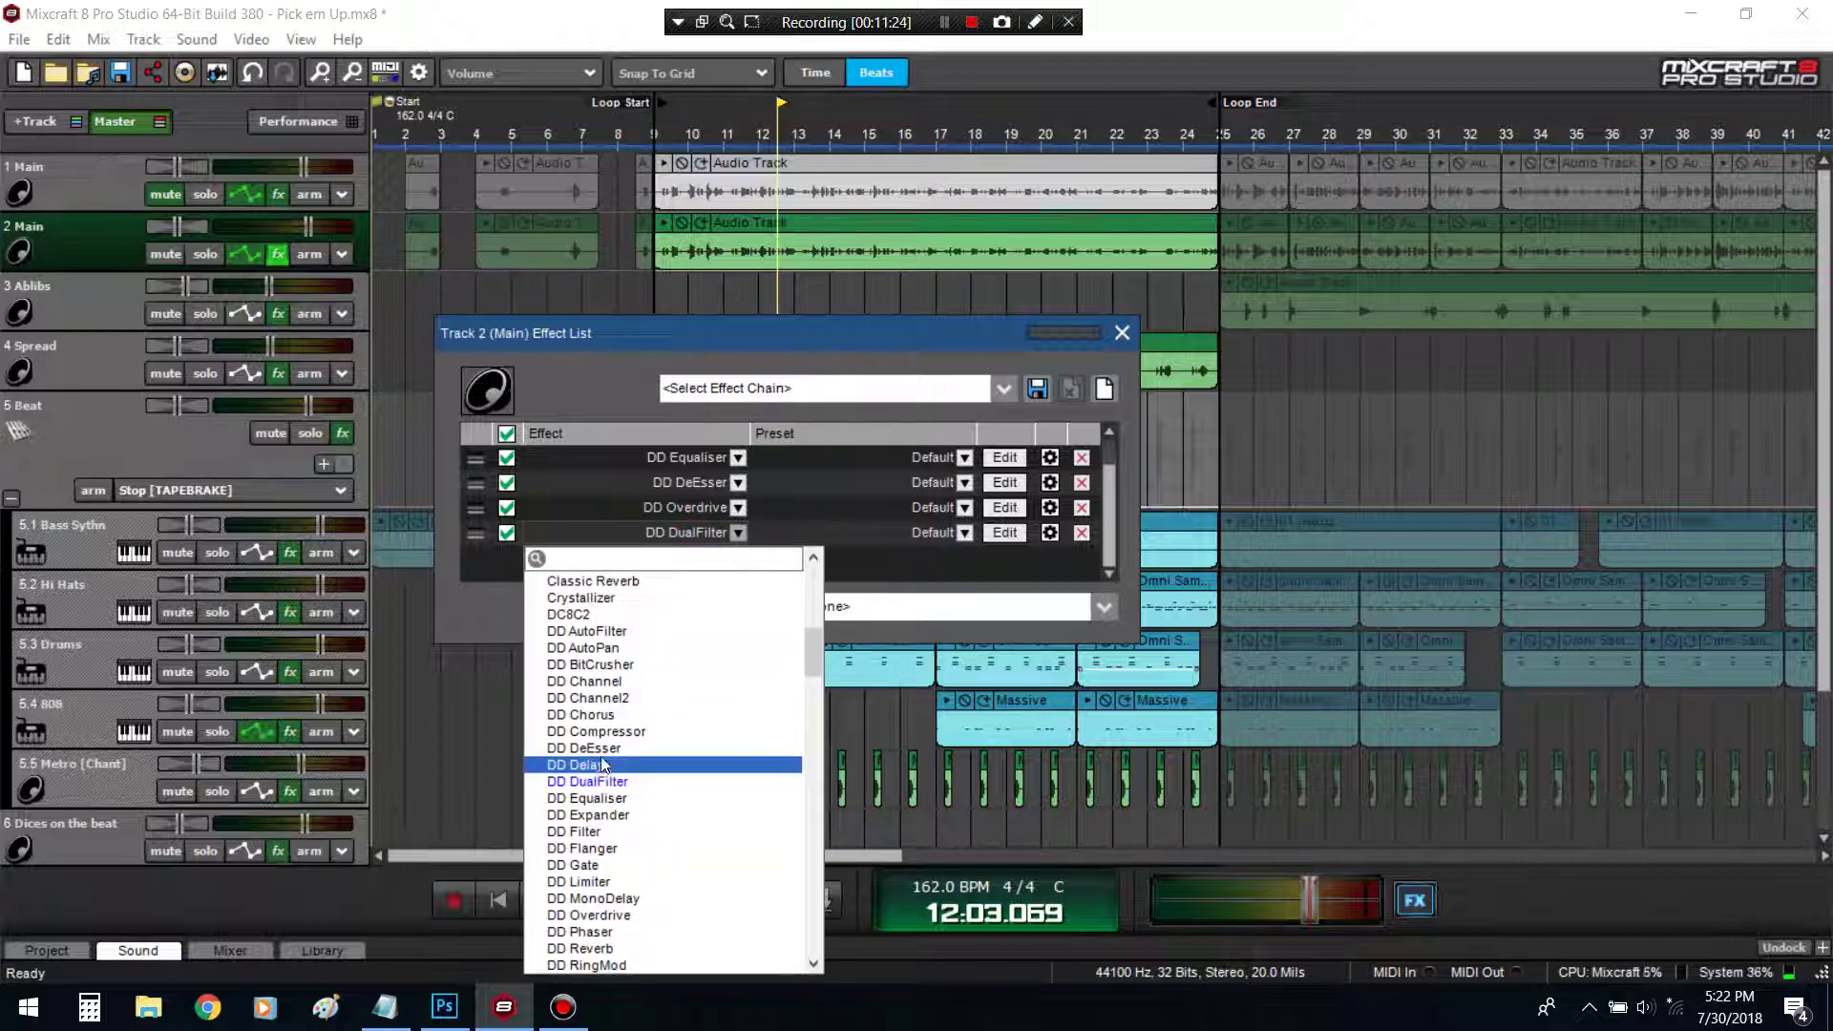
left_click(637, 665)
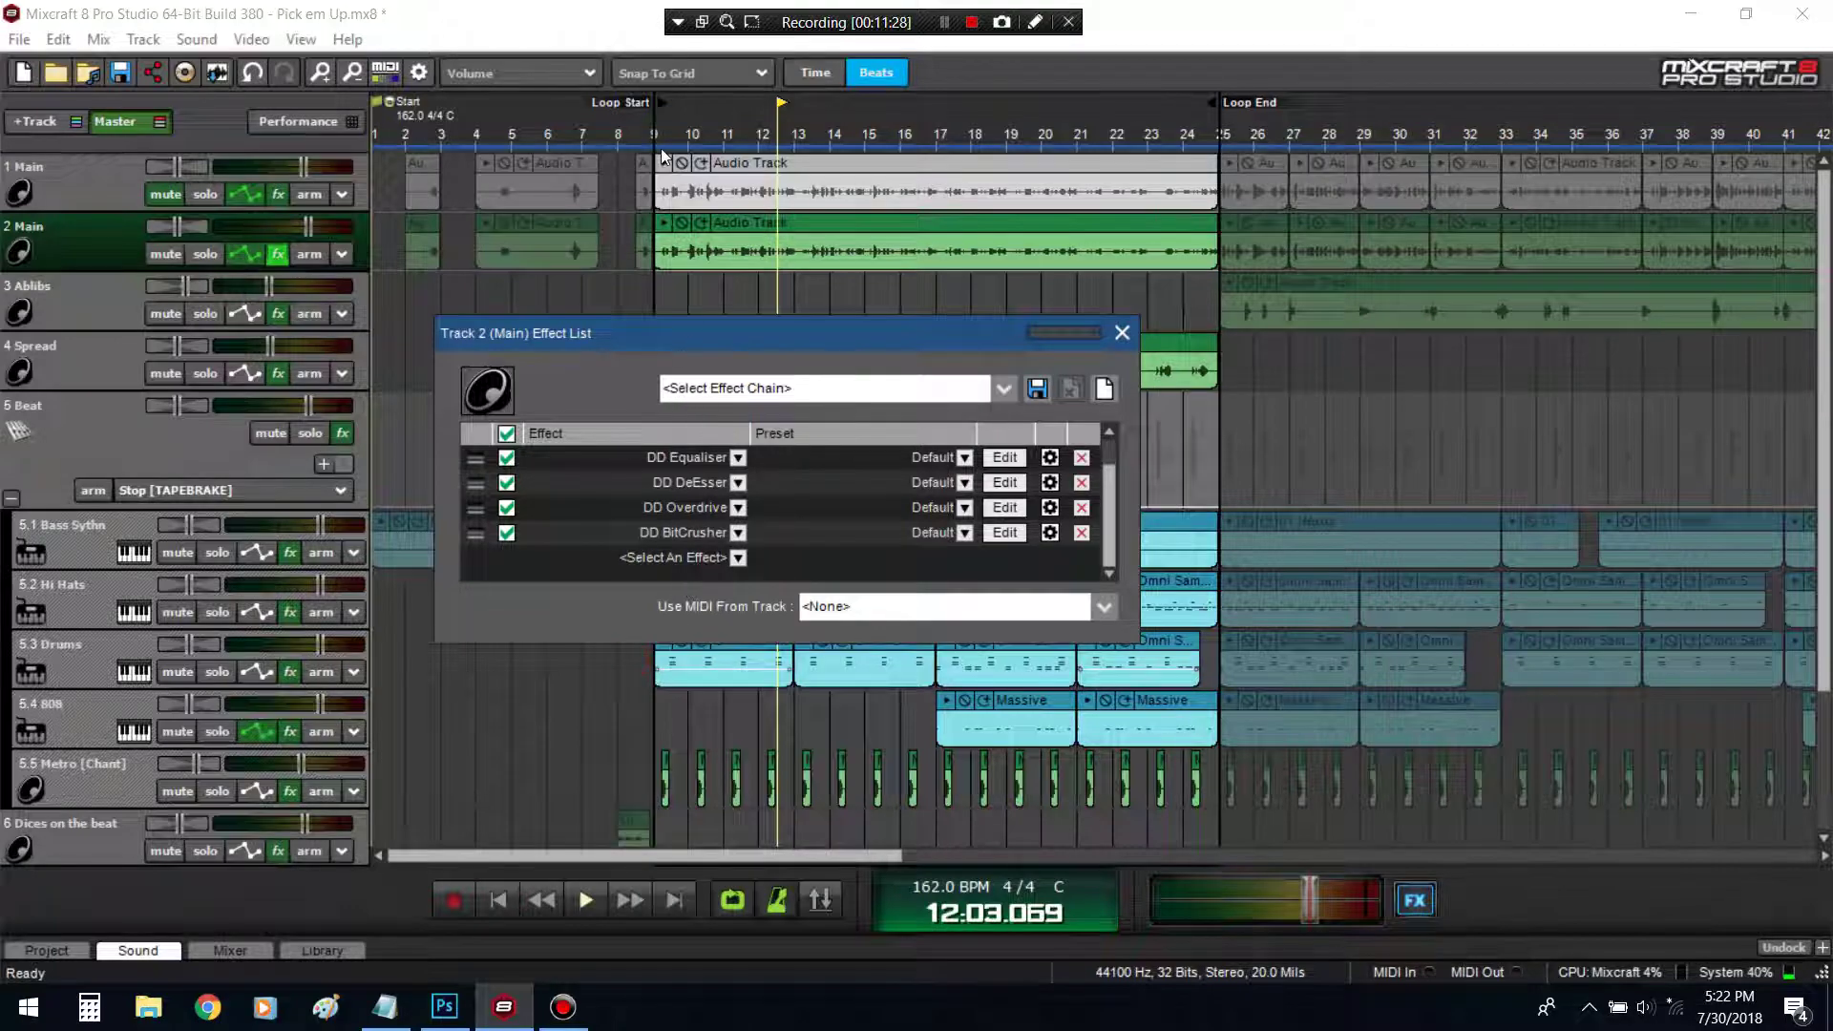
key("space")
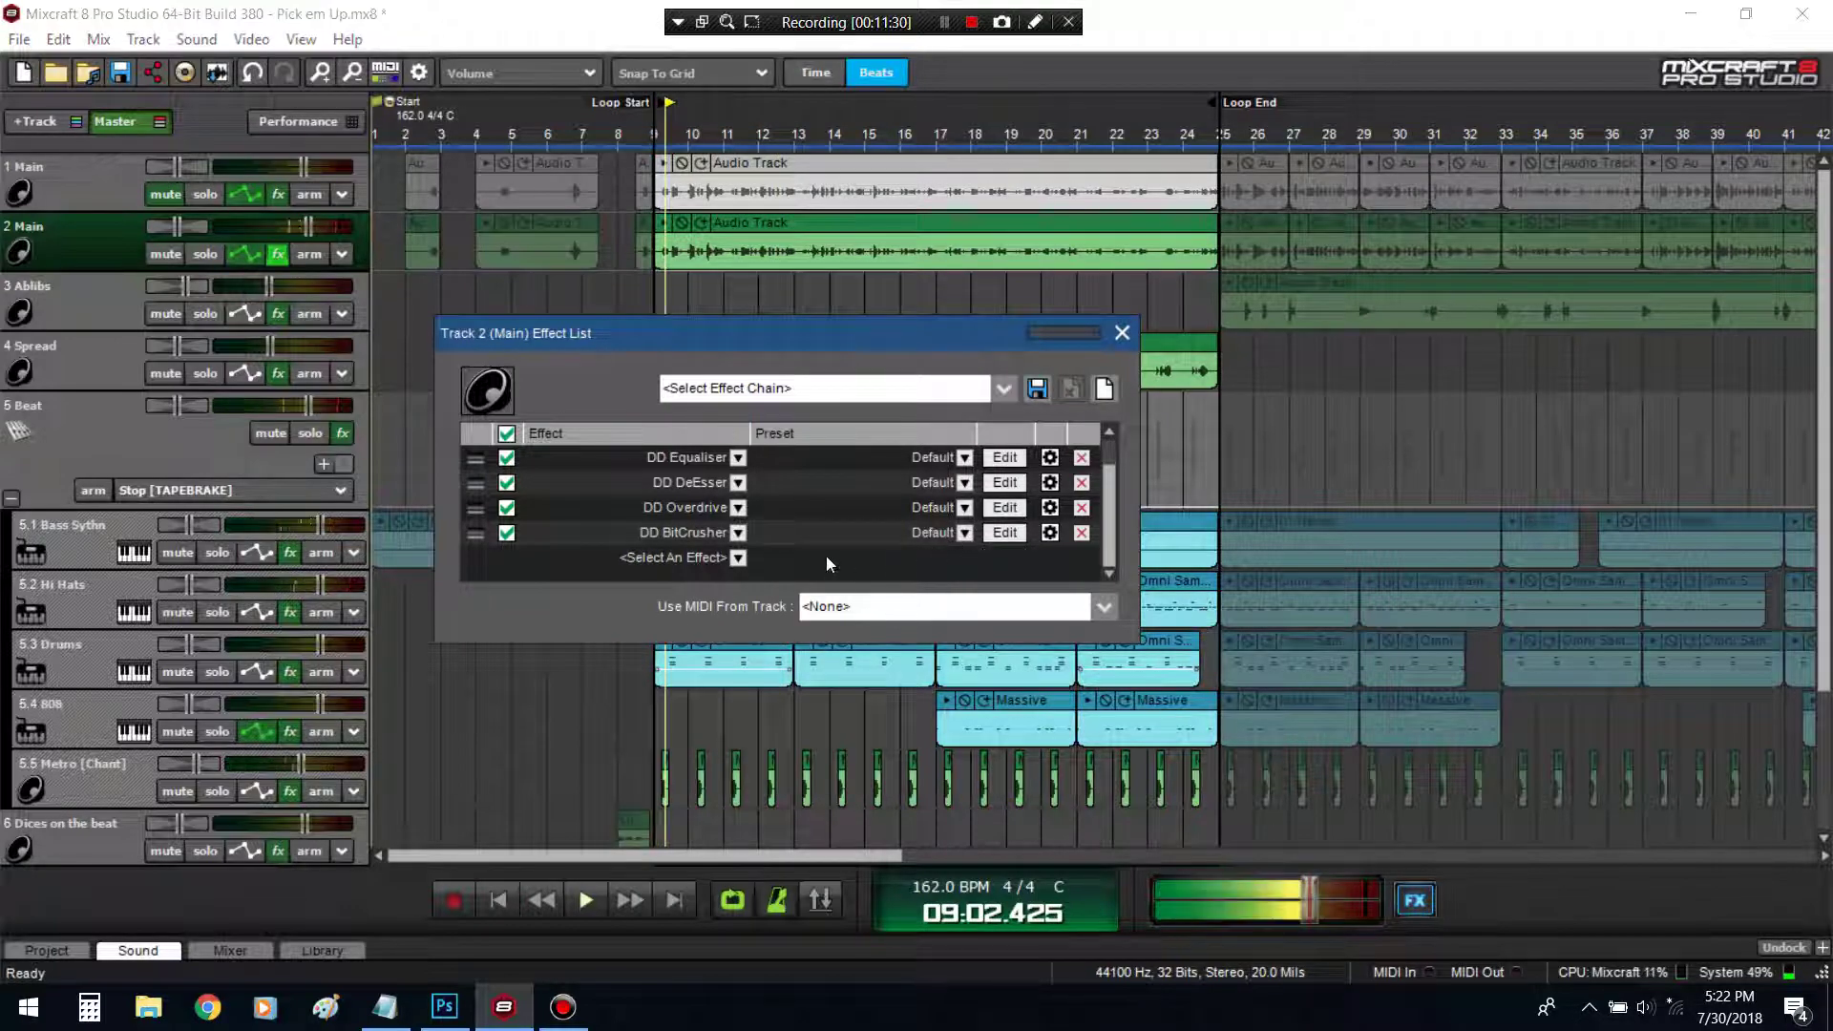
left_click(208, 254)
left_click(1004, 532)
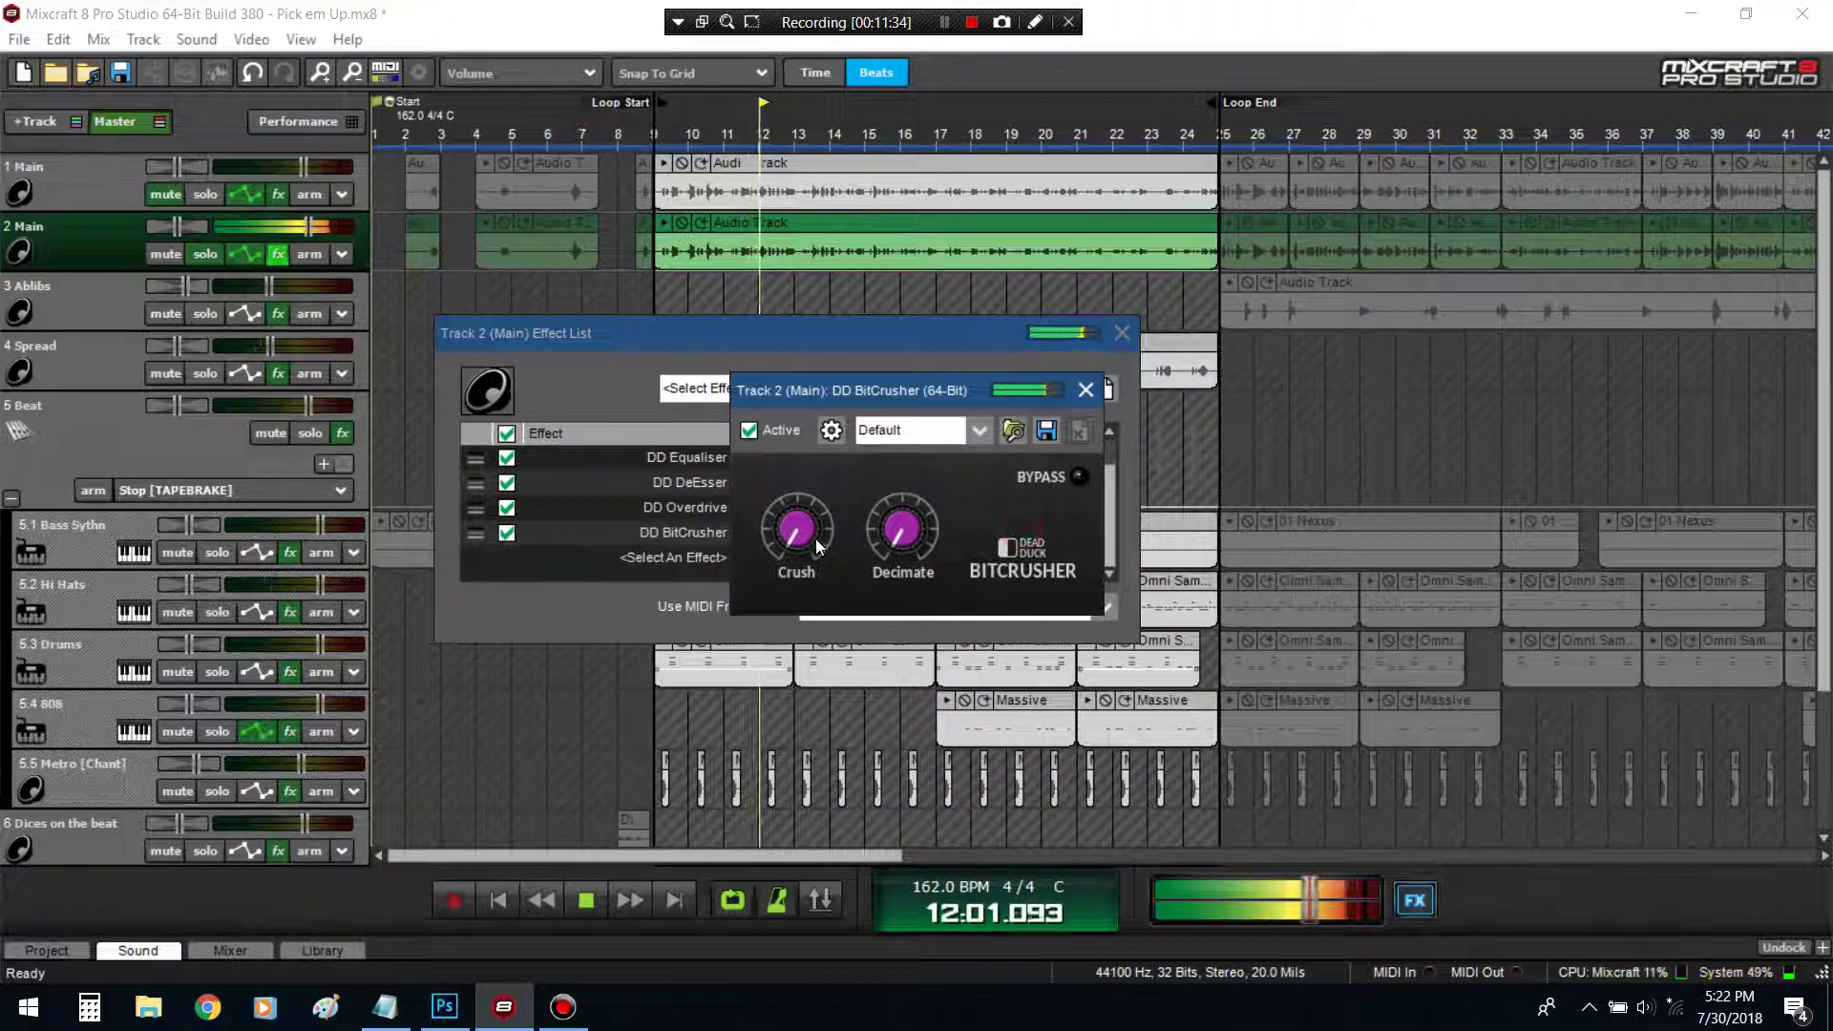
Set the bit crusher's Crush to 6 bits, try Decimate at 1378 Hz, turn Decimate back down, and close the settings with playback stopped
left_click_drag(813, 544, 818, 434)
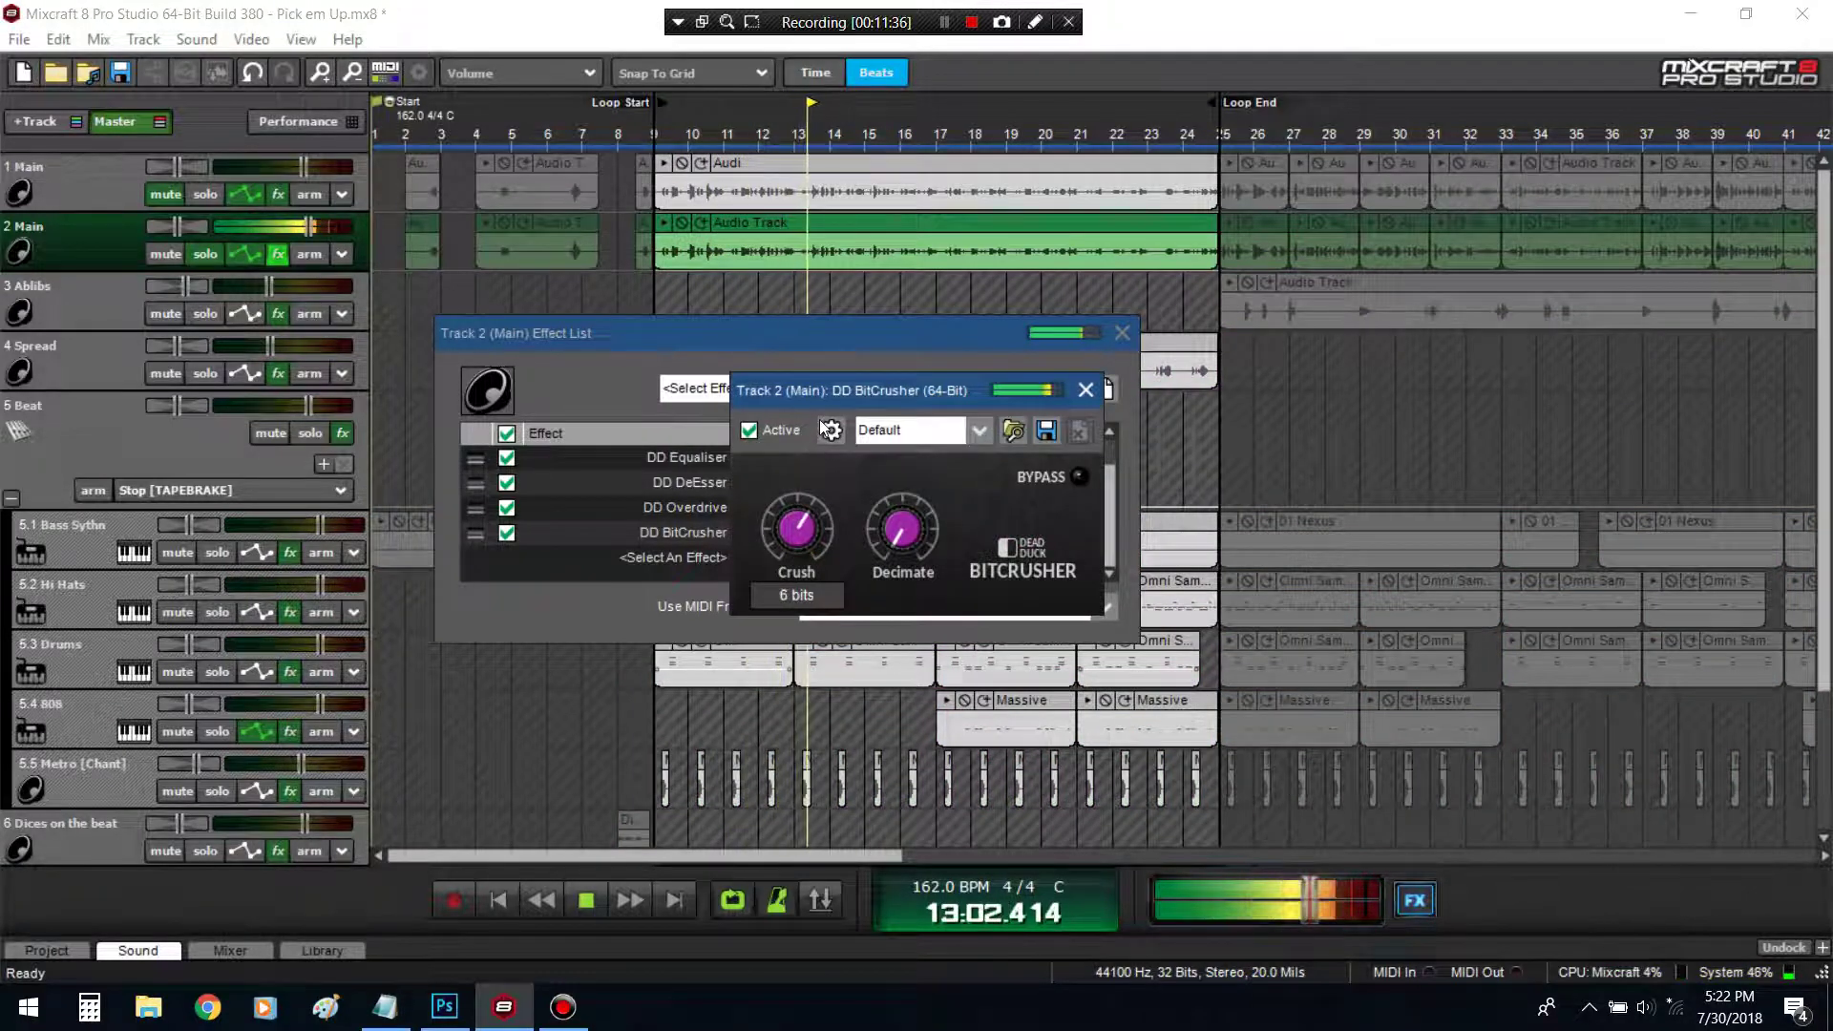
left_click_drag(901, 530, 908, 434)
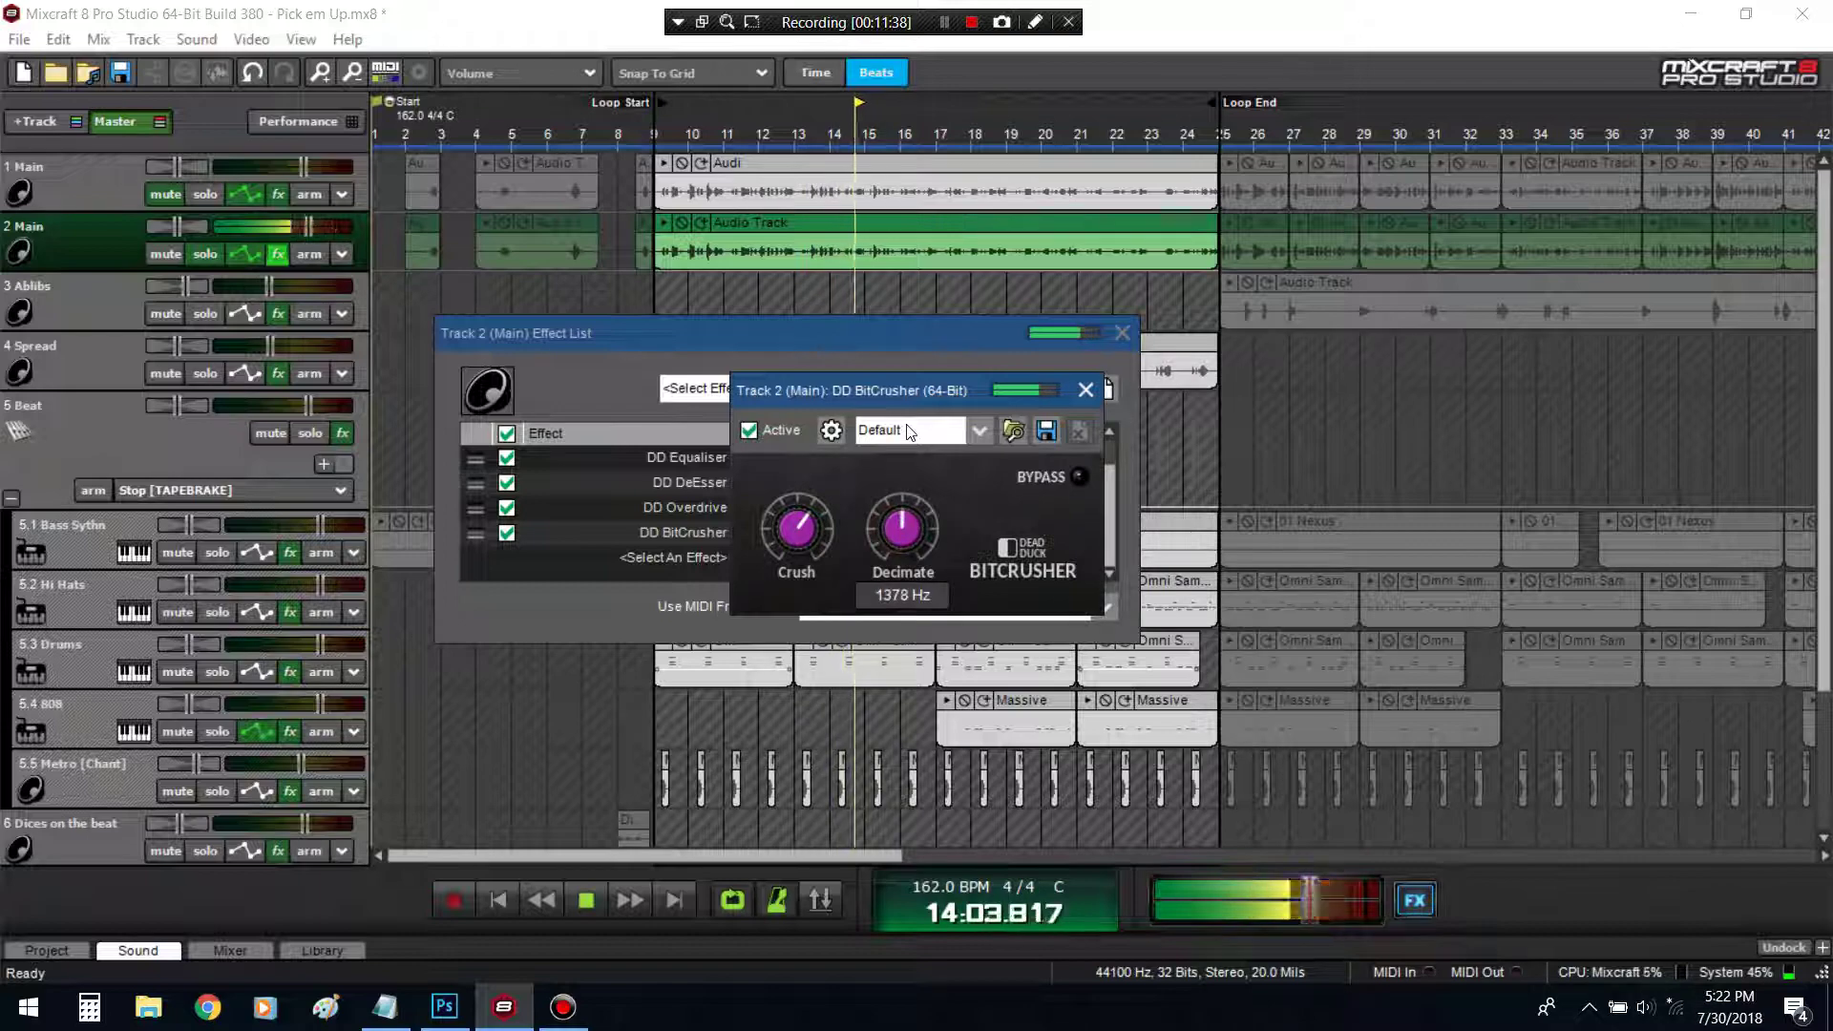
left_click_drag(905, 532, 919, 659)
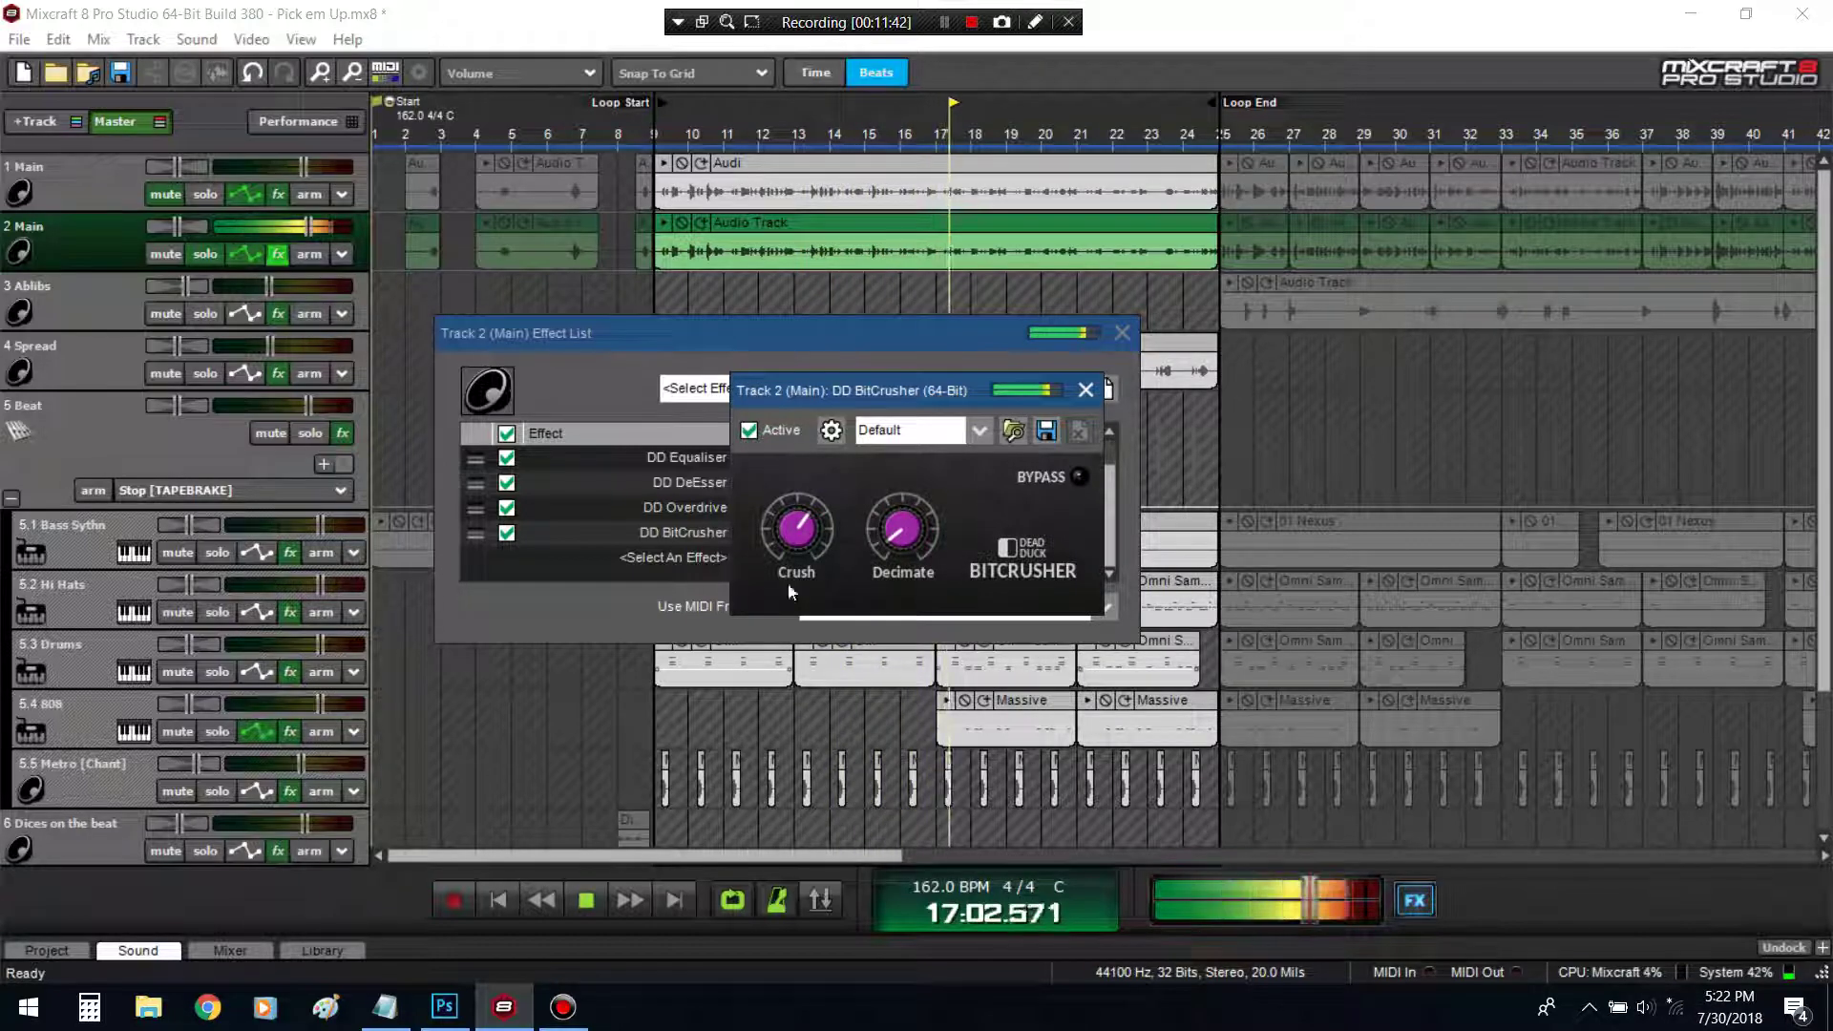
left_click(594, 605)
key("space")
left_click(689, 537)
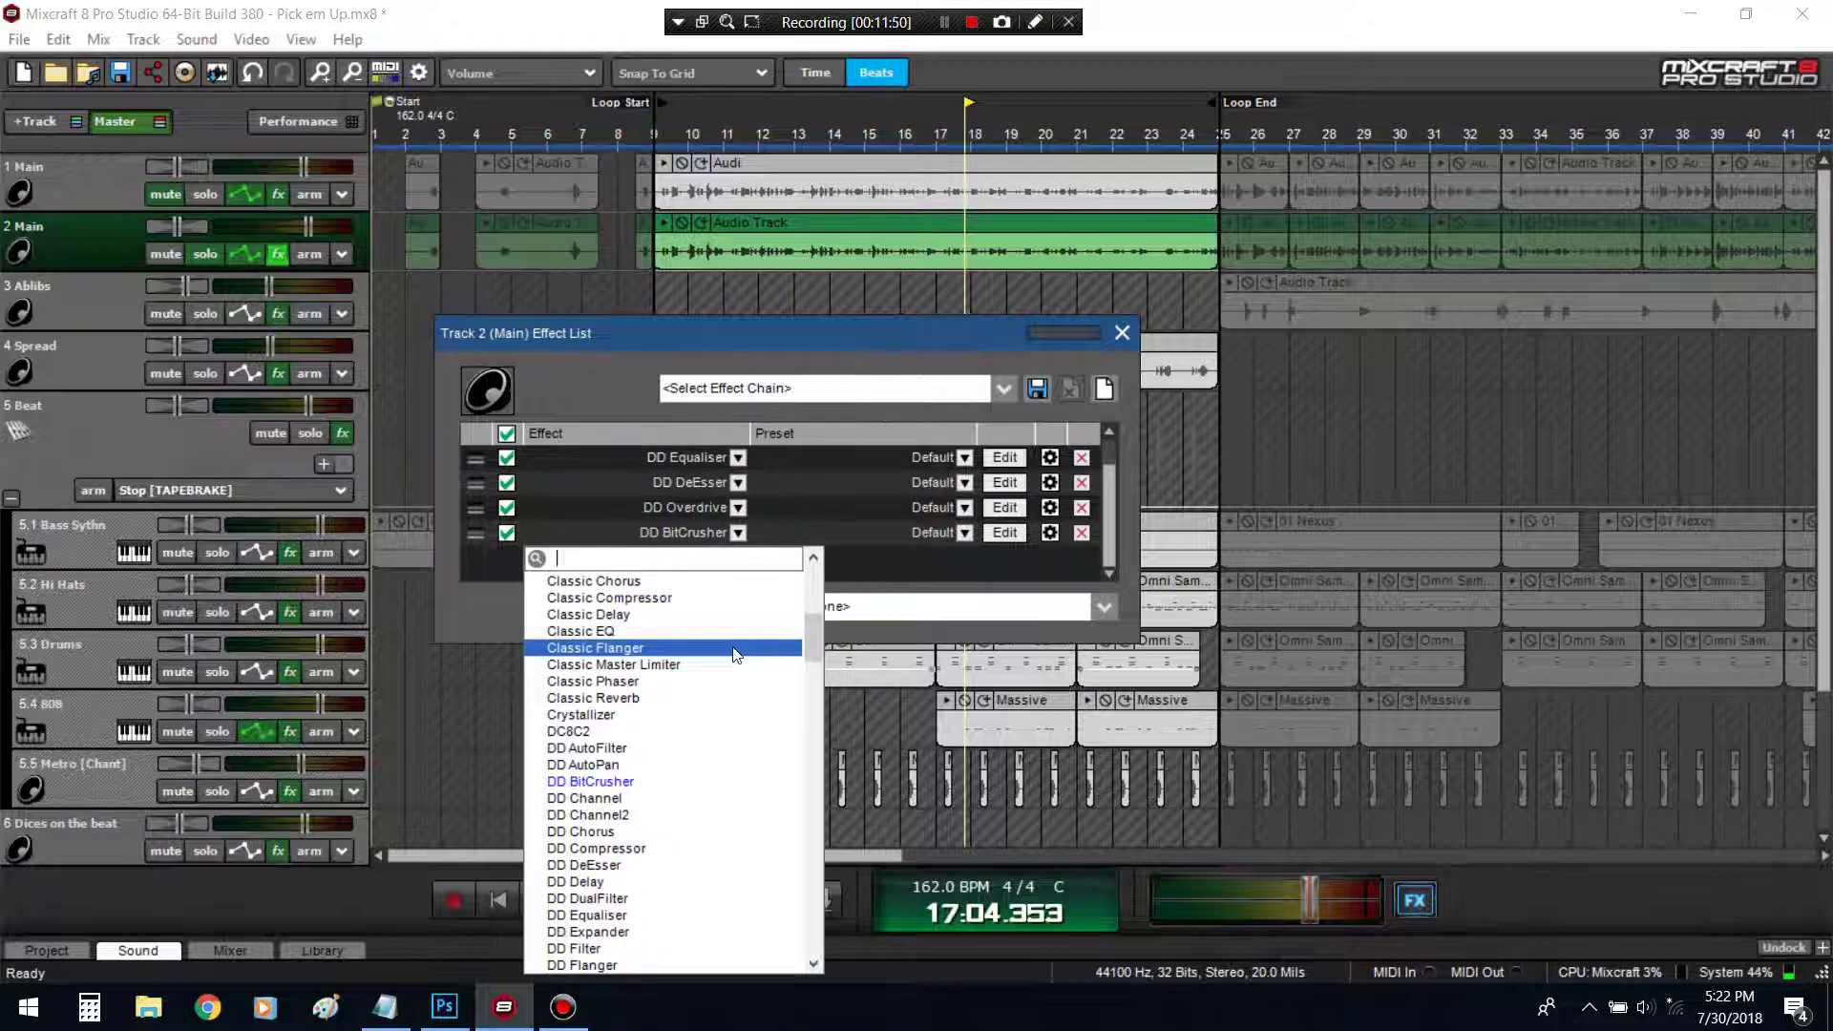
scroll(715, 726, "down", 2)
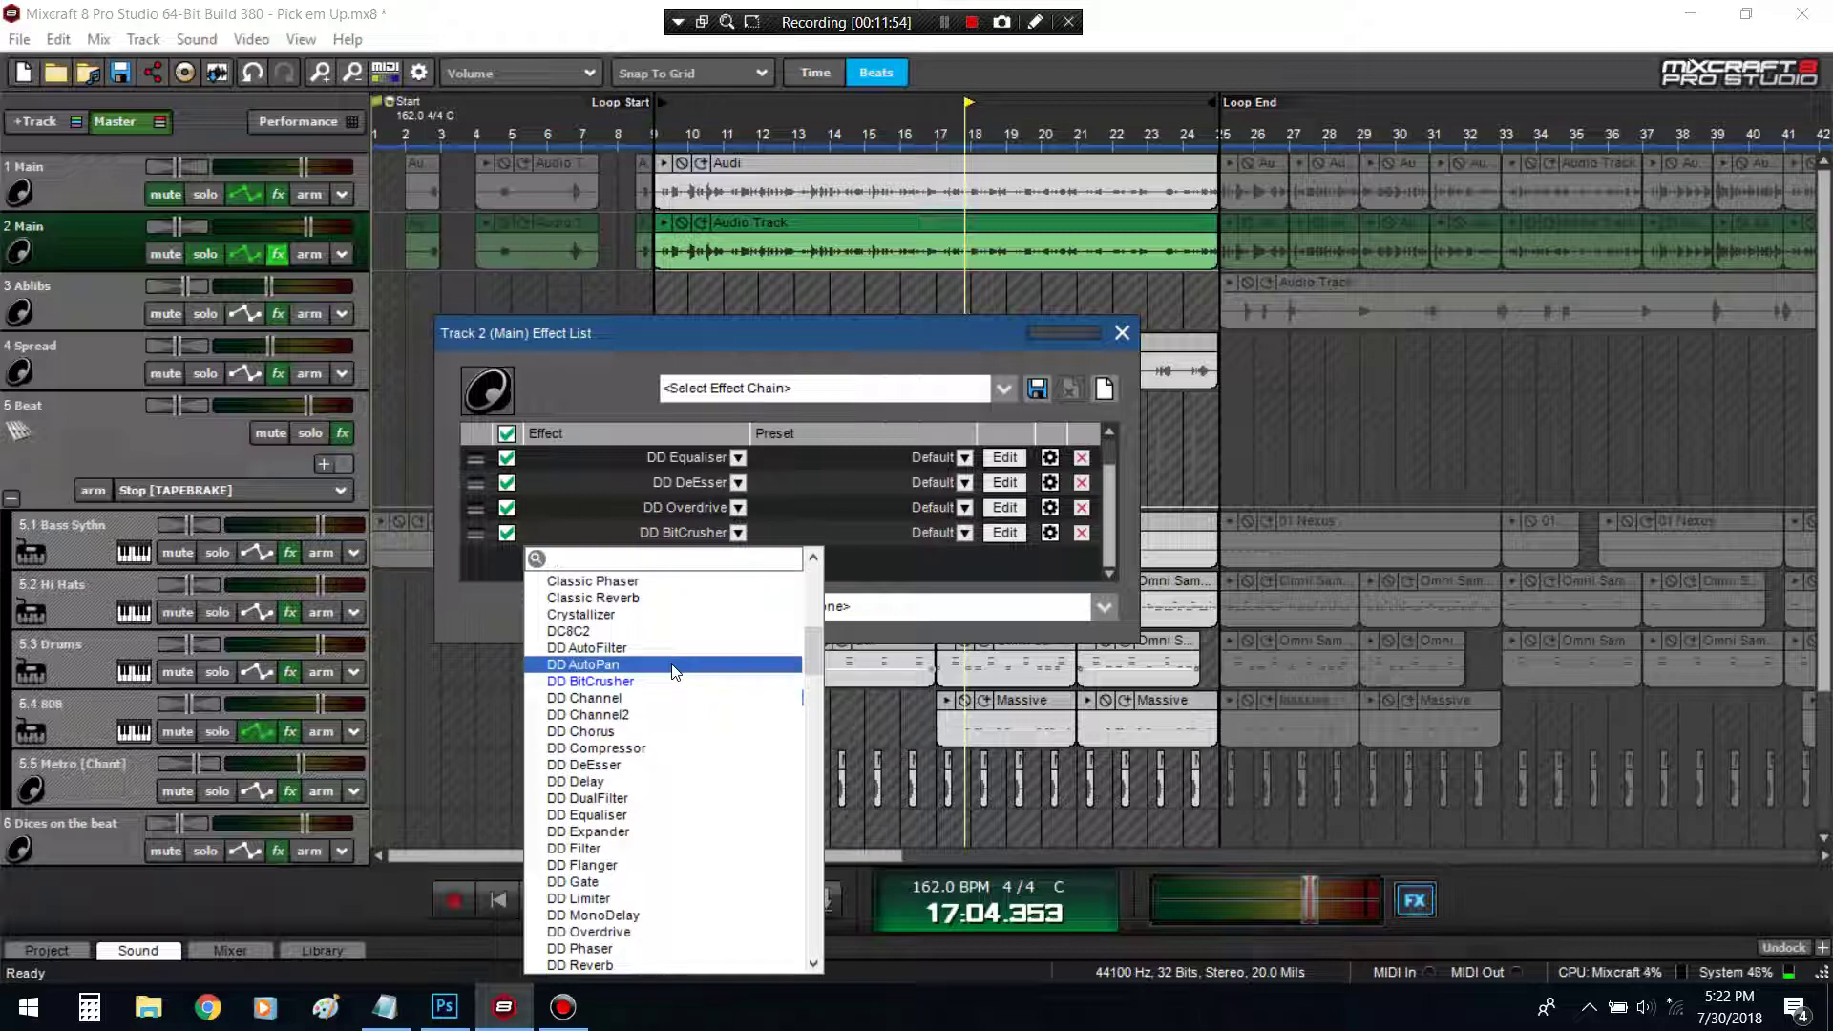
scroll(664, 788, "down", 2)
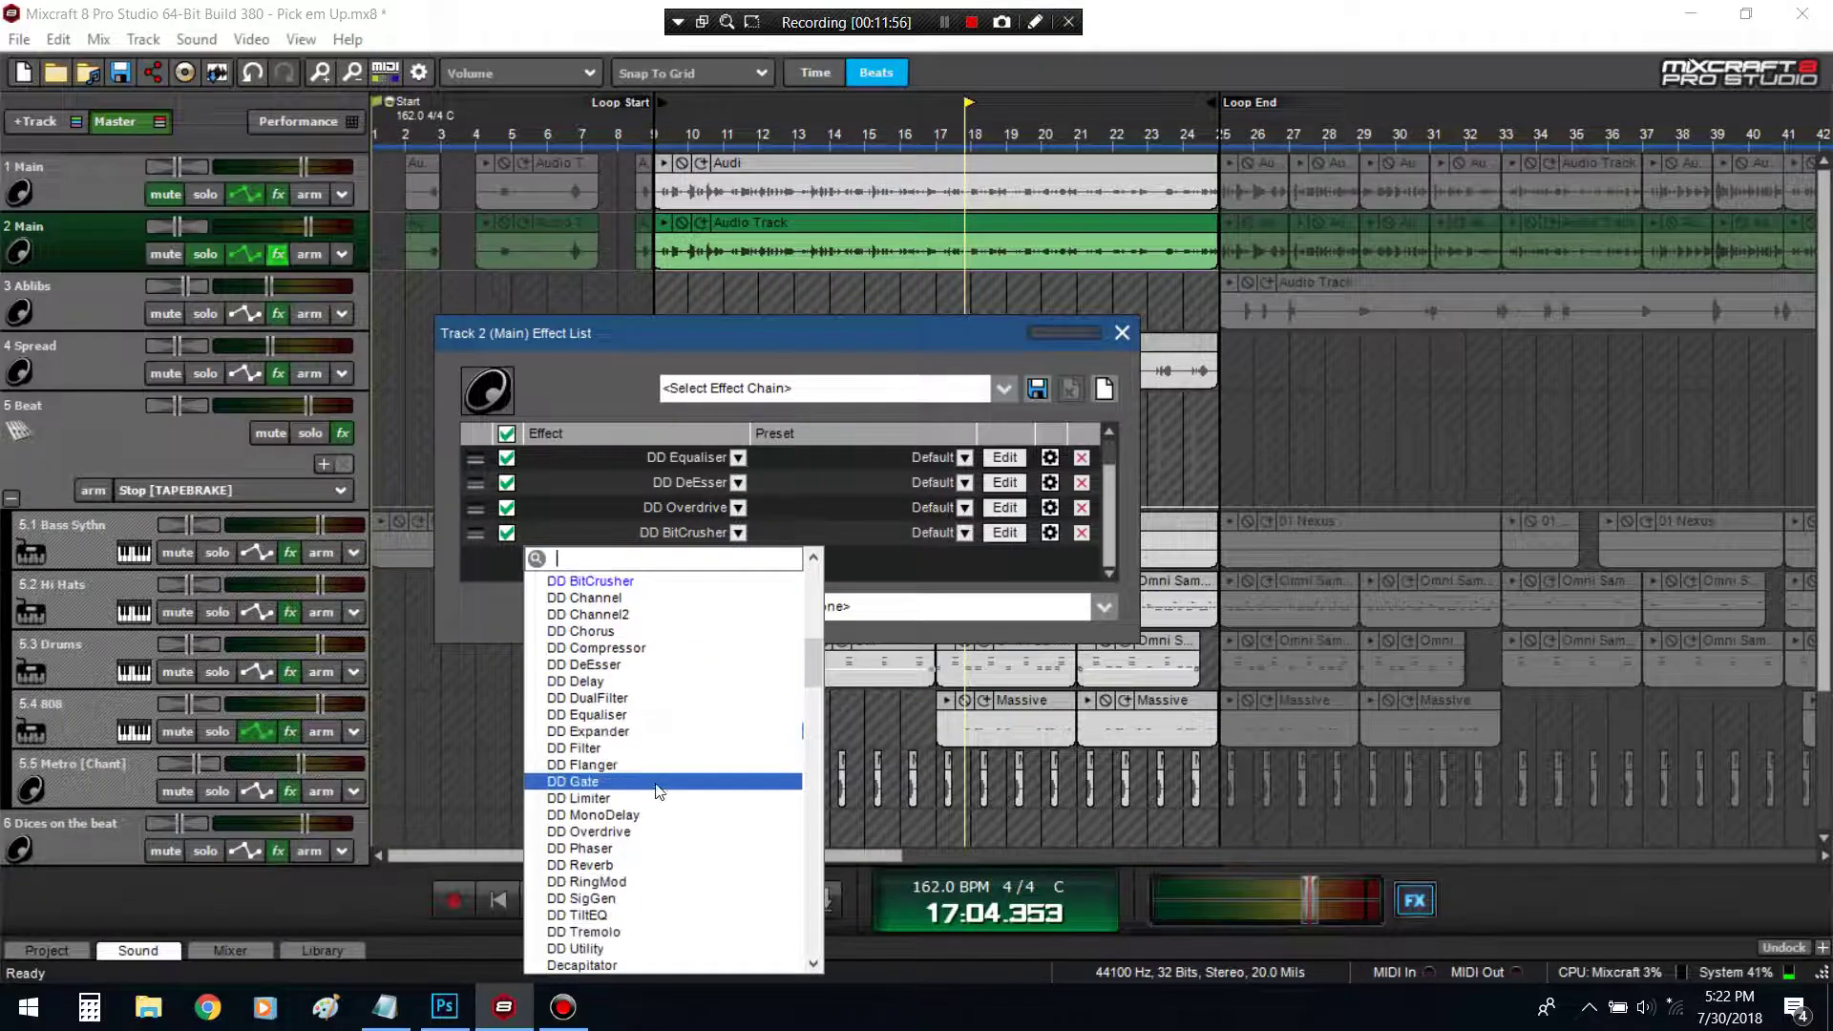
left_click(926, 562)
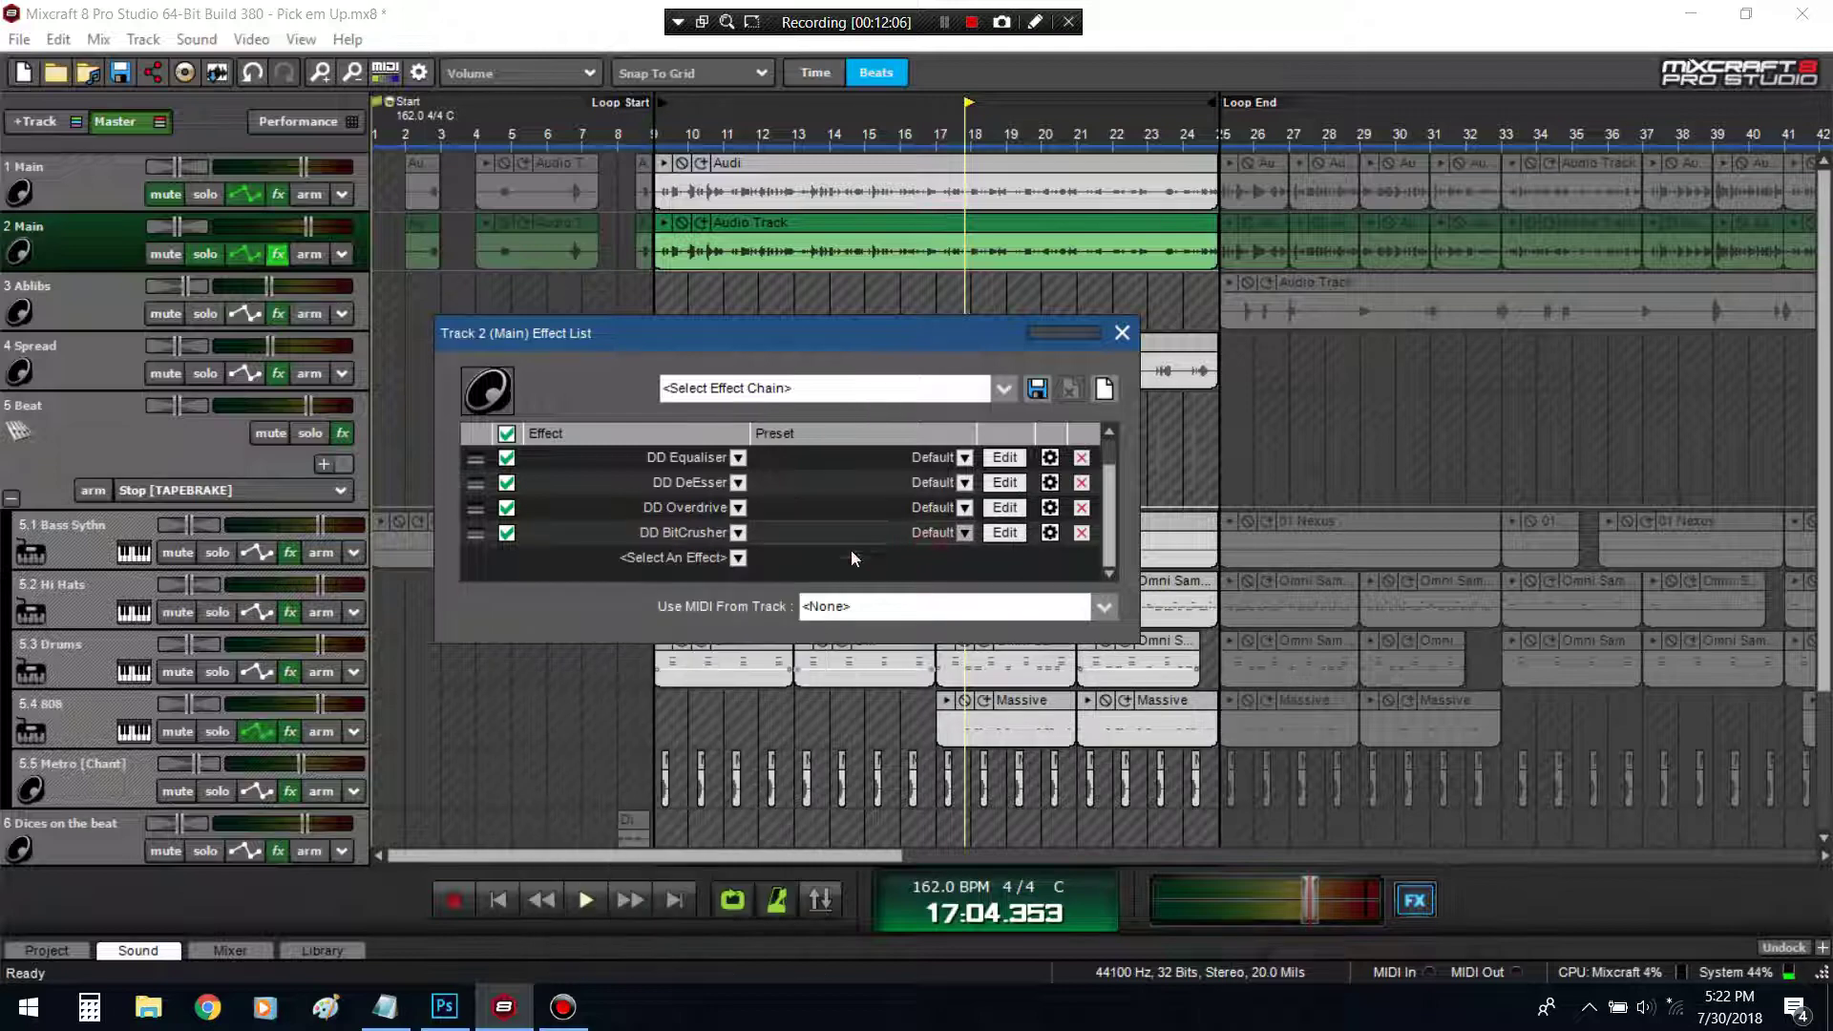
Replace DD BitCrusher with DD Reverb in the effect list, play from bar 9, and open the reverb's settings
left_click(723, 558)
scroll(659, 792, "down", 1)
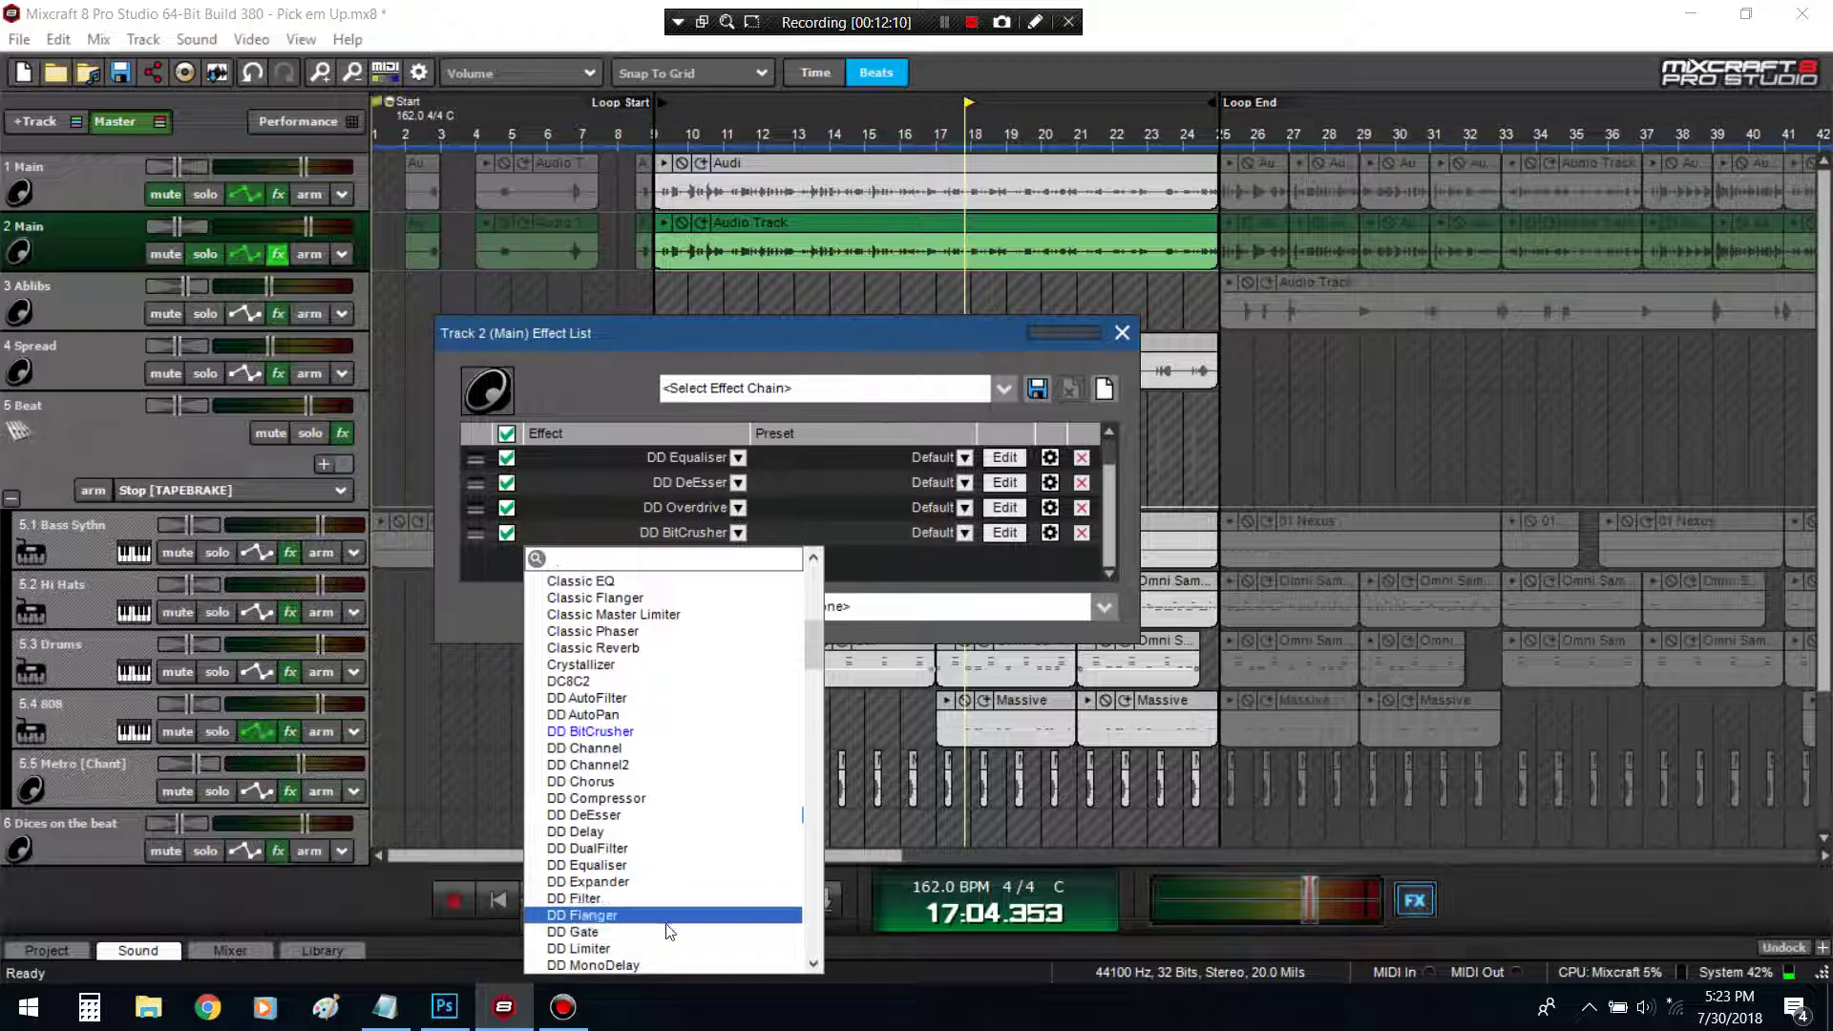
scroll(661, 917, "down", 1)
scroll(662, 917, "down", 1)
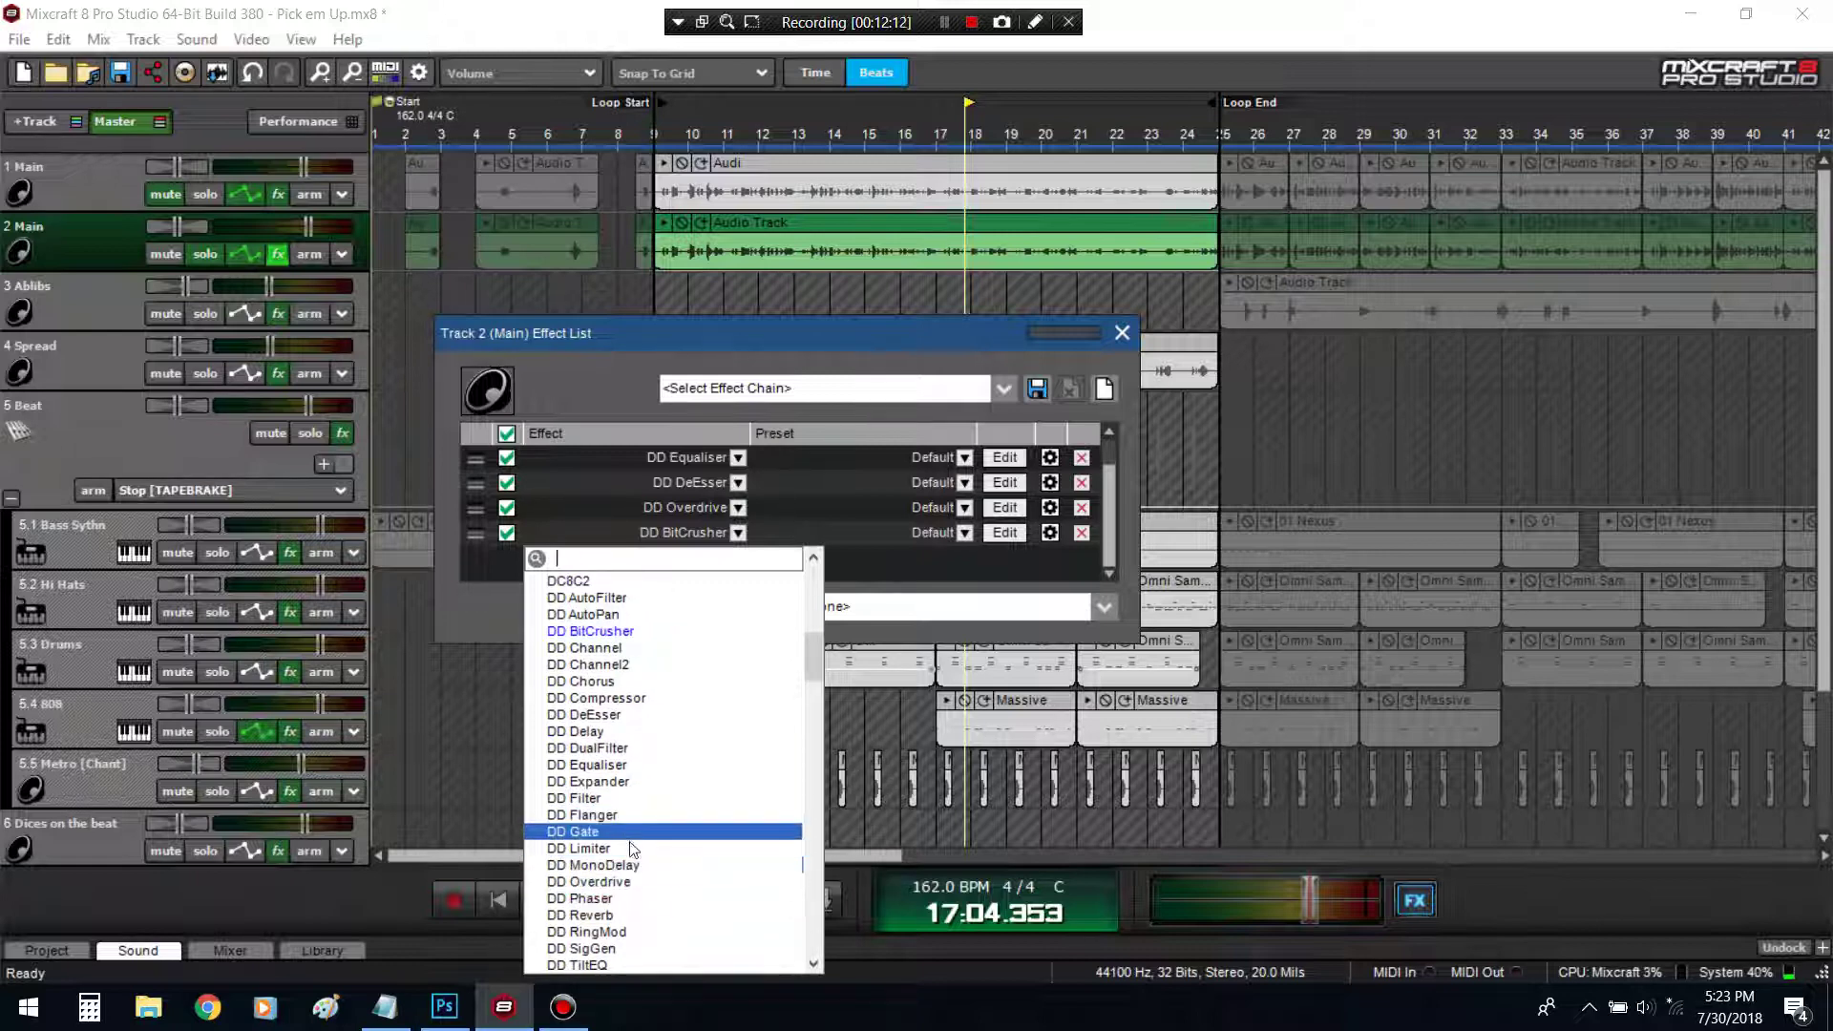
left_click(638, 917)
key("space")
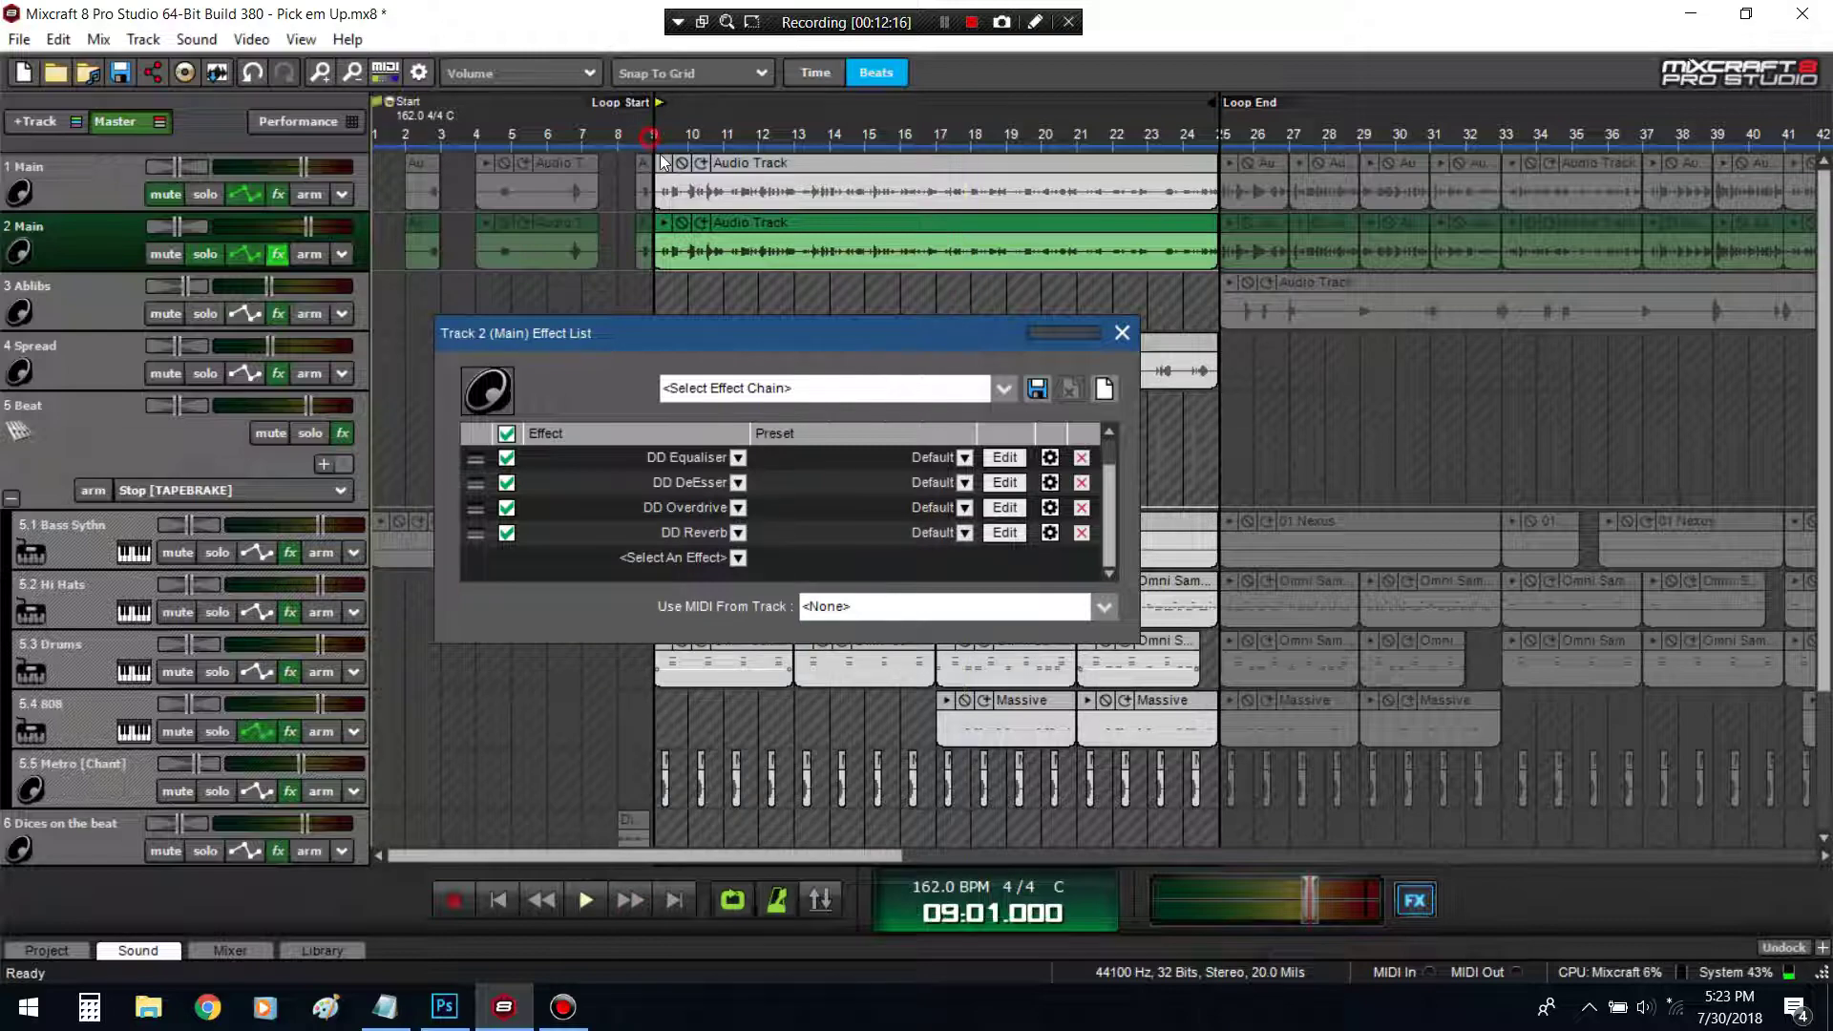
left_click(993, 540)
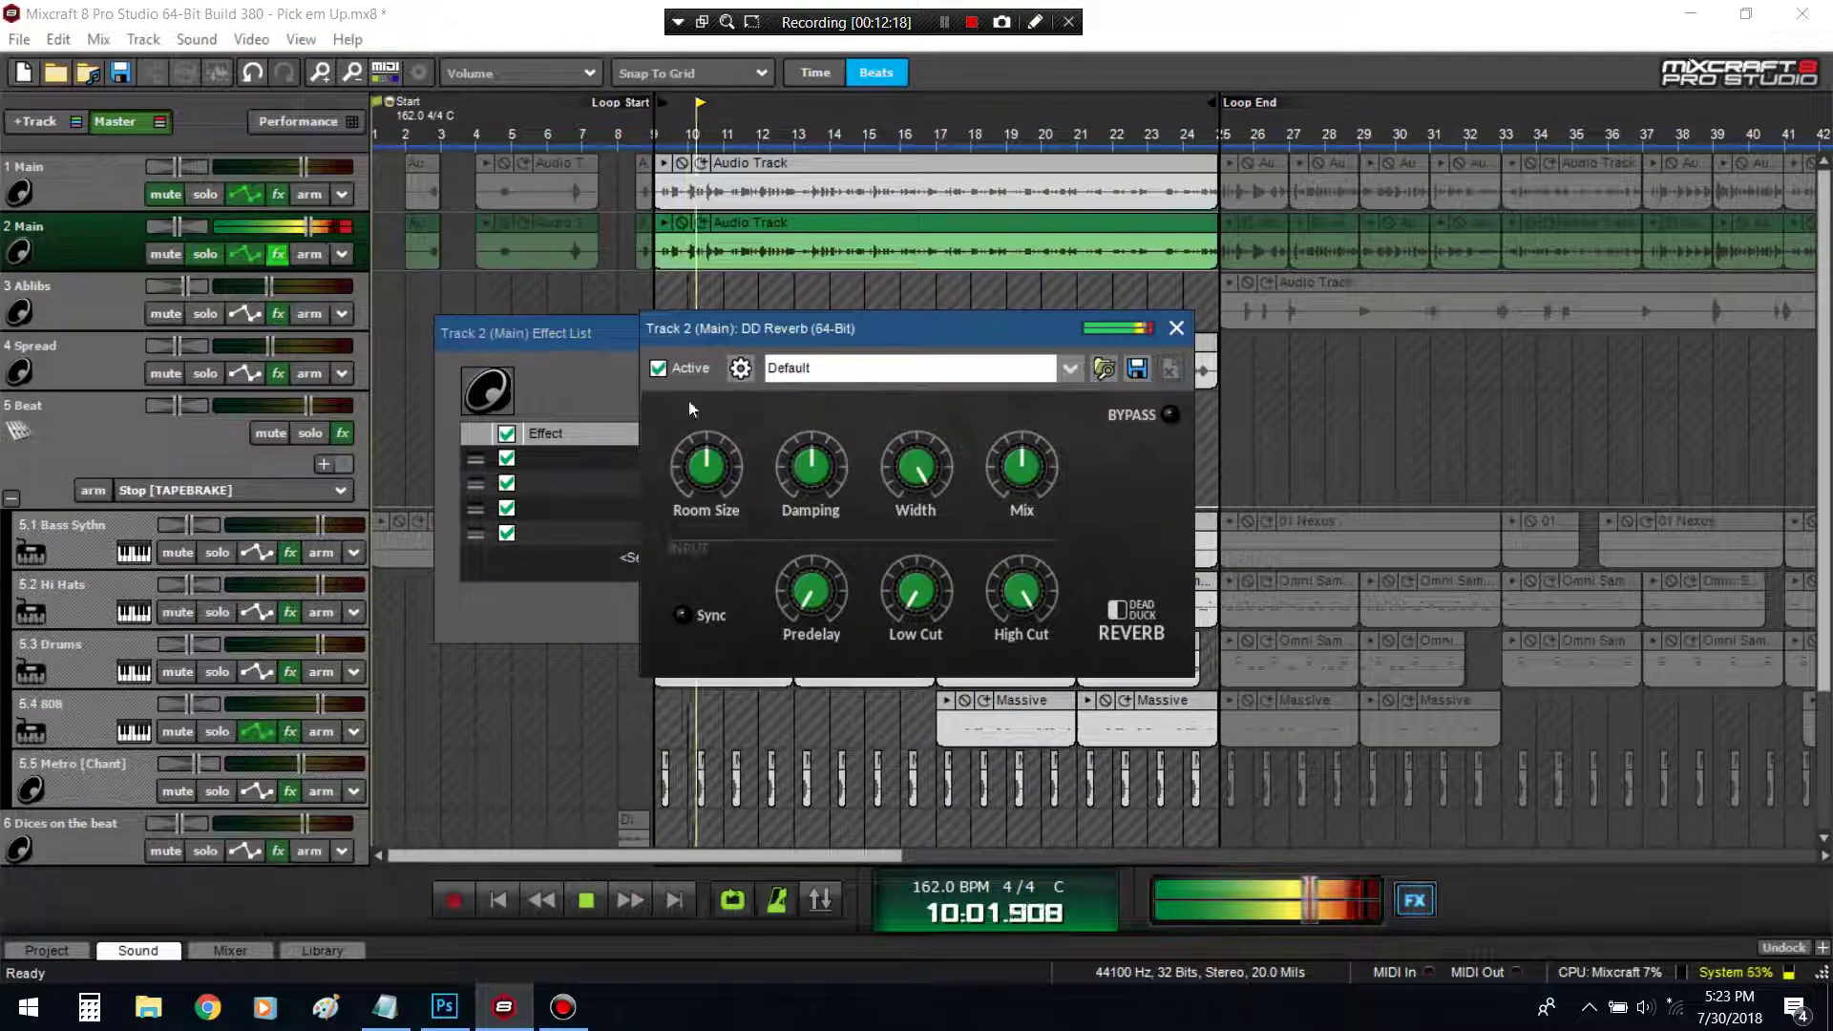
Lower the reverb's Room Size to about a quarter, reduce Damping, Width and High Cut, raise Low Cut to about half, and sync Predelay at 1/32T
mouse_move(720, 479)
left_click_drag(722, 480, 804, 512)
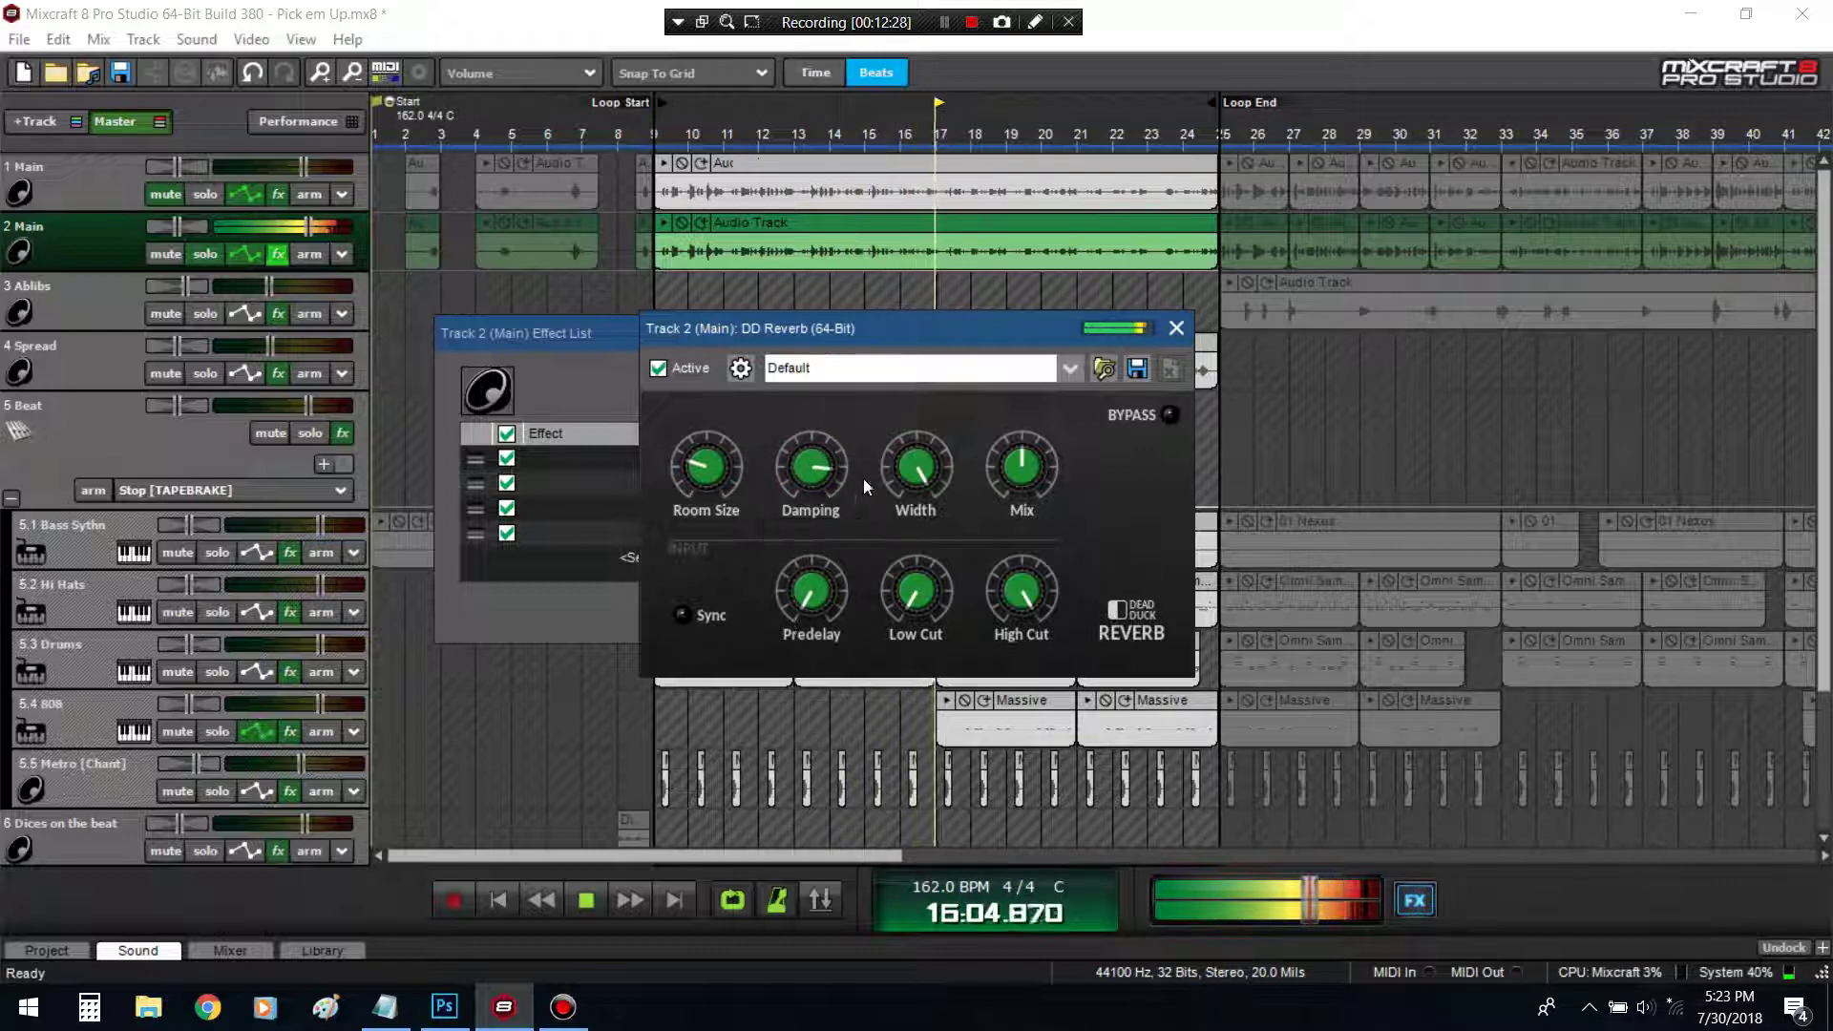
left_click_drag(919, 465, 810, 586)
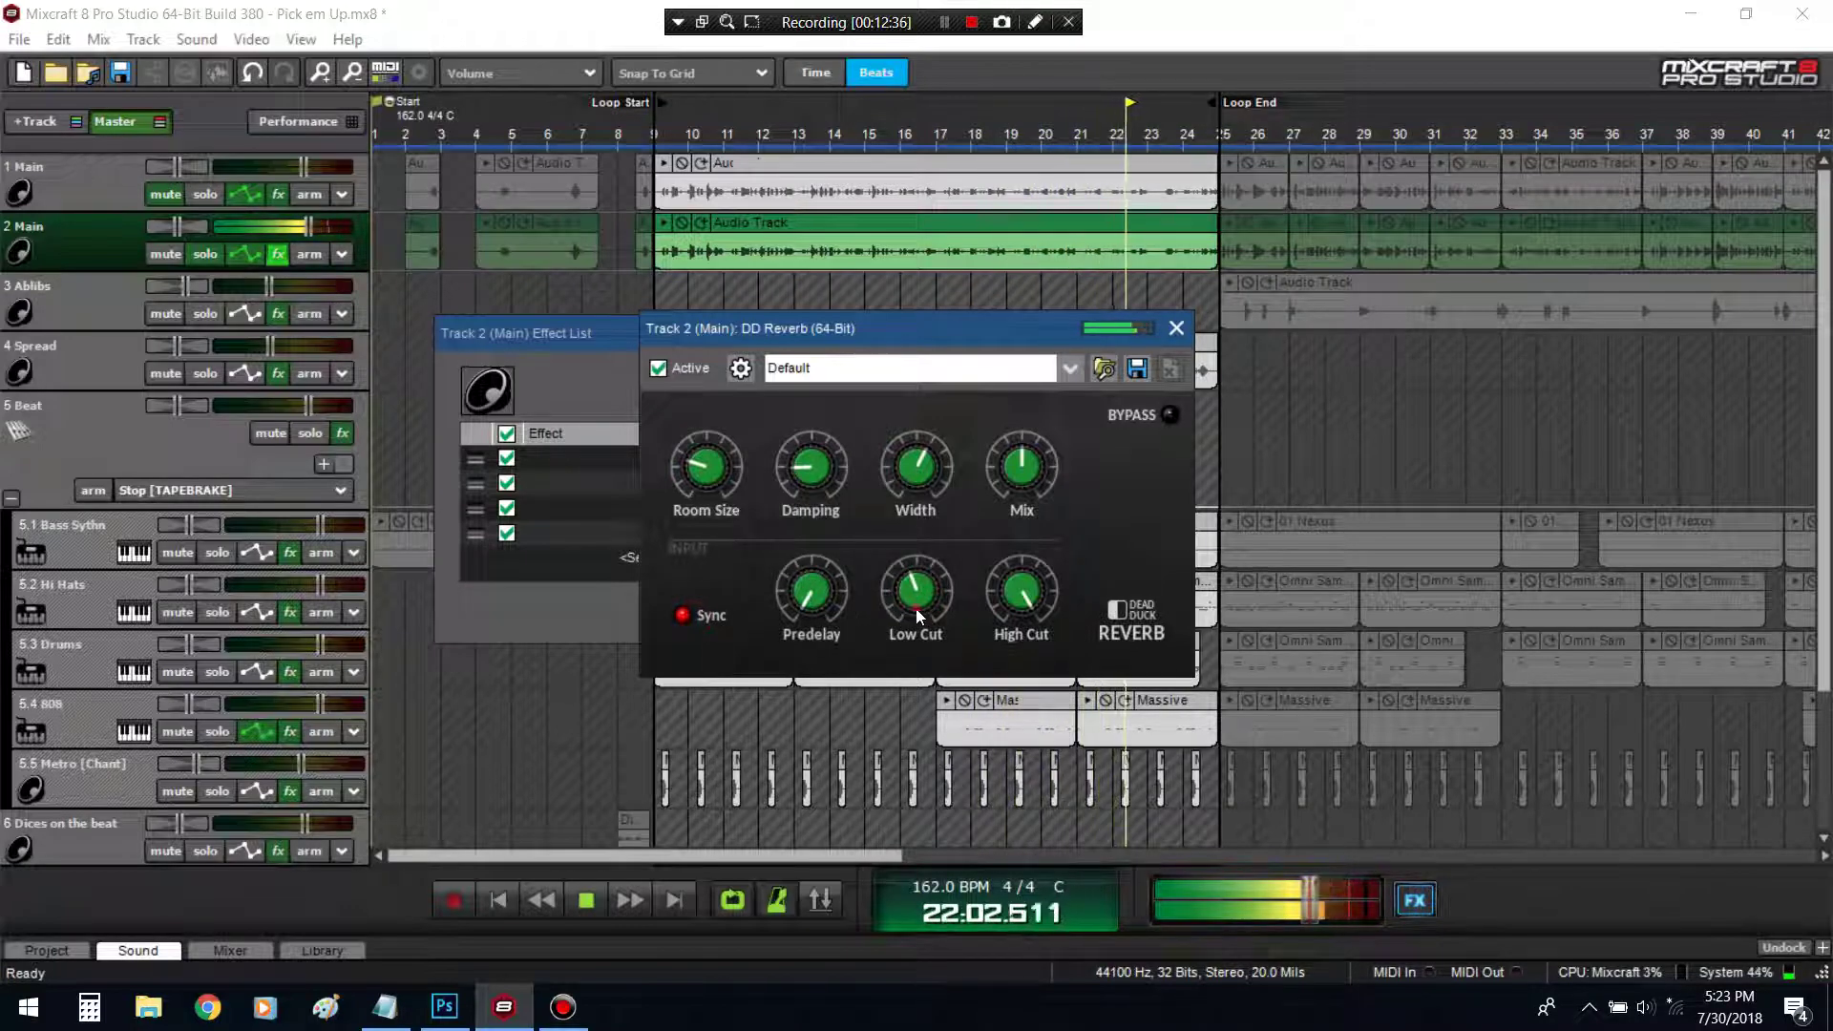
left_click_drag(918, 616, 1014, 659)
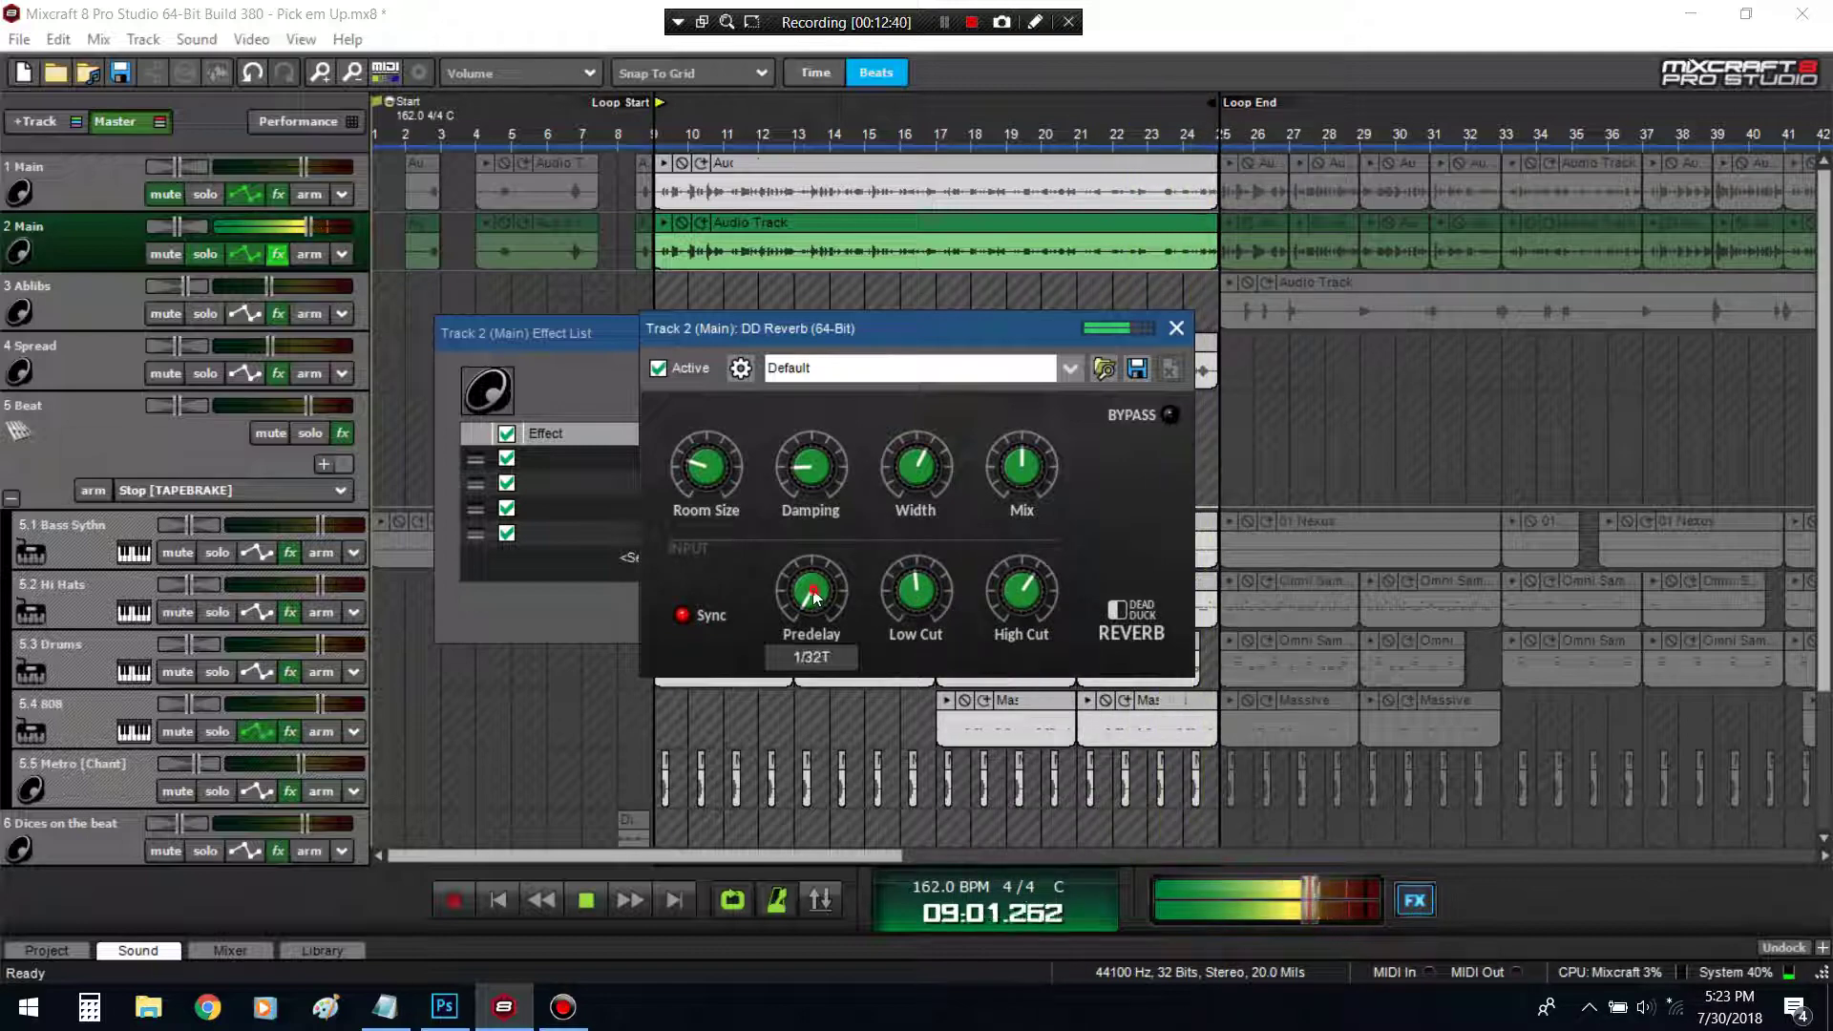
mouse_move(805, 569)
left_mouse_down()
mouse_move(831, 592)
mouse_move(819, 516)
mouse_move(820, 601)
left_mouse_up()
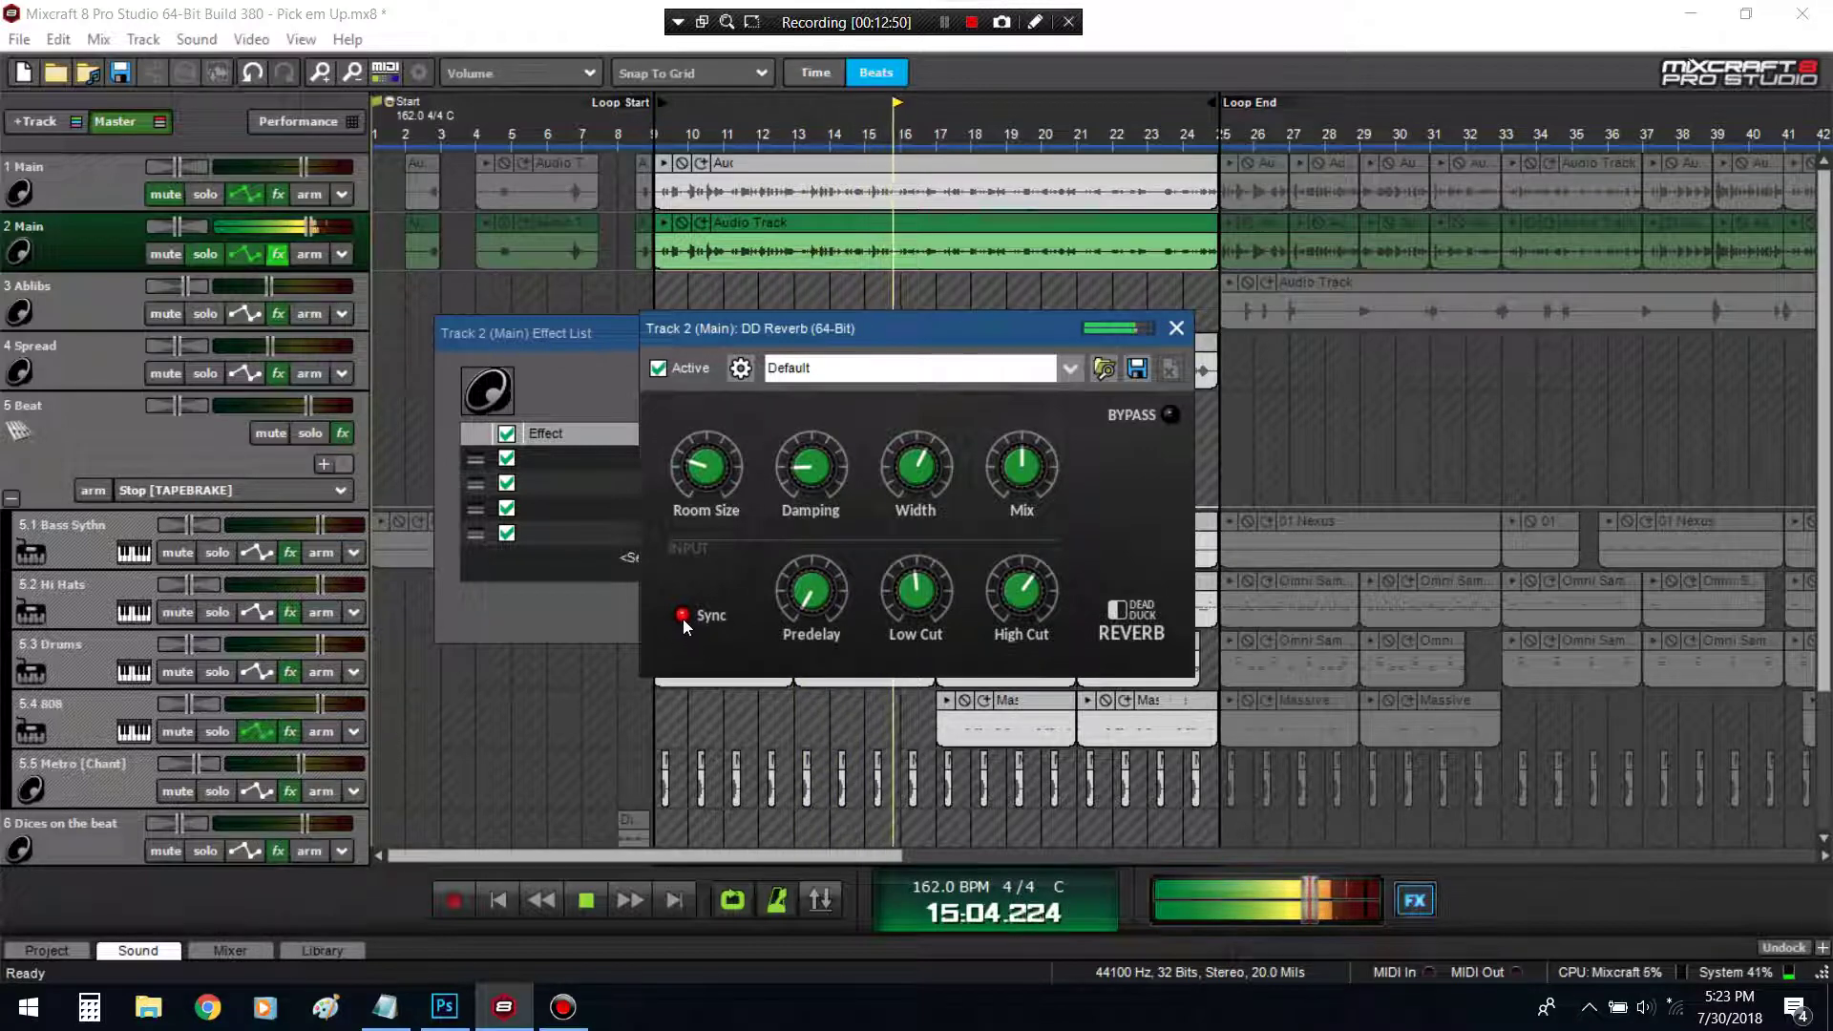
Reduce the reverb's Room Size, Mix, Low Cut and Damping, widen Width, and stop playback
left_click_drag(718, 475, 716, 483)
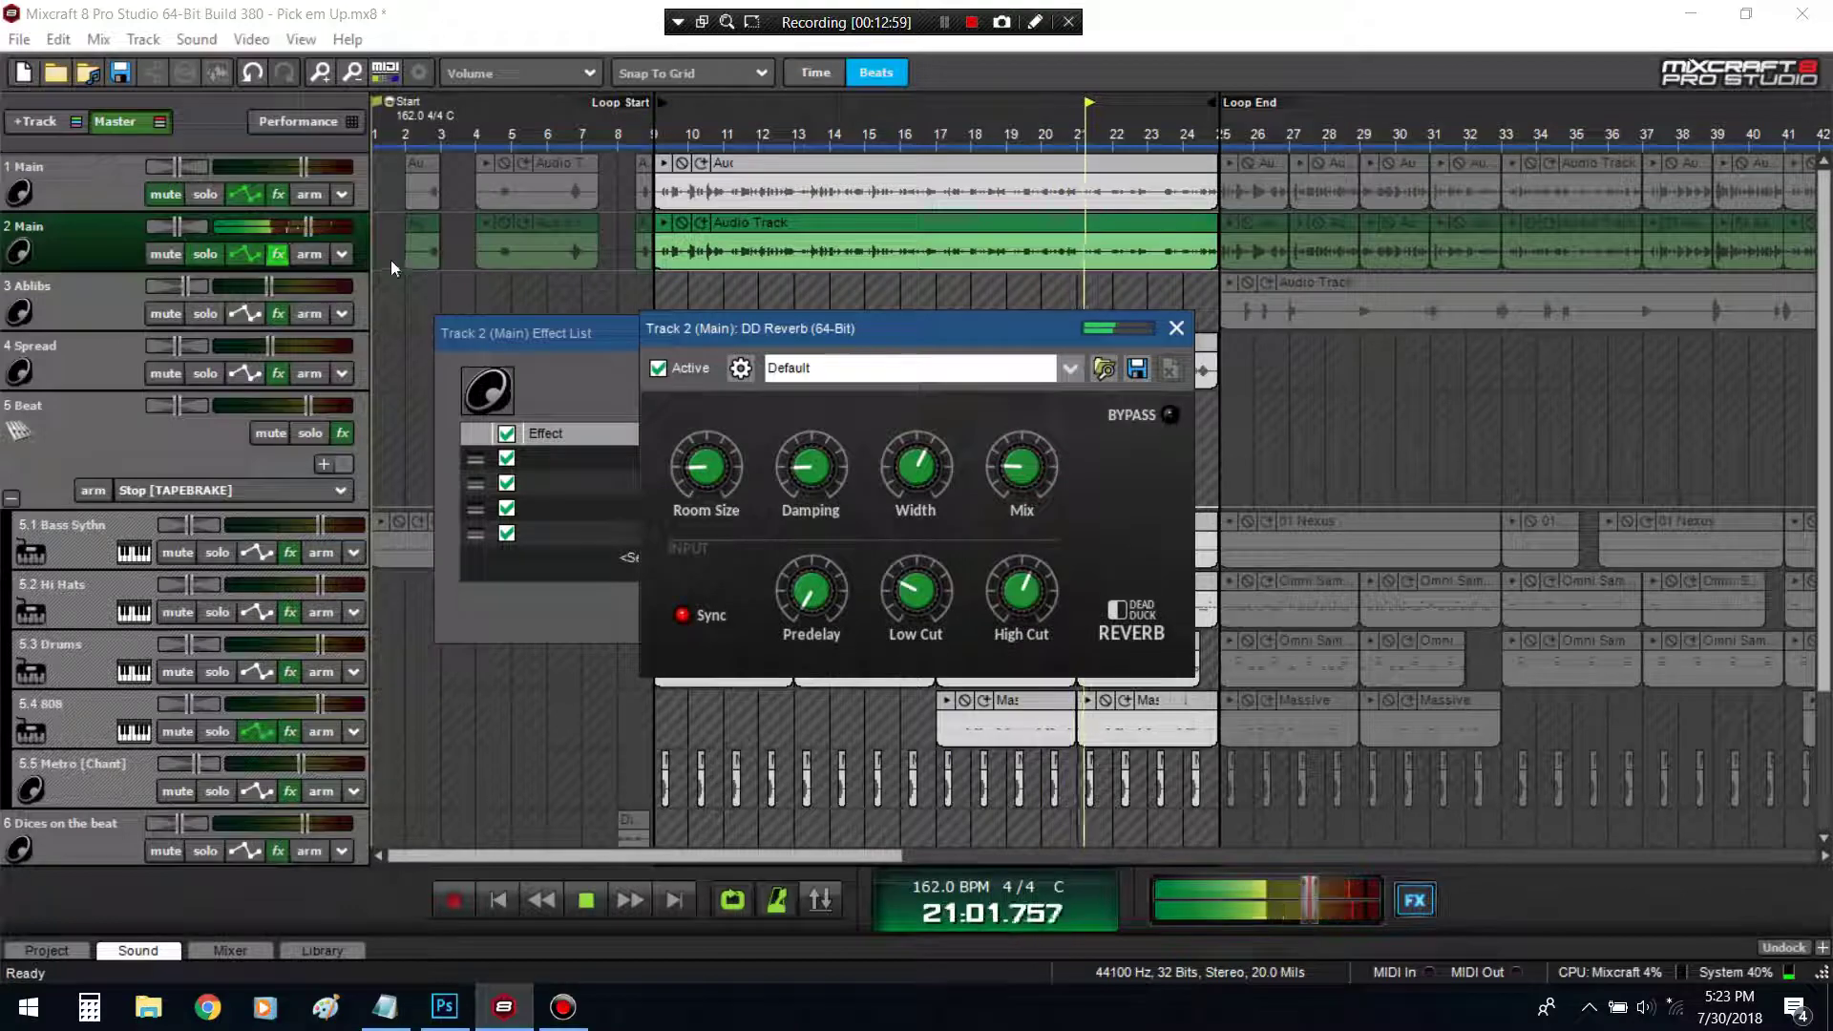
left_click_drag(917, 466, 819, 437)
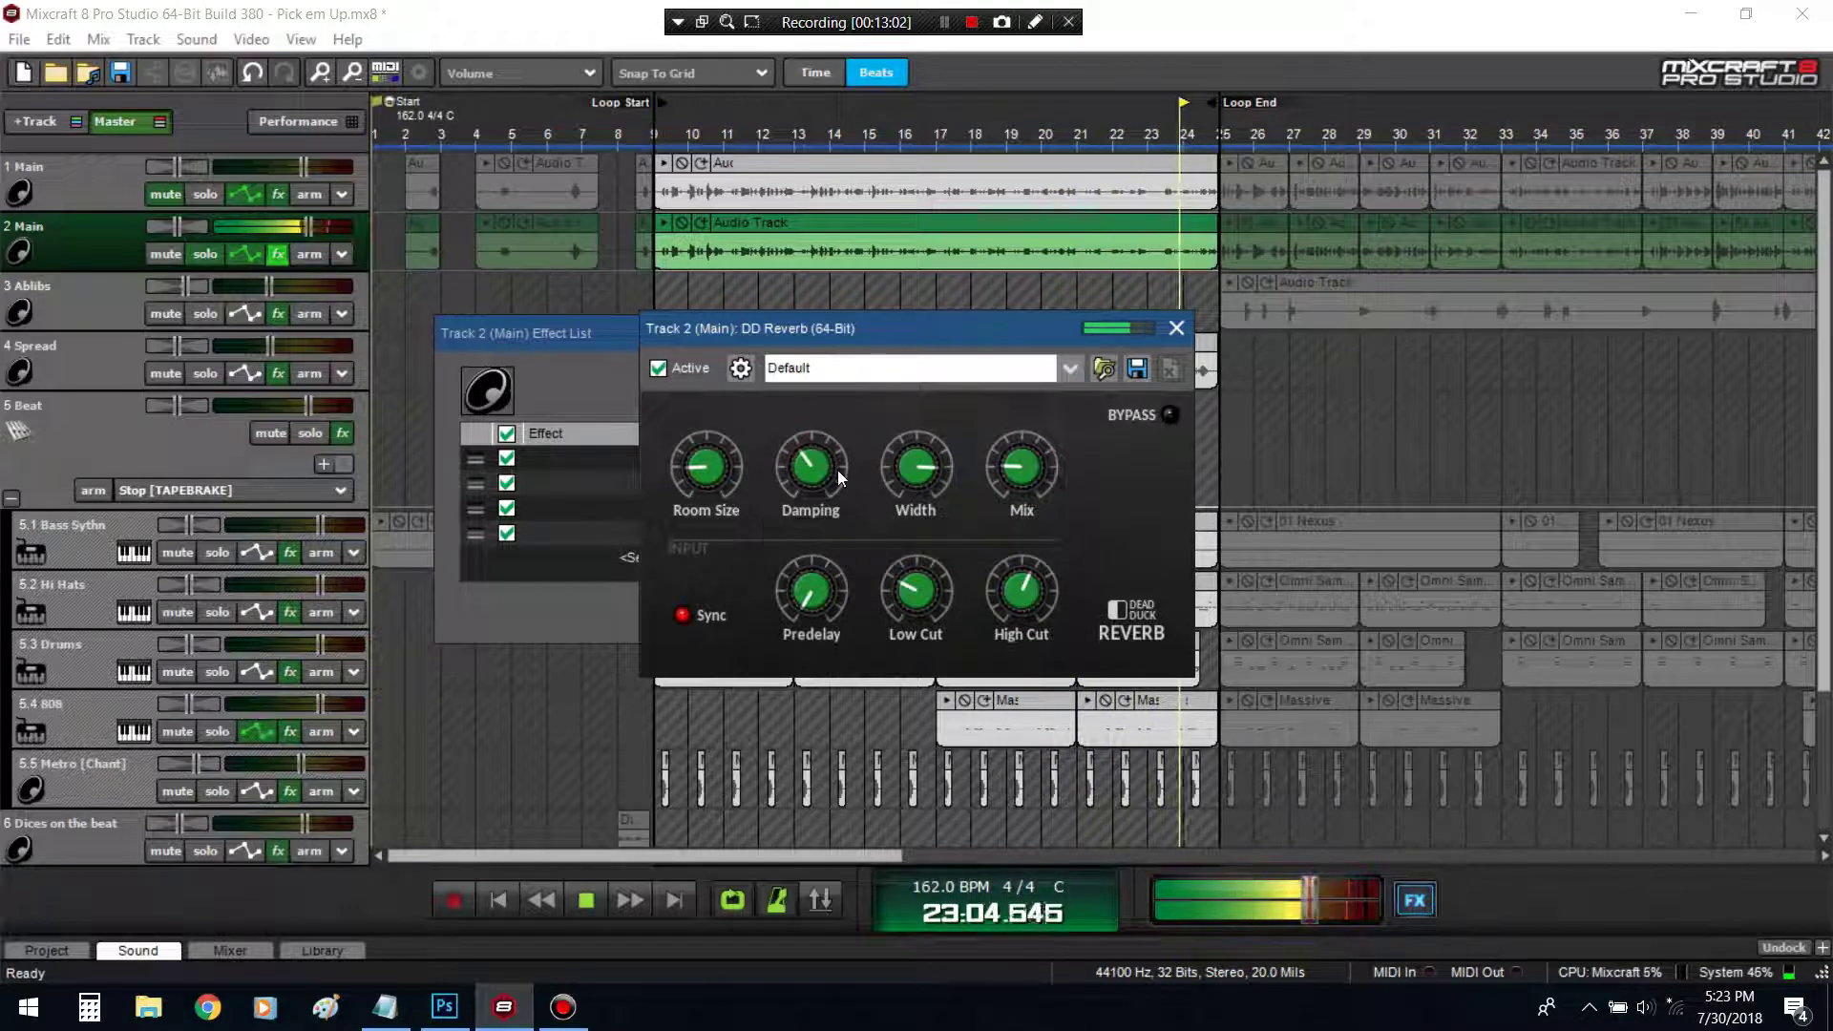
left_click(350, 892)
key("space")
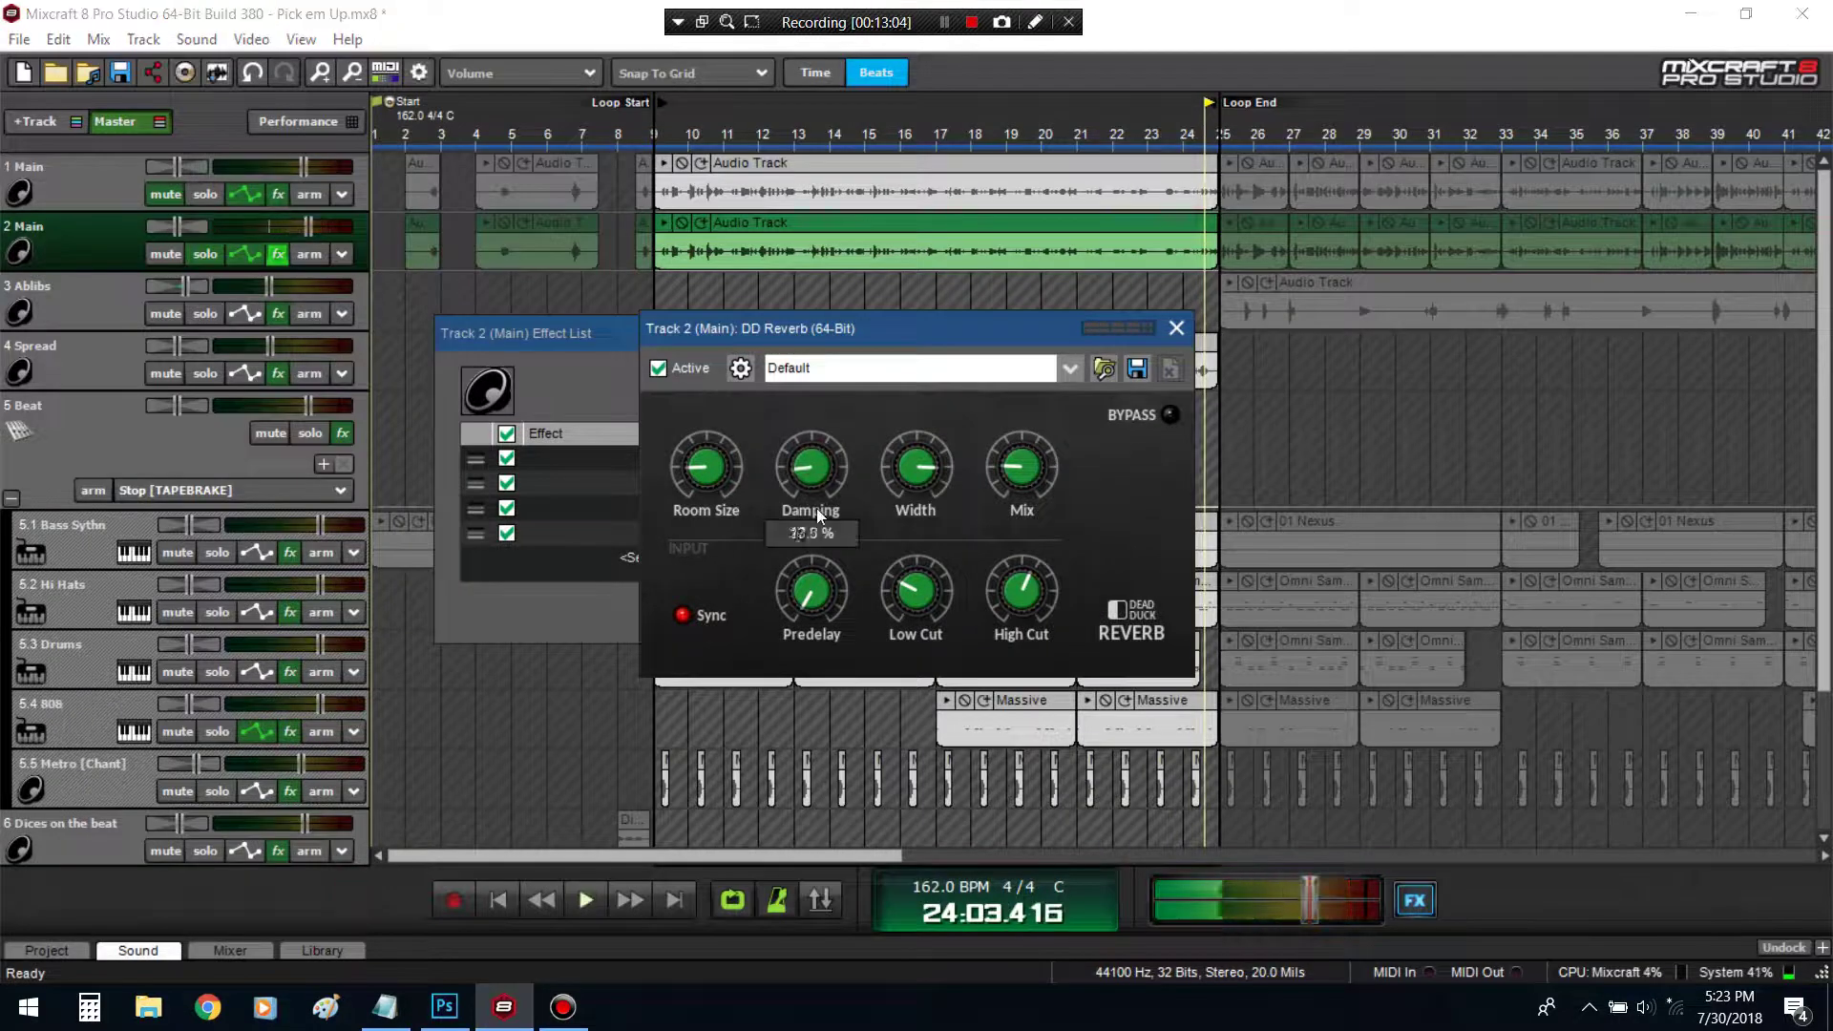
left_click_drag(816, 508, 821, 487)
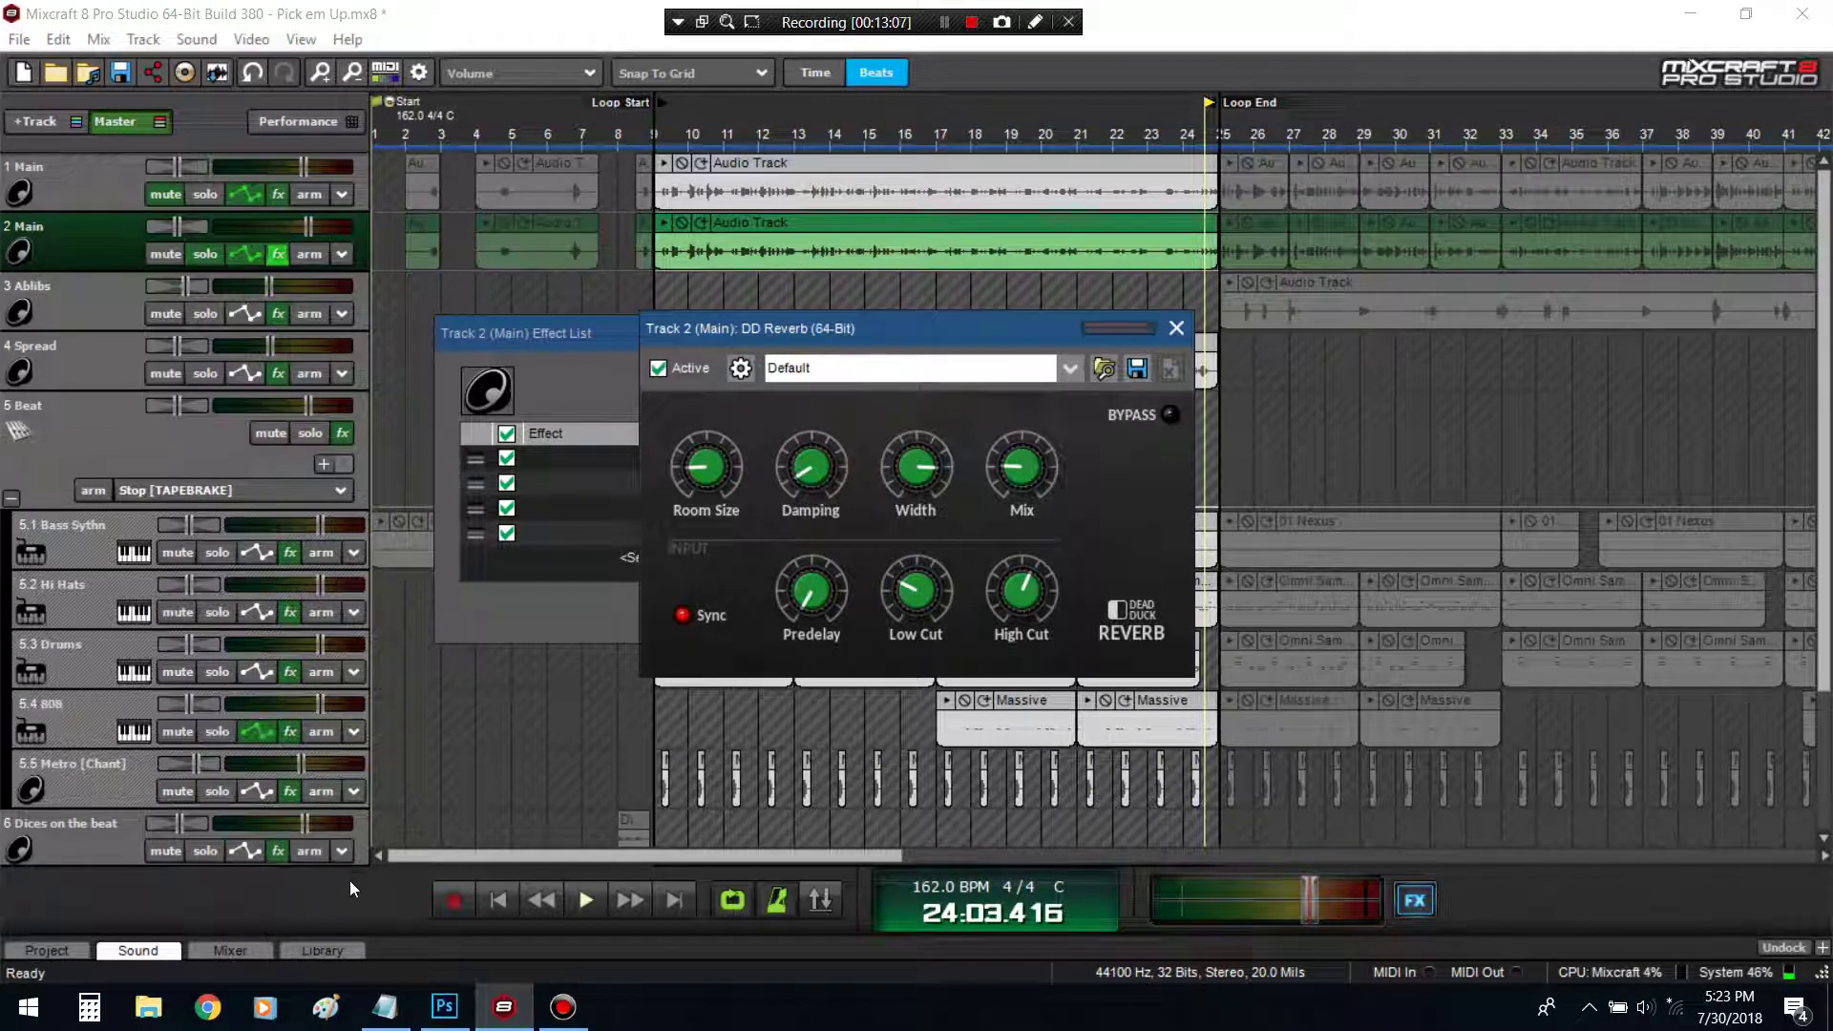
Resume playback, raise the reverb's Room Size to nearly half, lower Mix further, and turn off predelay sync
key("space")
left_click_drag(728, 464, 701, 420)
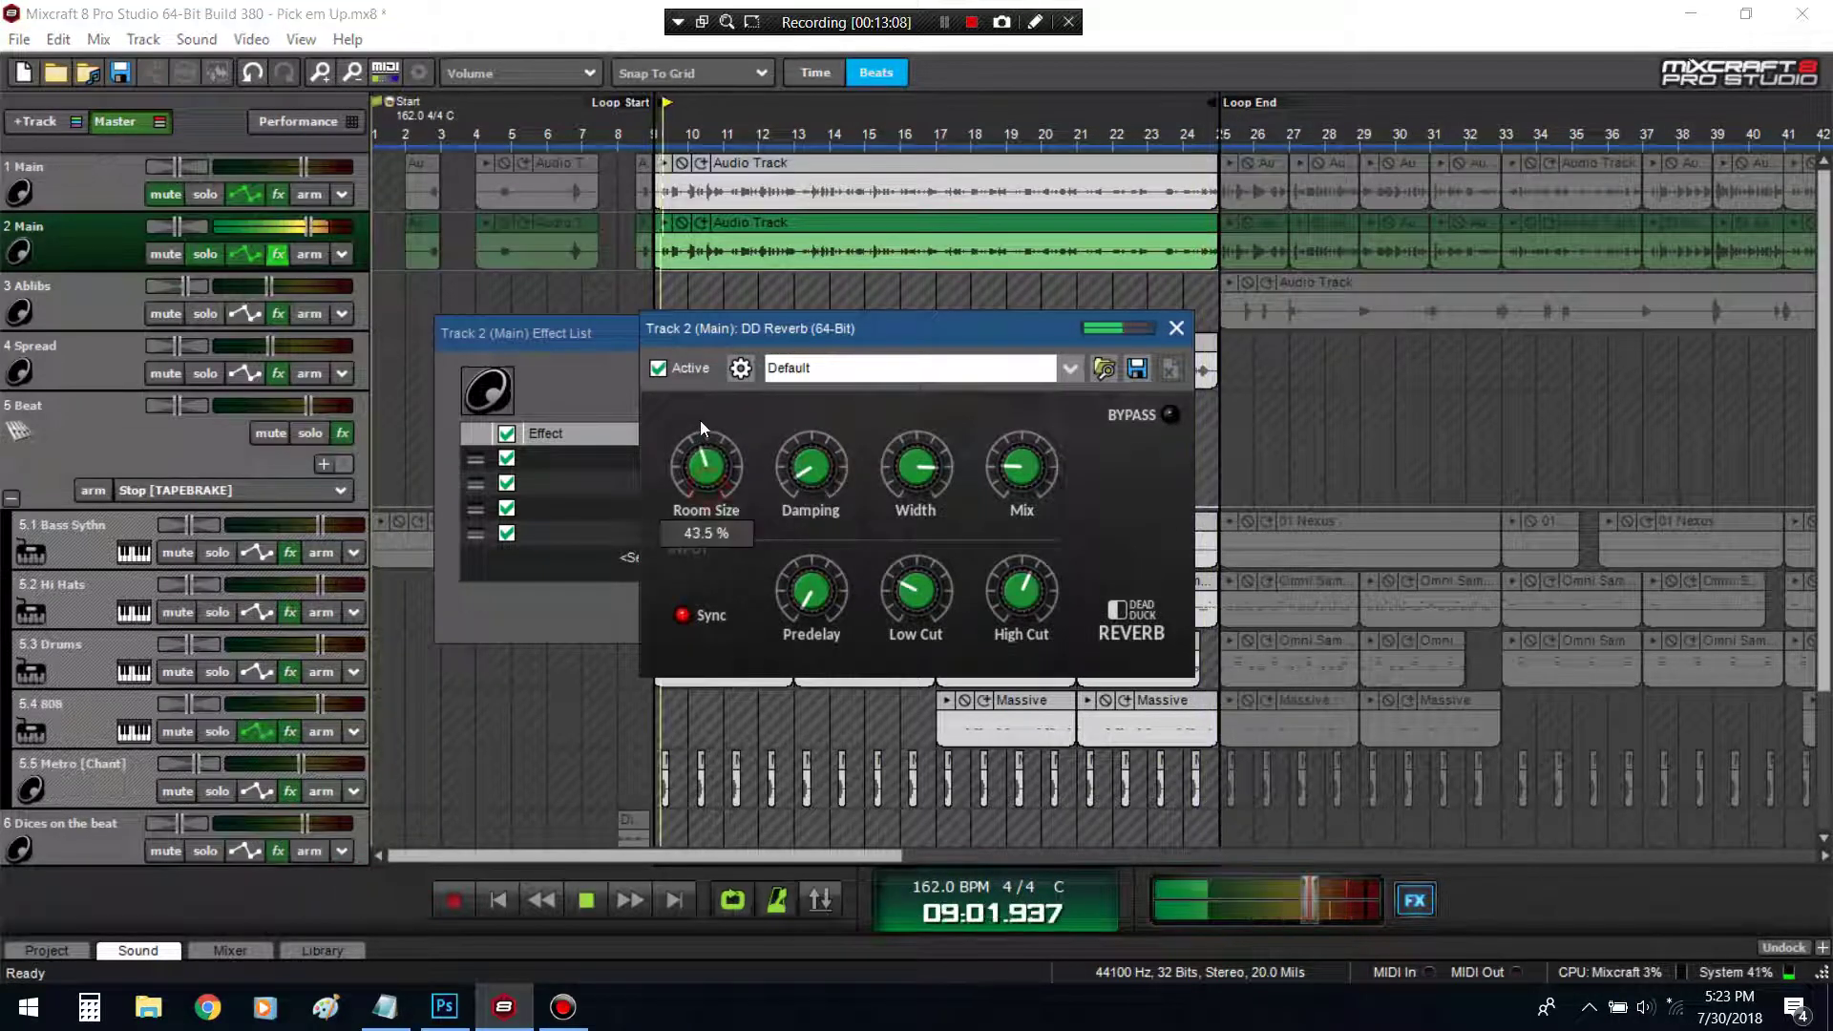
left_click_drag(729, 483, 723, 470)
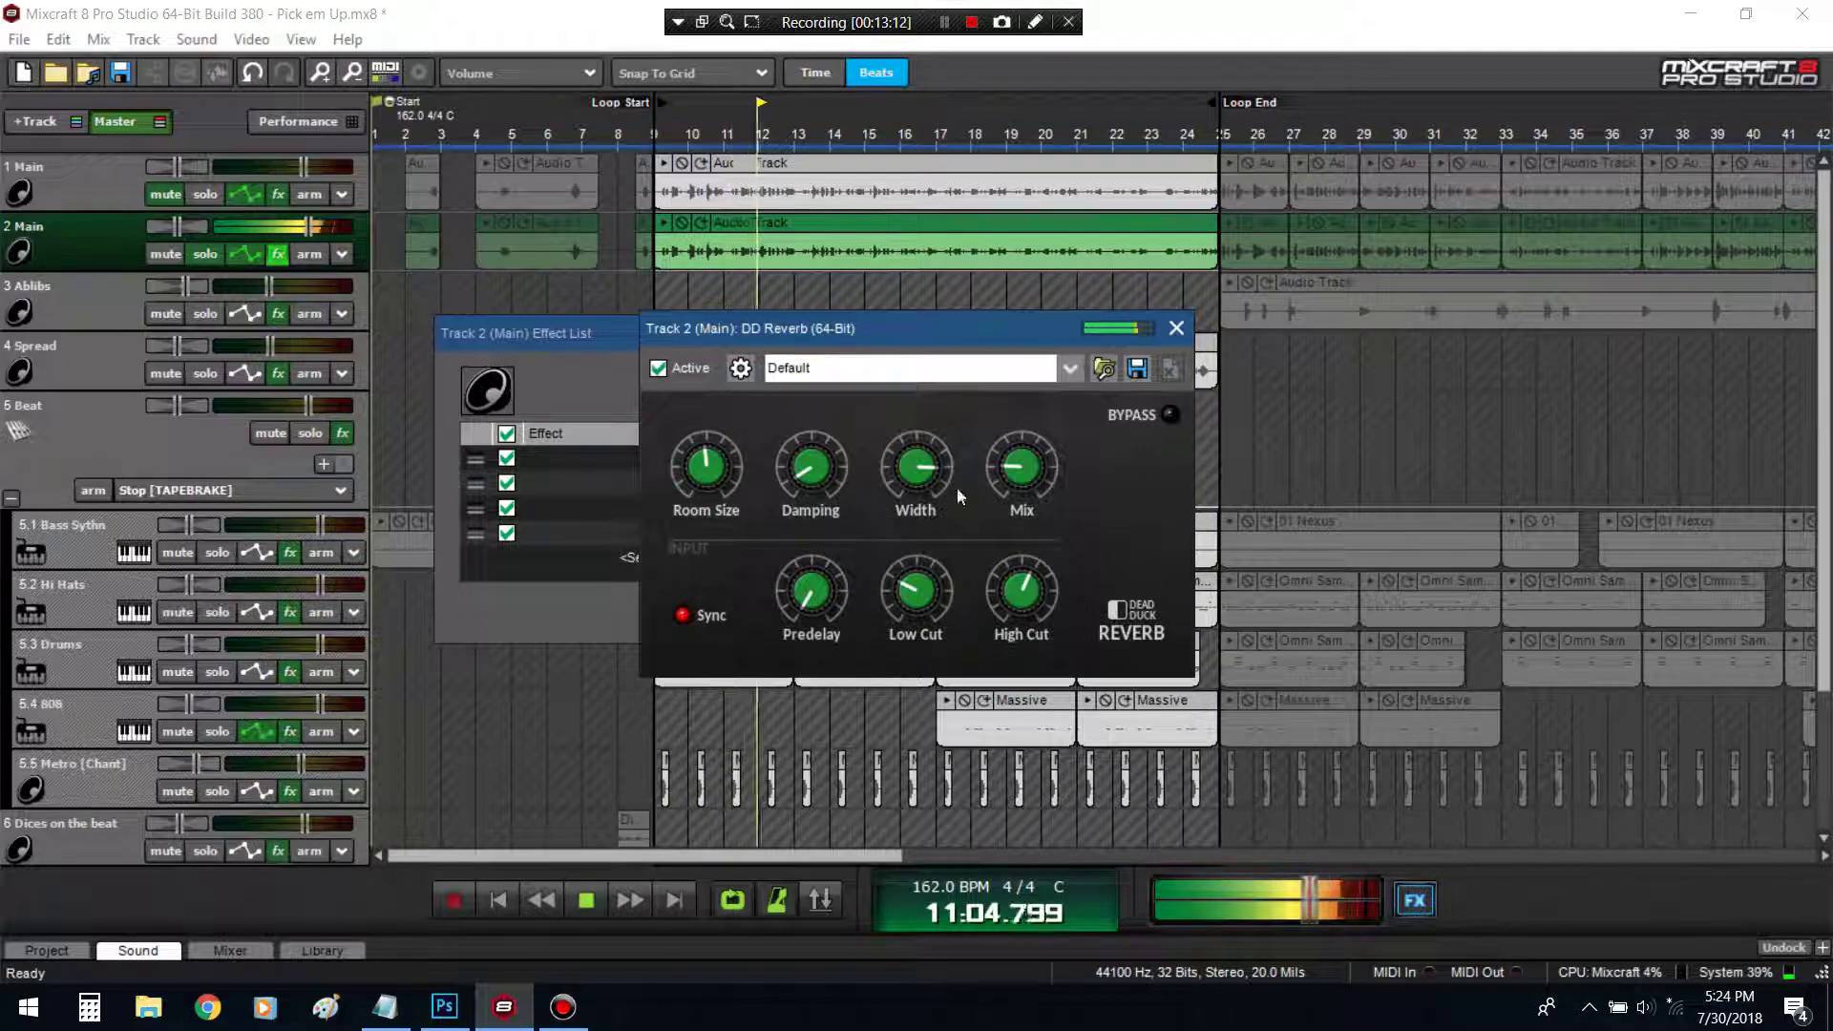
left_click_drag(1024, 474, 1029, 497)
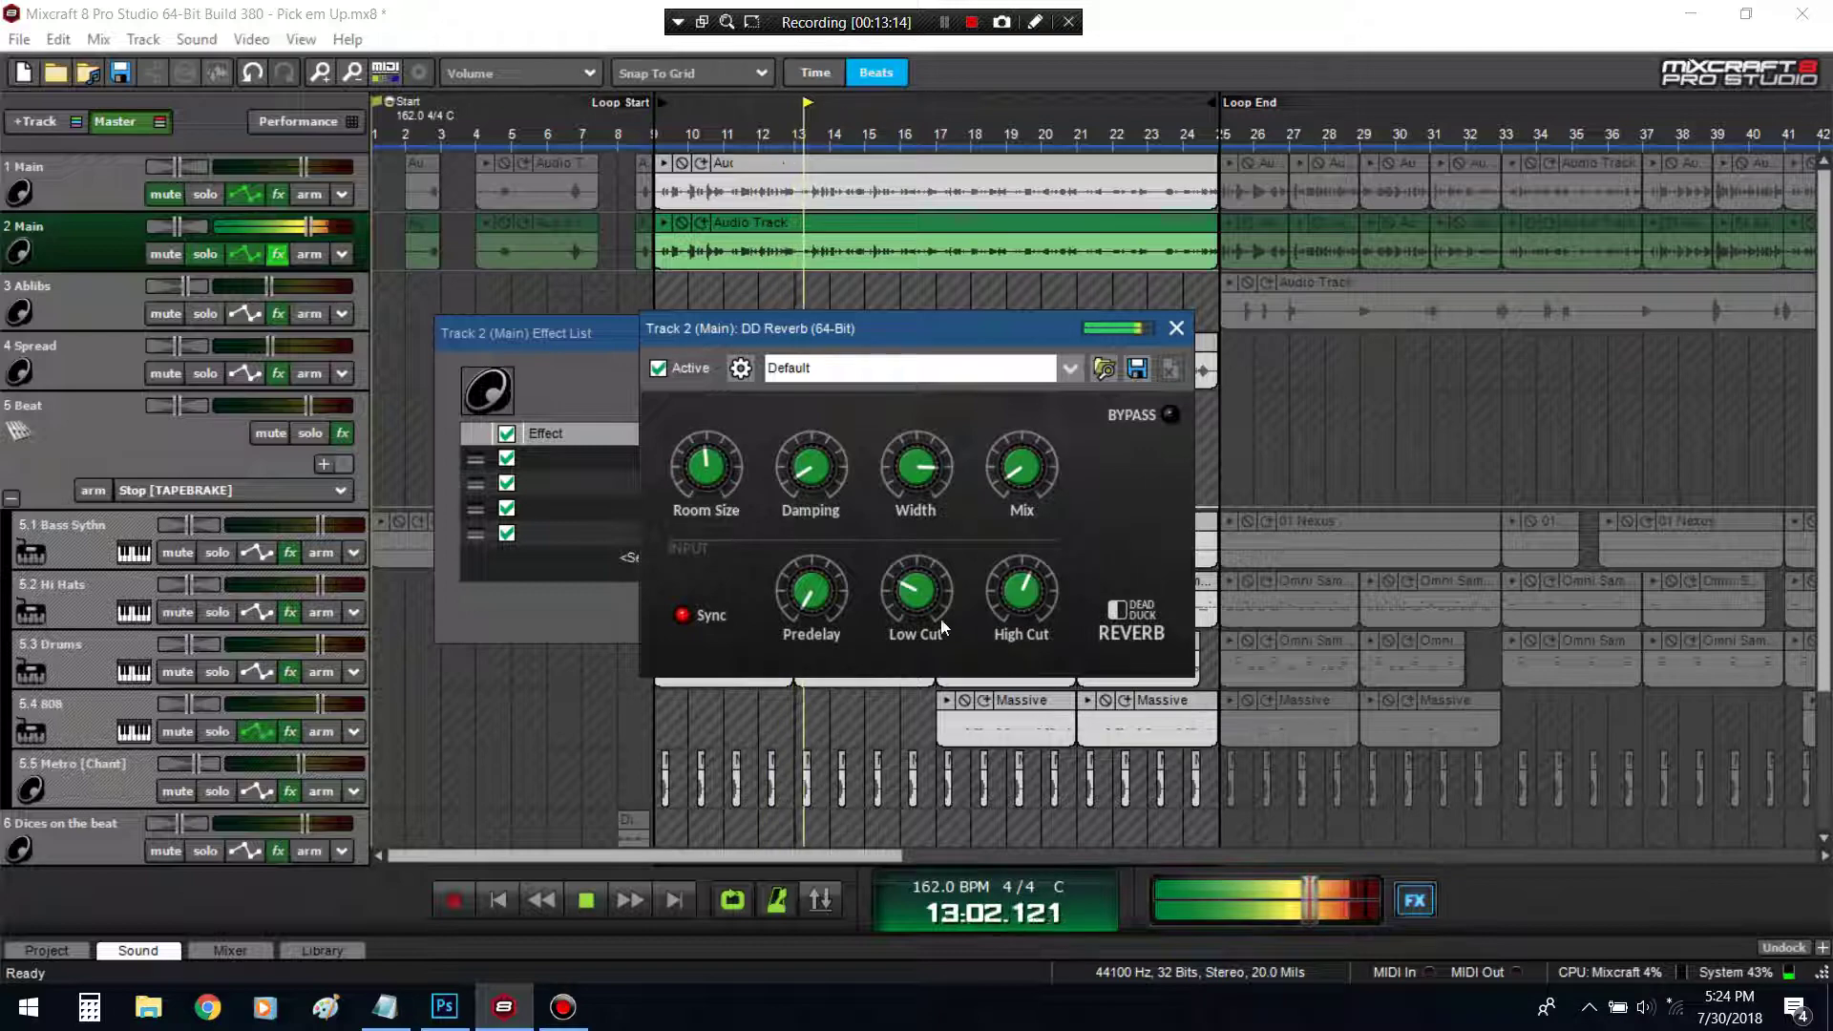
left_click(684, 613)
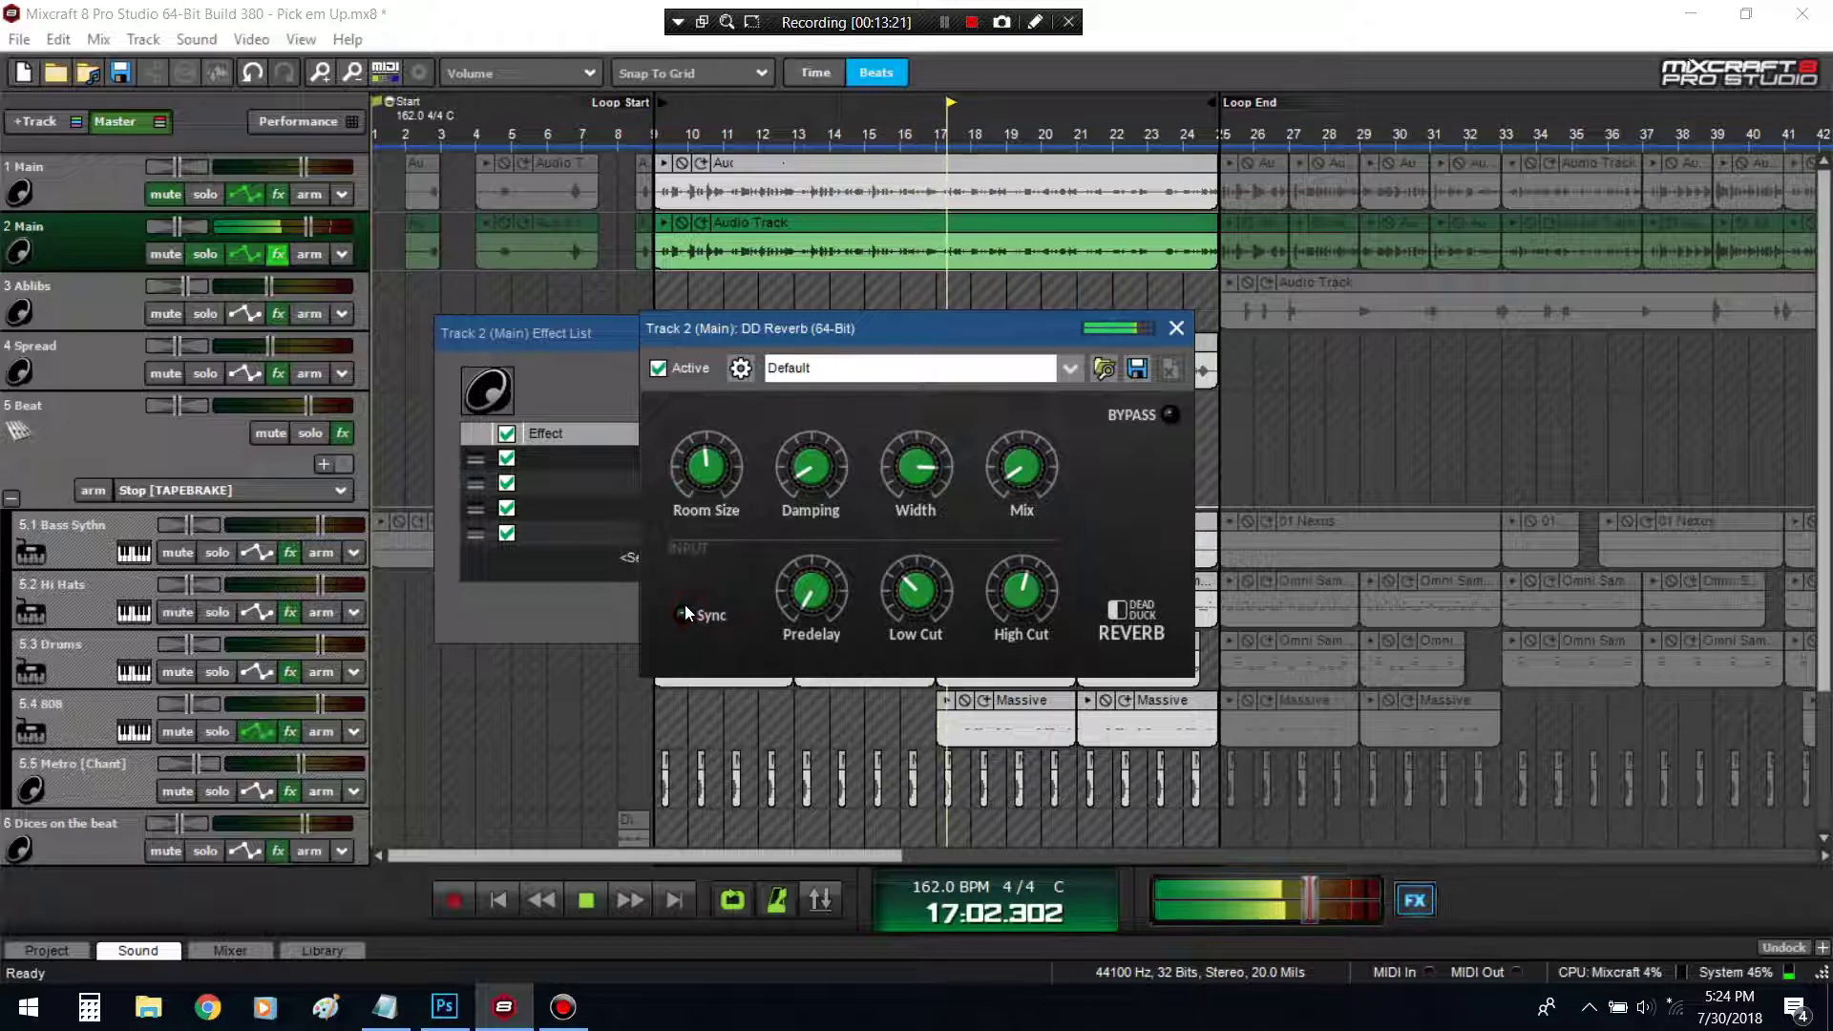
Unsolo the duplicate Main track, close the reverb's settings, and stop playback
left_click(203, 253)
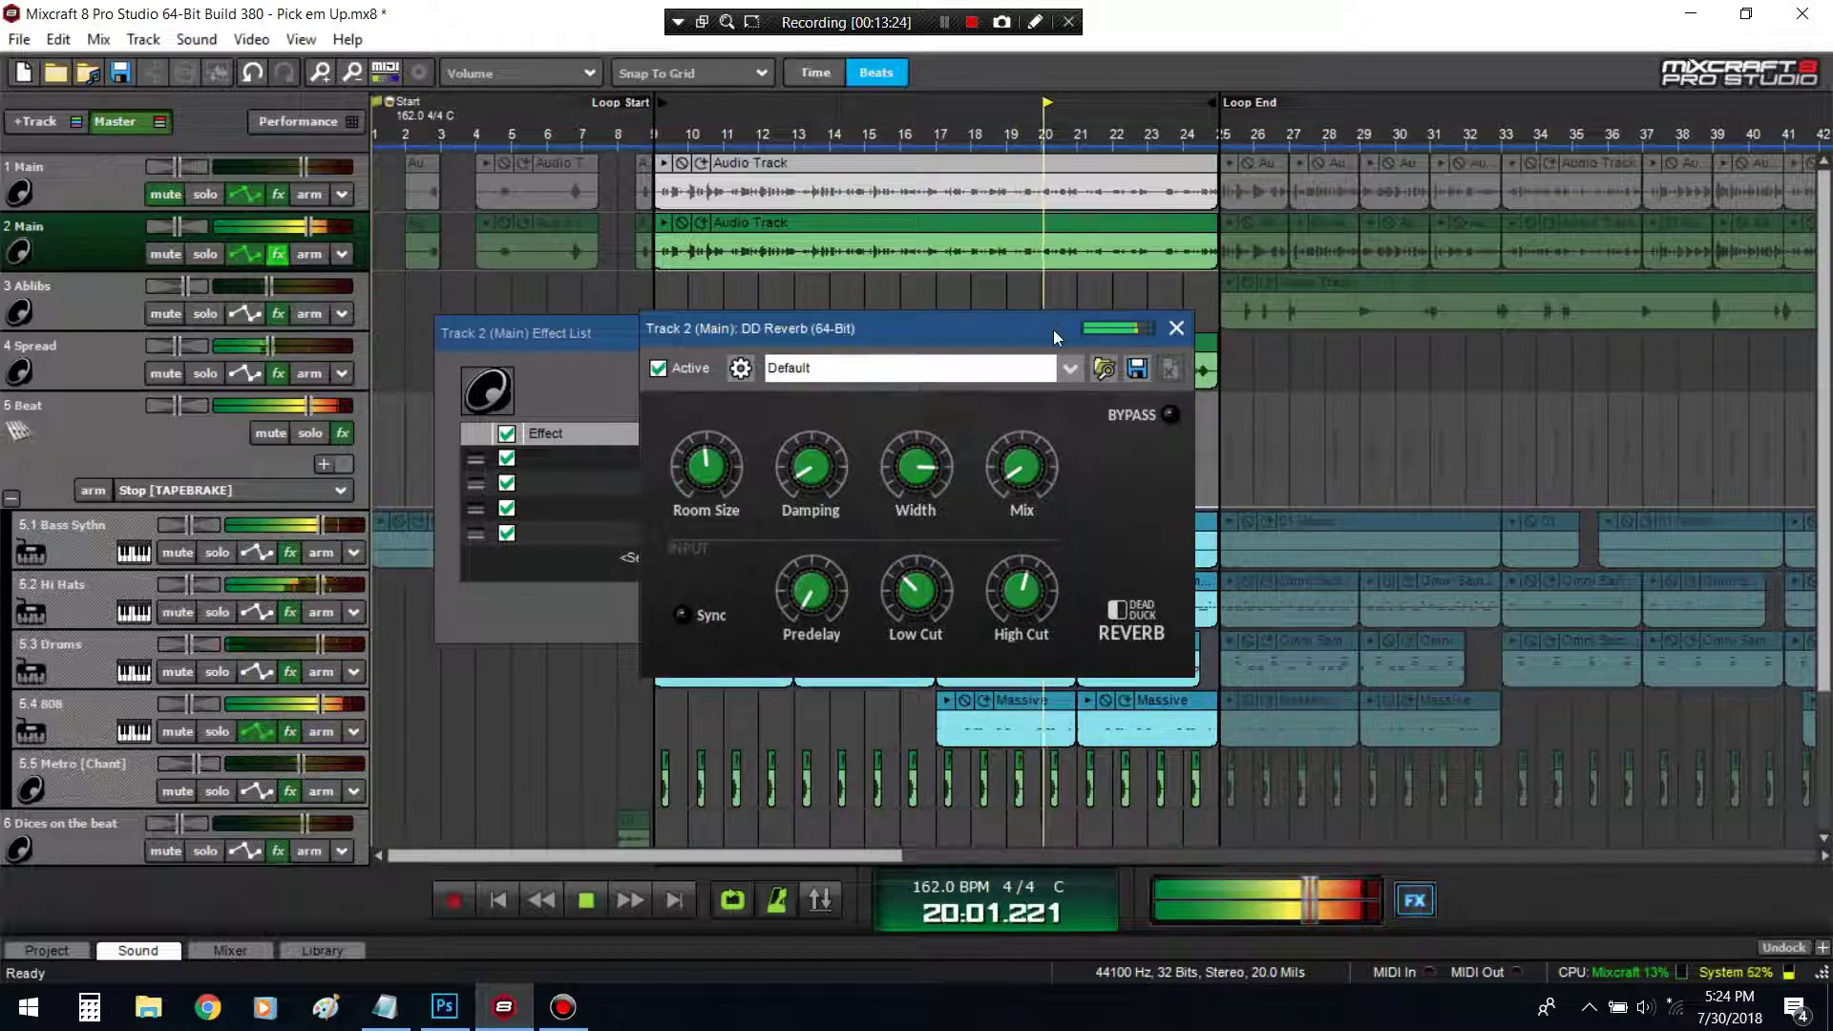
left_click(1177, 328)
key("space")
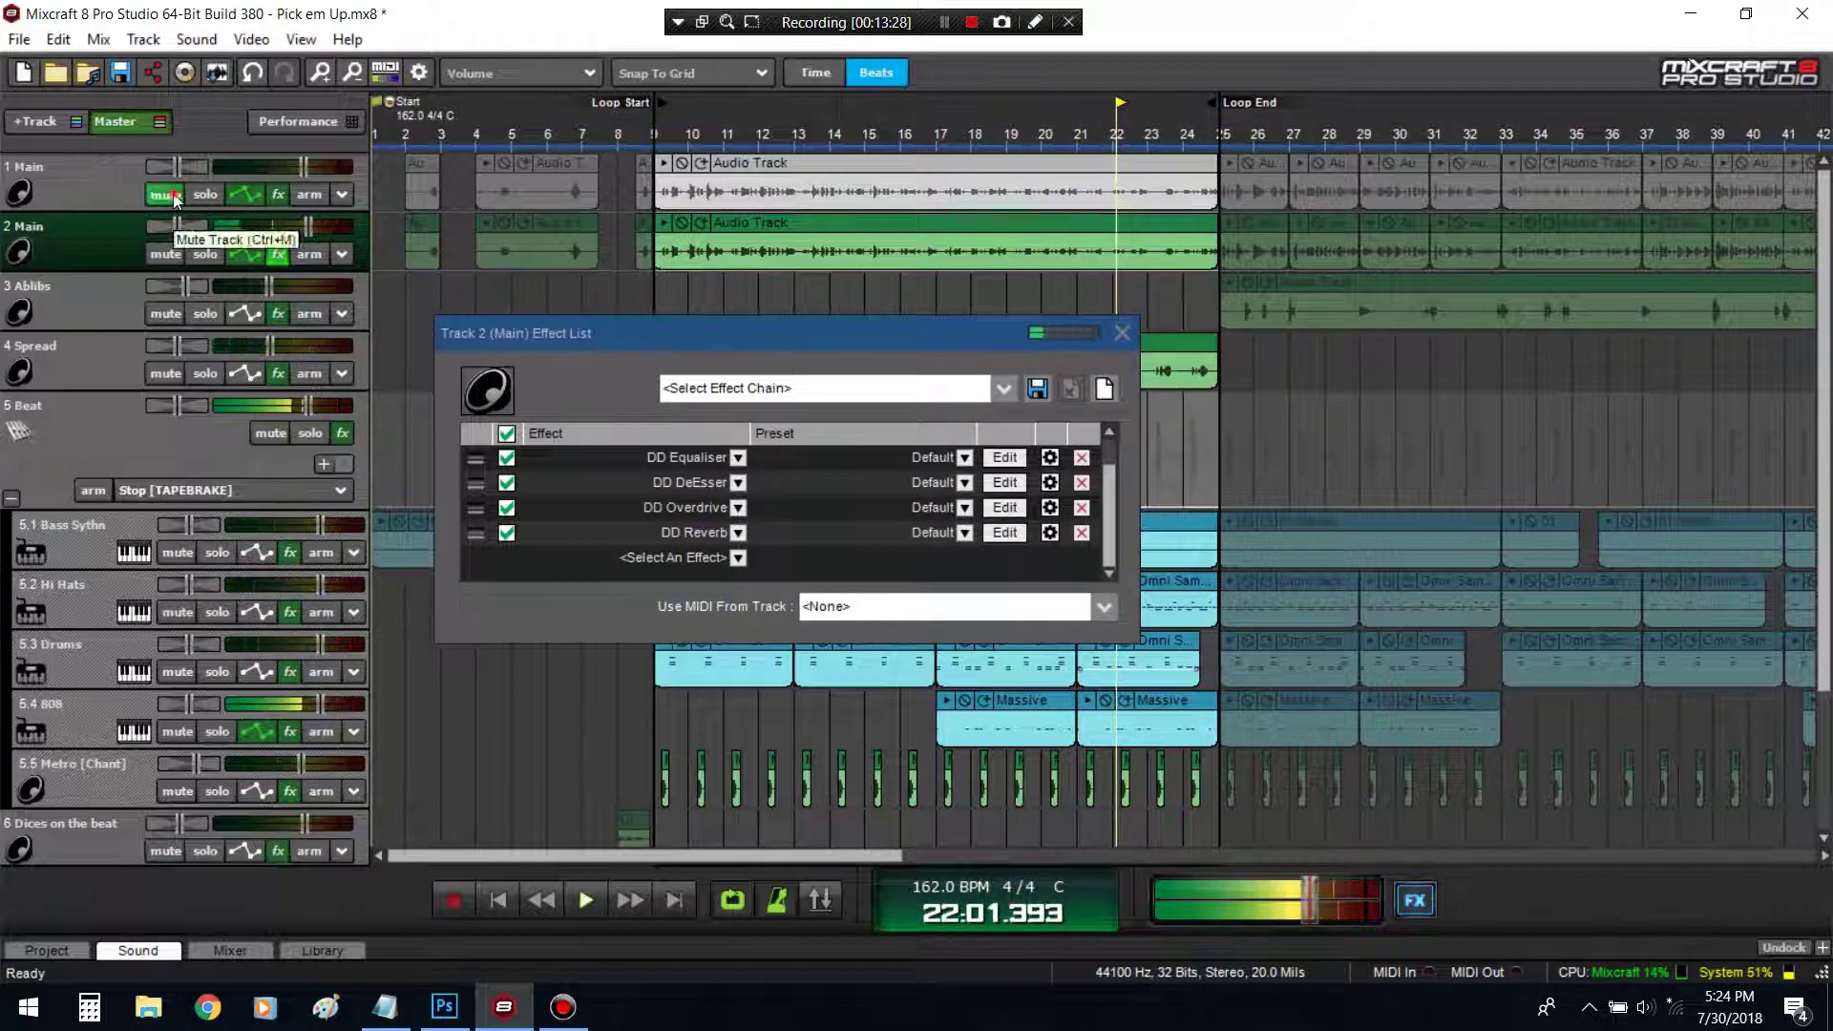
Compare the original and duplicate Main vocals by alternating their mutes from bar 9, ending with only the original muted and playback stopped
left_click(173, 192)
left_click(168, 254)
key("space")
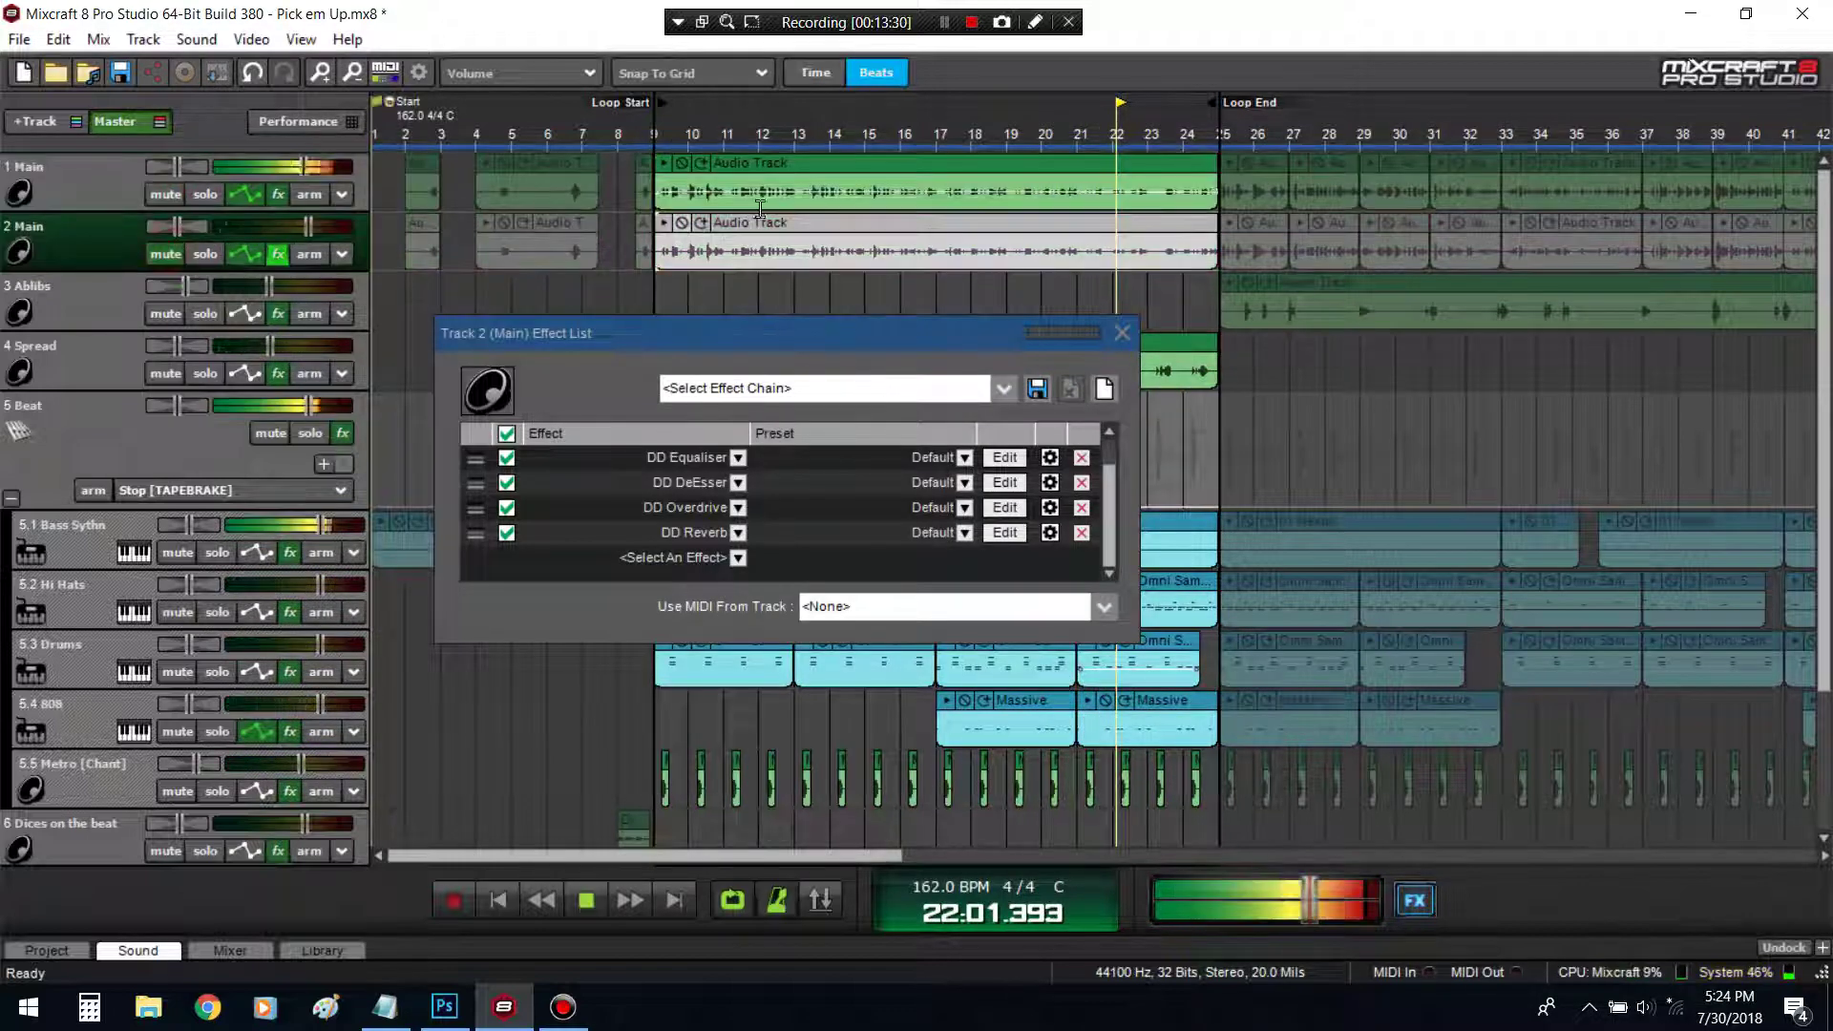
left_click(651, 136)
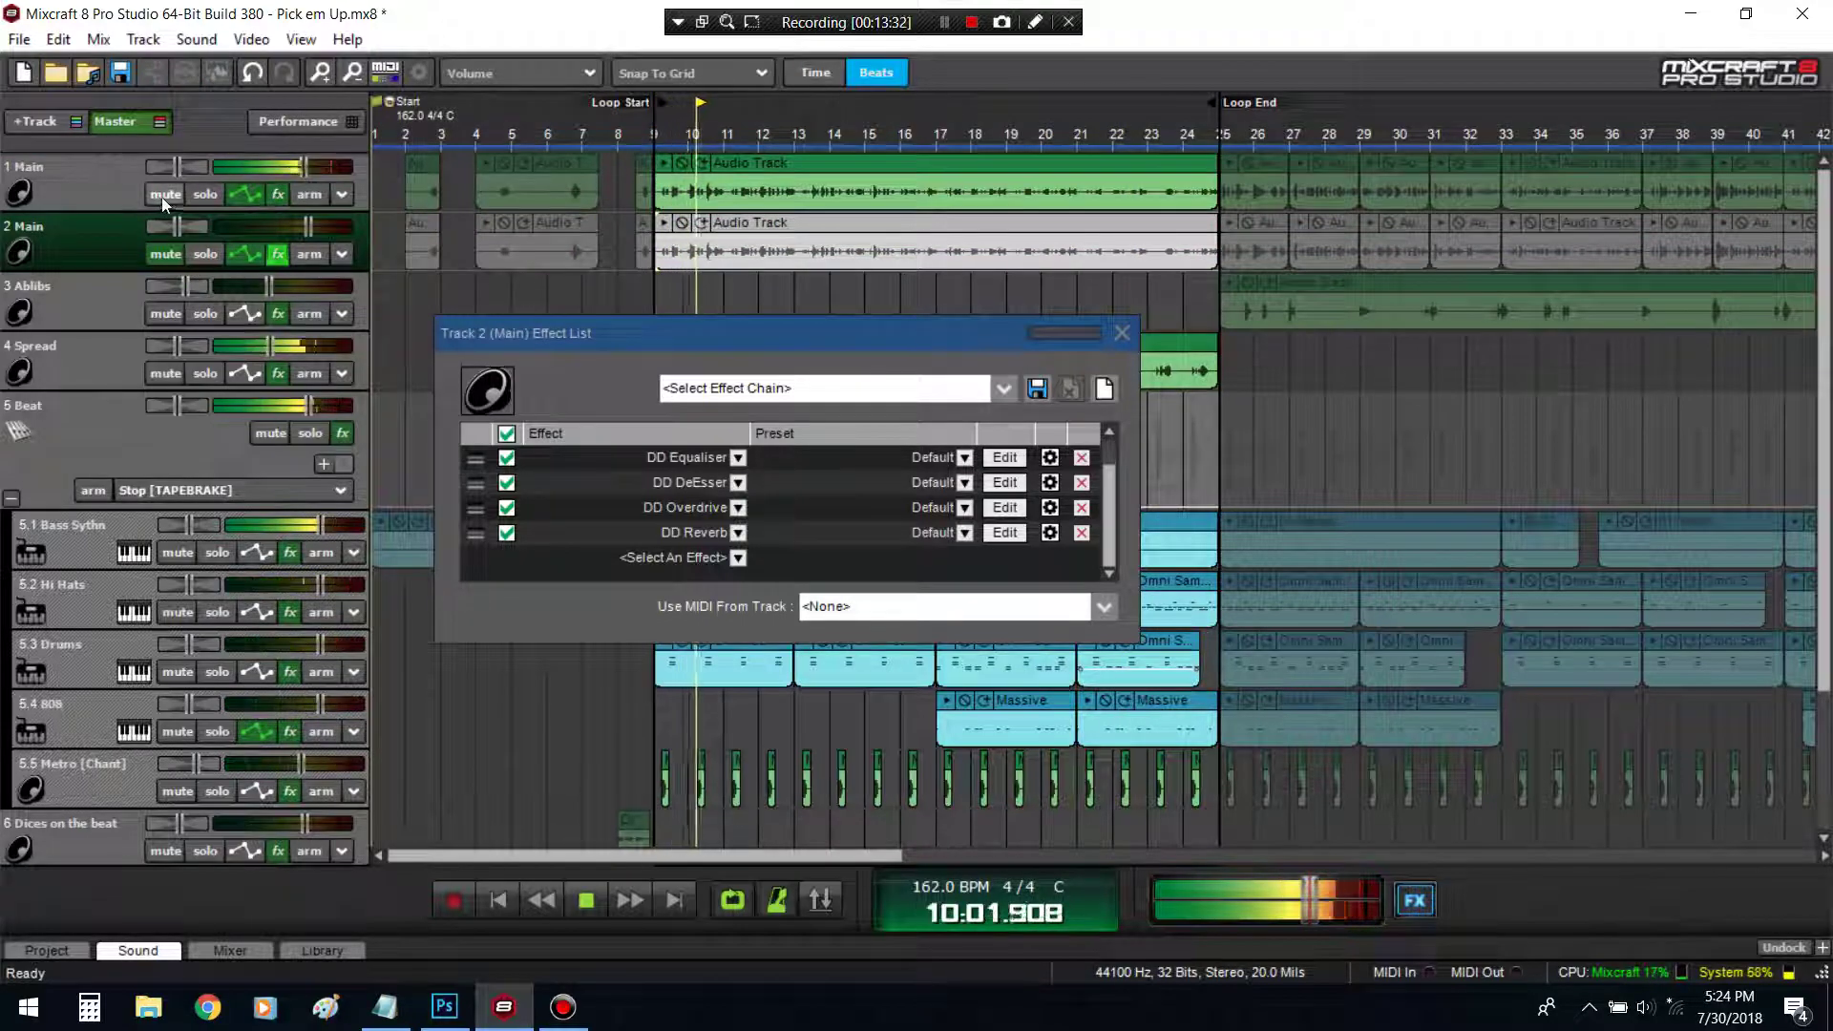
left_click(172, 255)
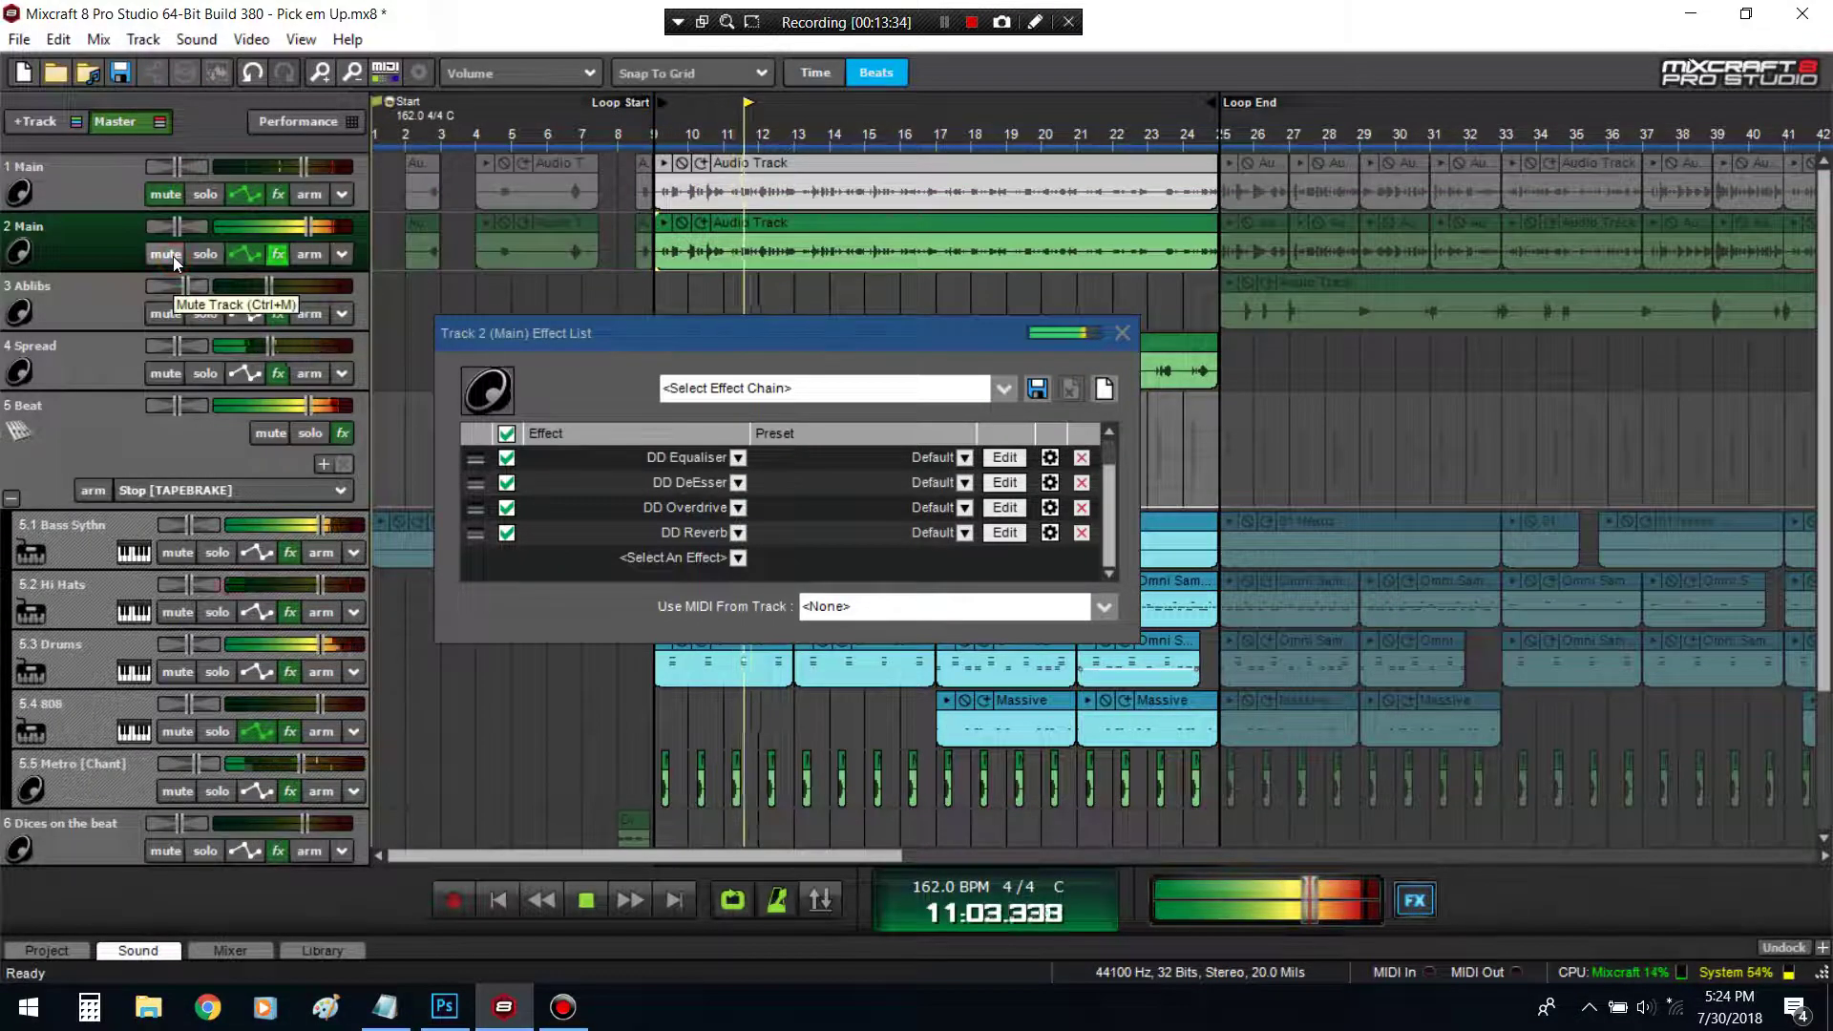
left_click(174, 256)
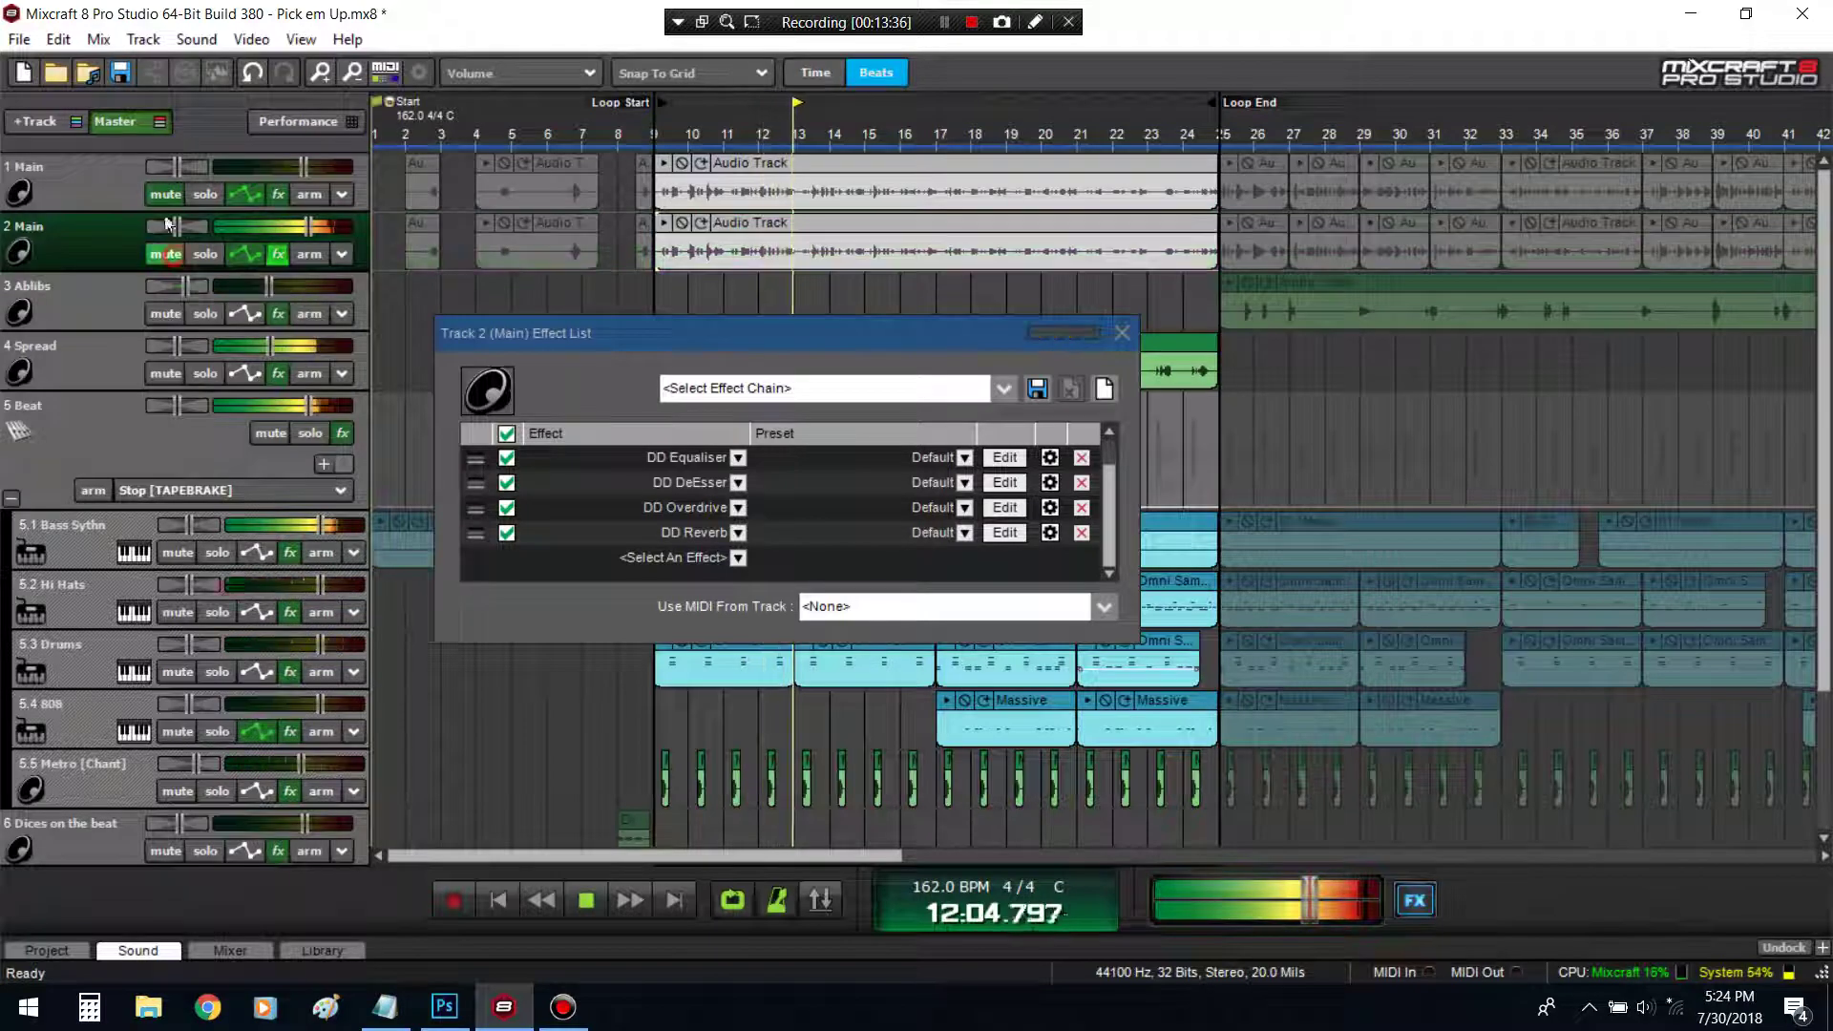
left_click(164, 193)
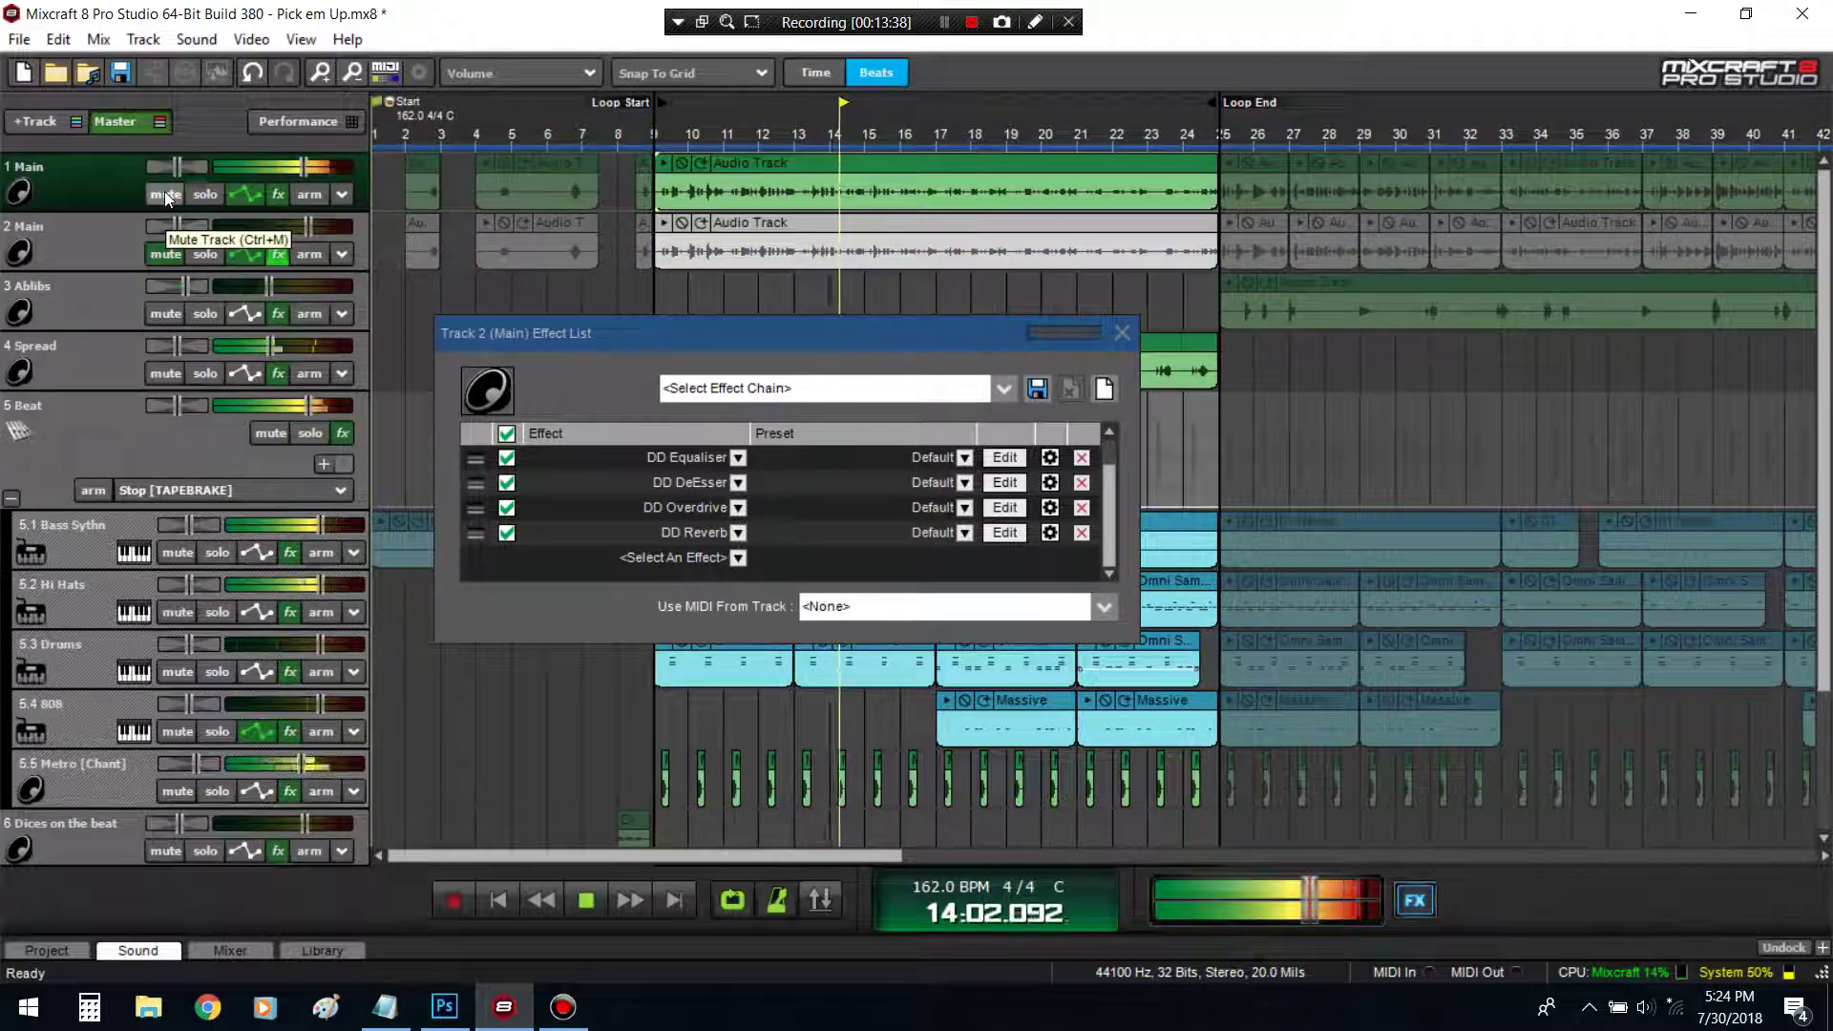
left_click(165, 193)
left_click(172, 254)
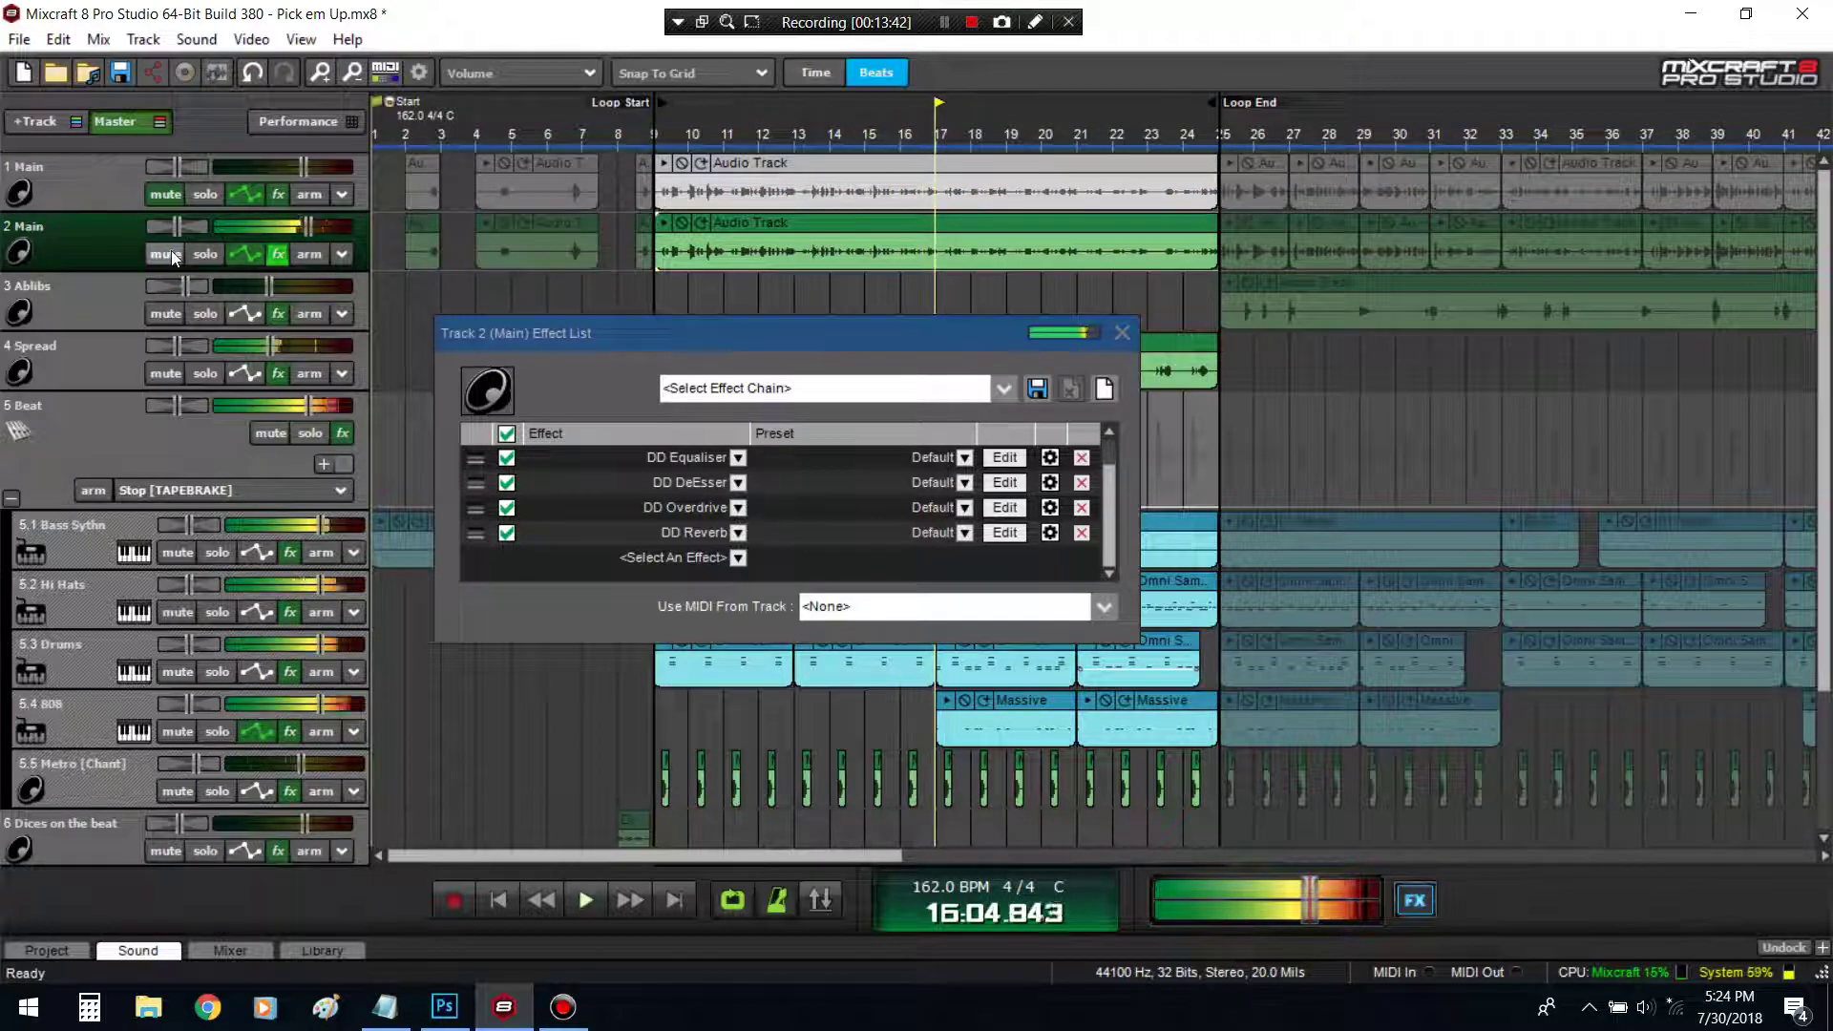
key("space")
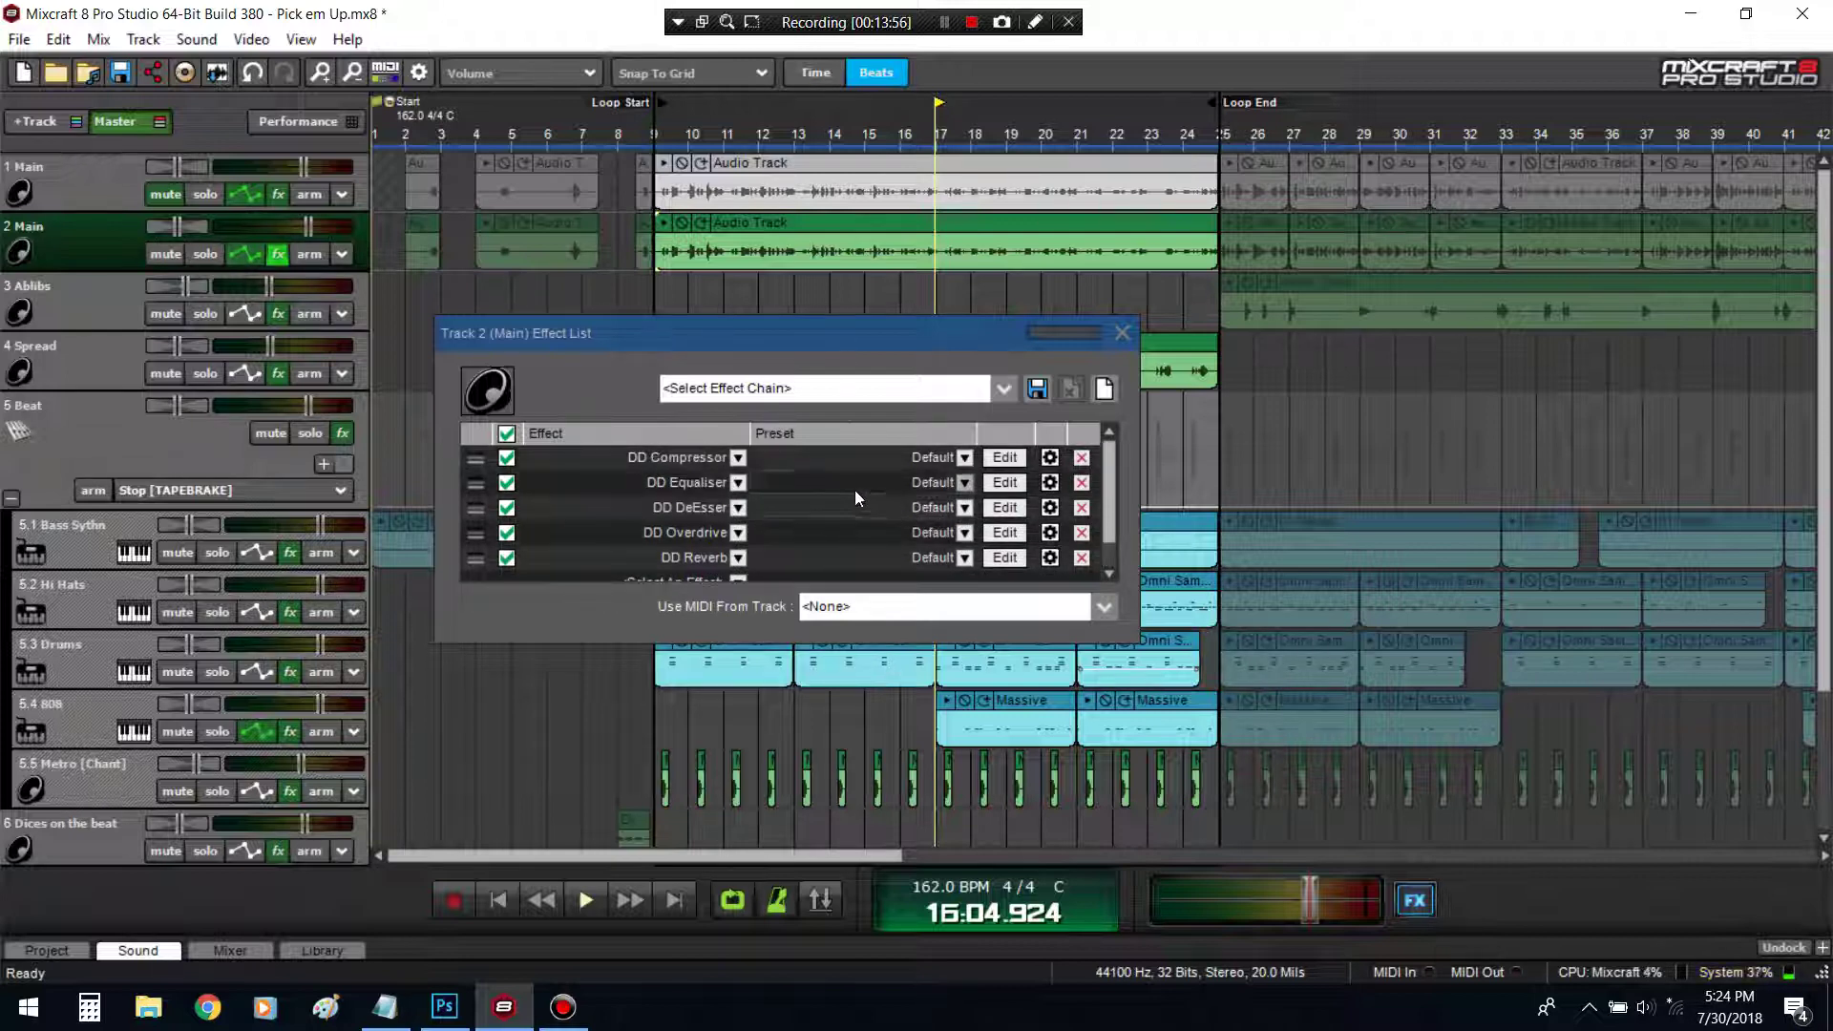
Try DD SigGen at the end of the duplicate Main track's effect chain and remove it
left_click(738, 558)
scroll(671, 883, "down", 10)
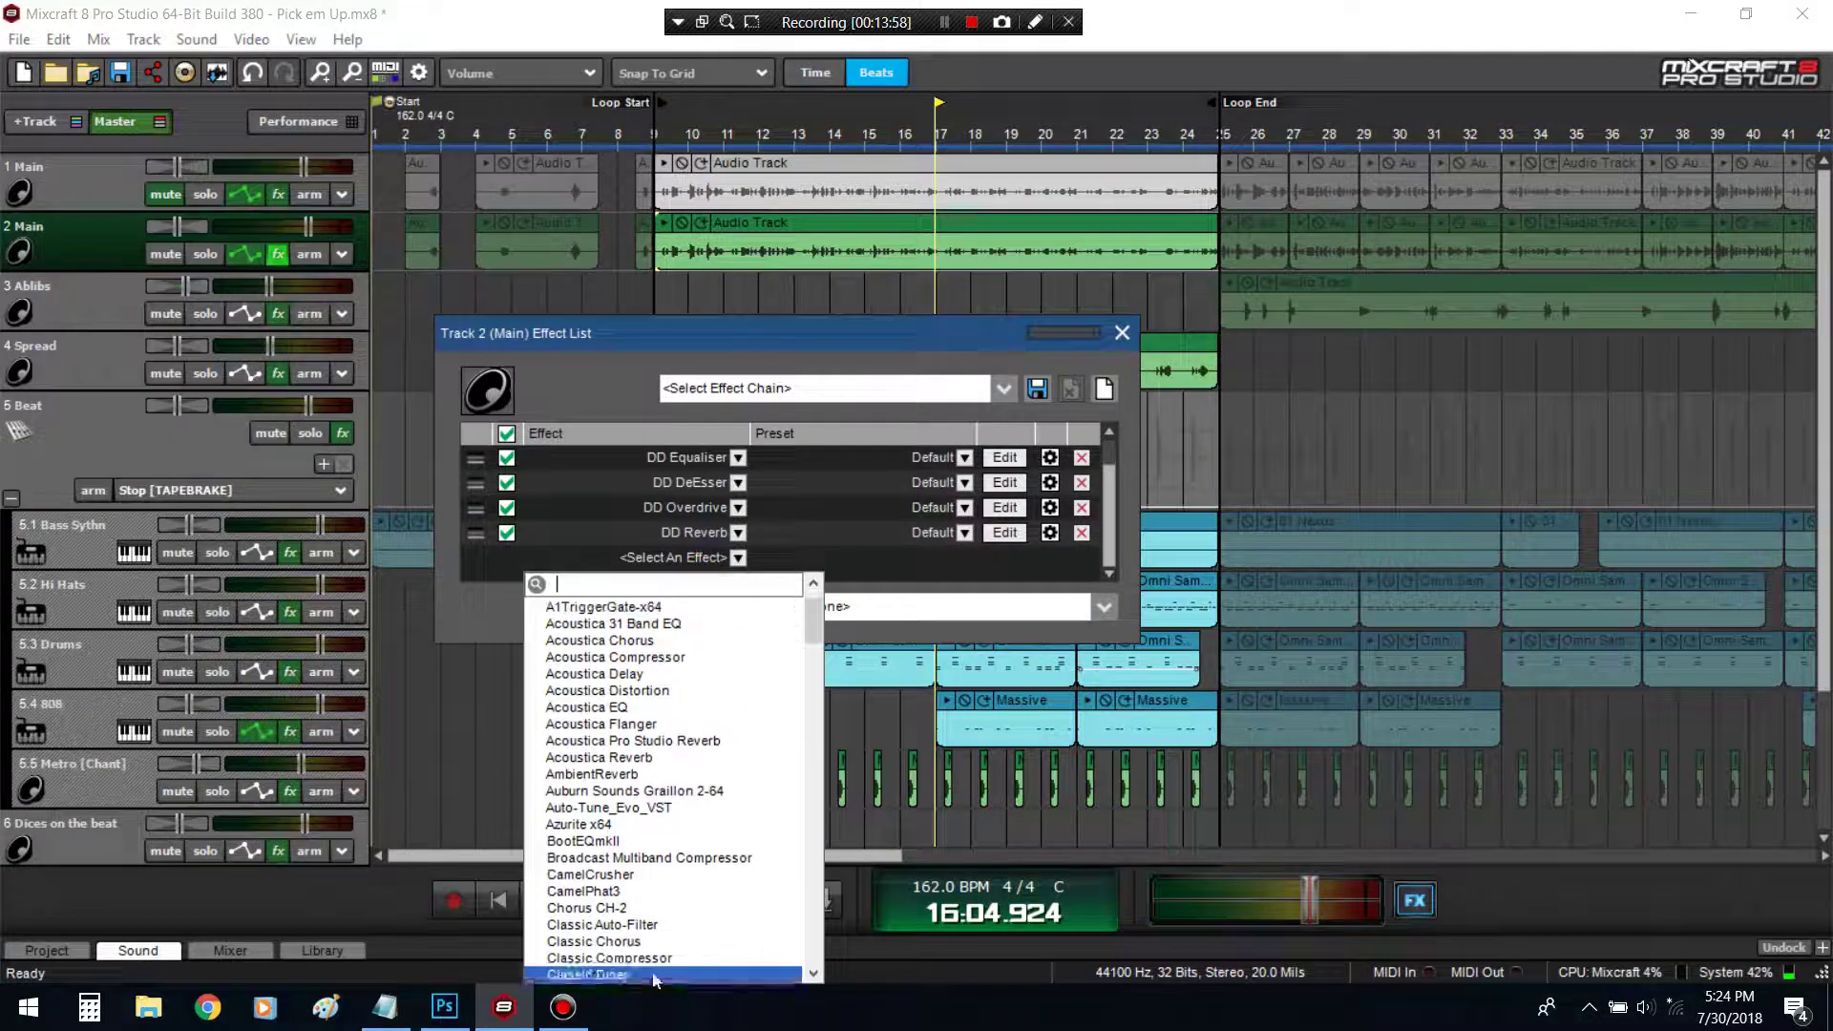
scroll(671, 883, "down", 3)
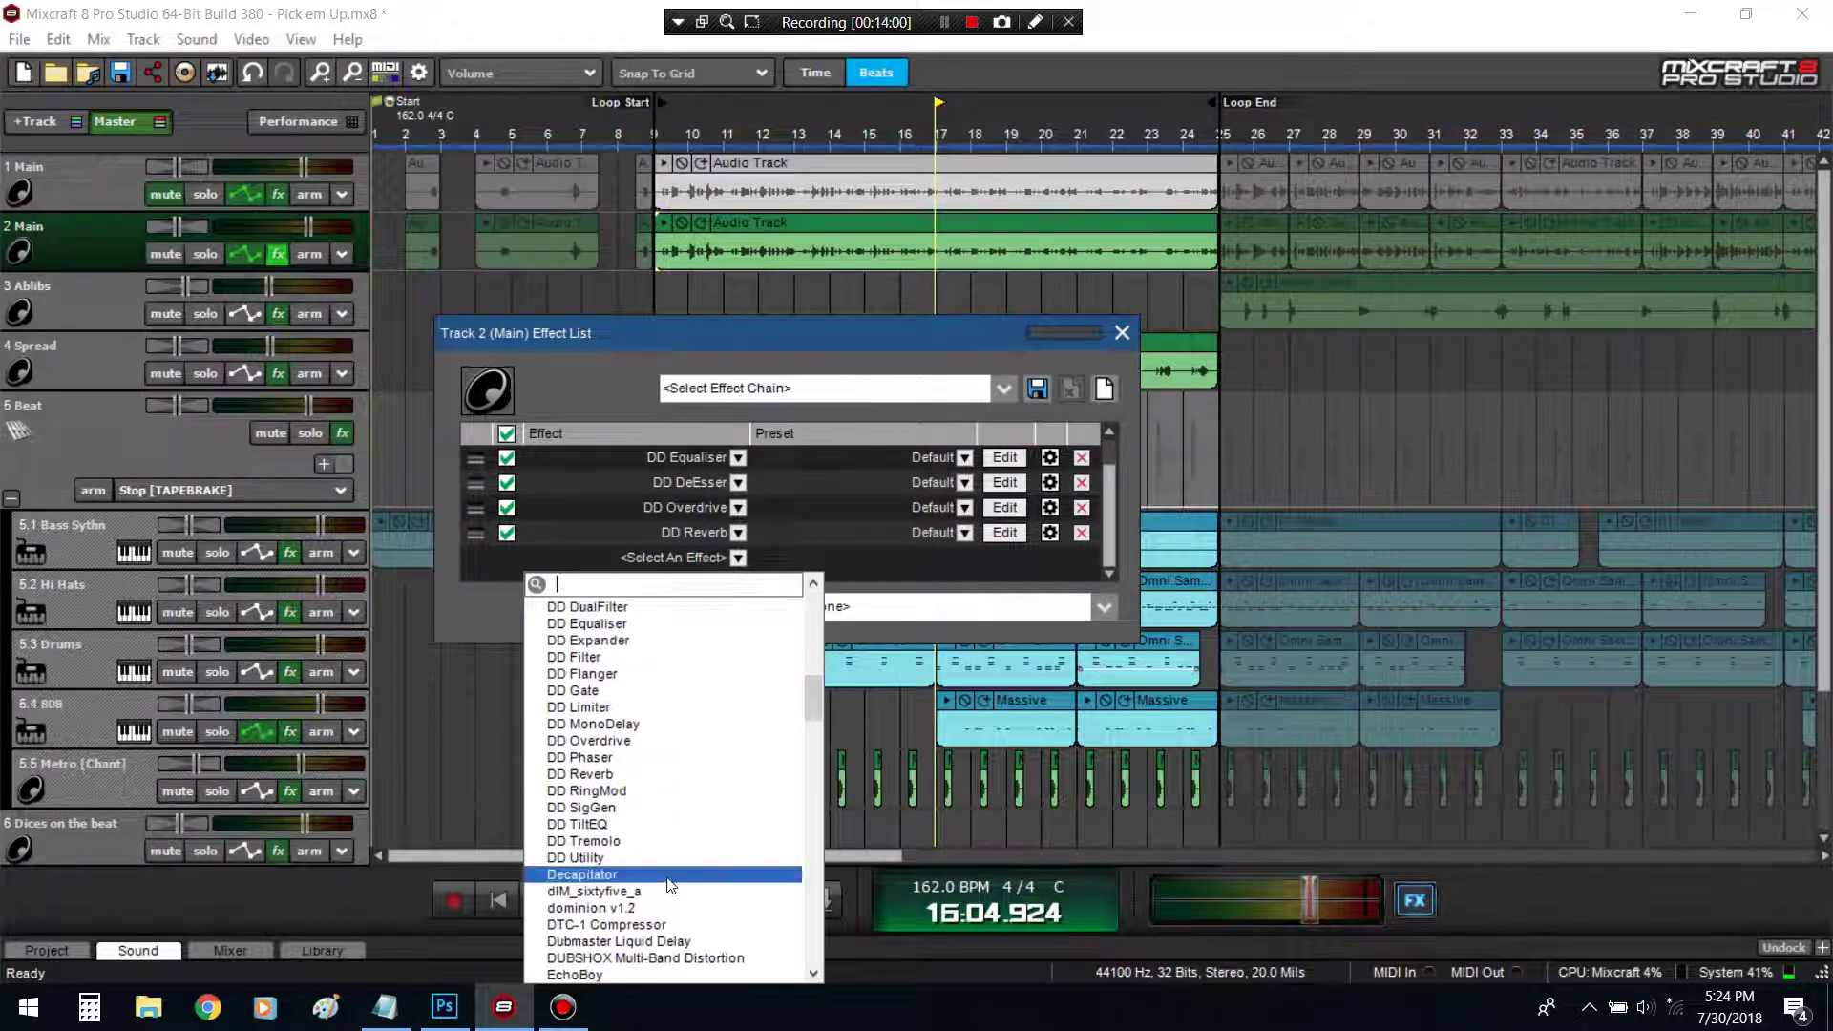
left_click(628, 810)
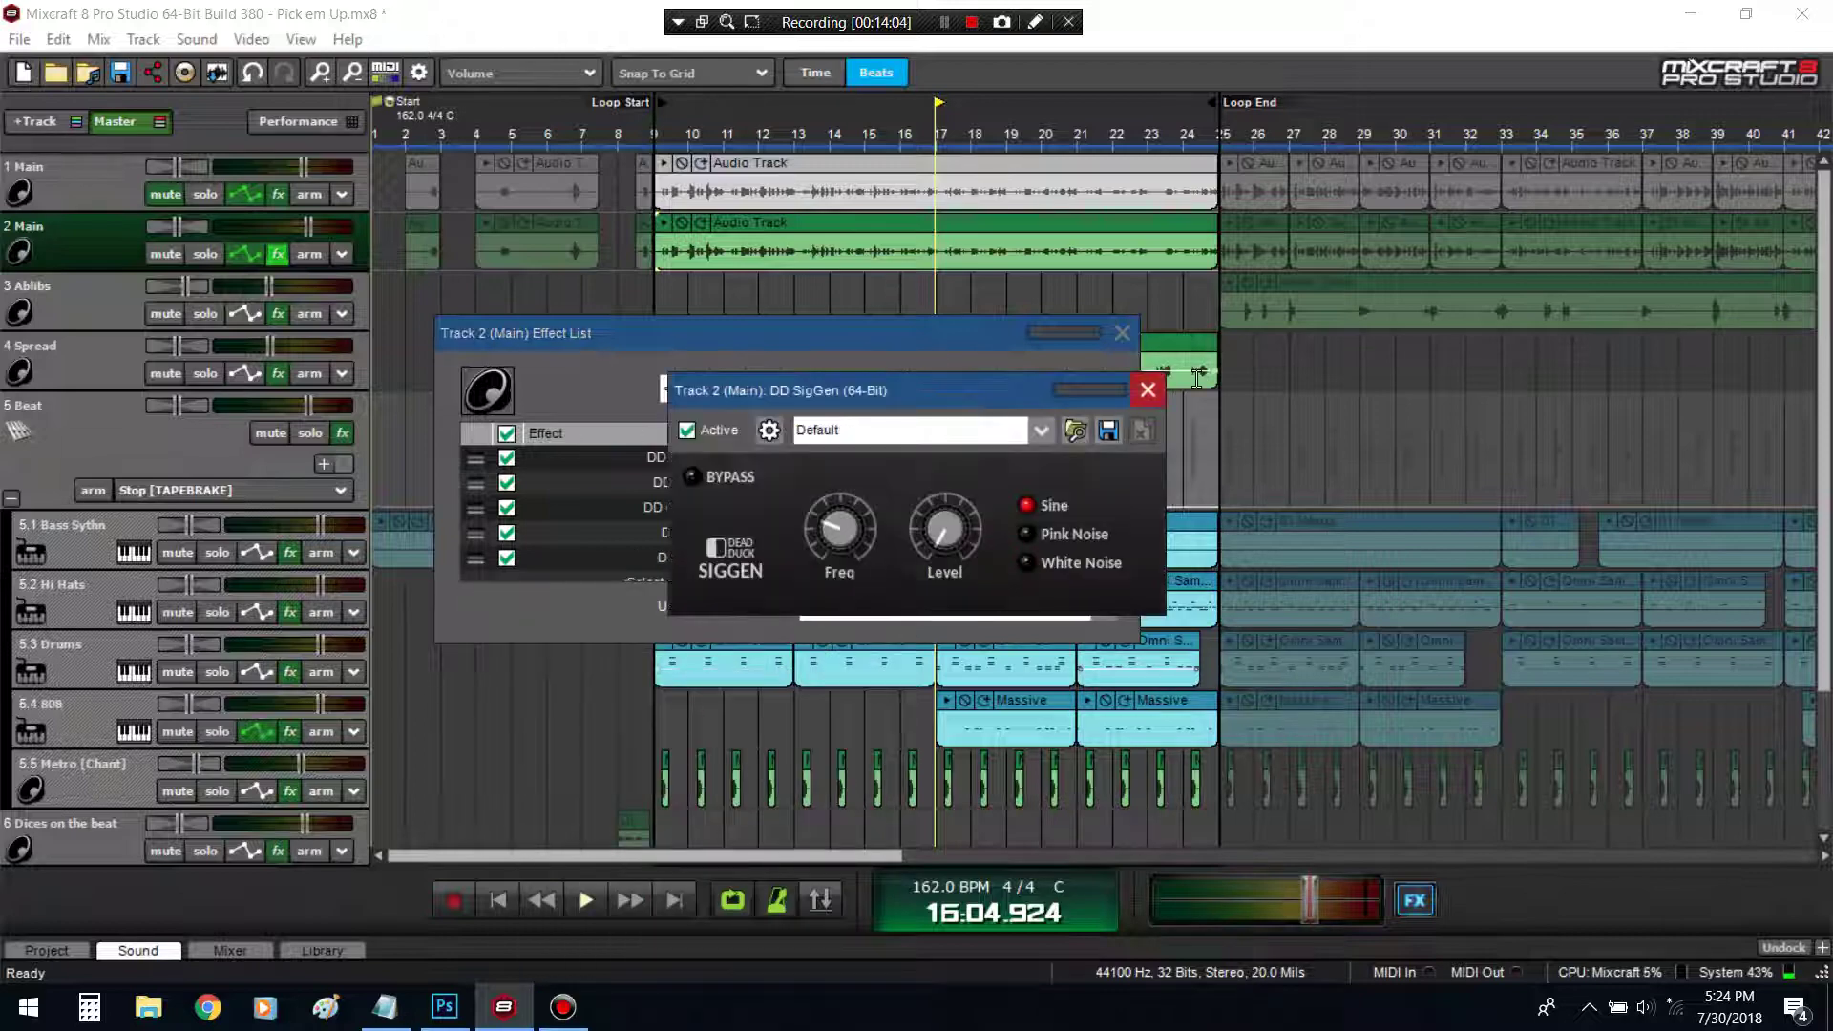
left_click(1146, 392)
left_click(721, 557)
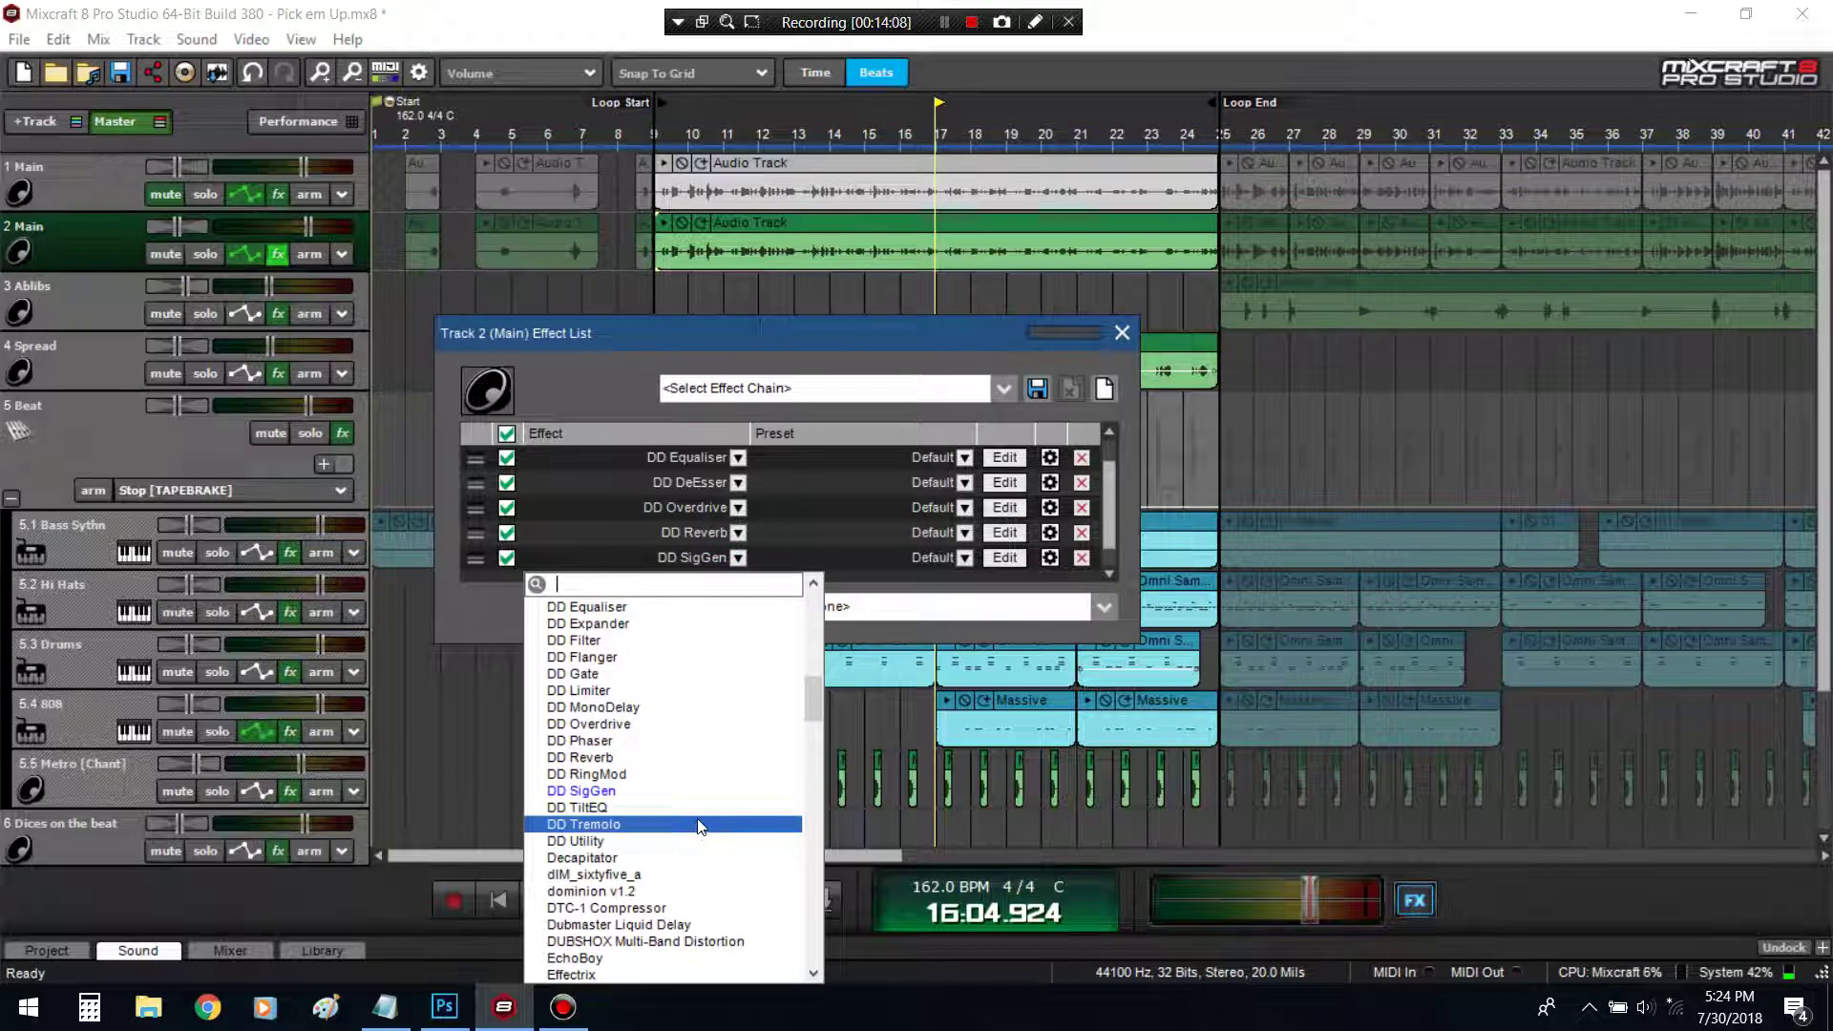
left_click(1064, 567)
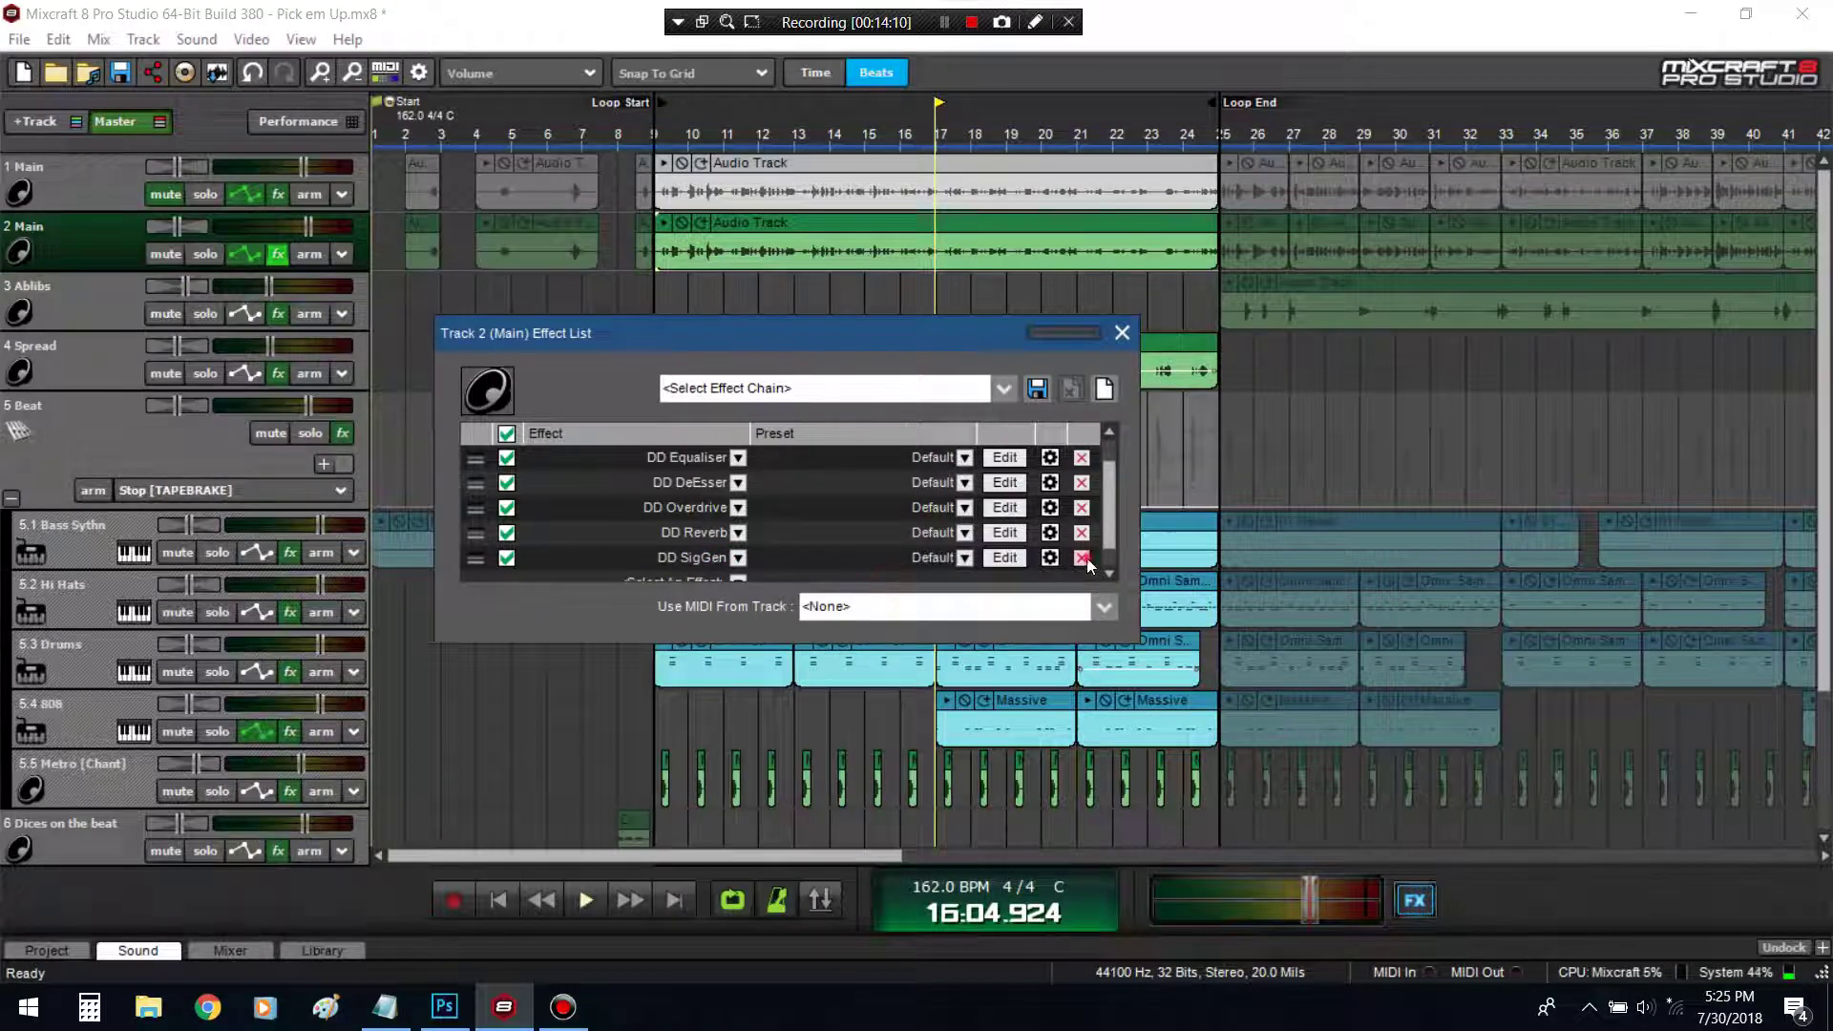
left_click(1081, 558)
Close the duplicate Main track's effect list, turn off looping, and add DD Tremolo to the Bass Sythn track after FabFilter Pro-Q 2
left_click(1122, 332)
left_click(733, 900)
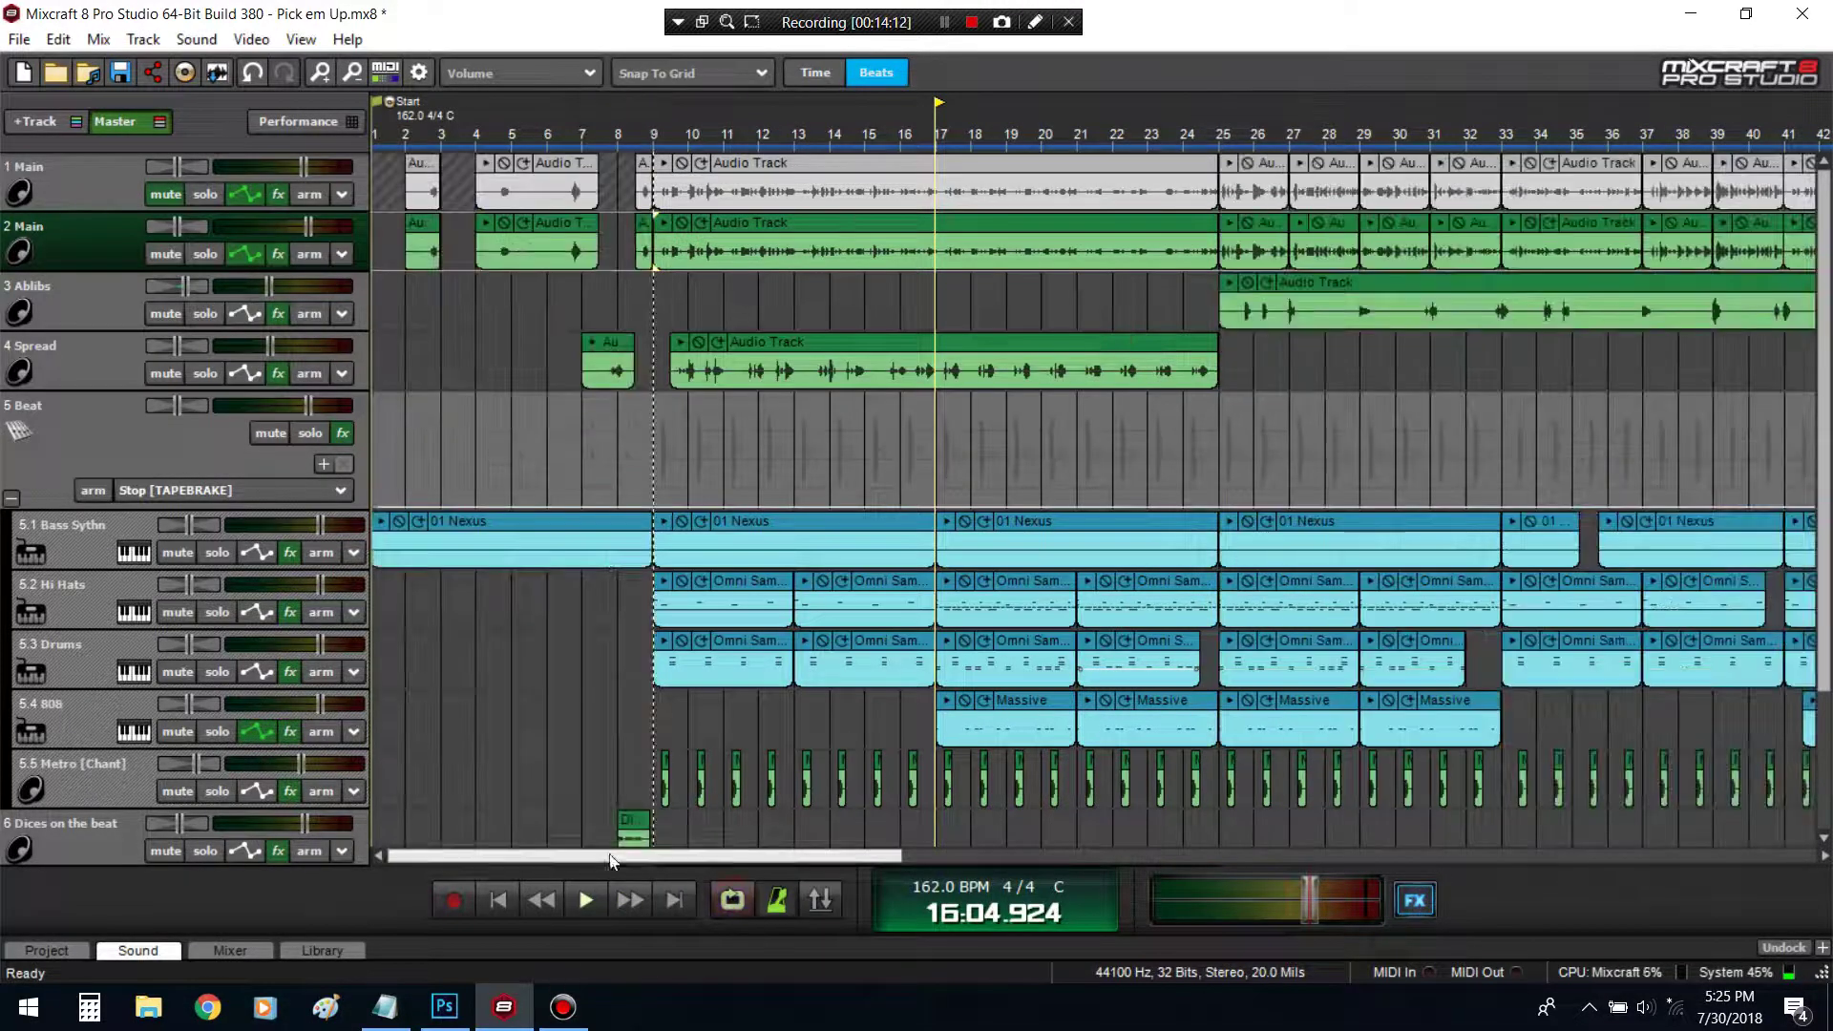
left_click(287, 554)
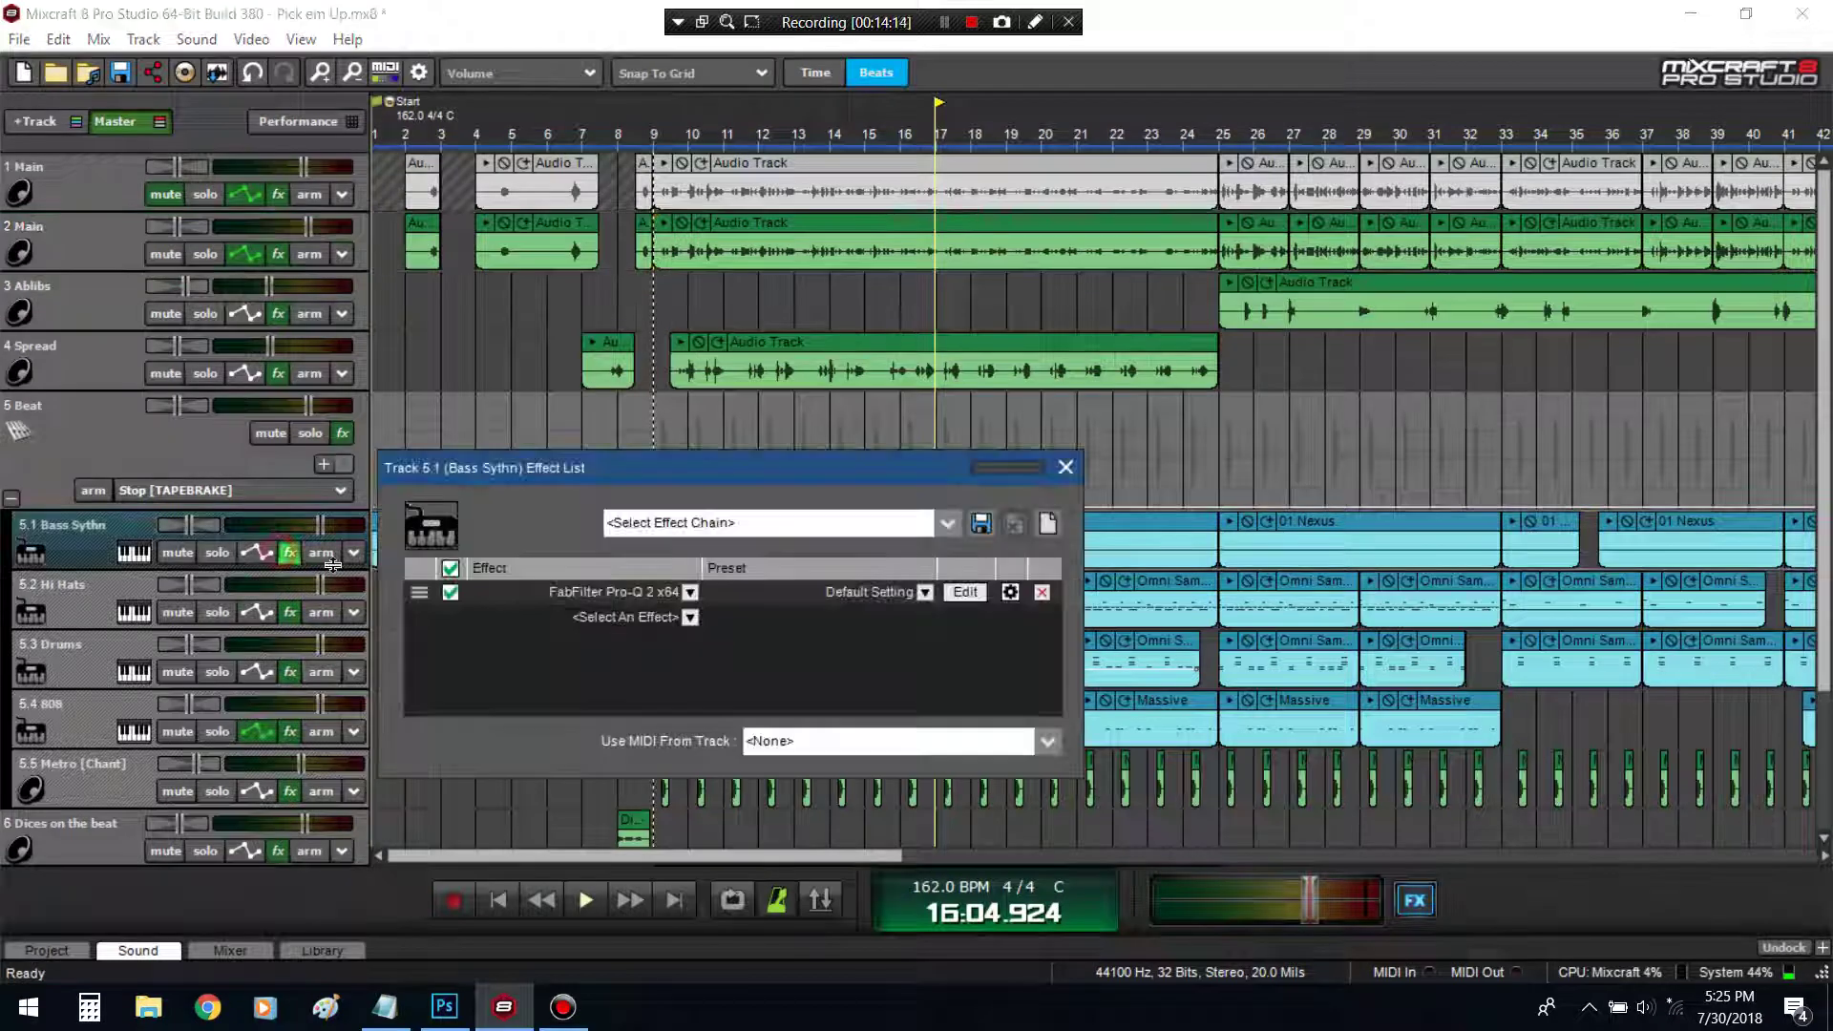
left_click(584, 621)
scroll(682, 859, "down", 8)
scroll(683, 888, "down", 7)
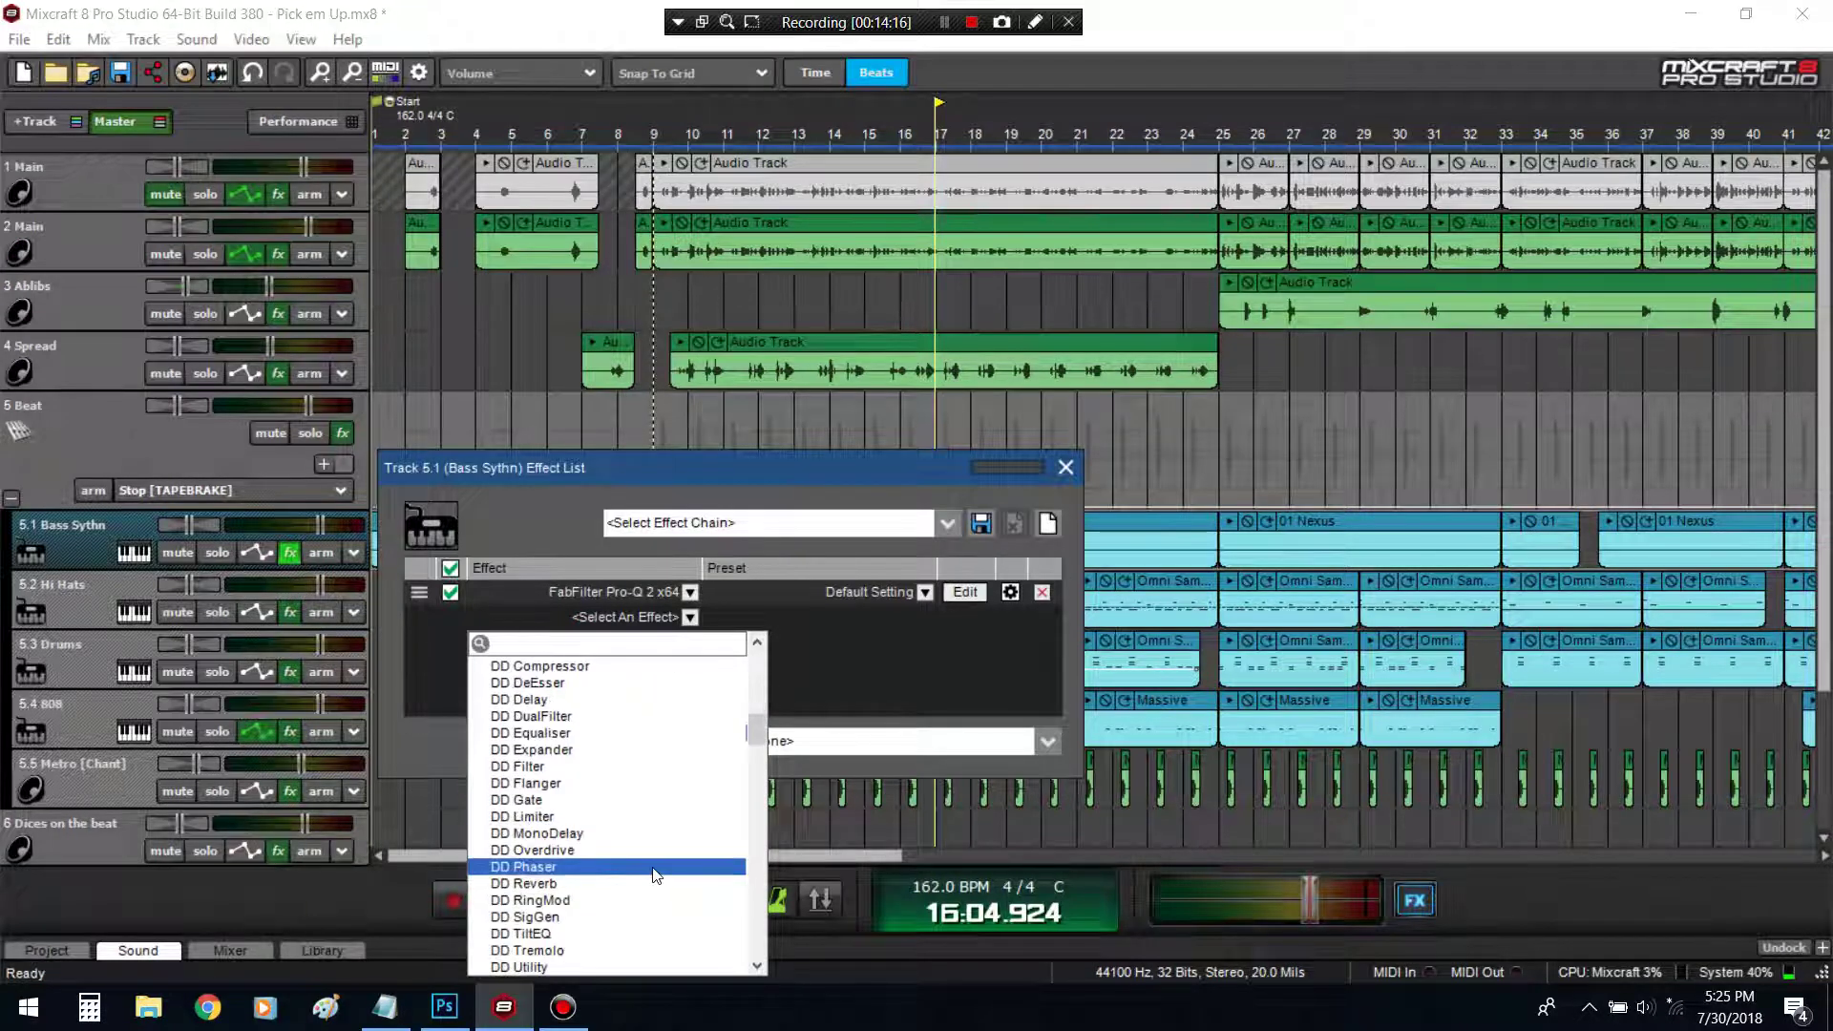
left_click(612, 800)
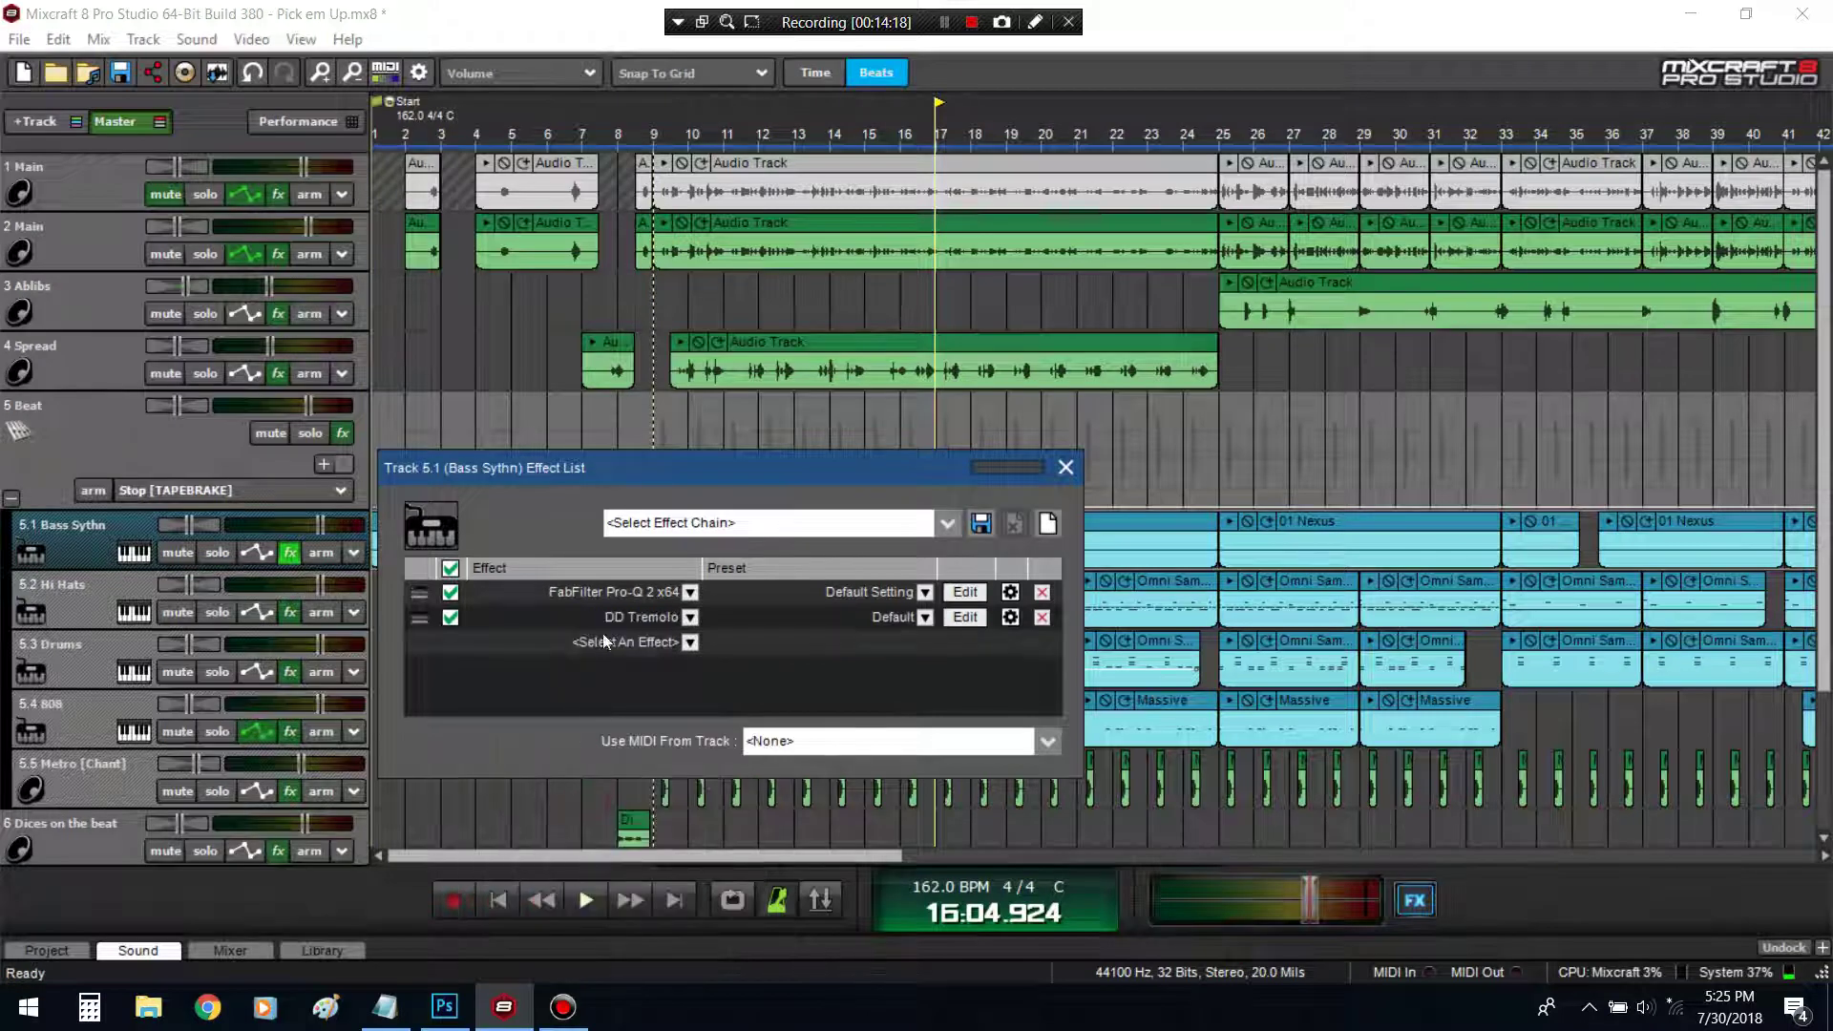
Solo the Bass Sythn track, return to the project start, and open the DD Tremolo settings
left_click_drag(757, 478, 1042, 452)
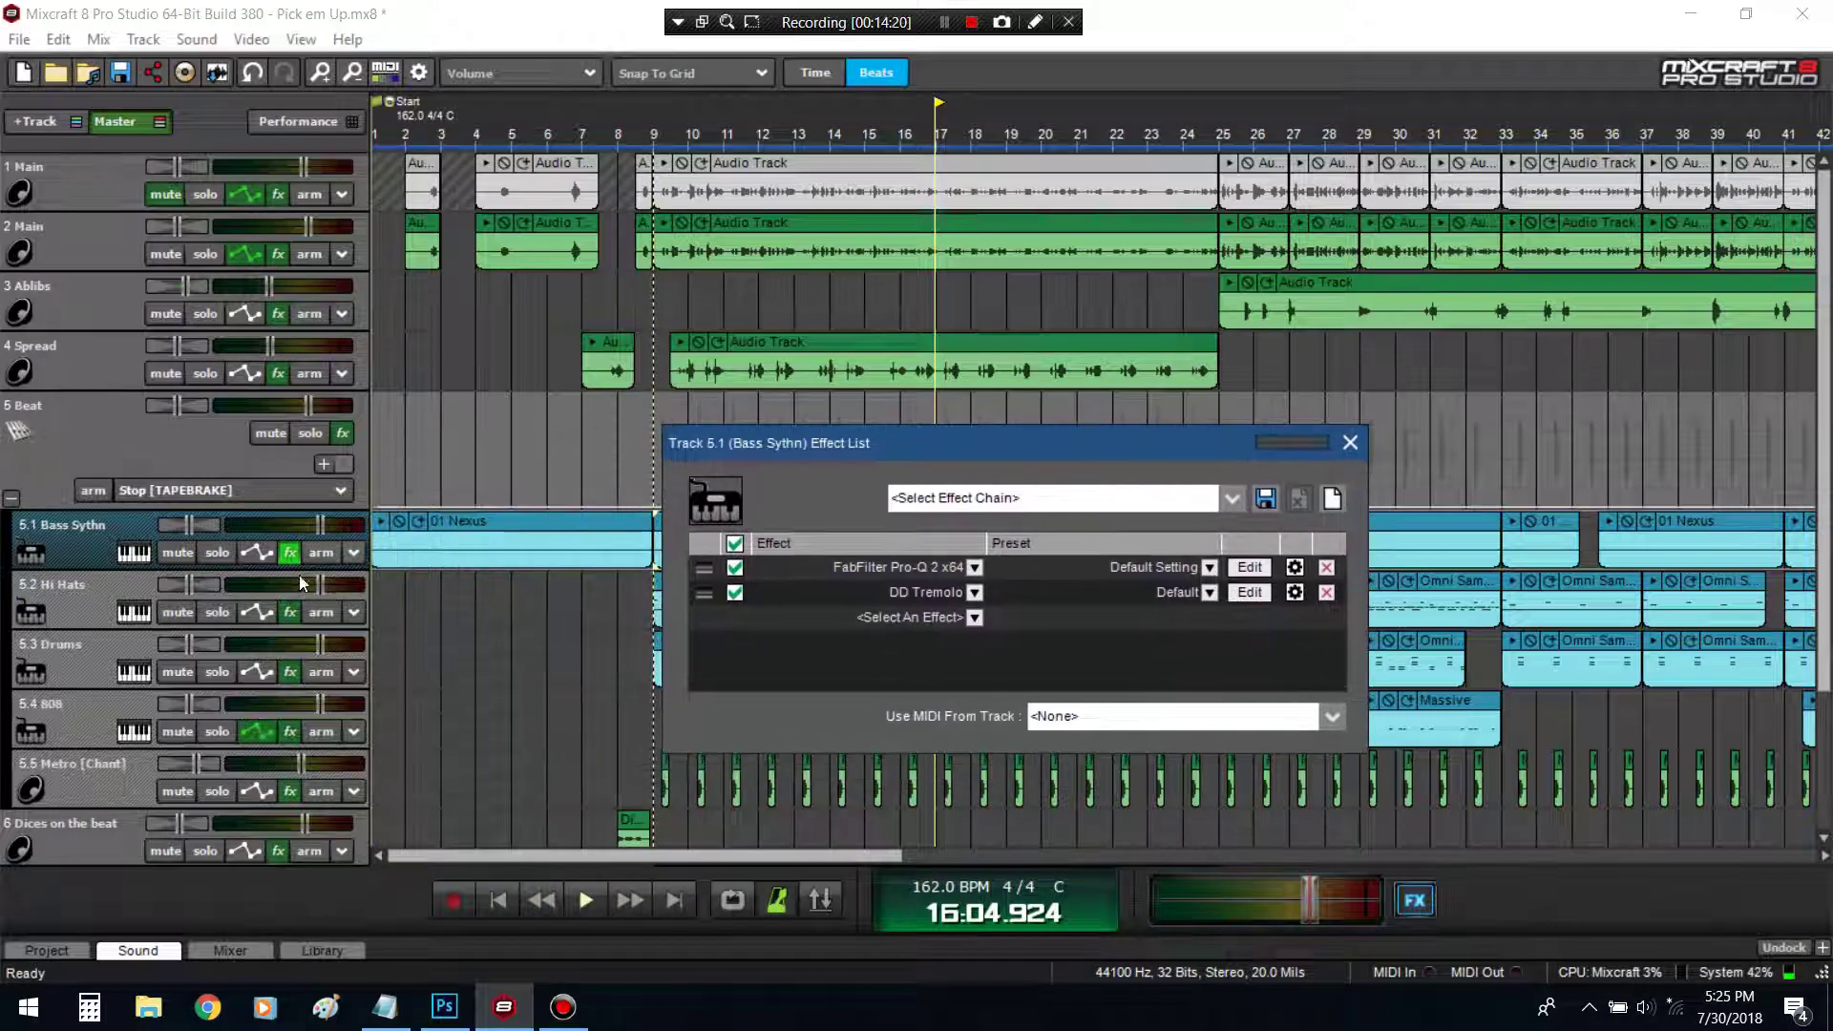
left_click(219, 552)
left_click(508, 905)
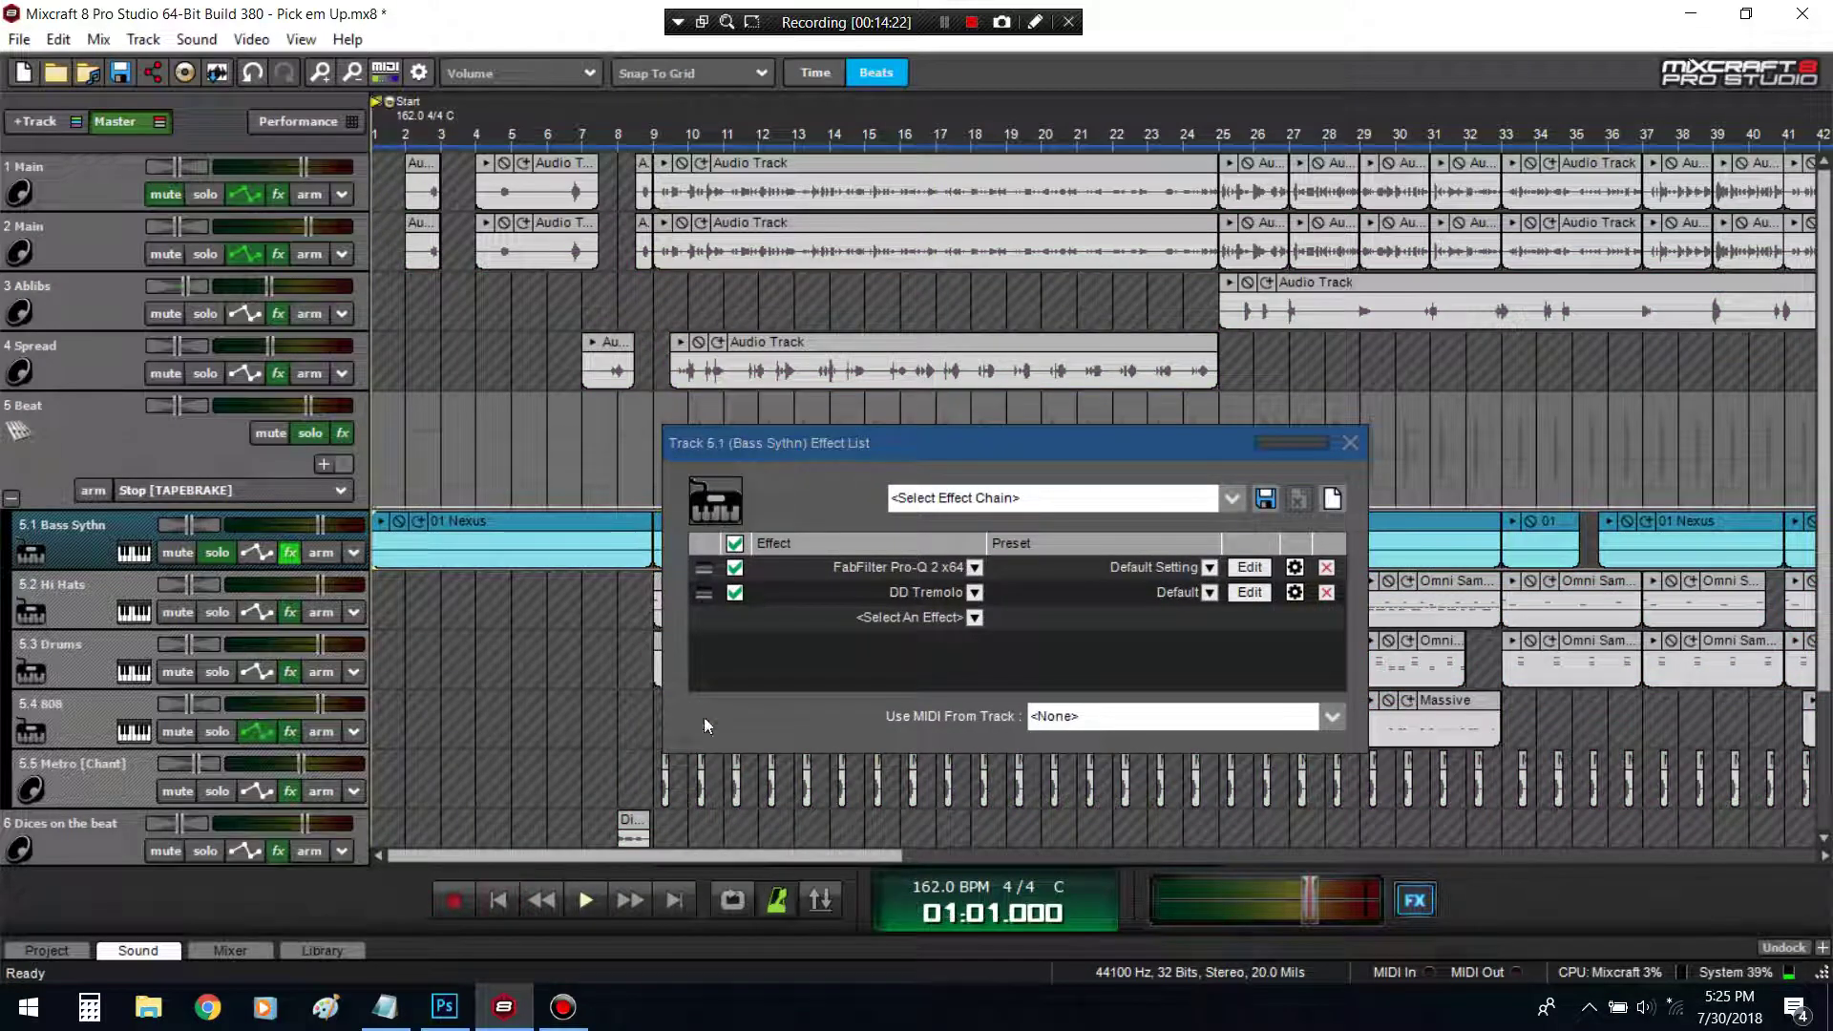
left_click(1234, 598)
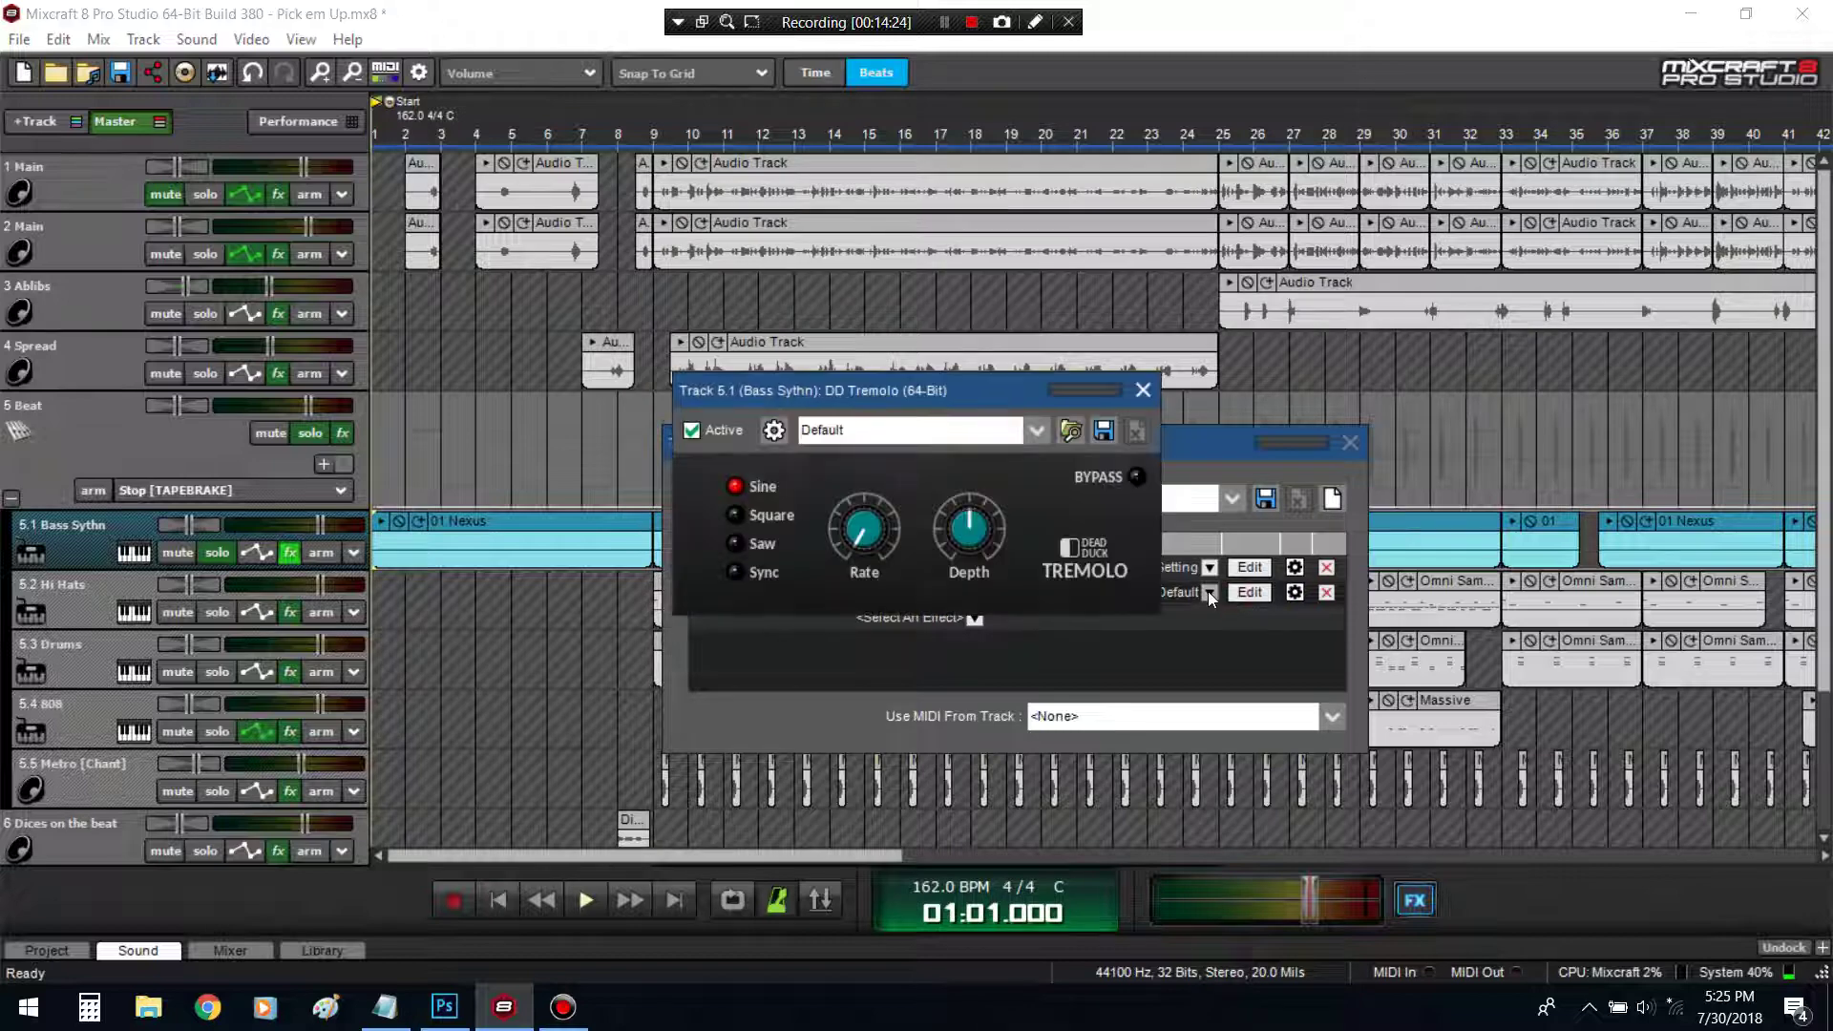
Play from the start with the tremolo on Saw, enable Sync, raise Rate to about three quarters, and set Depth to maximum
left_click(735, 543)
left_click(499, 902)
key("space")
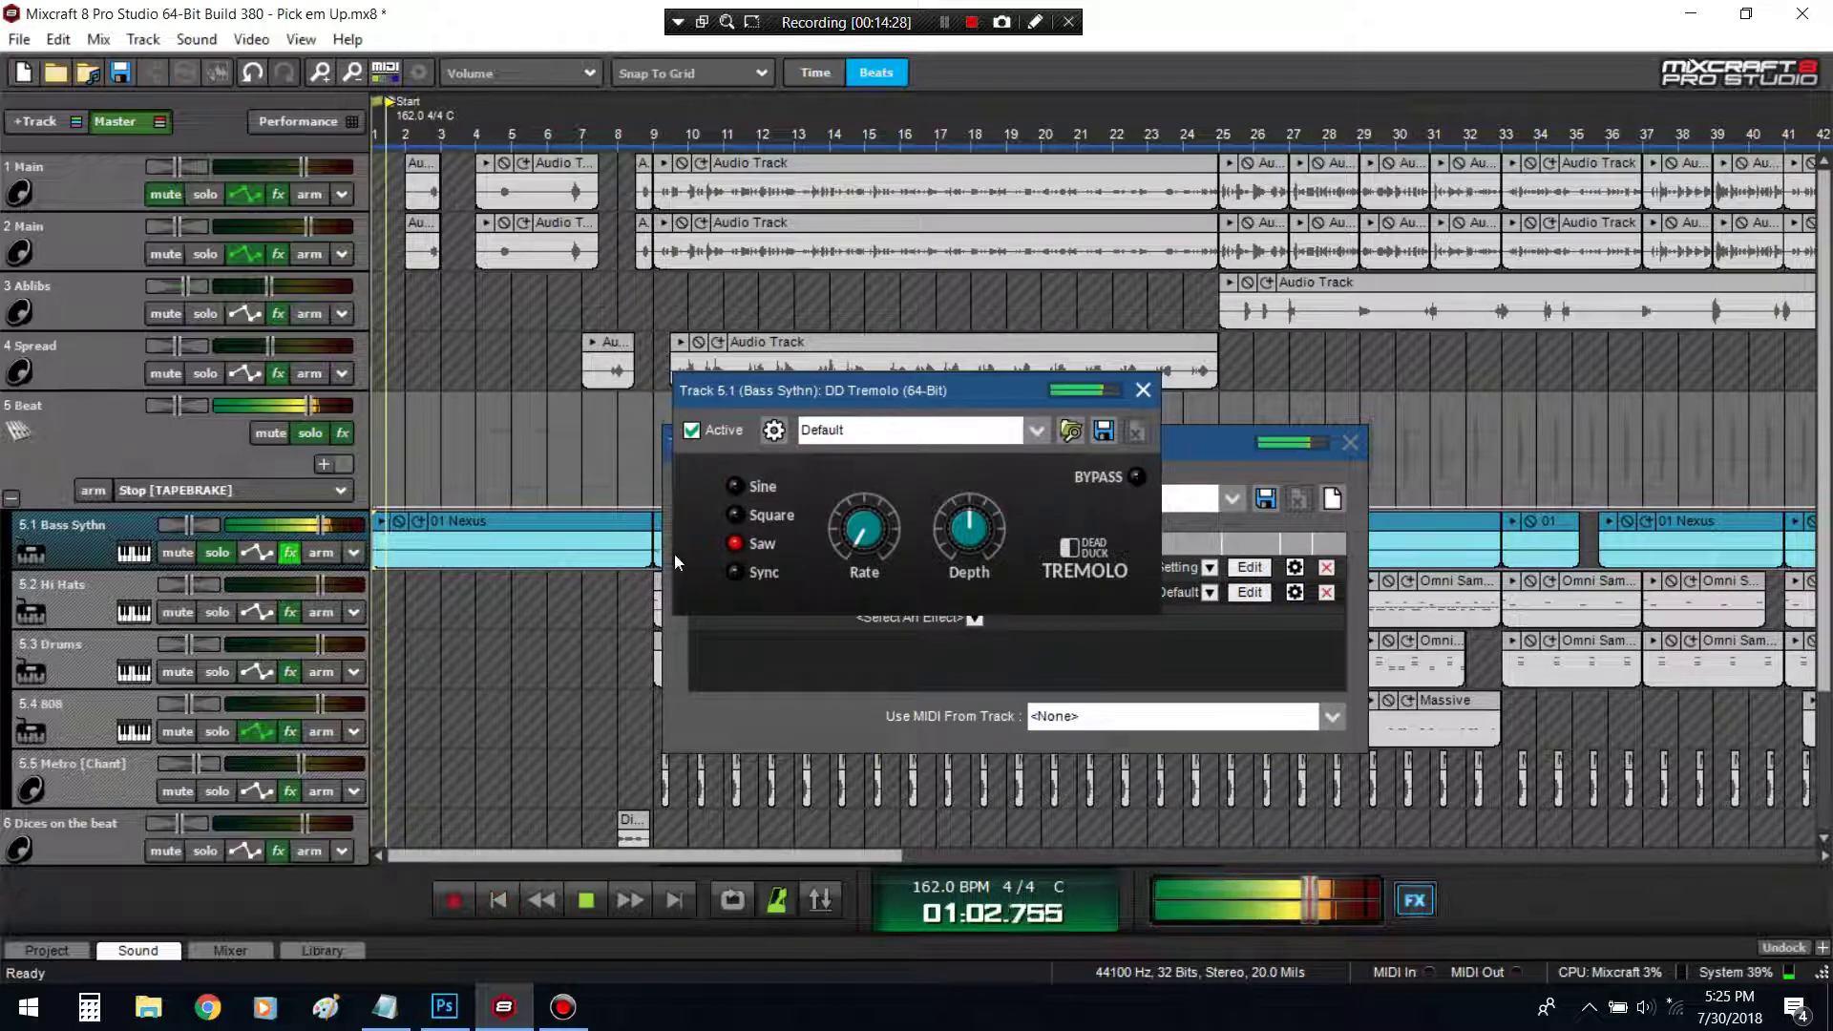
left_click(735, 572)
left_click_drag(867, 548, 875, 499)
mouse_move(969, 532)
left_mouse_down()
mouse_move(984, 458)
mouse_move(974, 533)
left_mouse_up()
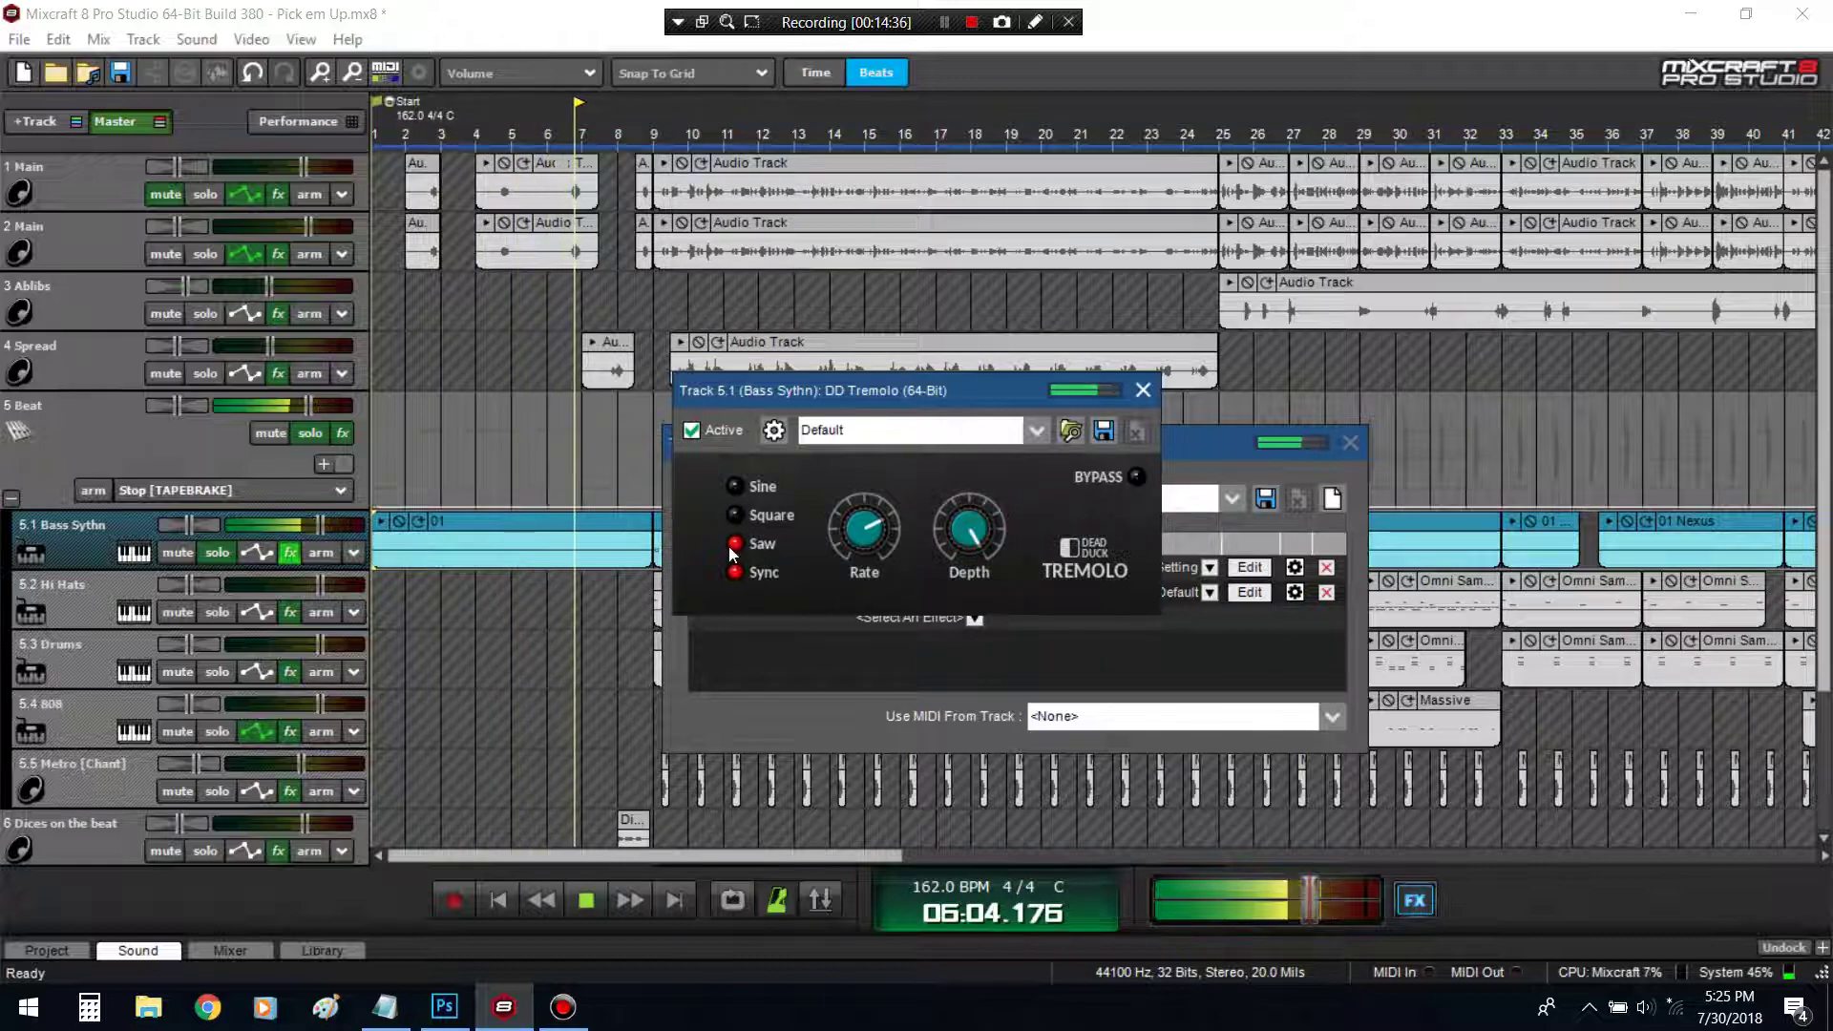
Try the synced tremolo's Square and Sine waveforms, lower Rate to about half, and raise it again with Saw and Square
left_click(735, 516)
left_click(736, 487)
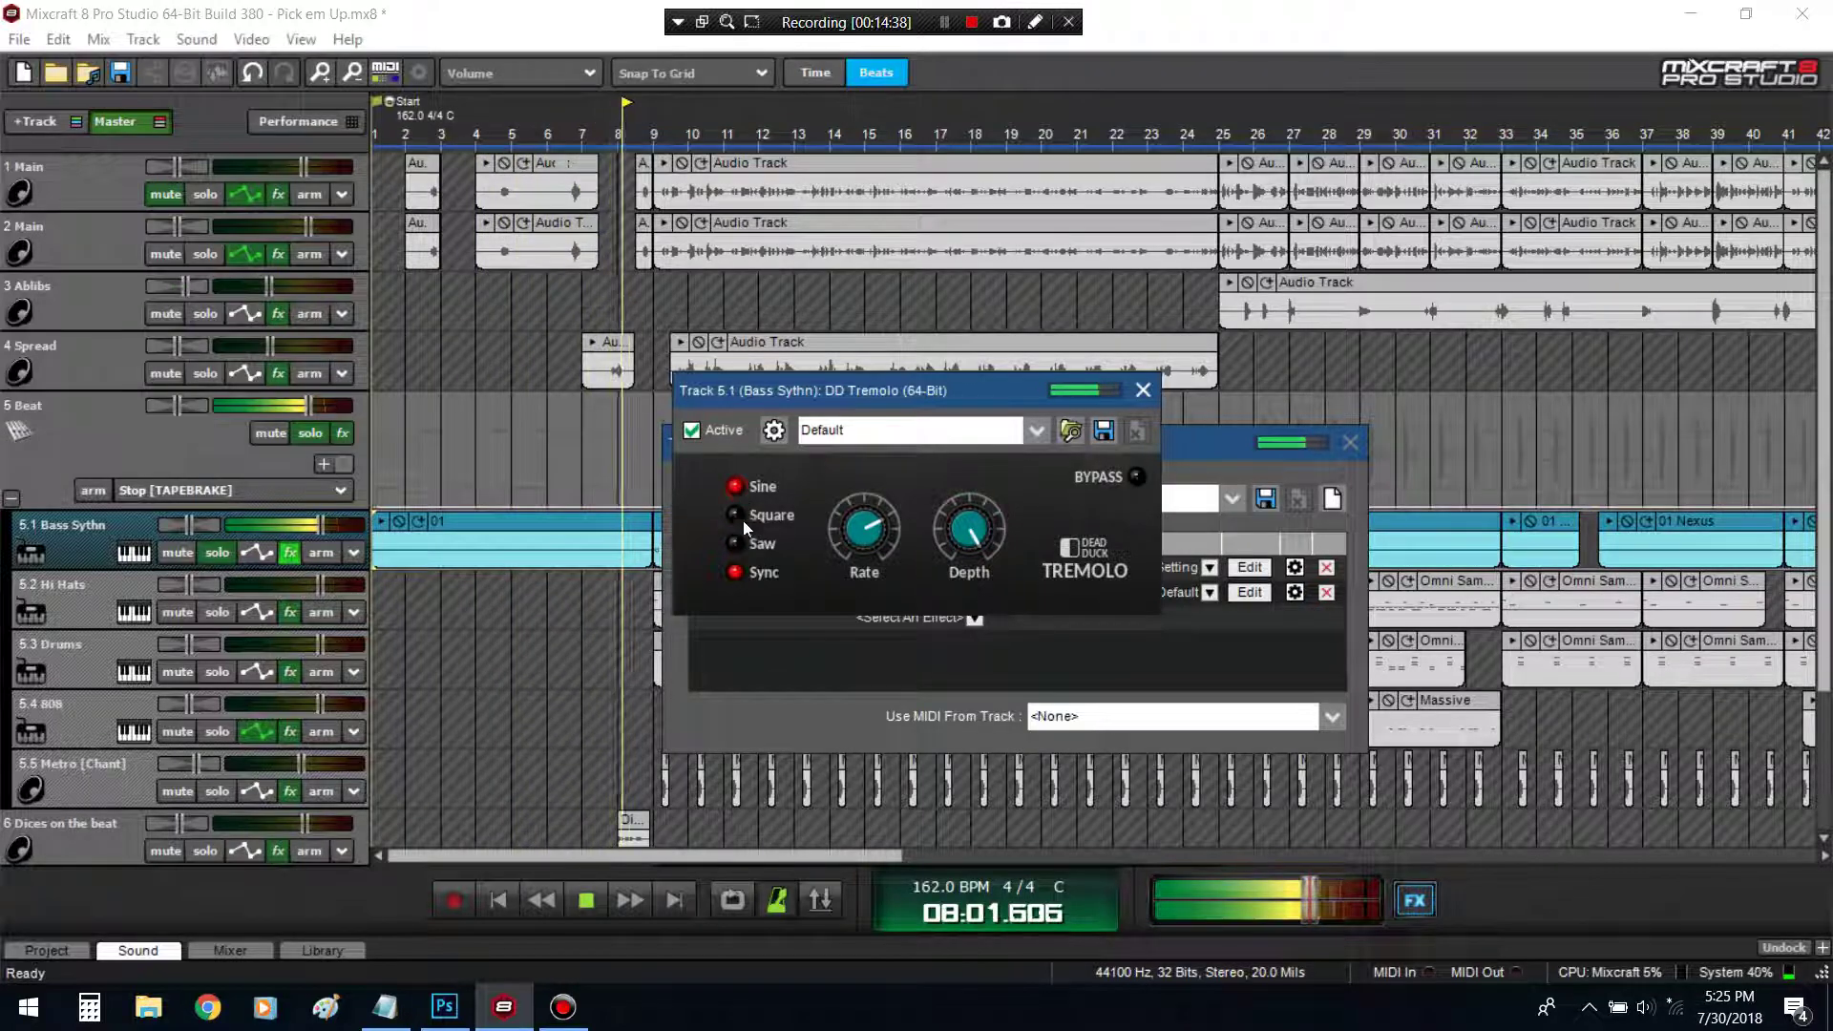
left_click_drag(872, 530, 885, 564)
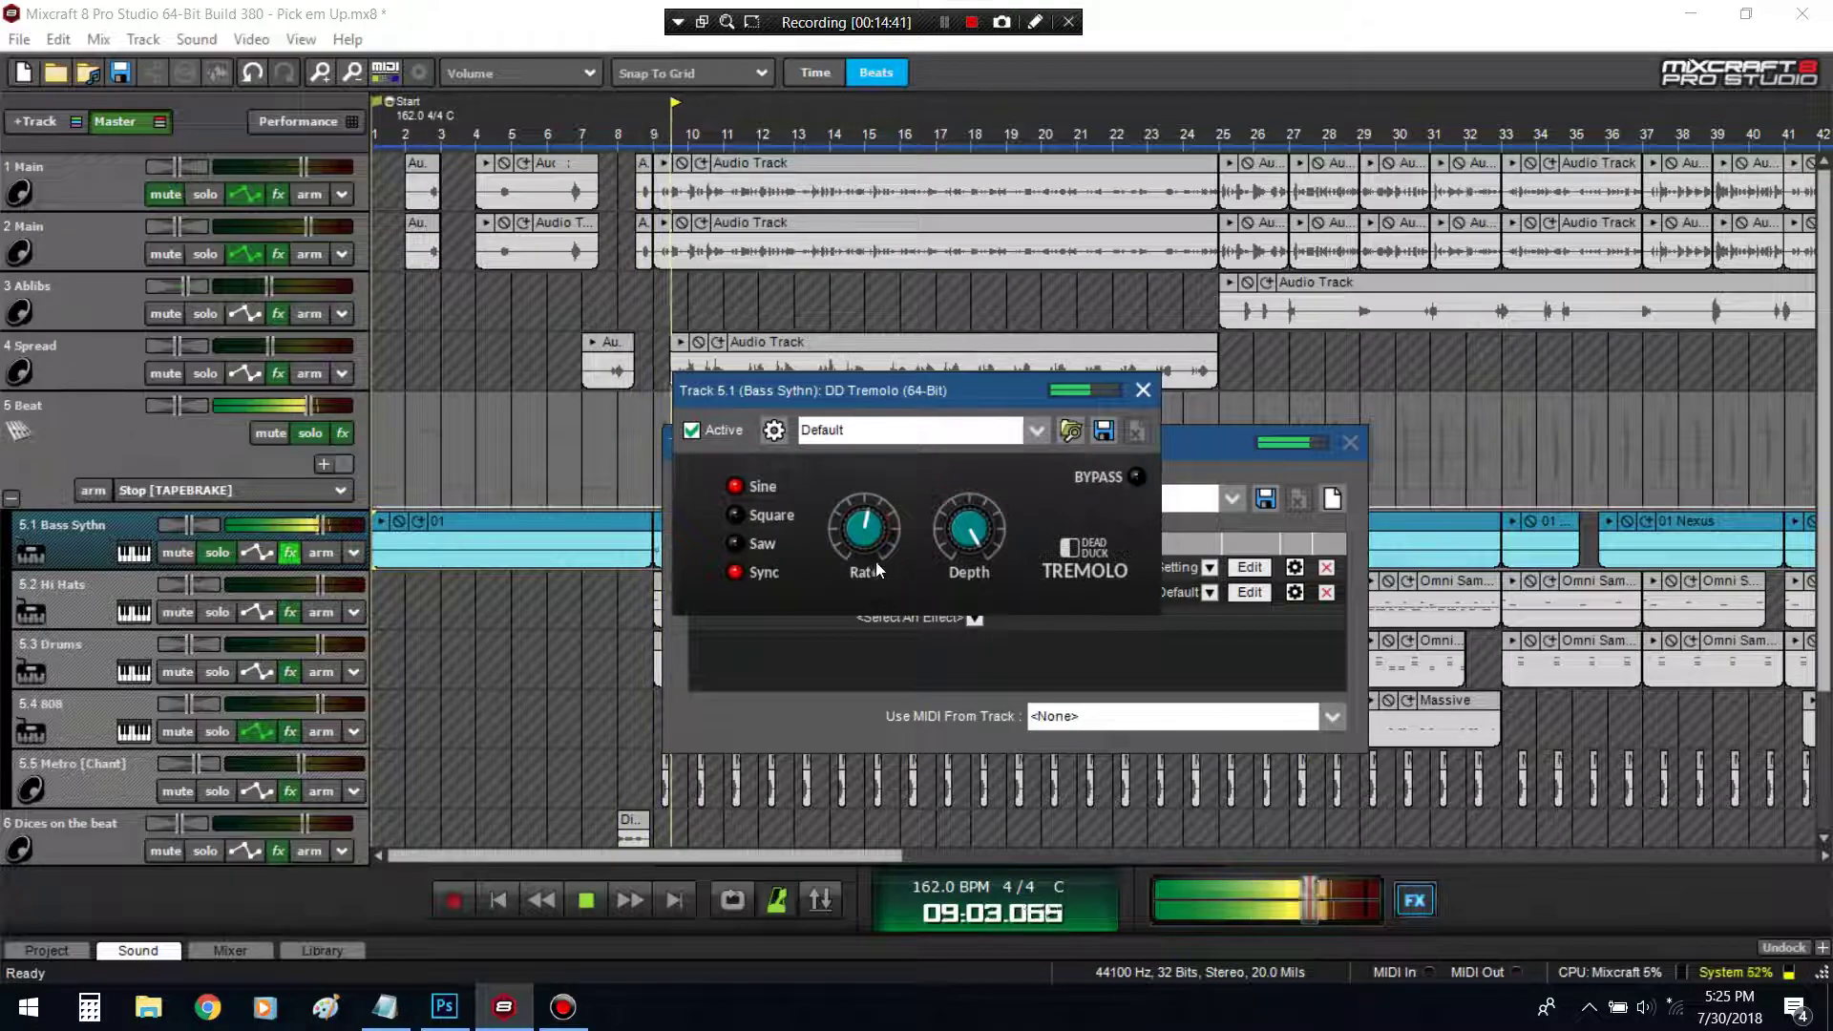
mouse_move(968, 530)
left_mouse_down()
mouse_move(964, 720)
mouse_move(972, 525)
left_mouse_up()
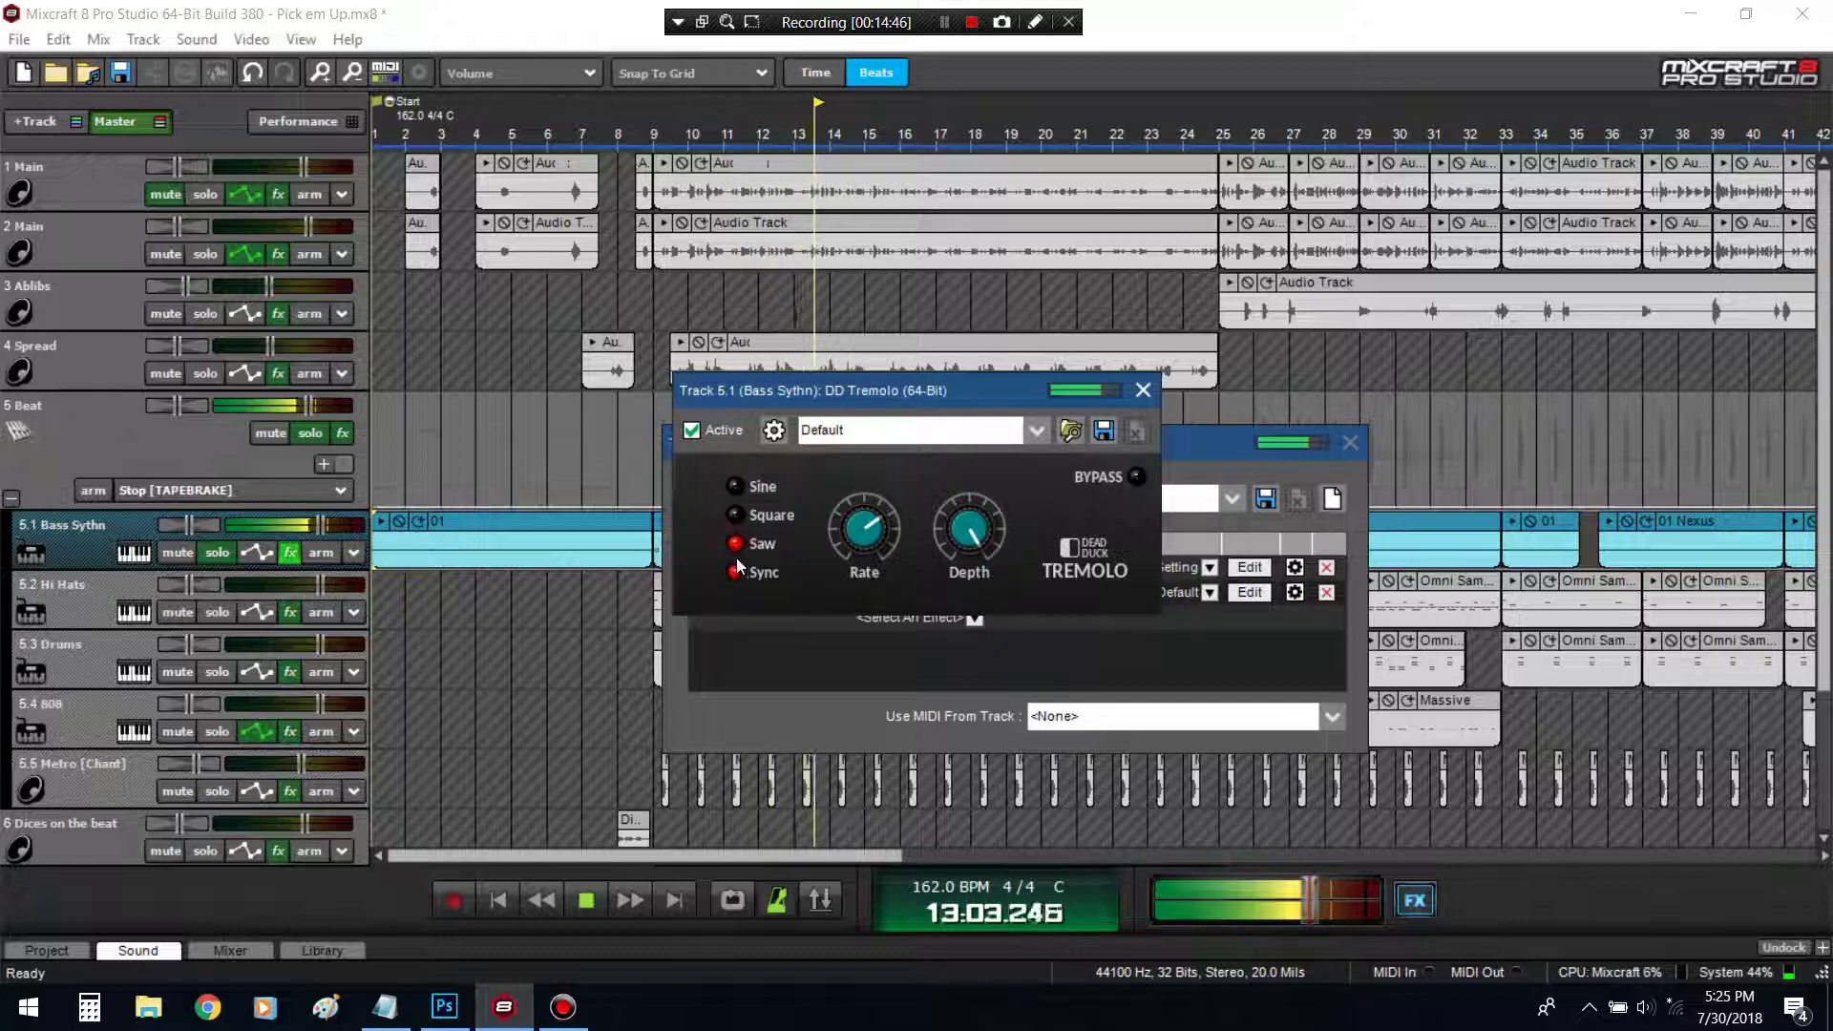
left_click(736, 517)
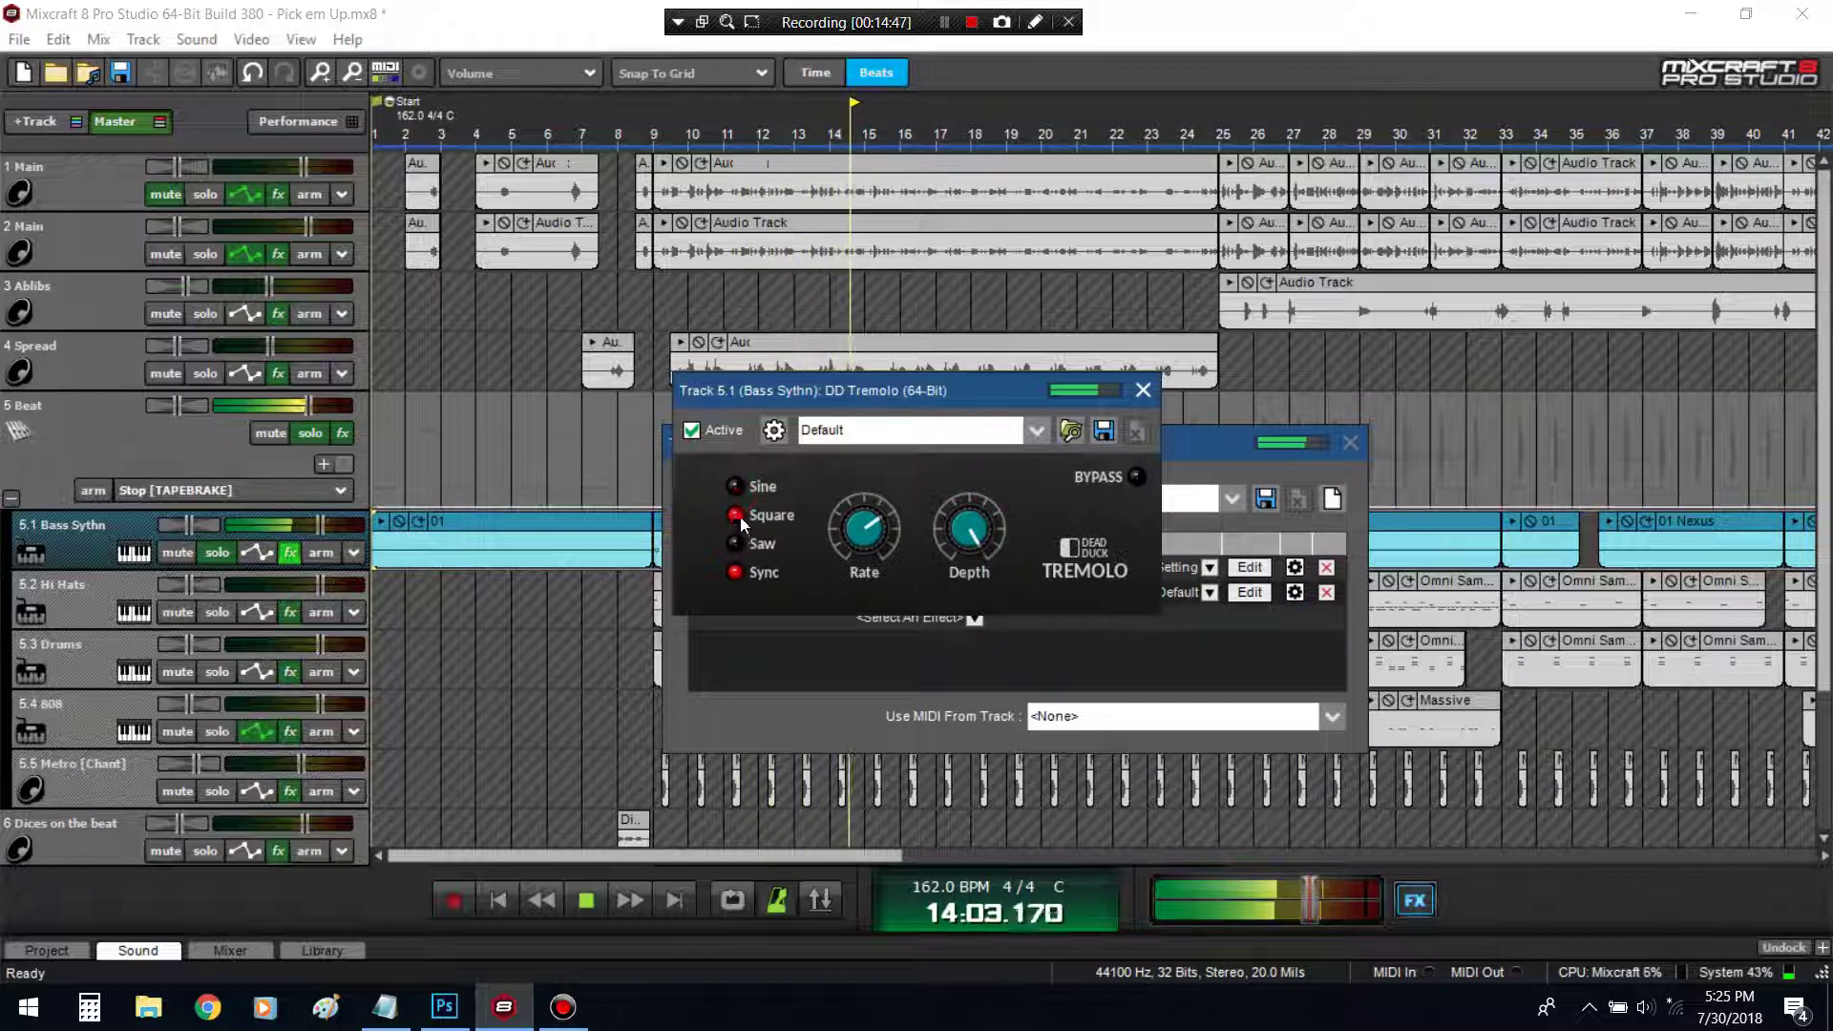
Turn off the tremolo's Sync, choose Sine, lower Rate to about 3.027 Hz, and close the settings with playback stopped
left_click(735, 574)
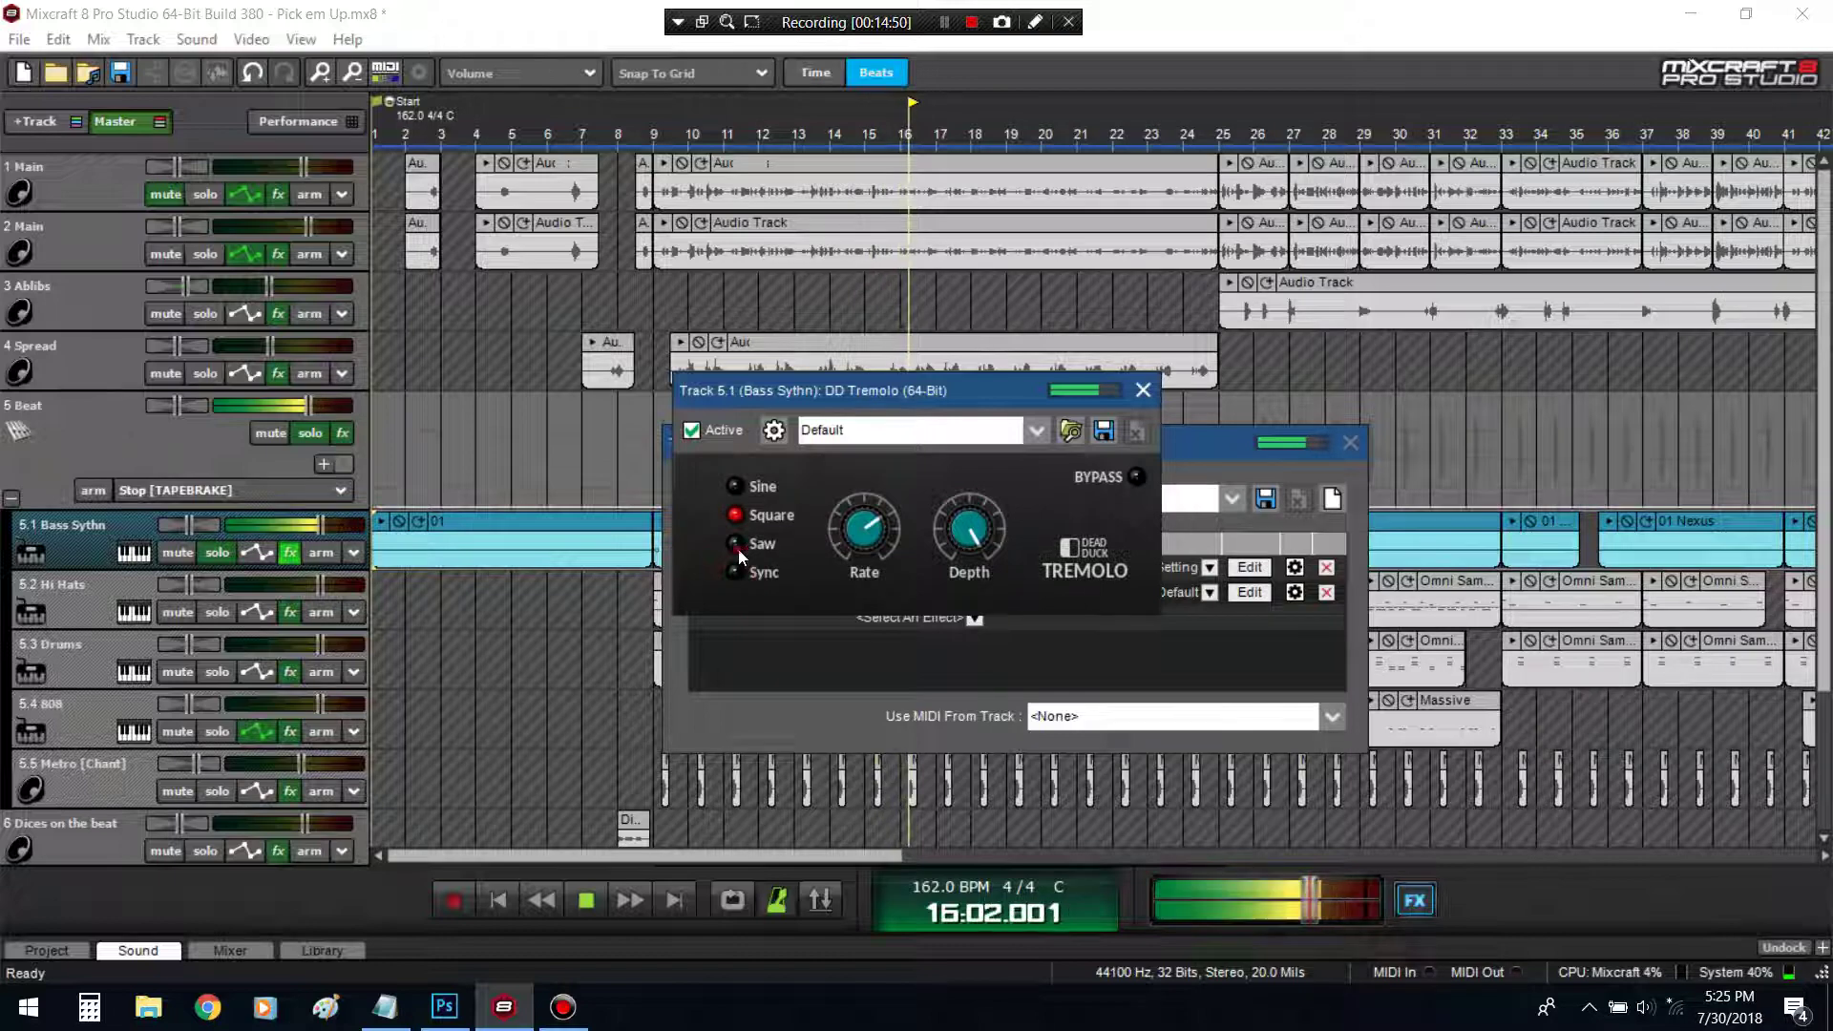
left_click(736, 543)
left_click(736, 488)
left_click_drag(840, 525, 867, 617)
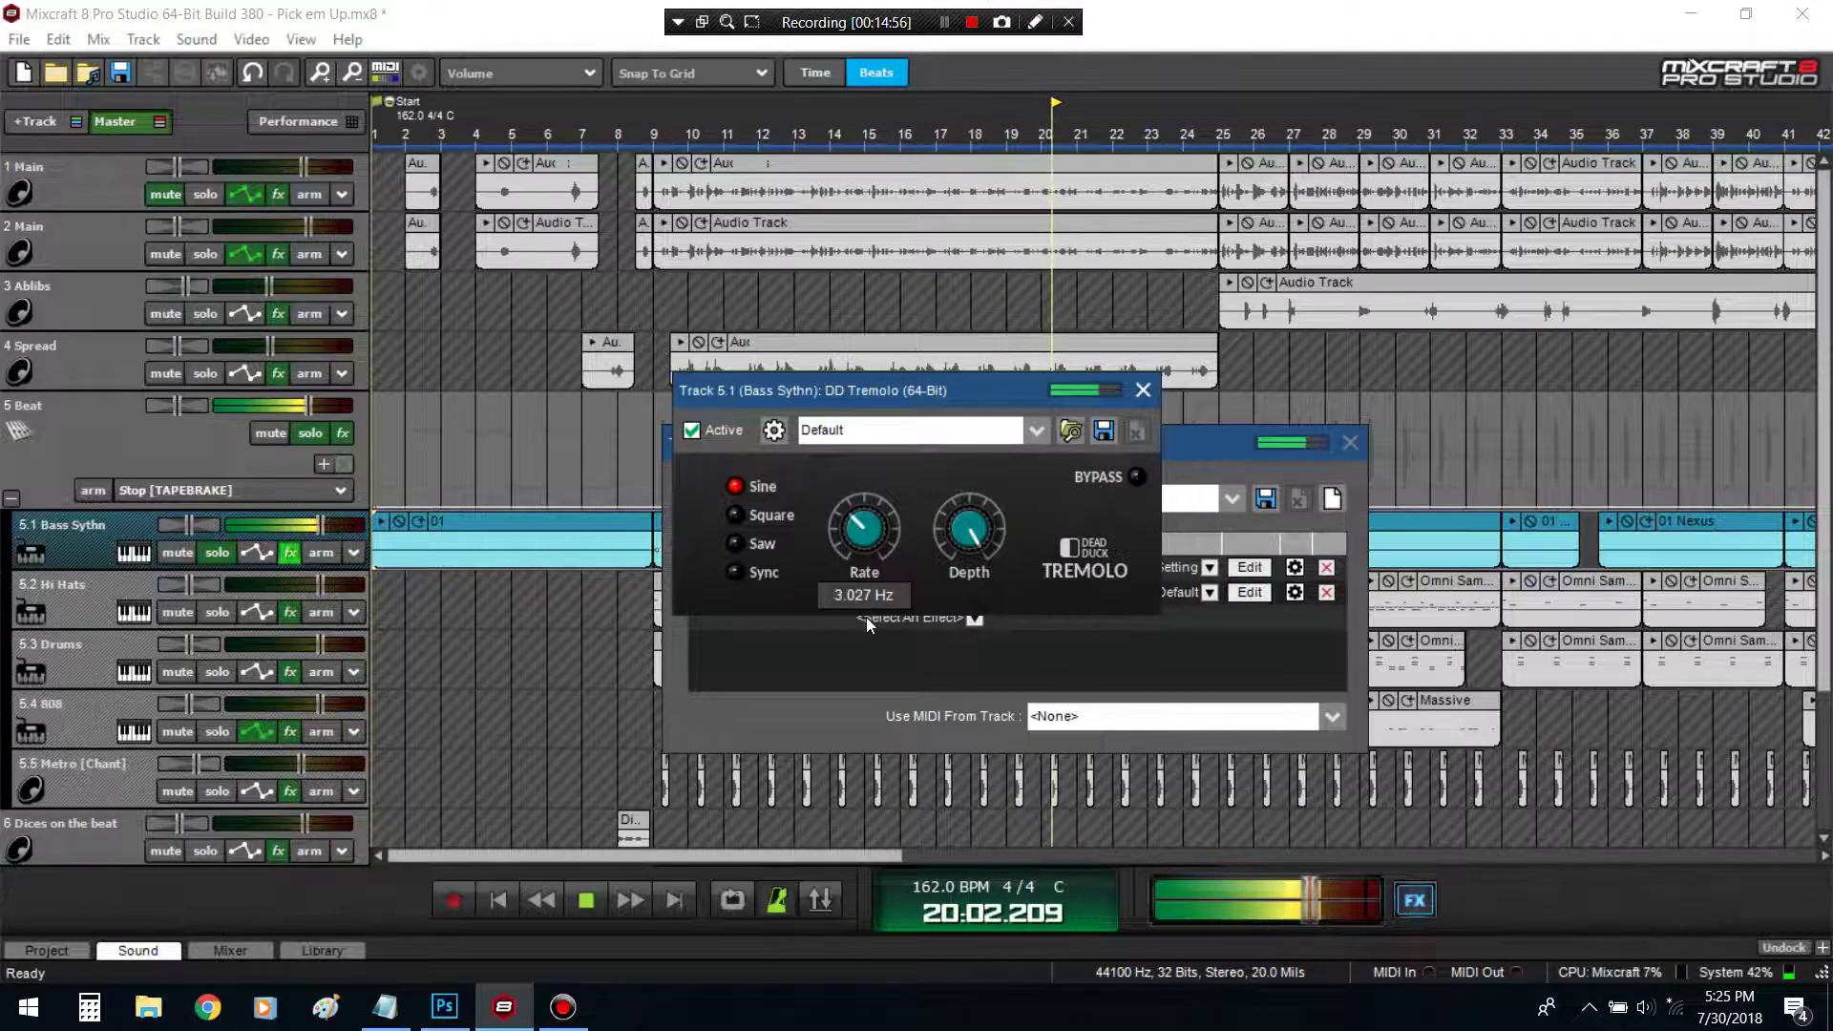
key("space")
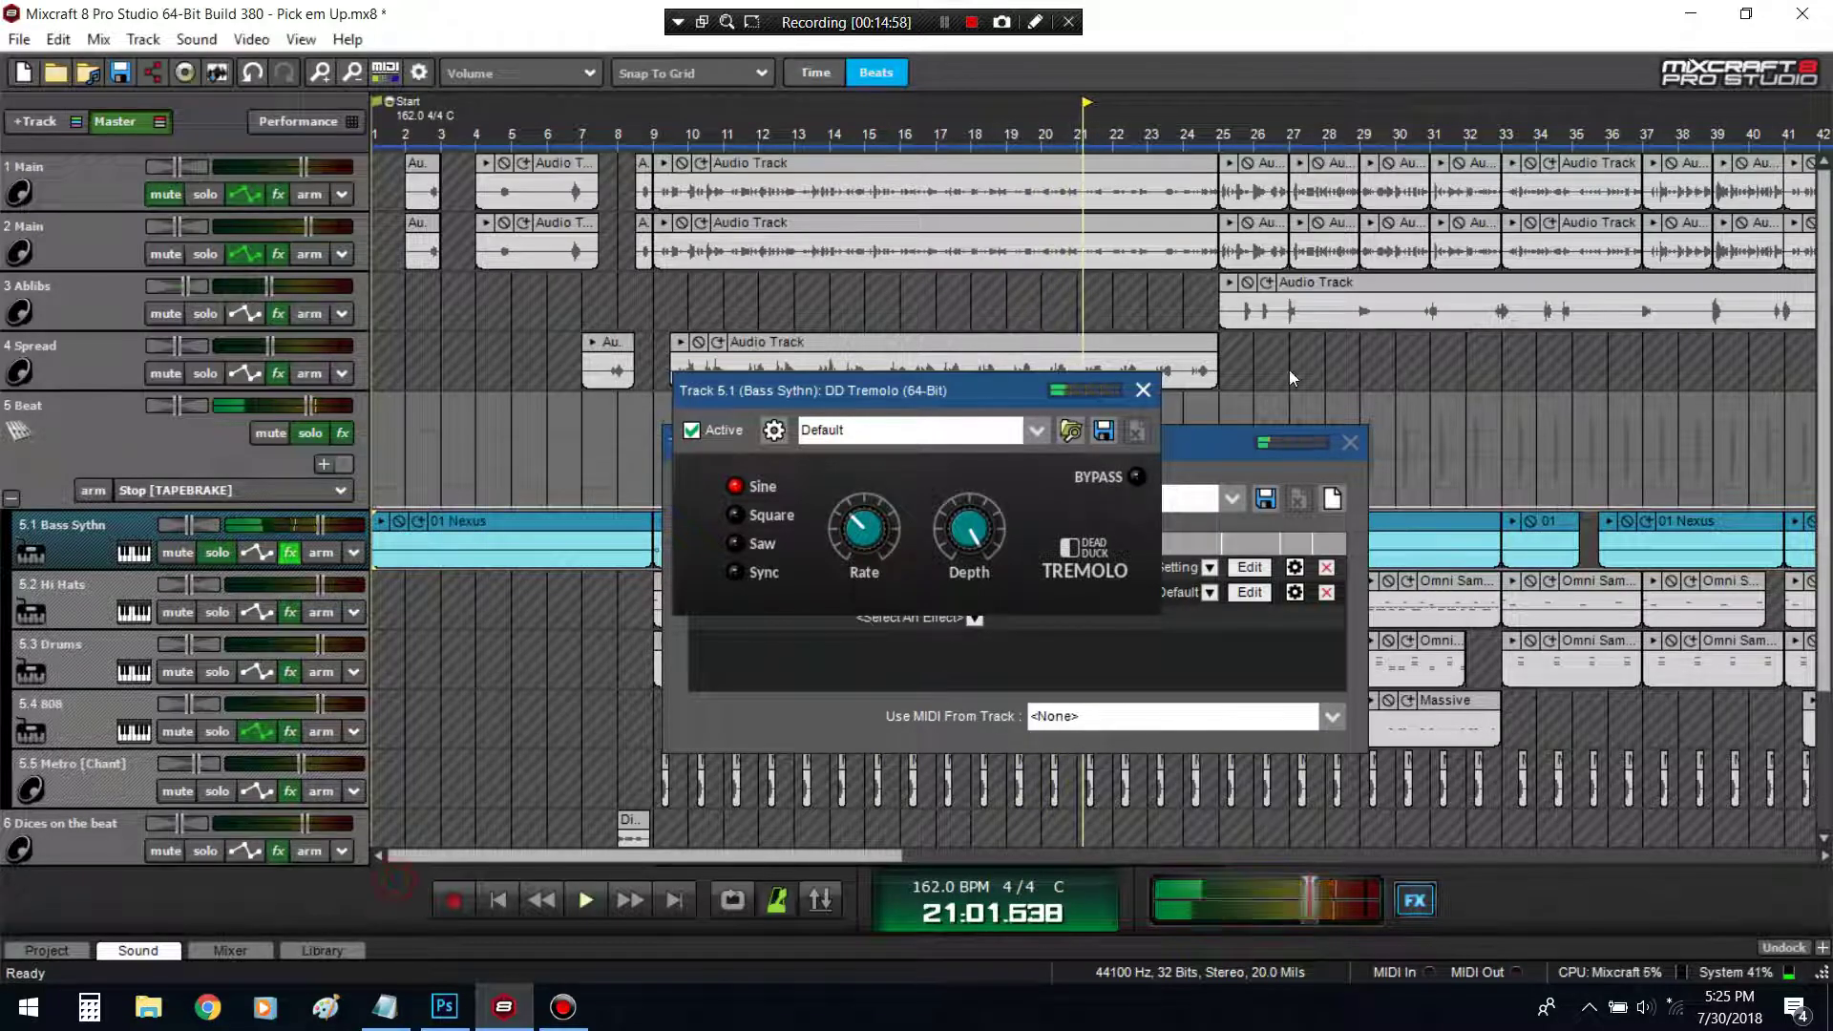
left_click(1143, 390)
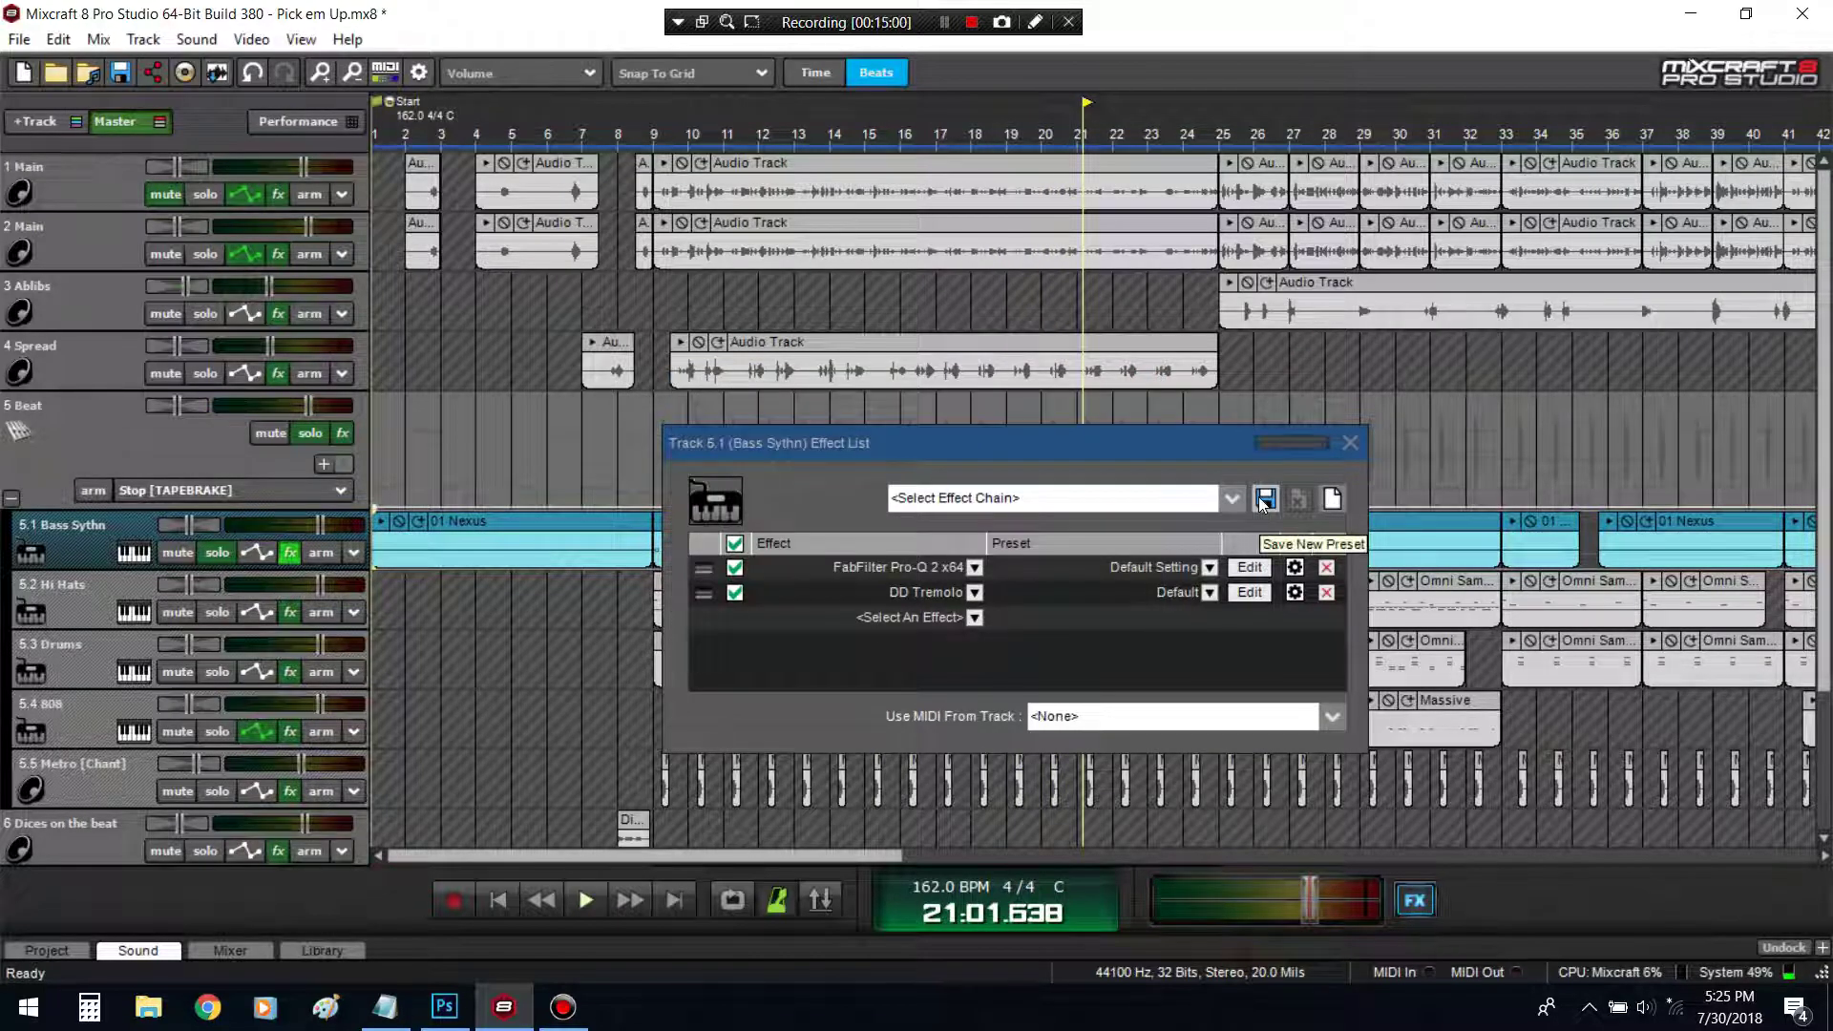